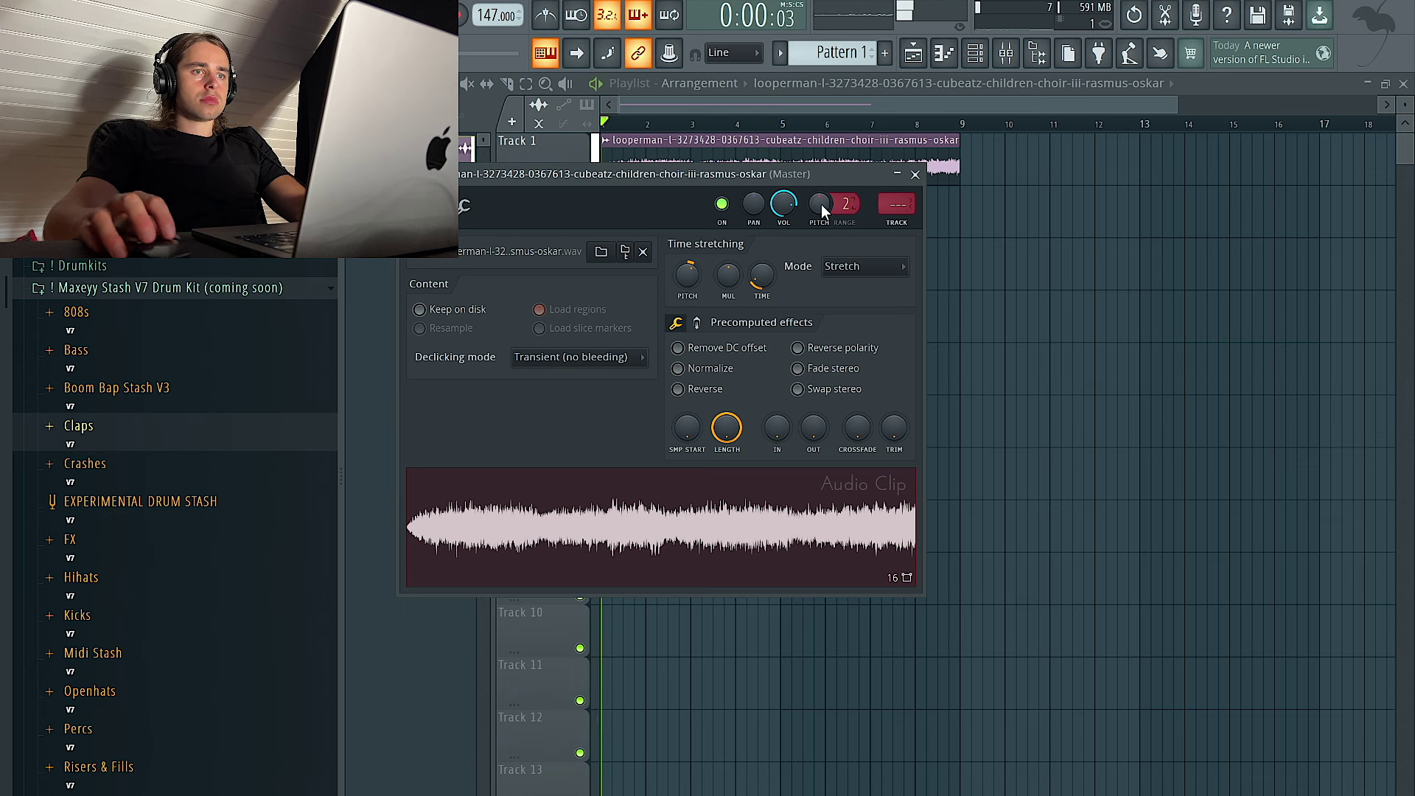
Insert Fruity Parametric EQ 2 on mixer track 1 for the choir clip and cut its low frequencies with band 1
drag(680, 287, 679, 282)
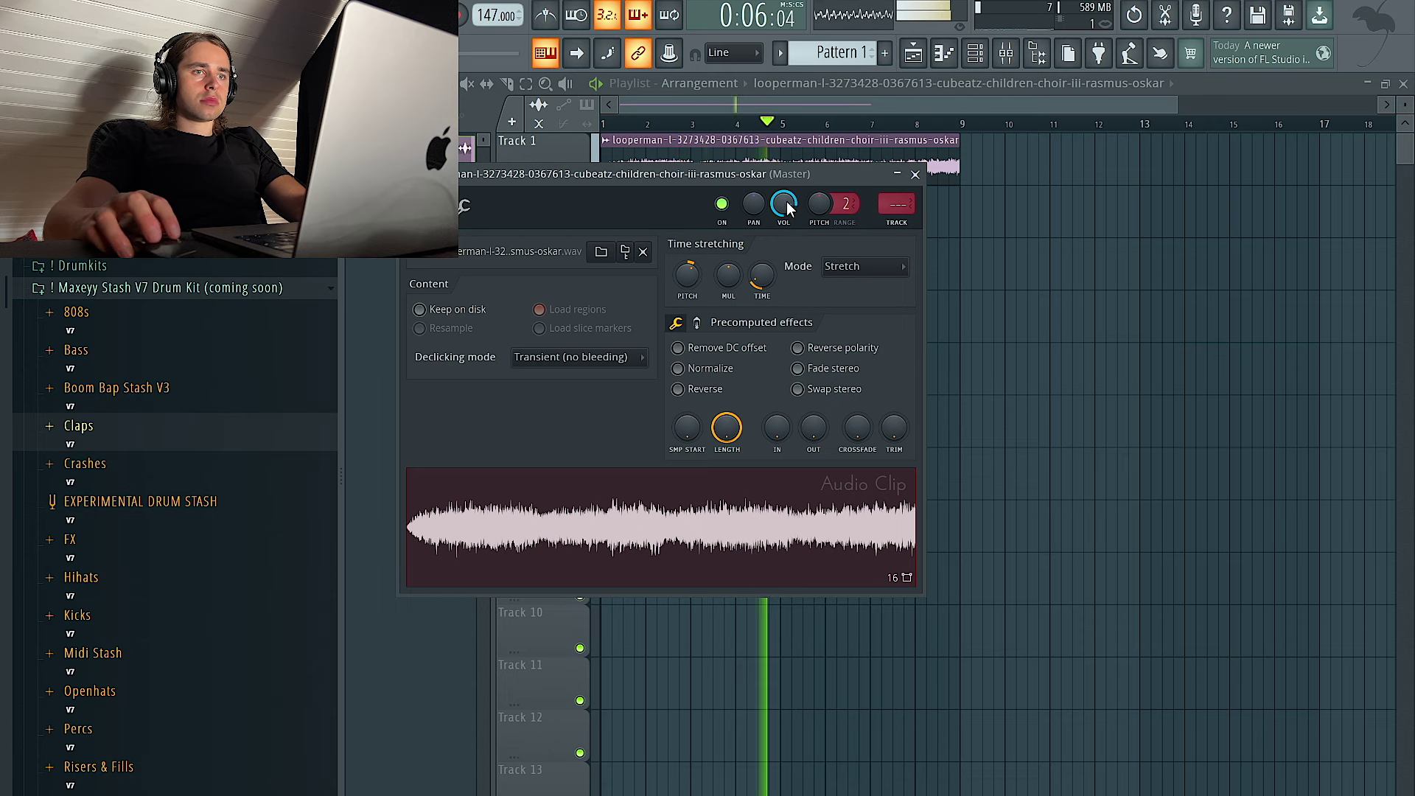
click(896, 222)
click(1240, 341)
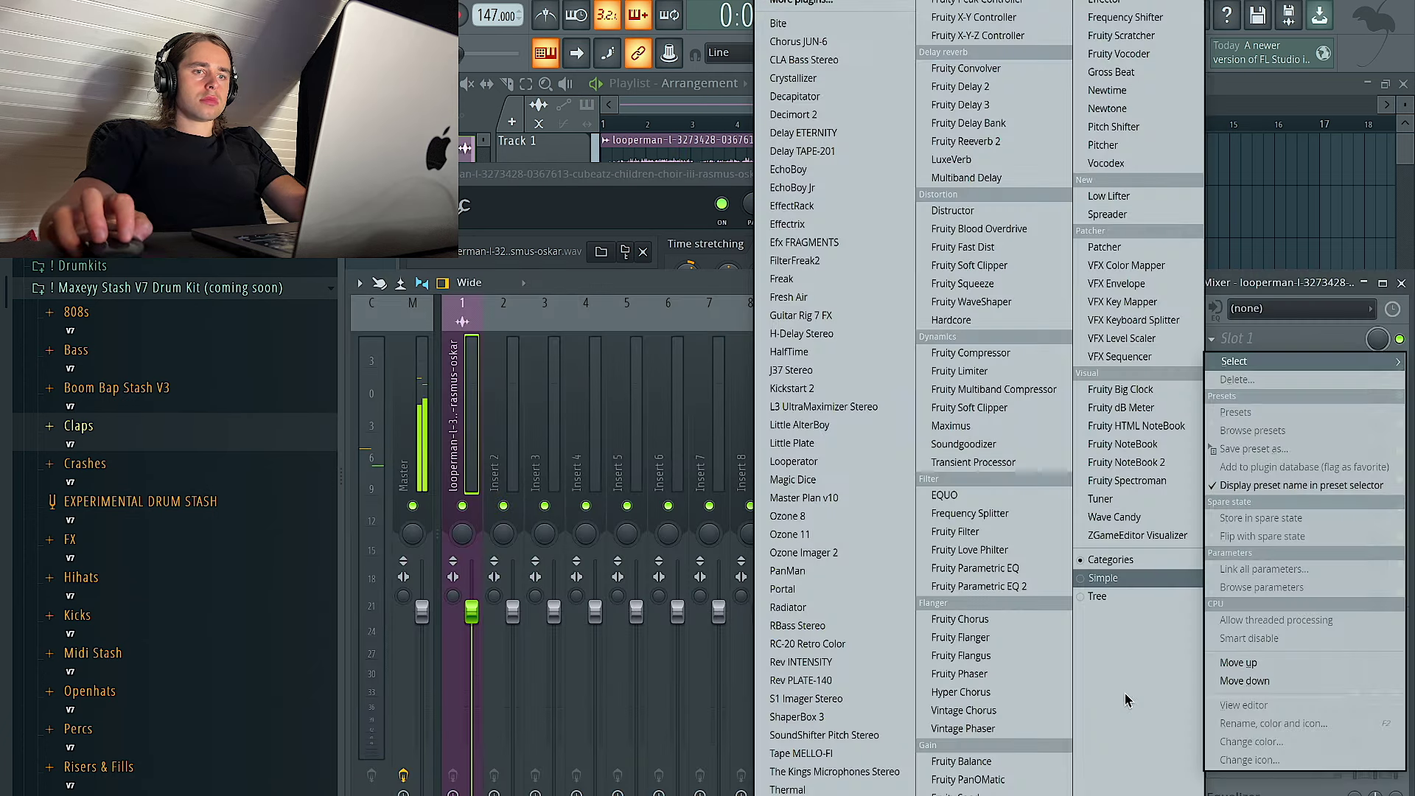
click(1000, 587)
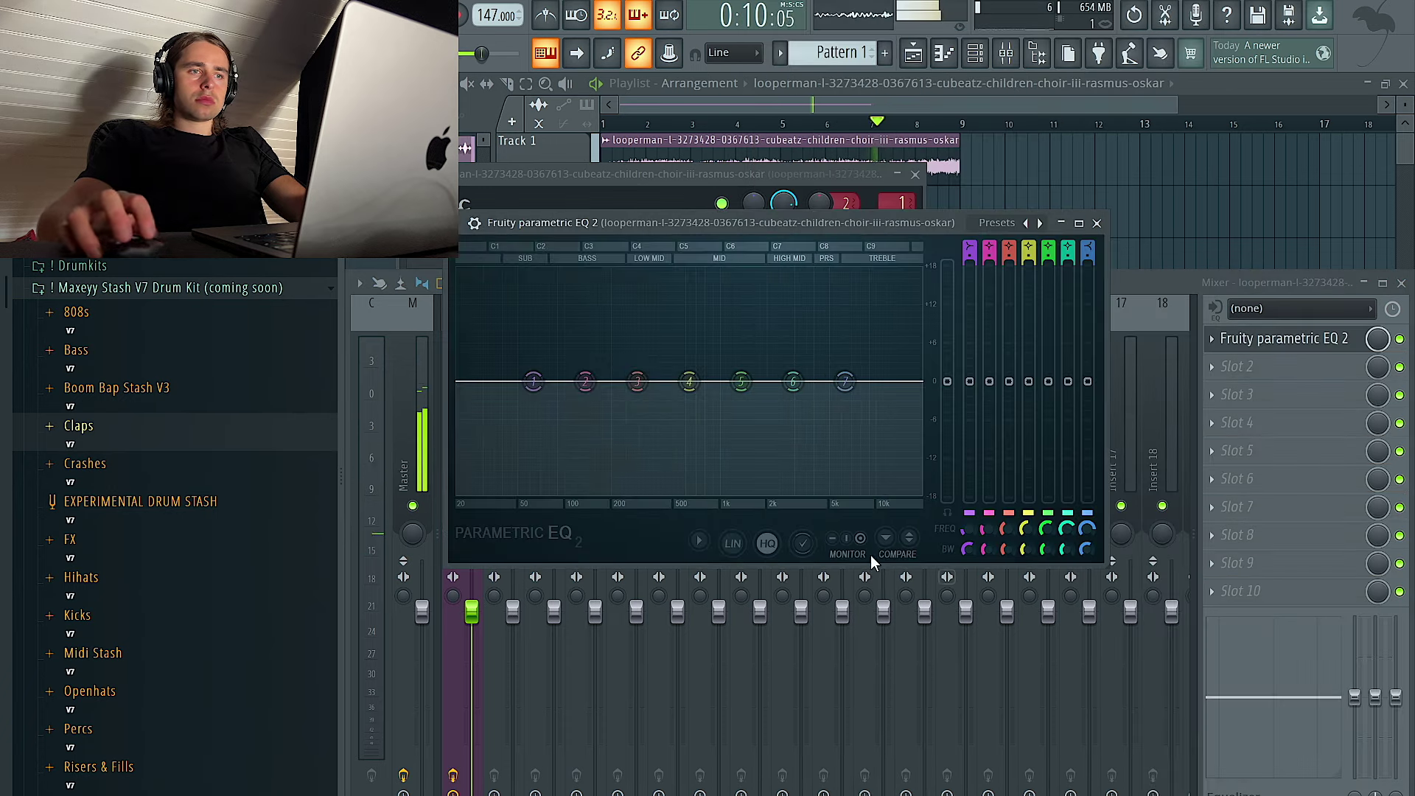
drag(534, 412, 552, 492)
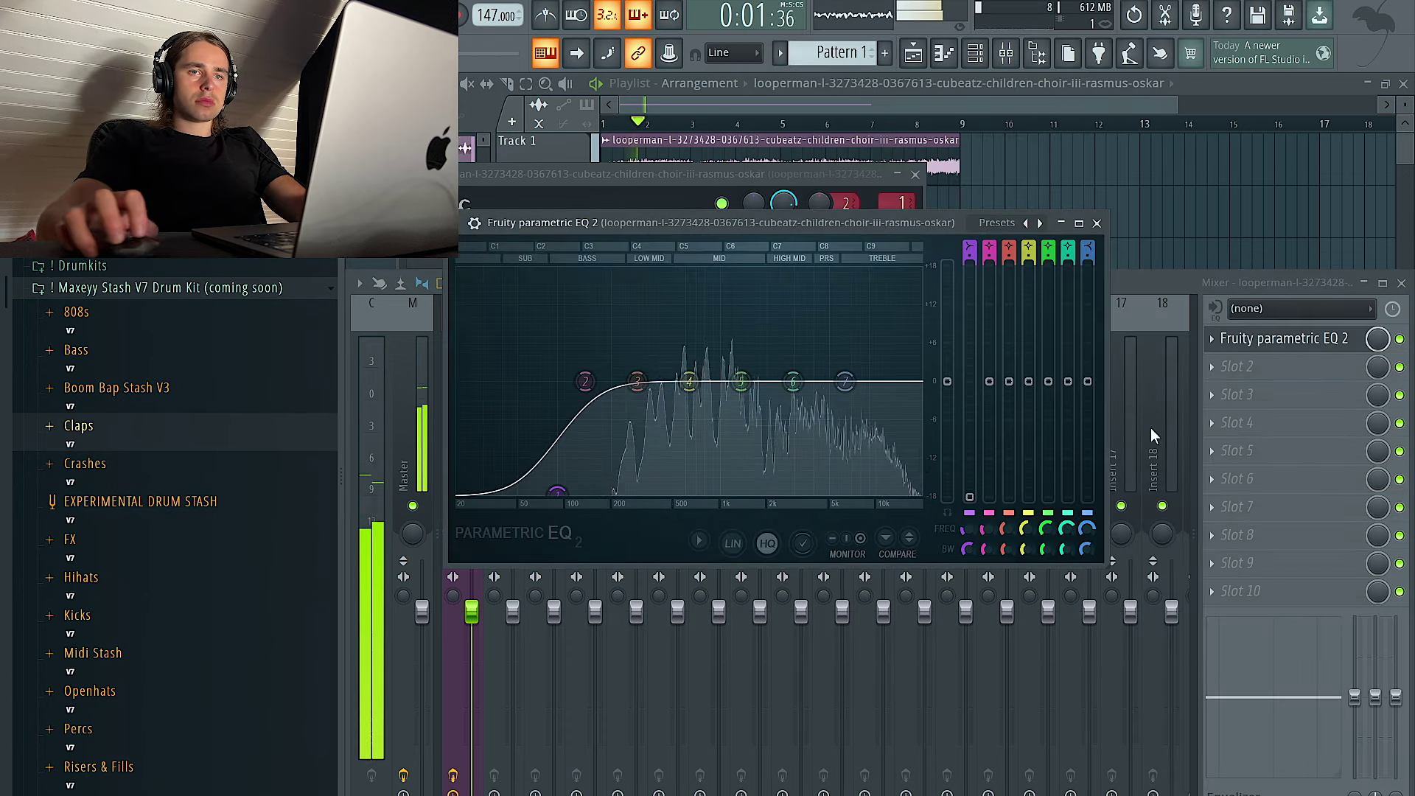
Add Rev PLATE-140 and EchoBoy to effect slots 2 and 3 of the choir's mixer track
click(1240, 366)
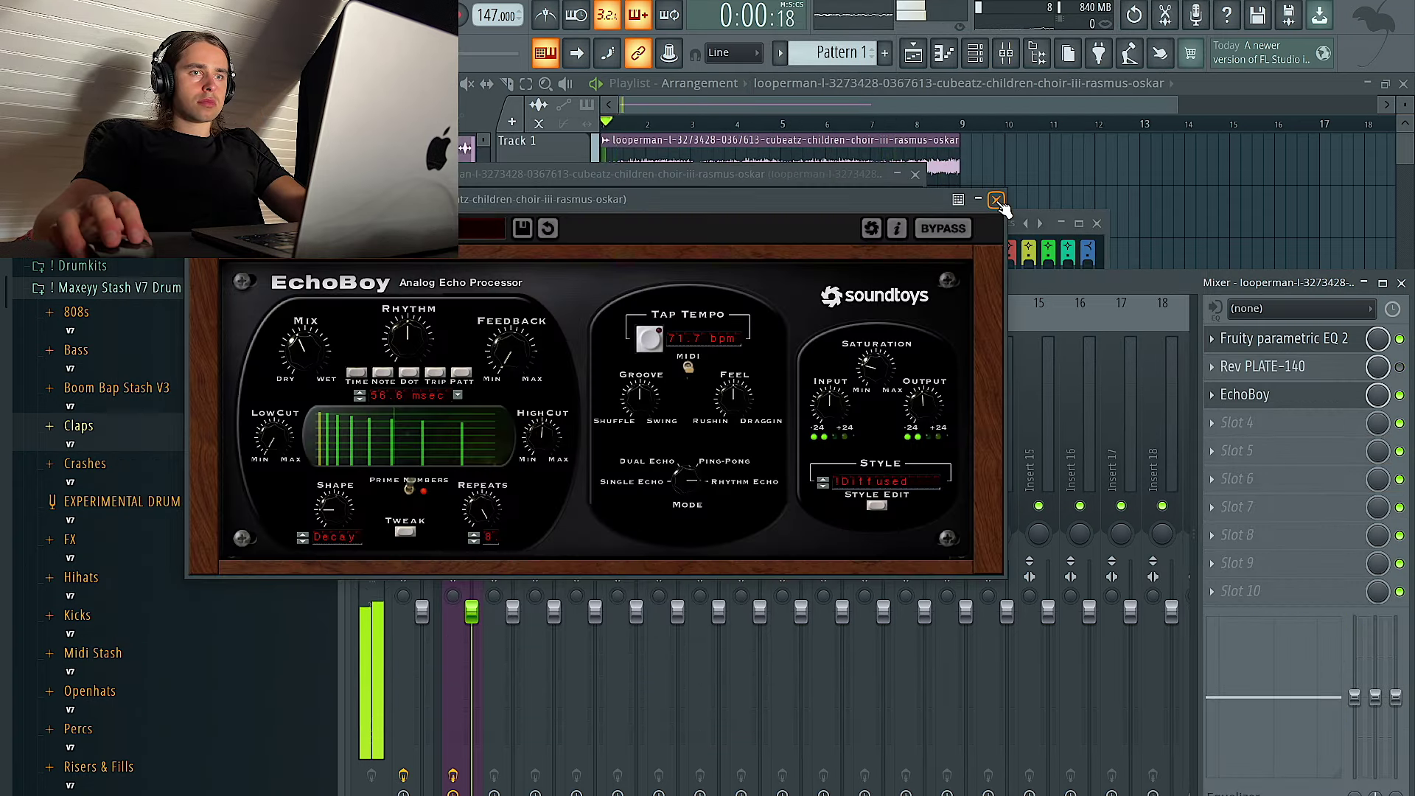
click(997, 199)
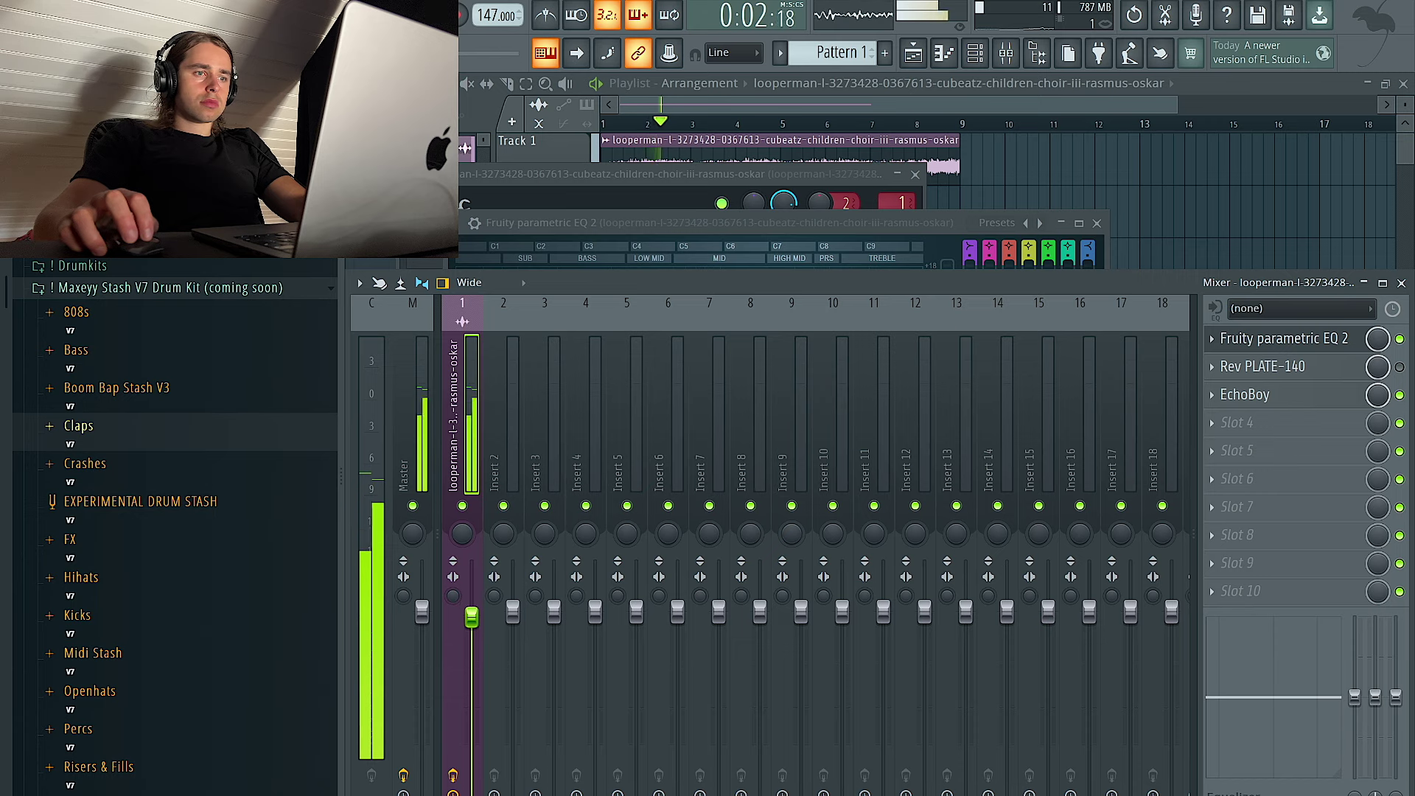
right_click(1193, 227)
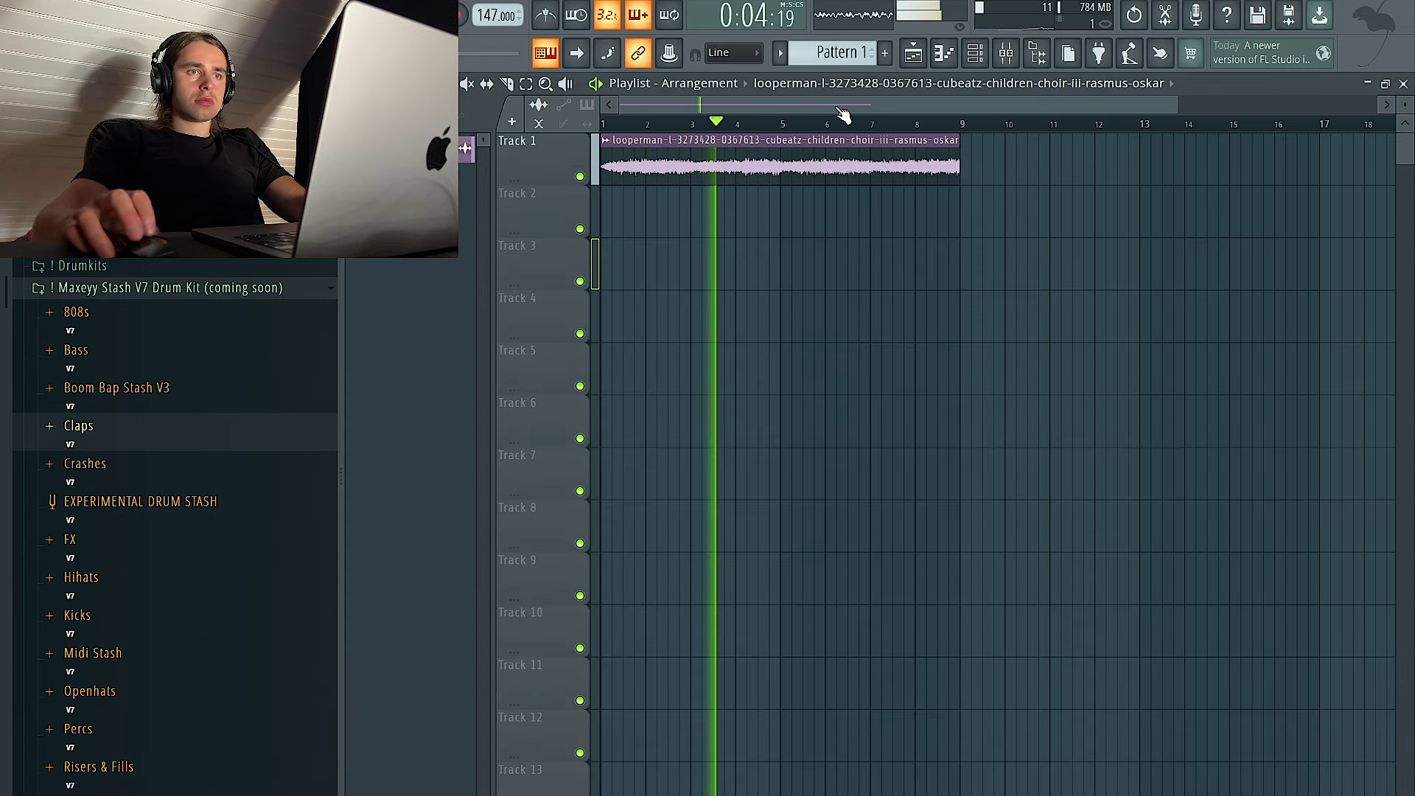
Place a Pattern 1 clip on Track 5 of the playlist, stretched from bar 1 to bar 9 to match the choir clip
click(844, 53)
drag(843, 367, 494, 367)
right_click(635, 374)
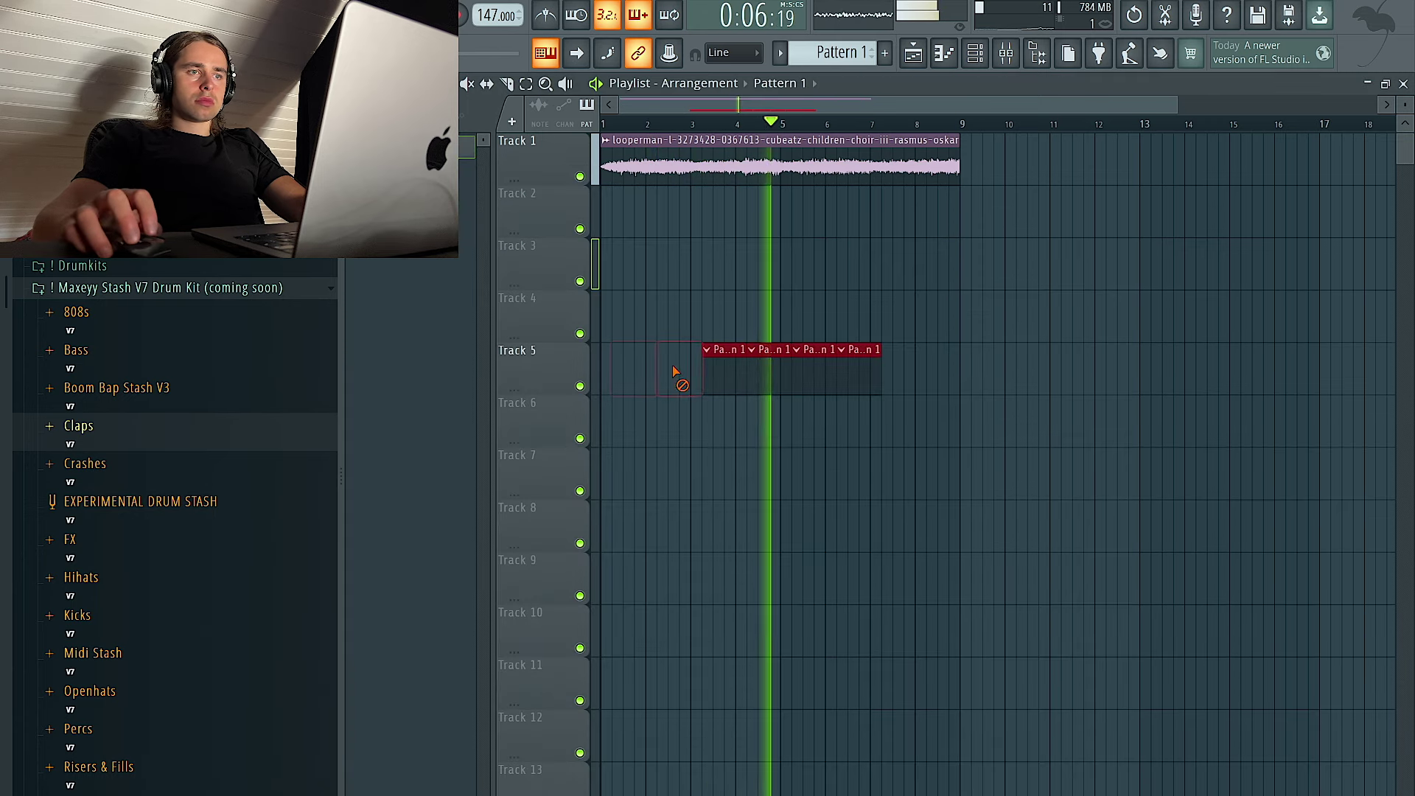
click(620, 379)
mouse_move(619, 379)
mouse_down()
mouse_move(605, 378)
mouse_move(957, 389)
mouse_up()
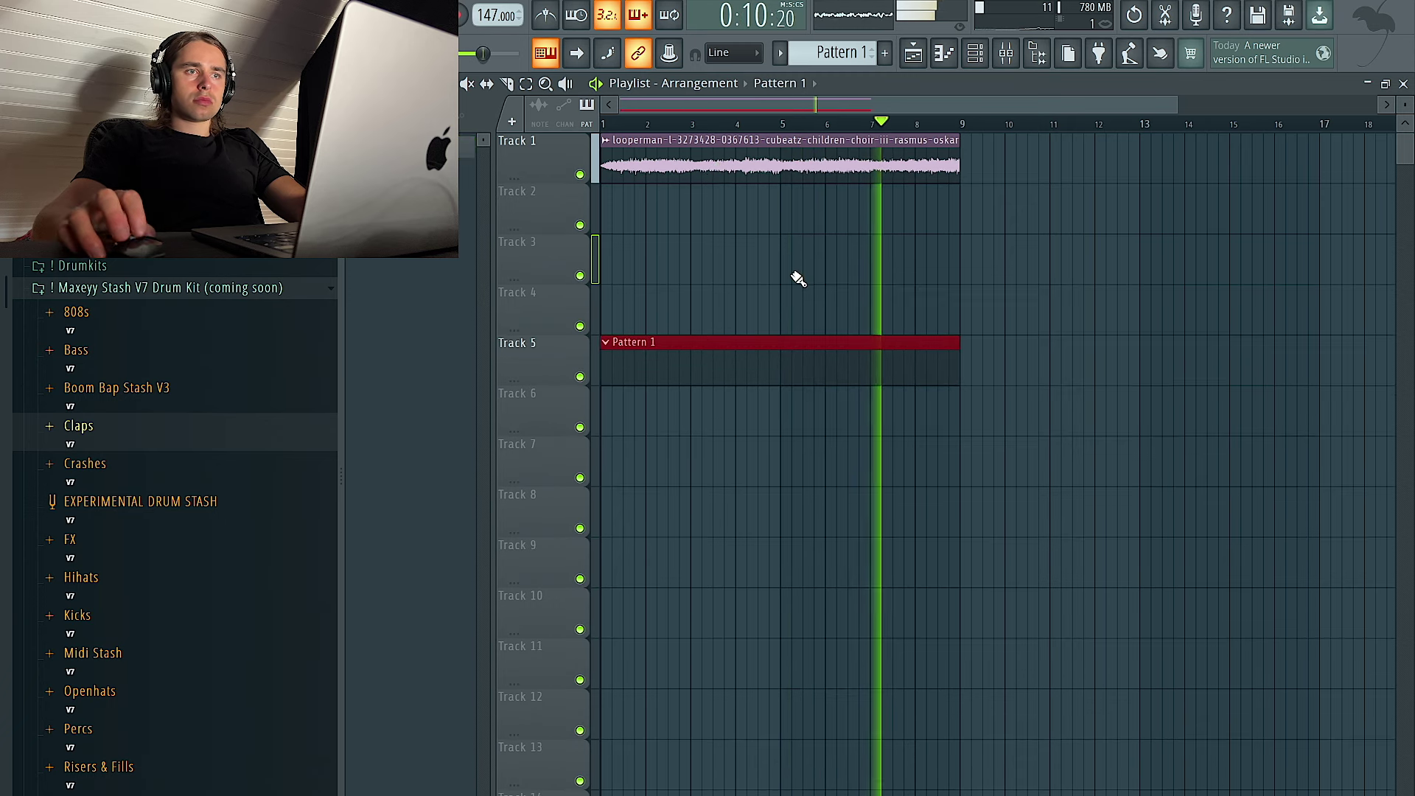
Open the choir clip in Edison and convert its audio to score notes for the piano roll
double_click(780, 176)
key(ctrl+e)
right_click(677, 499)
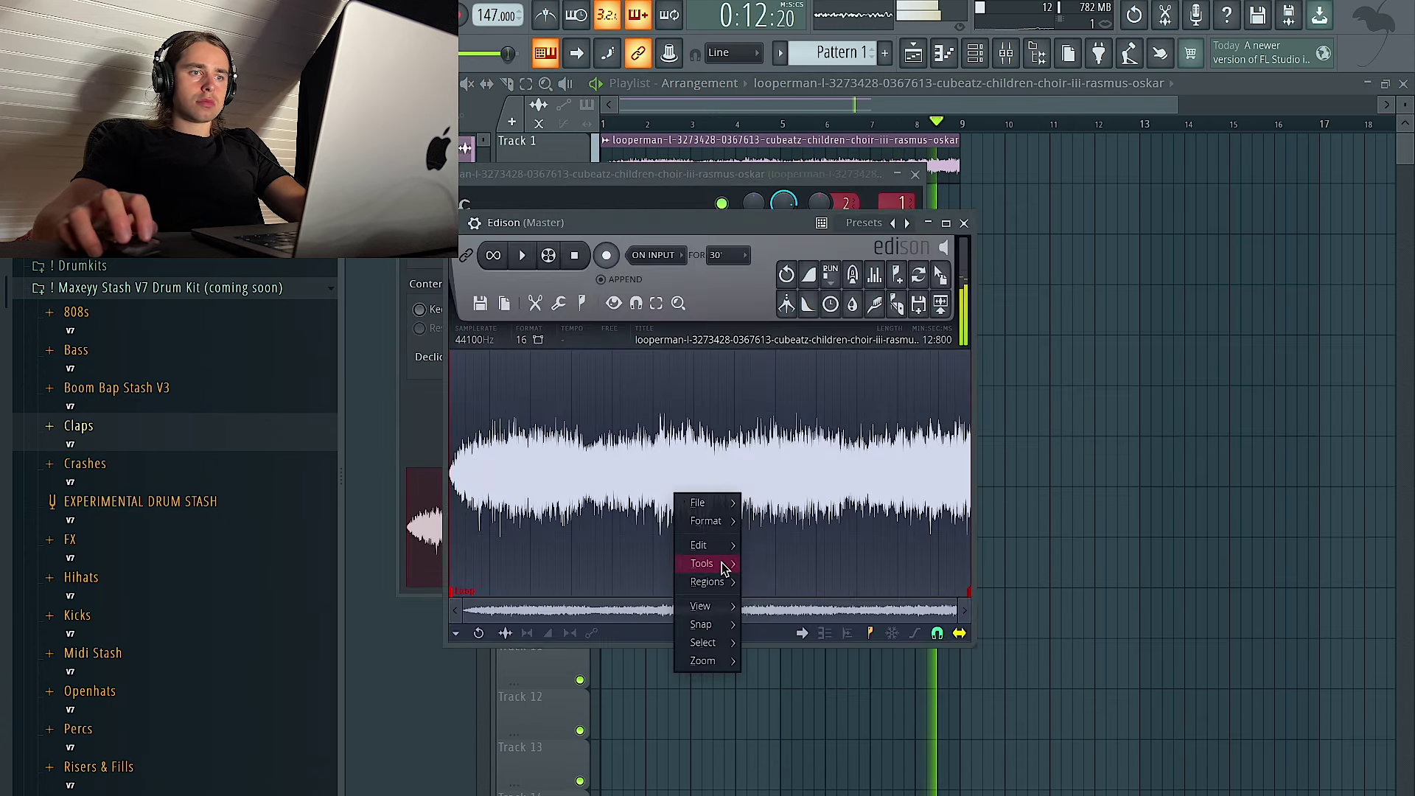
mouse_move(702, 563)
click(1048, 657)
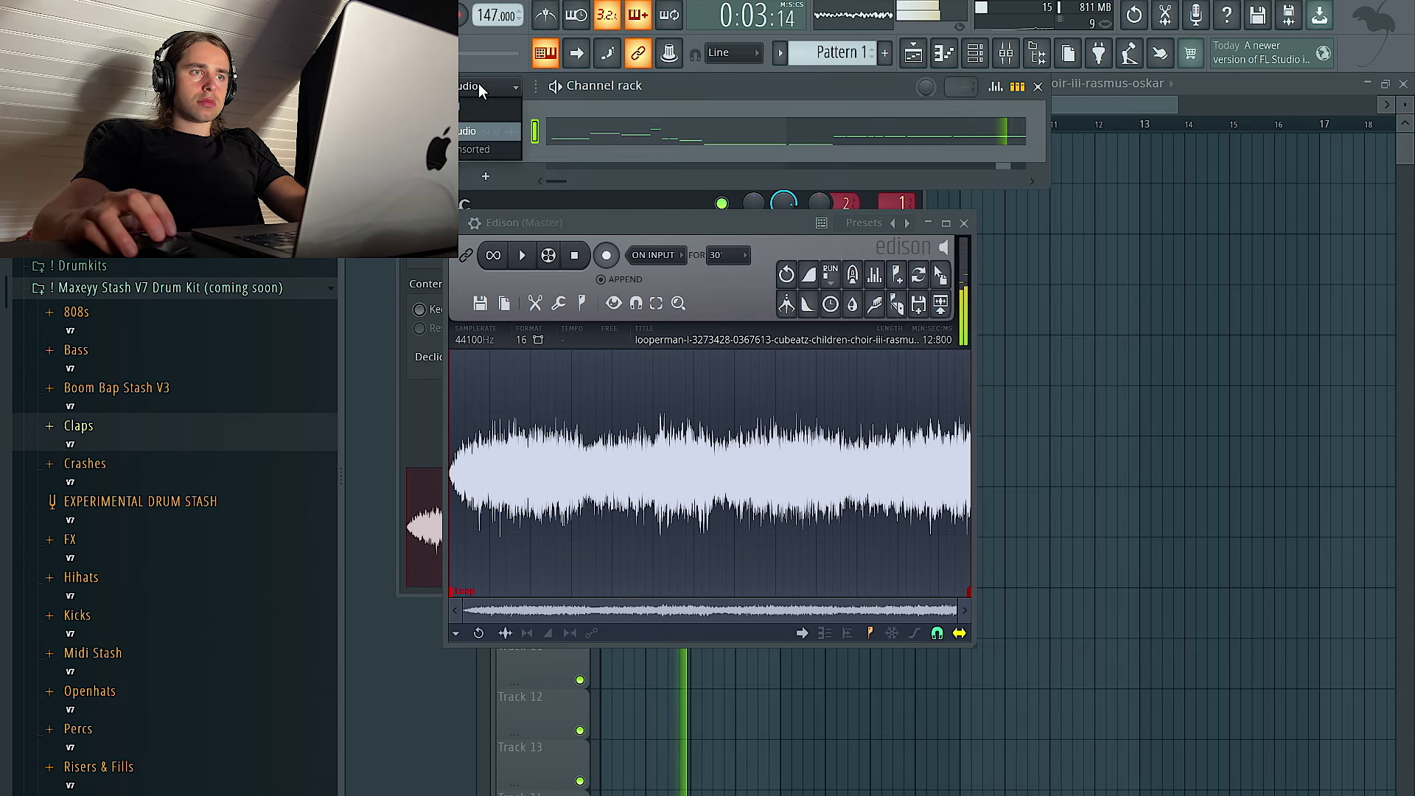
Move the converted notes from the audio clip's channel to the Sampler channel in the Unsorted group
key(ctrl+x)
click(475, 151)
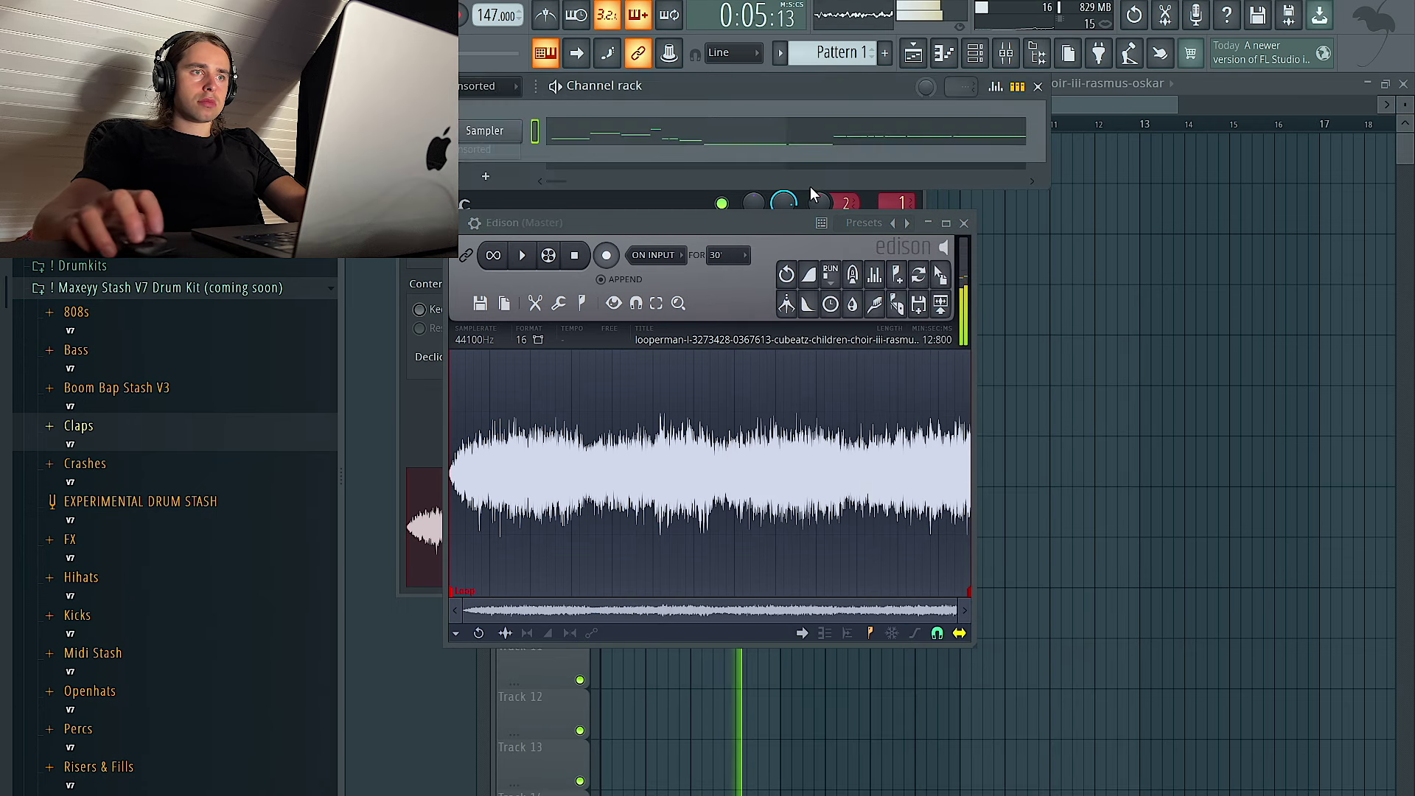
click(1099, 236)
double_click(757, 162)
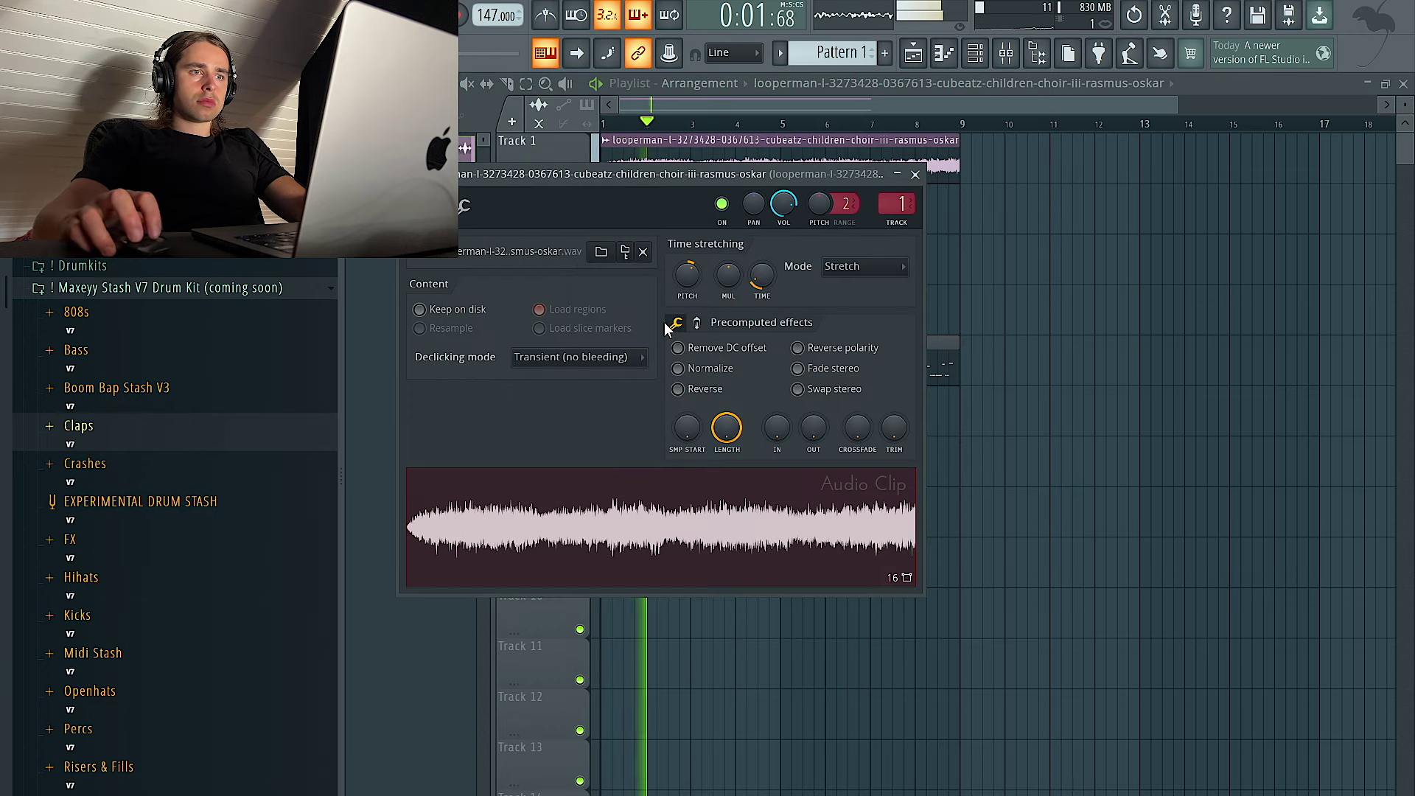
key(Escape)
Transpose the low F5, E5 and A#4 notes in the first bars of the Sampler's melody up one octave
double_click(855, 373)
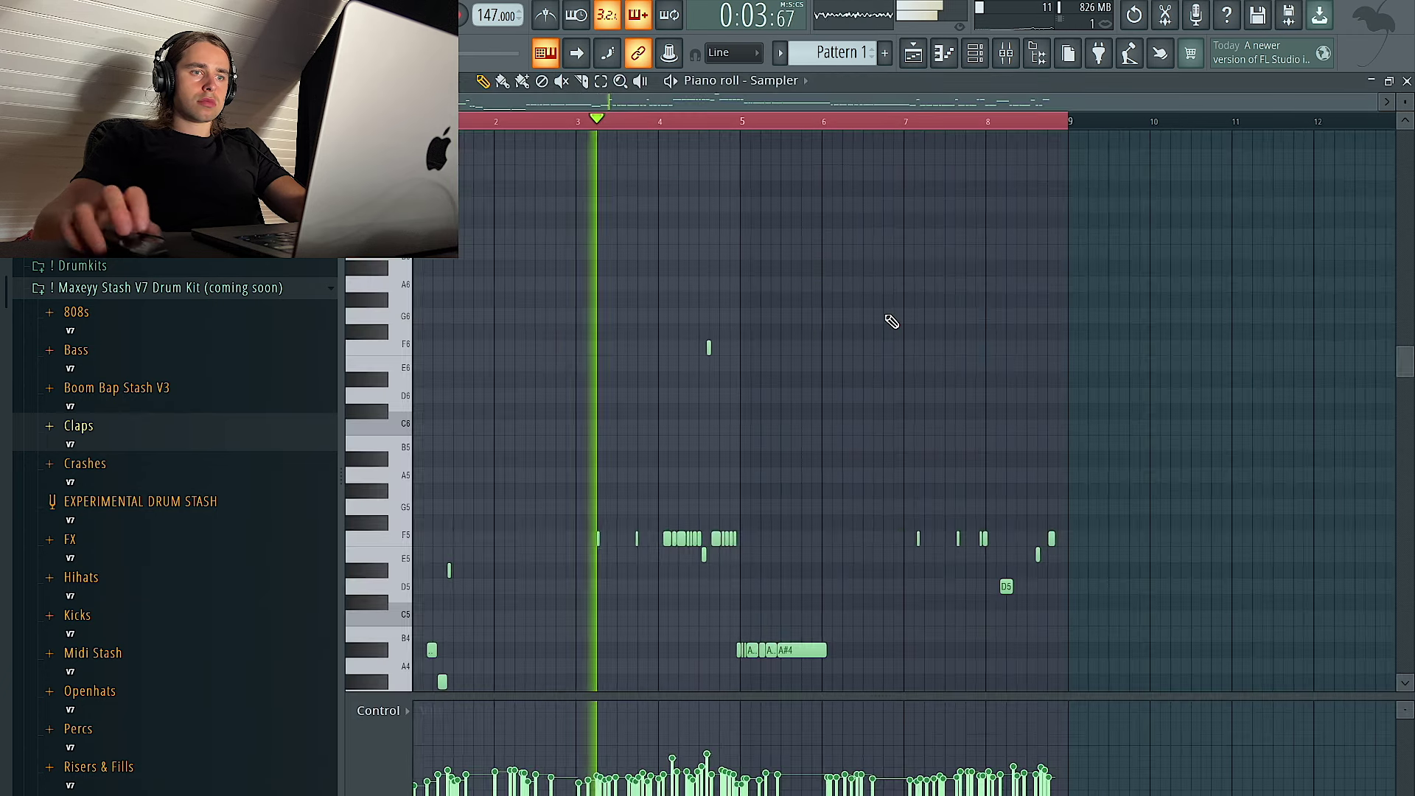
scroll(890, 320, down, 5)
drag(1096, 599, 243, 292)
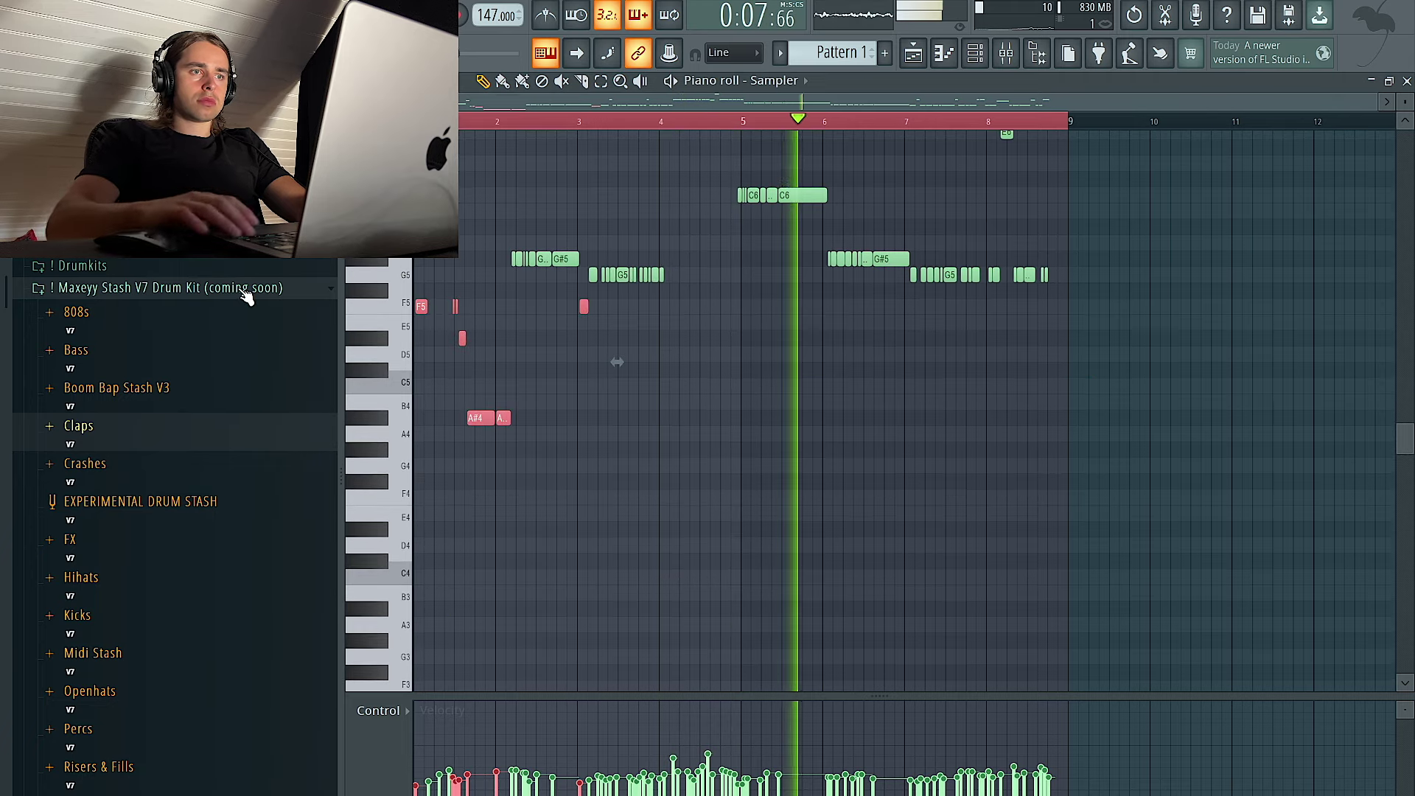
key(ctrl+Up)
scroll(796, 270, up, 4)
ctrl+click(861, 272)
Load Travis Scott Bass on the bass channel after trying Rotation Bass, and lower the G5 note an octave to G4
click(978, 61)
click(913, 53)
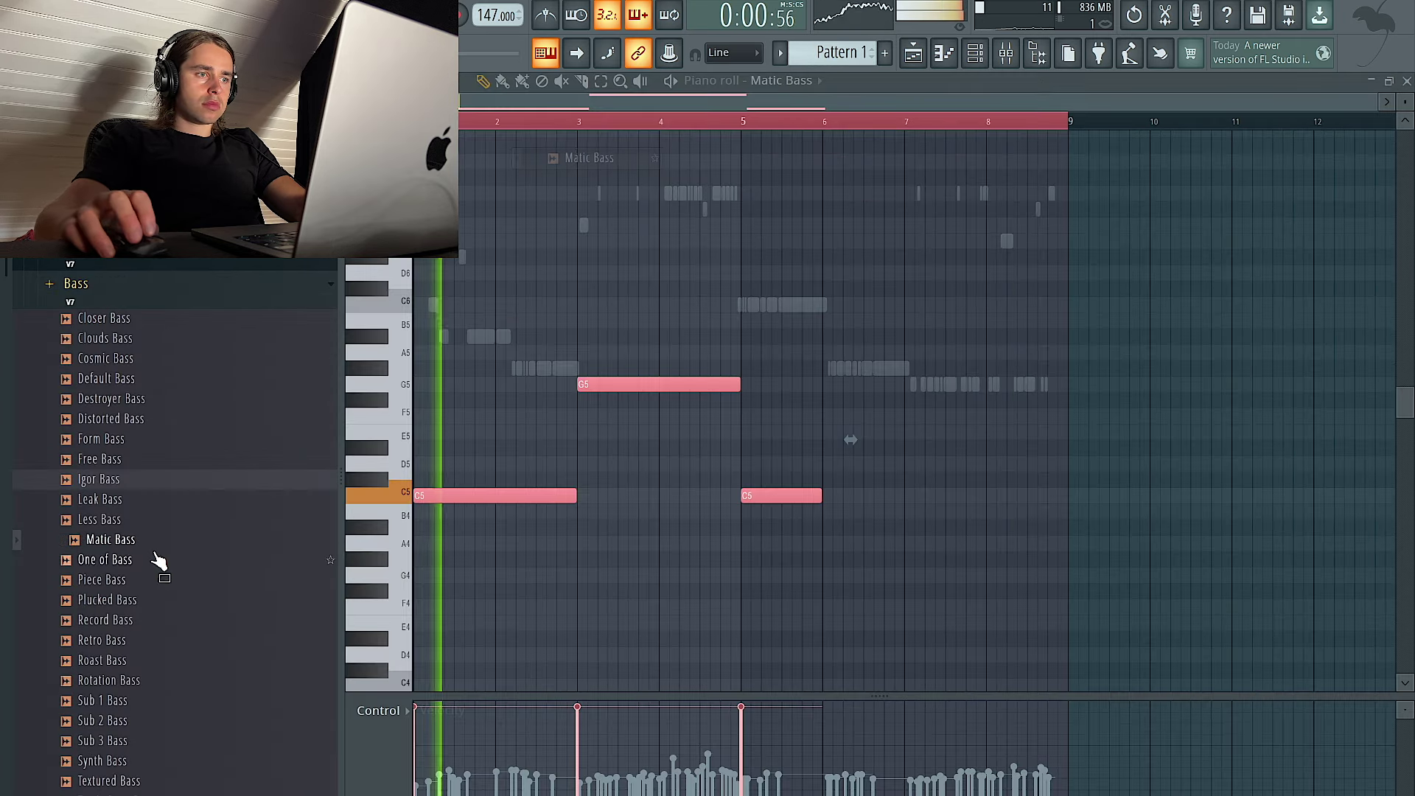
click(180, 681)
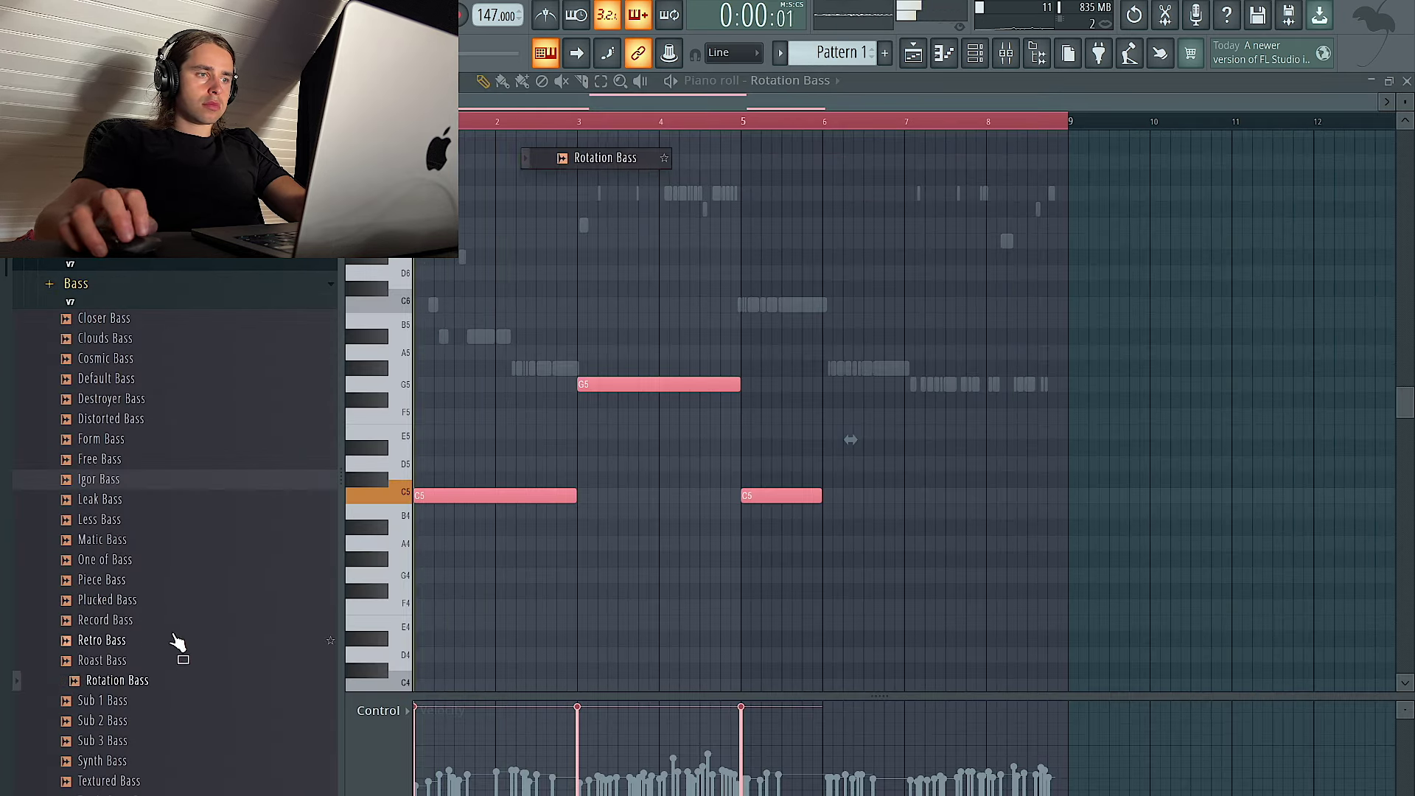
click(177, 795)
key(space)
key(space)
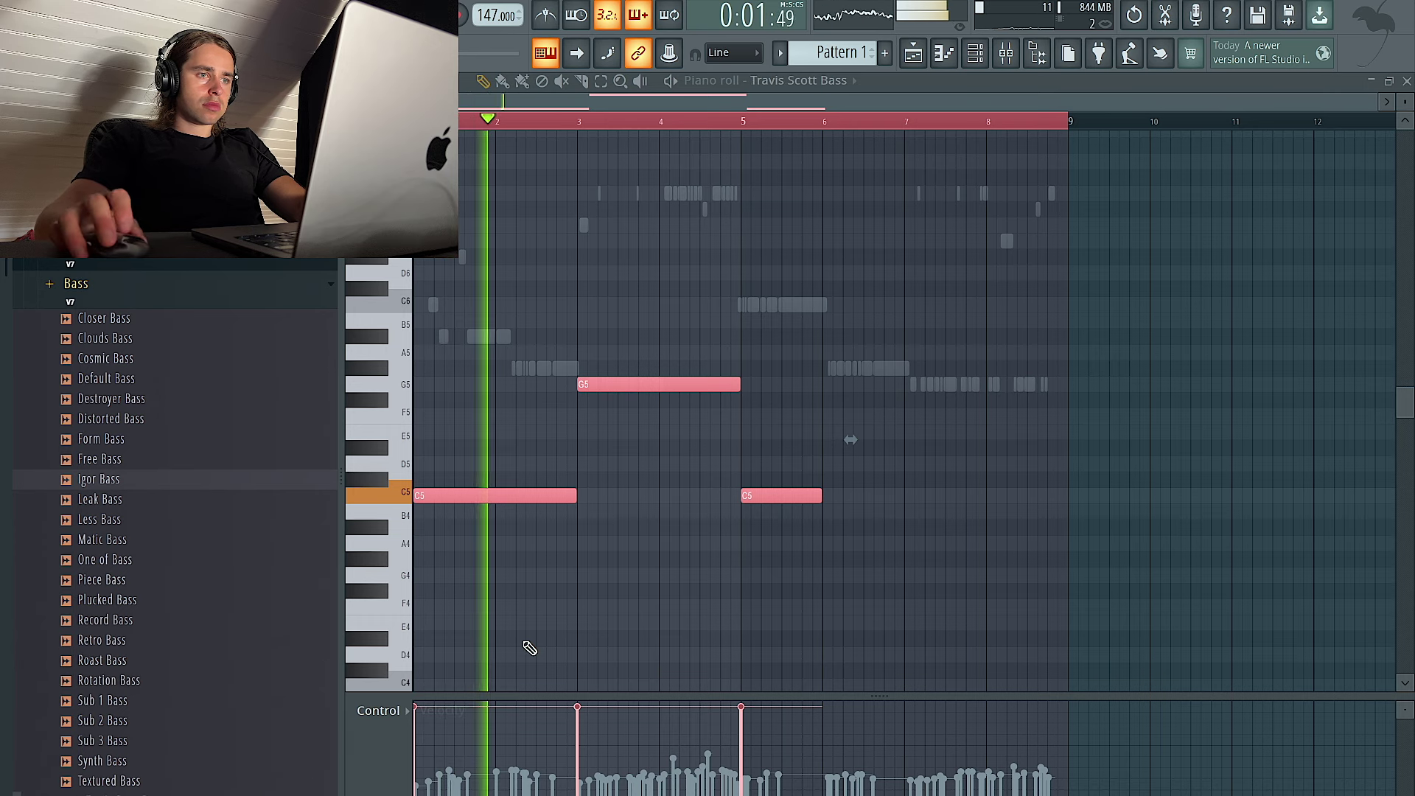
drag(633, 457, 647, 309)
key(ctrl+Down)
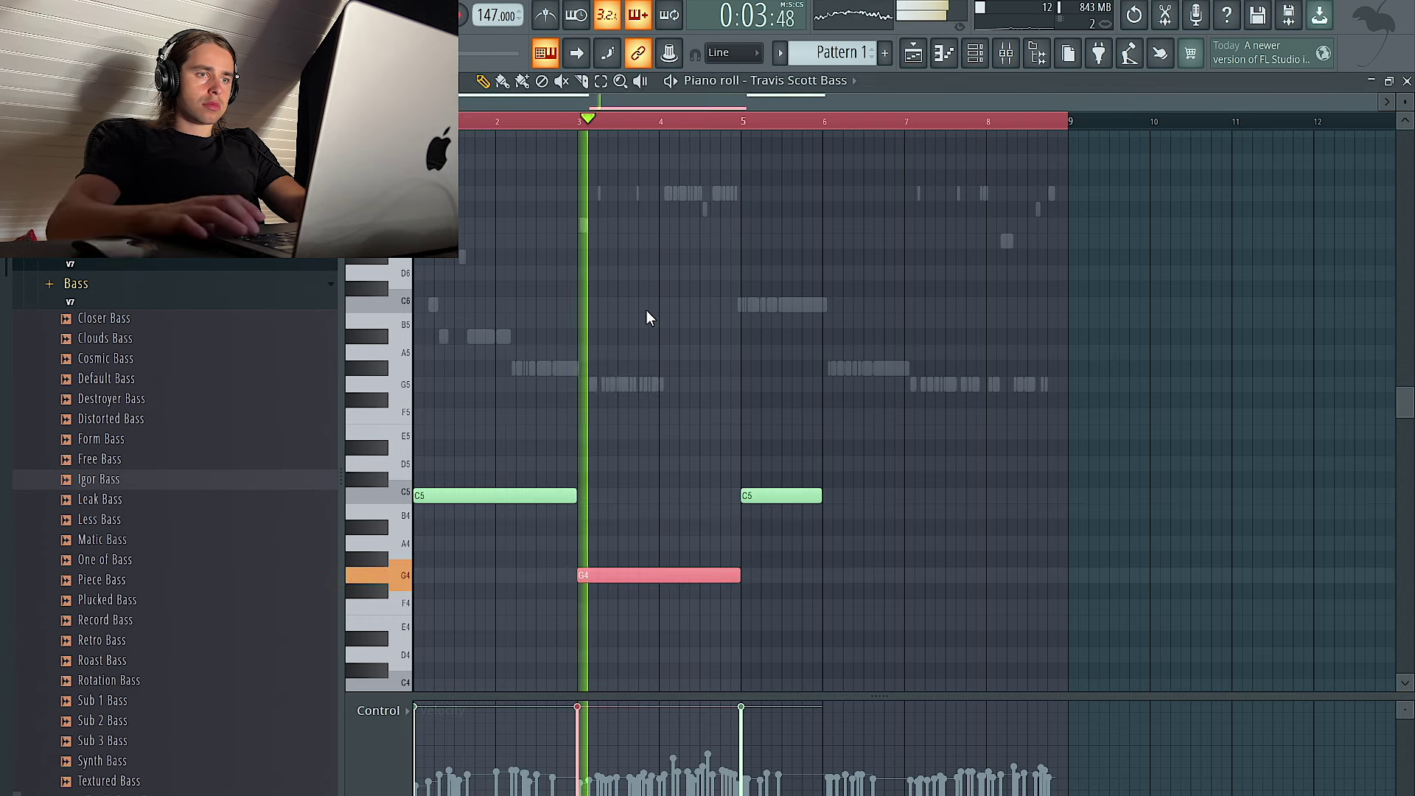
Try Unexpected Bass as the bass channel's sample and restart playback to audition it
scroll(647, 317, down, 2)
click(180, 795)
key(space)
key(space)
scroll(177, 527, down, 2)
middle_click(147, 693)
key(space)
key(space)
Replace the bass channel's sample with Roast Bass and audition it from the start
scroll(150, 682, up, 1)
middle_click(143, 597)
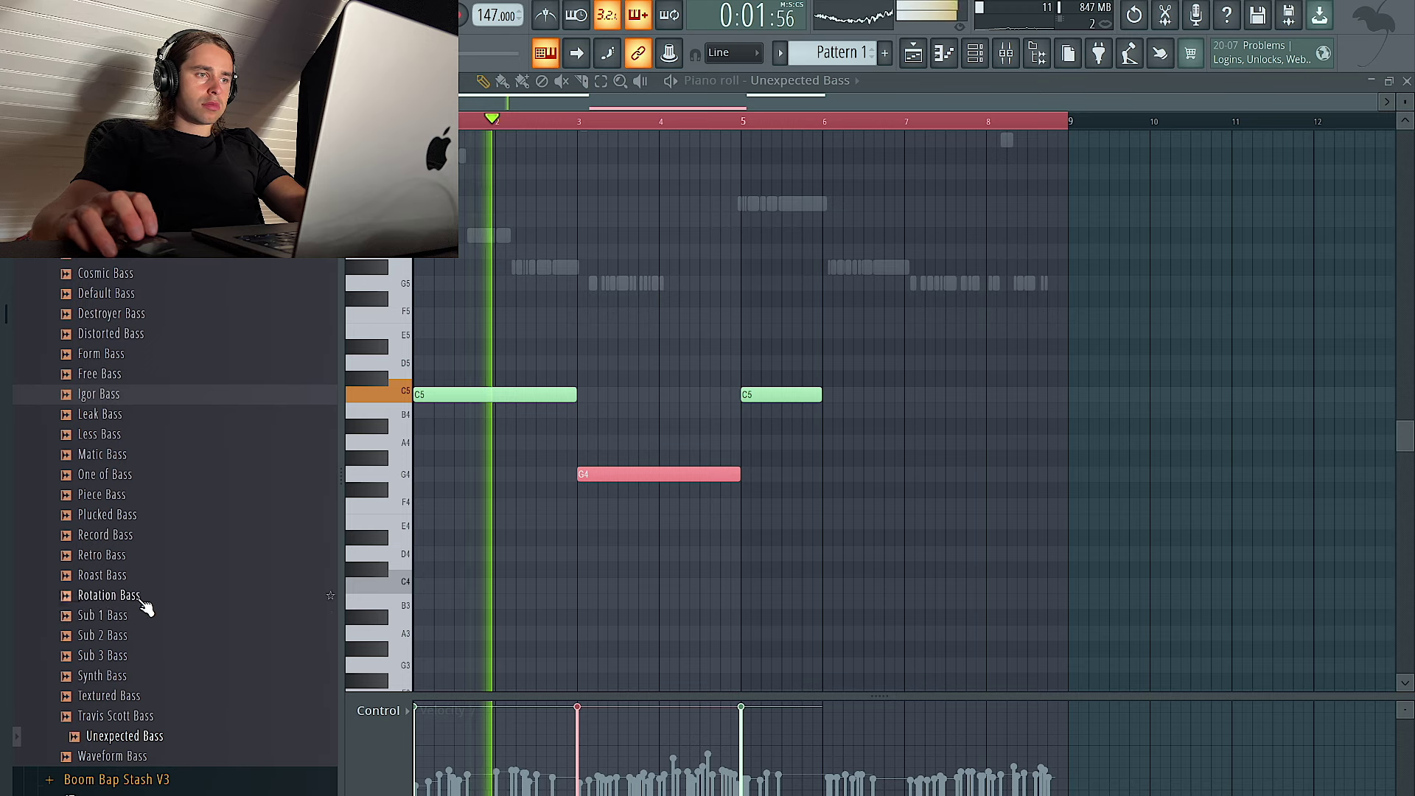
scroll(145, 607, up, 1)
middle_click(140, 619)
key(space)
key(space)
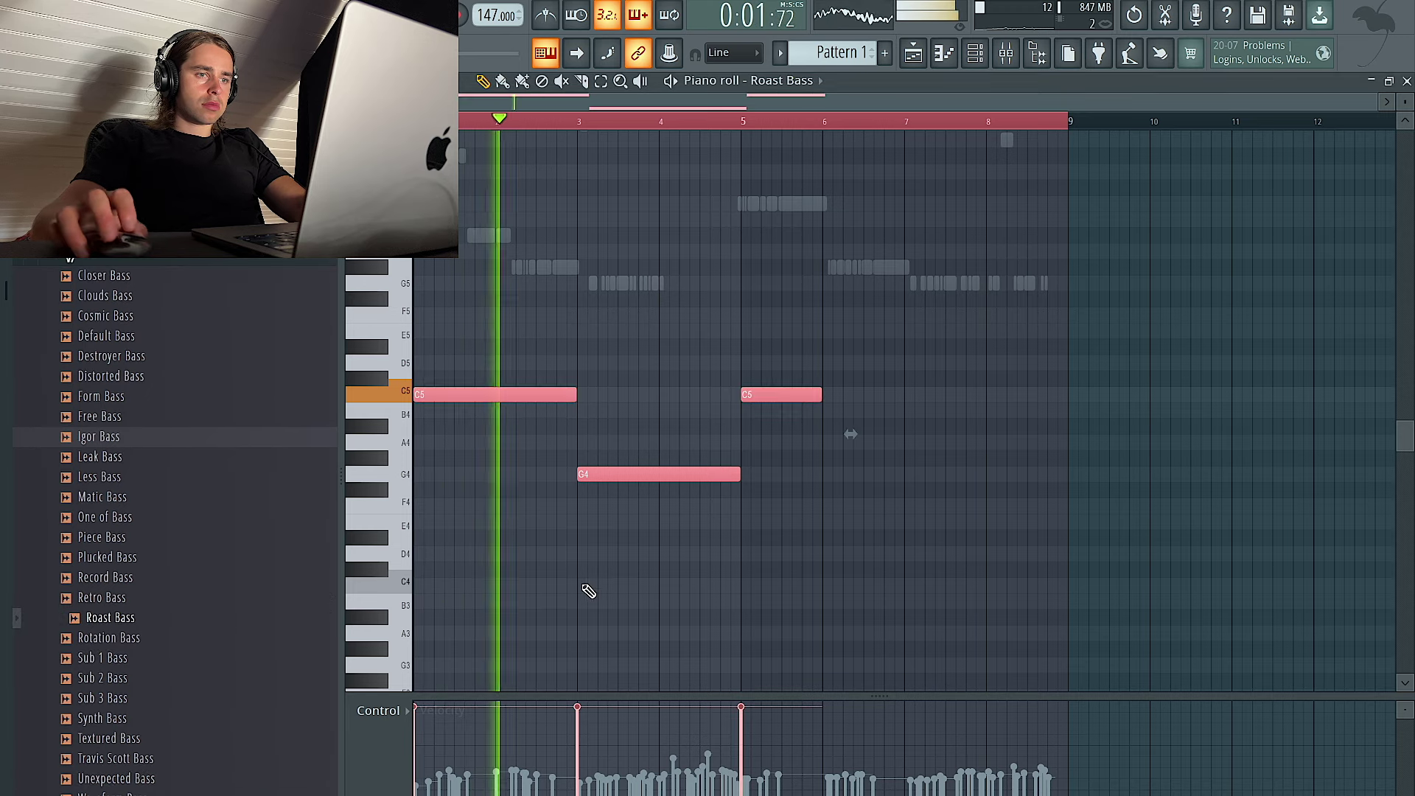
Delete the short C5 note at bar 5 and duplicate the long C5 and G4 notes into bars 5 to 9
key(ctrl+d)
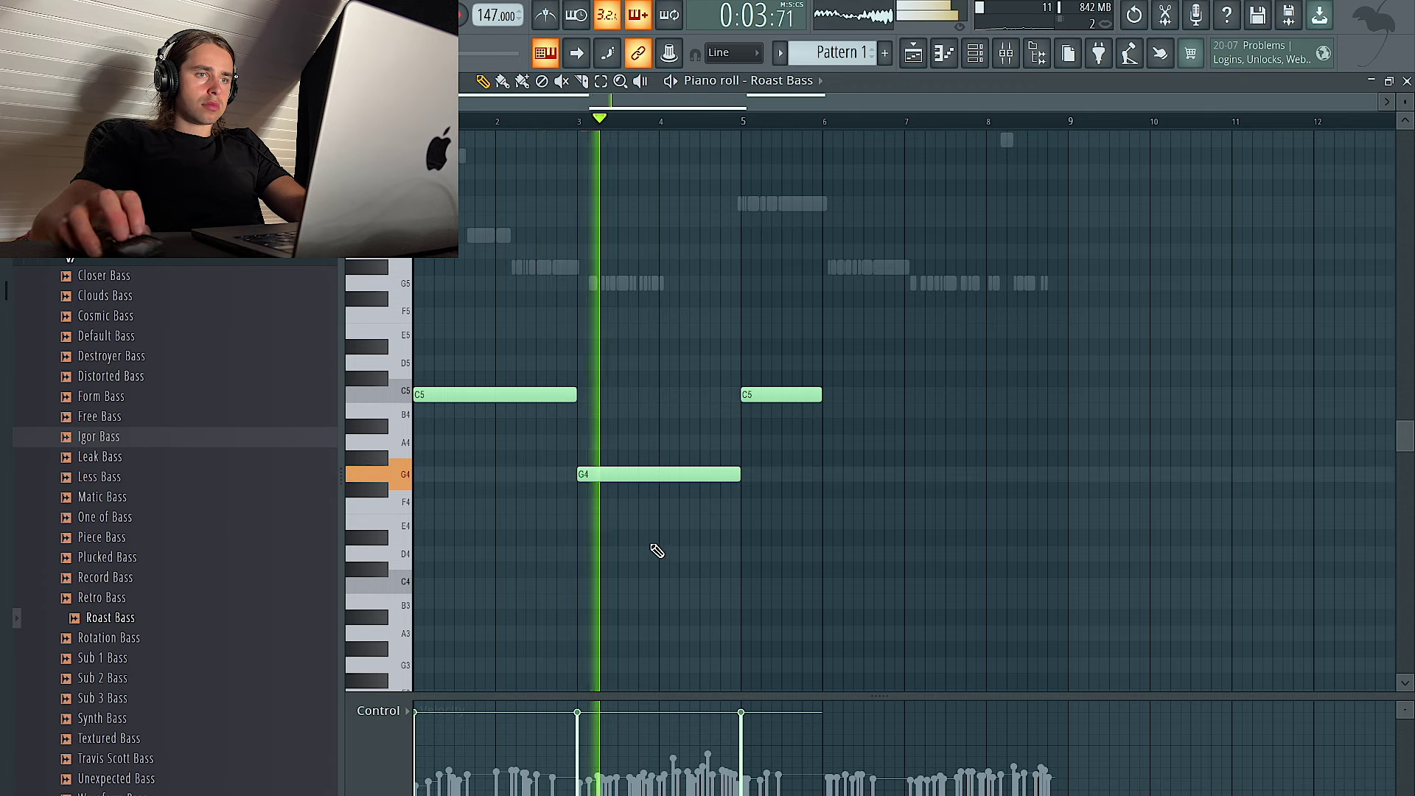
right_click(784, 396)
key(ctrl+b)
key(ctrl+d)
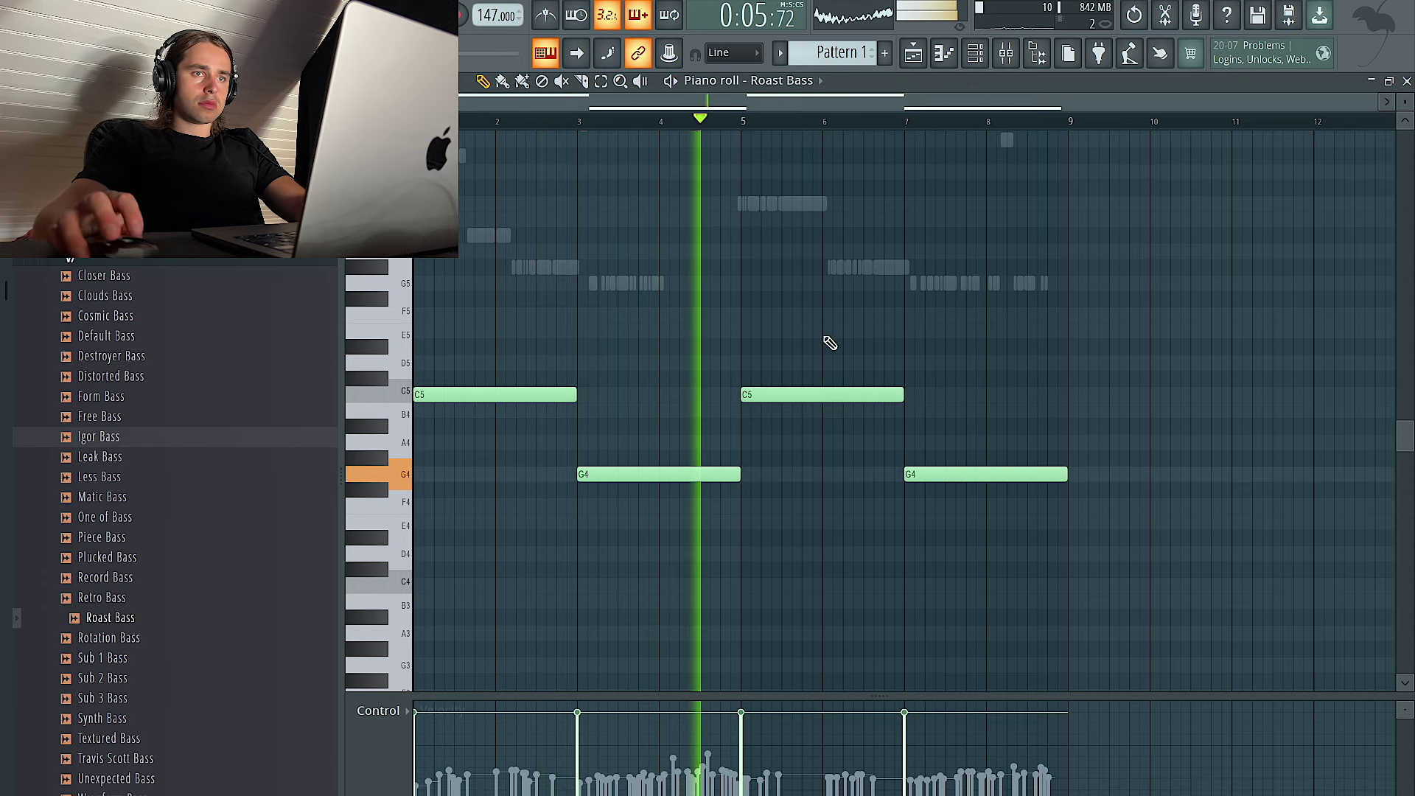
Try a G#5 bass note in bar 6 with quick legato applied, and delete it
click(848, 267)
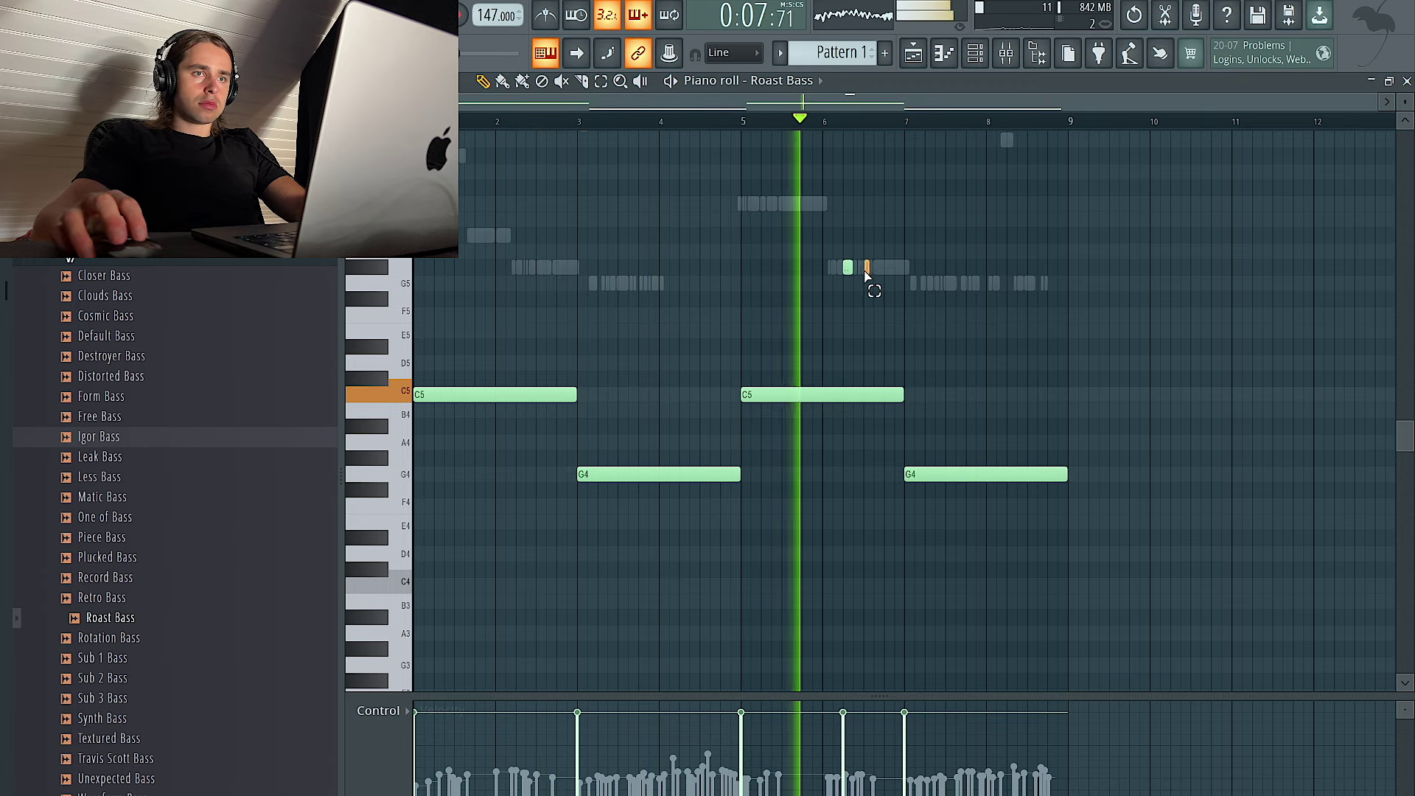
key(ctrl+l)
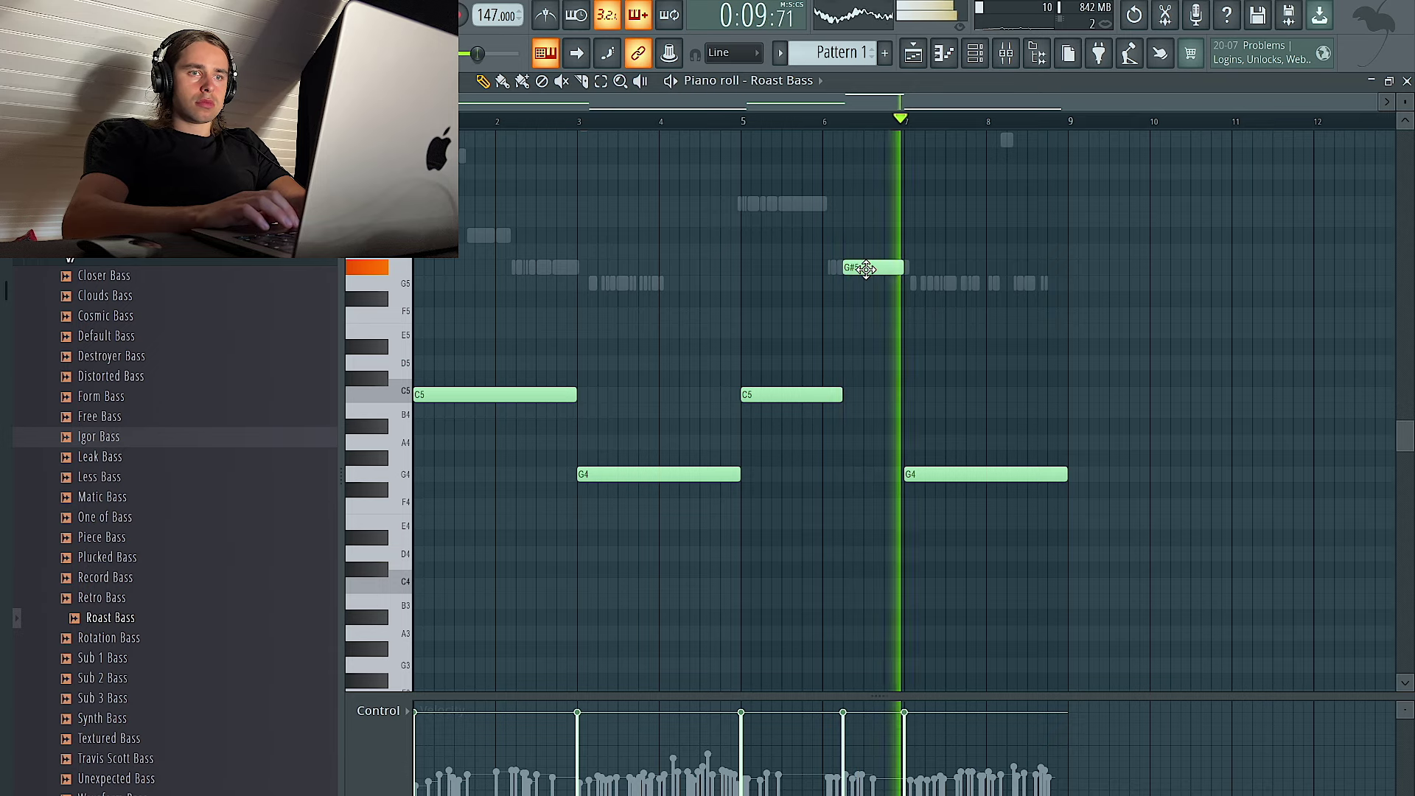
right_click(861, 269)
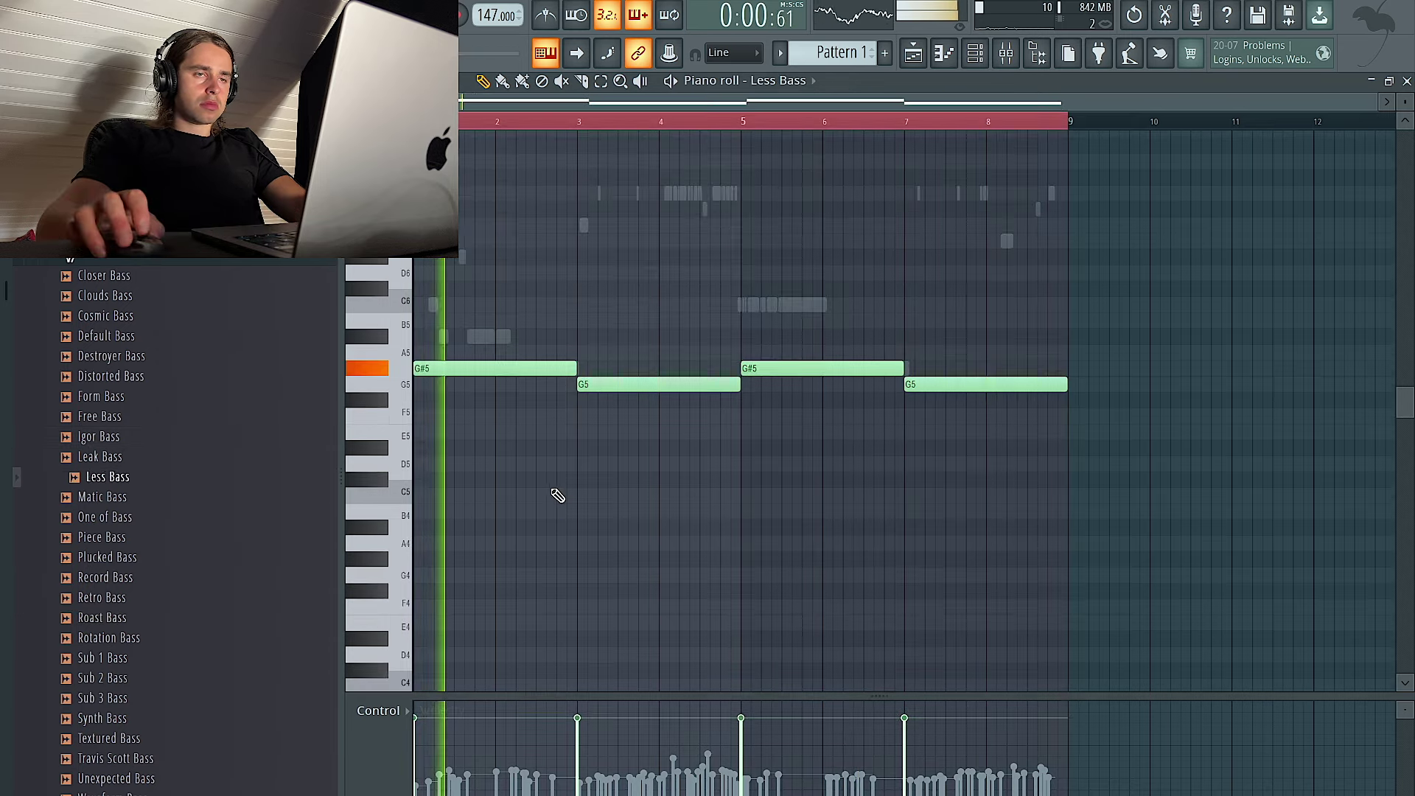
Route the Less Bass channel to mixer Insert 2 and load Decapitator in its first effect slot
click(1006, 55)
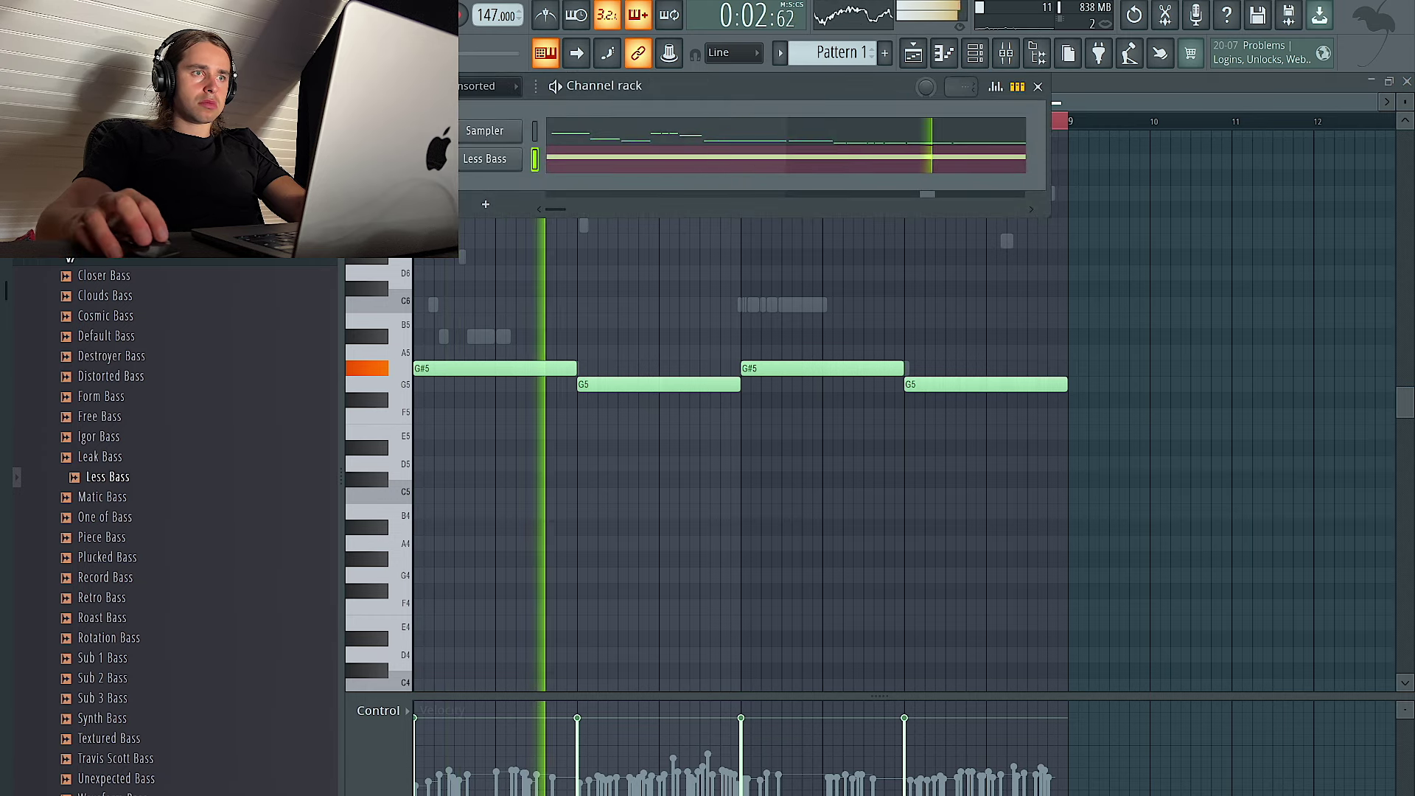
click(1006, 54)
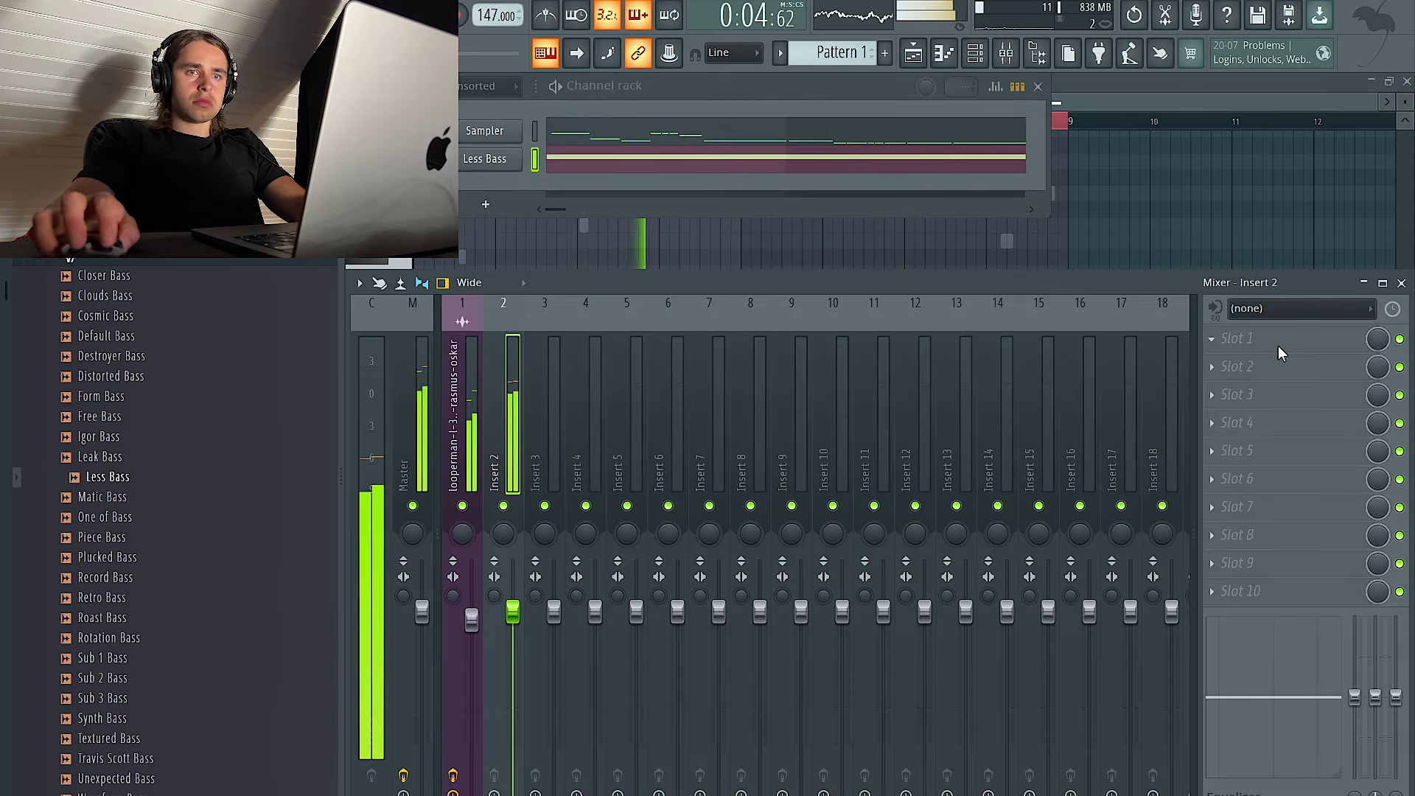
click(1283, 346)
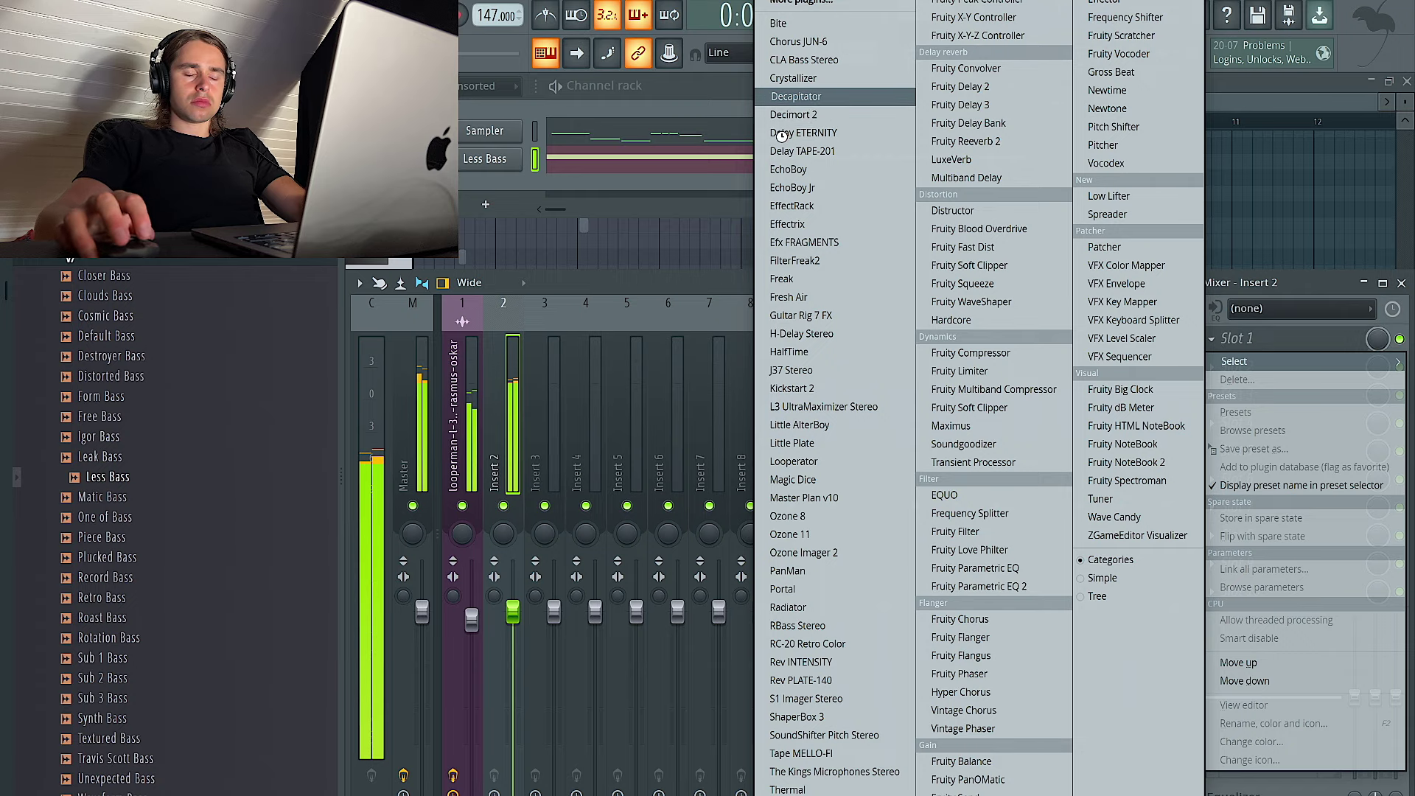
click(796, 96)
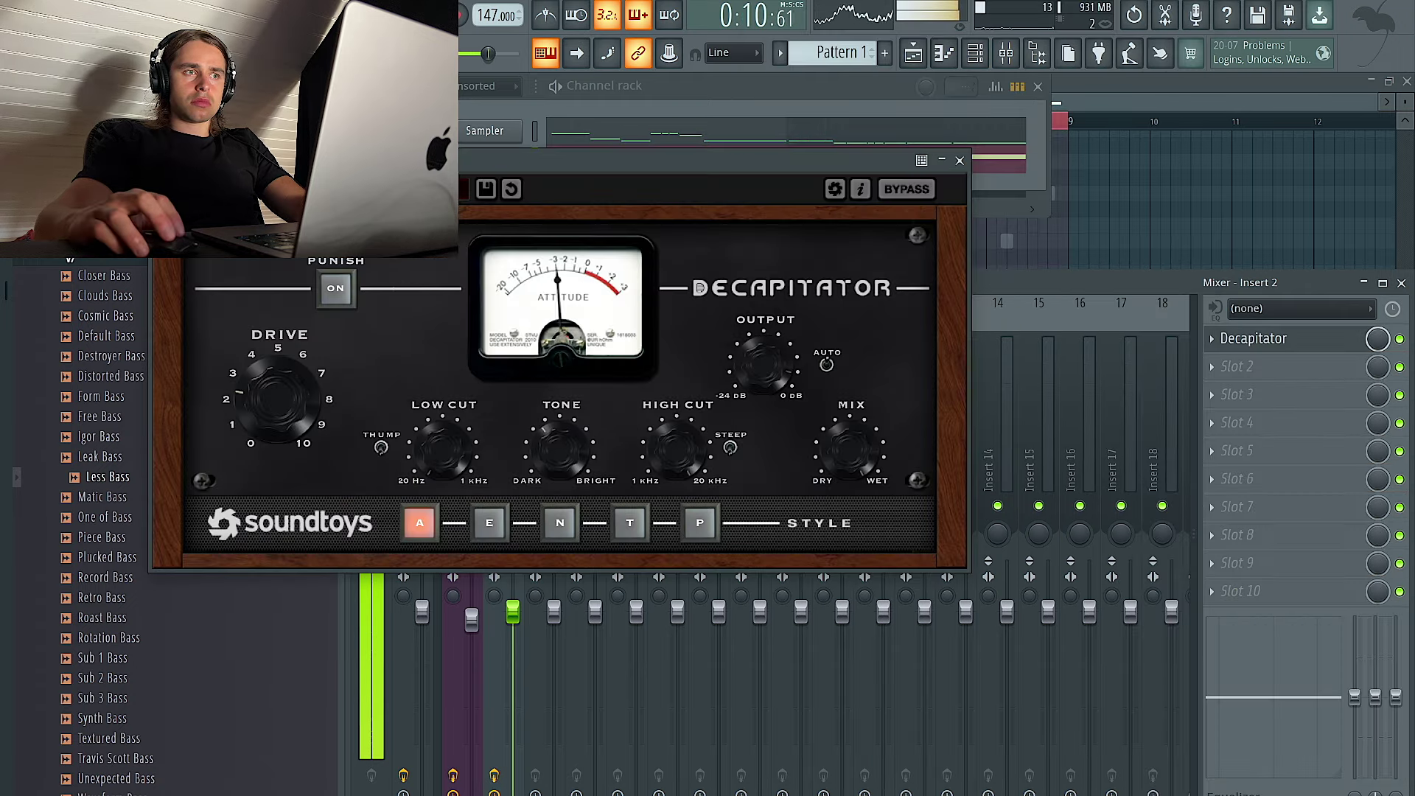
click(958, 161)
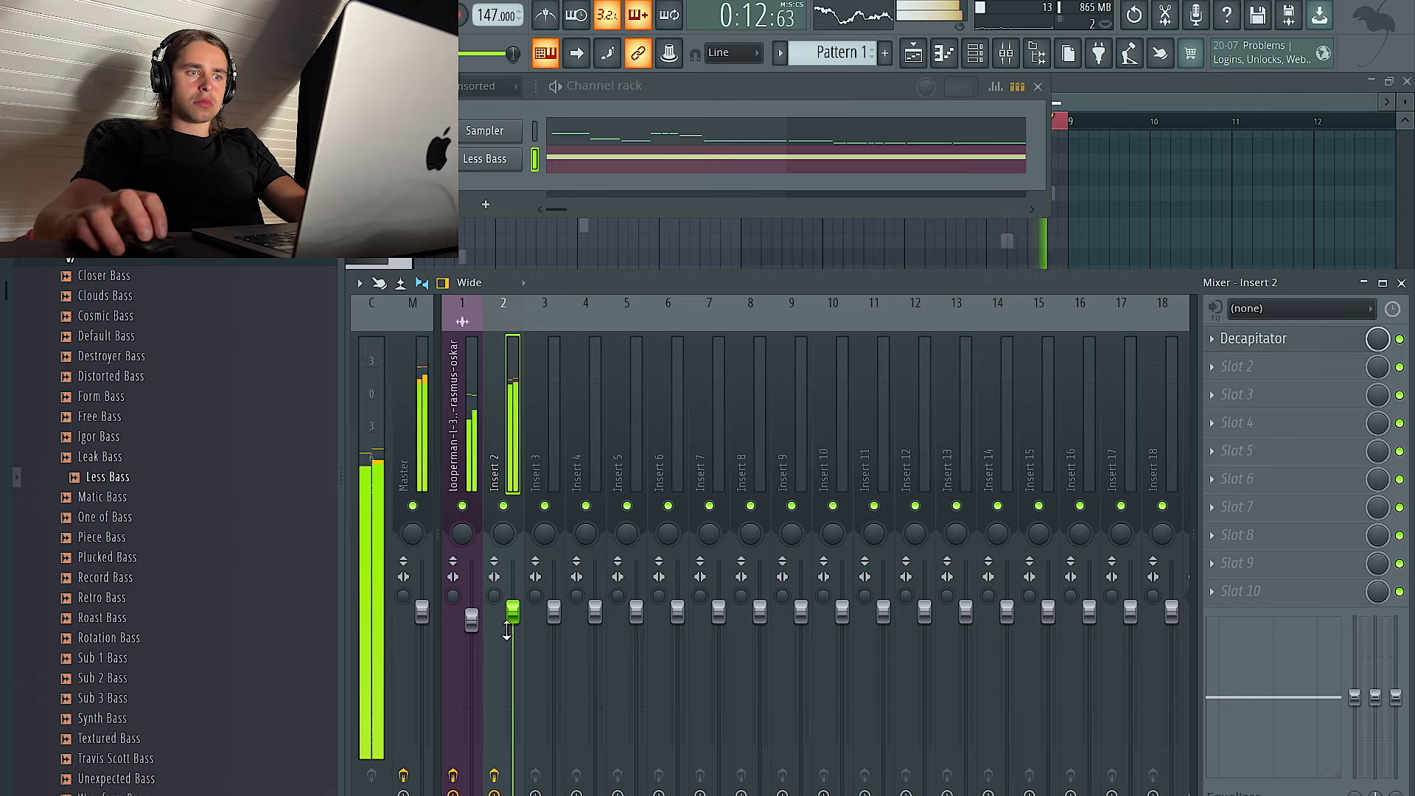
Save the project in the FLP folder under the name Maxeyy - Magnificent
click(471, 620)
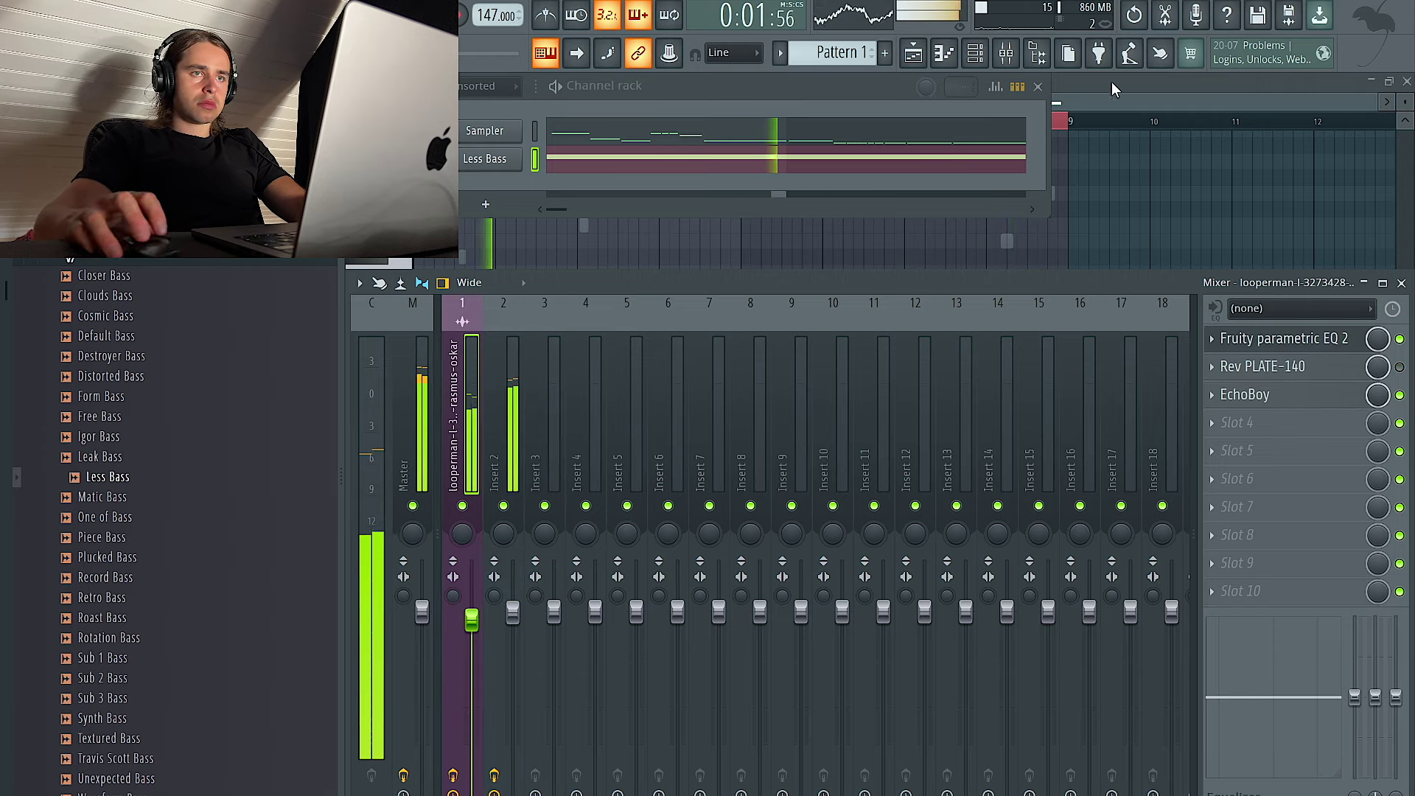
click(930, 57)
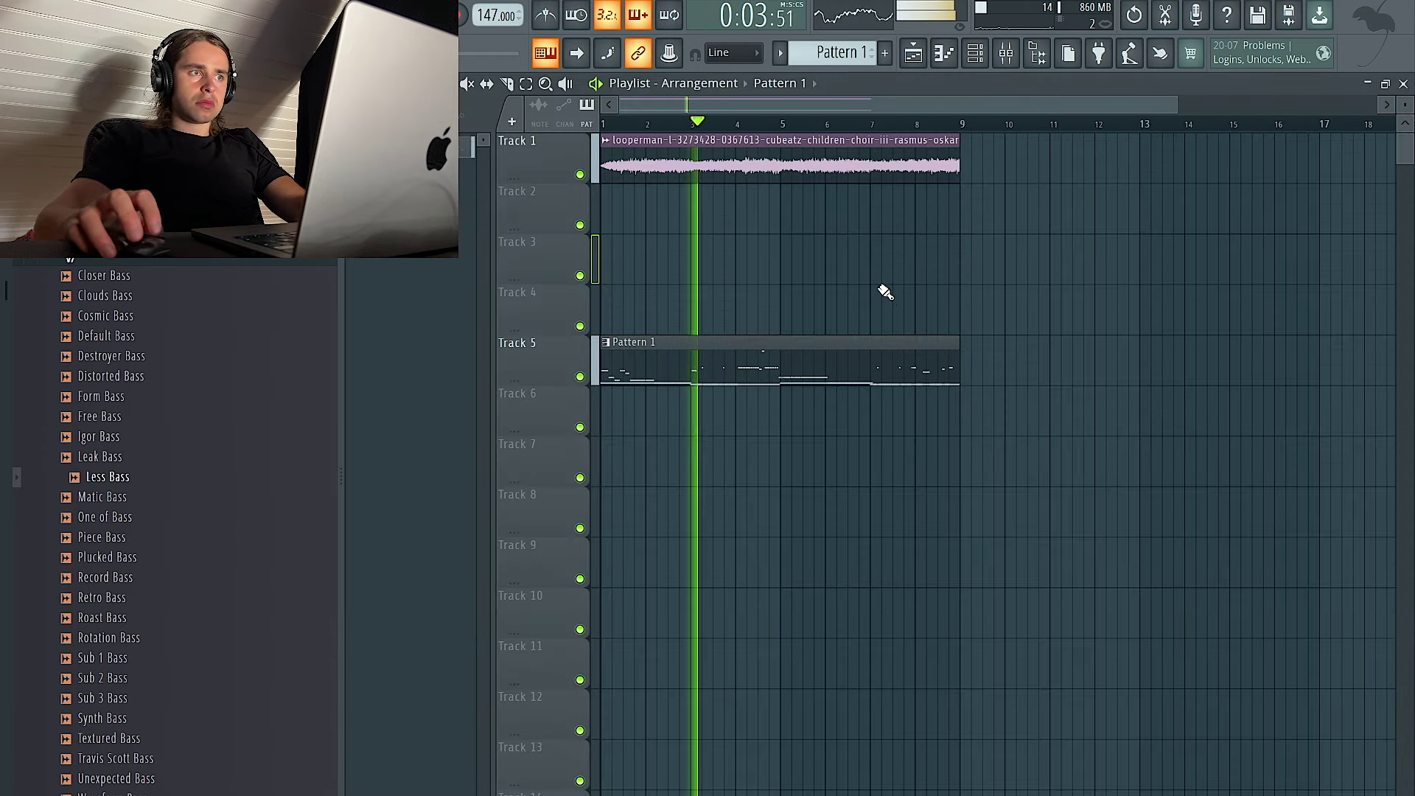
key(super+s)
text(Maxey)
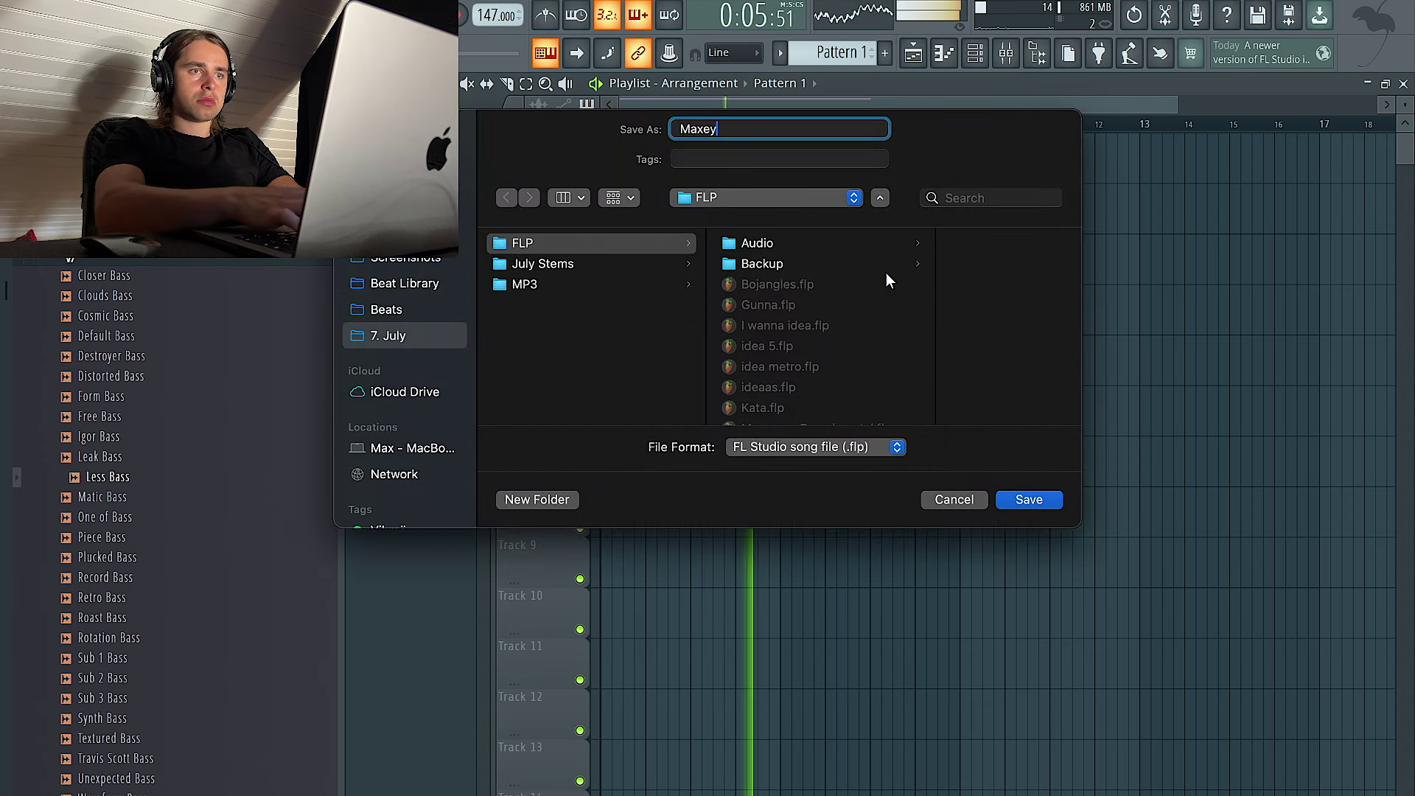
text(y - Mag)
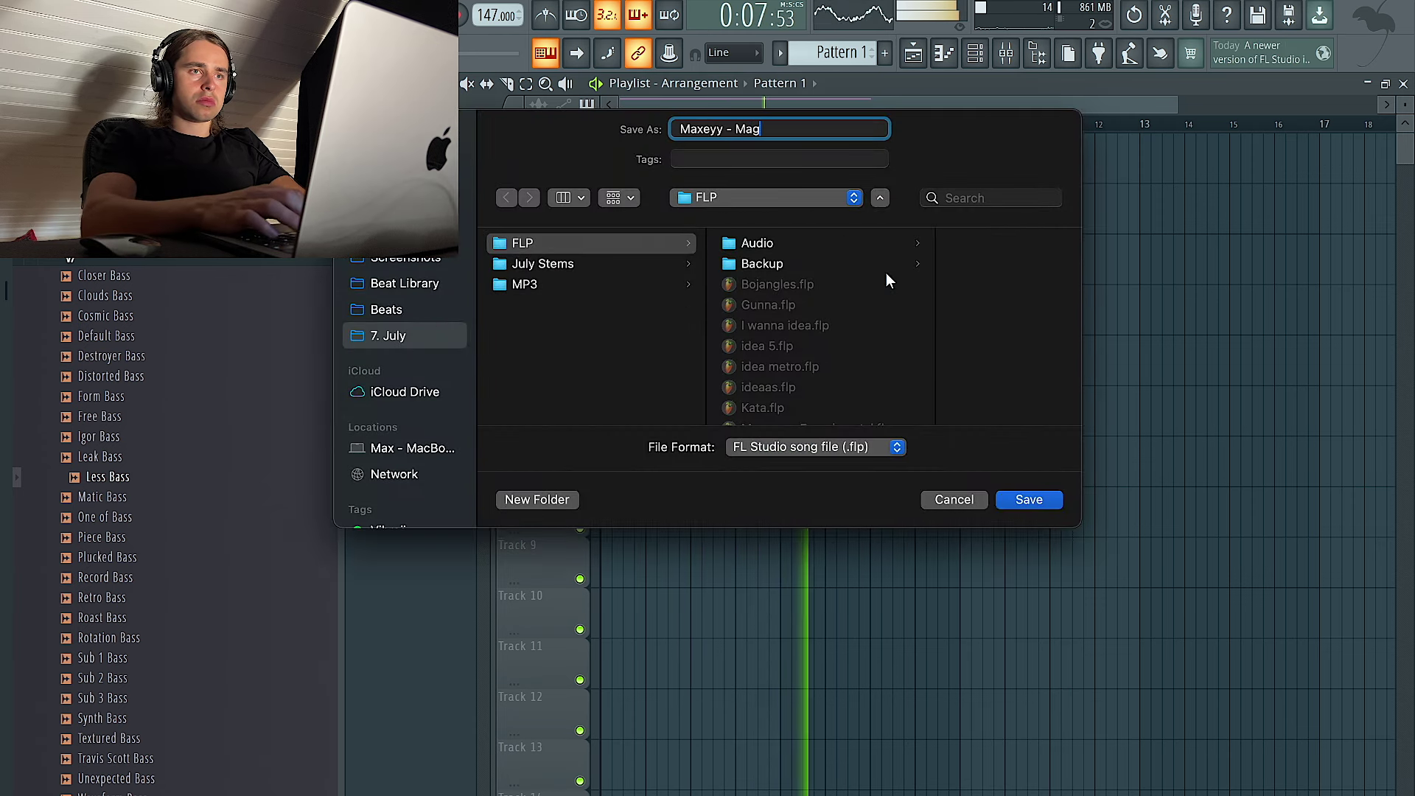
text(nificent)
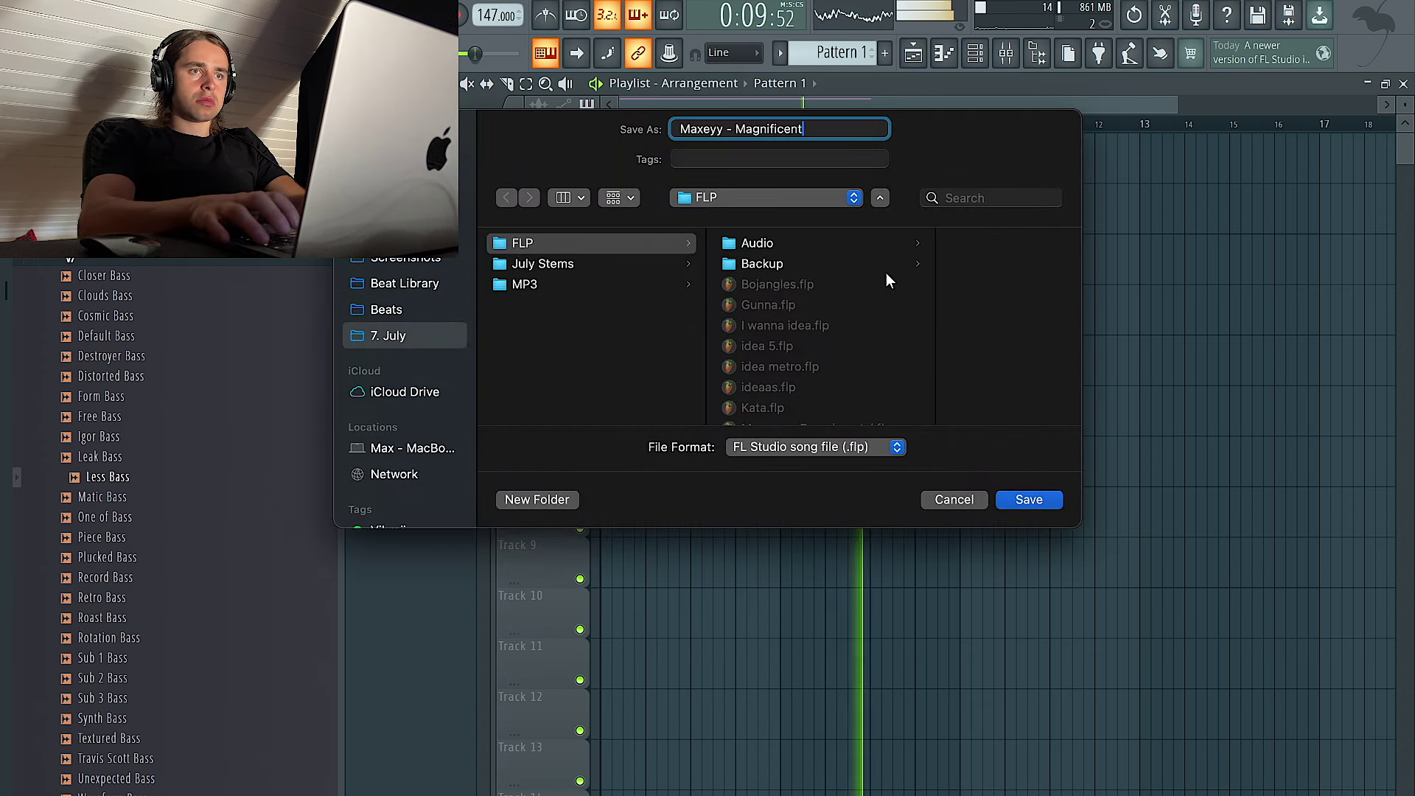
key(Return)
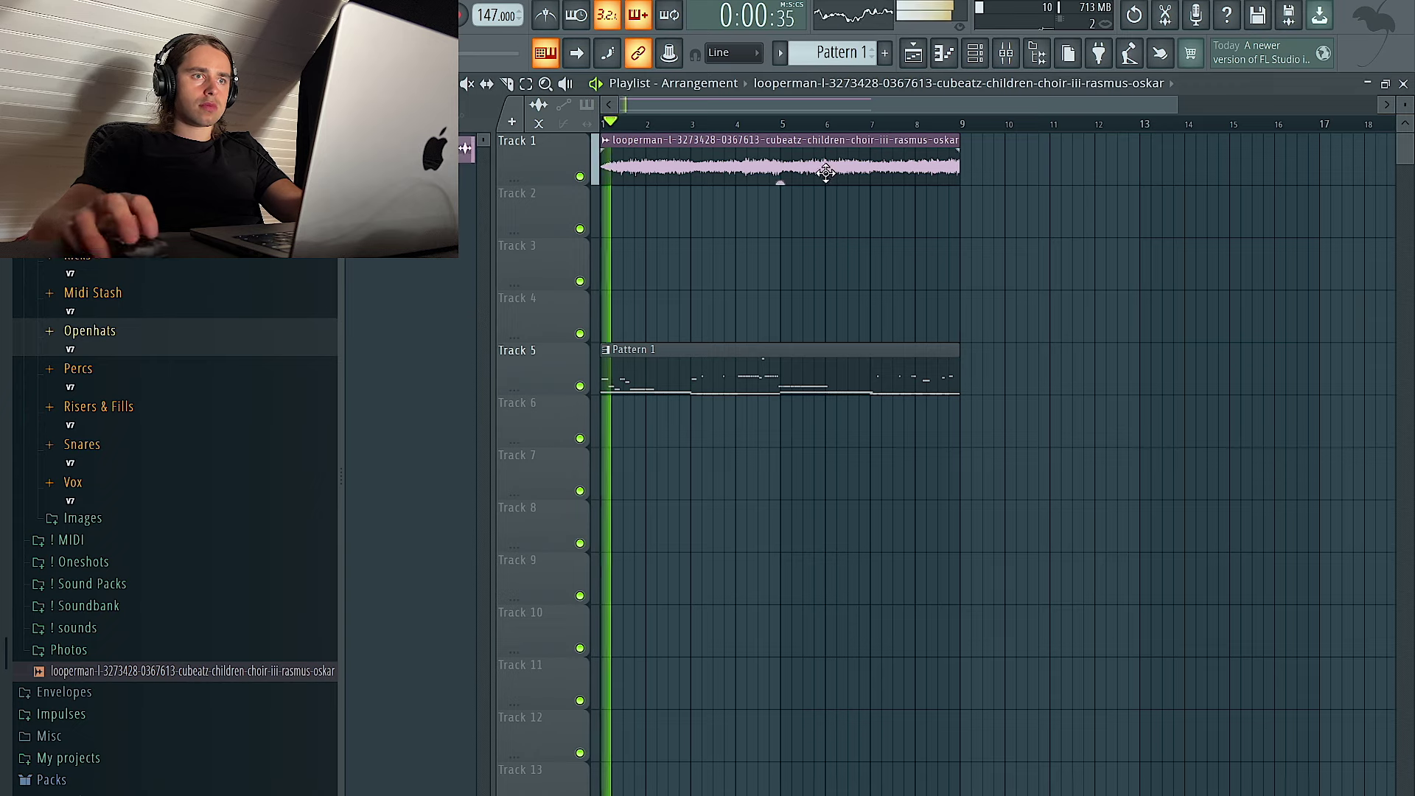
Add an Arp Odyssey channel in Pattern 2 and remove the F6 note and the second G#6 note from its melody
click(977, 58)
click(478, 197)
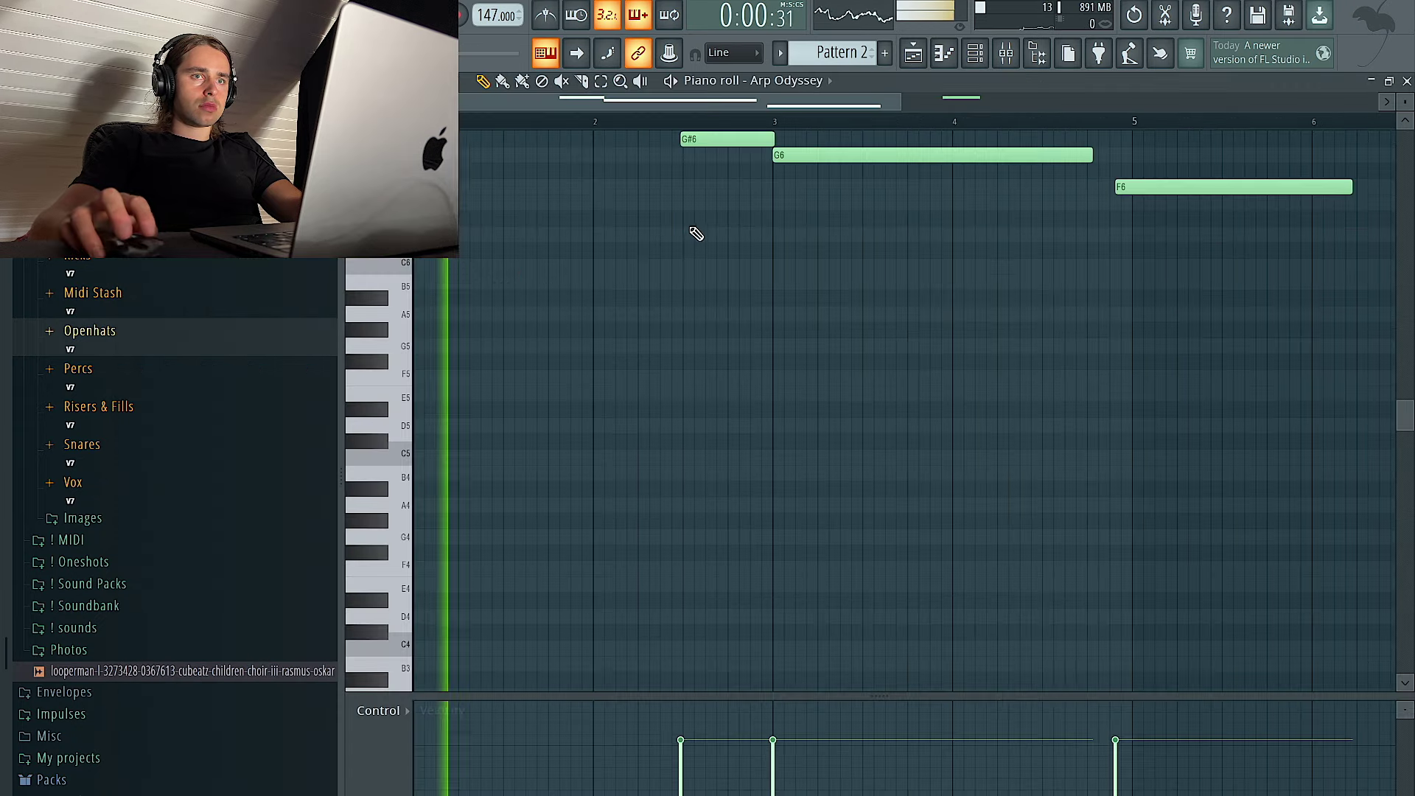
scroll(752, 268, down, 2)
right_click(822, 189)
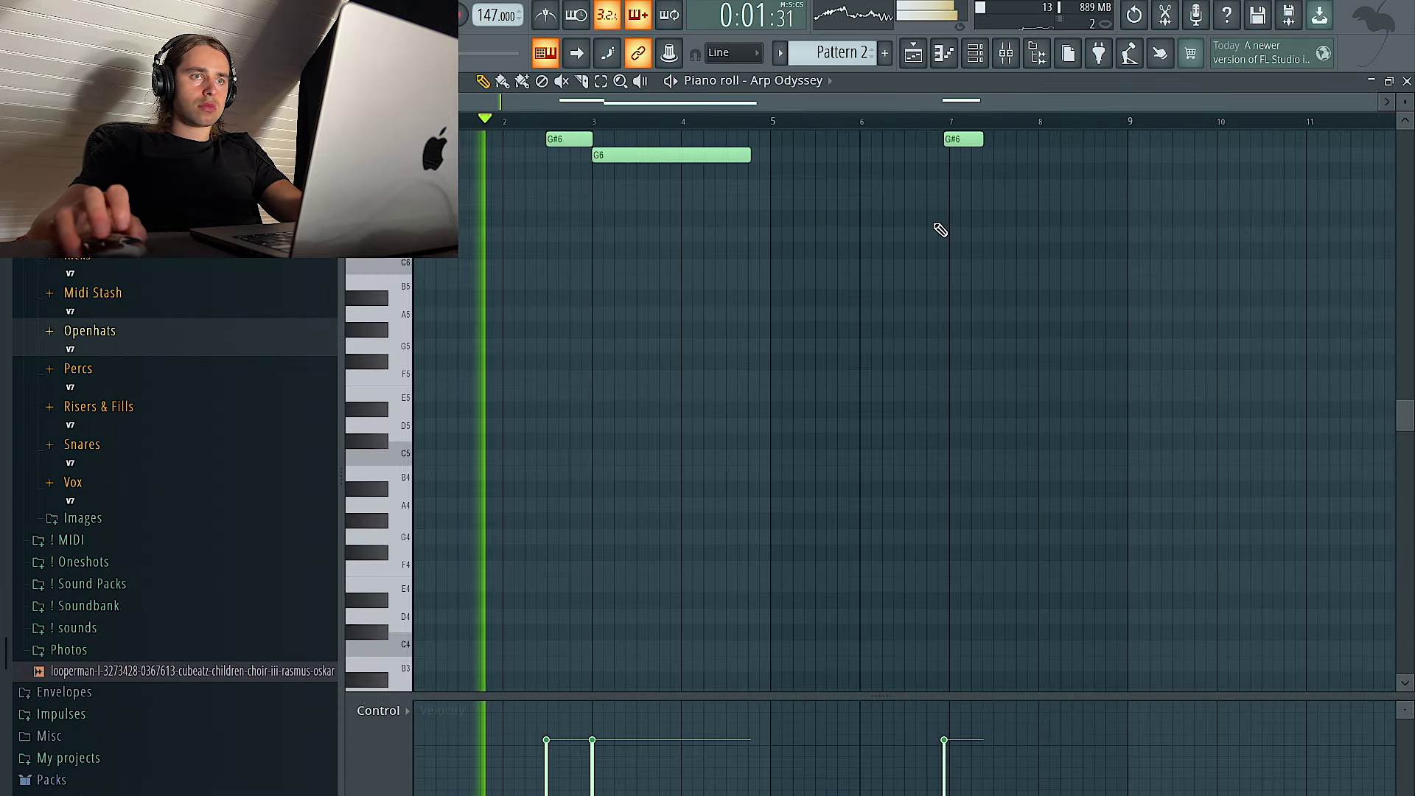
scroll(951, 295, up, 4)
right_click(966, 391)
Duplicate the G#6 and G6 notes into bars 6 to 8 and move the copies to D6 and D#6
key(ctrl+a)
scroll(994, 233, up, 3)
key(ctrl+d)
click(982, 56)
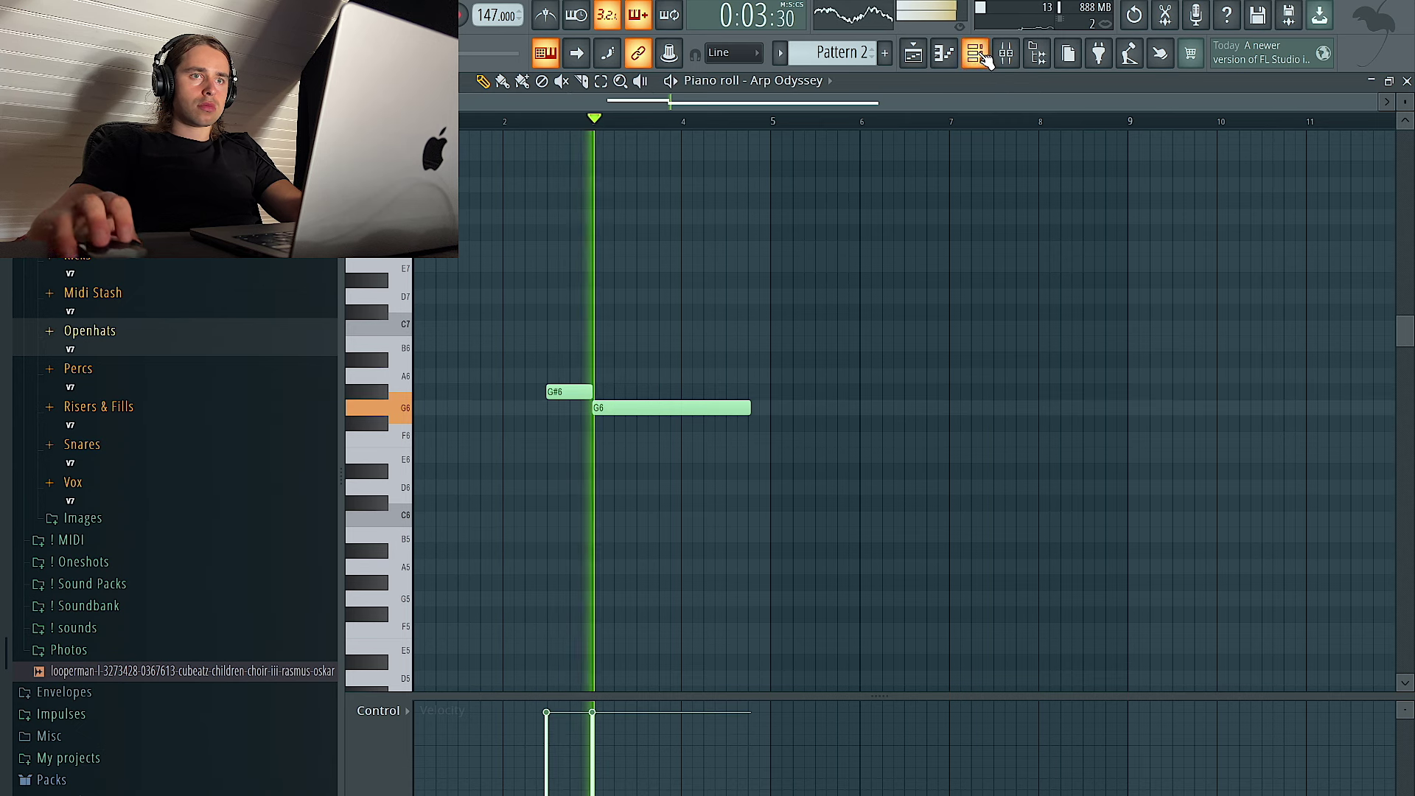
key(F6)
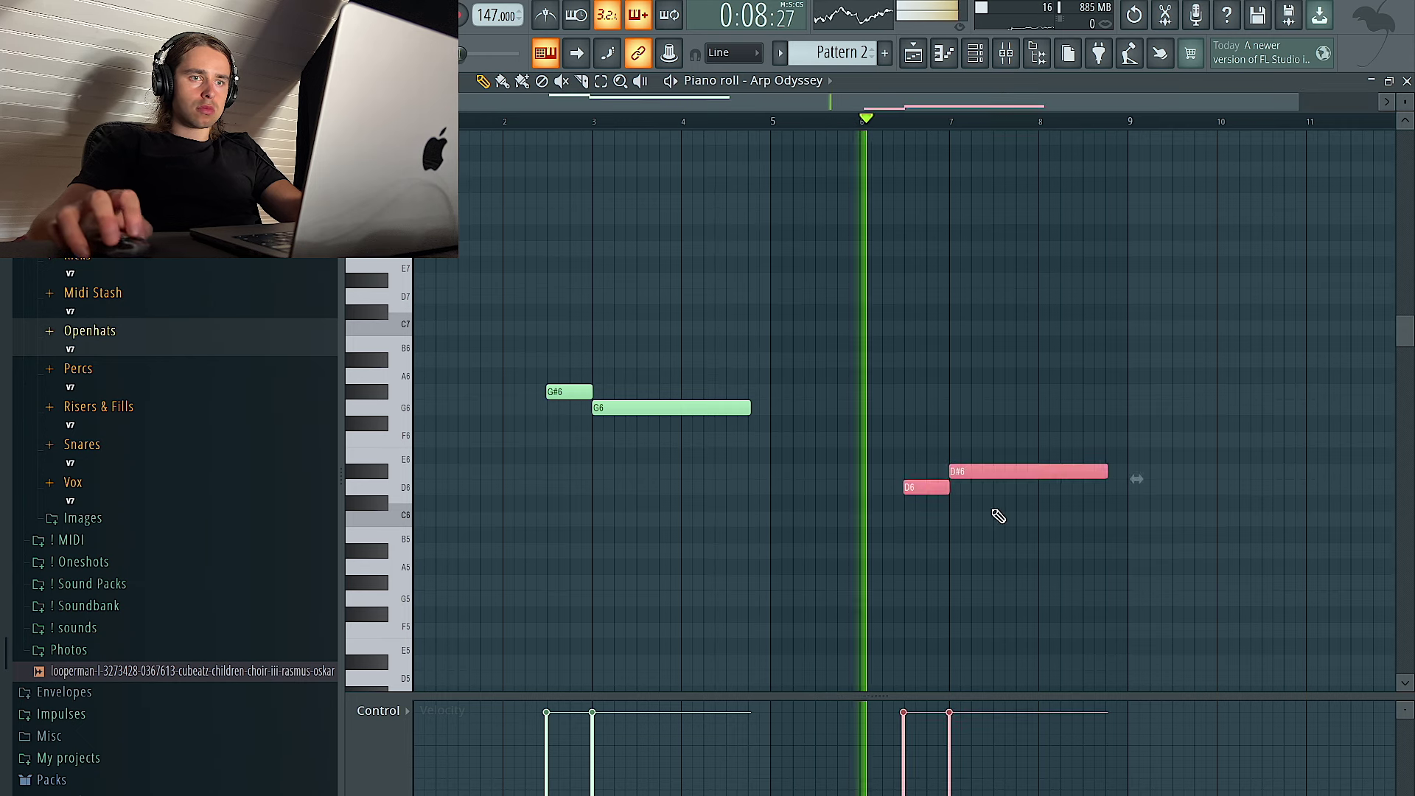
key(ctrl+d)
ctrl+scroll(951, 376, down, 1)
click(418, 120)
Load Delay ETERNITY in the first effect slot of mixer Insert 4 and choose the Speaker Lo-Fi preset
click(975, 54)
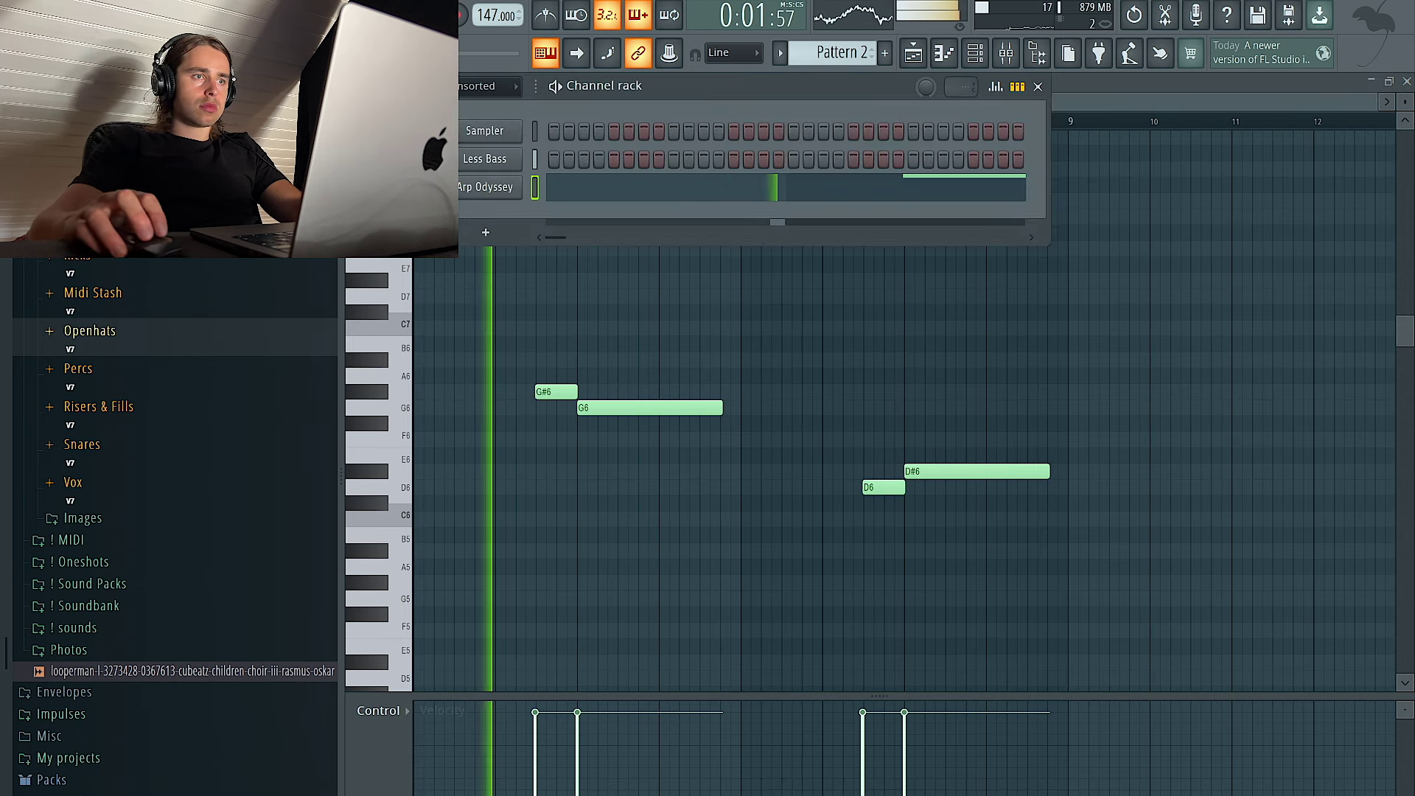
click(1005, 53)
click(1252, 338)
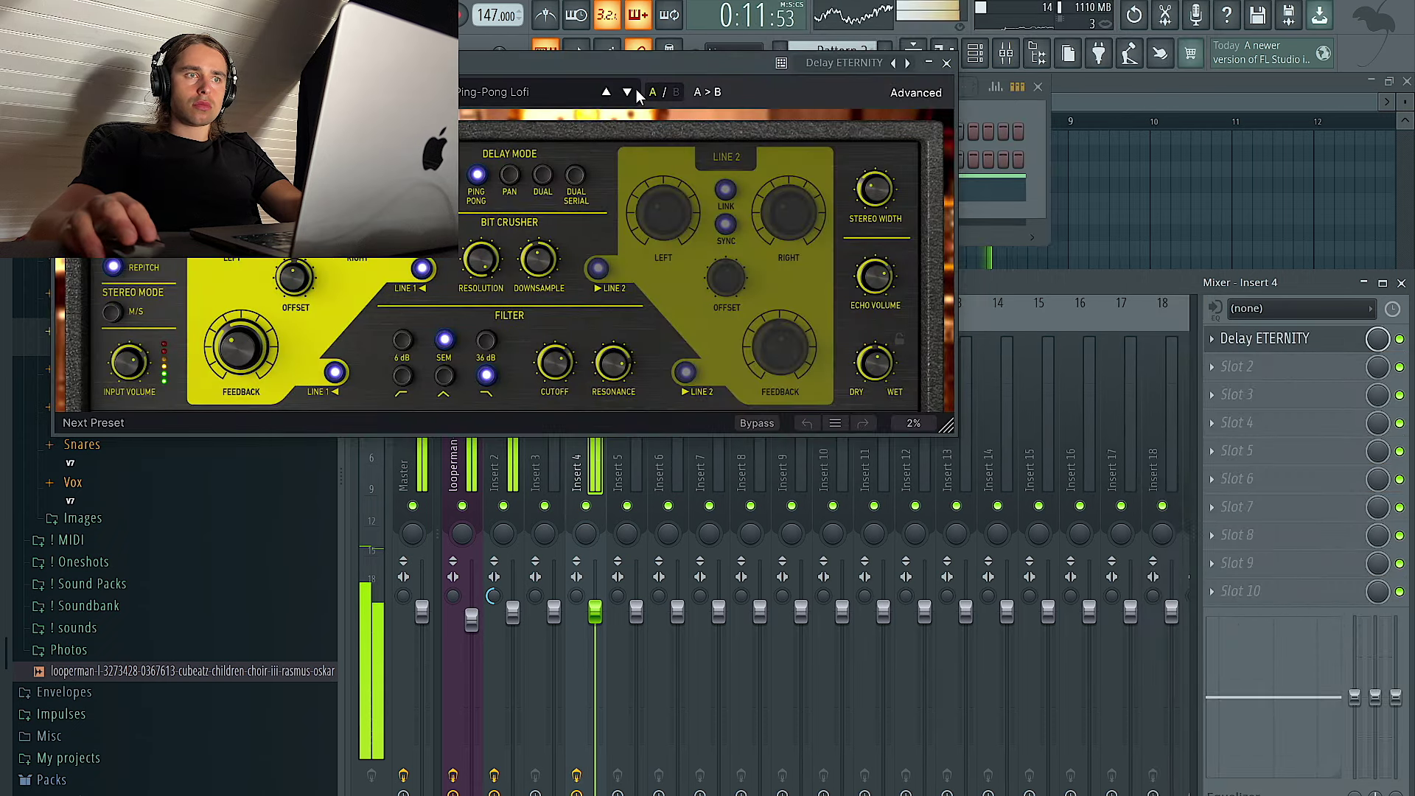
click(634, 91)
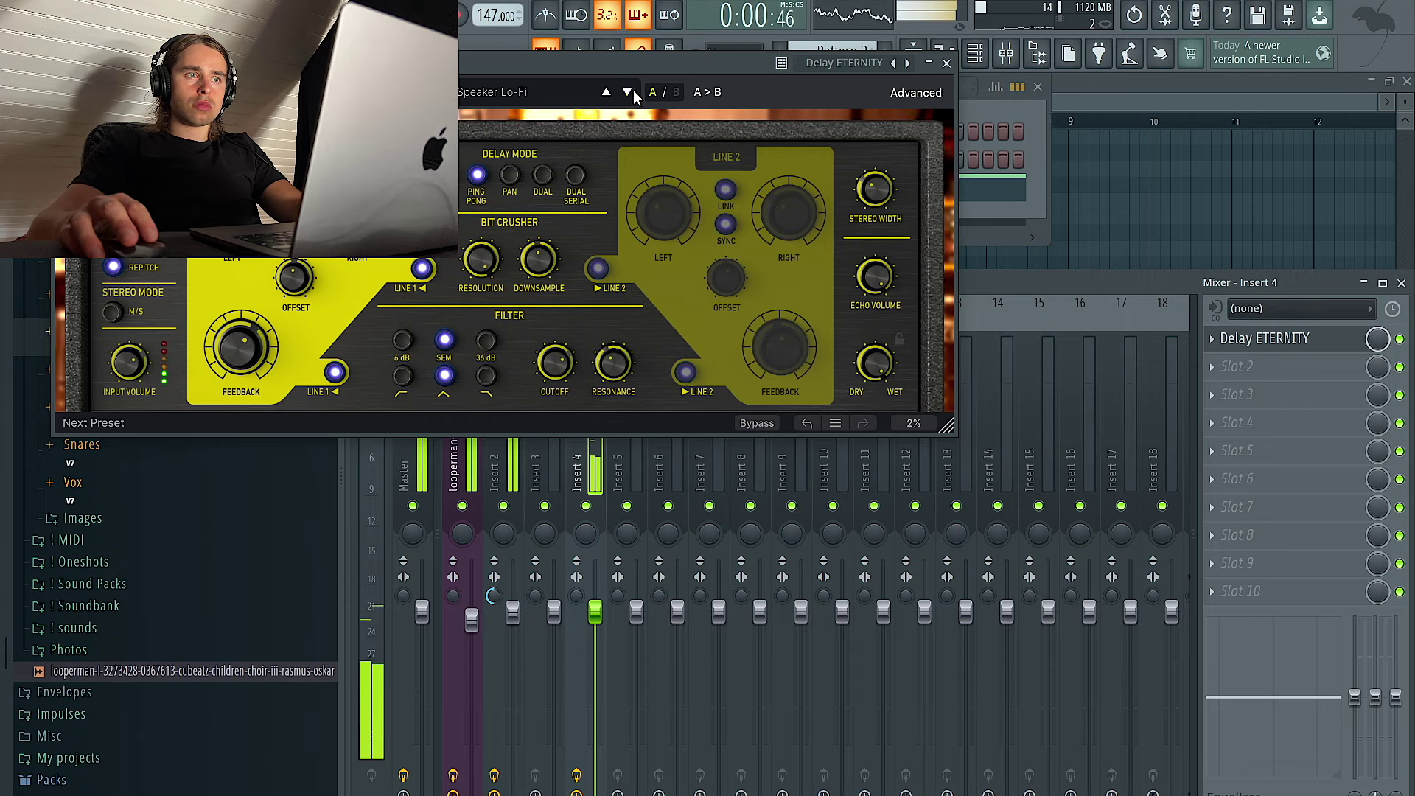
click(1253, 213)
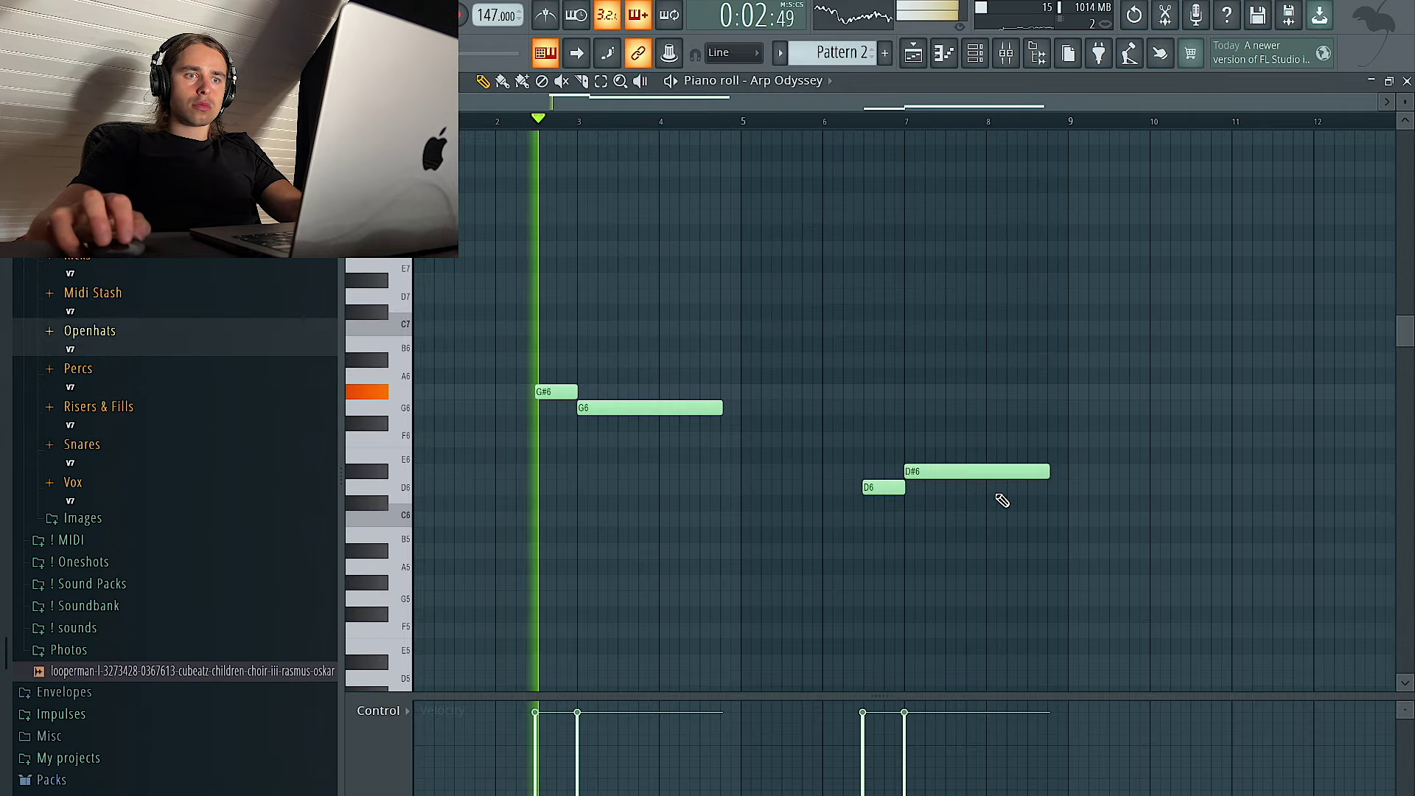
Switch Delay ETERNITY on Insert 4 to the Basic Pan preset and raise the melody's D#6 note to G6
click(1006, 53)
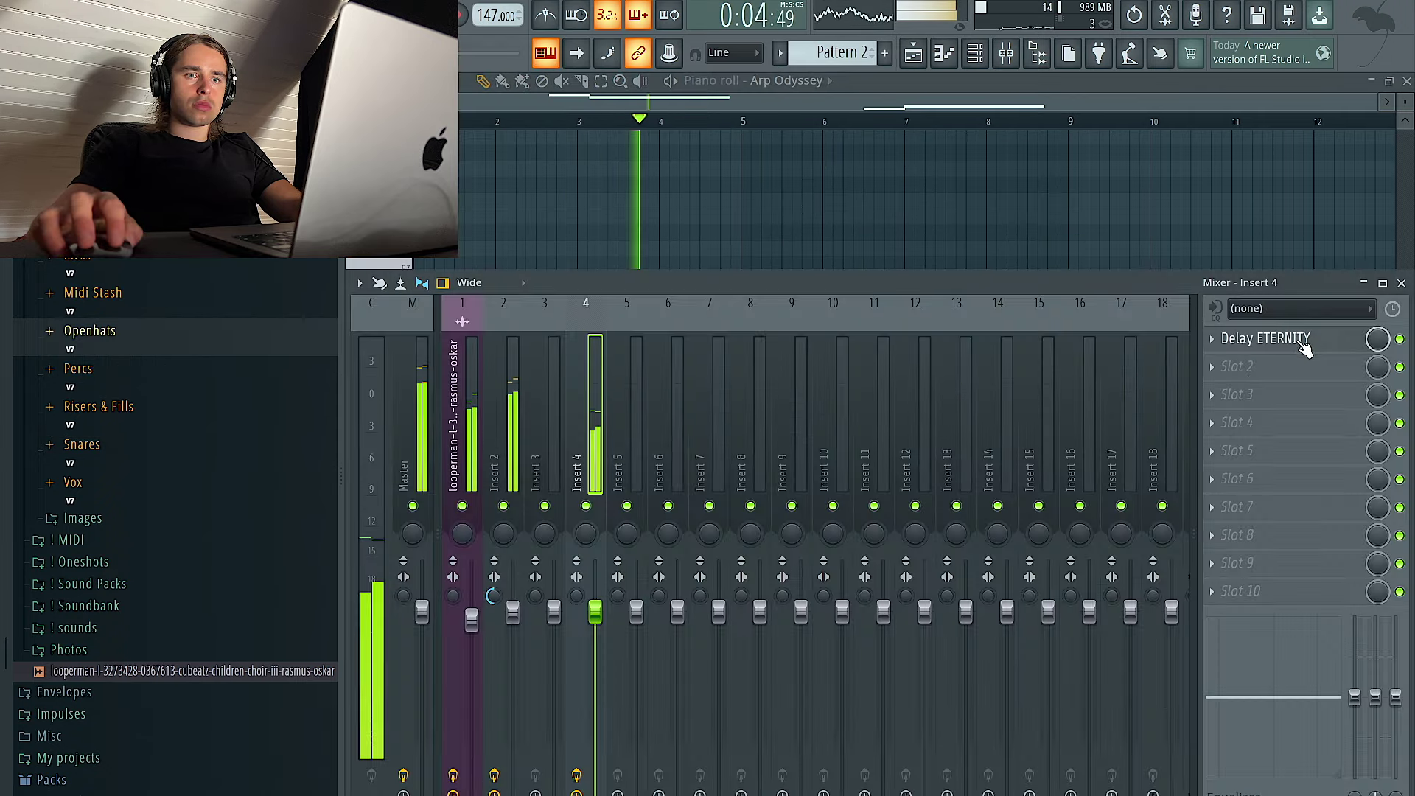
click(1302, 341)
click(626, 91)
click(627, 91)
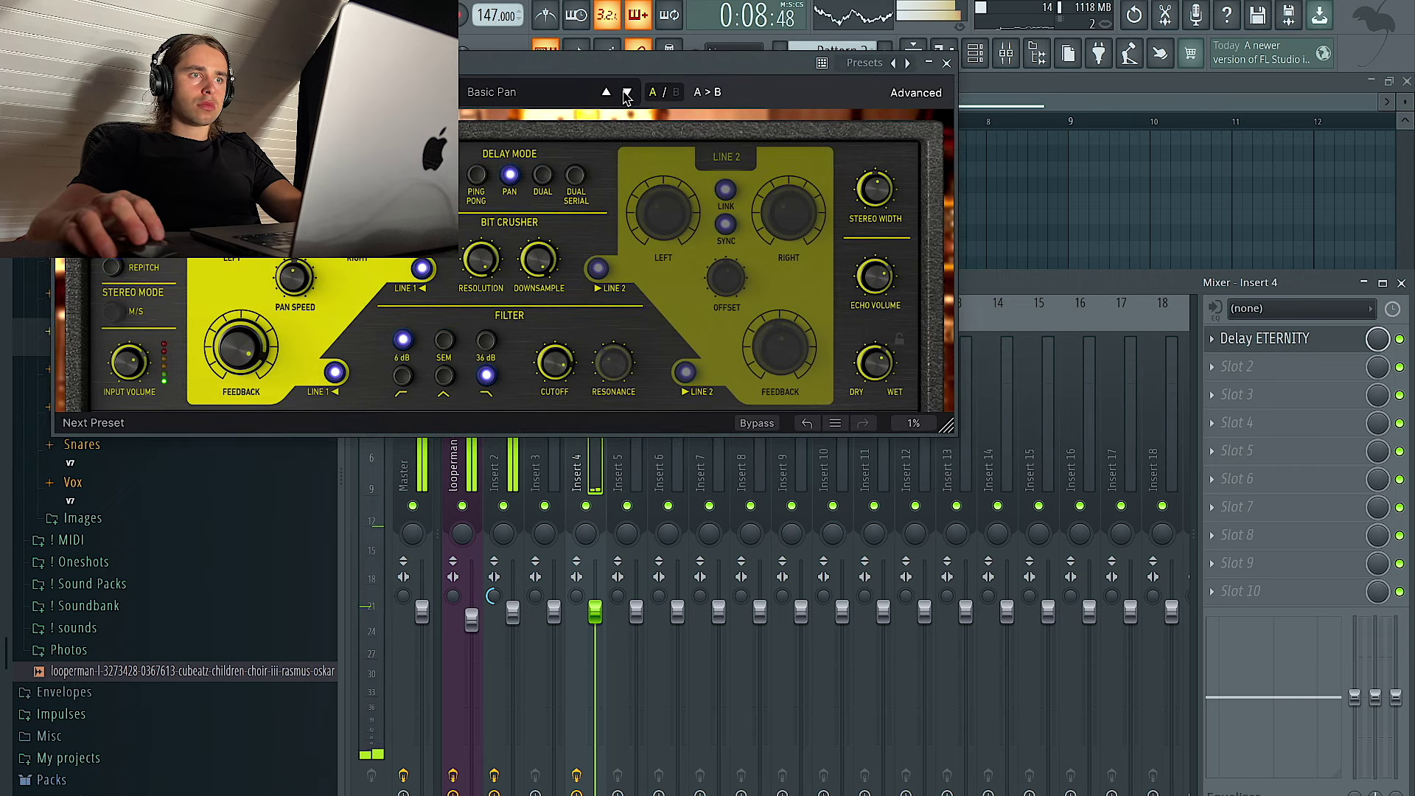
click(946, 65)
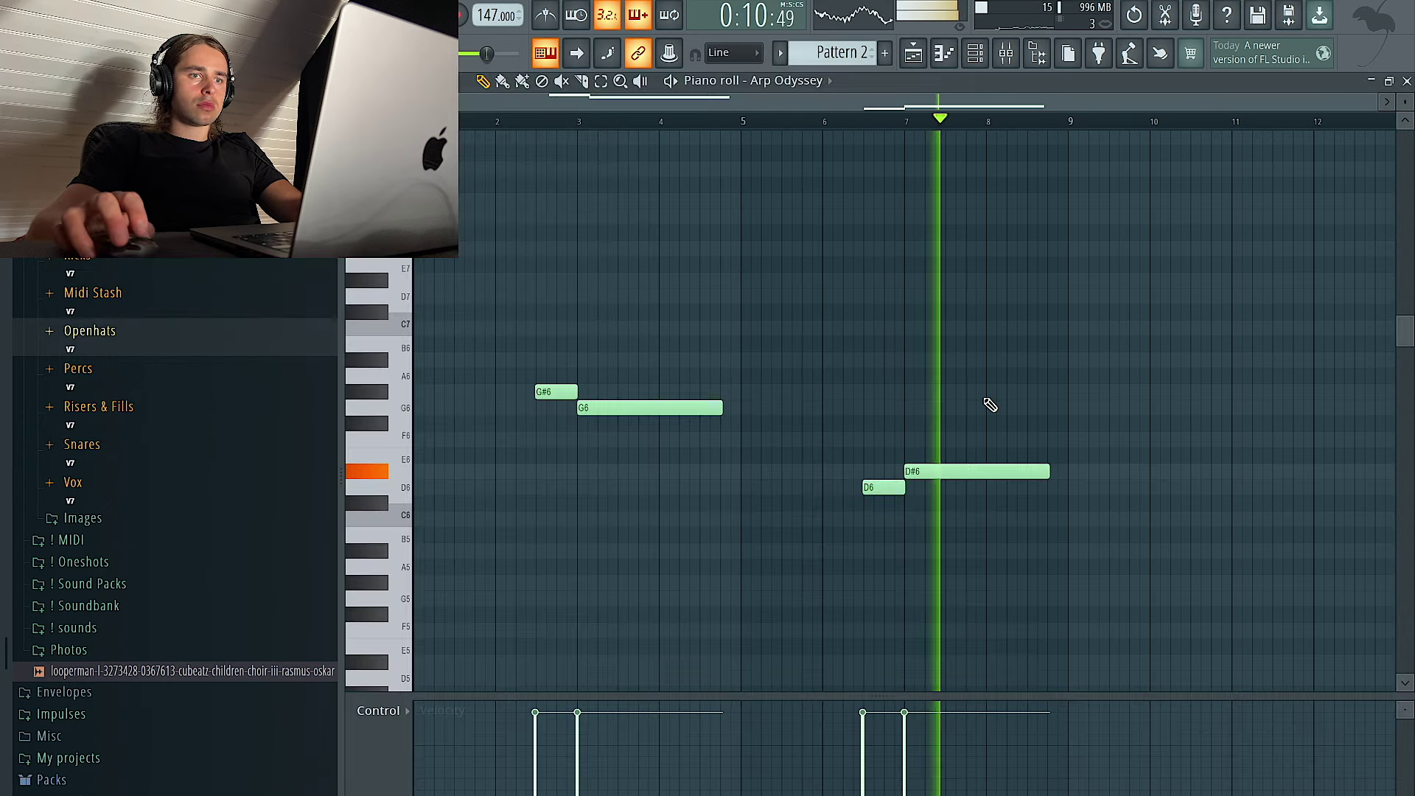
key(ctrl+d)
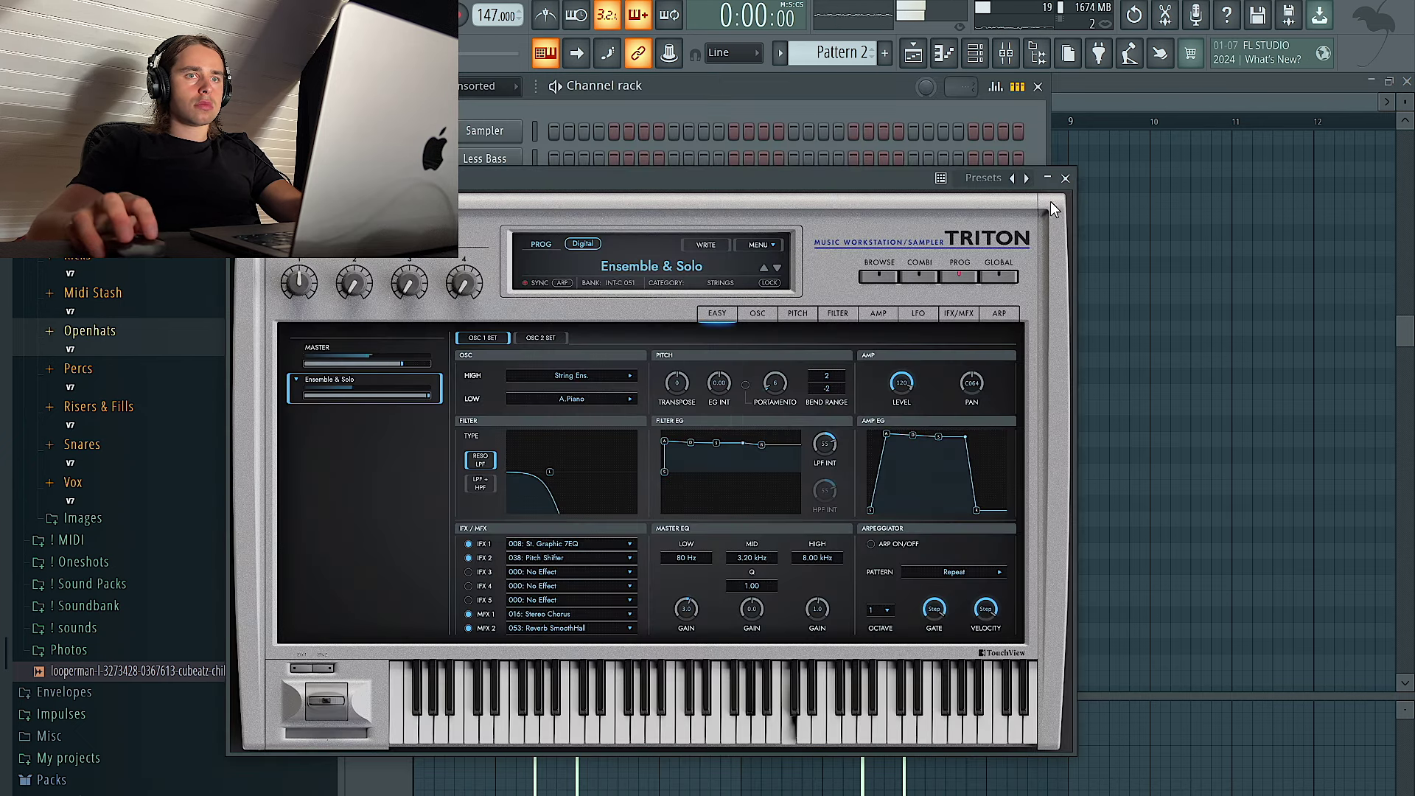
Open the TRITON channel's piano roll and try G6 over bars 1 to 2 with G#6 over bars 3 to 4
click(1063, 179)
right_click(493, 212)
click(567, 213)
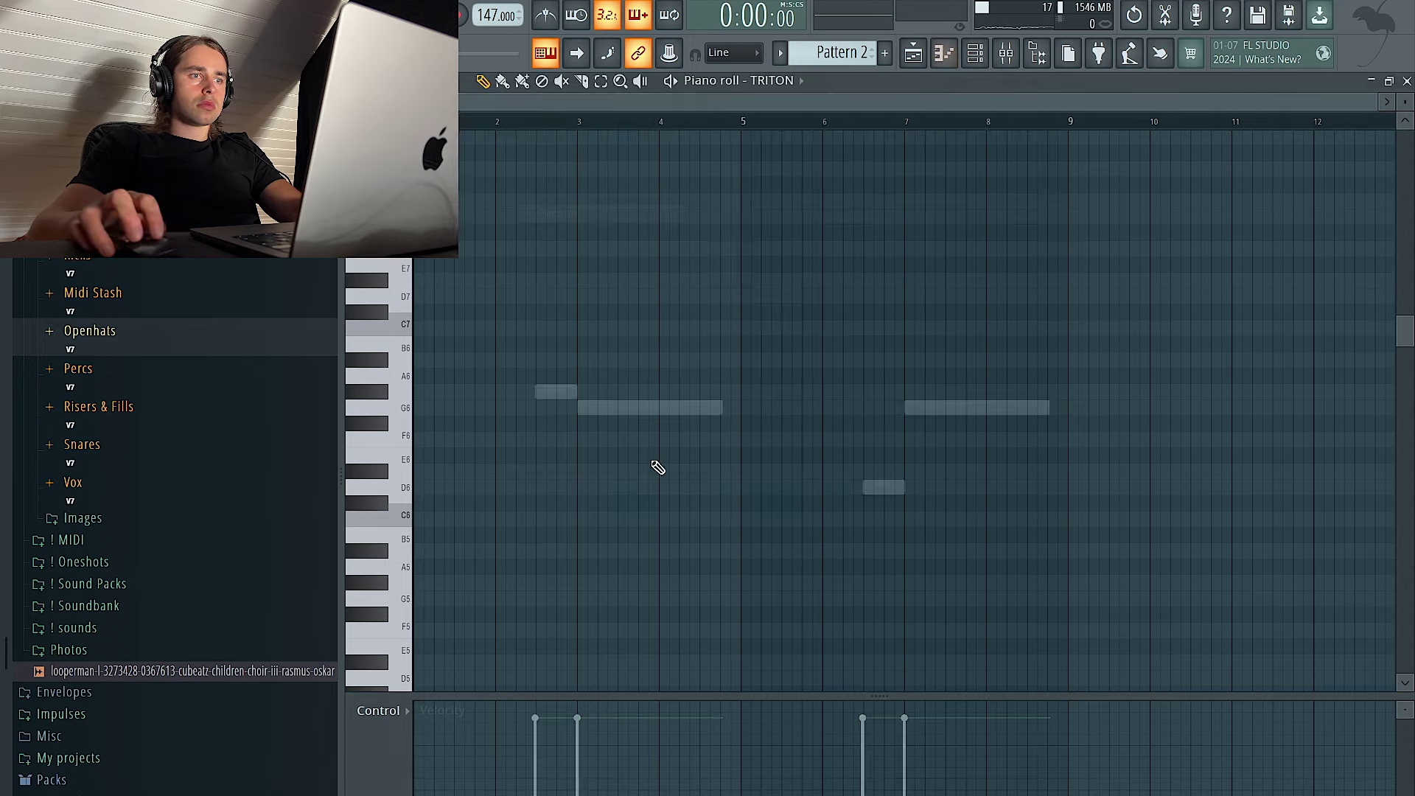
scroll(591, 424, up, 5)
scroll(580, 427, down, 4)
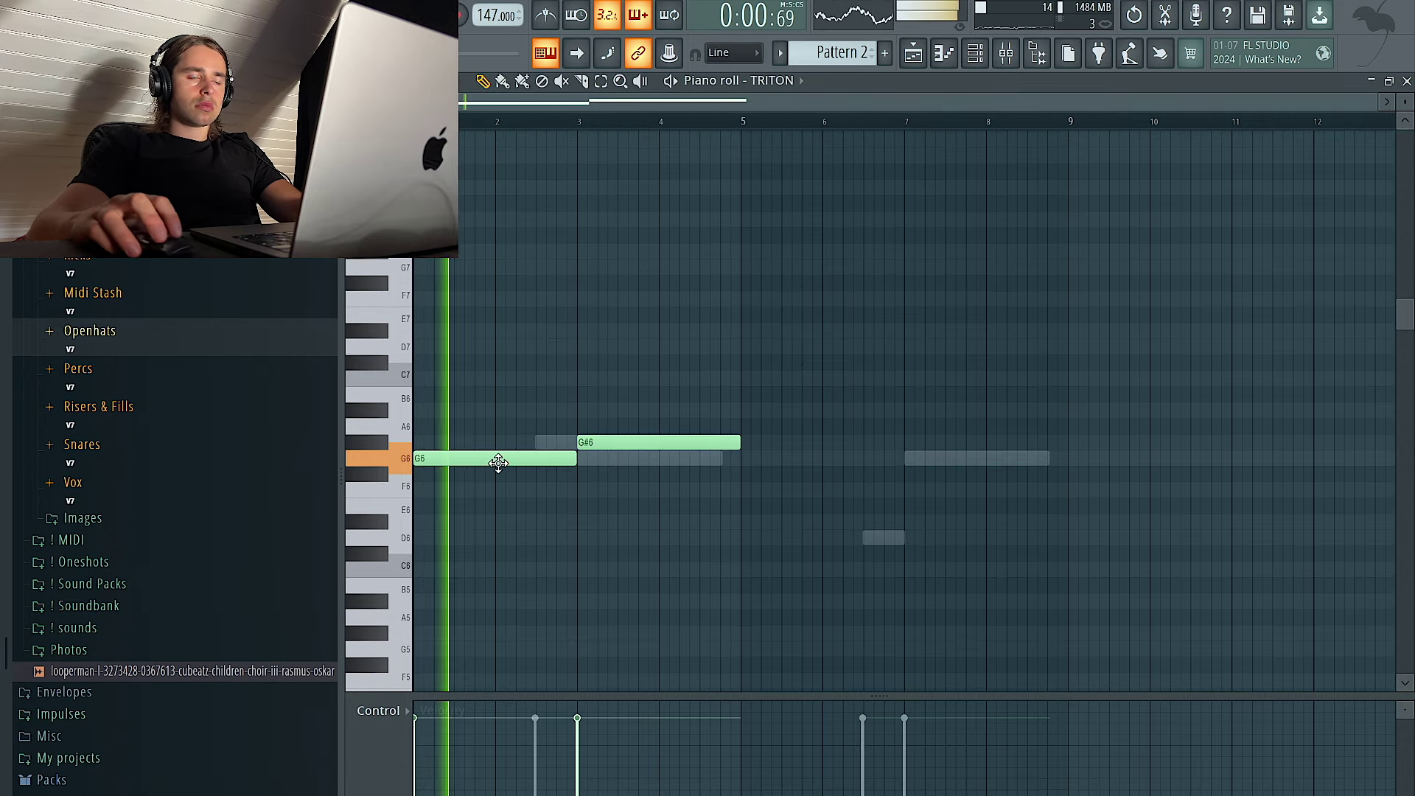
scroll(502, 460, up, 8)
scroll(503, 461, down, 6)
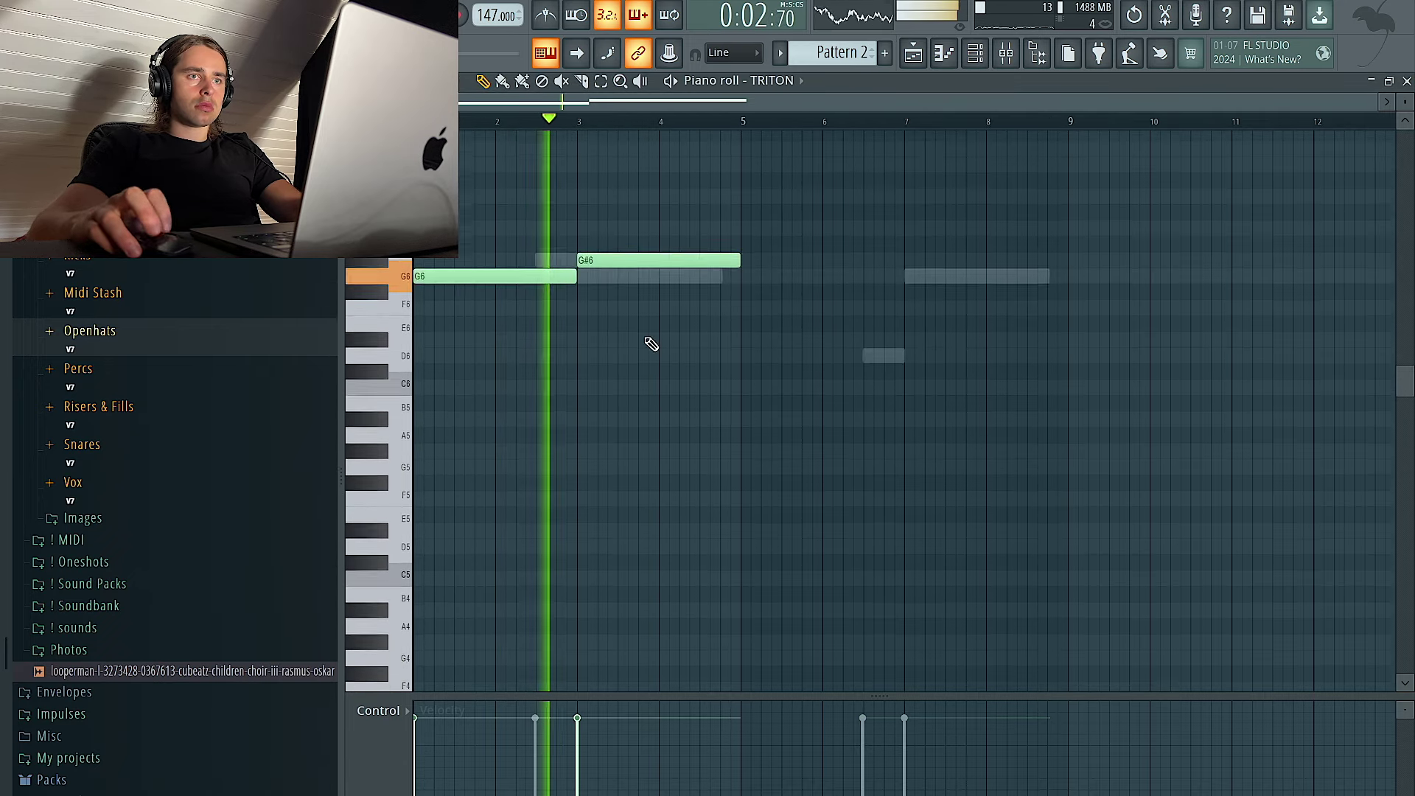
Build TRITON chords of G#5, C6 and D#6 over bars 1 to 2 and G5, A#5 and D6 over bars 3 to 4
click(913, 53)
double_click(666, 382)
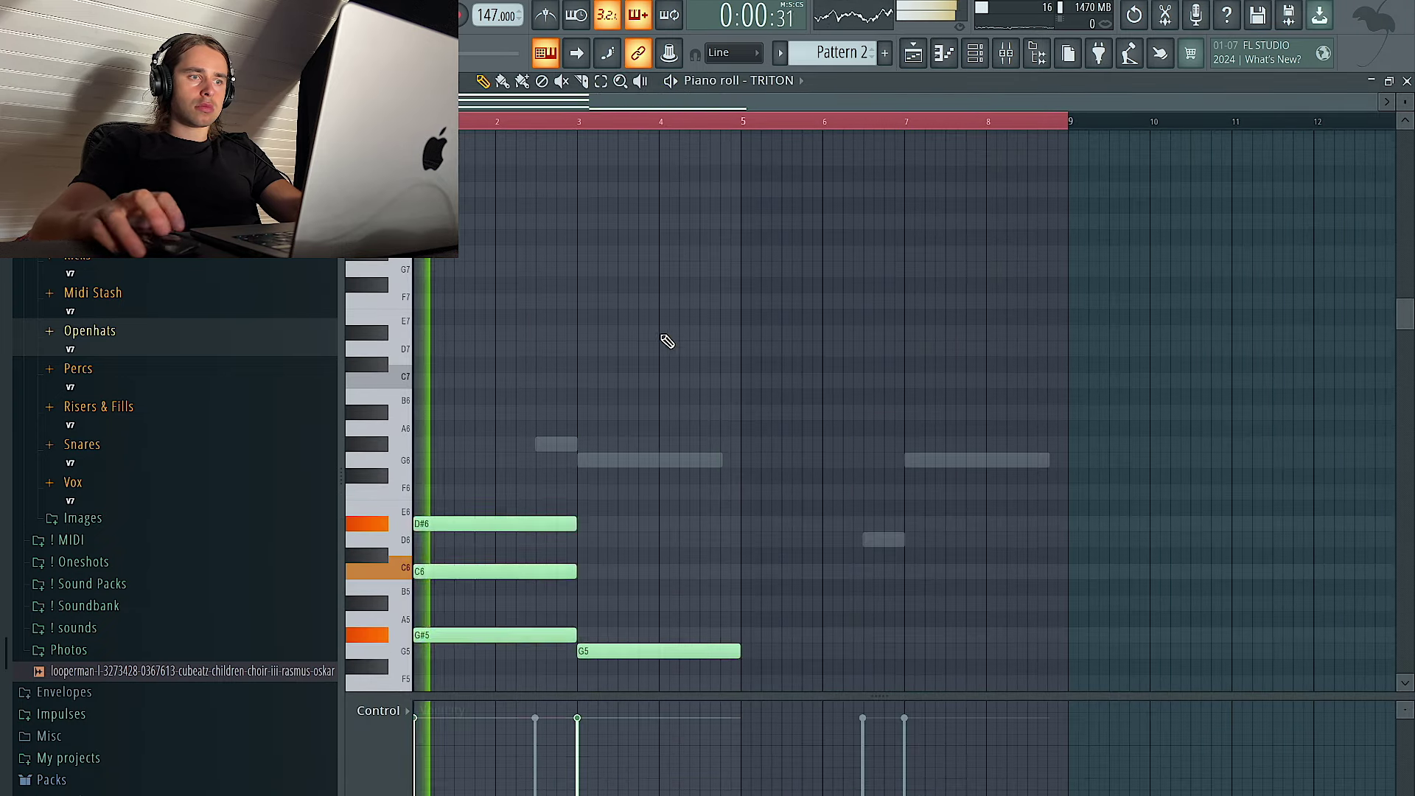
key(ctrl+a)
key(ctrl+d)
click(582, 604)
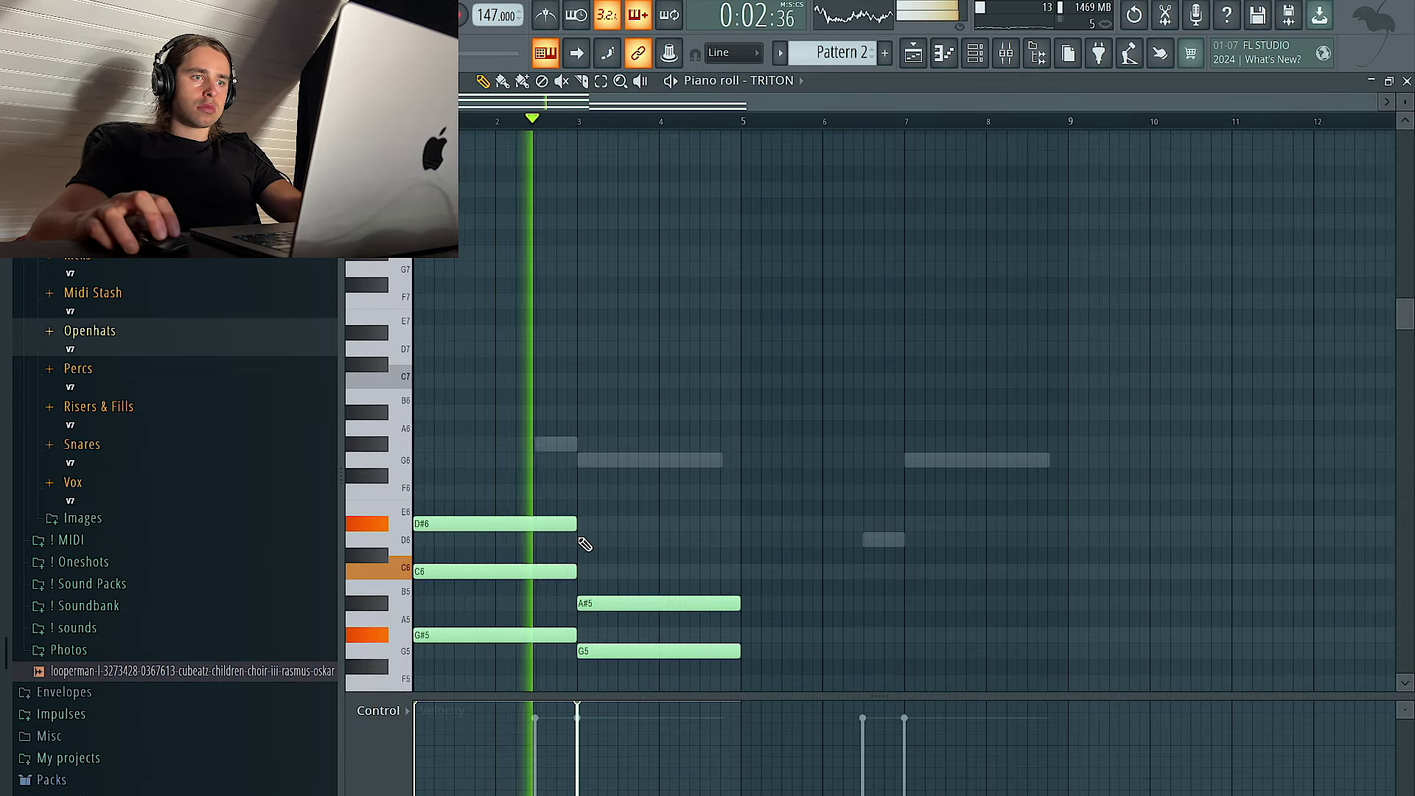
click(584, 541)
Duplicate the two TRITON chords into bars 5 to 8 and clear the note selection
scroll(689, 474, down, 5)
key(ctrl+b)
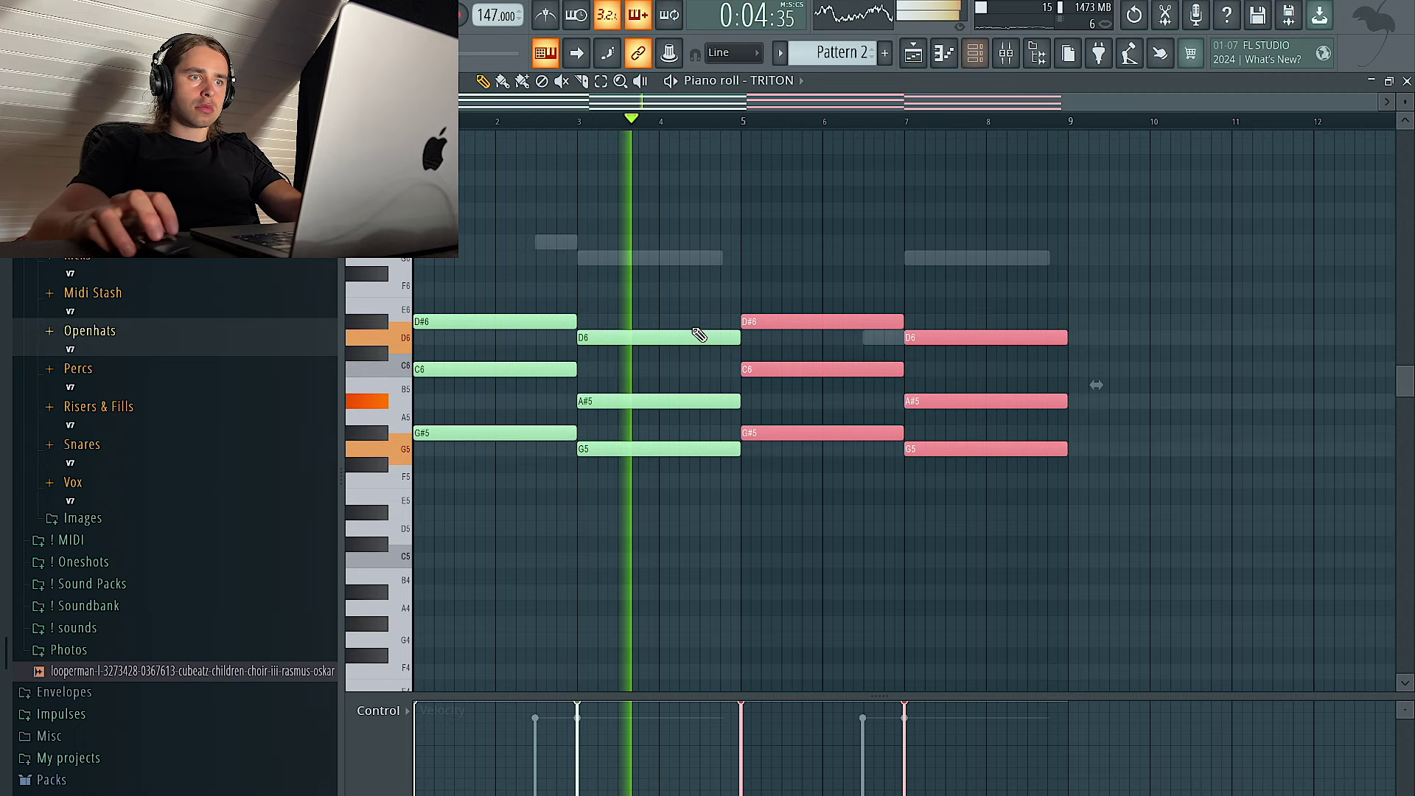
key(ctrl+d)
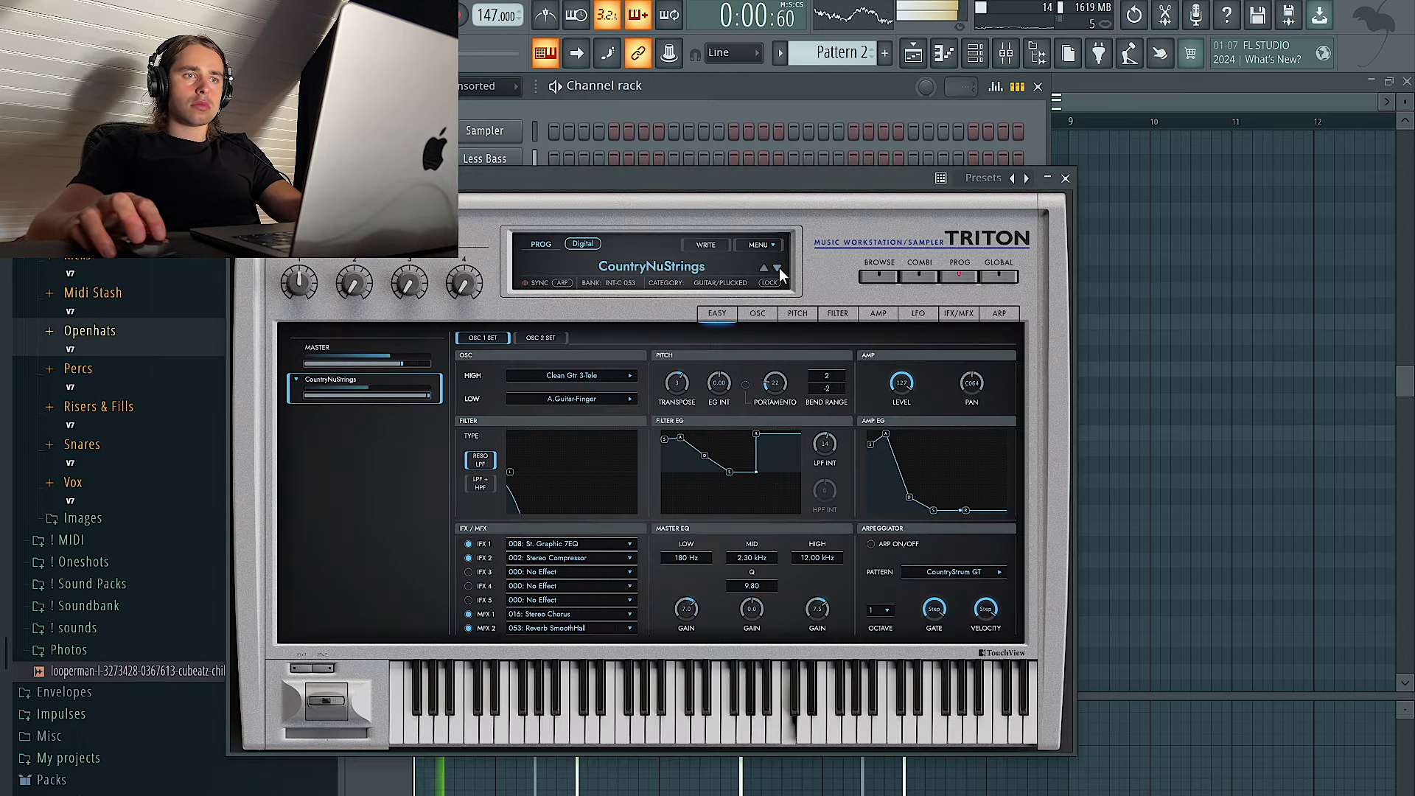
Step through the TRITON presets, auditioning Slap Bass v/s, Harmonic Pad and Tubas Gold against the chords
click(779, 267)
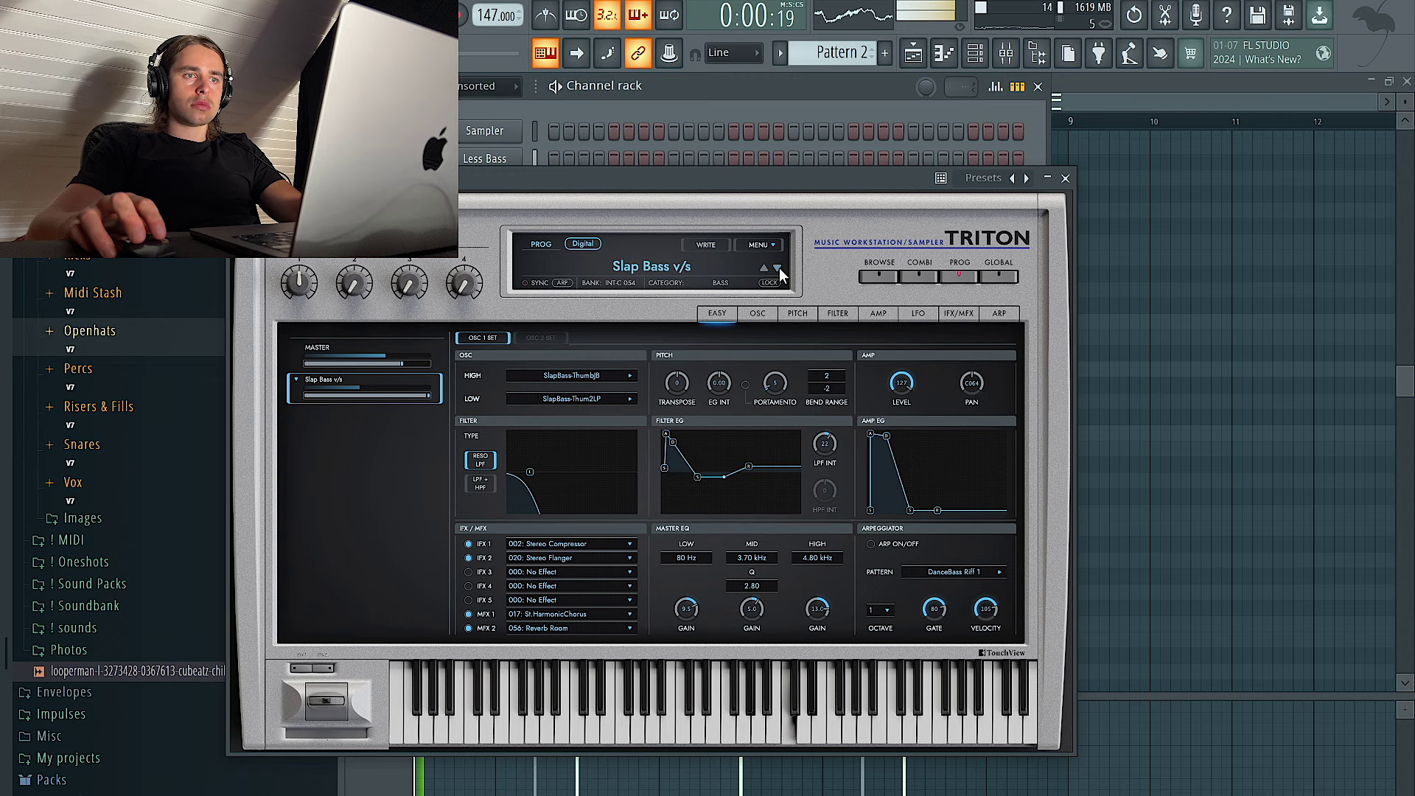
click(778, 267)
click(779, 268)
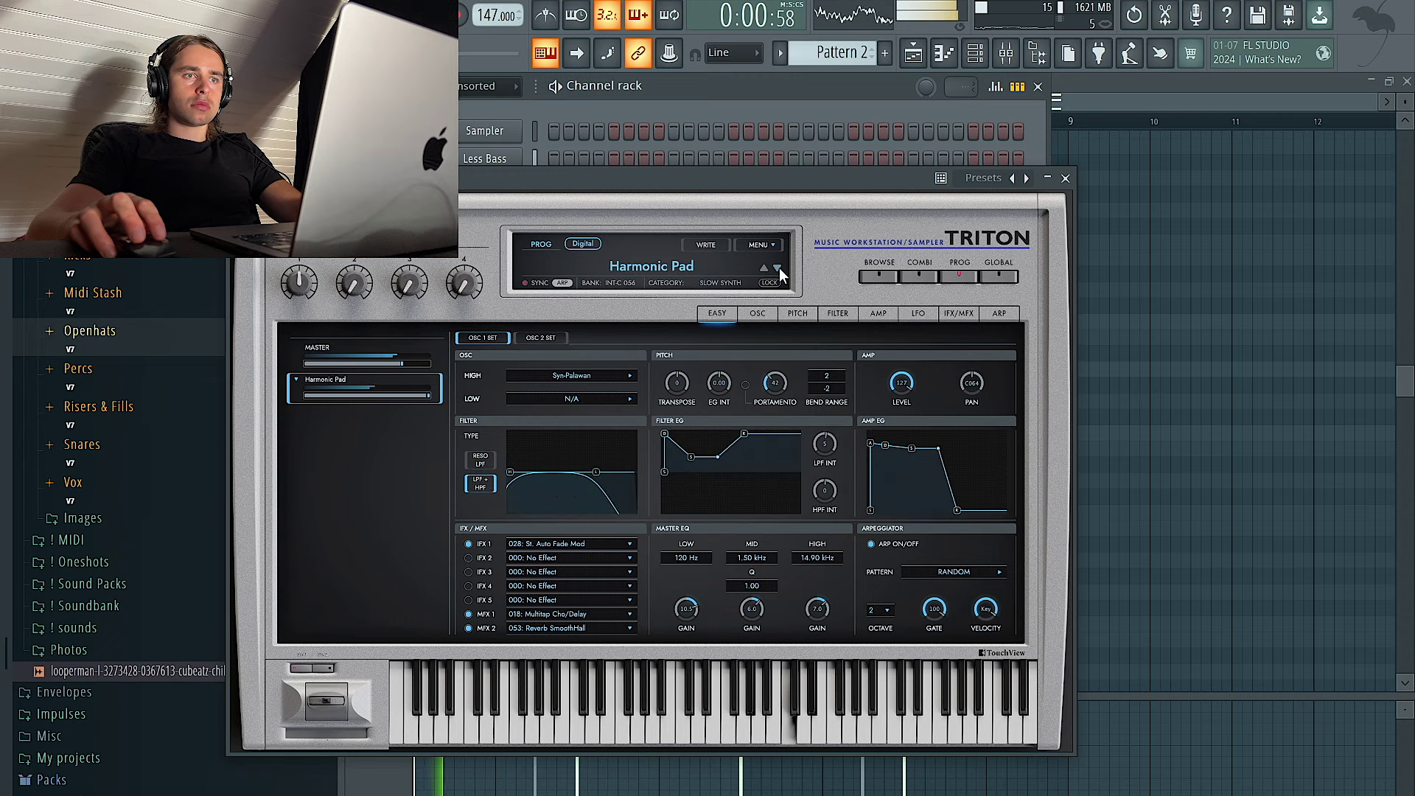
click(778, 267)
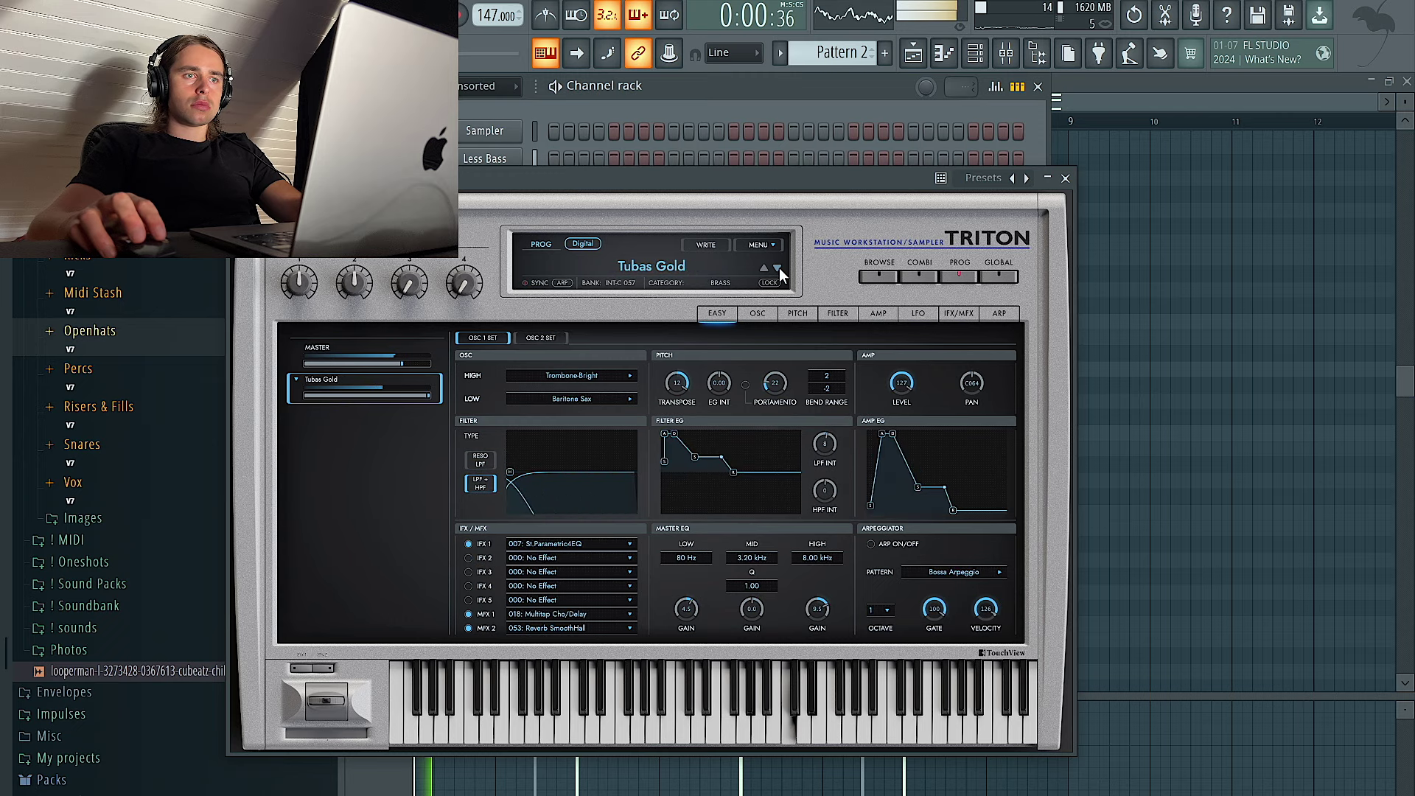
click(1064, 179)
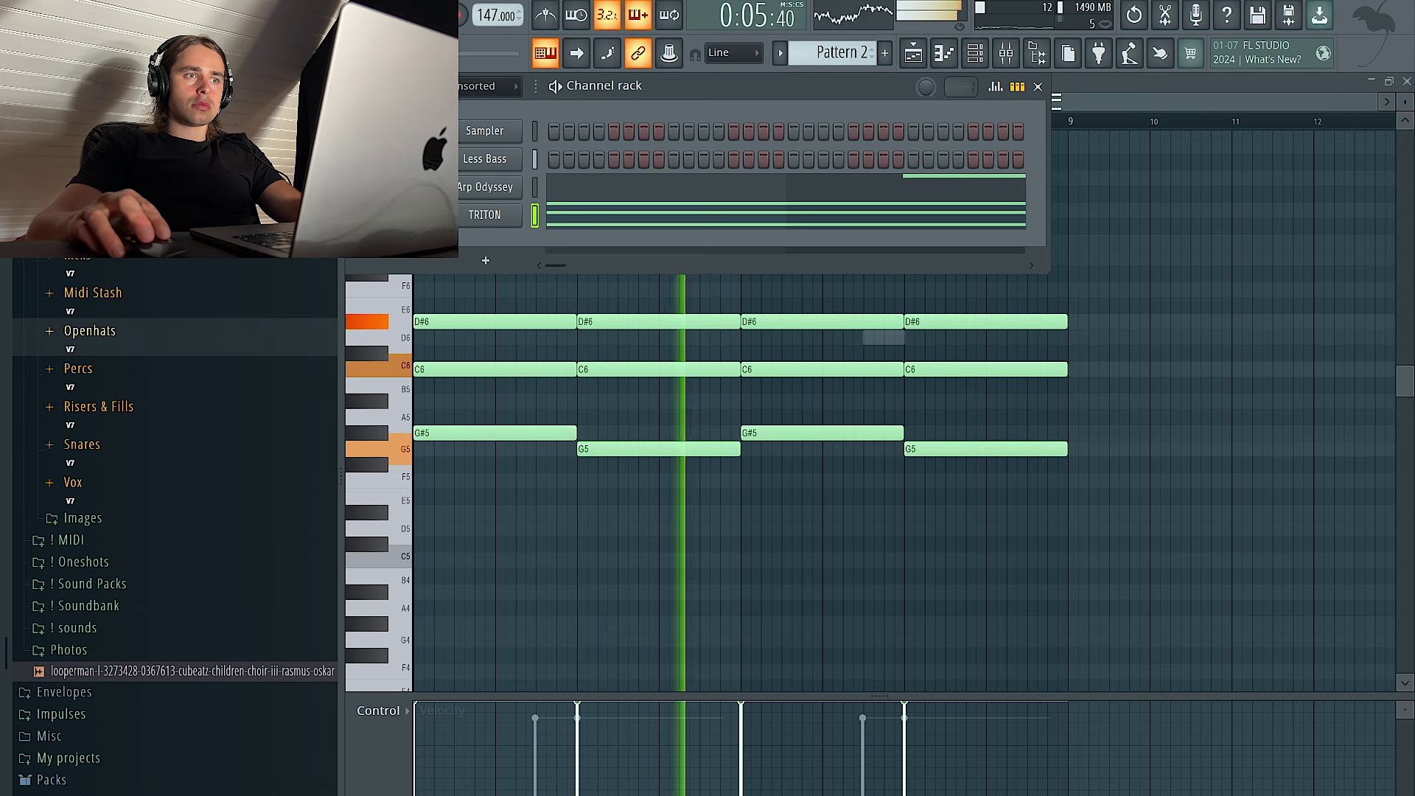
Raise the two G5 notes of the TRITON chords by one octave to G6
drag(687, 426, 701, 518)
drag(1009, 454, 544, 445)
key(ctrl+Up)
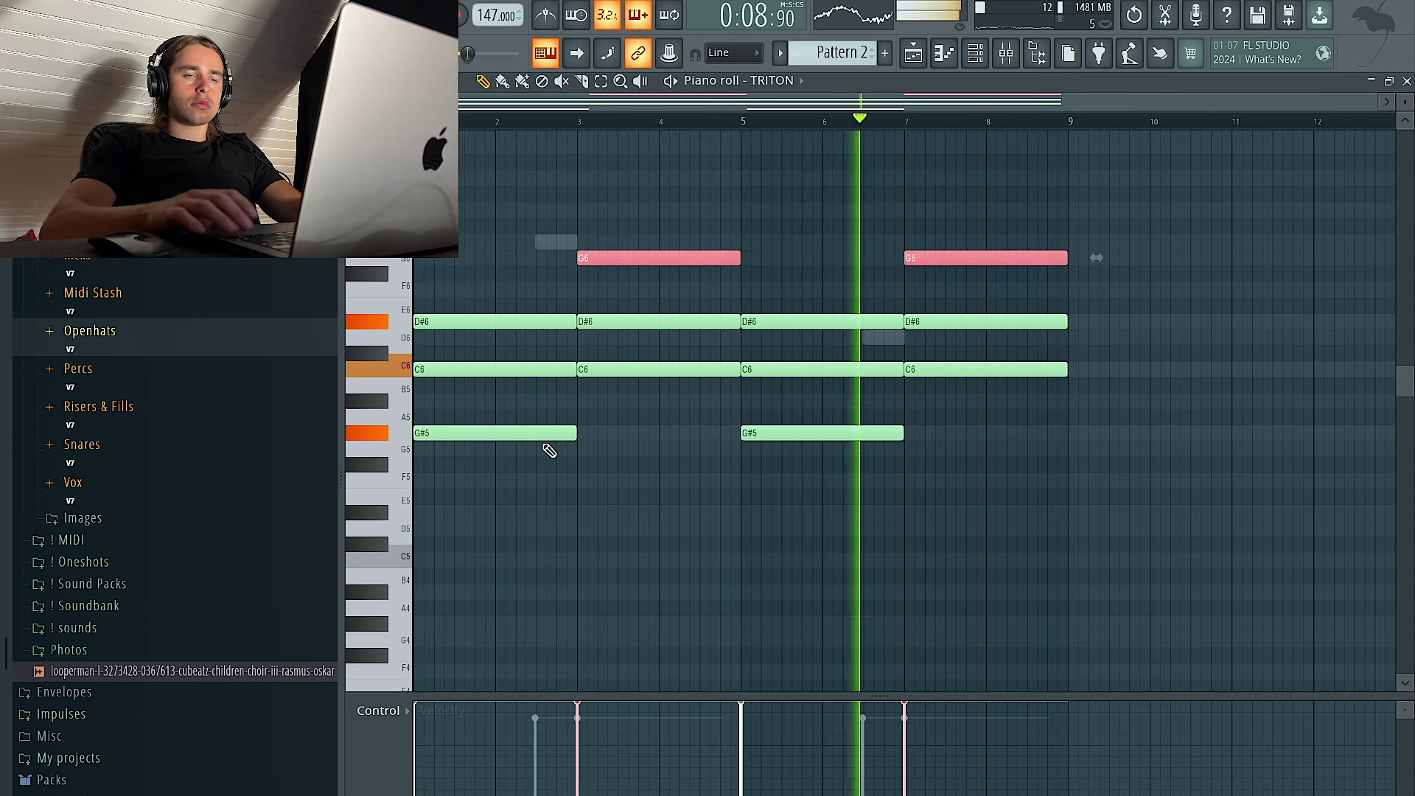
click(711, 268)
Place Pattern 2 on Track 6 and repeat the choir and both pattern clips over bars 9 to 16
click(974, 53)
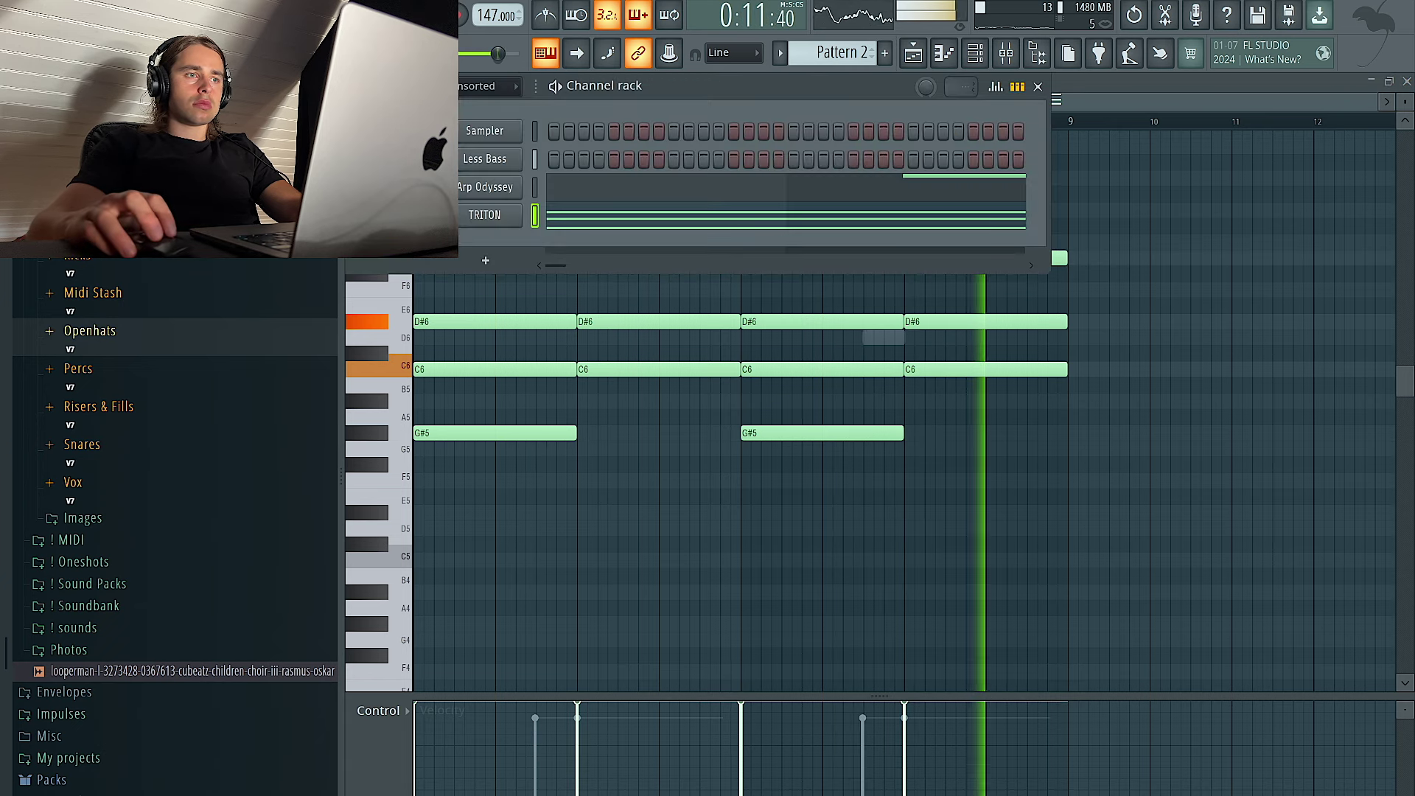
key(F5)
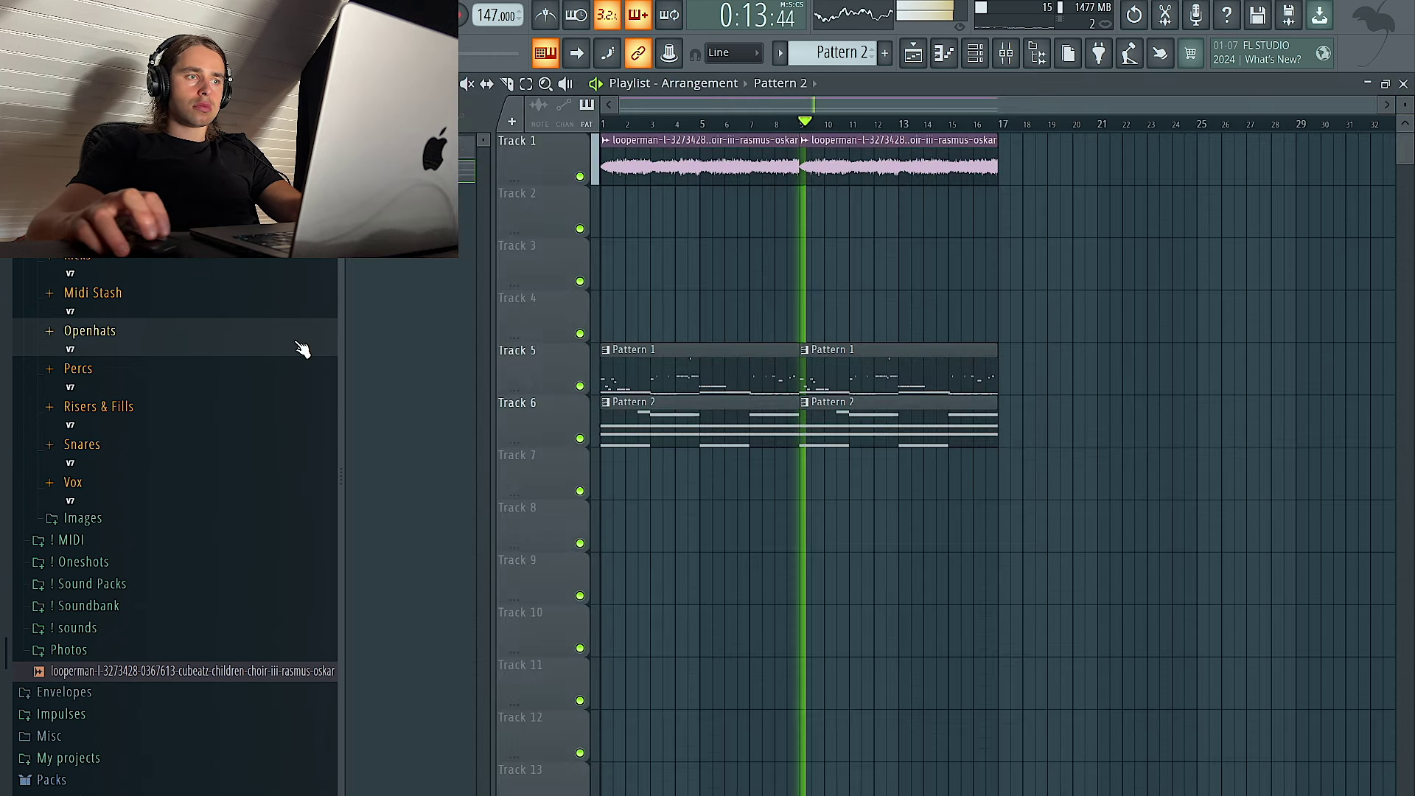
Open the EXPERIMENTAL DRUM STASH folder and audition its clap and hi-hat samples, including CLAP BLOOD and HIHAT GLASS
scroll(300, 346, up, 4)
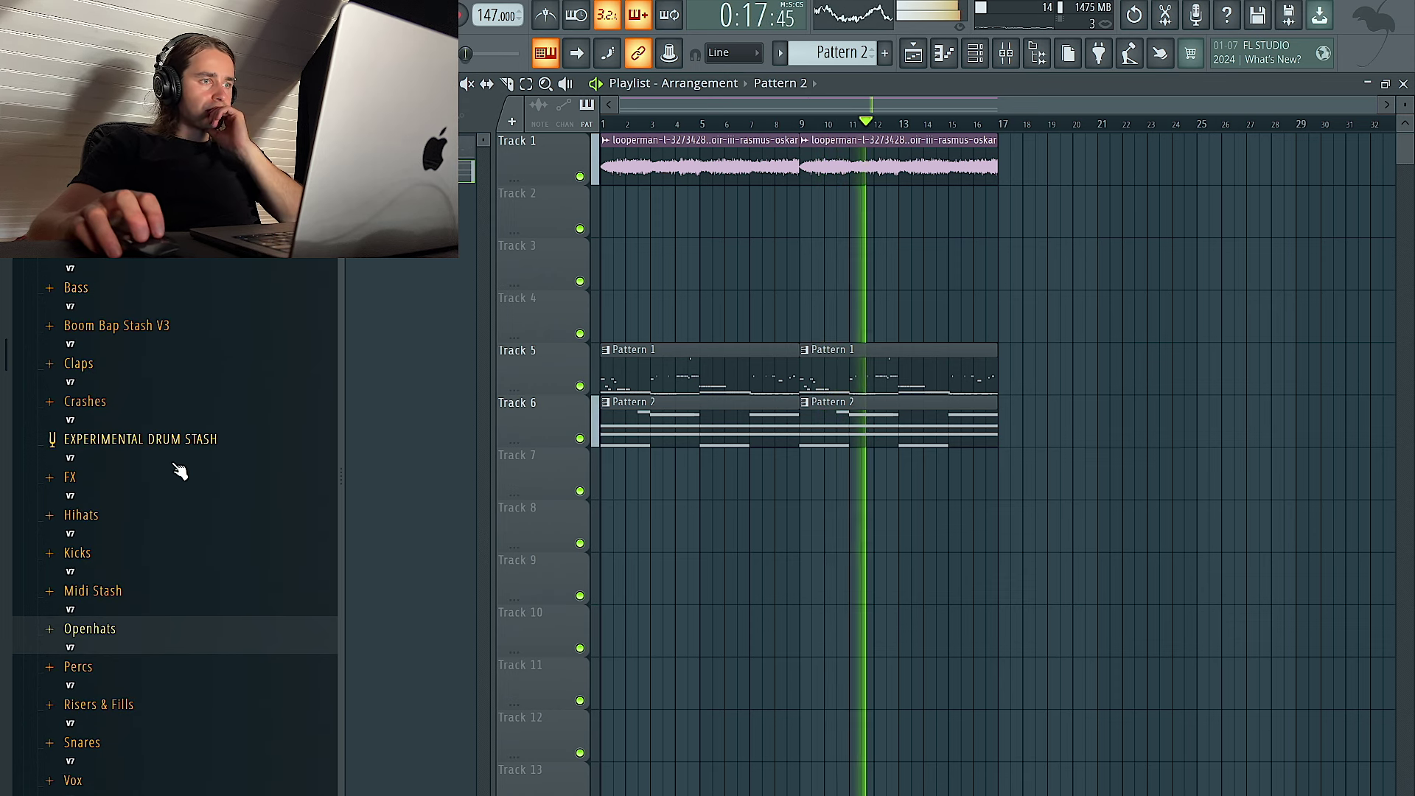
click(139, 560)
click(180, 408)
click(180, 416)
click(175, 442)
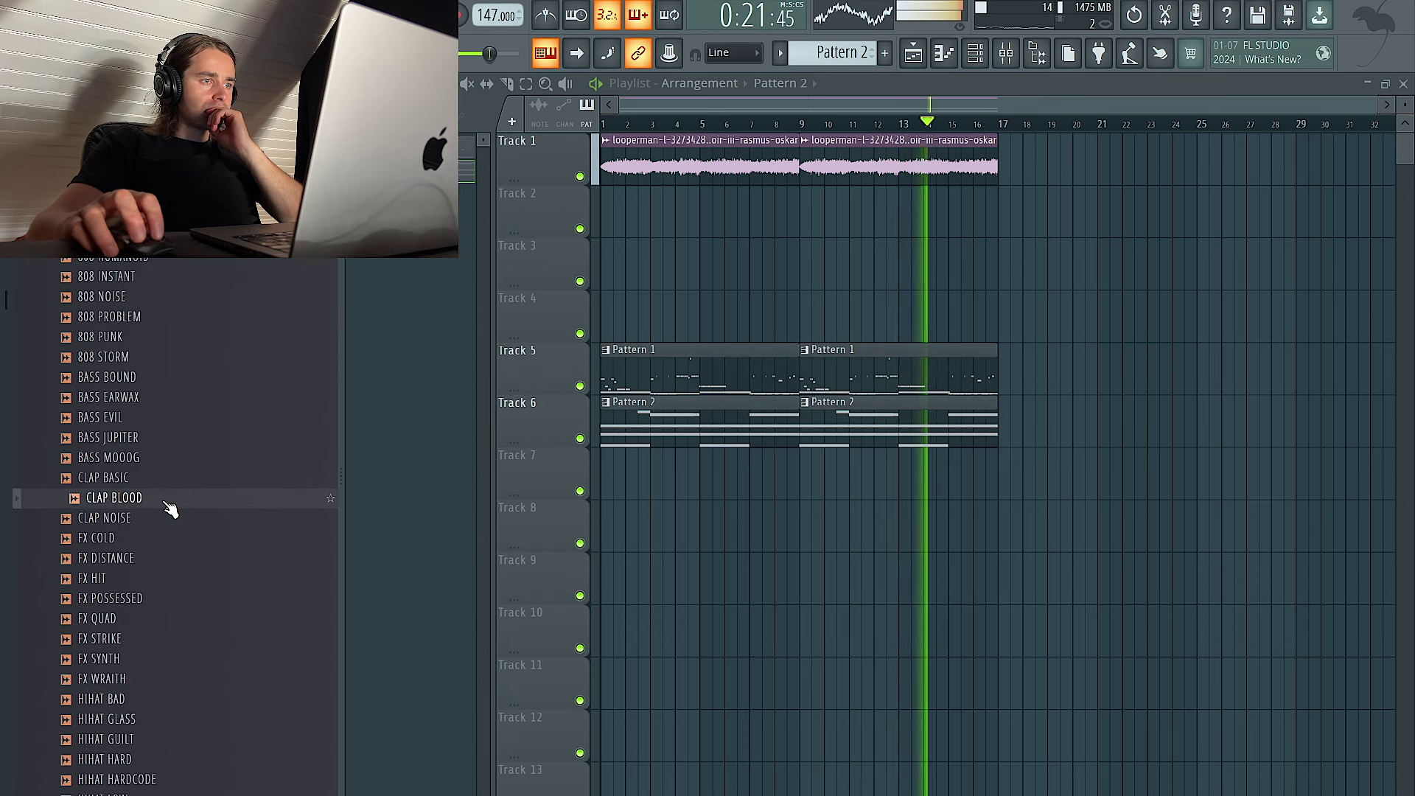
click(198, 435)
scroll(184, 413, down, 2)
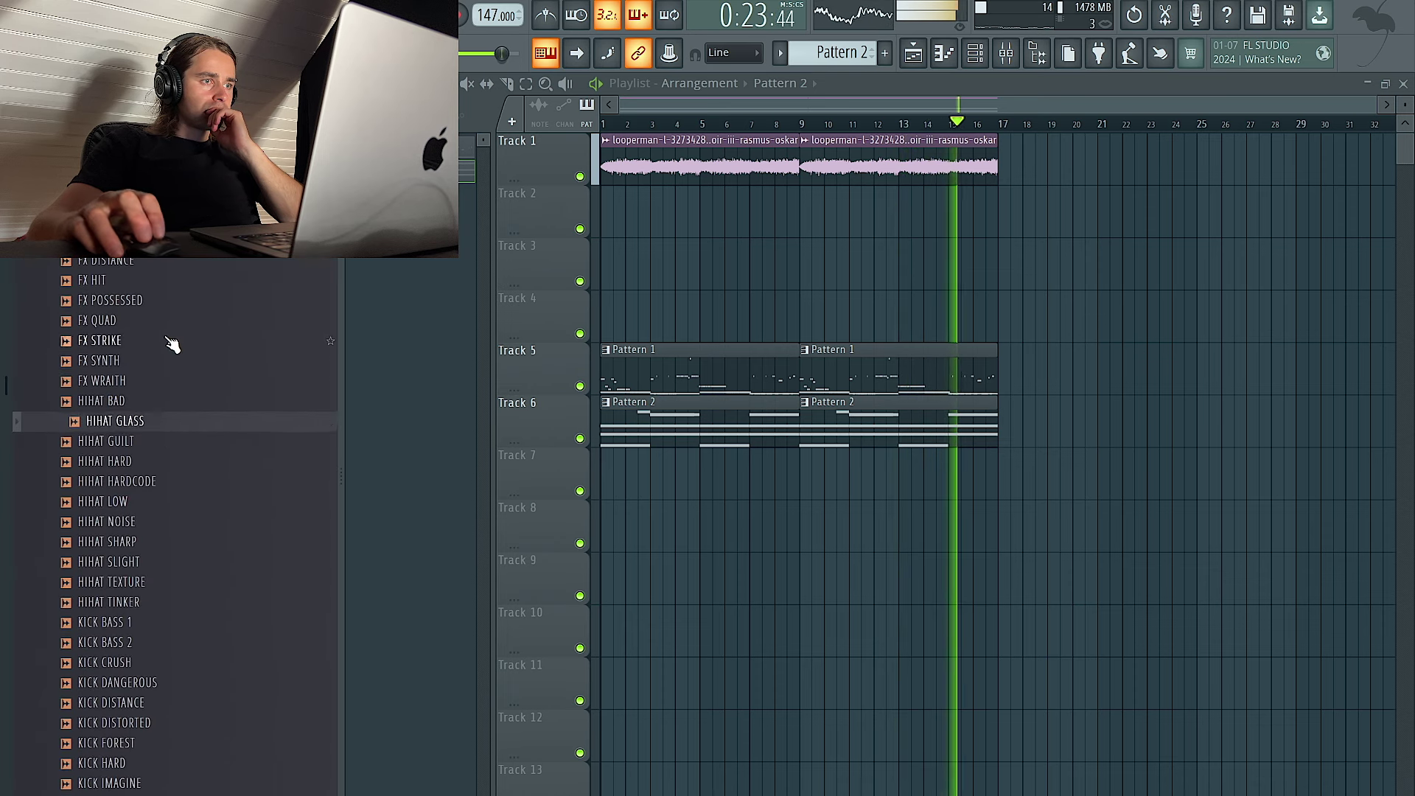
Audition kick and percussion samples such as KICK MODERN JAM and PERC REVERB, then collapse the drum stash folder
scroll(147, 442, down, 9)
click(133, 341)
click(134, 382)
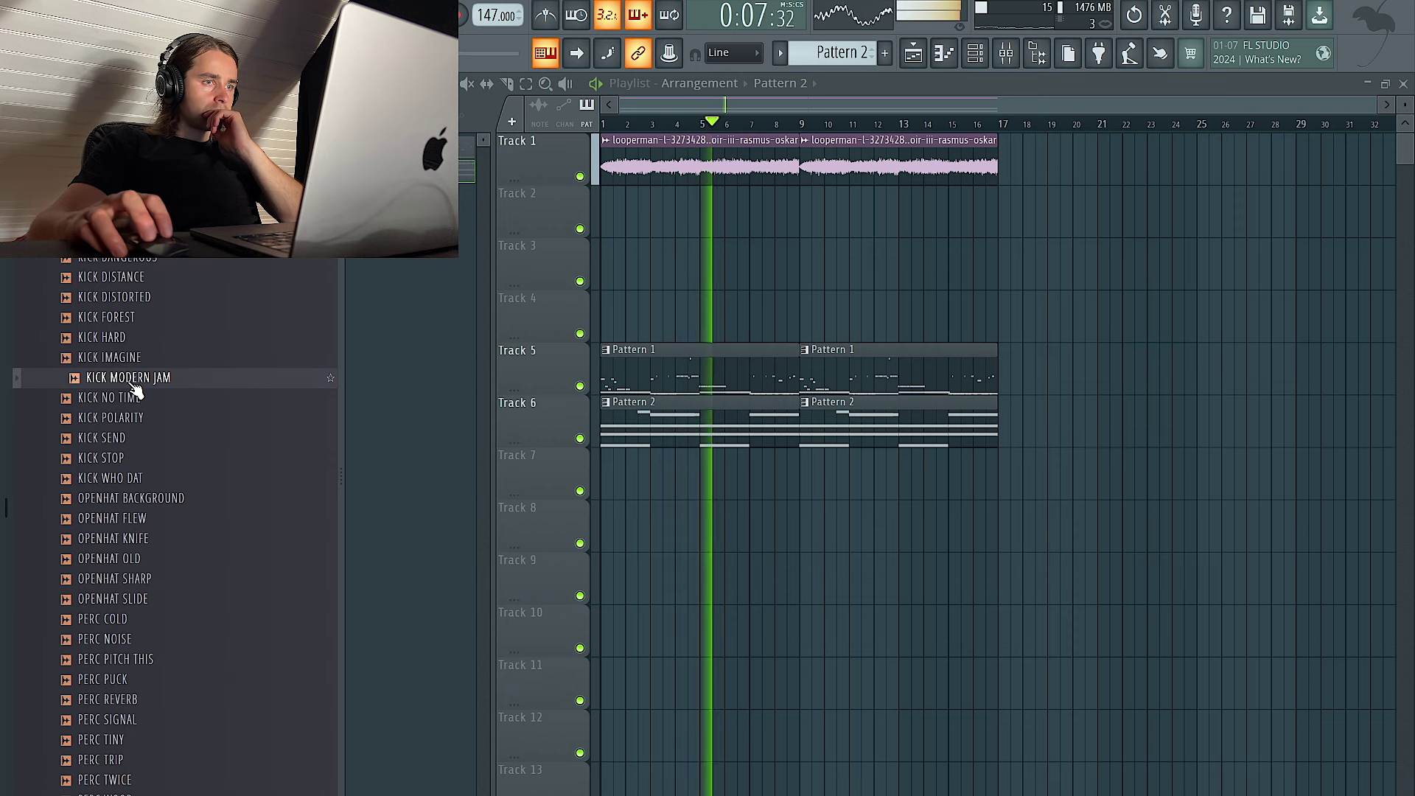
click(123, 701)
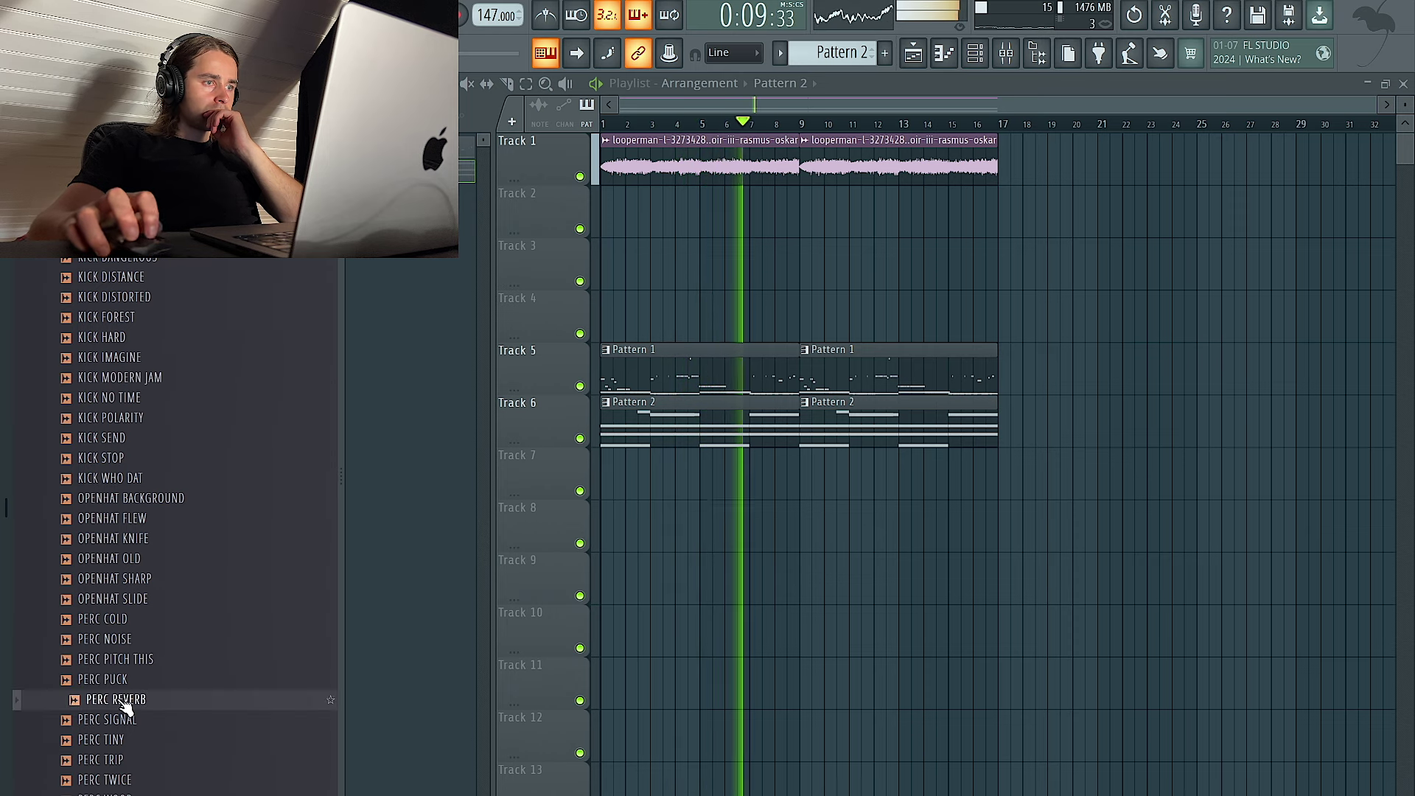
scroll(147, 654, up, 15)
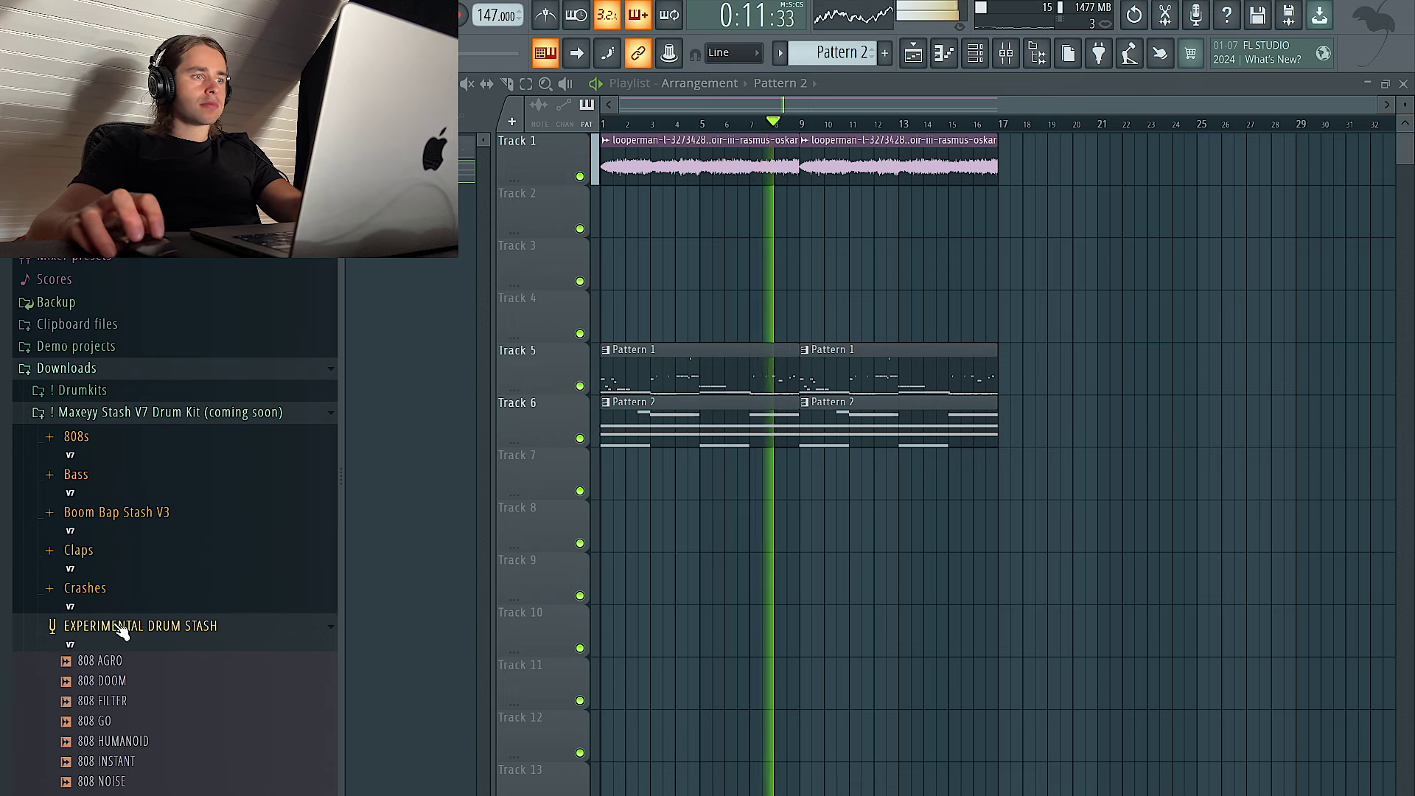
click(118, 624)
Show the channel rack and mixer, audition the PERC samples and add PERC SIGNAL as a channel below KICK CRUSH
click(1010, 62)
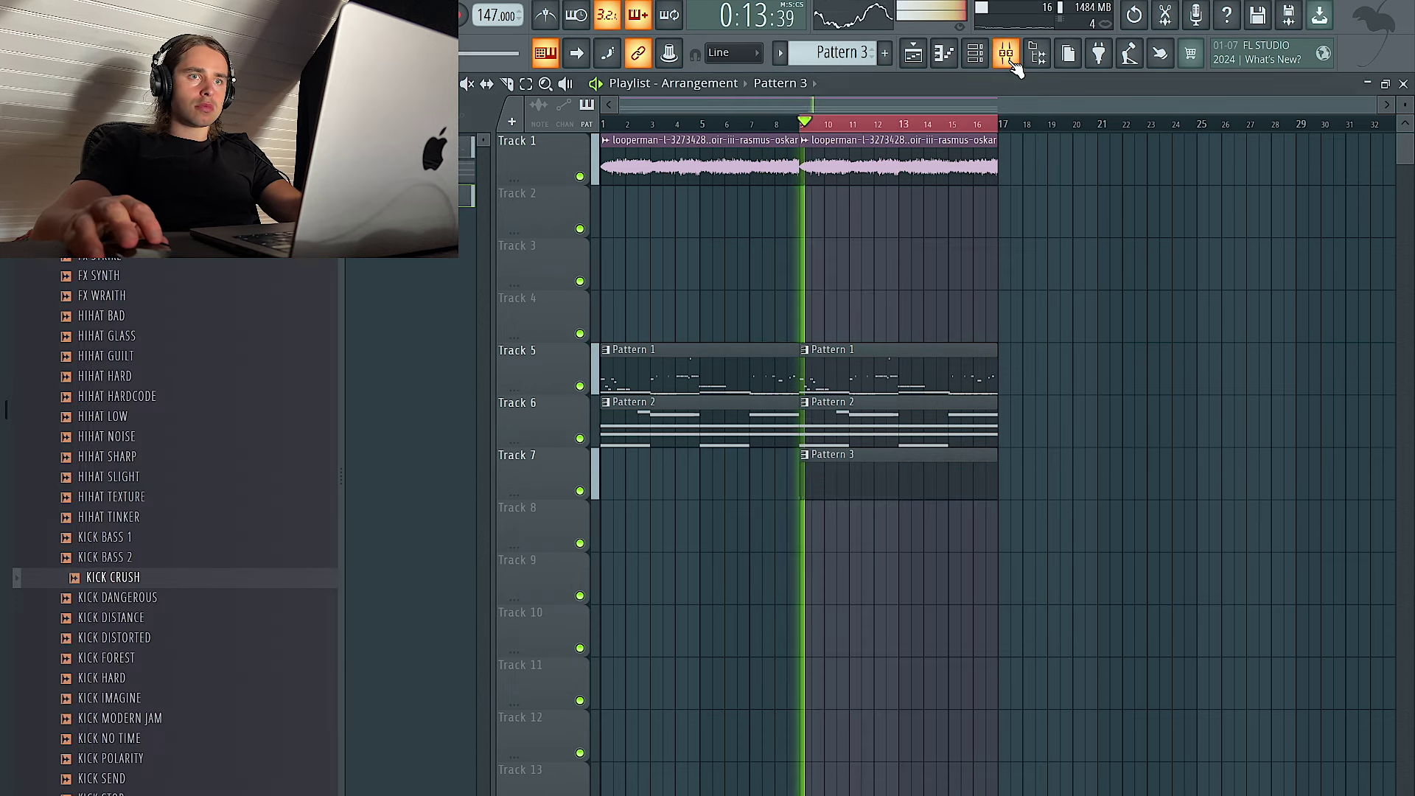
click(977, 64)
key(space)
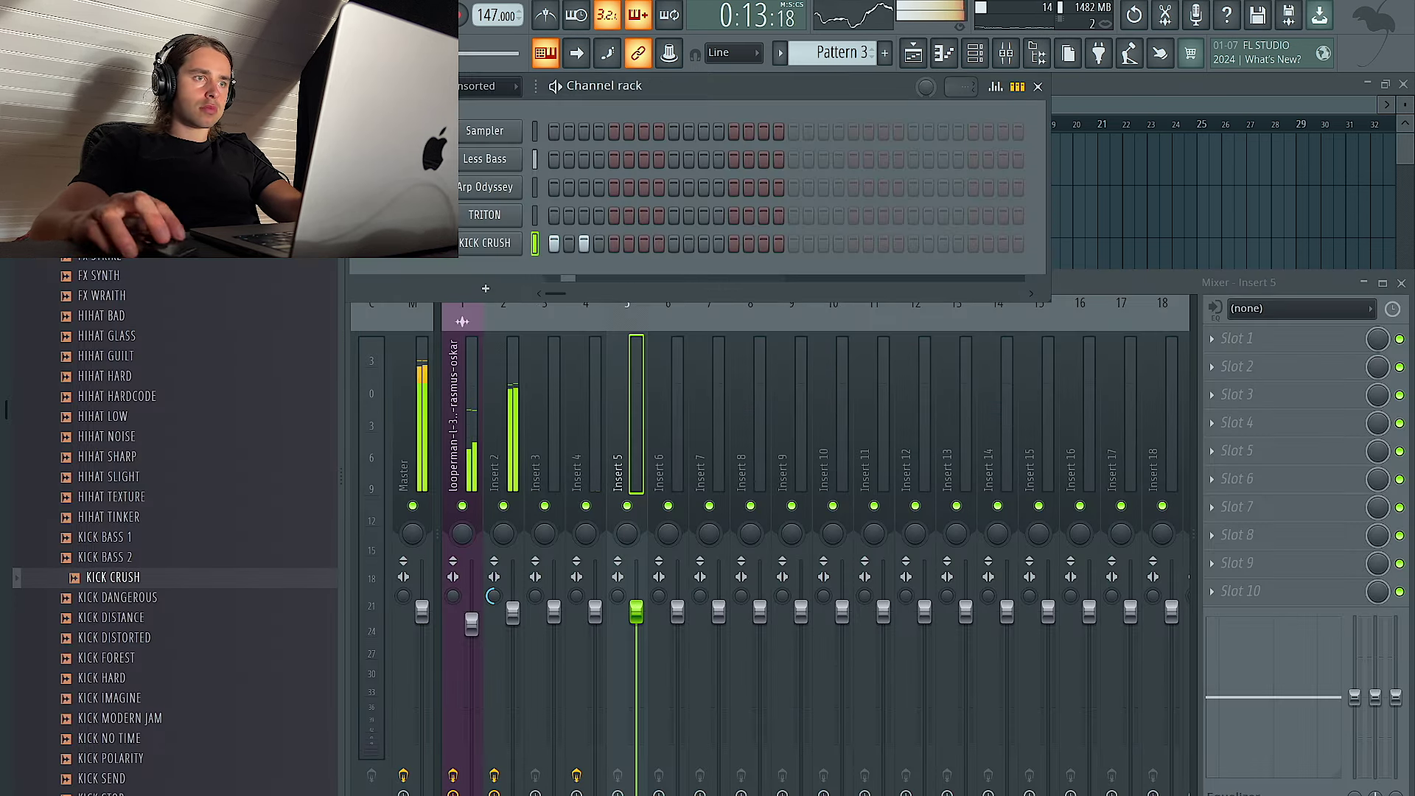
scroll(221, 656, down, 5)
click(201, 666)
click(202, 678)
click(196, 699)
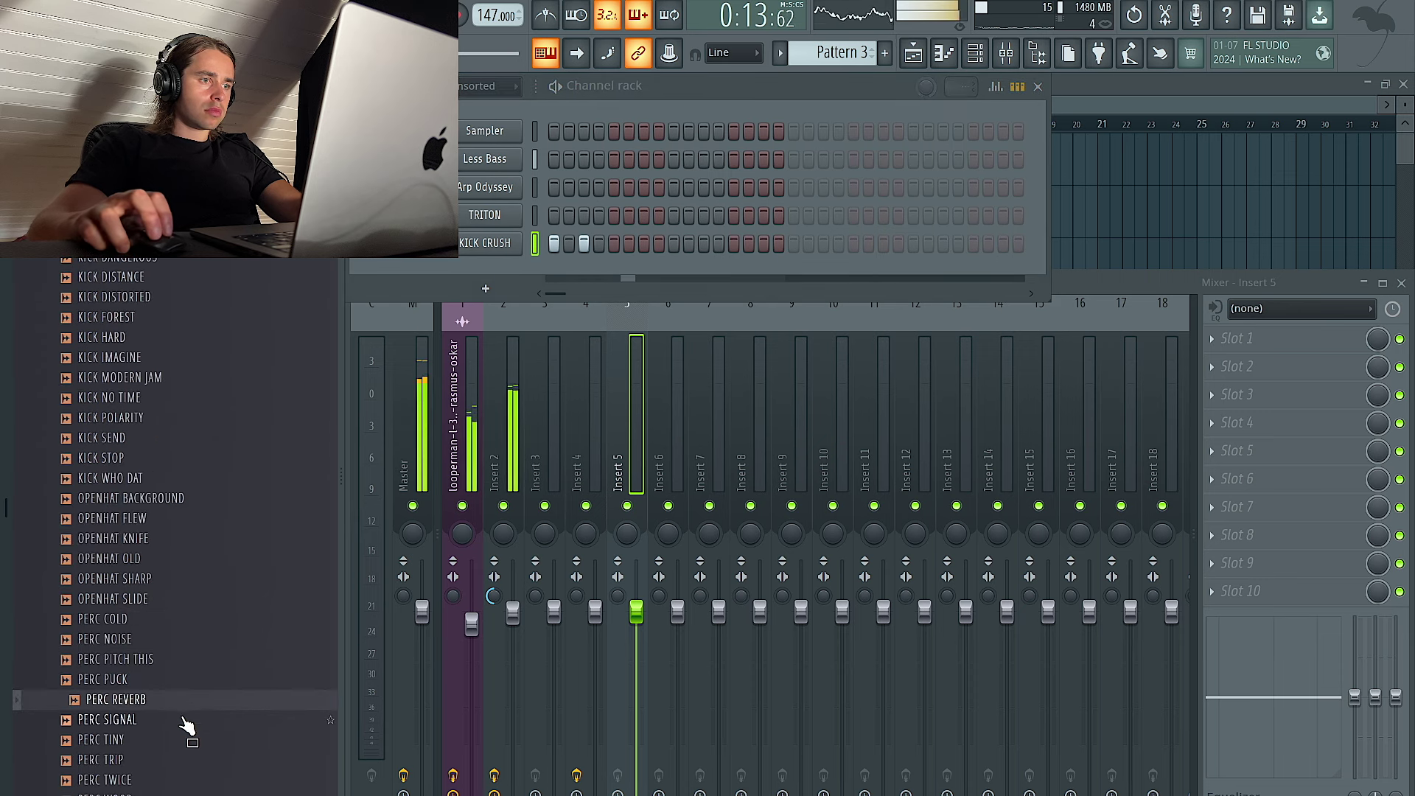
click(182, 722)
drag(487, 346, 523, 292)
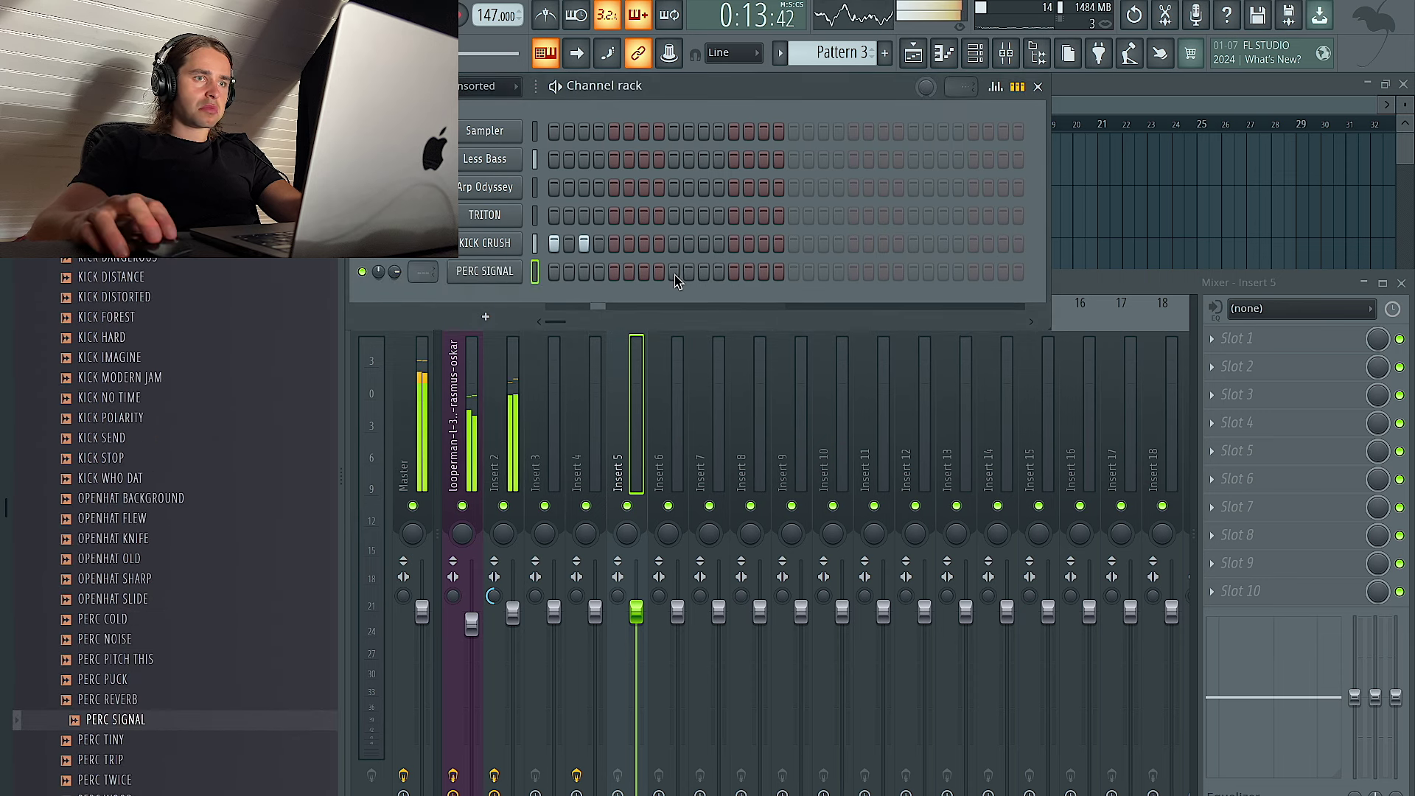
Draw one PERC SIGNAL note on beat 3 of bar 1 in the piano roll and pitch it down to G4
right_click(486, 271)
click(549, 278)
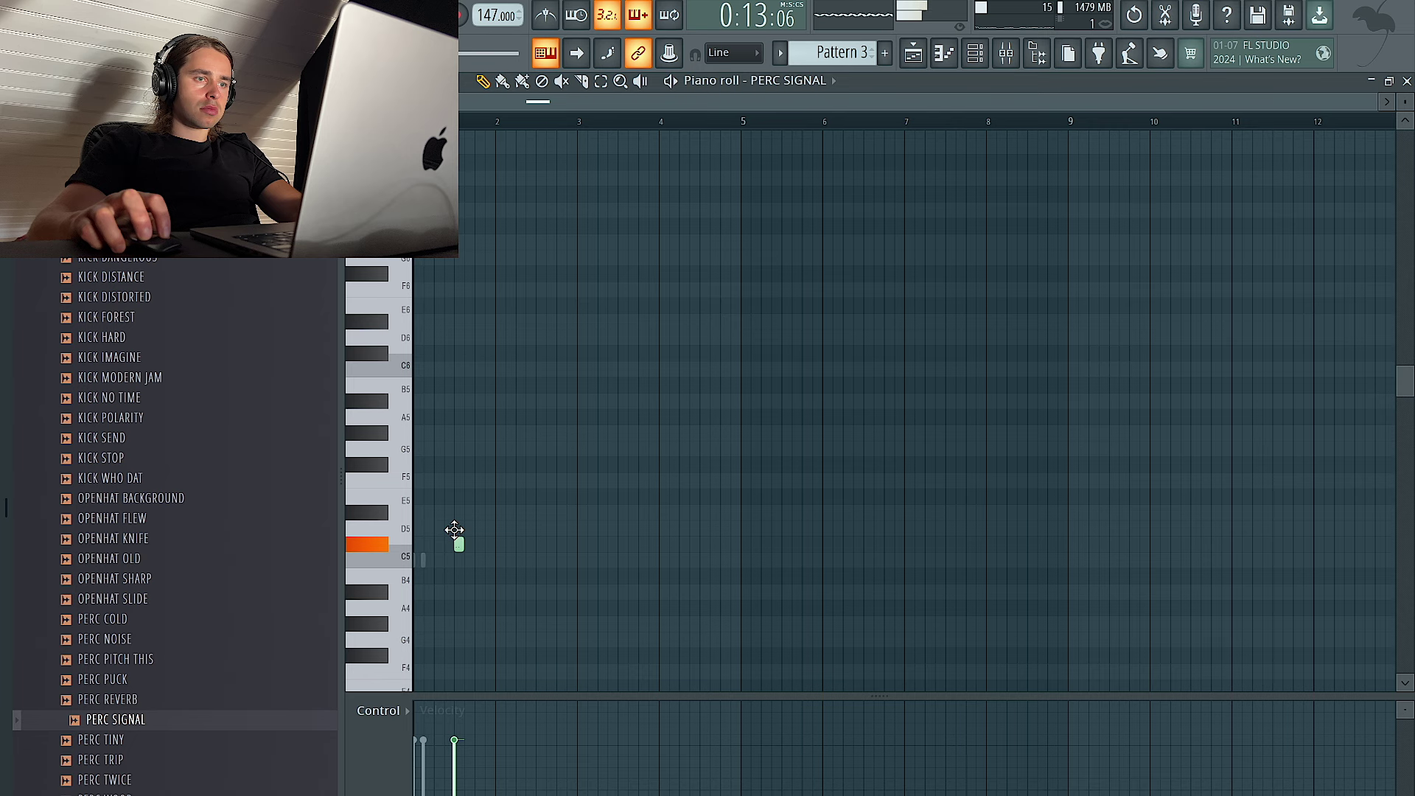
drag(453, 535, 456, 511)
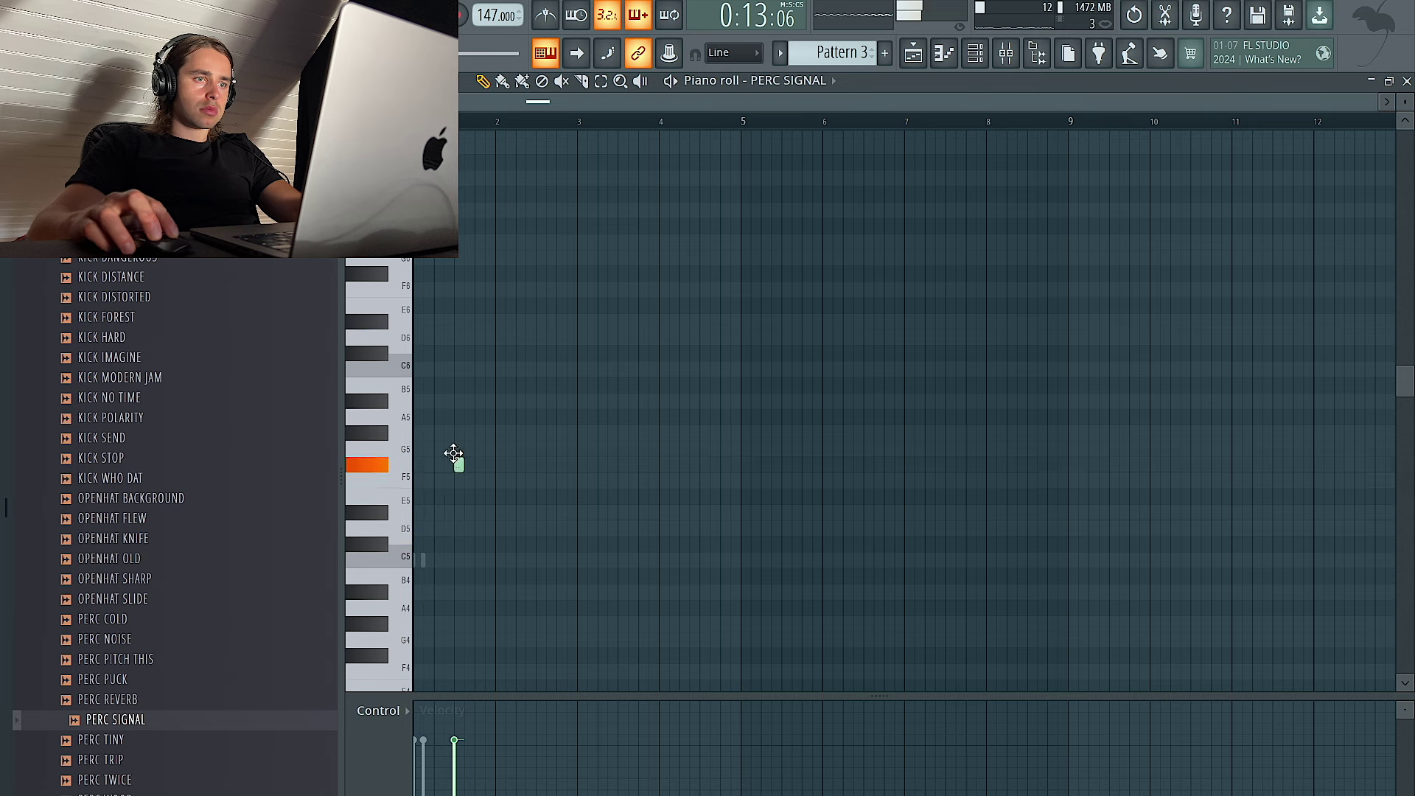
key(ctrl+a)
key(ctrl+Down)
Repeat the PERC SIGNAL note once per bar through bar 8 and select all the notes
key(ctrl+b)
key(ctrl+b)
key(ctrl+b)
key(ctrl+b)
key(ctrl+b)
key(ctrl+b)
key(ctrl+b)
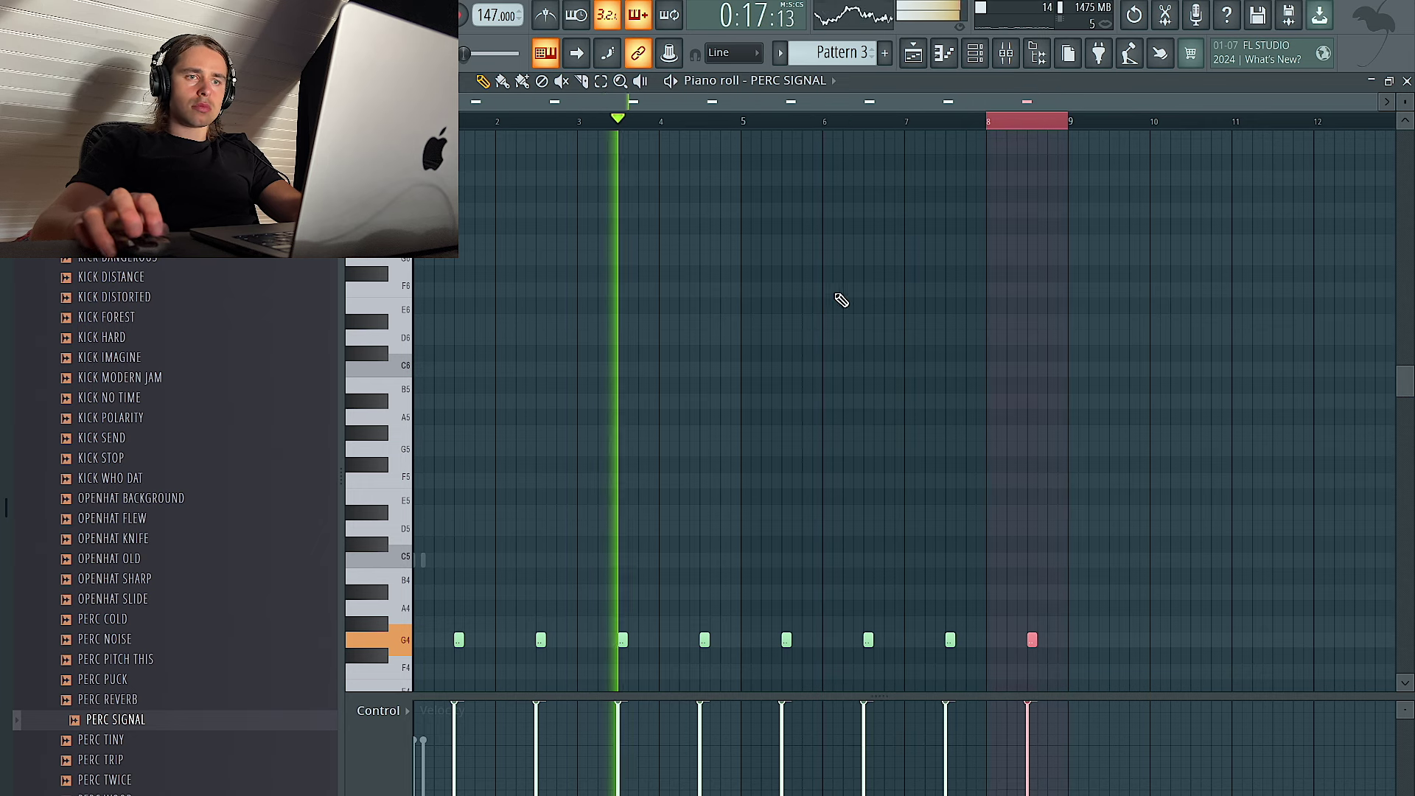
key(ctrl+d)
key(ctrl+a)
Load Decapitator in the first effect slot of PERC SIGNAL's mixer Insert 6 and lower that insert's volume
key(F6)
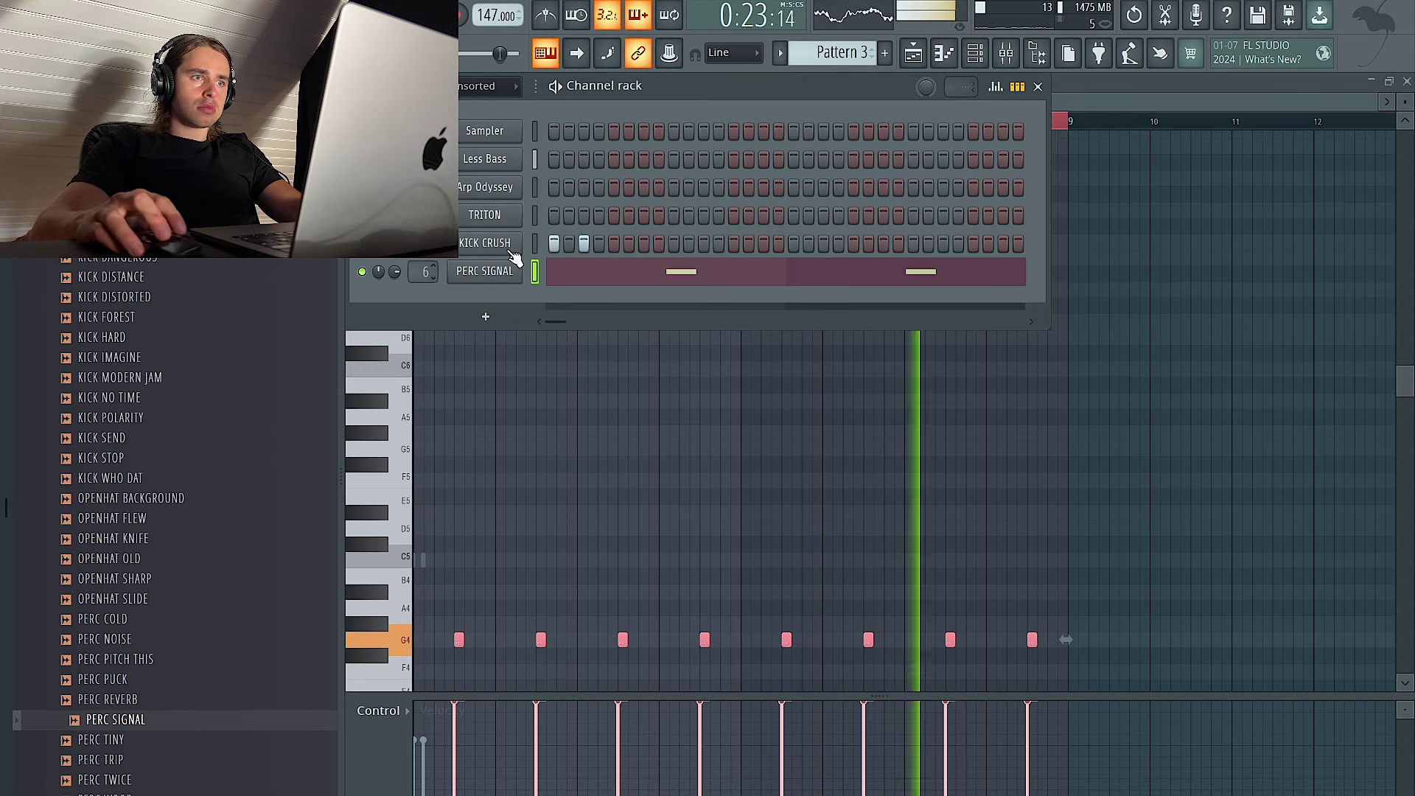
click(1004, 56)
click(1275, 340)
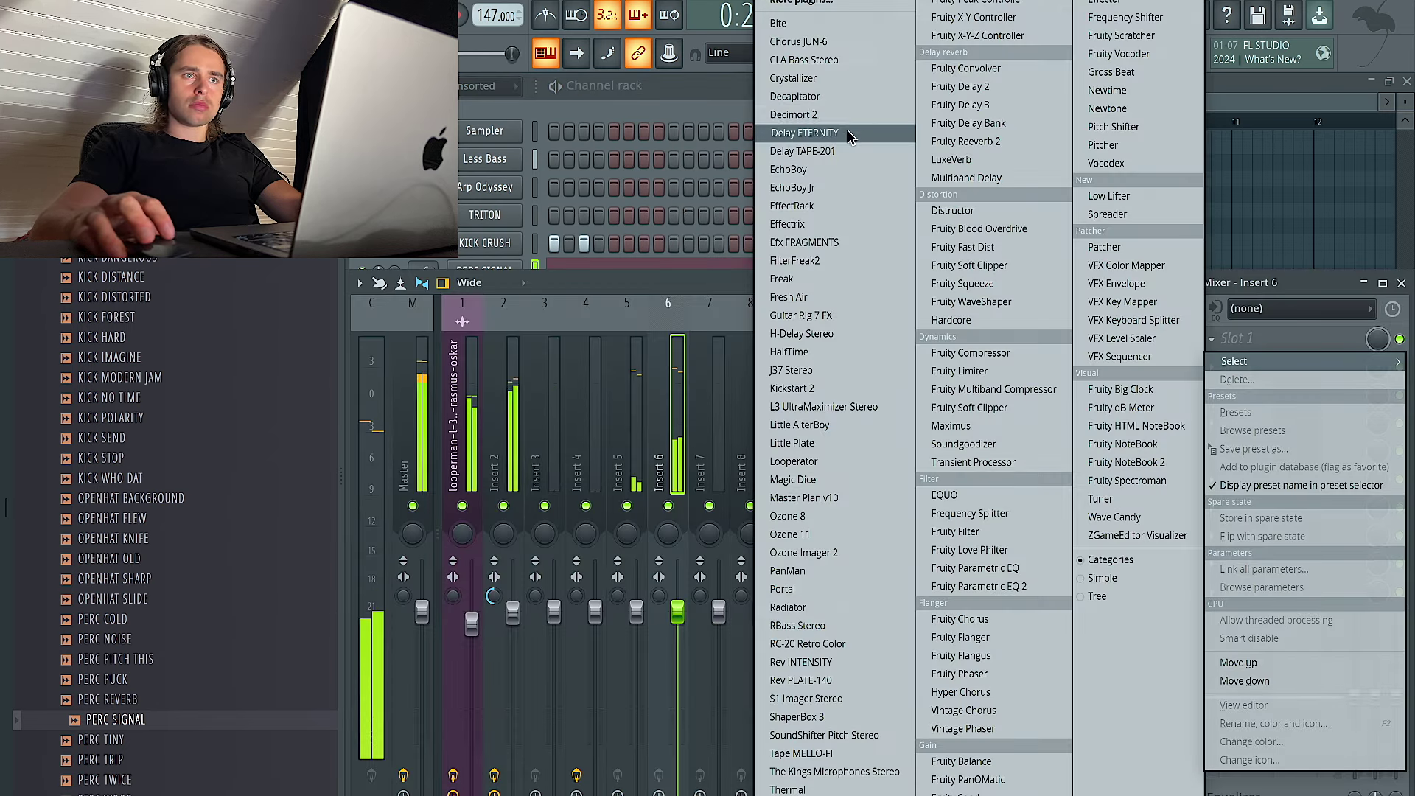
click(799, 97)
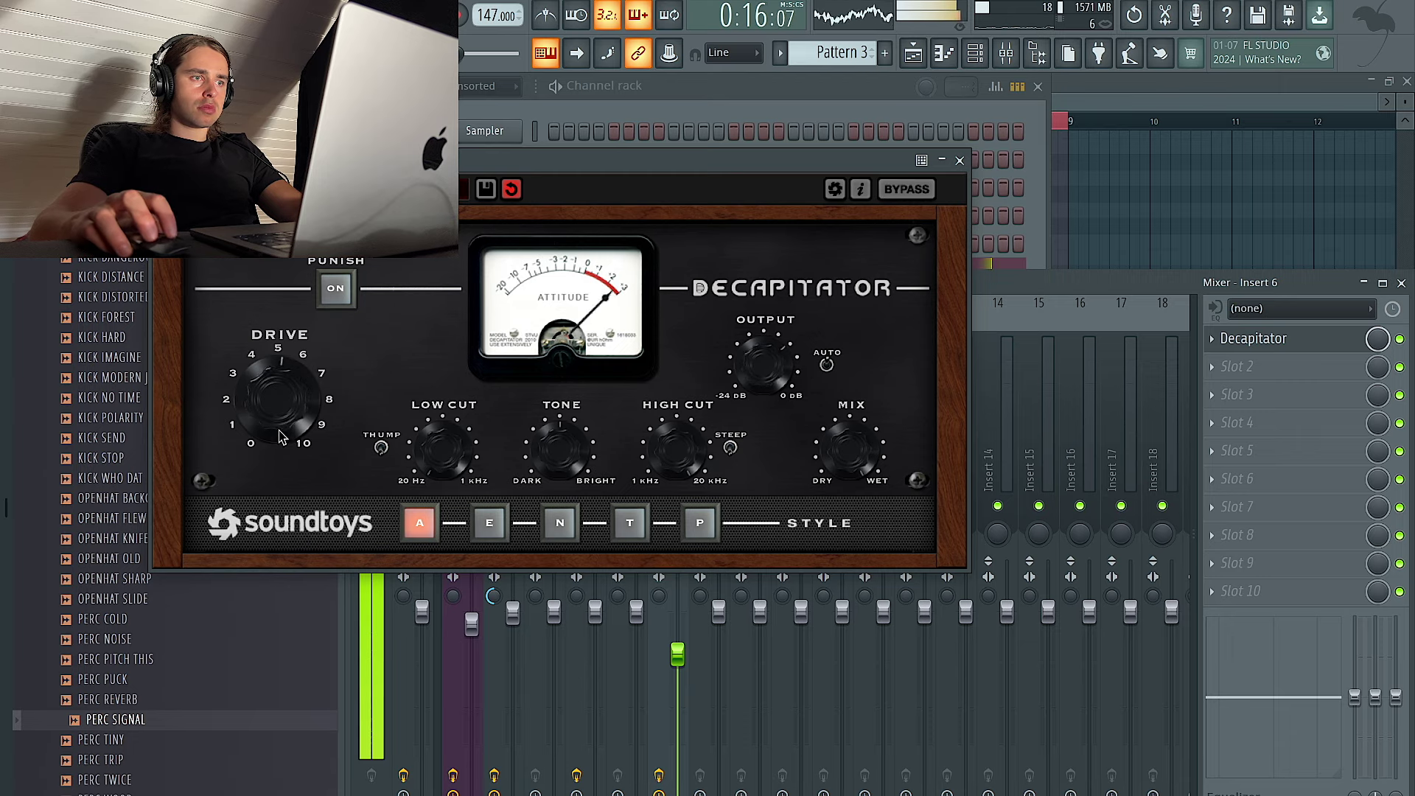
click(959, 161)
Set the PERC SIGNAL sampler's time-stretching mode to Stretch and close its channel settings
click(464, 277)
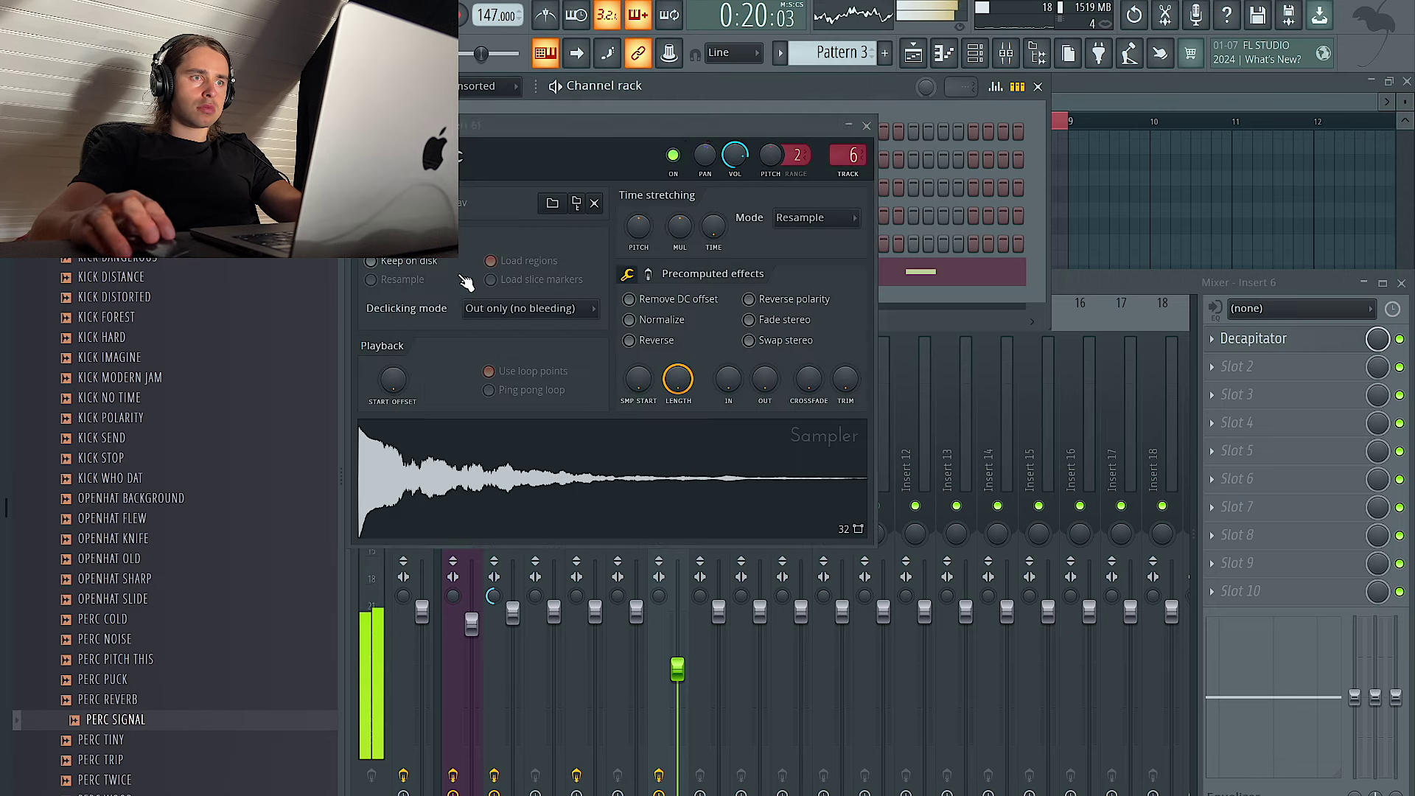
click(820, 218)
click(801, 257)
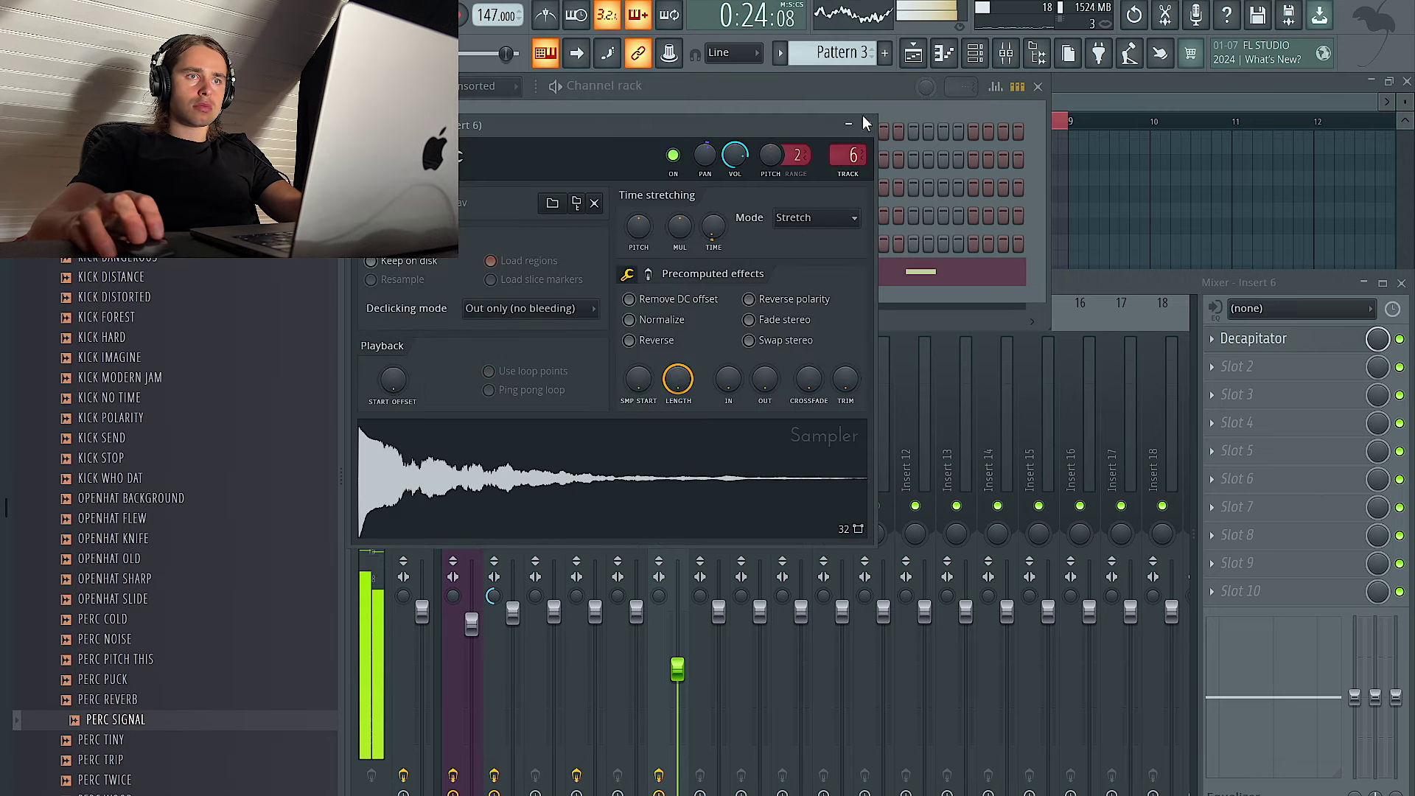
click(867, 122)
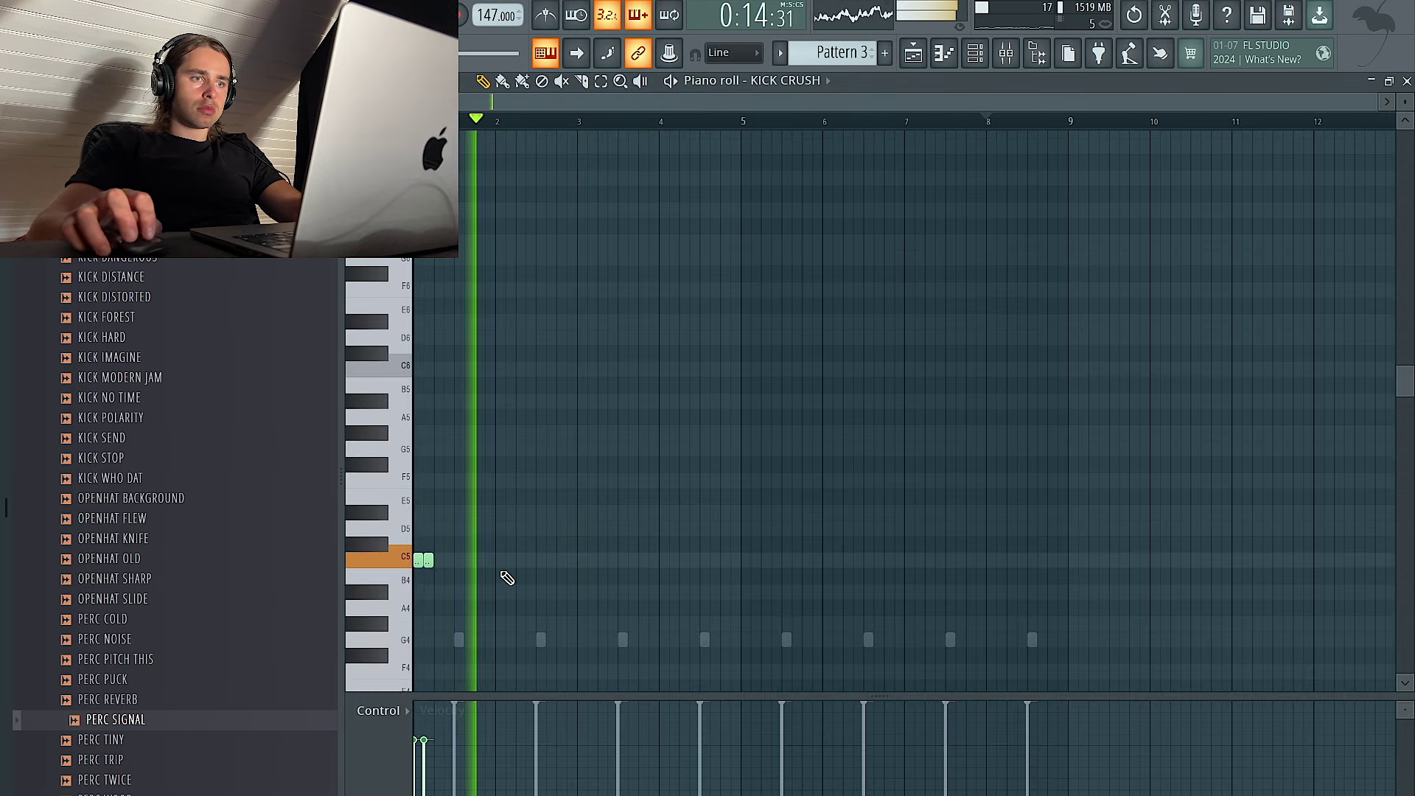
Add the KICK CRUSH note pair at the start of bar 3 and repeat the kicks at bars 5 and 7
click(586, 560)
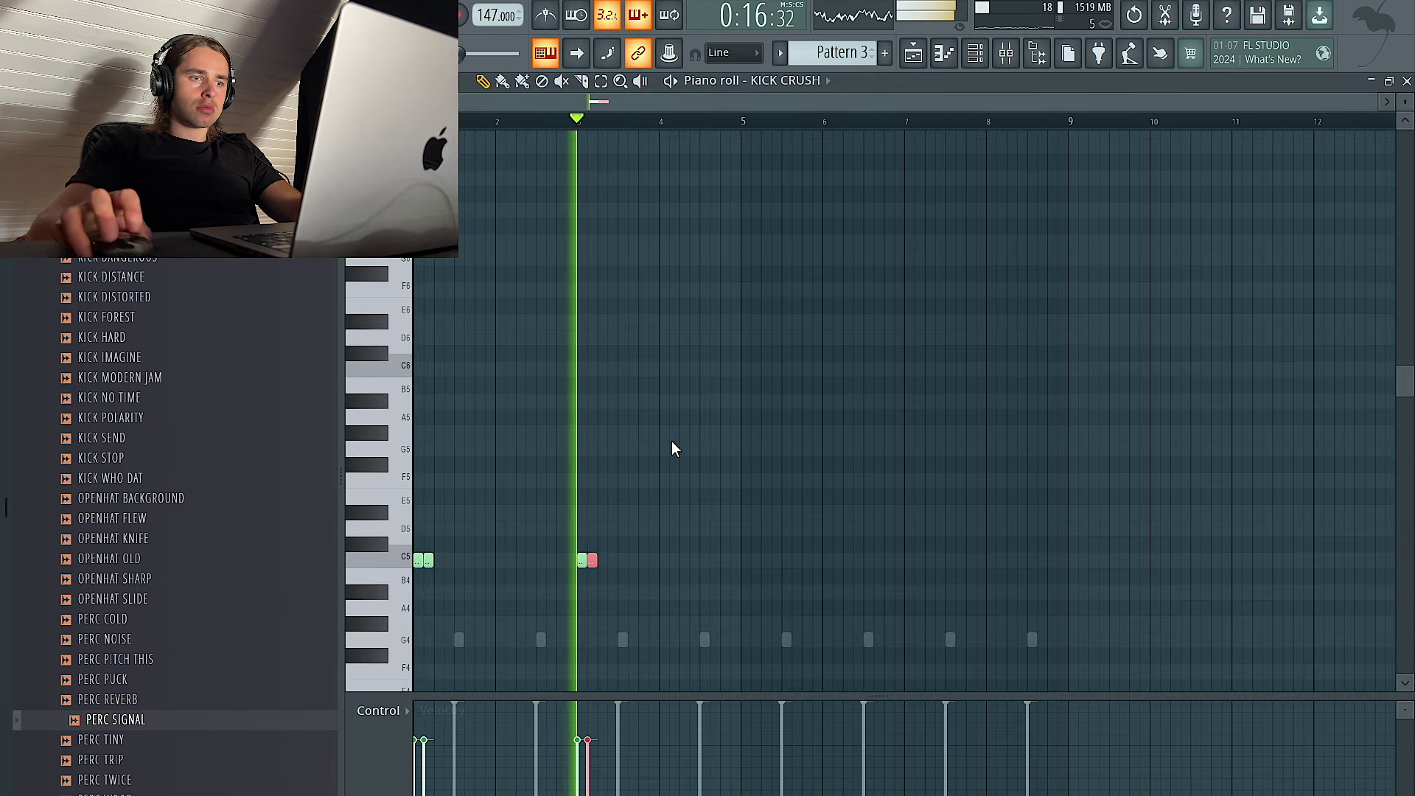
key(ctrl+a)
key(ctrl+d)
drag(746, 123, 417, 123)
key(ctrl+b)
key(ctrl+d)
key(ctrl+a)
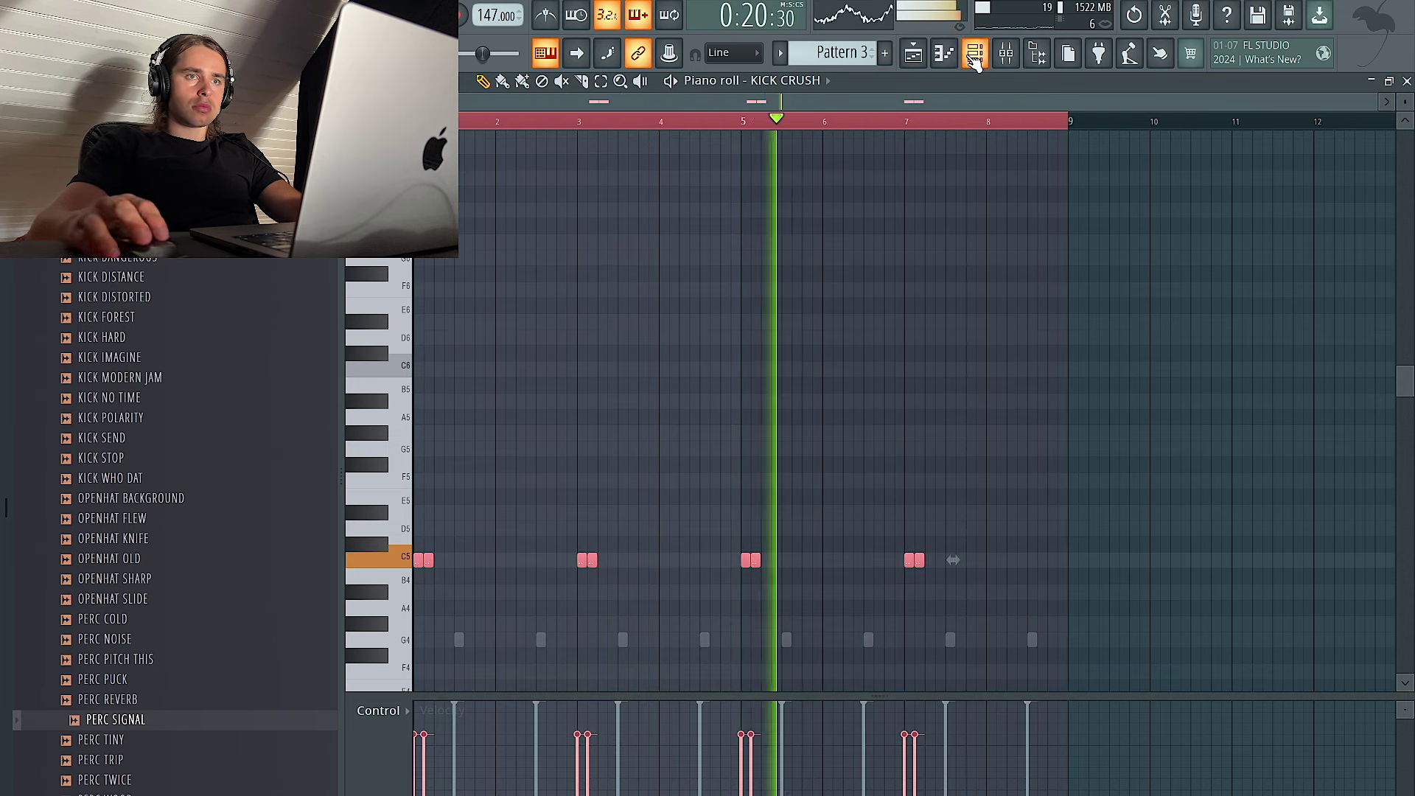
Reopen the PERC SIGNAL channel settings and raise the sample's fade-out
key(F6)
click(484, 271)
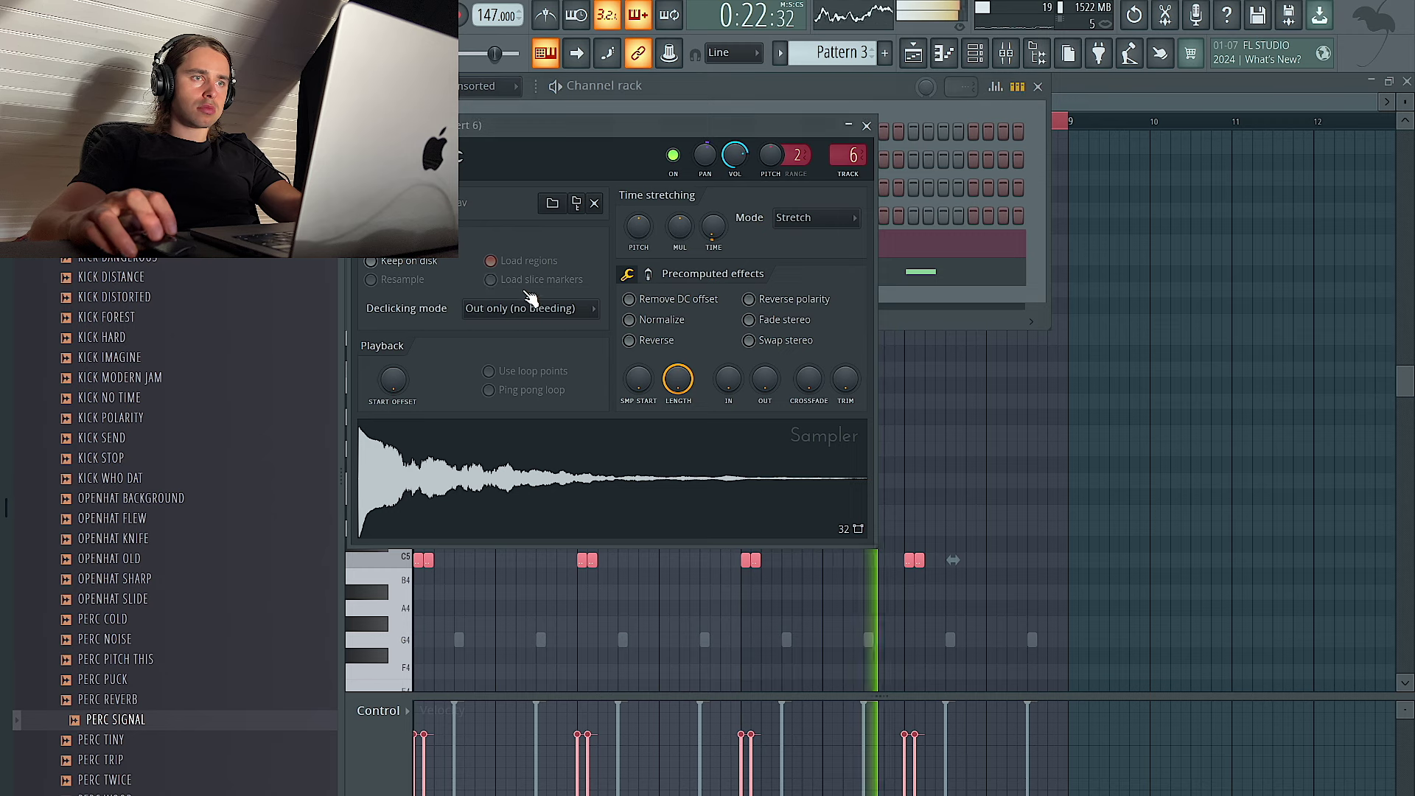
drag(764, 385, 764, 317)
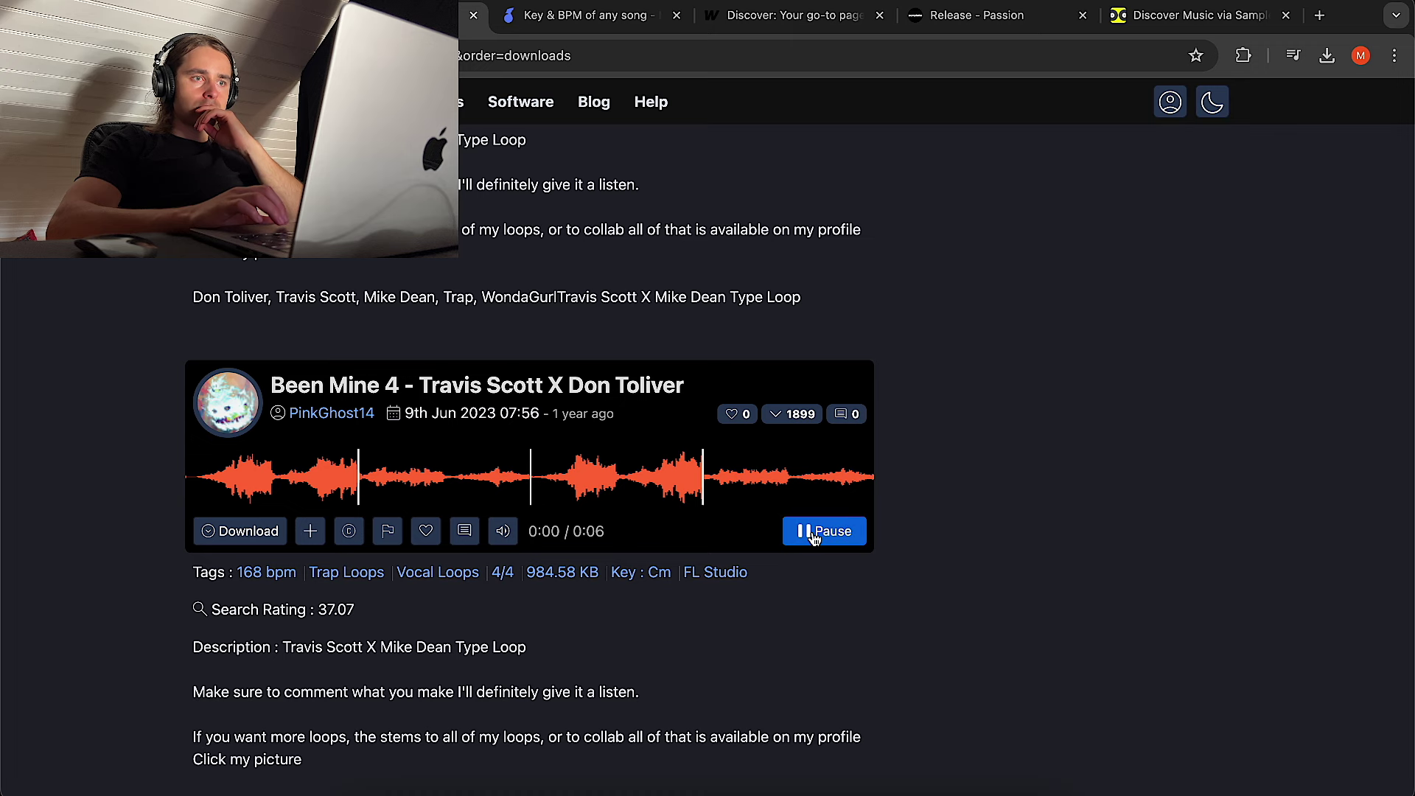
Browse the Looperman results in the browser and preview Been Mine 4, Find My Way Out 2 and Dark Dreams 3
scroll(814, 538, down, 1)
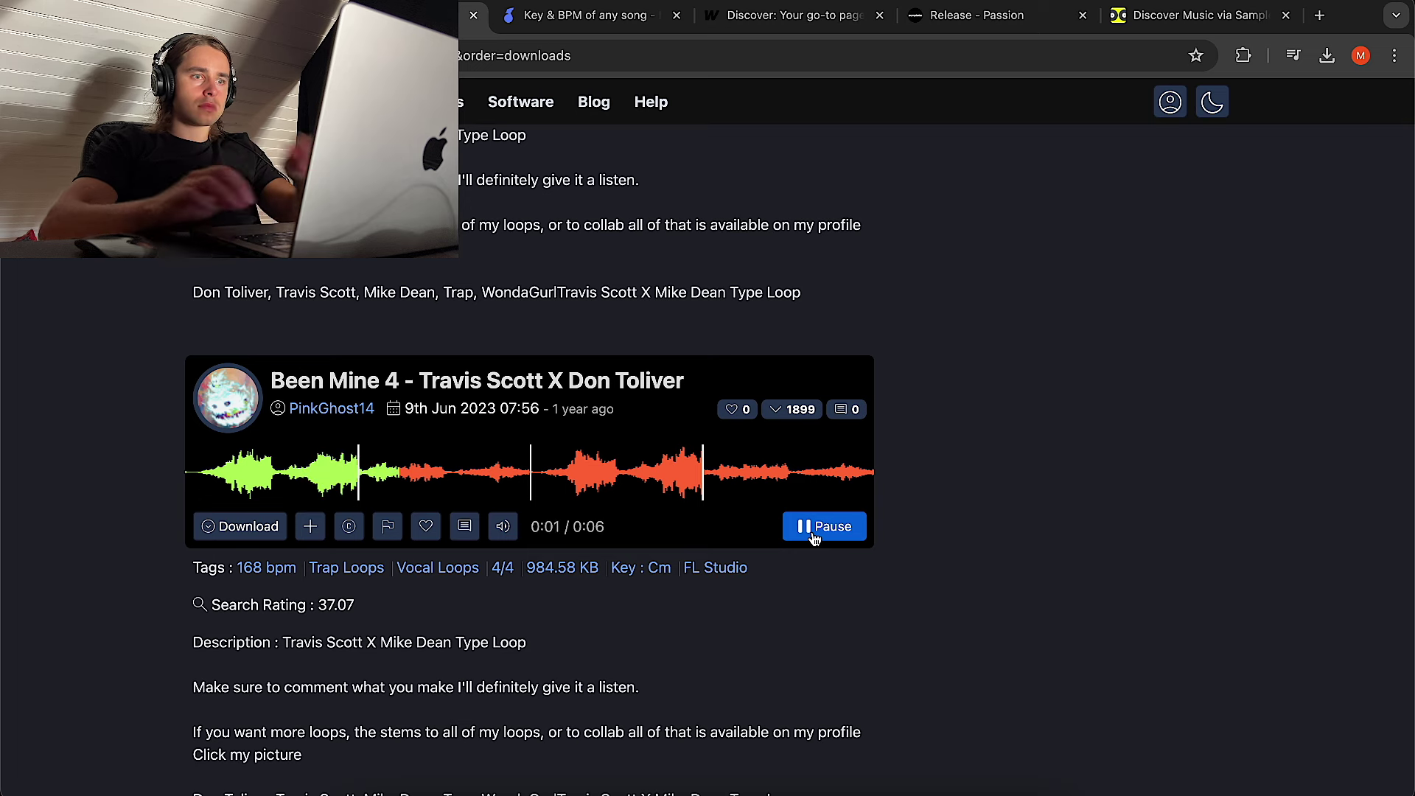
scroll(851, 531, down, 5)
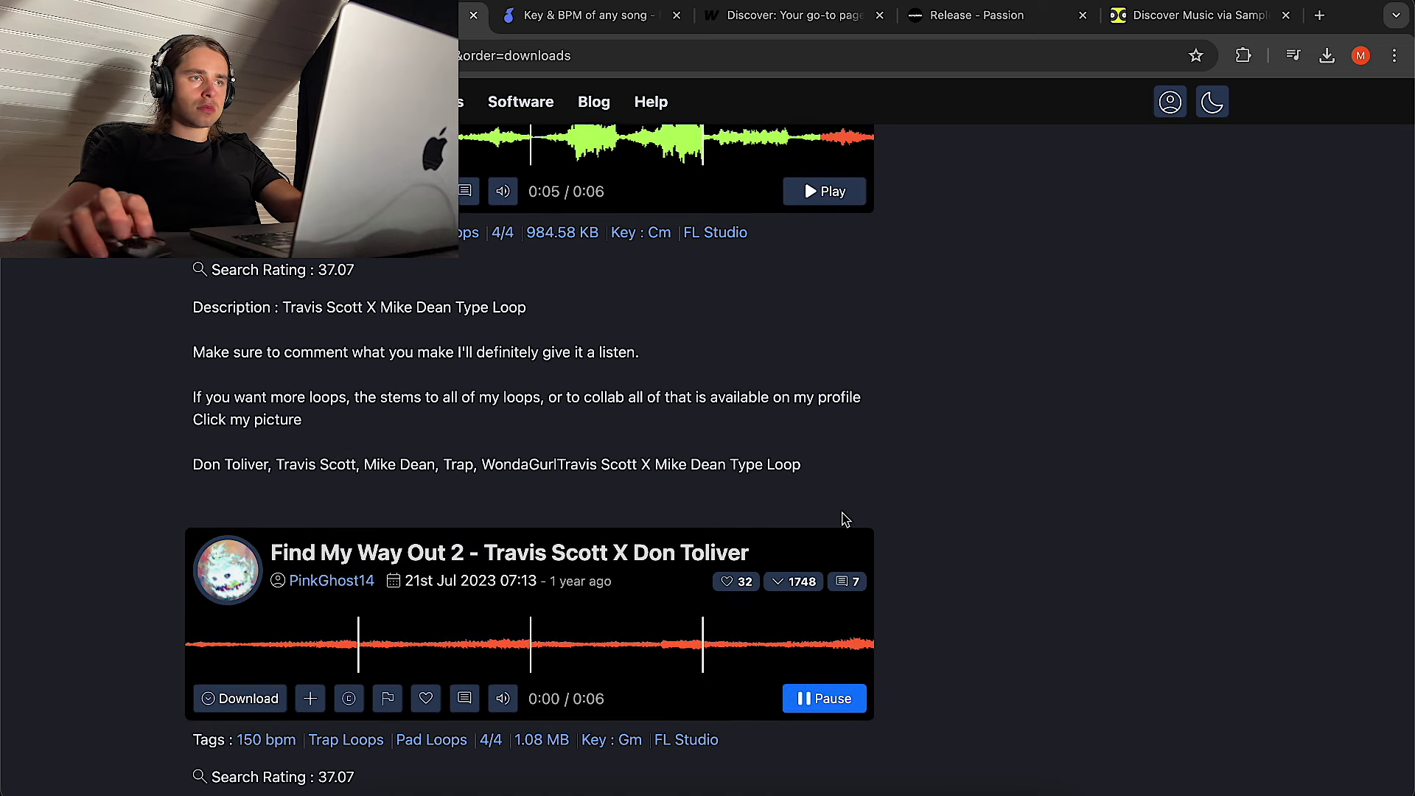
scroll(848, 531, down, 8)
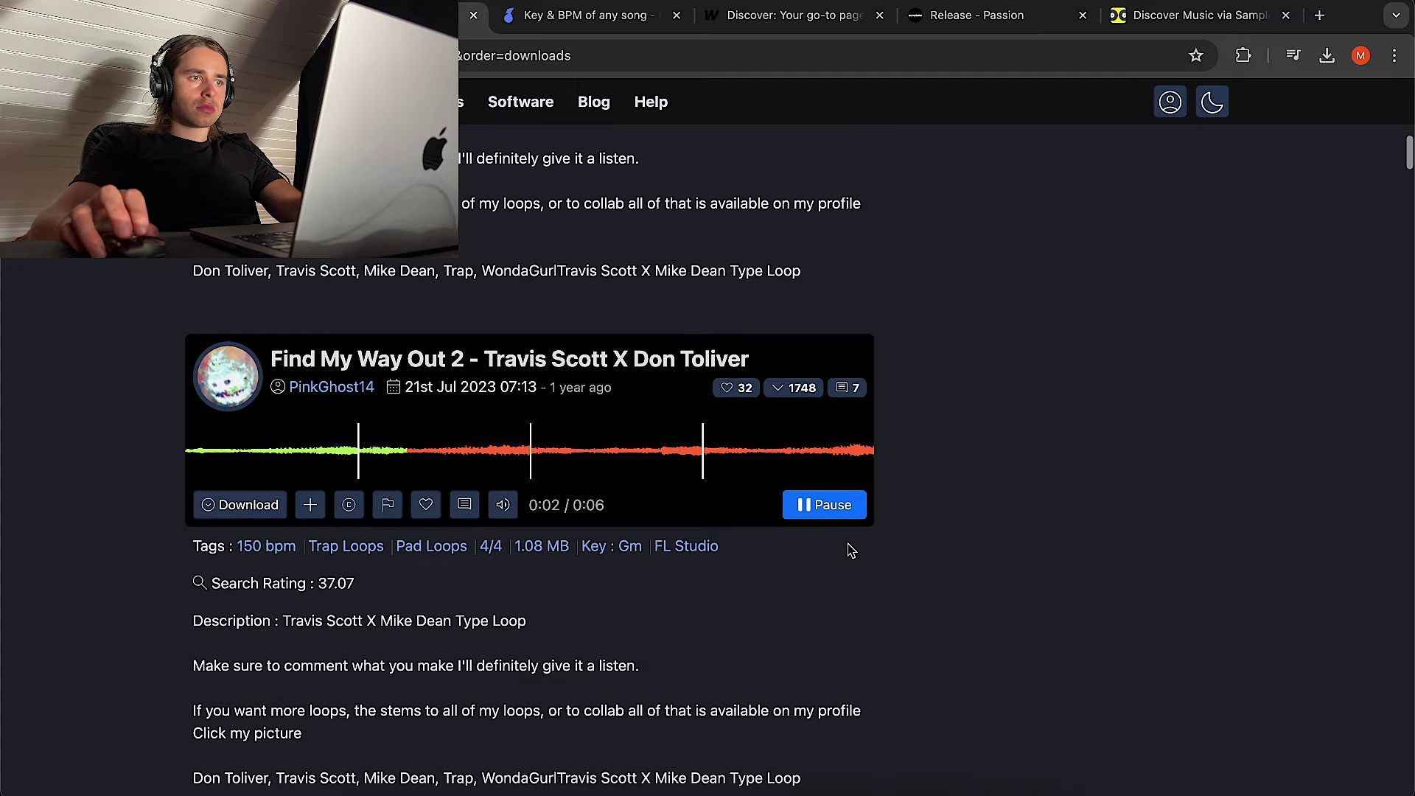
scroll(851, 549, down, 1)
scroll(833, 555, down, 2)
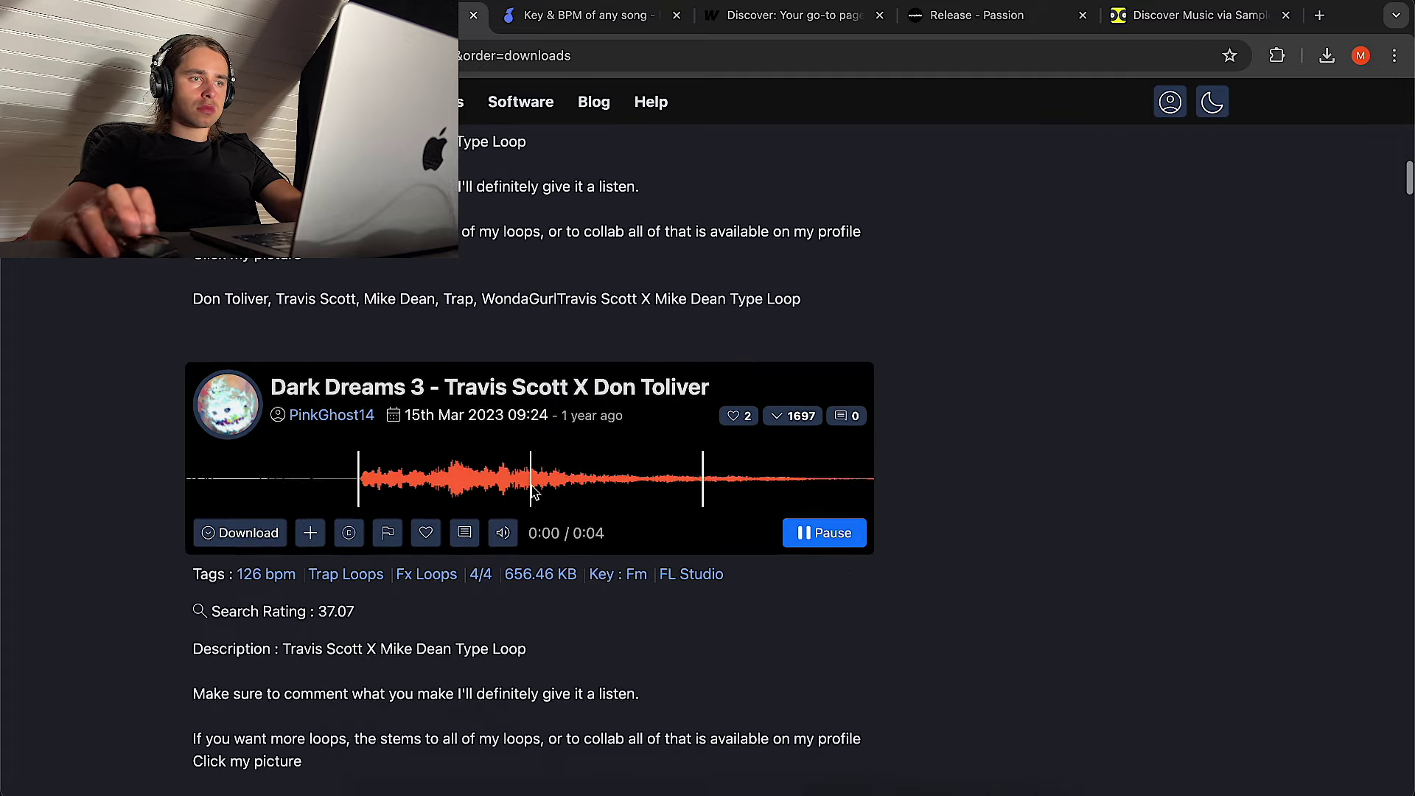
scroll(552, 418, down, 2)
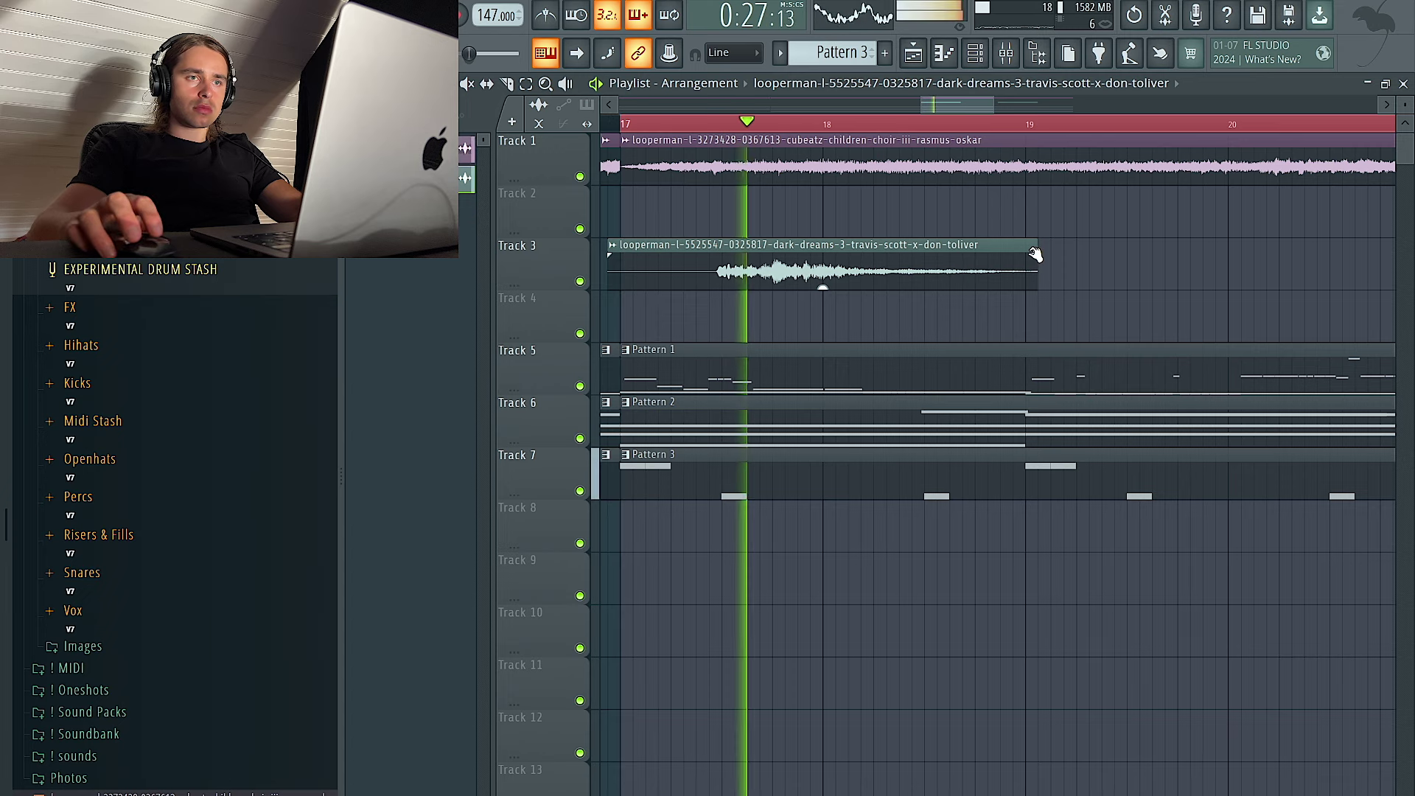
Undo the last move of the Dark Dreams 3 clip on Track 3 and extend the first clip's start back towards bar 17
key(ctrl+z)
key(space)
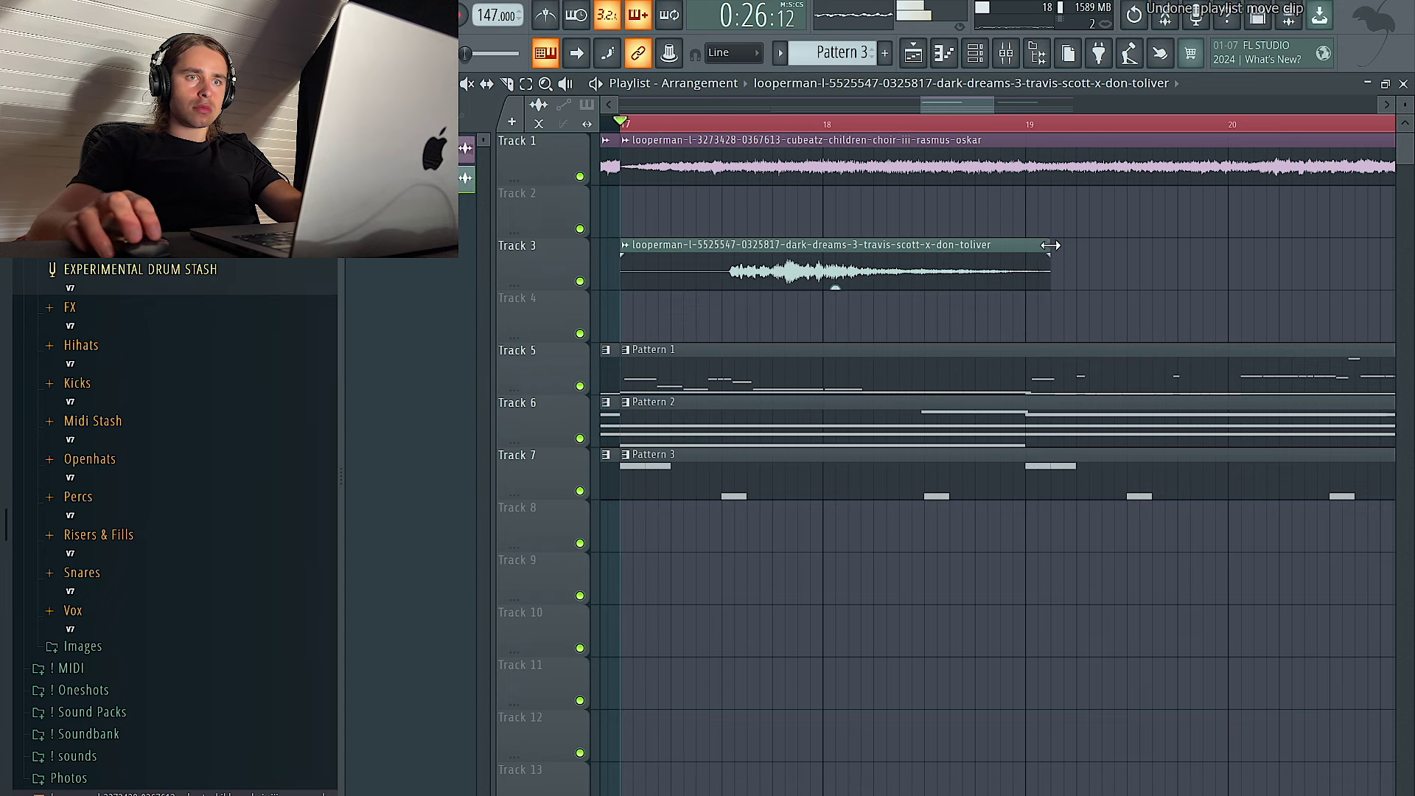
double_click(988, 255)
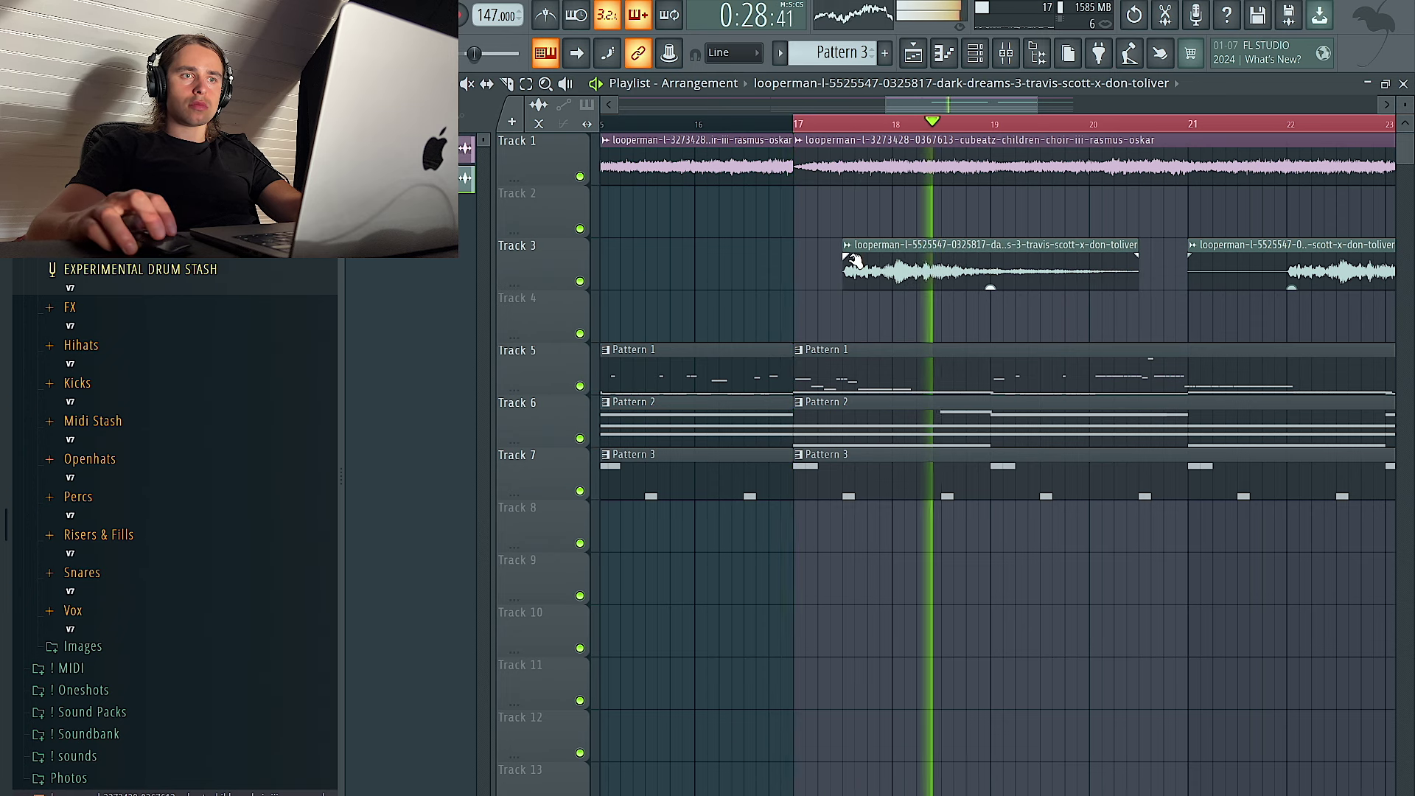
mouse_move(844, 284)
mouse_down()
mouse_move(797, 282)
mouse_move(844, 283)
mouse_up()
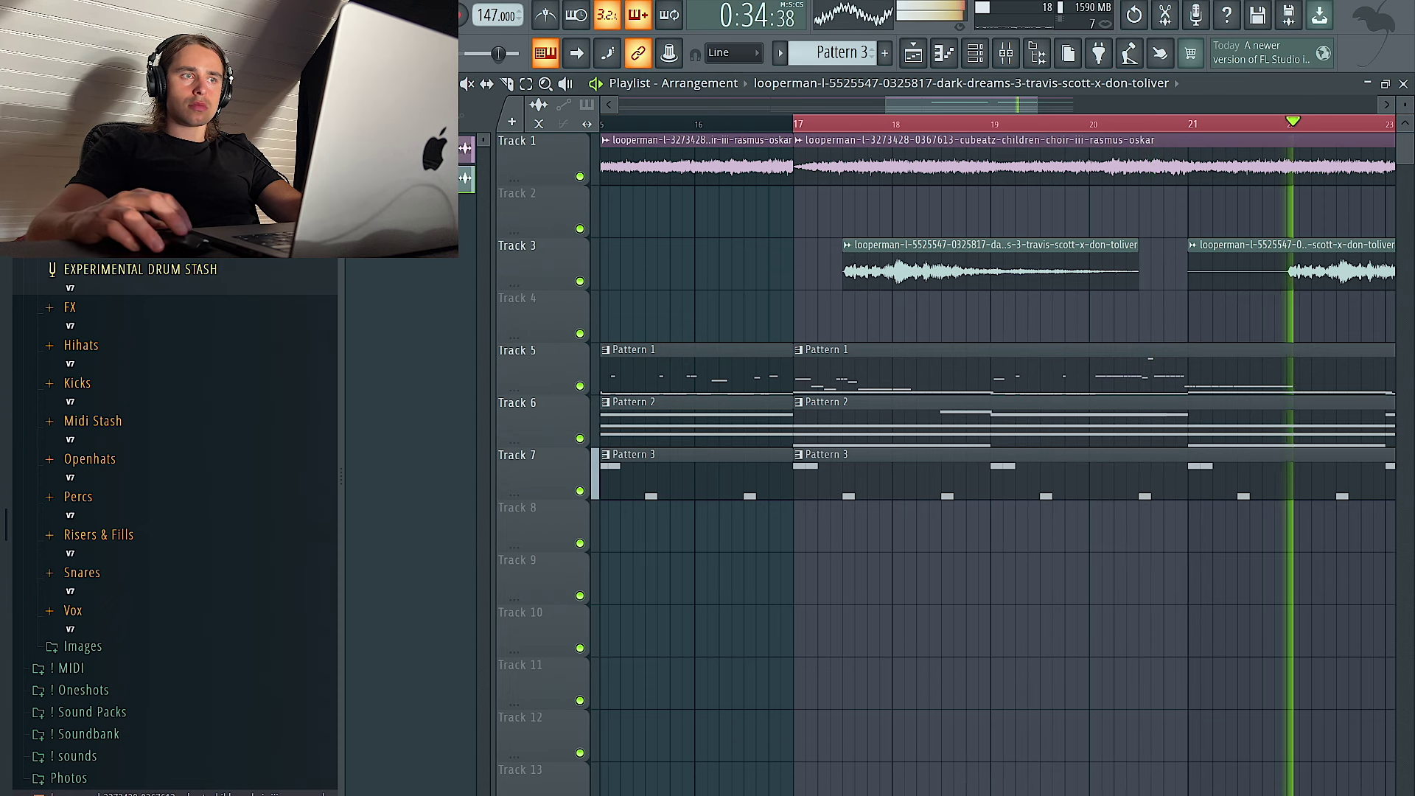
drag(845, 281, 802, 281)
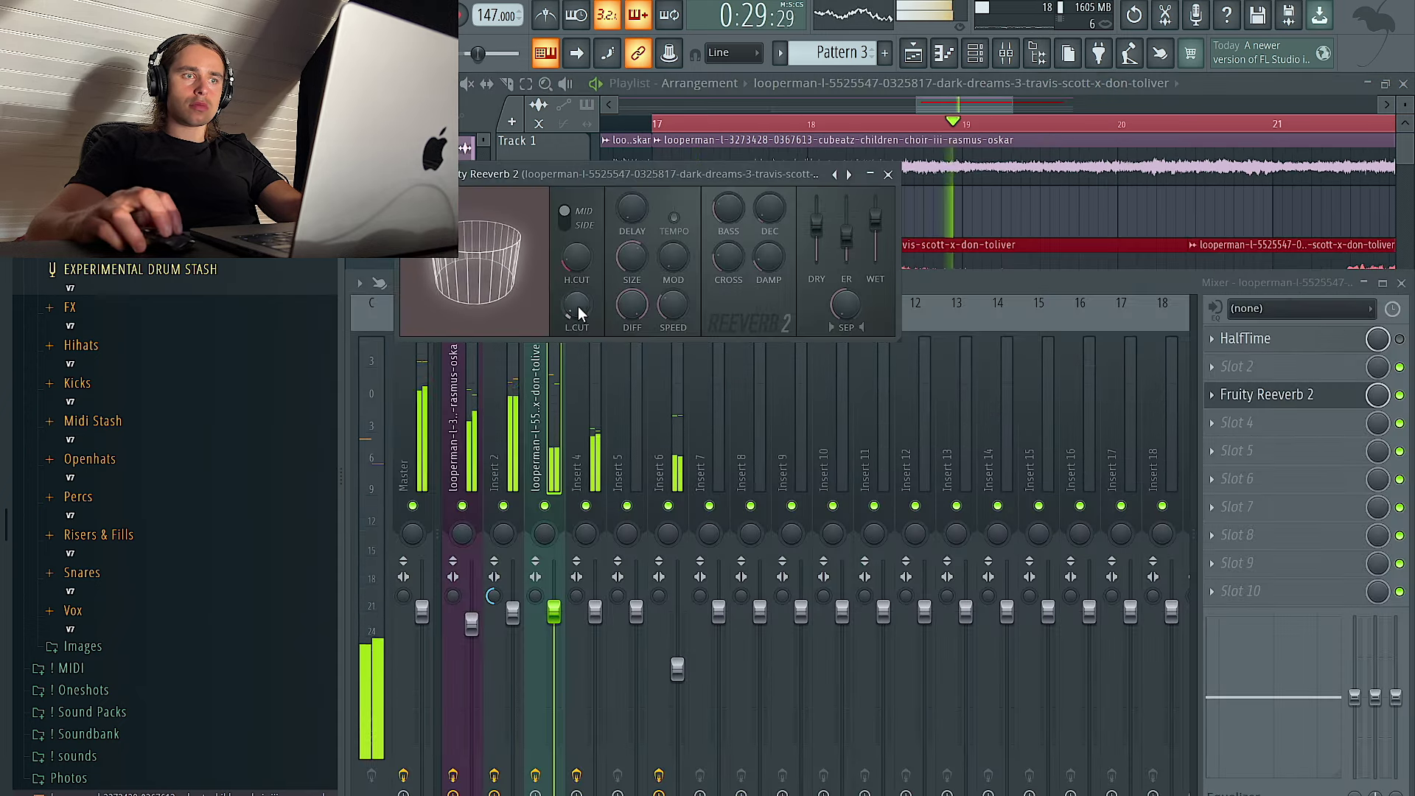
Add Fruity Parametric EQ 2 in slot 4 of the Dark Dreams 3 insert and cut its low and high ends
click(1238, 422)
click(1000, 586)
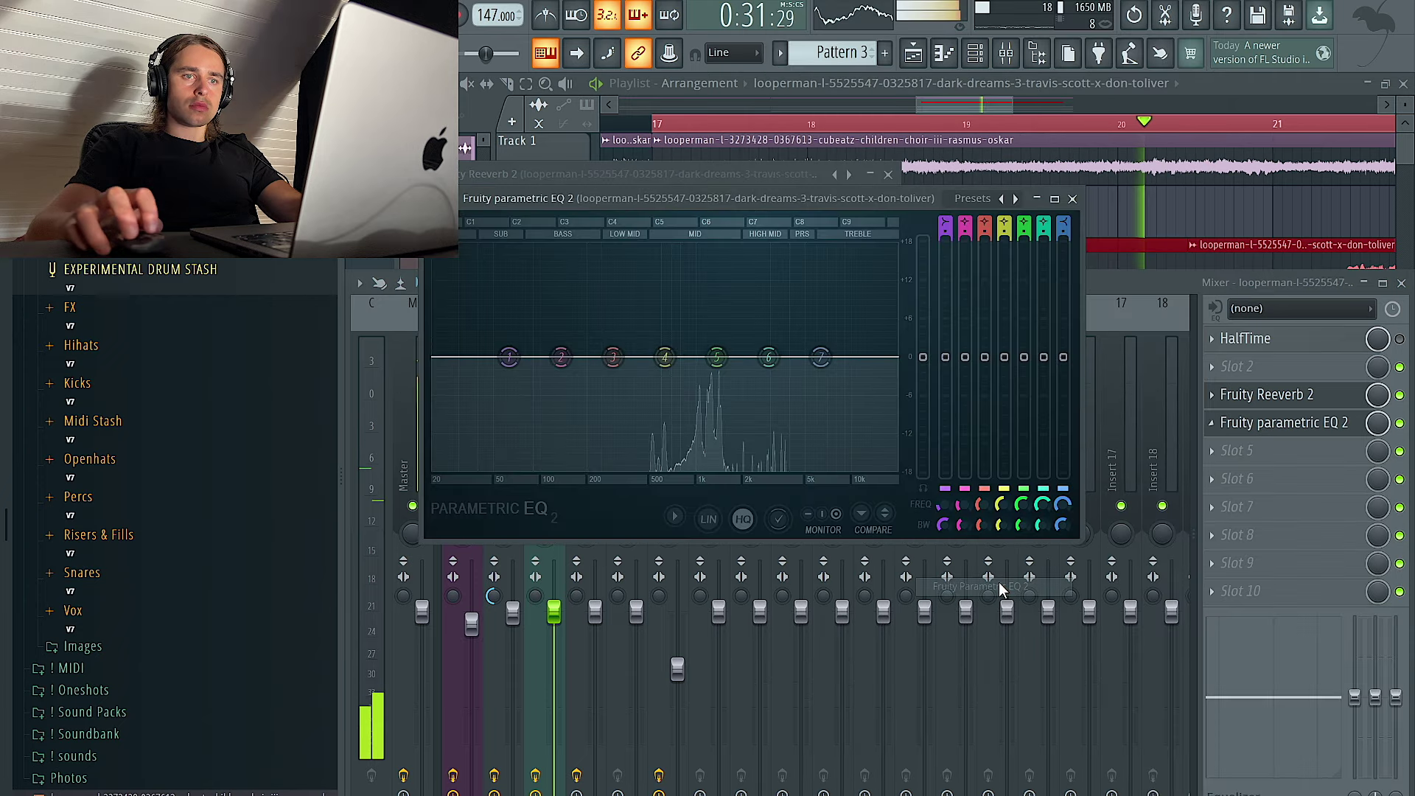
click(1015, 199)
drag(893, 357, 842, 356)
drag(435, 357, 603, 358)
click(1072, 199)
click(1101, 210)
scroll(1107, 209, down, 4)
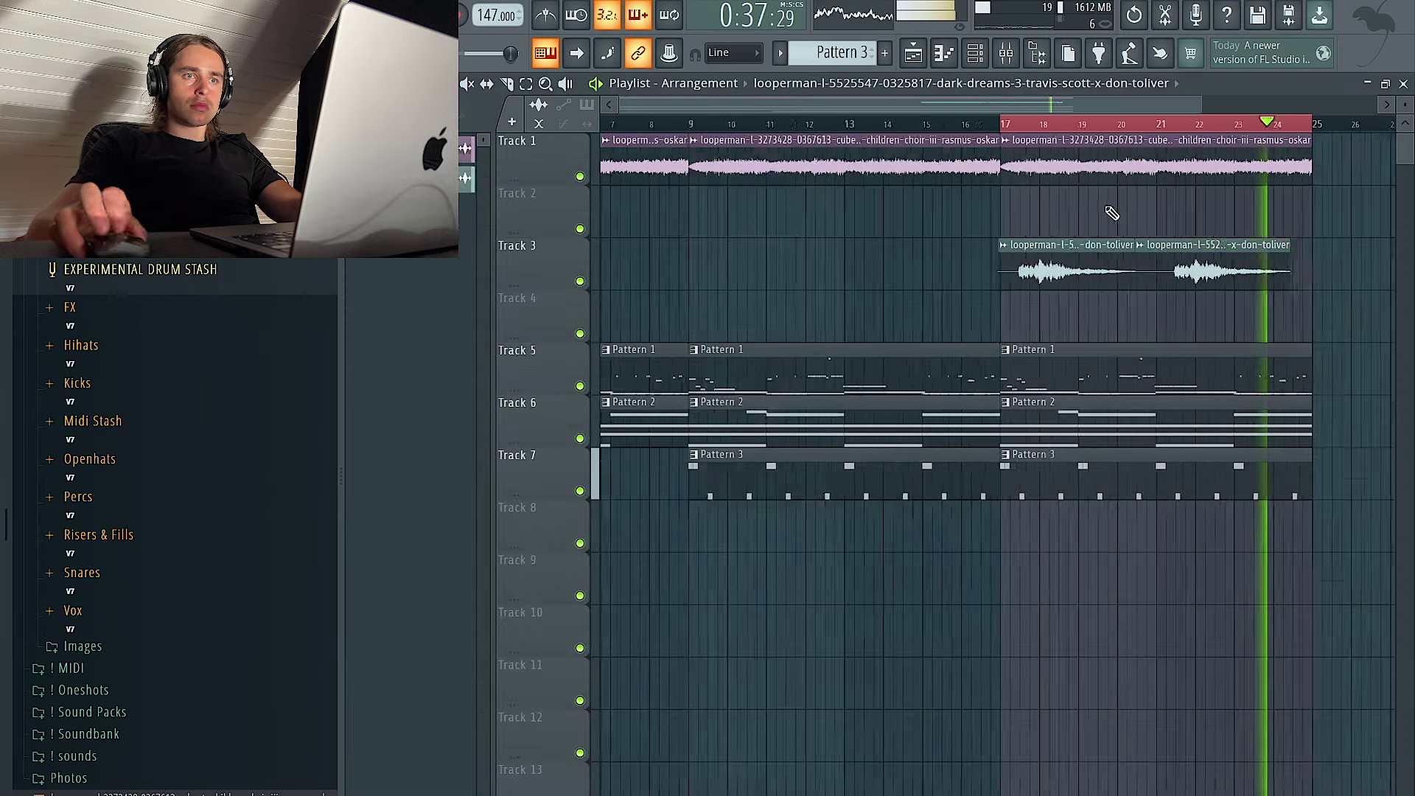
scroll(1111, 213, down, 3)
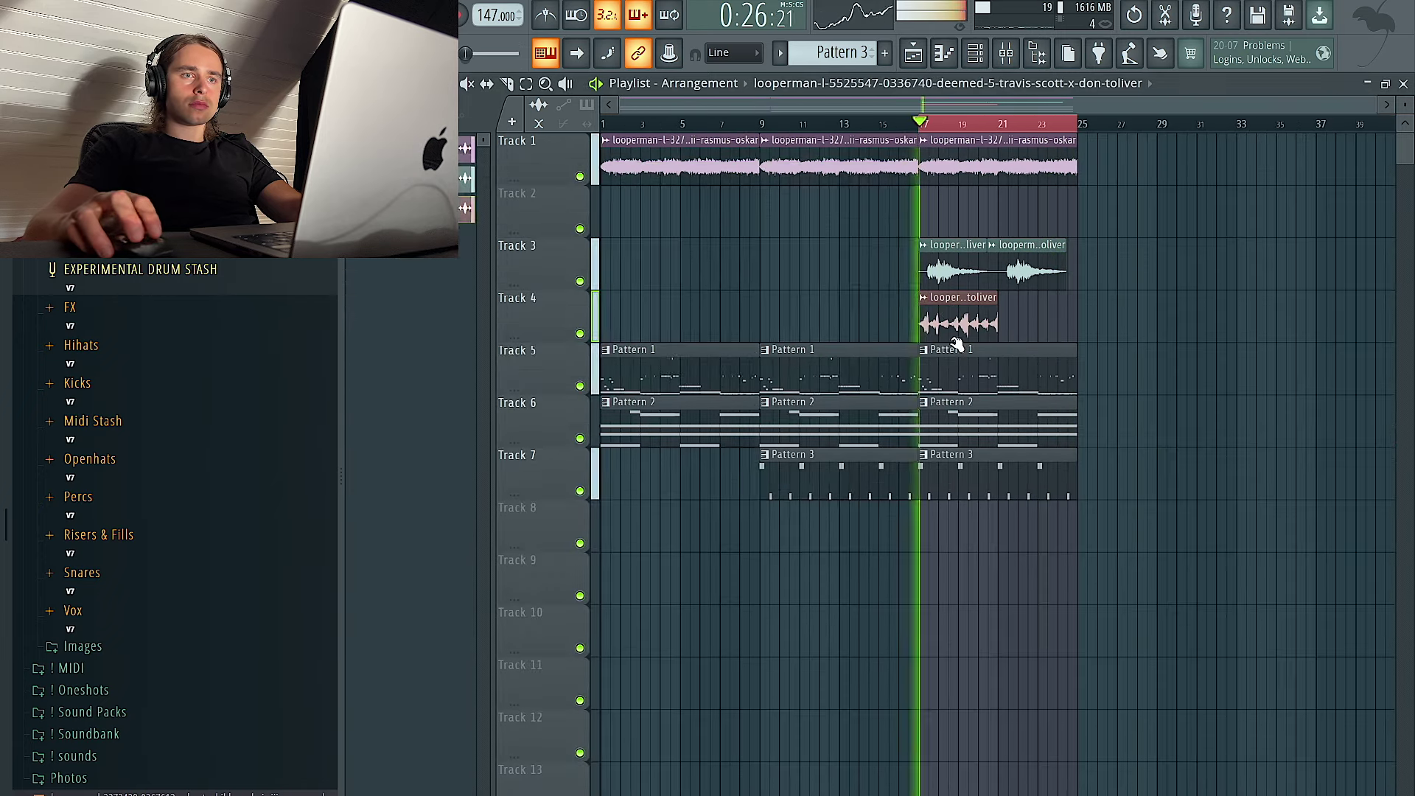
Review the sample settings of the Deemed 5 clip on Track 4 and select the clip
double_click(922, 316)
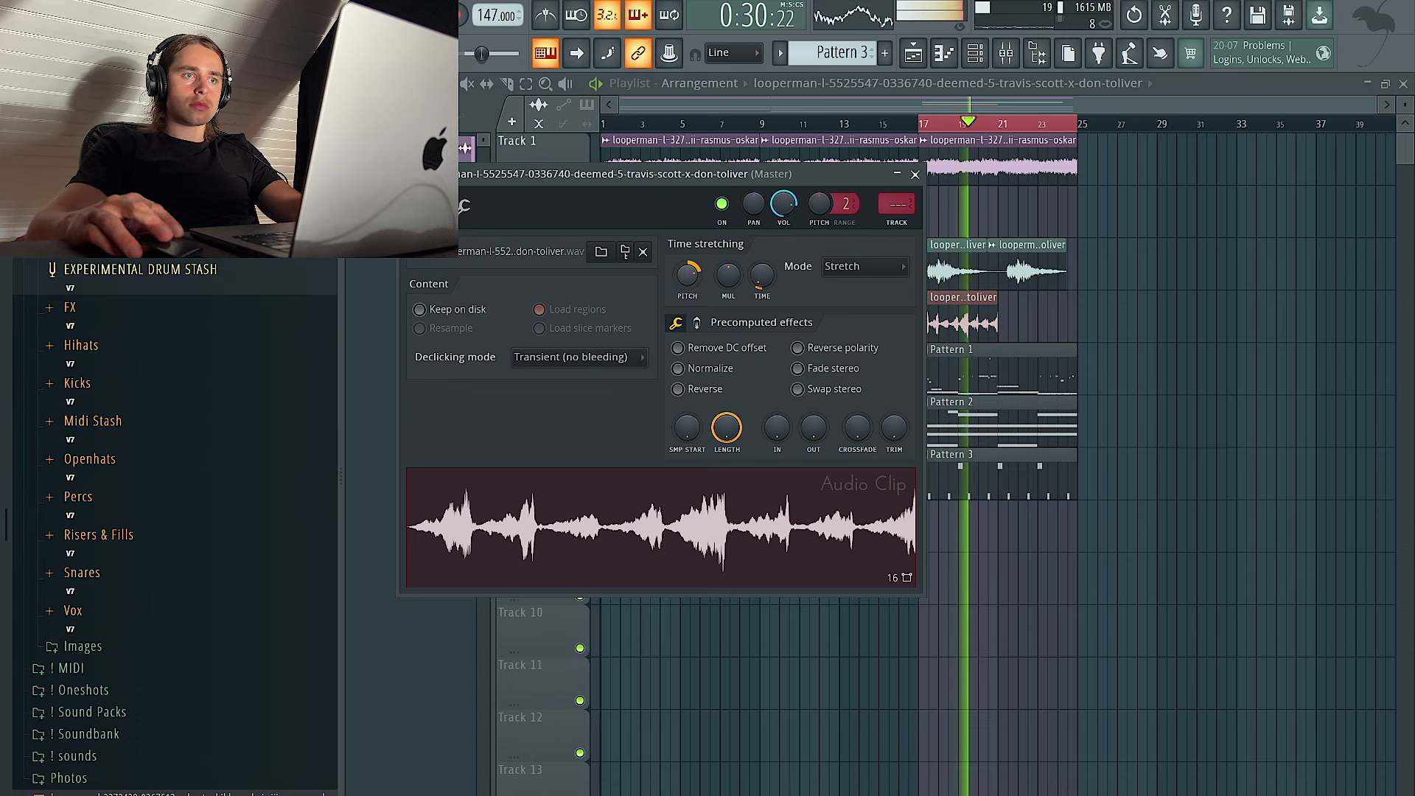
click(1214, 326)
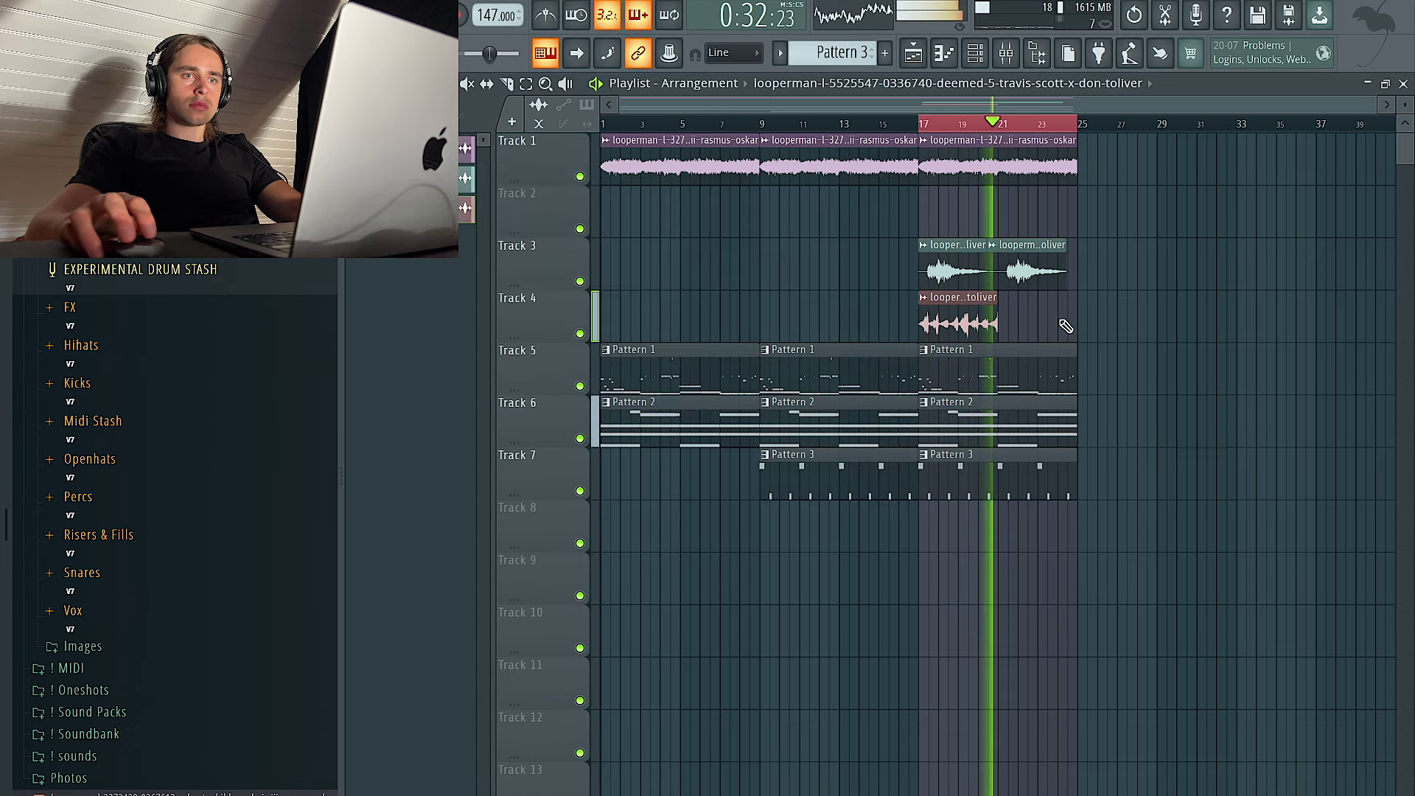
drag(1033, 327, 978, 324)
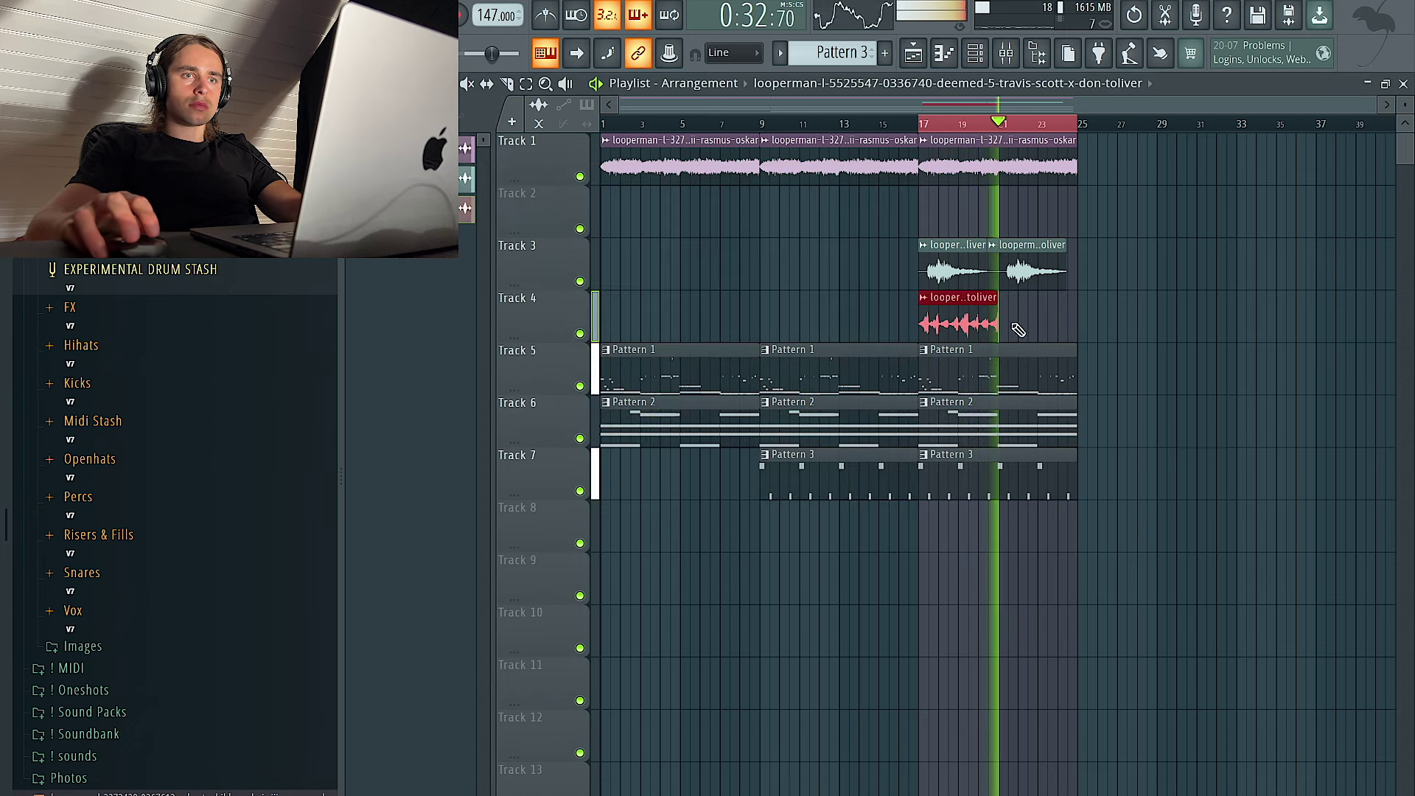
Make the Pattern 1 clip at bar 17 on Track 5 unique and duplicate the Deemed 5 clip on Track 4 to bar 21
click(923, 350)
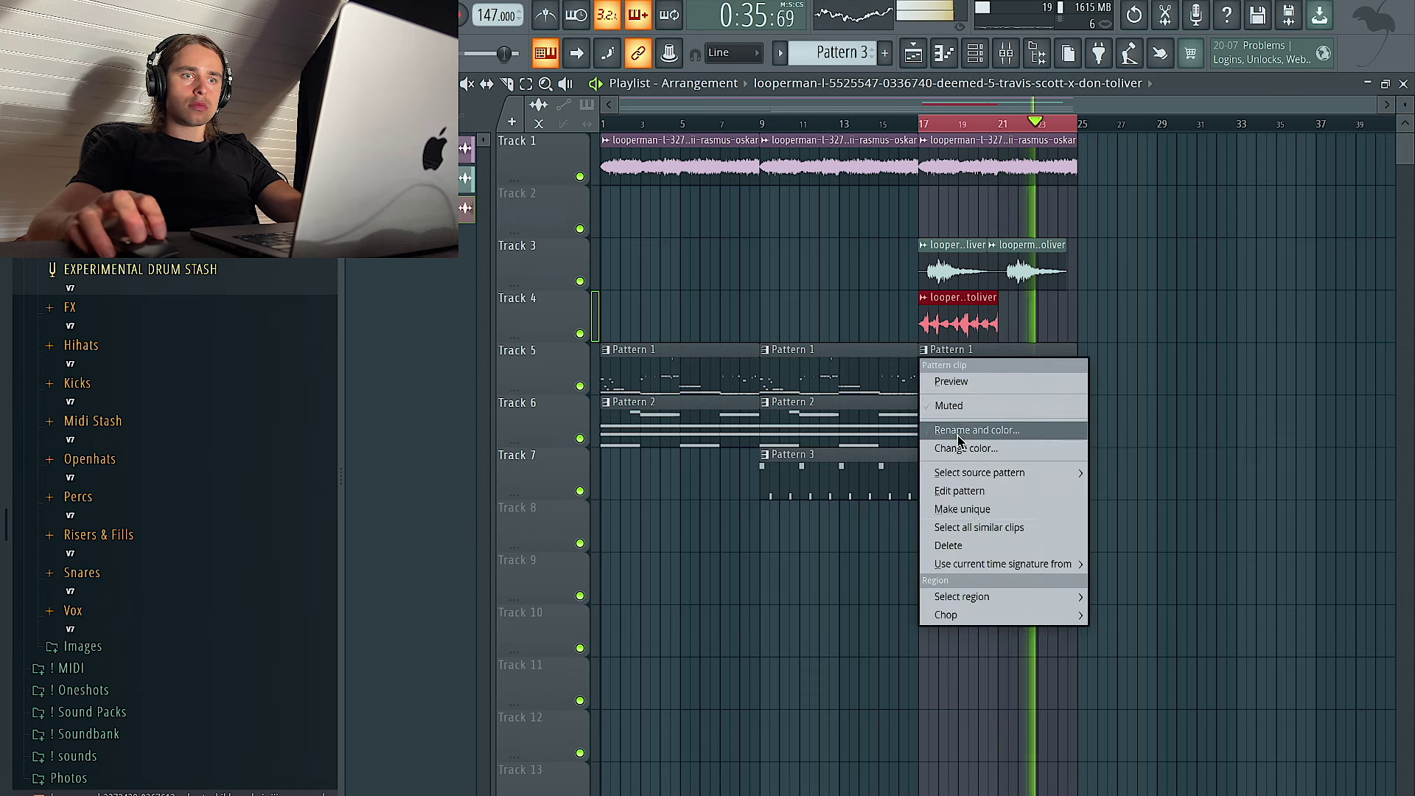
click(951, 515)
click(974, 53)
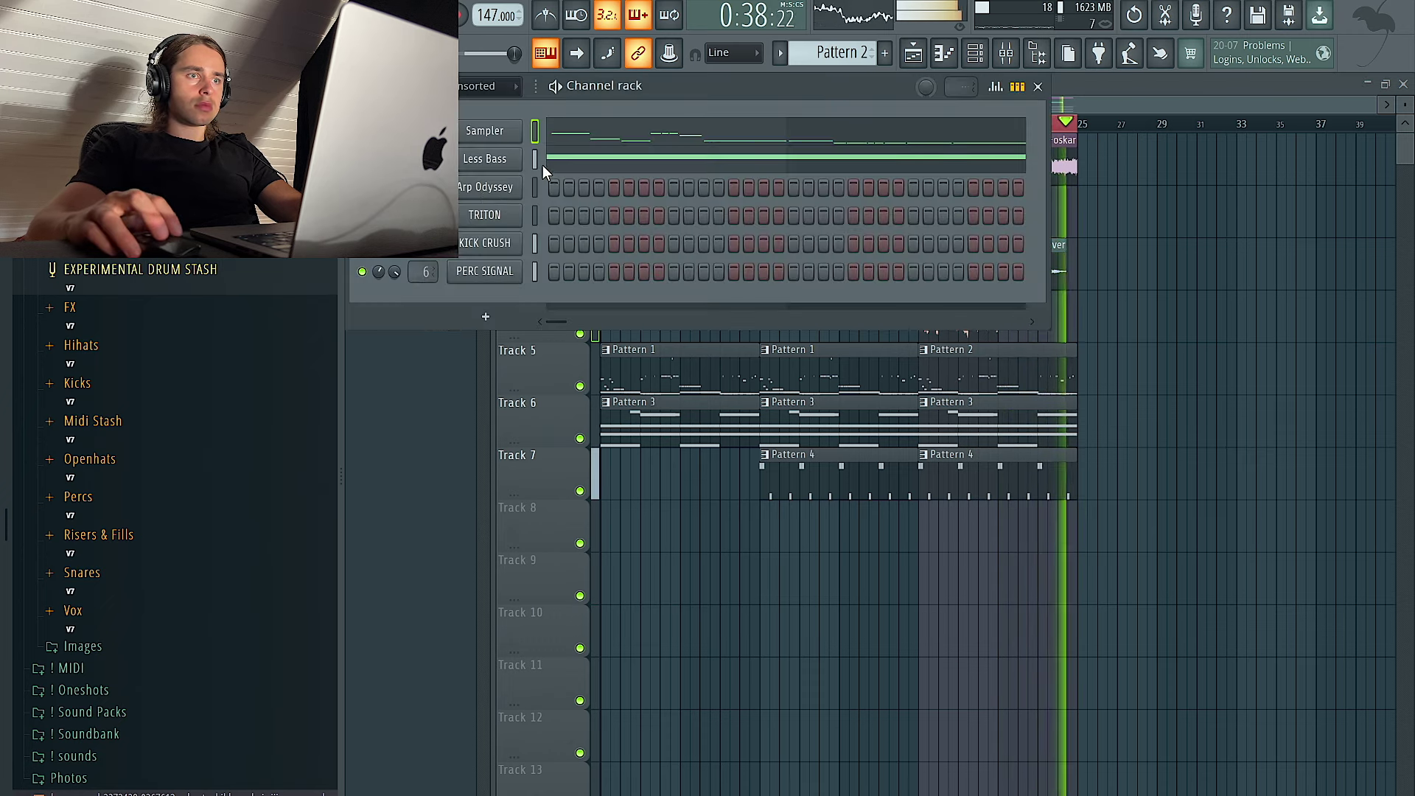
key(F6)
drag(1011, 317, 870, 320)
key(ctrl+b)
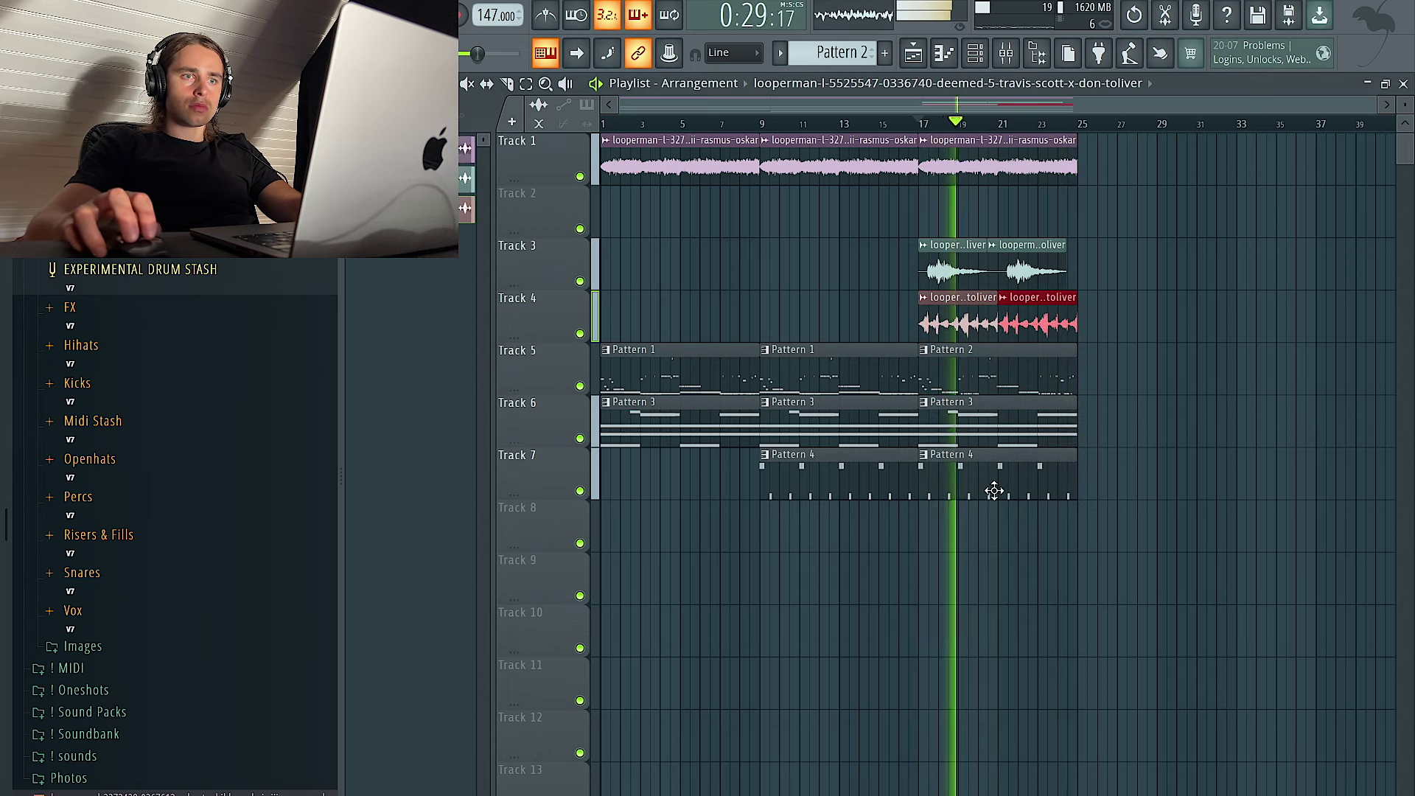
Make the Pattern 4 clip at bar 17 on Track 7 unique and delete its kick notes, keeping only the percussion
click(927, 457)
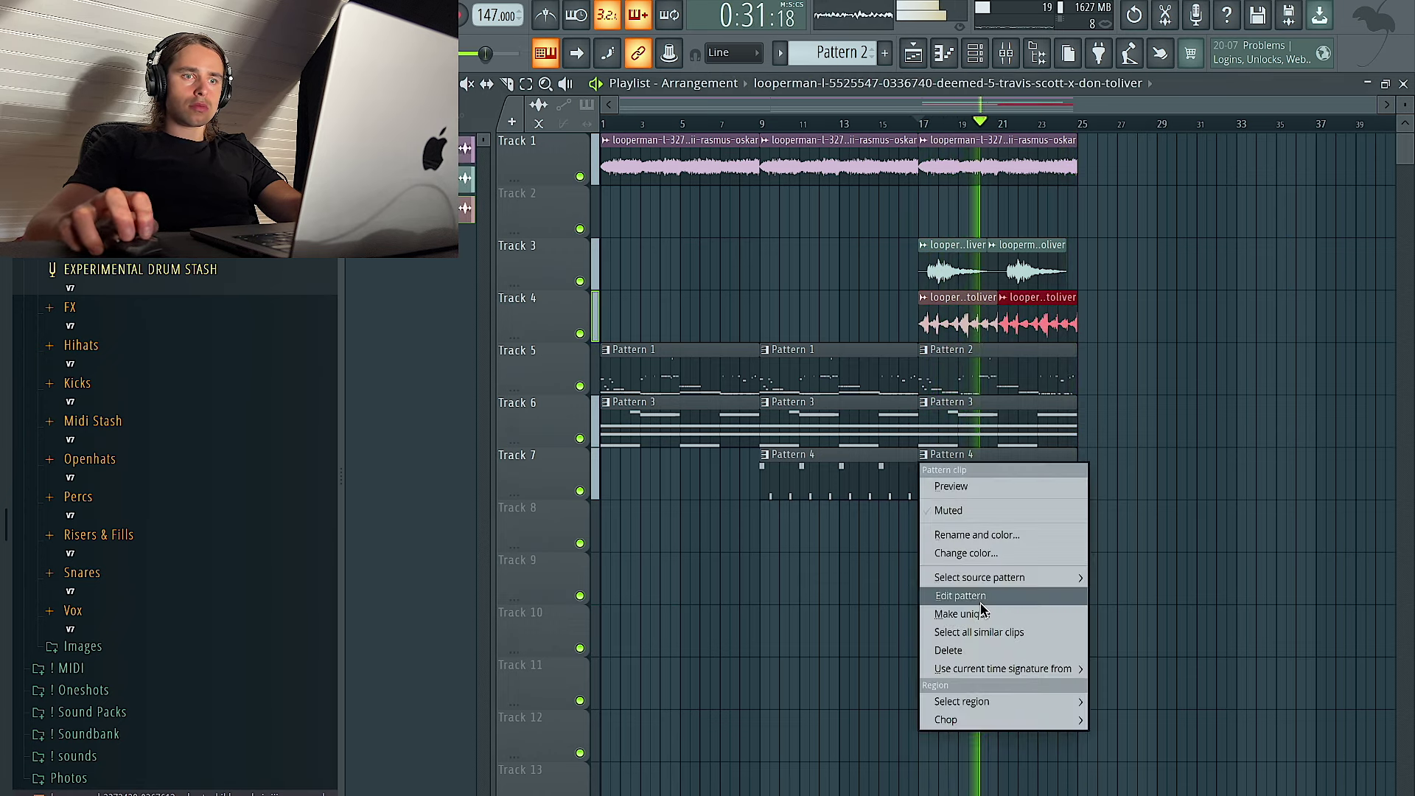
click(957, 613)
double_click(990, 466)
scroll(980, 494, left, 3)
drag(953, 559, 360, 499)
key(Delete)
click(913, 53)
Make the choir clip at bar 17 on Track 1 unique and shift its pitch with the pitch range at 12
scroll(1031, 247, right, 1)
drag(1038, 121, 886, 124)
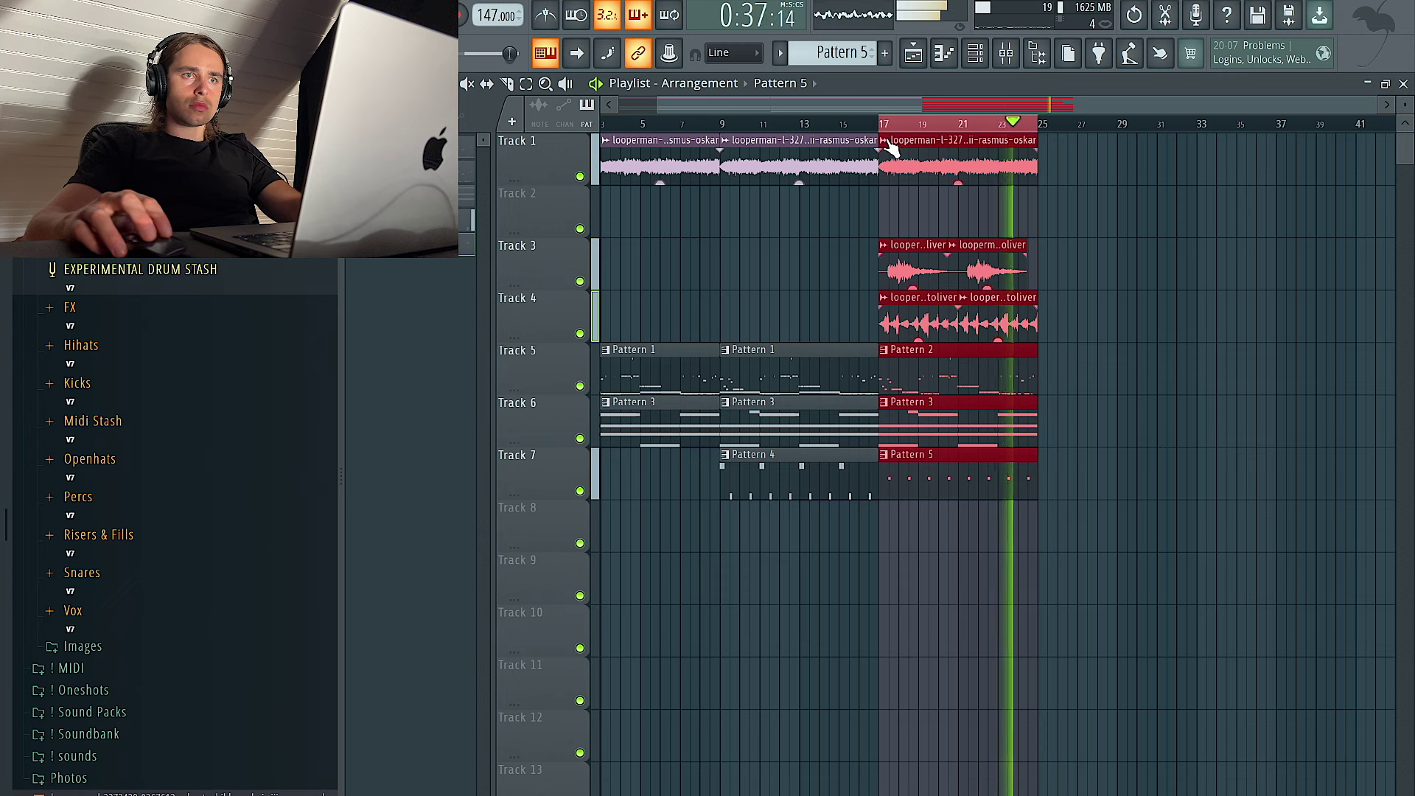
click(888, 140)
click(927, 319)
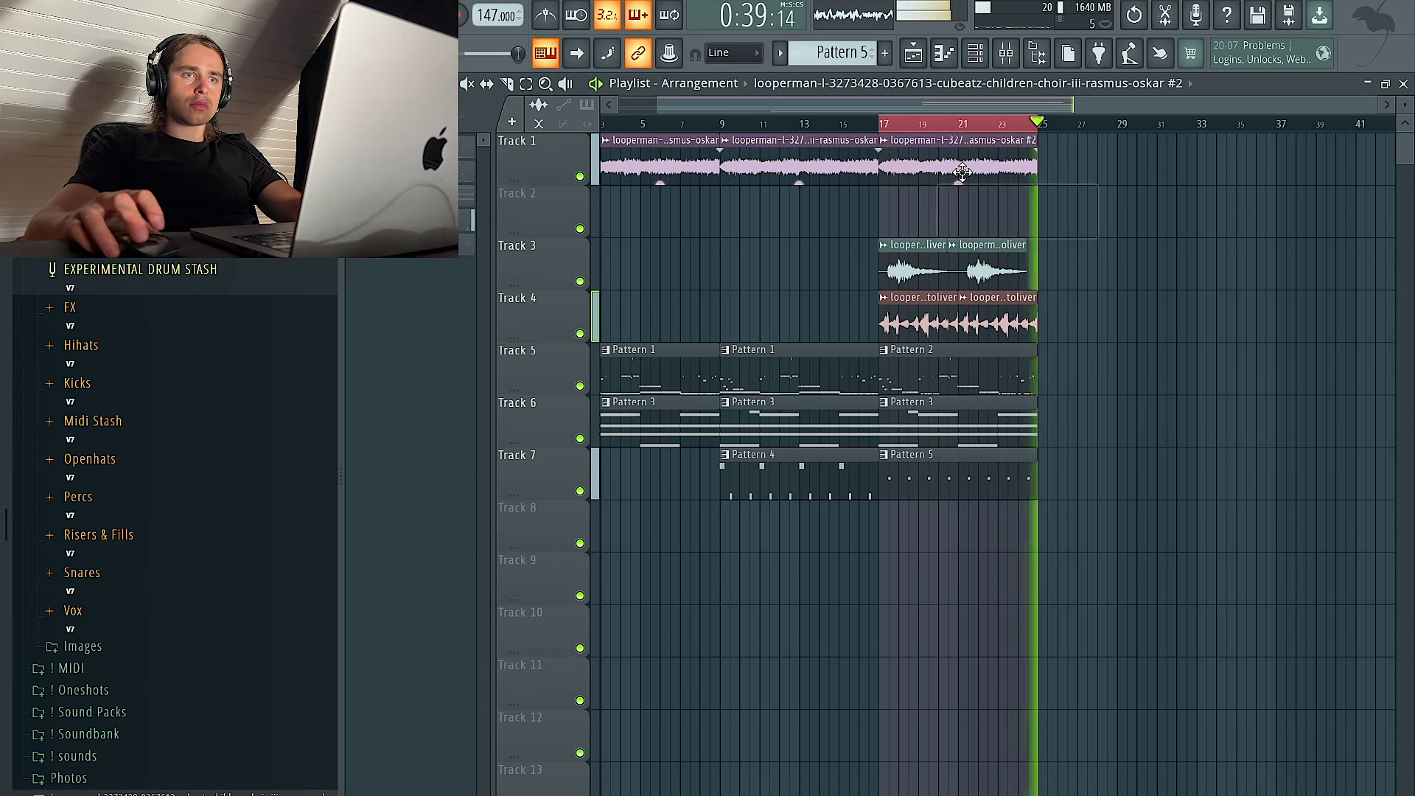
double_click(939, 170)
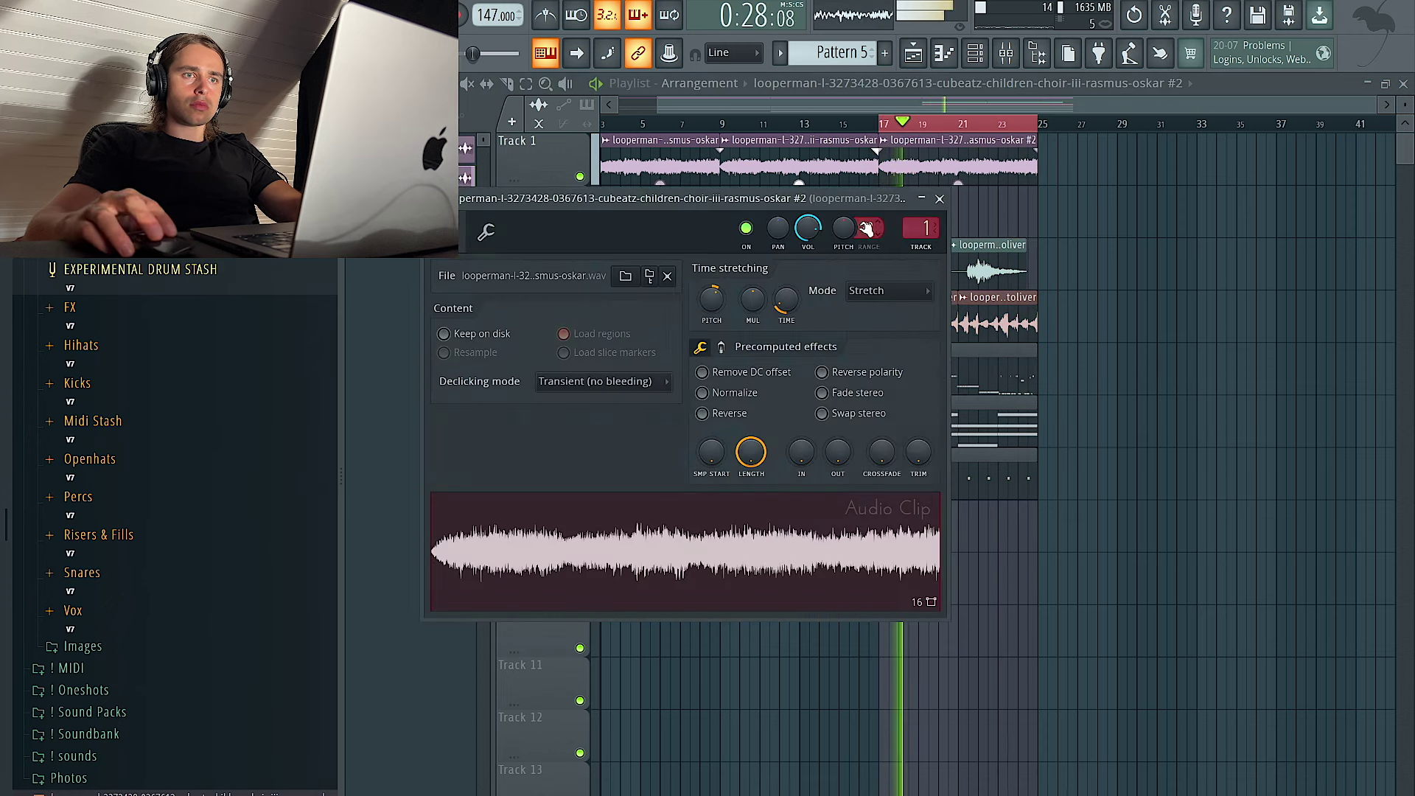
right_click(1275, 273)
Inspect the sample settings of the Deemed 5 clip and the Dark Dreams 3 clip
double_click(989, 318)
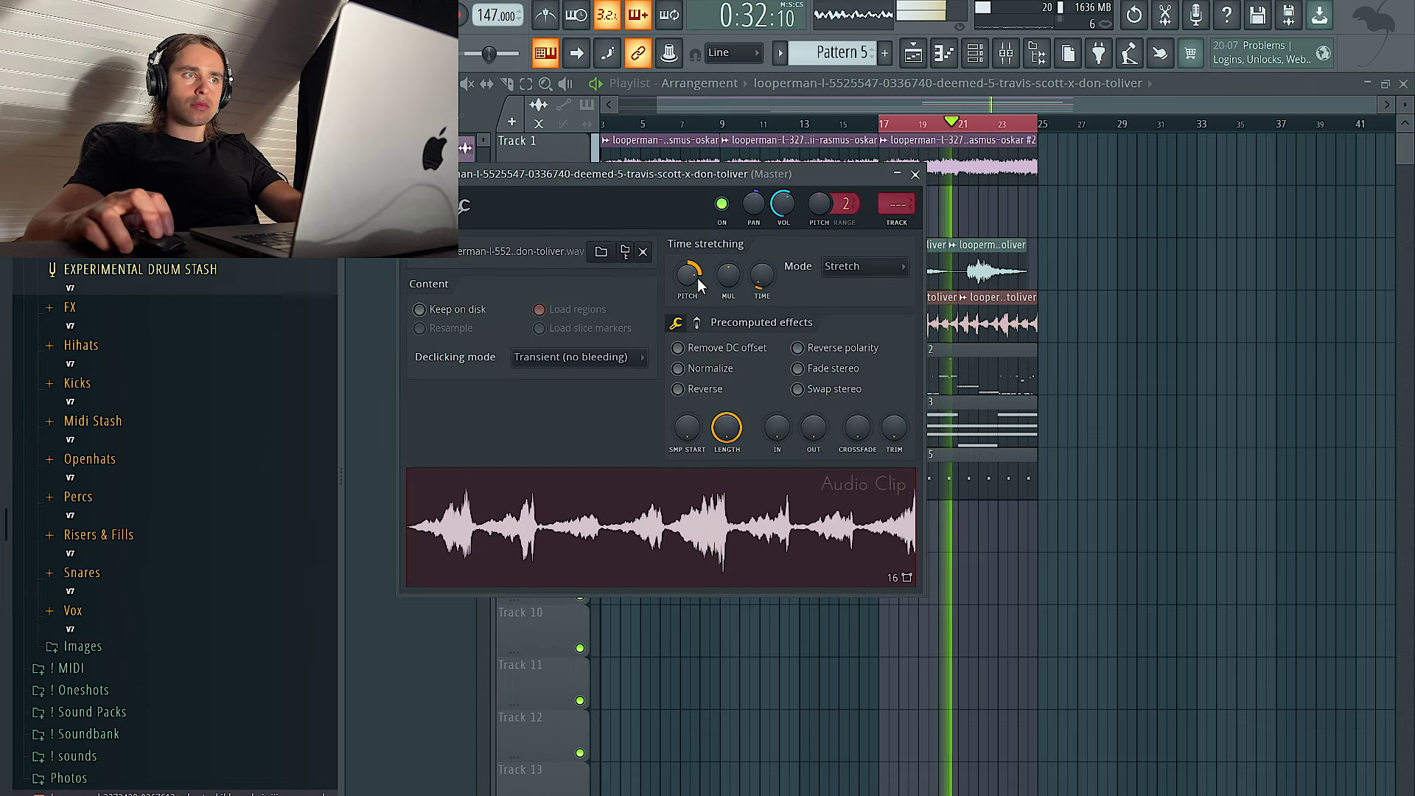
right_click(1196, 306)
double_click(916, 274)
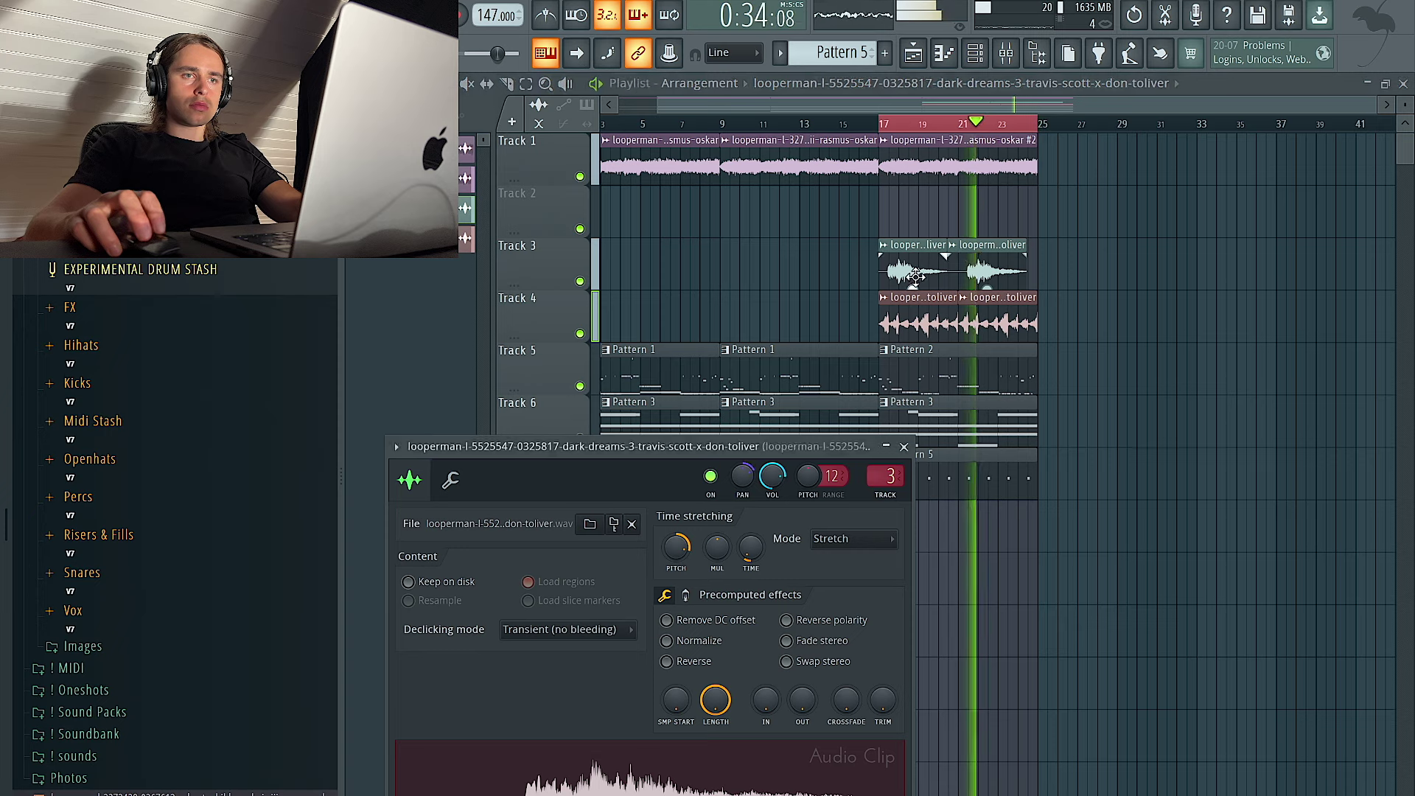
right_click(1187, 307)
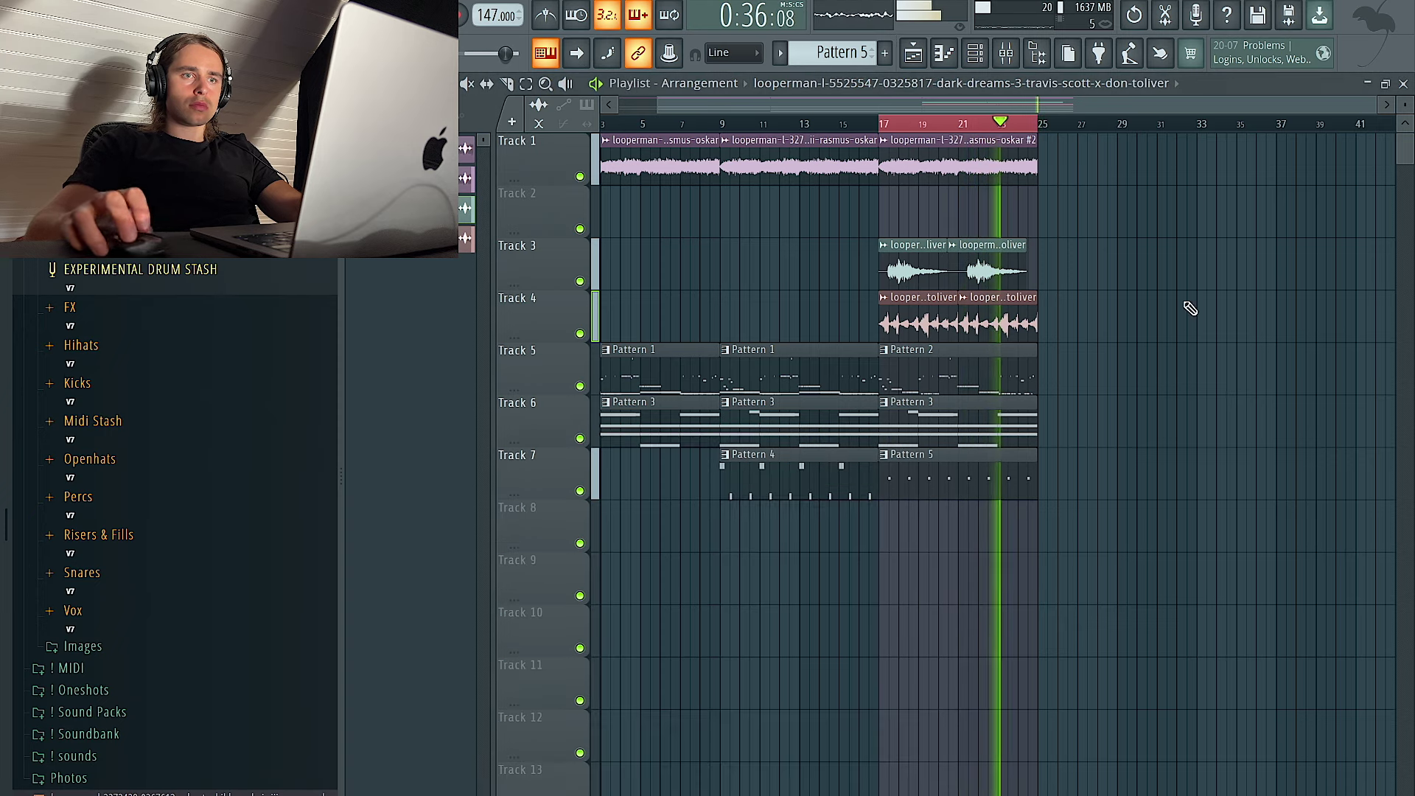
Check the loop listings on Looperman in the browser, return to FL Studio and shift the Deemed 5 clip's pitch with a range of 12
double_click(990, 318)
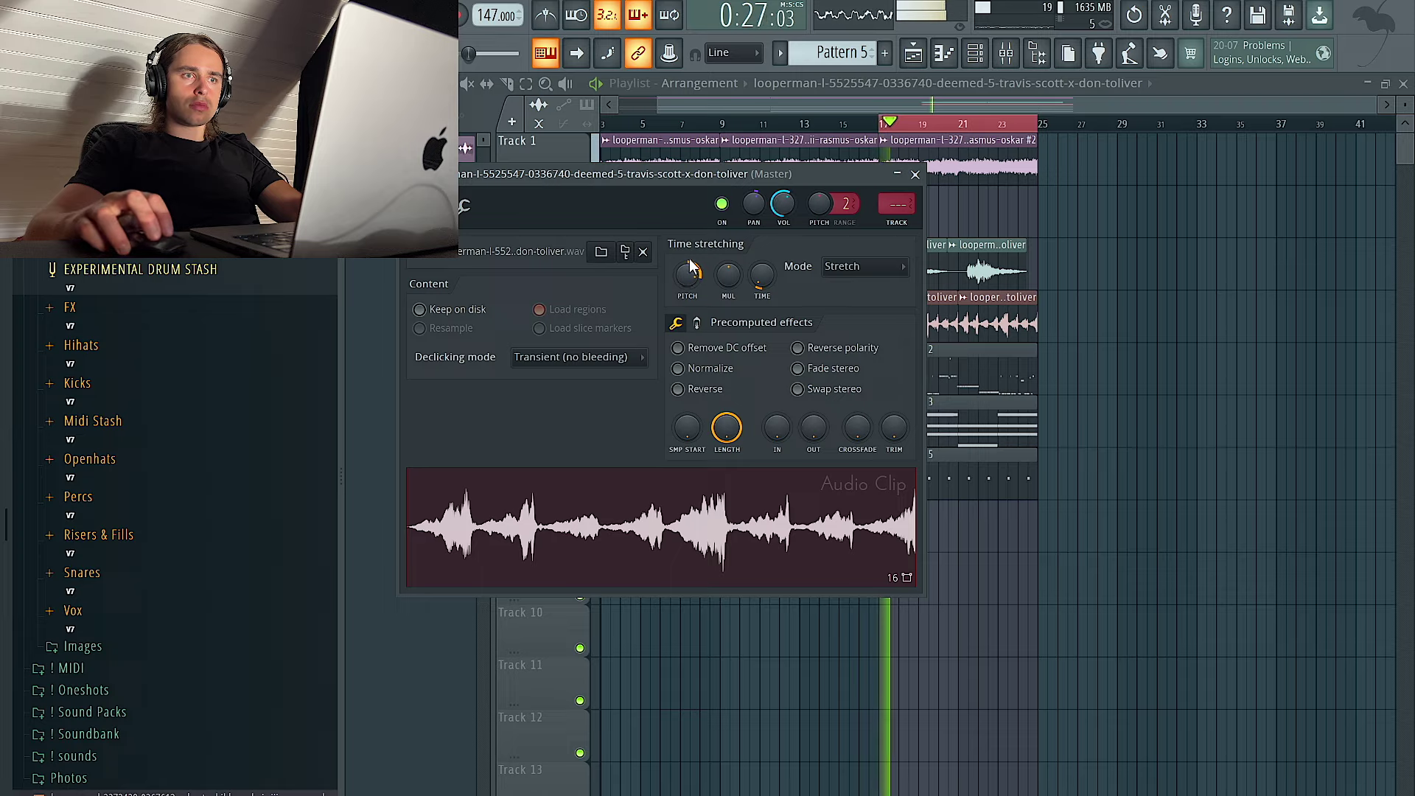
key(ctrl+Left)
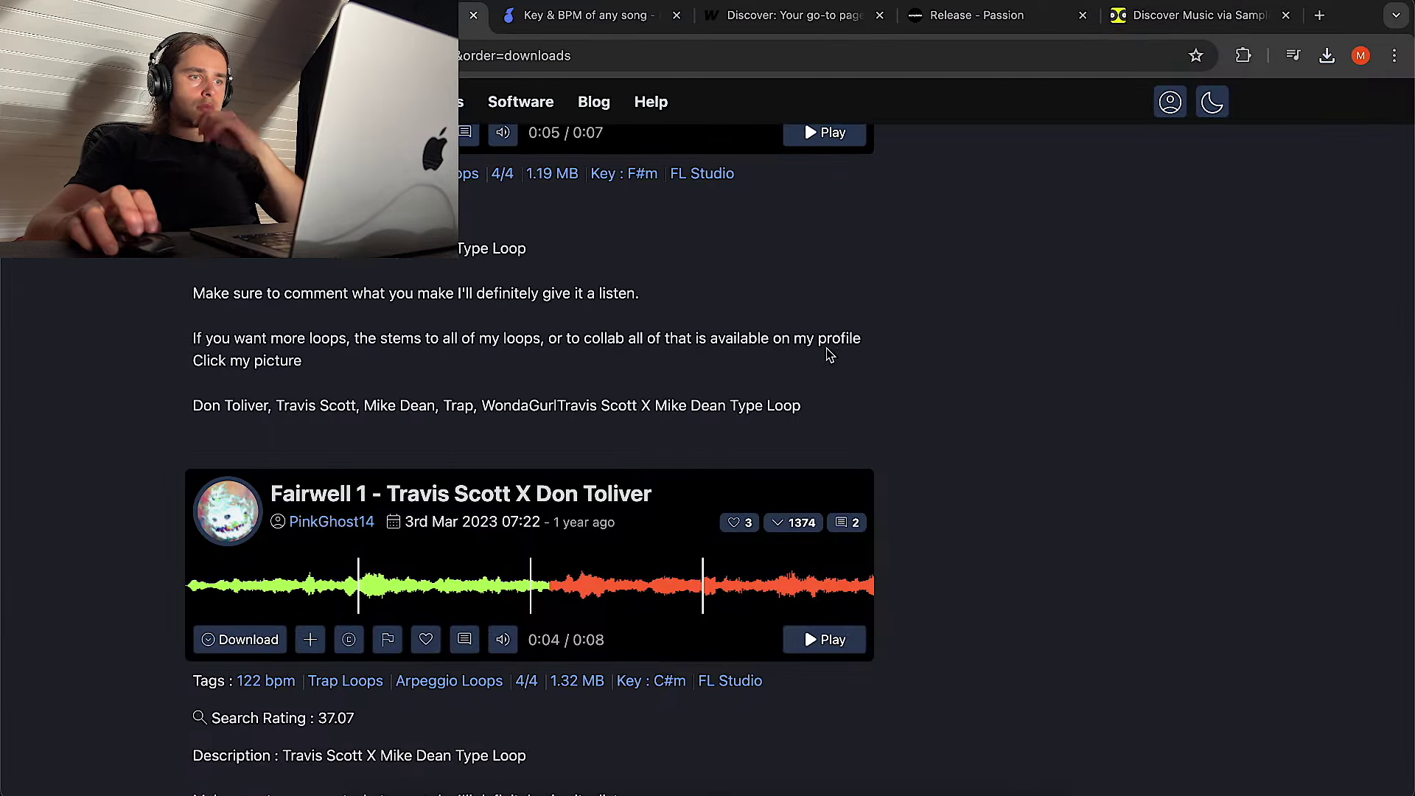
scroll(843, 336, up, 2)
scroll(860, 346, up, 10)
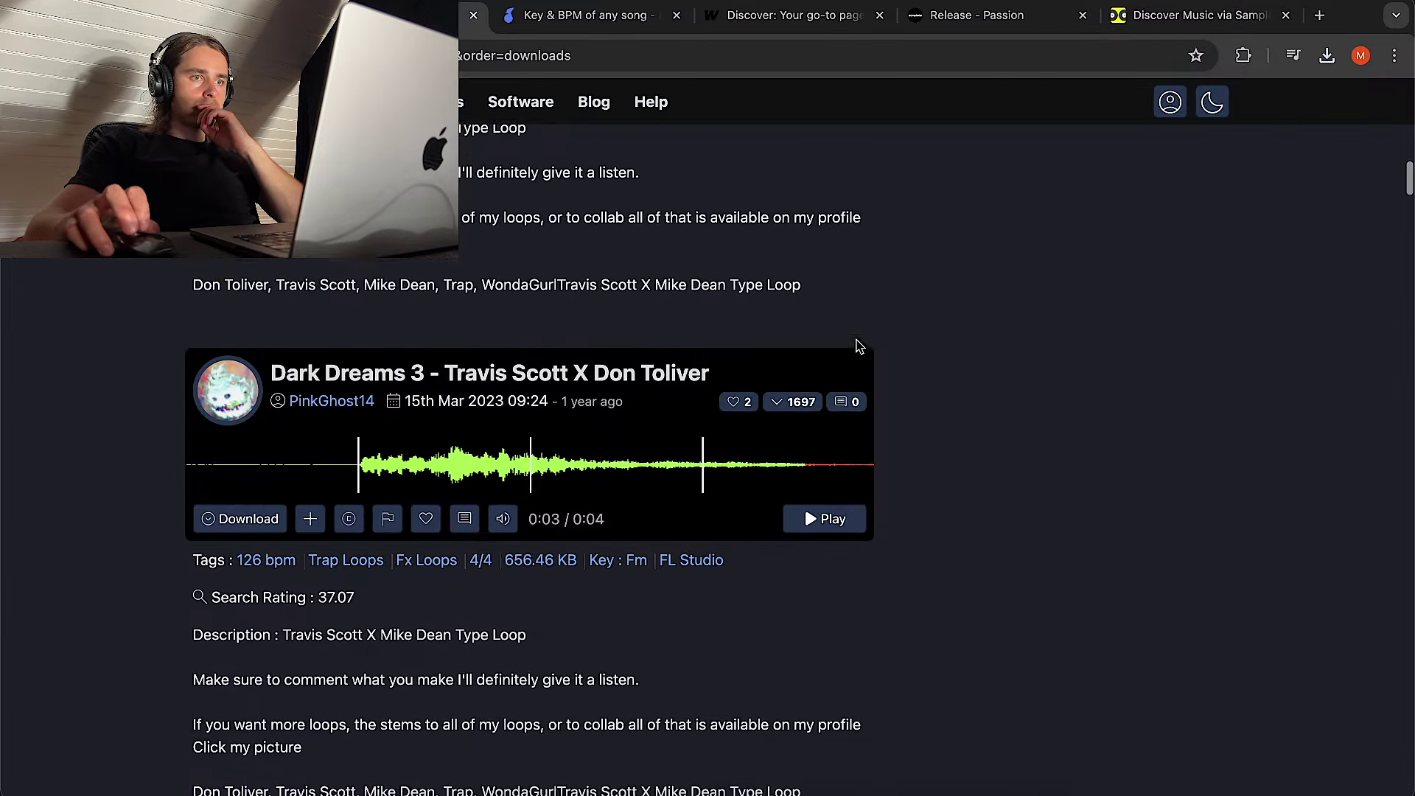
scroll(860, 346, down, 1)
key(ctrl+Right)
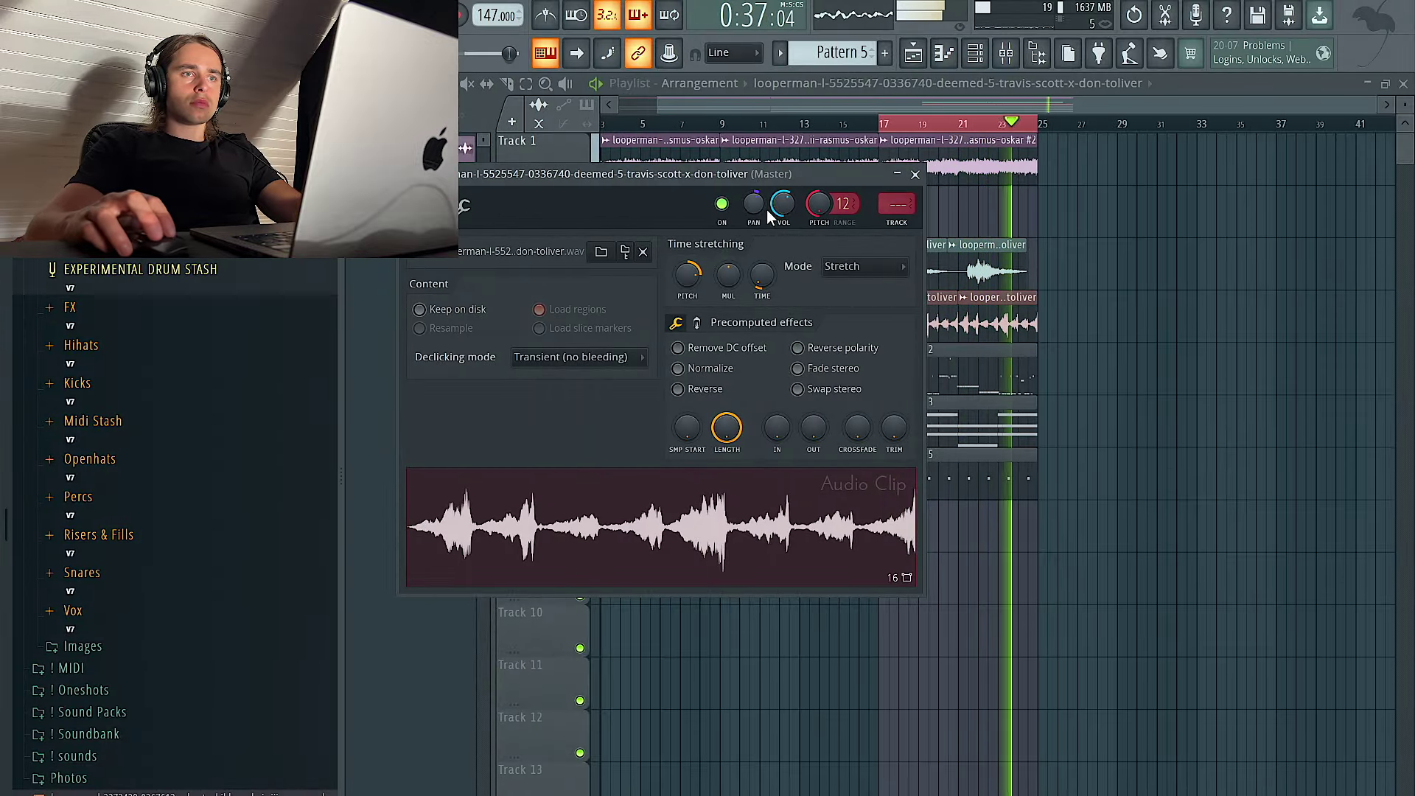
Route the Deemed 5 clip to mixer insert 7 and load Fruity Parametric EQ 2 in its slot 1
click(893, 208)
click(1263, 346)
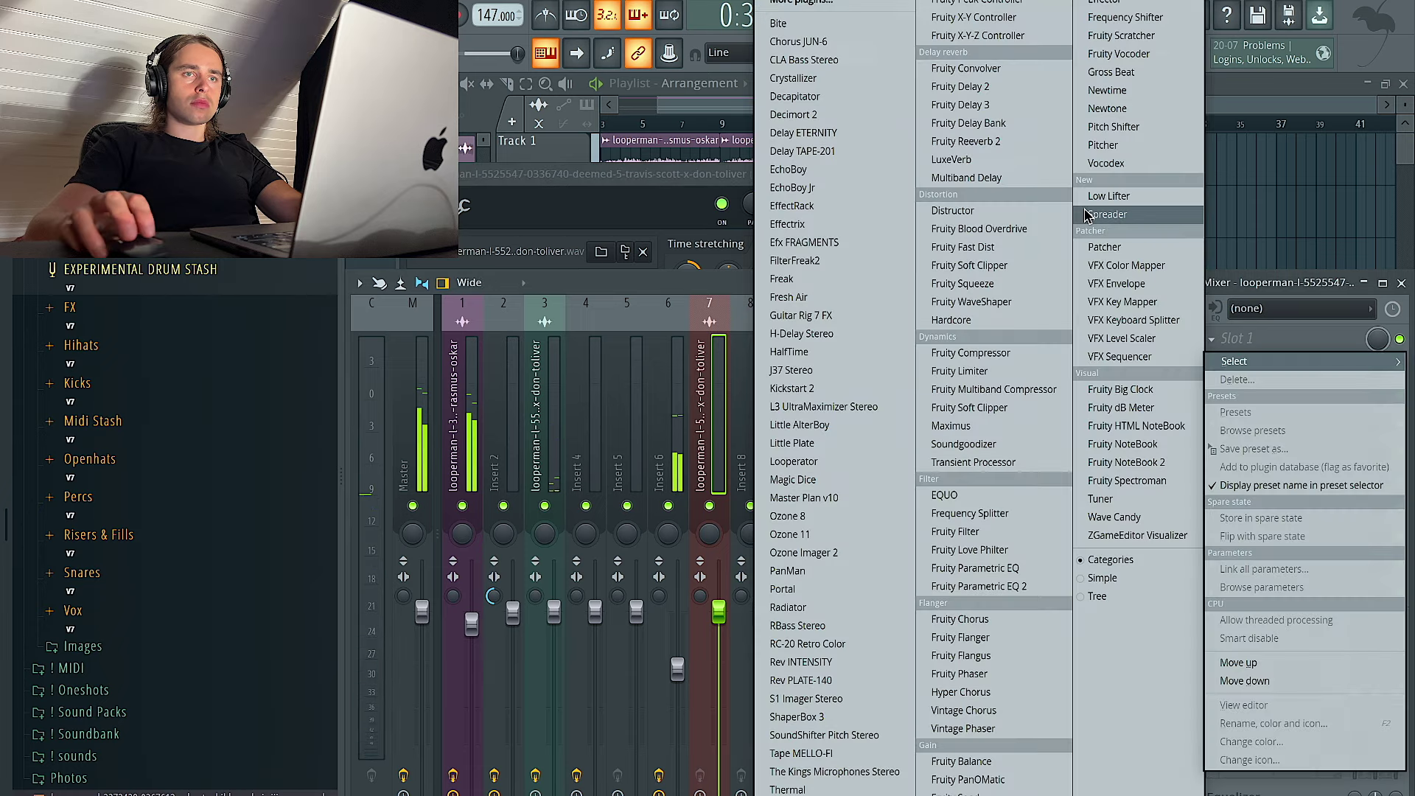
click(976, 586)
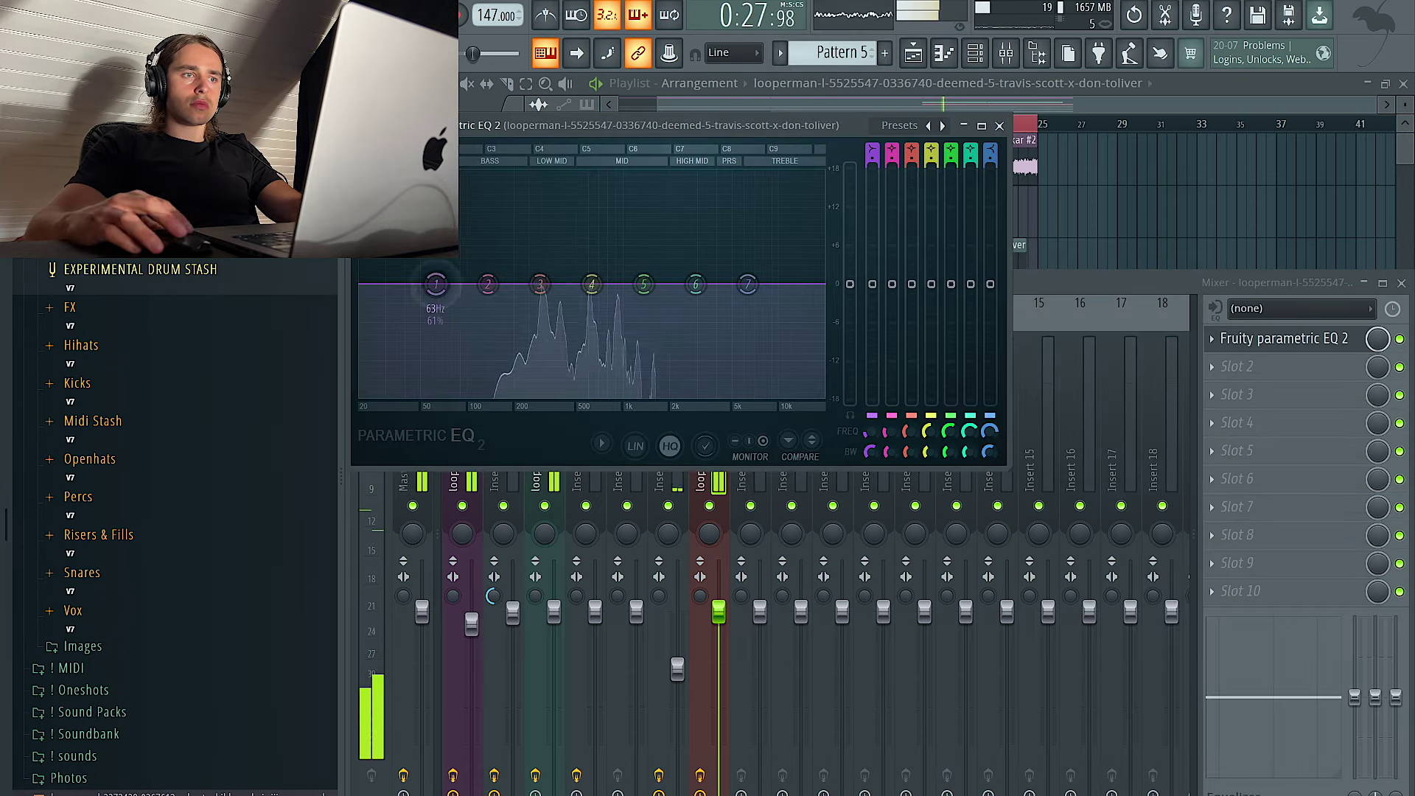
Pull down the lowest band of the Deemed 5 equalizer and adjust the panning of insert 7
drag(437, 283, 465, 396)
drag(591, 284, 592, 288)
click(709, 547)
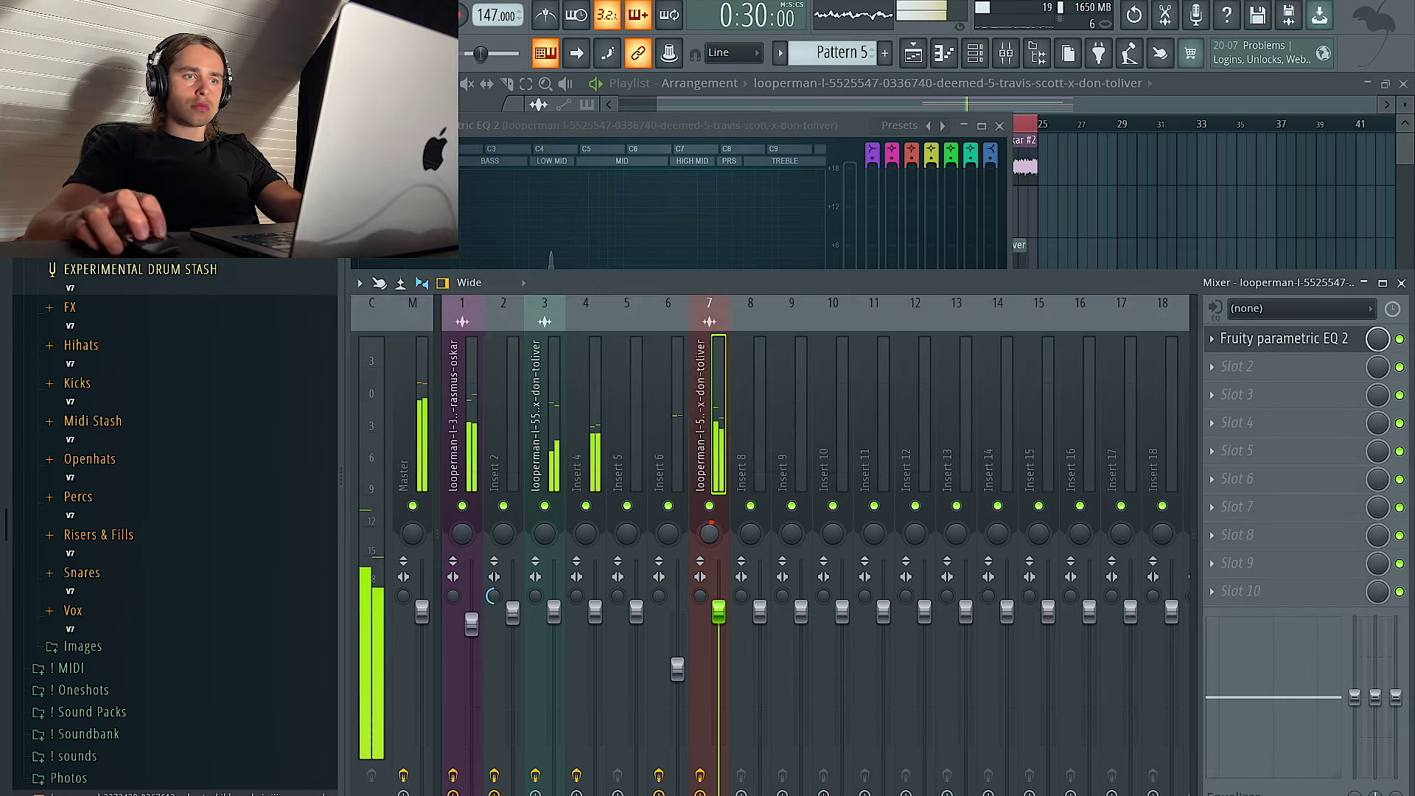
Load a low- and high-cut preset in the Parametric EQ 2 on choir insert 1 and raise the low cut to just above 100 Hz
click(492, 436)
click(468, 428)
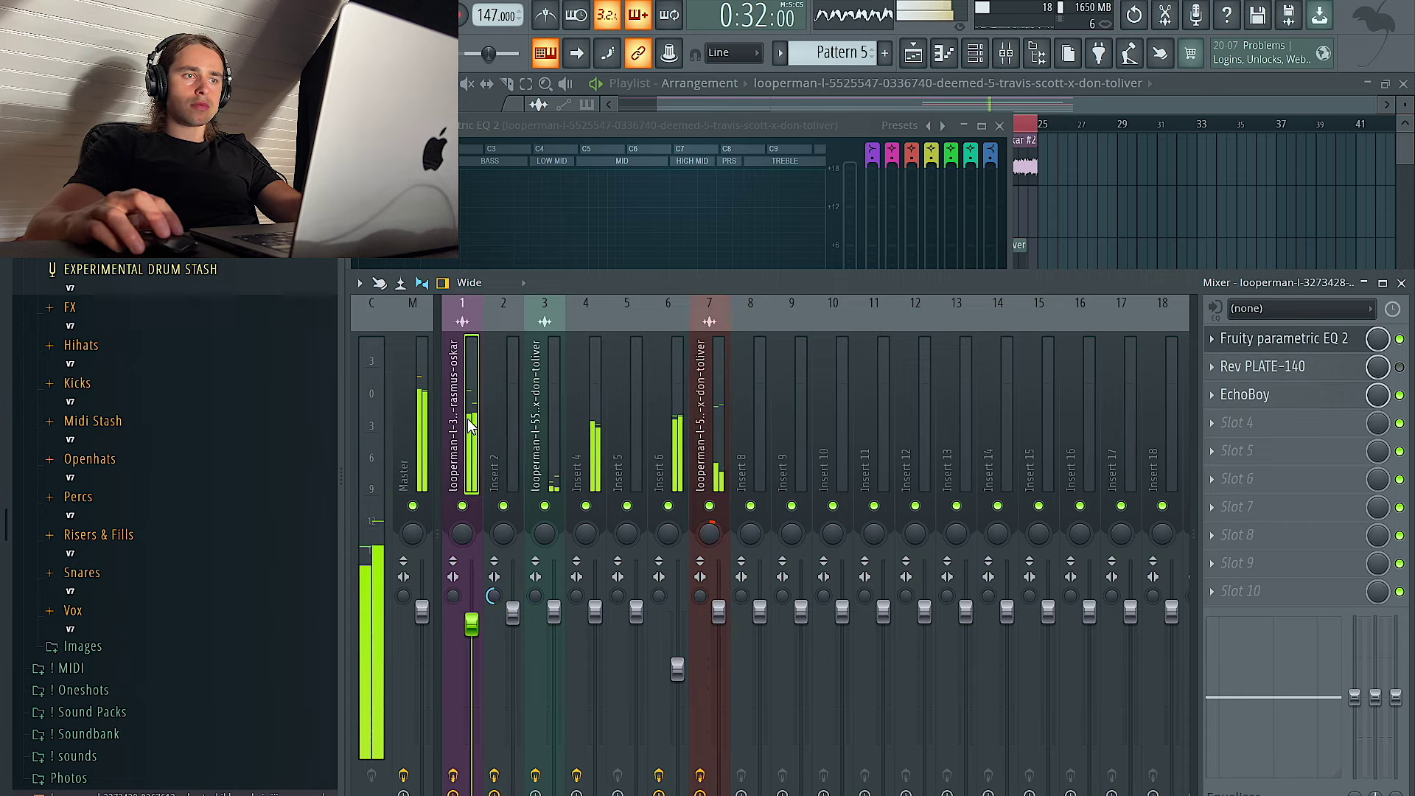
click(1294, 347)
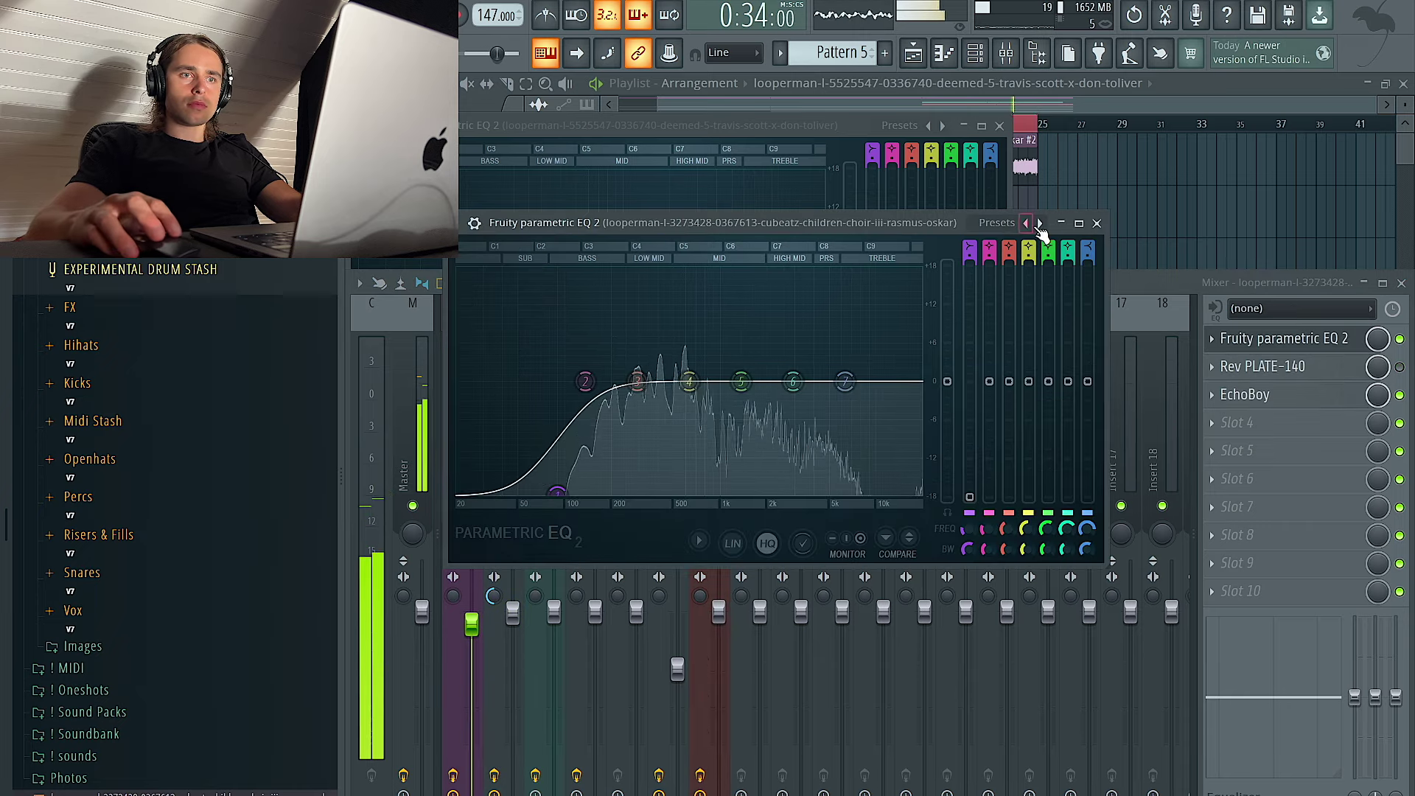
drag(457, 381, 594, 381)
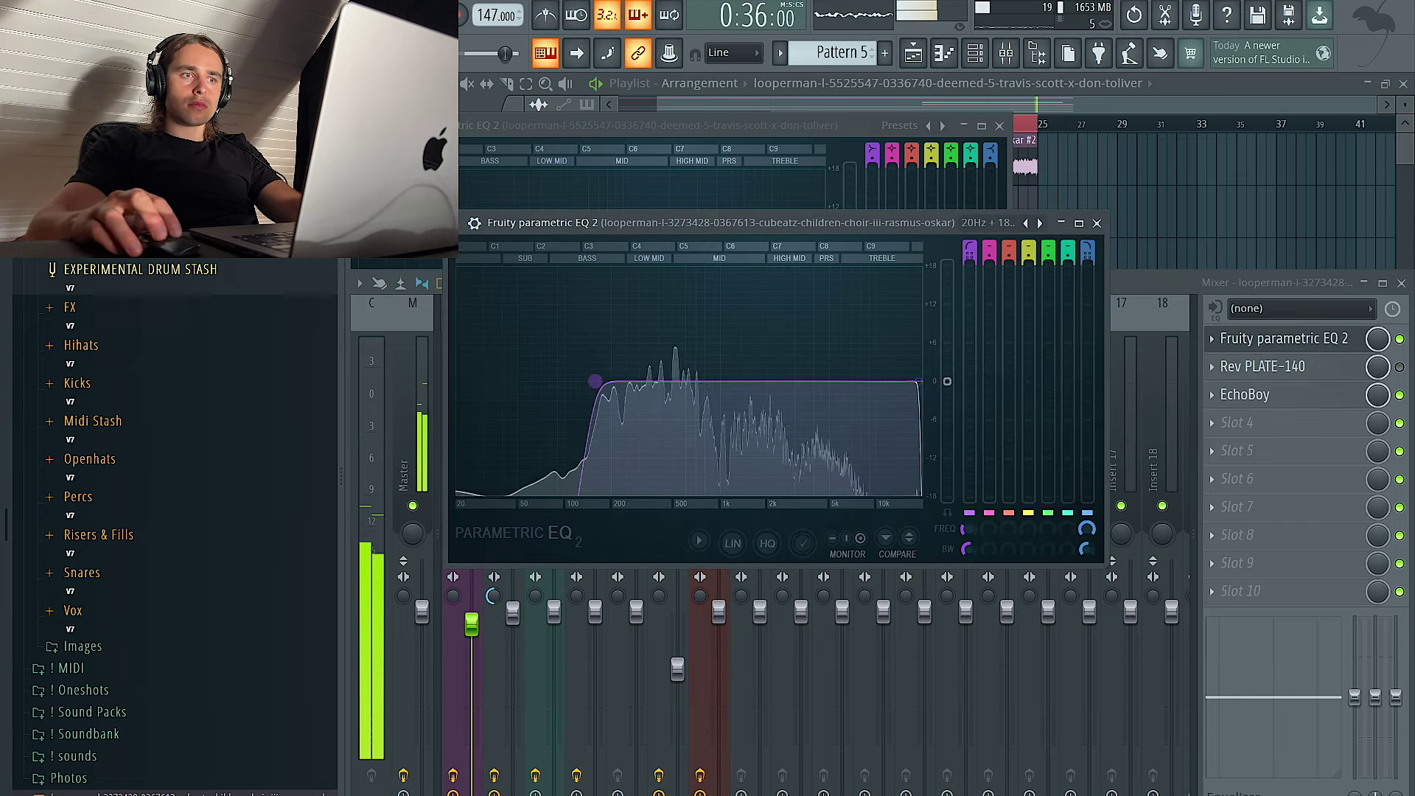
click(1197, 221)
Make the choir clip at bar 17 on Track 1 unique again and route it to mixer insert 8
right_click(894, 152)
click(930, 298)
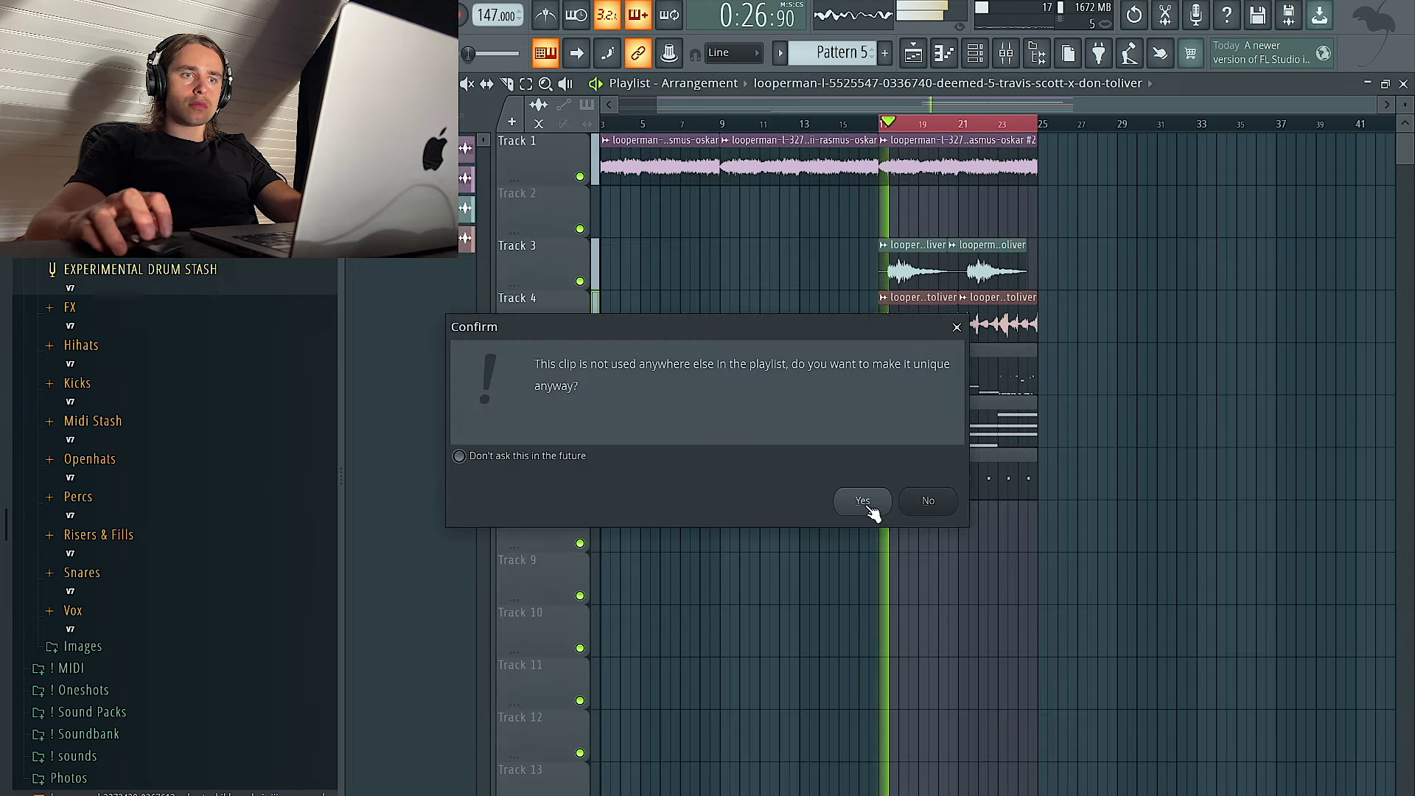
click(863, 501)
double_click(943, 164)
click(950, 273)
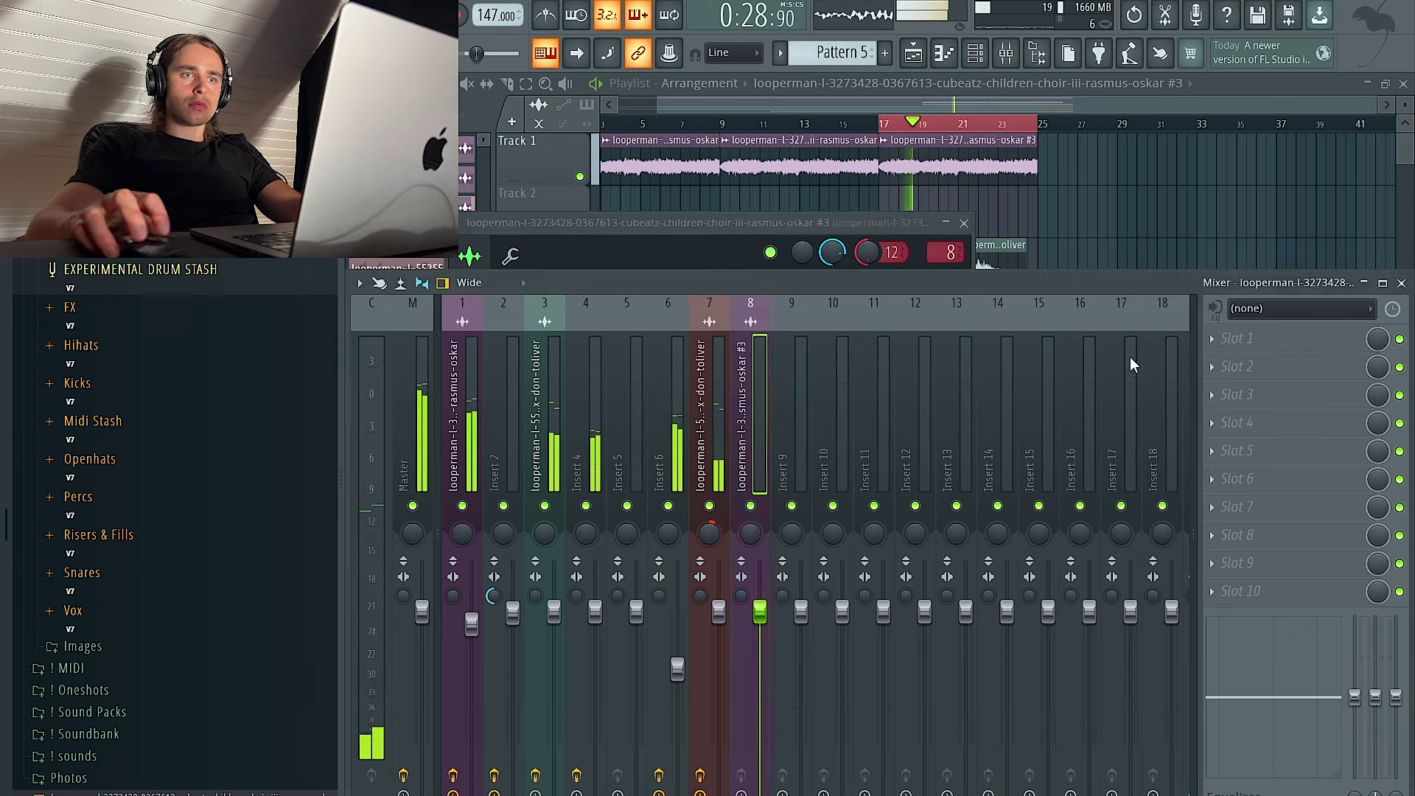
Add Fruity Love Philter in slot 2 of insert 8 and load the Simple triangle lowpass LFO preset
click(1212, 367)
click(975, 550)
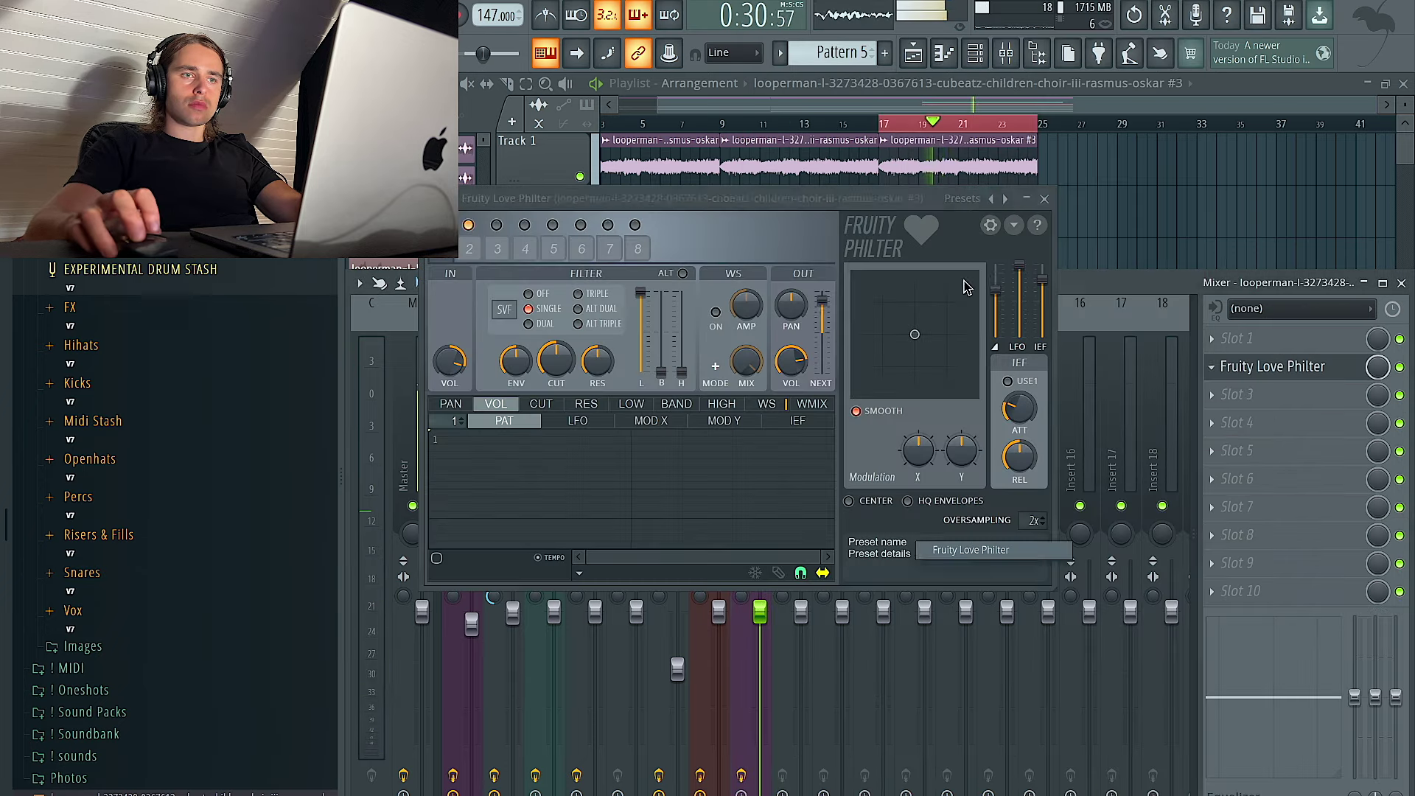
click(1003, 200)
click(1081, 215)
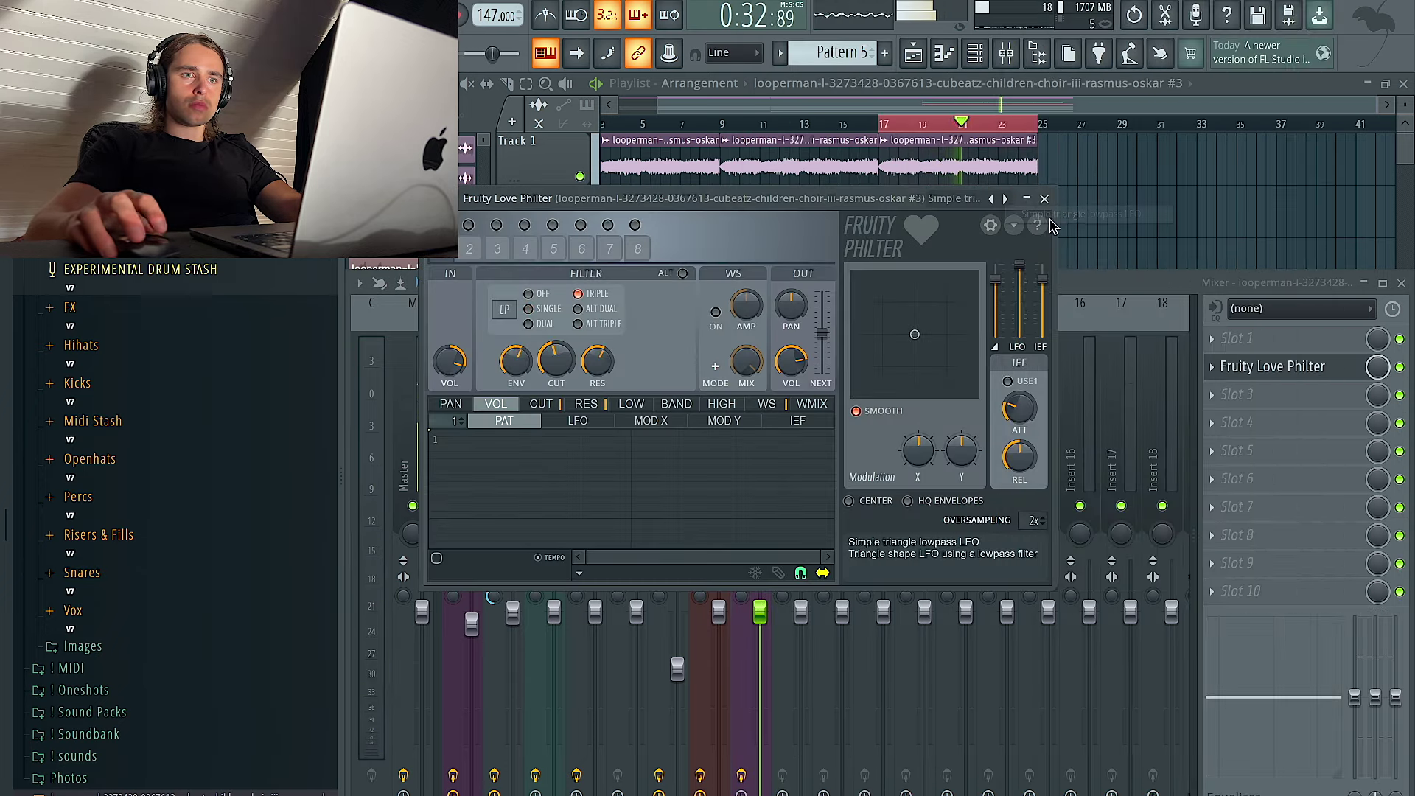
click(1045, 199)
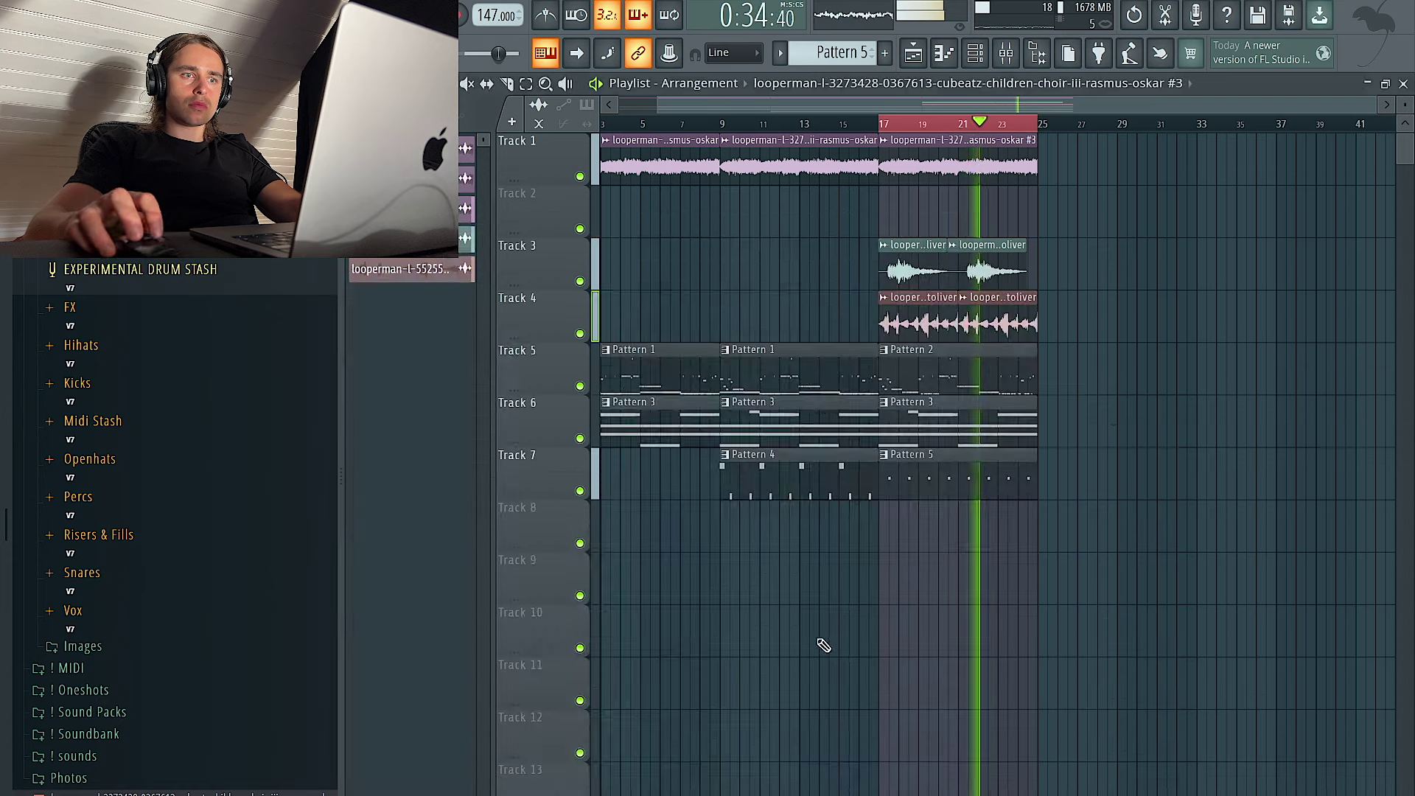
Add Fruity Parametric EQ 2 in slot 3 of insert 8, cut the lows to just above 100 Hz, and lower the insert's fader
click(1005, 53)
click(1246, 395)
click(978, 586)
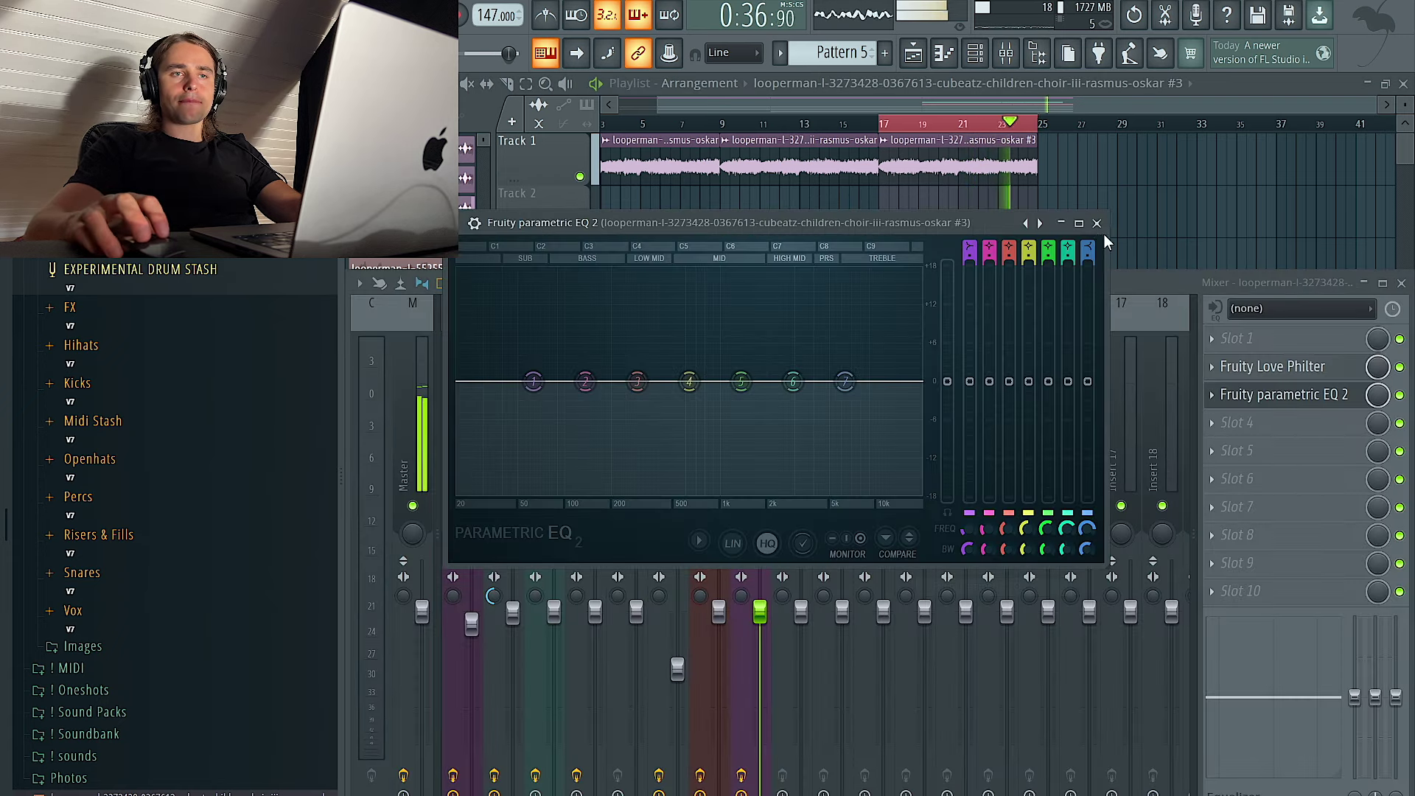
click(1038, 223)
click(1038, 223)
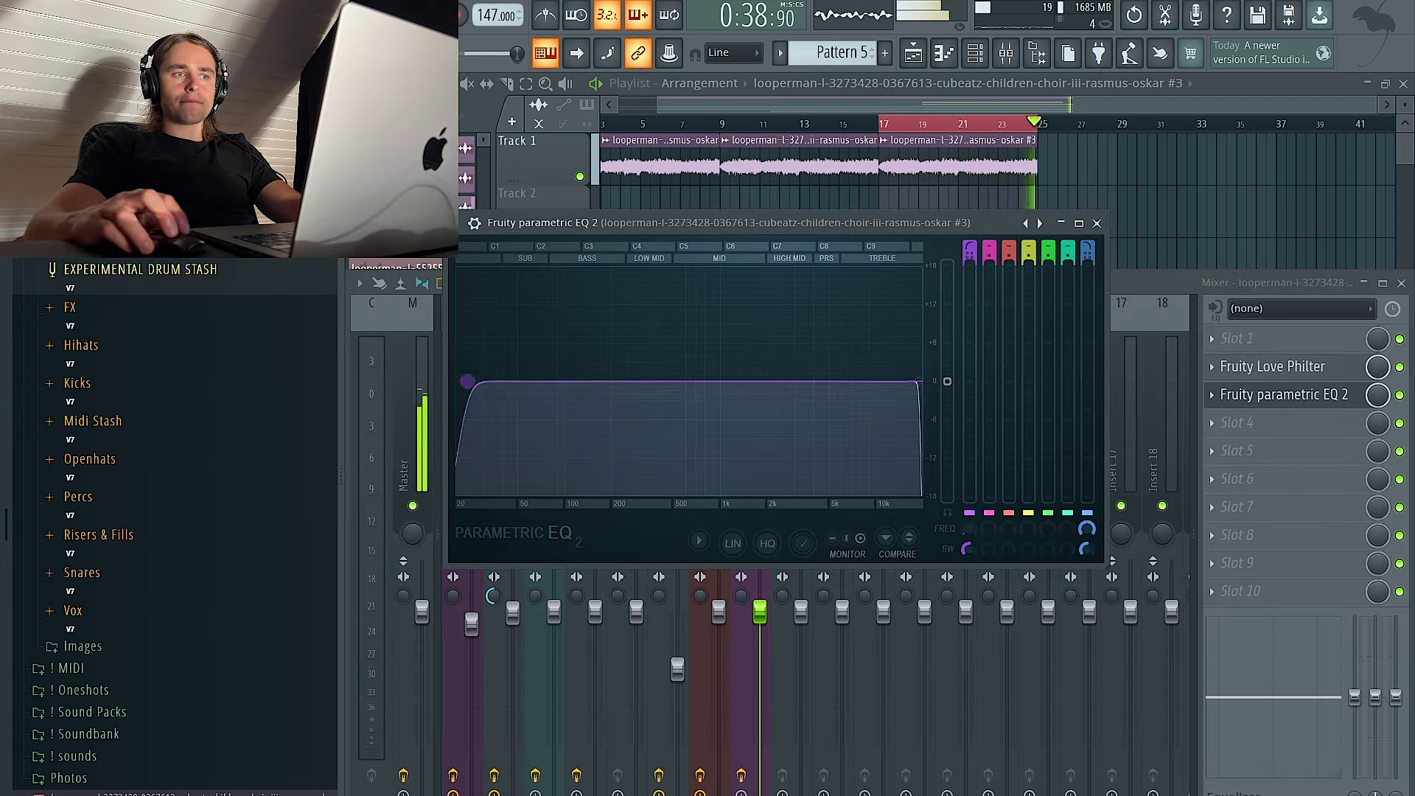
drag(467, 381, 586, 381)
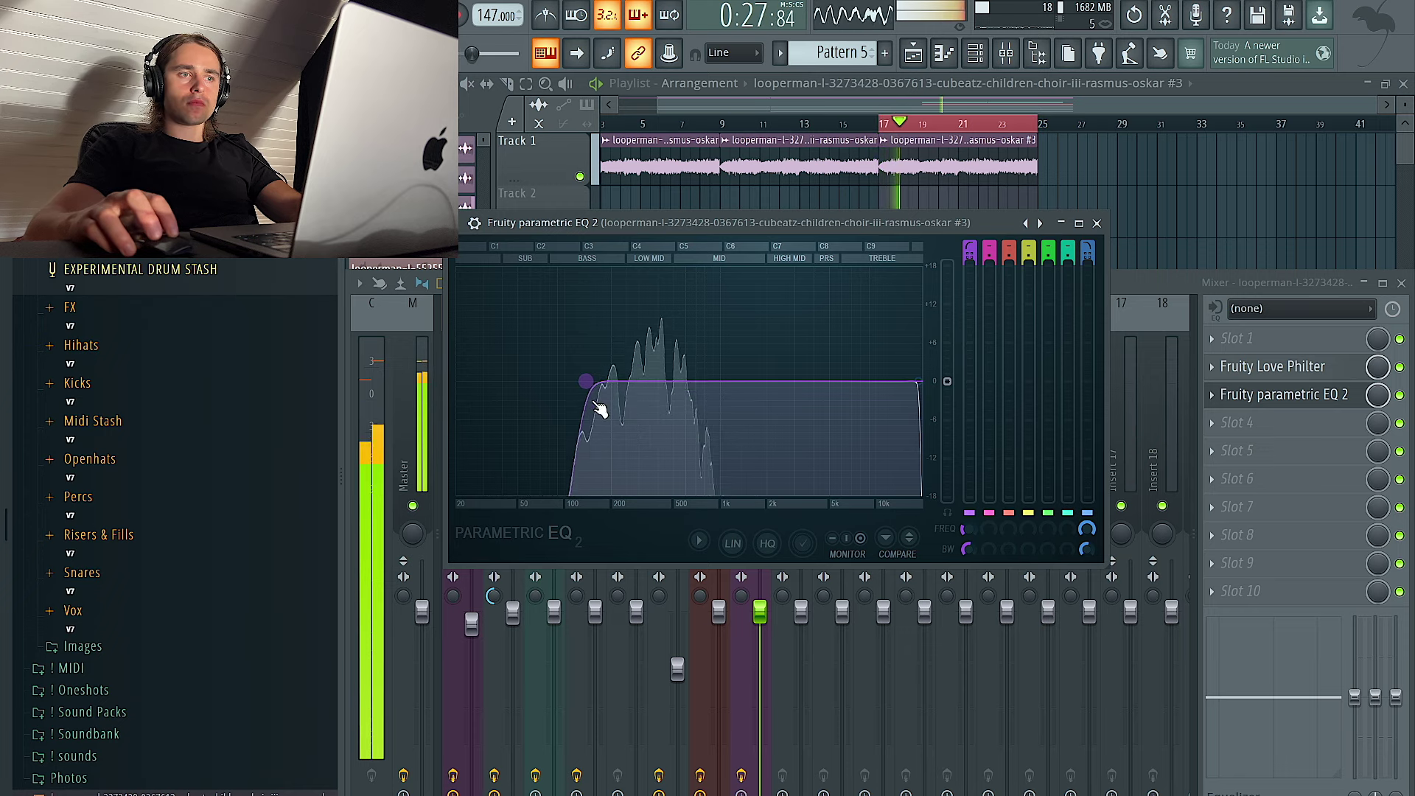
drag(760, 611, 760, 686)
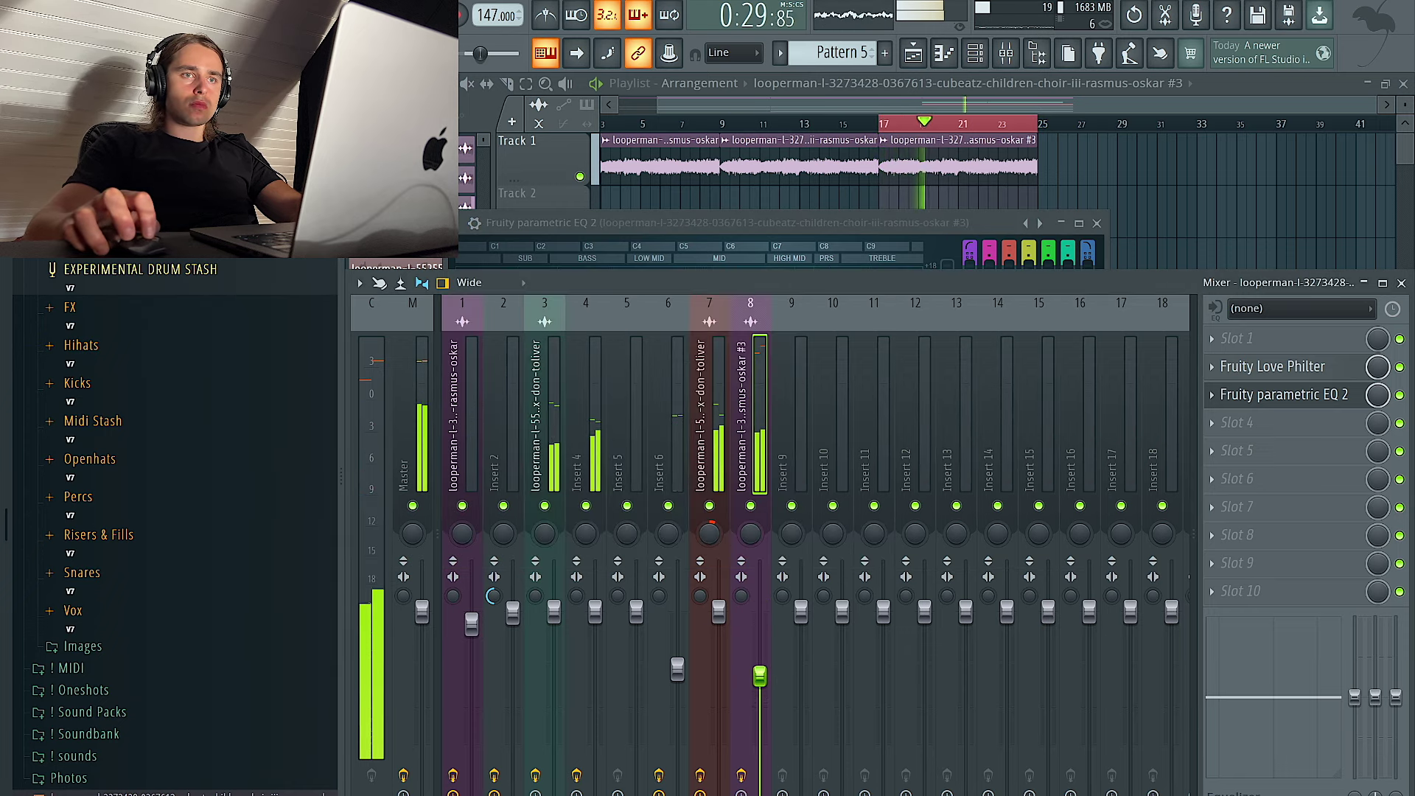
right_click(1235, 234)
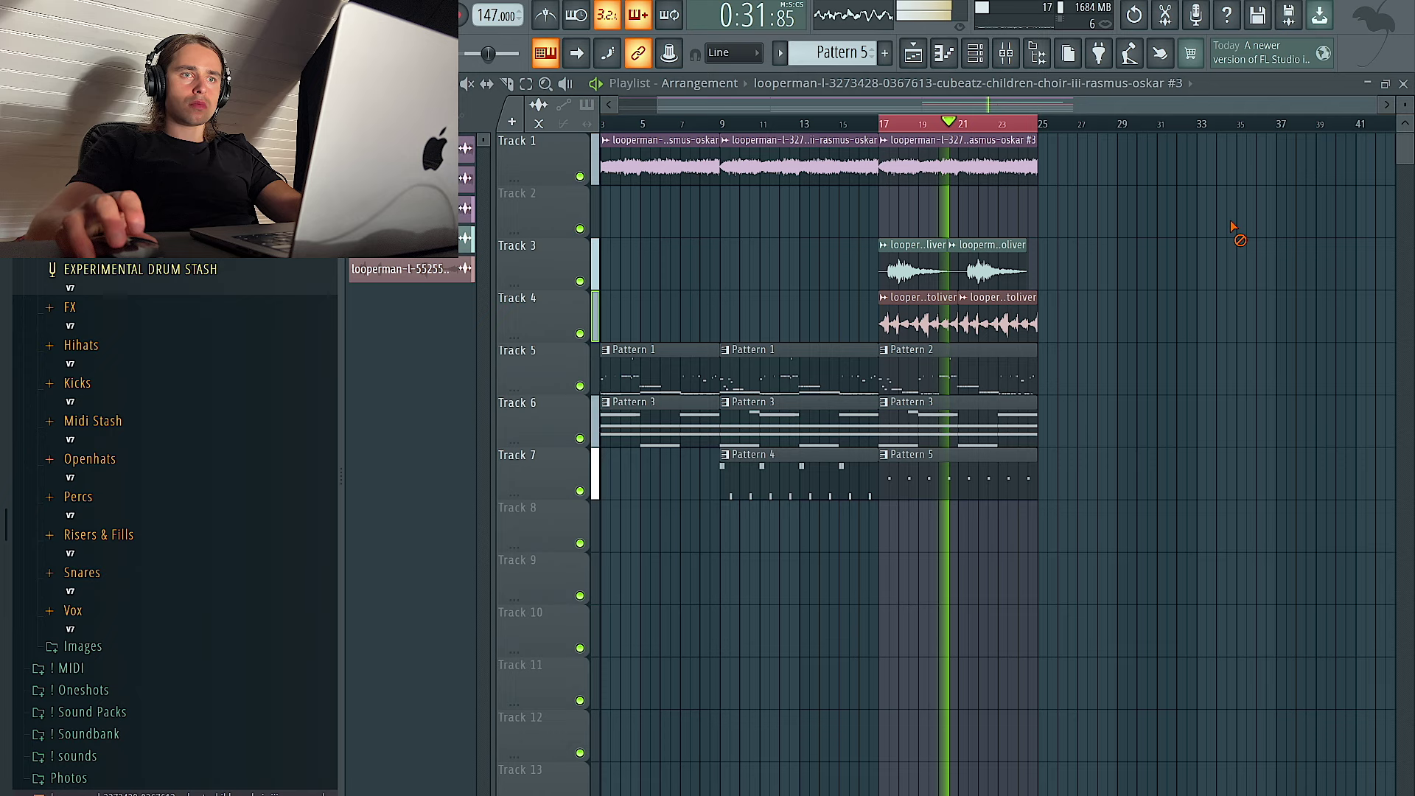
Delete the Pattern 3 clip at bar 17 on Track 6 and remove every second percussion note in Pattern 5
right_click(1017, 435)
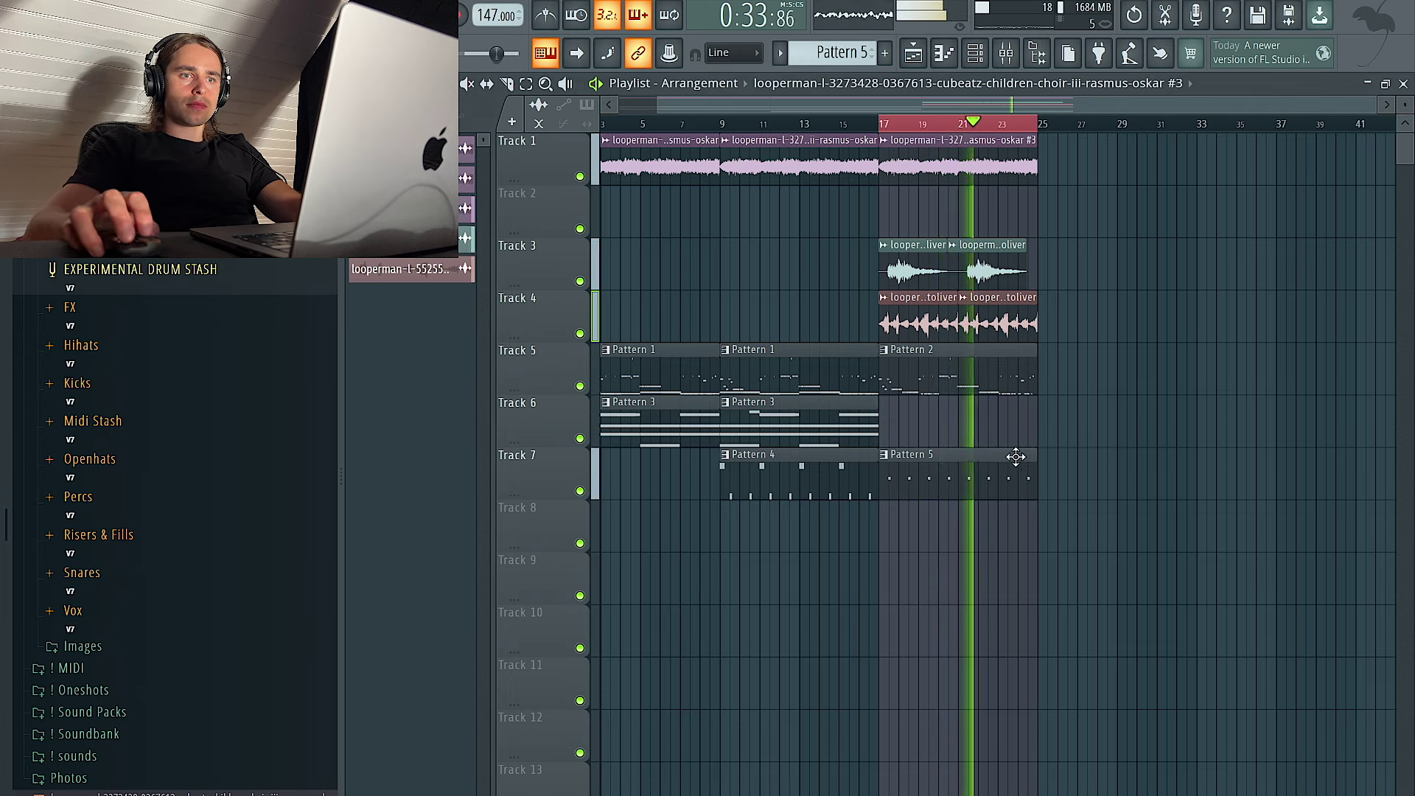
click(884, 454)
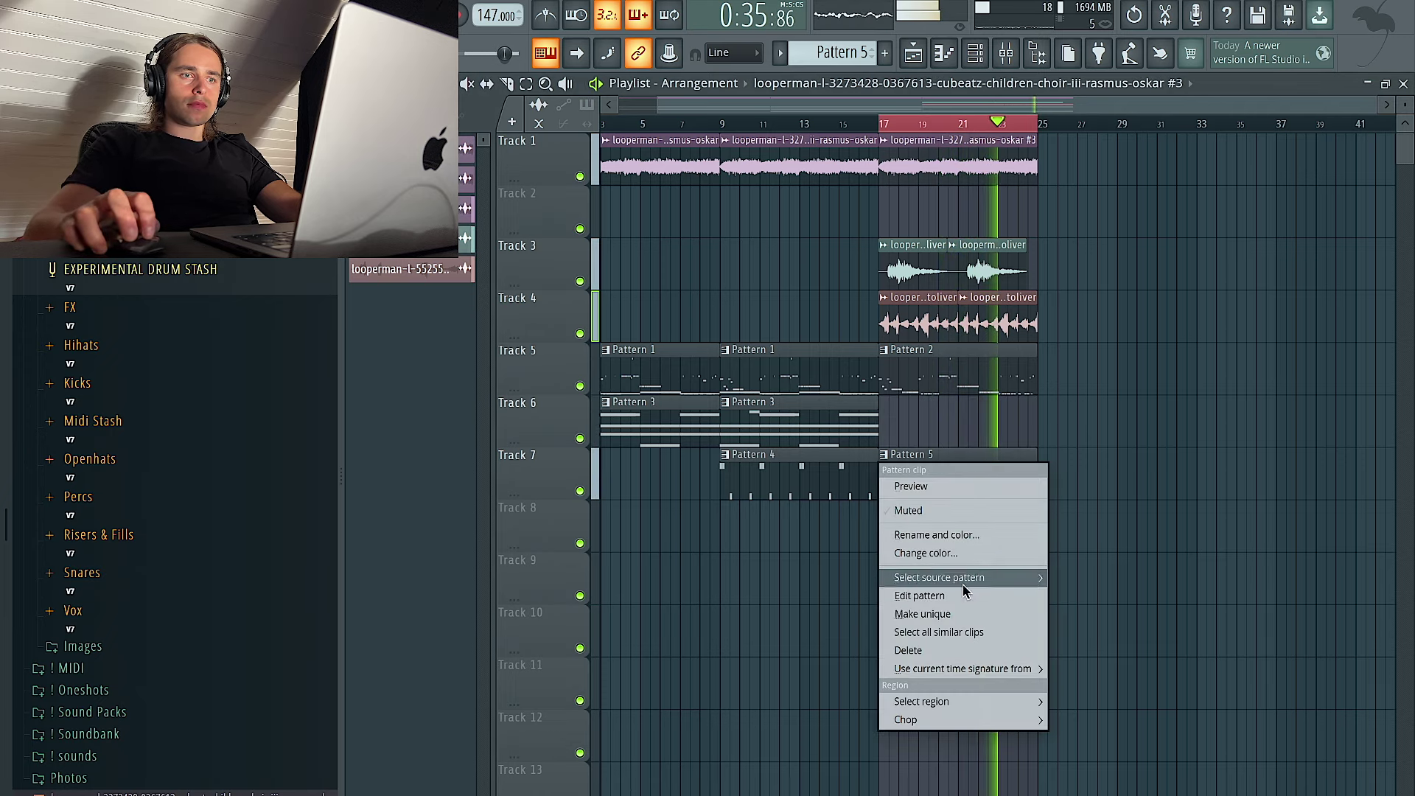
click(919, 595)
scroll(564, 505, down, 3)
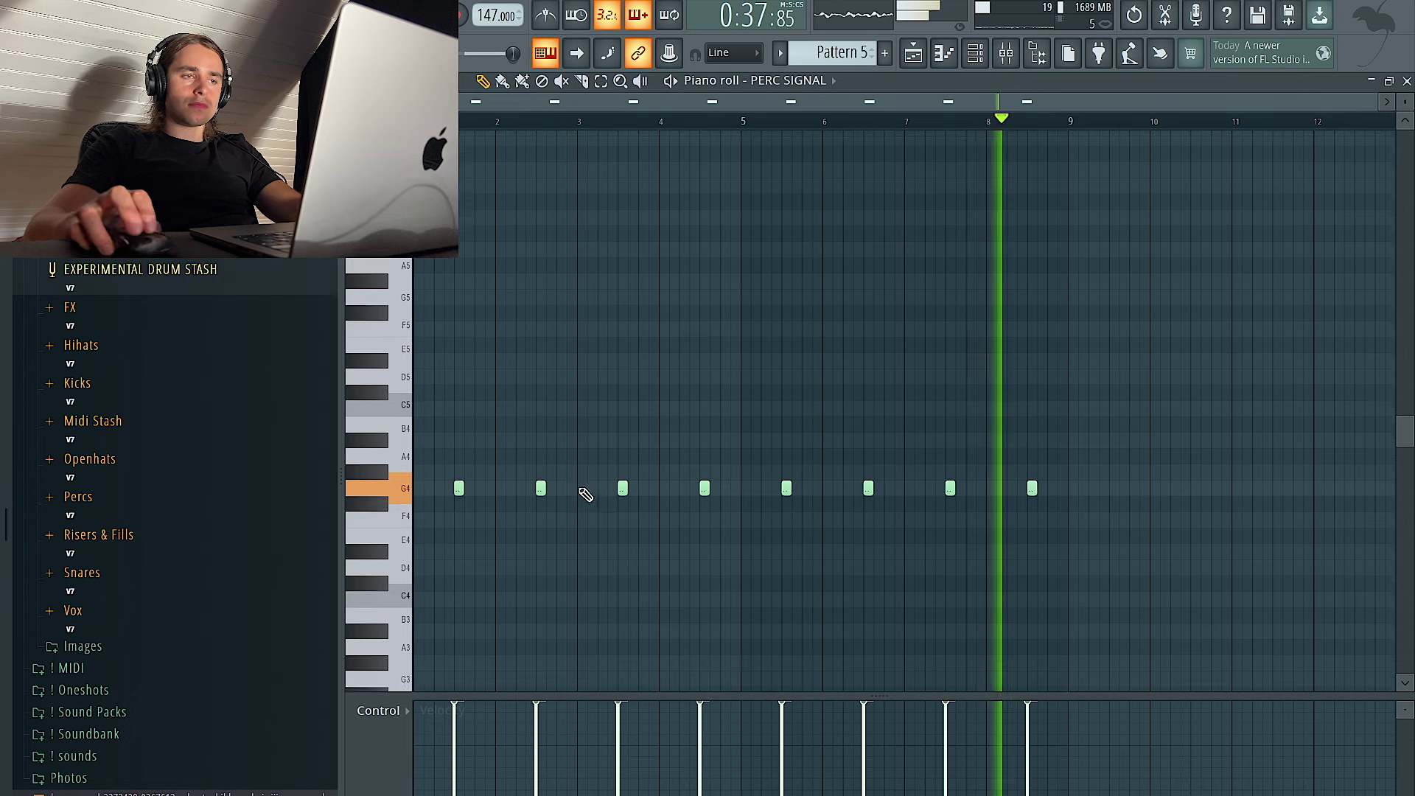
right_click(541, 487)
right_click(705, 488)
right_click(868, 488)
right_click(1031, 488)
click(913, 53)
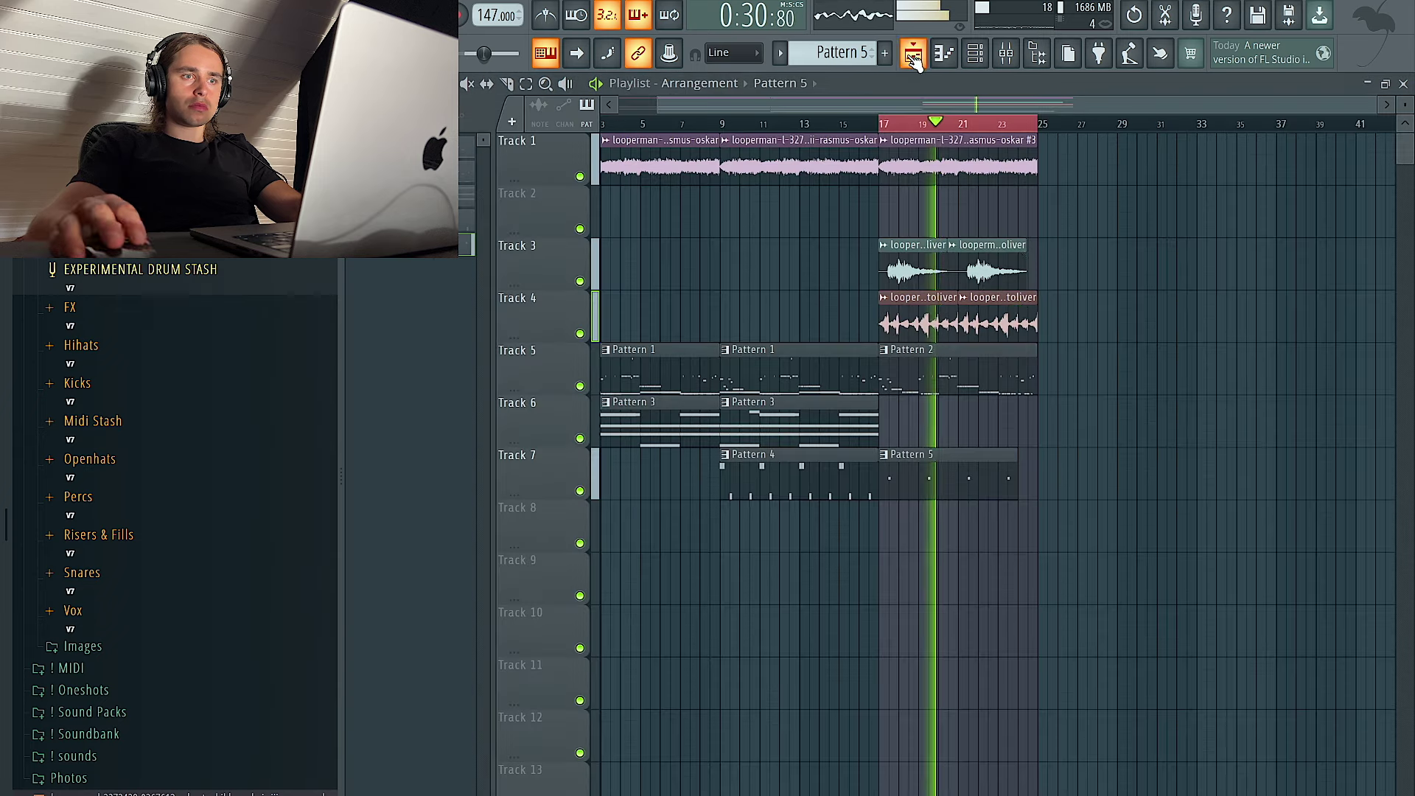
Transpose Pattern 5's PERC SIGNAL notes down an octave, then shift them back up to adjust their pitch
double_click(979, 479)
key(ctrl+Down)
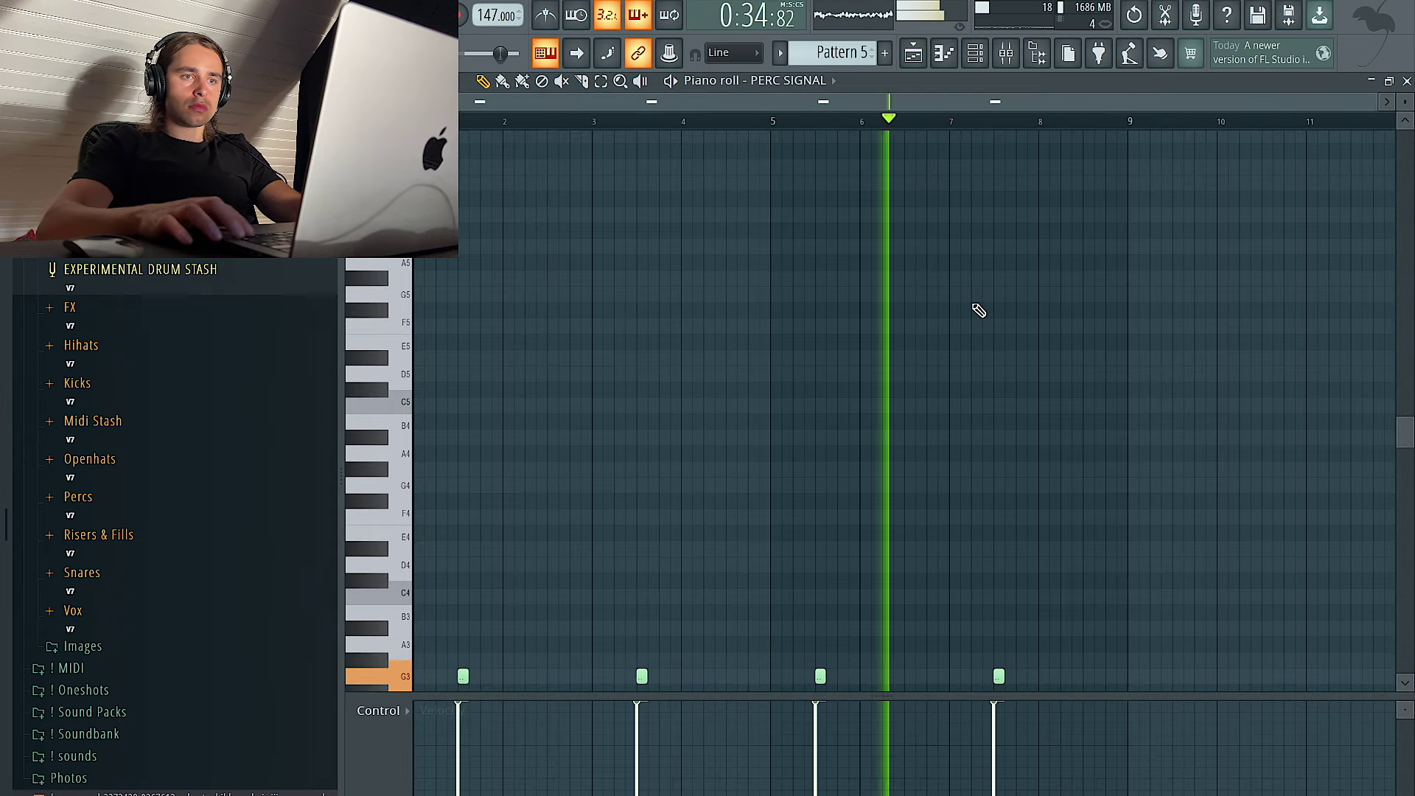
key(ctrl+Up)
key(Up)
key(Up)
key(Up)
key(Up)
key(Up)
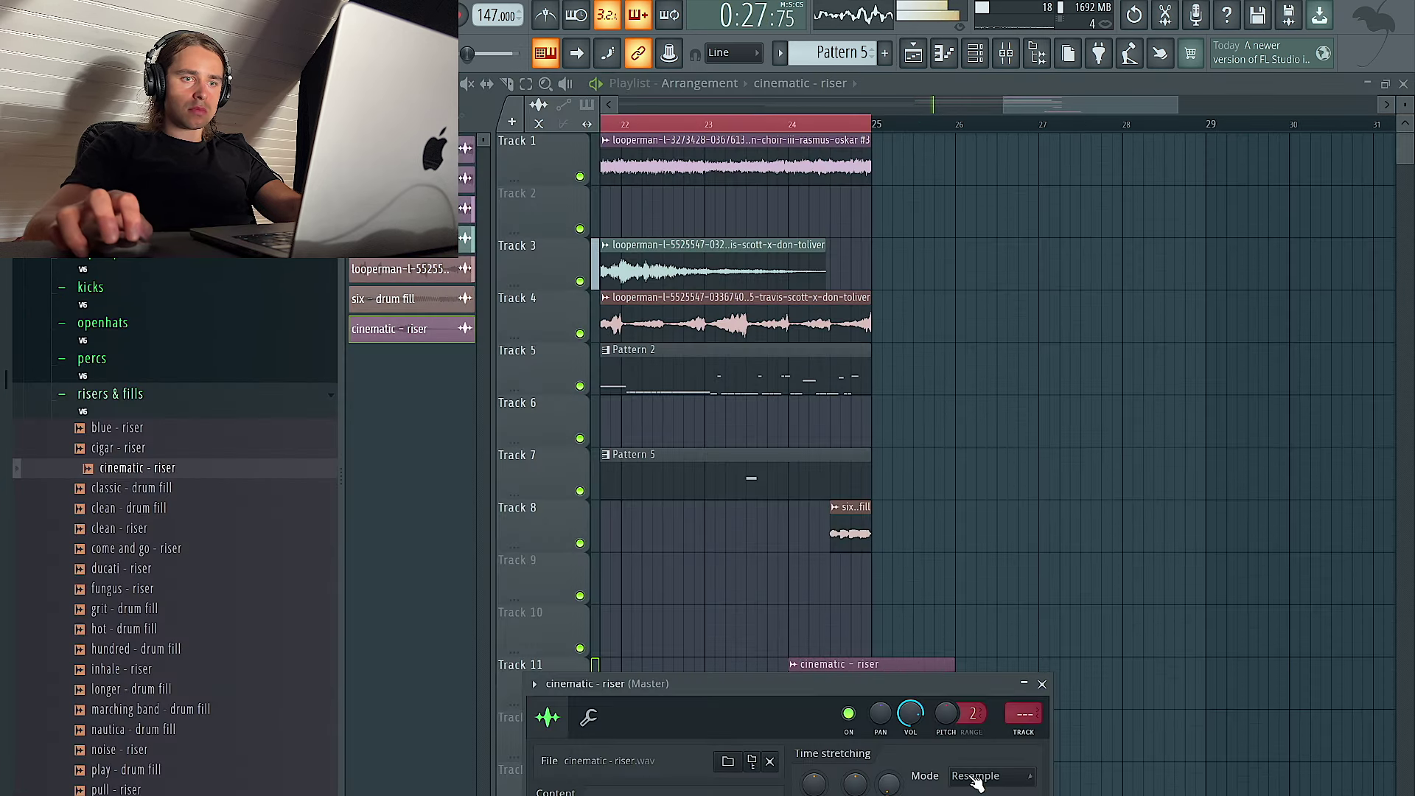
Set the time-stretching mode of the cinematic riser and the six drum fill to Stretch
click(973, 783)
click(980, 745)
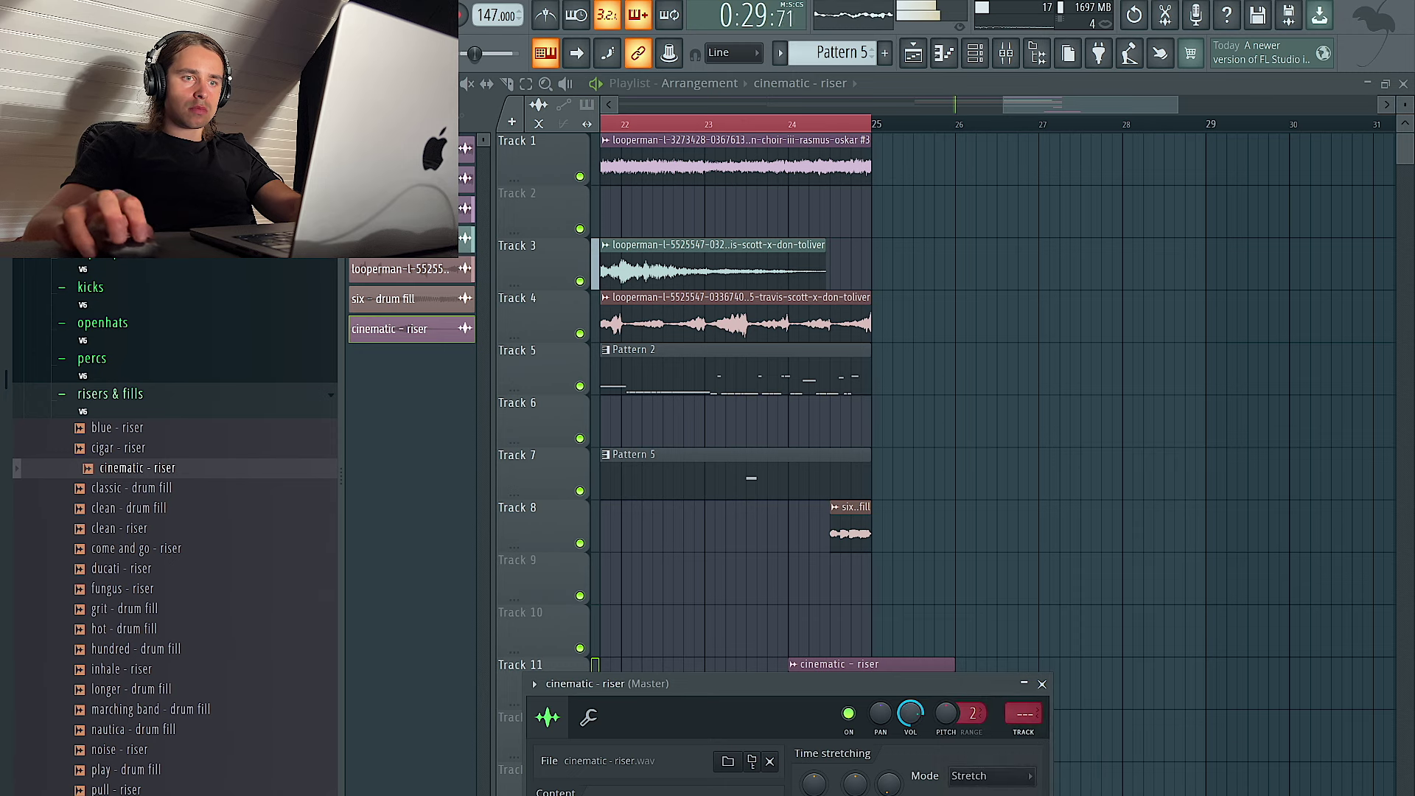
double_click(846, 536)
click(939, 340)
click(930, 410)
click(931, 340)
click(917, 391)
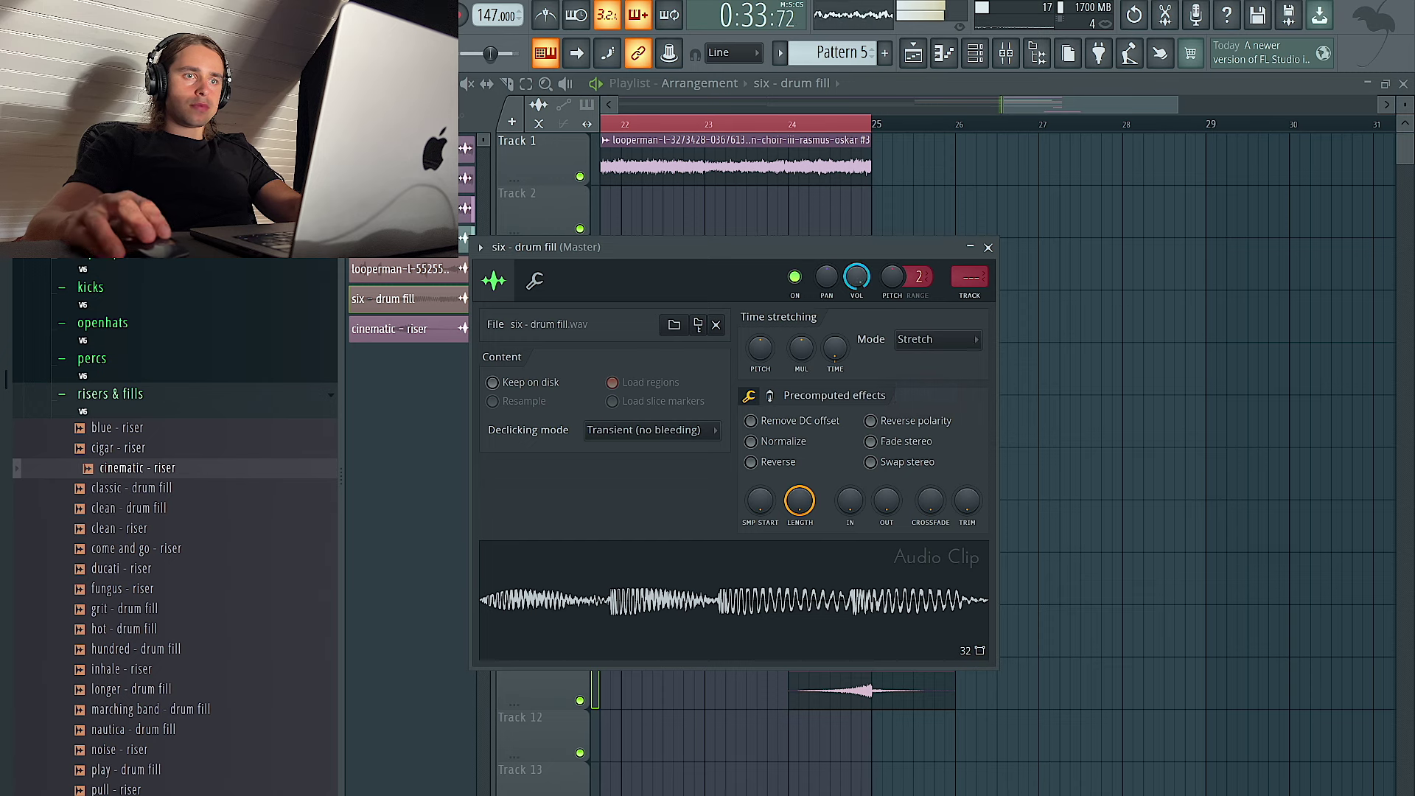
click(988, 247)
Move the cinematic riser clip up to Track 9, lower its channel volume, and check the six drum fill's settings
drag(868, 697, 860, 584)
double_click(861, 585)
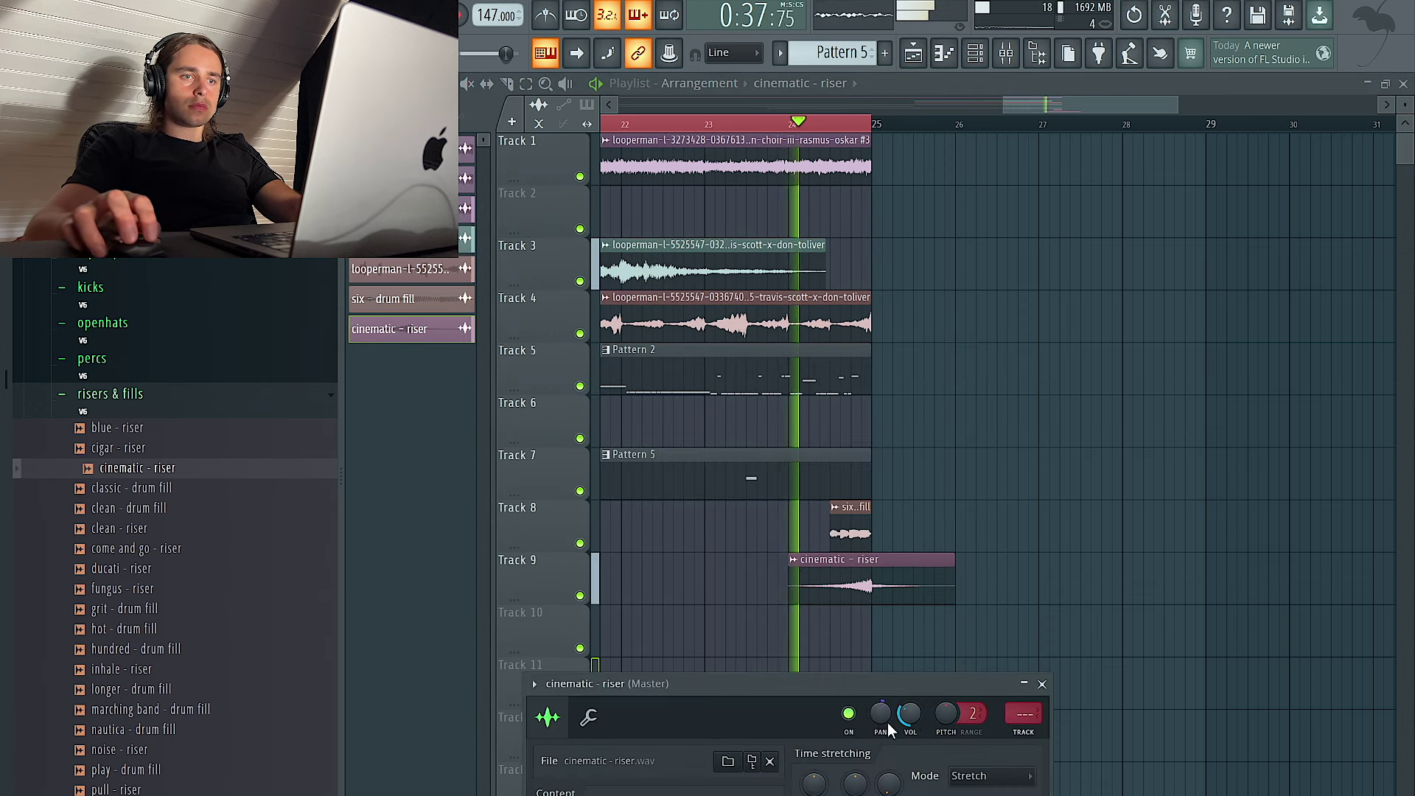
key(space)
double_click(854, 534)
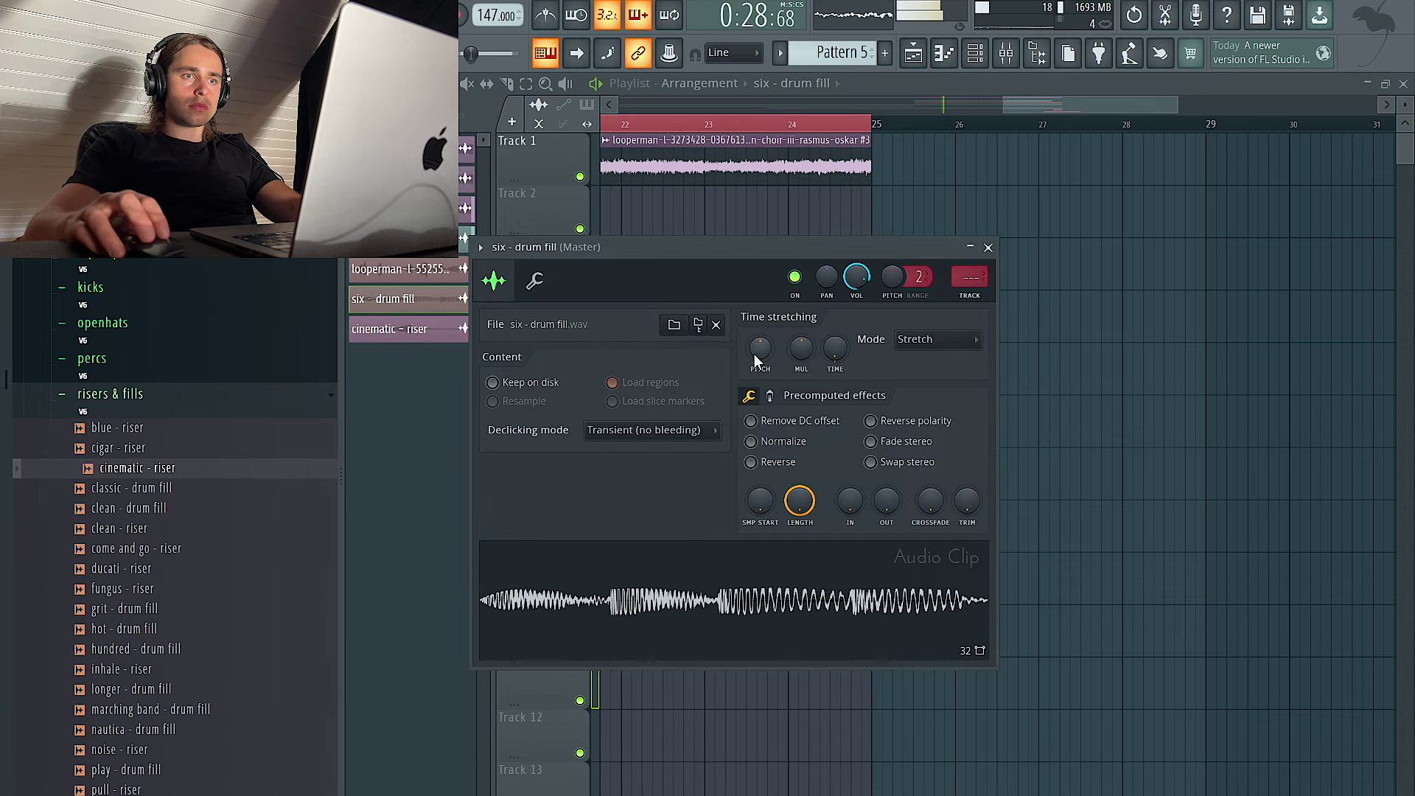
key(Escape)
scroll(1101, 359, down, 5)
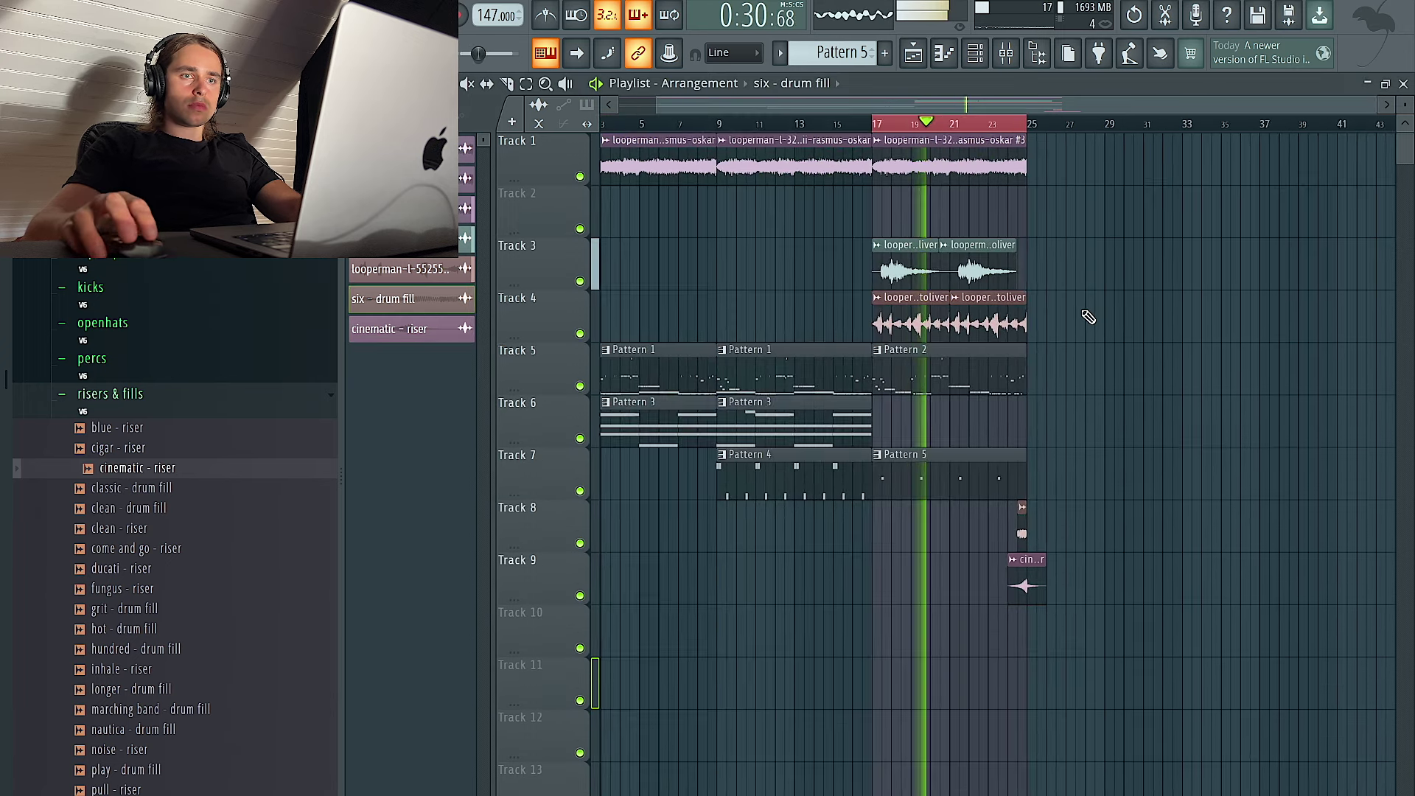
Duplicate the Track 4 loop clips to continue from bar 25, and audition more Travis Scott type loops on Looperman
key(ctrl+b)
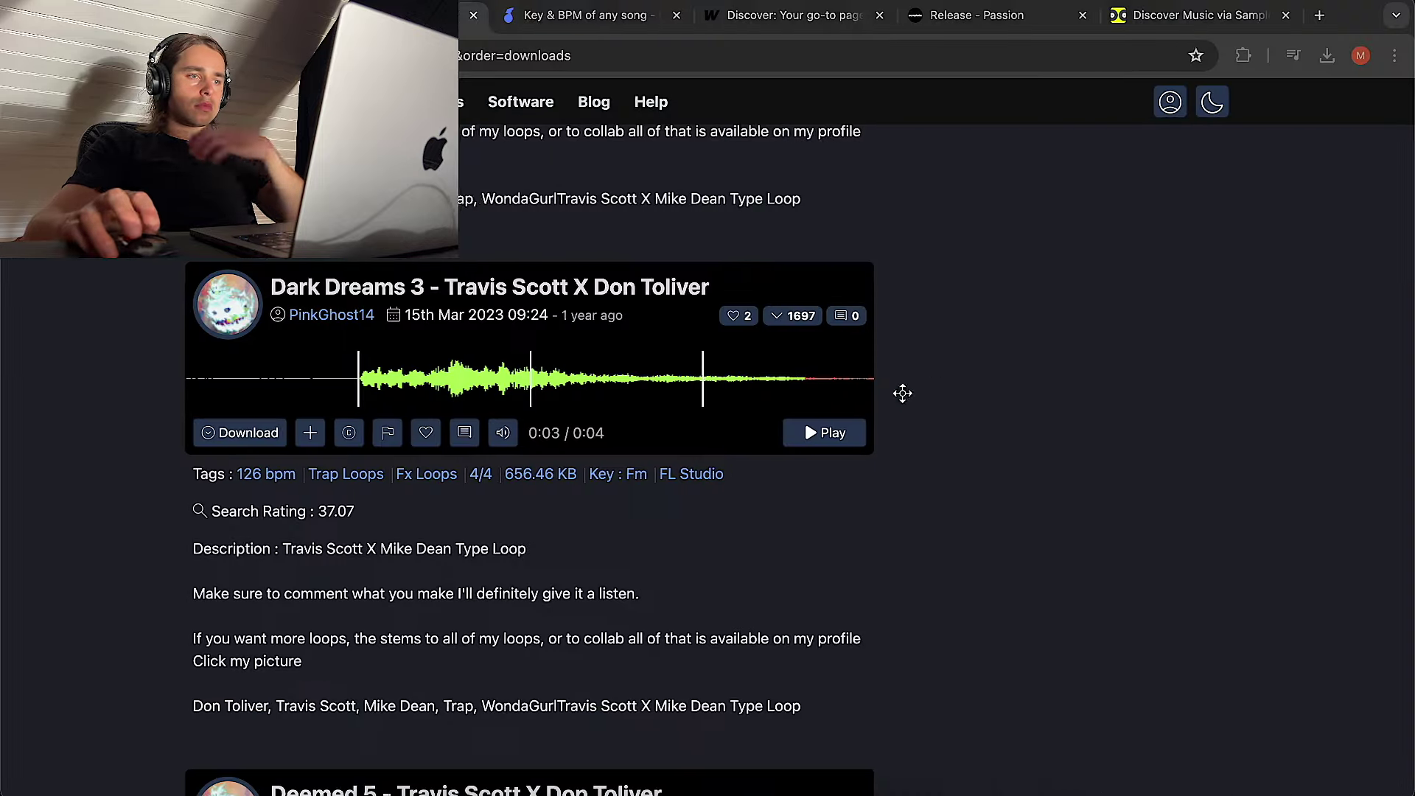
scroll(900, 391, down, 13)
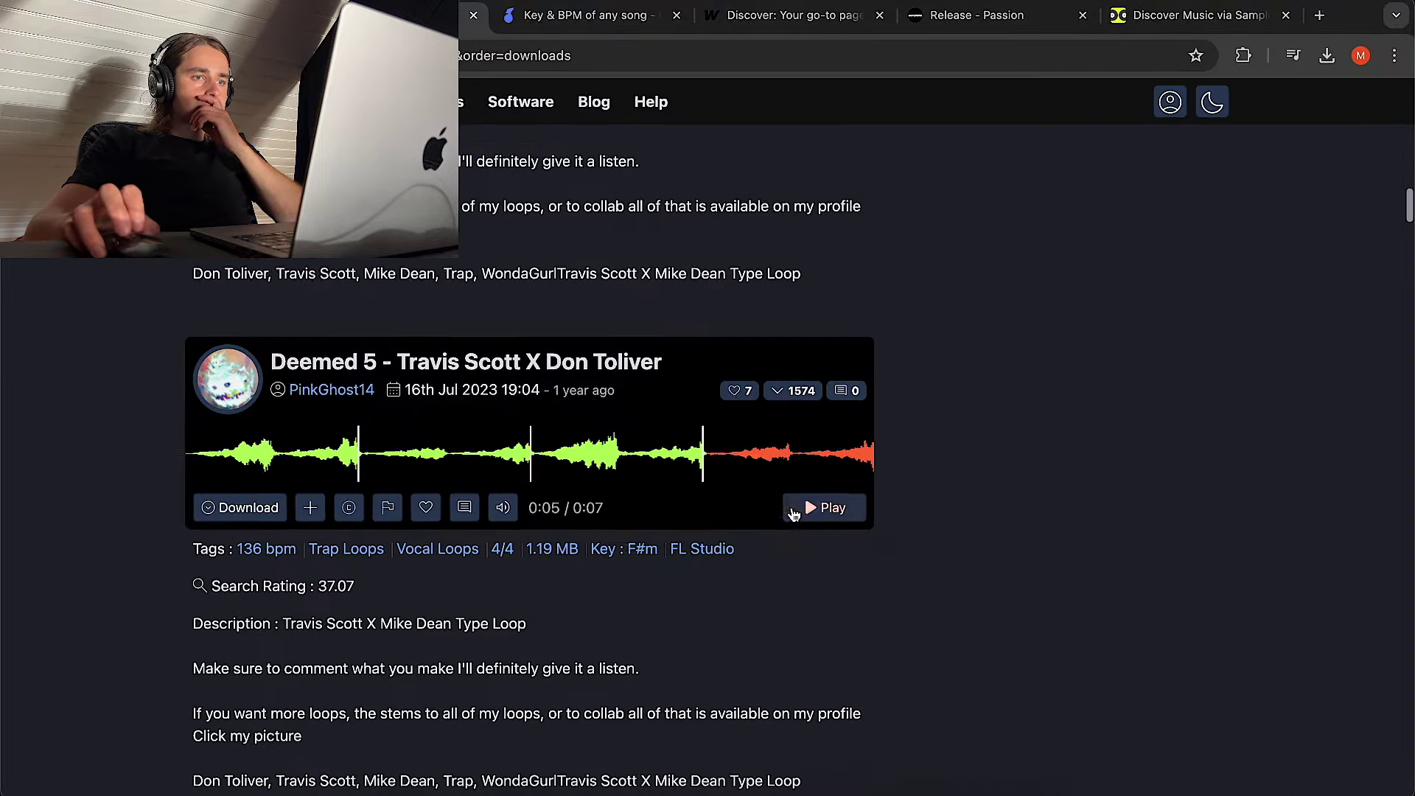
scroll(794, 506, down, 3)
scroll(811, 337, up, 1)
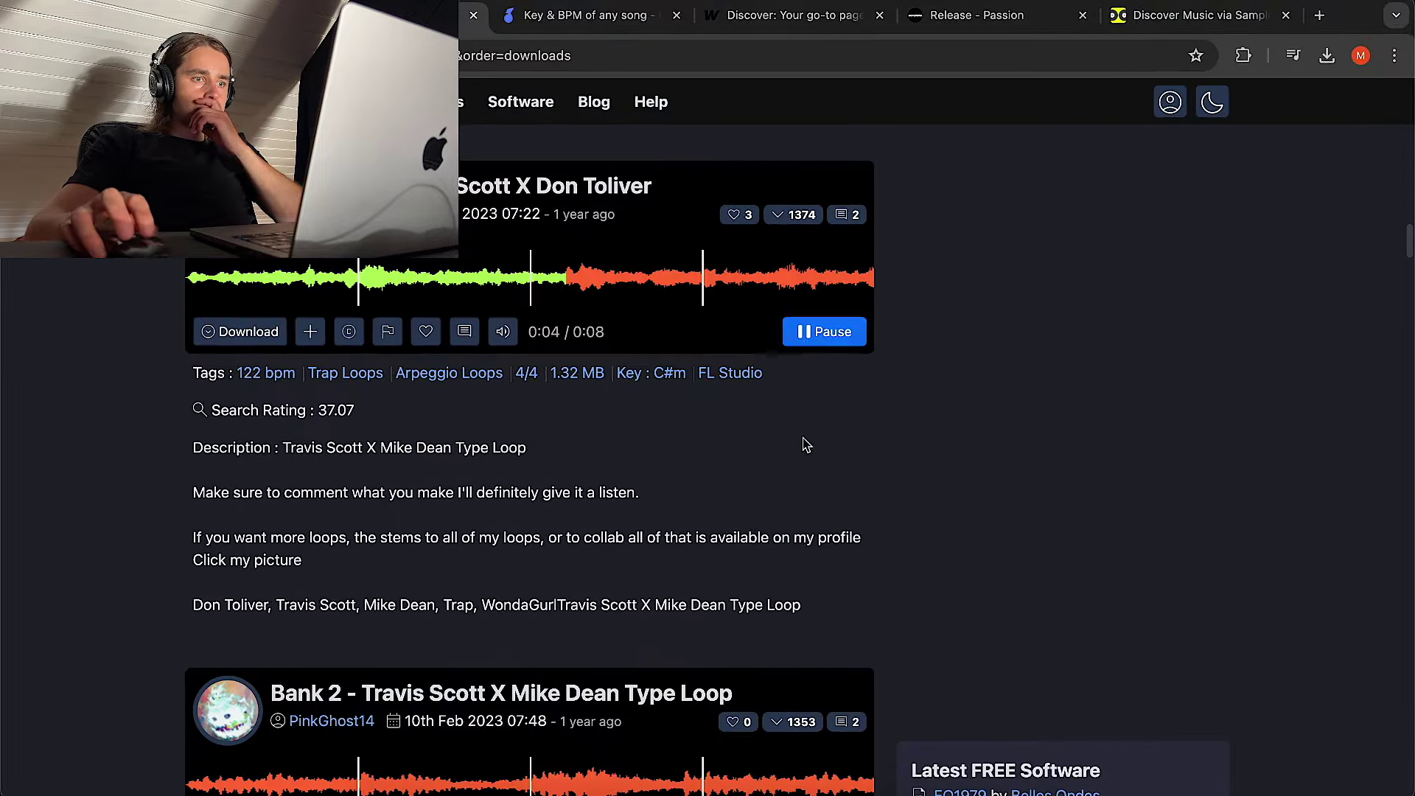
scroll(800, 593, down, 3)
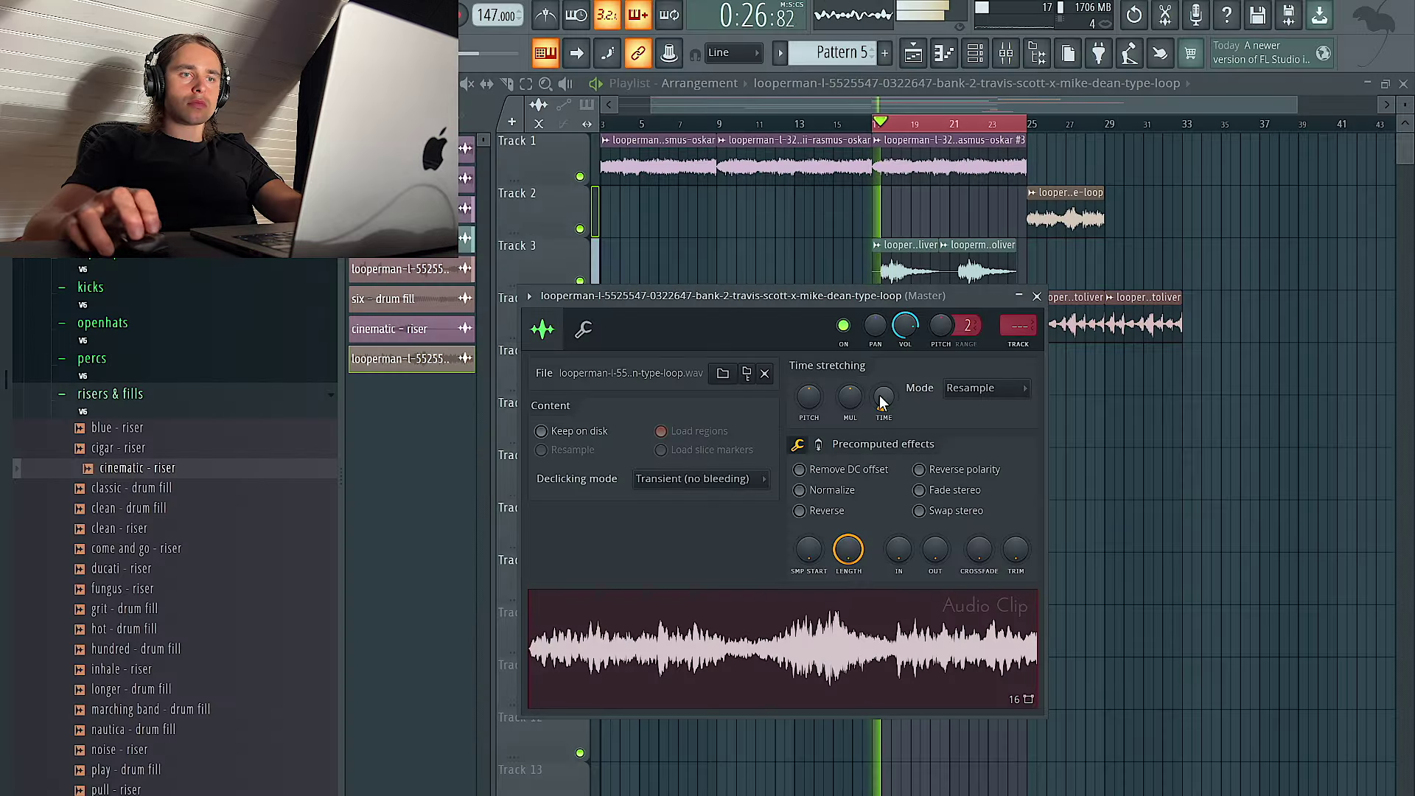
Set the Bank 2 loop to Stretch mode, raise its pitch, and move its Track 2 clip to bar 21
click(973, 388)
drag(809, 397, 809, 372)
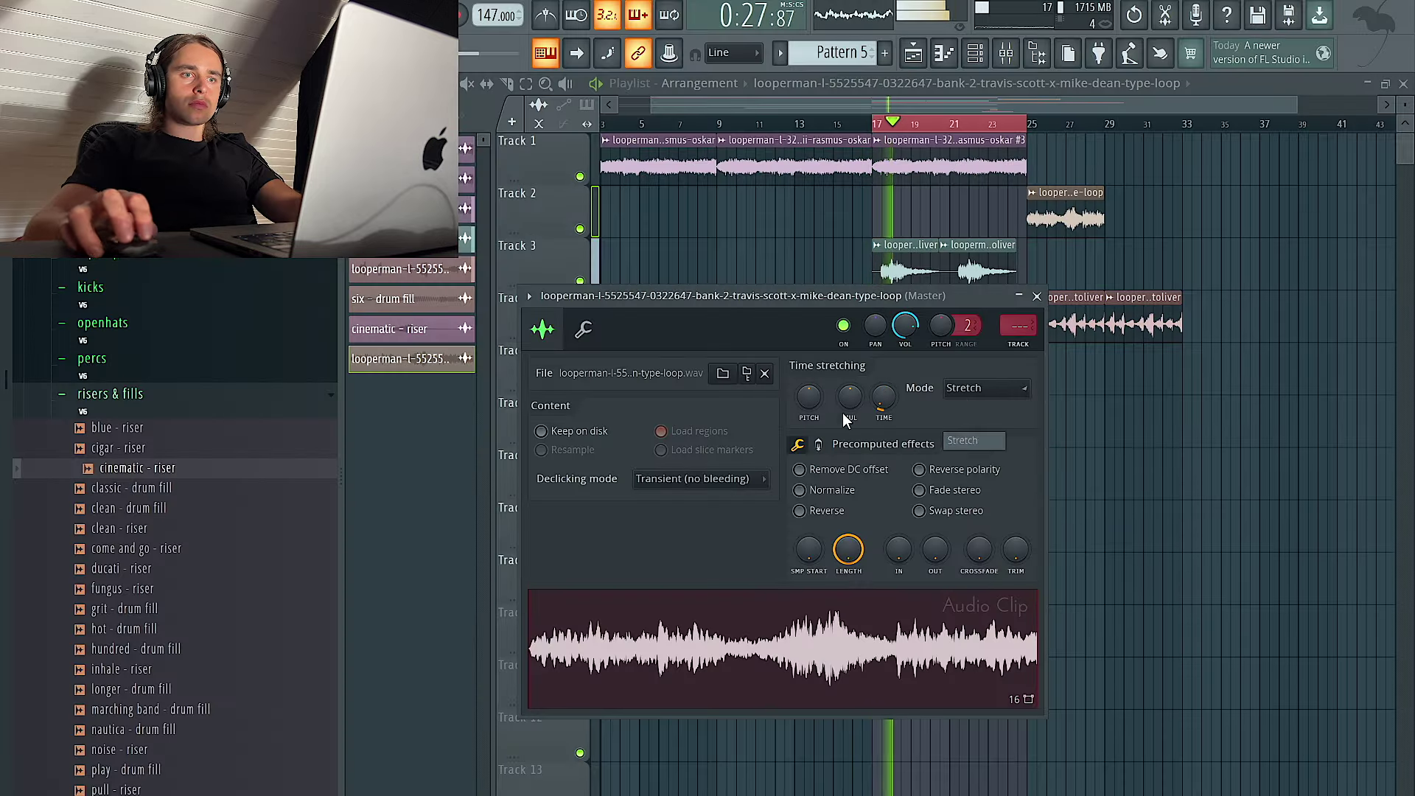
drag(1055, 218, 978, 239)
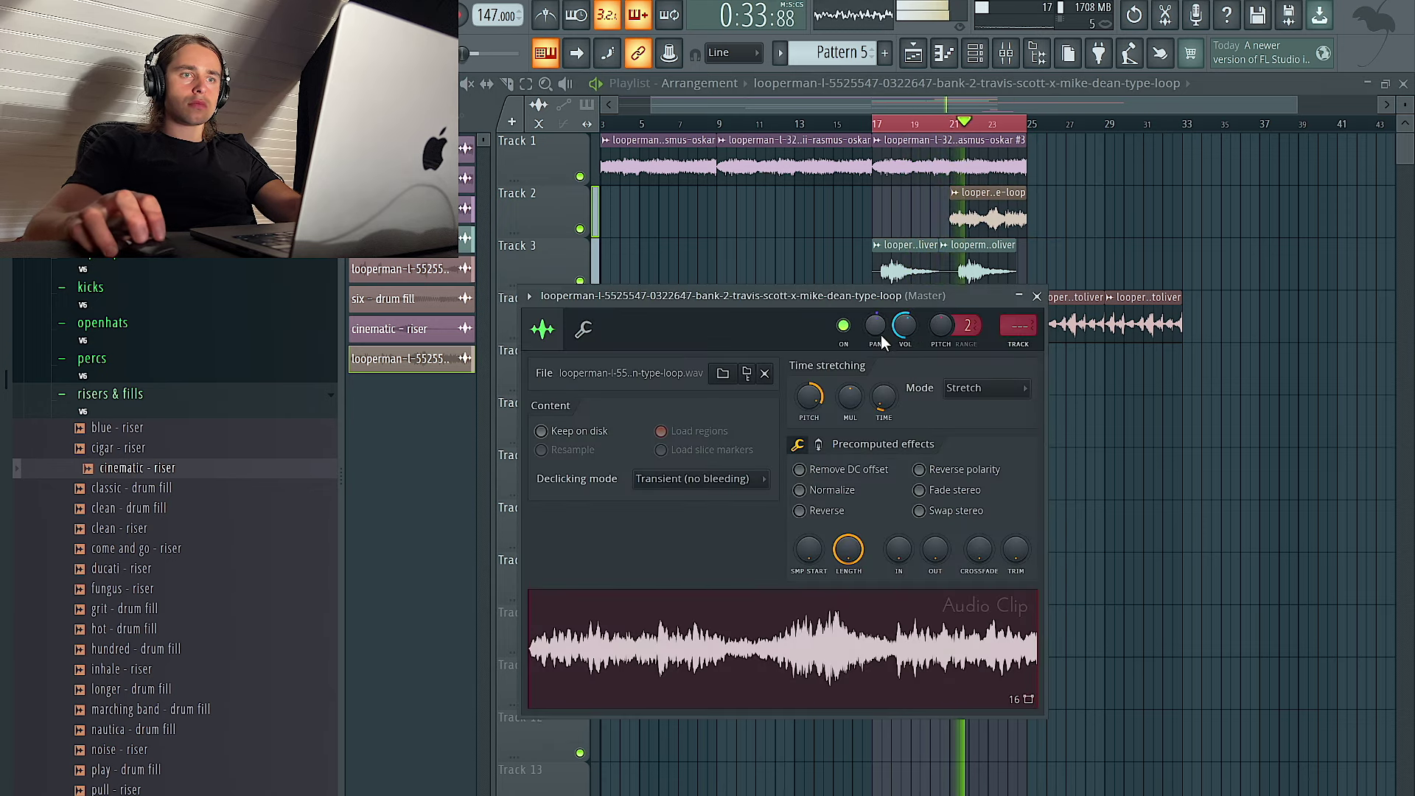
click(1037, 296)
Stretch the Bank 2 clip on Track 2 to bar 29, slice it at bar 25, and delete the part after the cut
drag(1025, 195, 1103, 193)
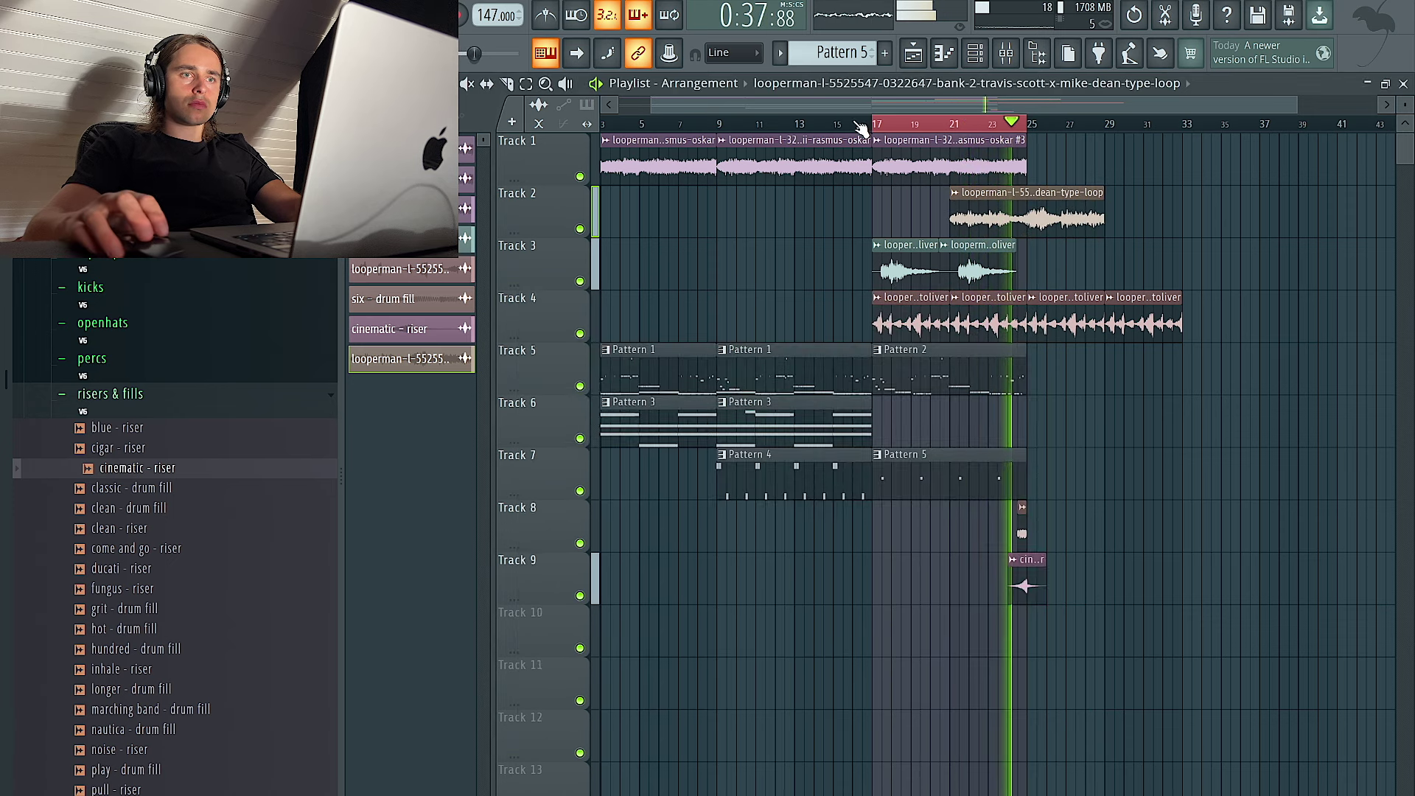
click(525, 83)
click(995, 228)
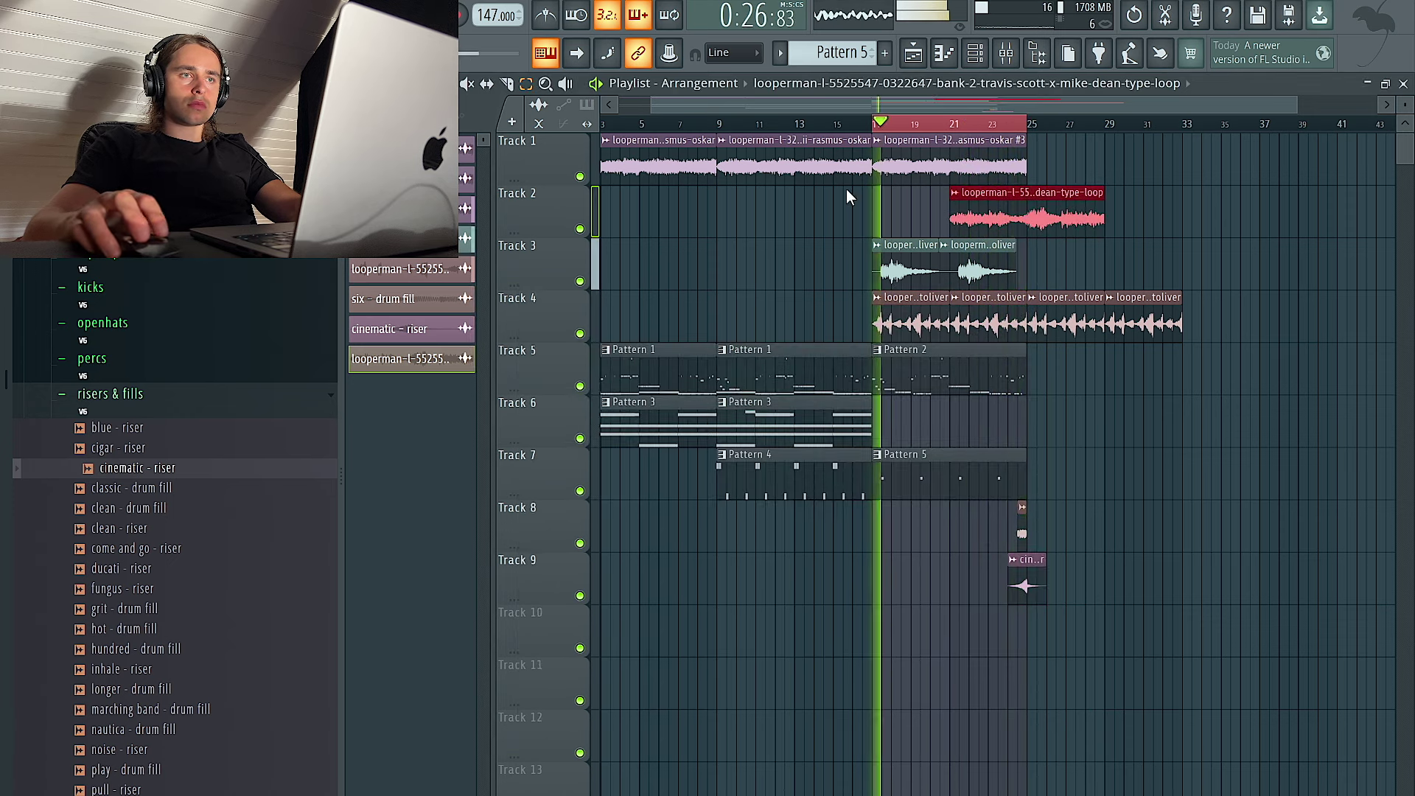
click(1029, 230)
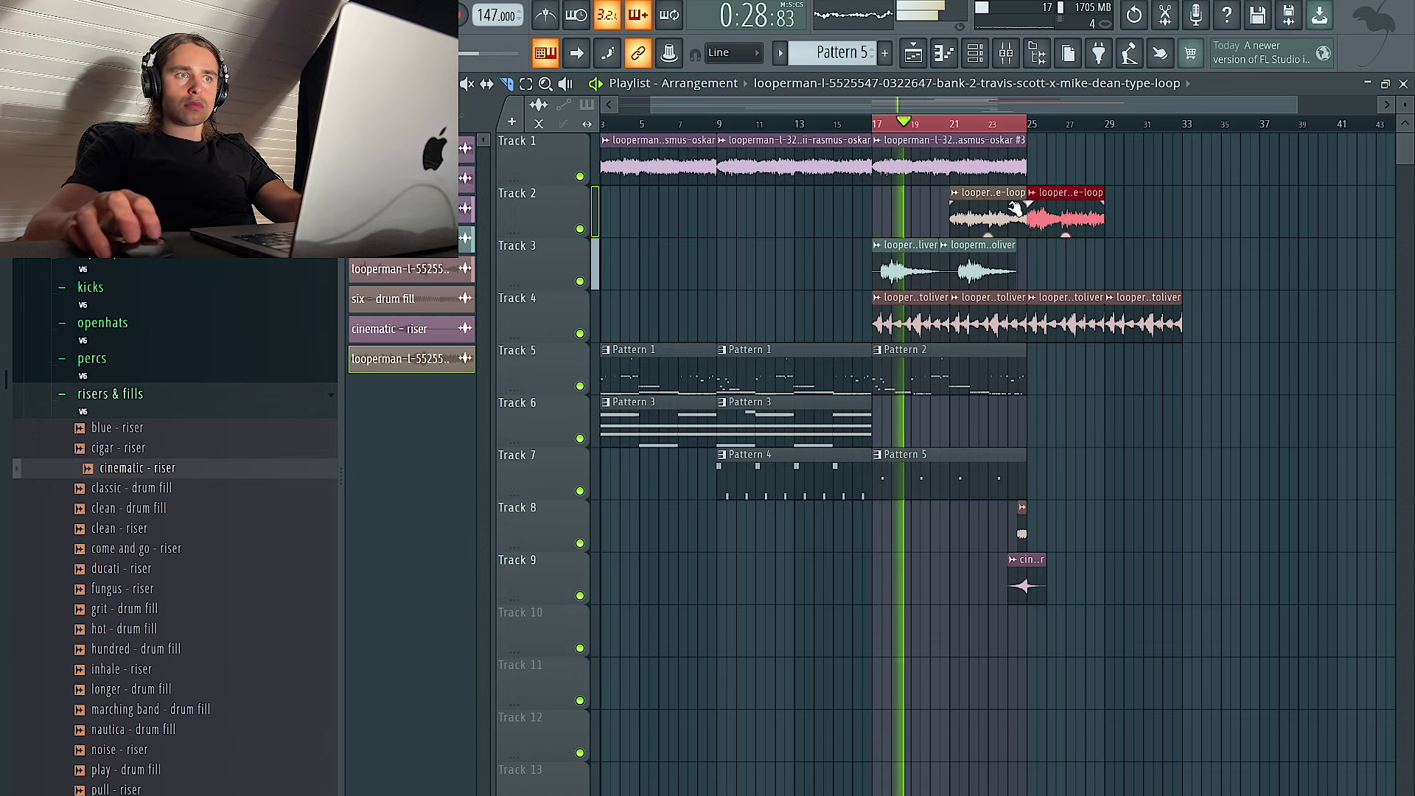
key(Delete)
Pan the Bank 2 loop slightly off-centre in its channel settings
click(413, 83)
double_click(1000, 230)
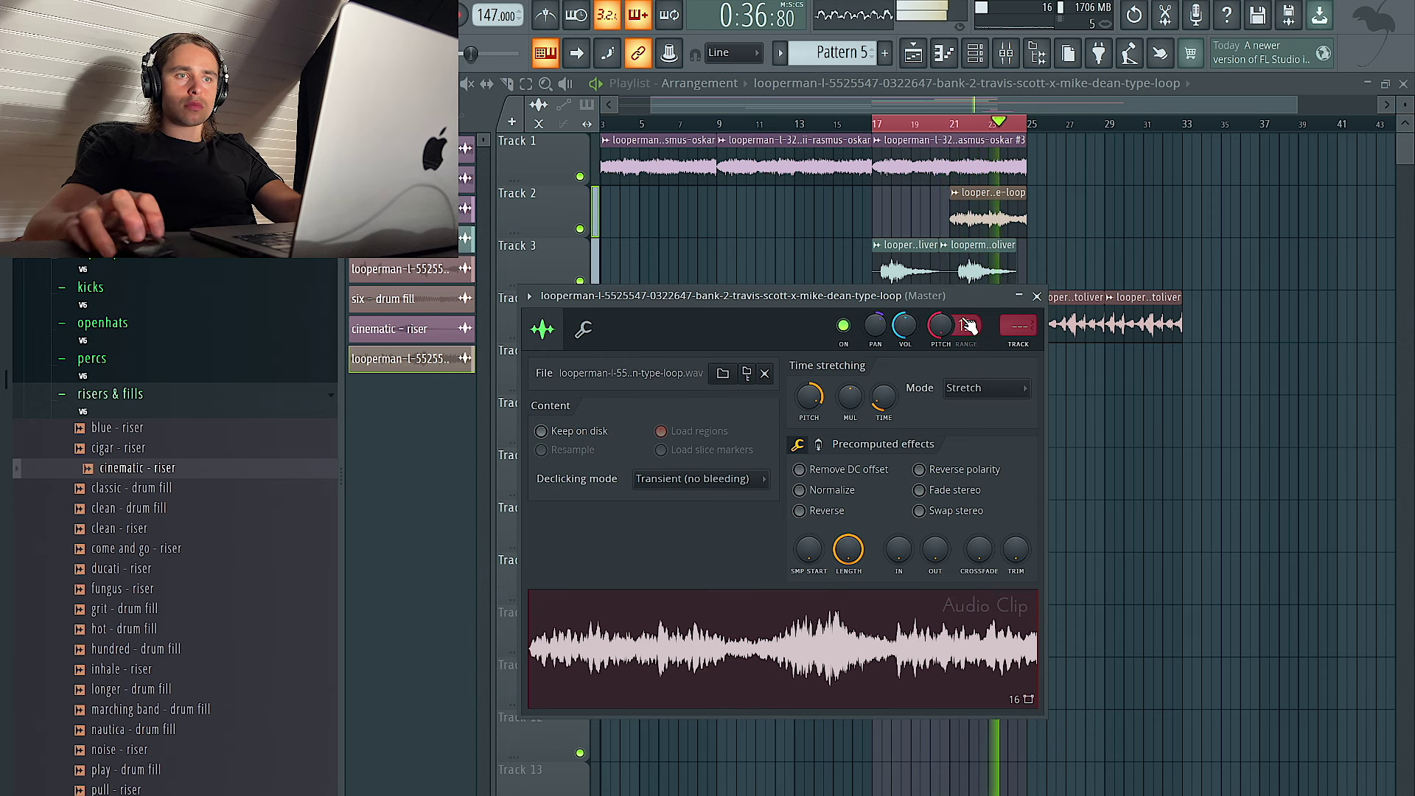
click(1037, 297)
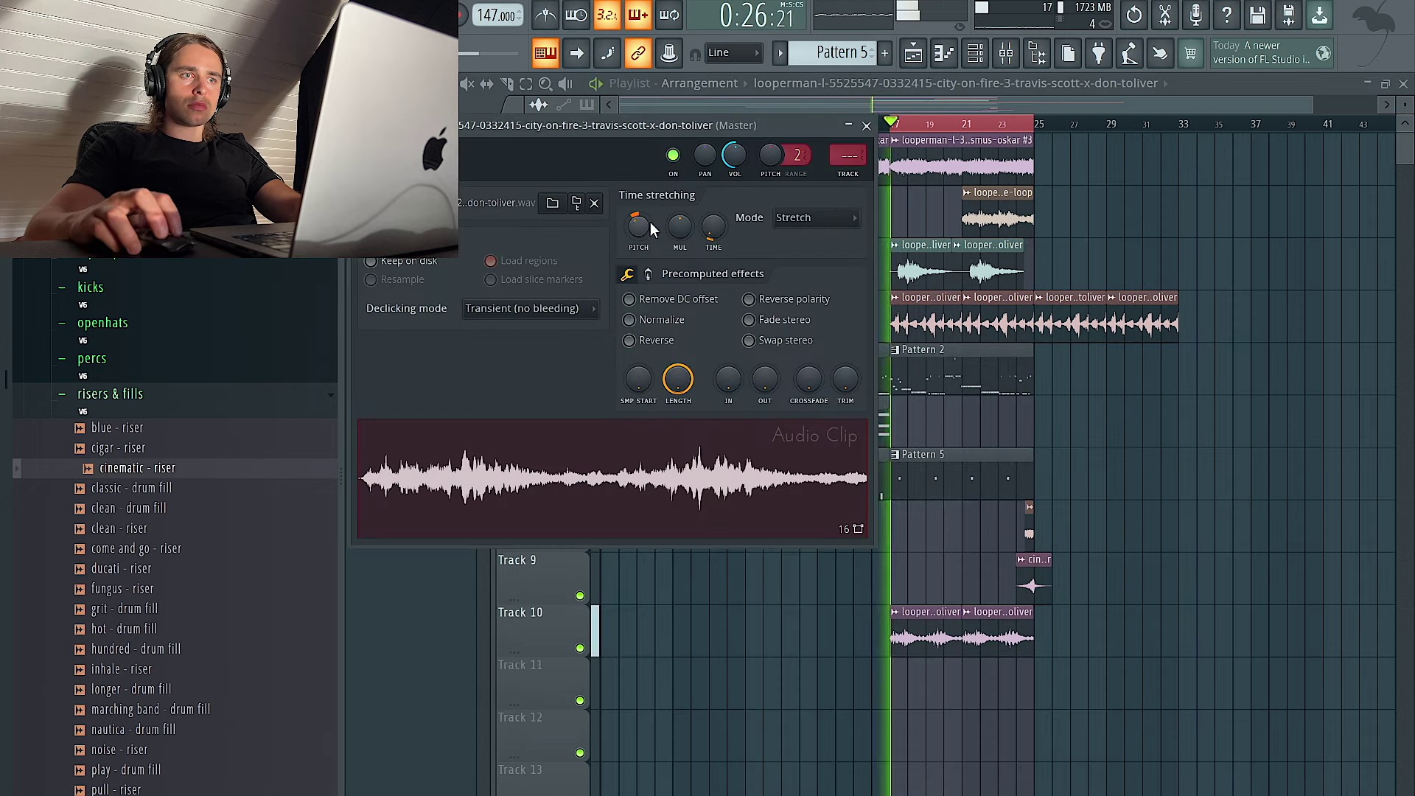
Play back the City on Fire 3 loop and set its declicking mode to Smooth (bleeding)
key(space)
key(space)
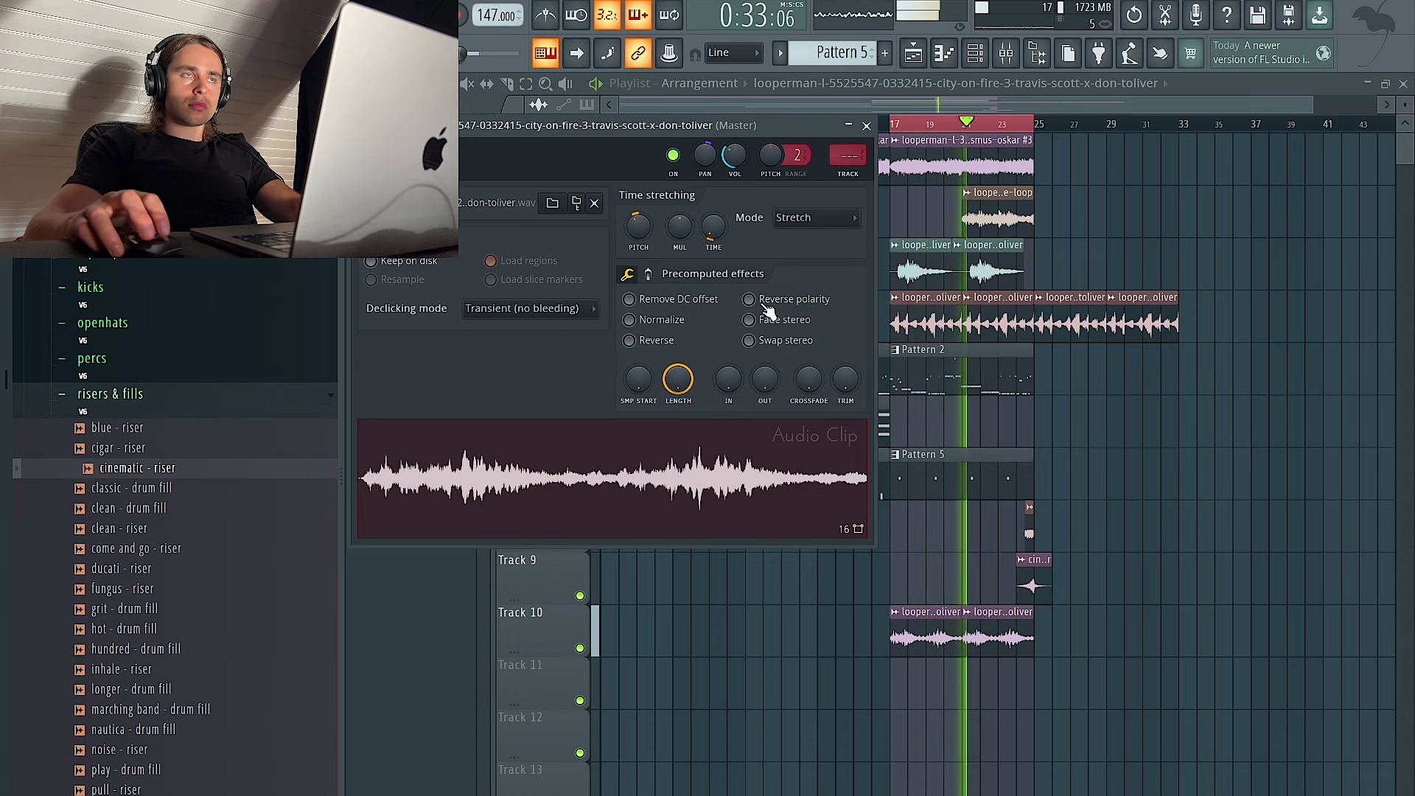
click(531, 309)
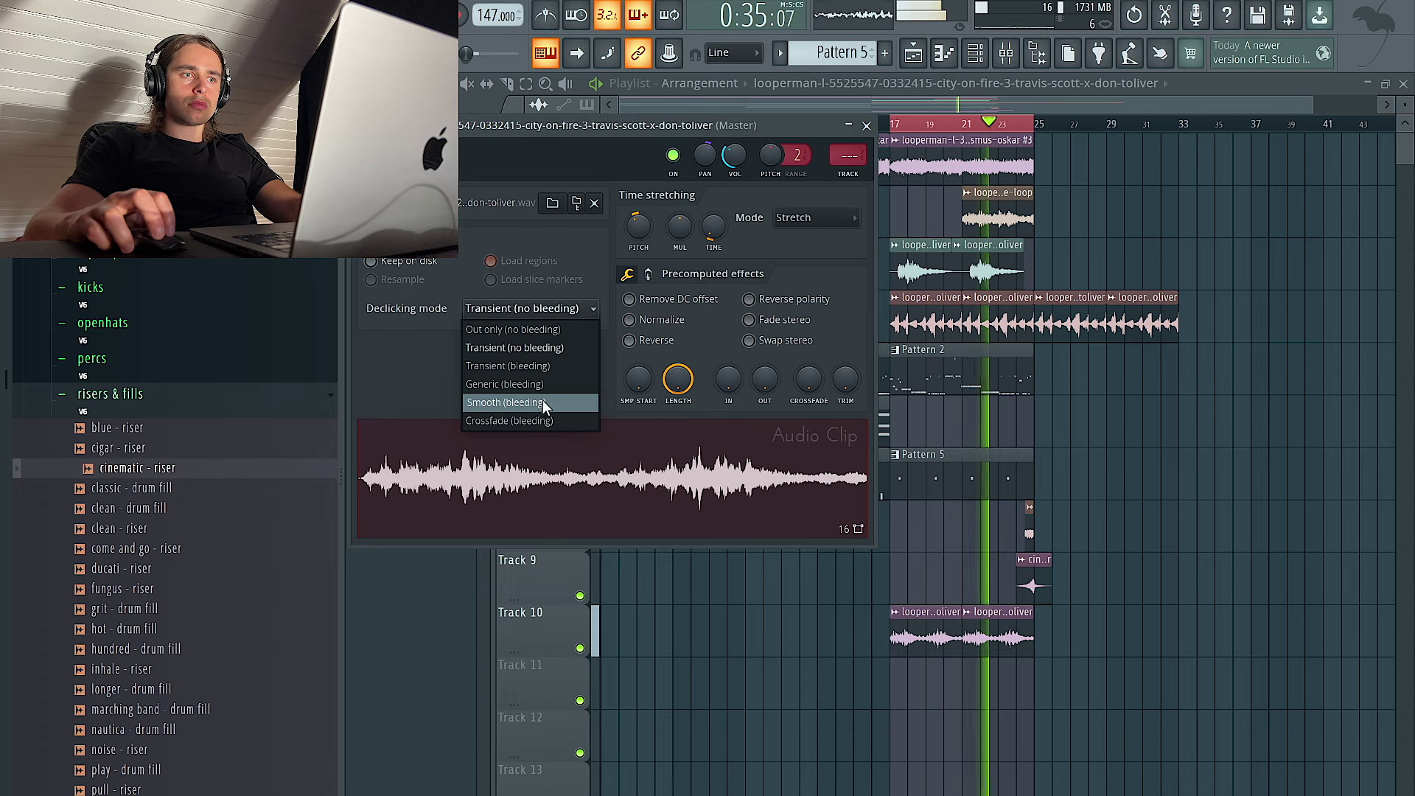
click(543, 402)
Route the City on Fire 3 loop to mixer insert 9 and add Magic Dice in slot 2
click(847, 174)
click(1269, 369)
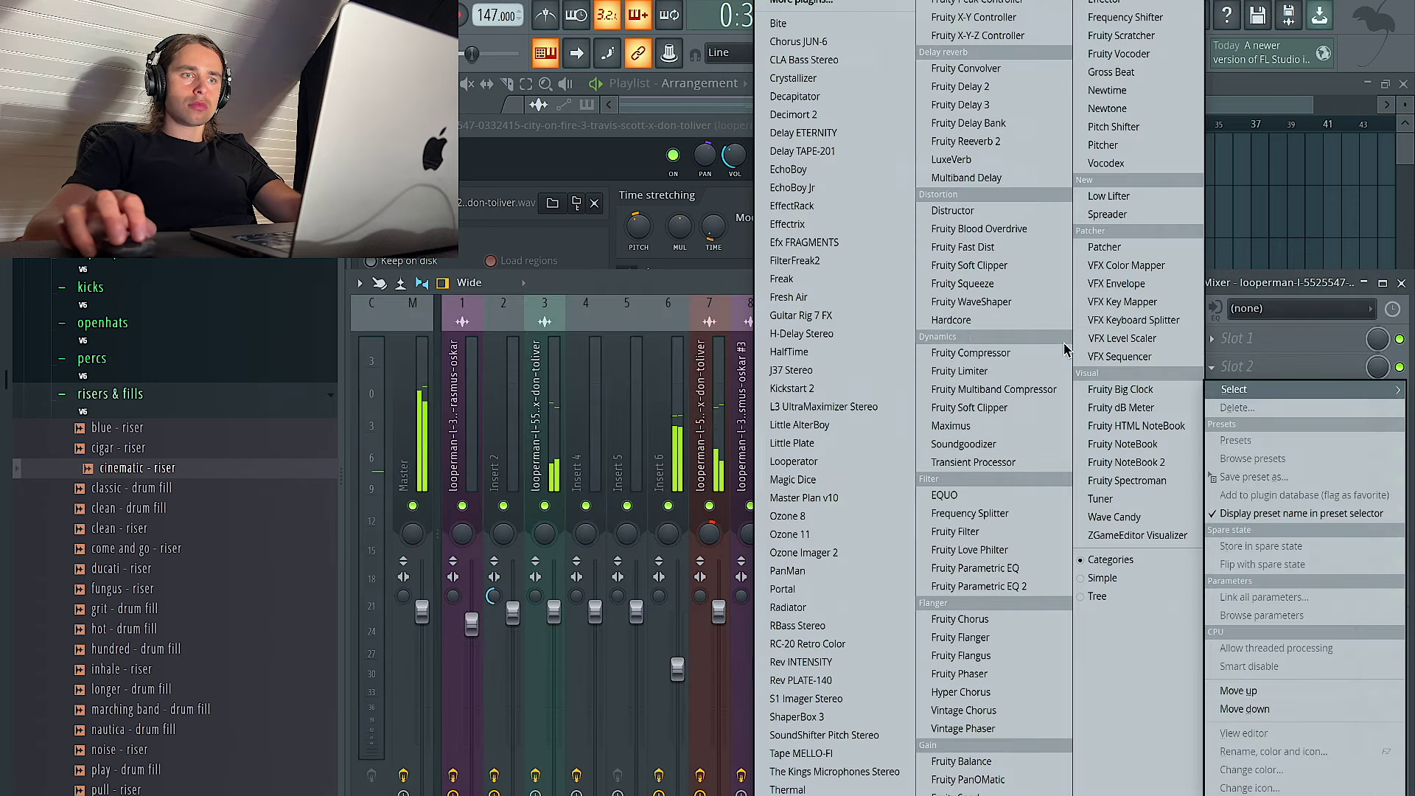
click(826, 480)
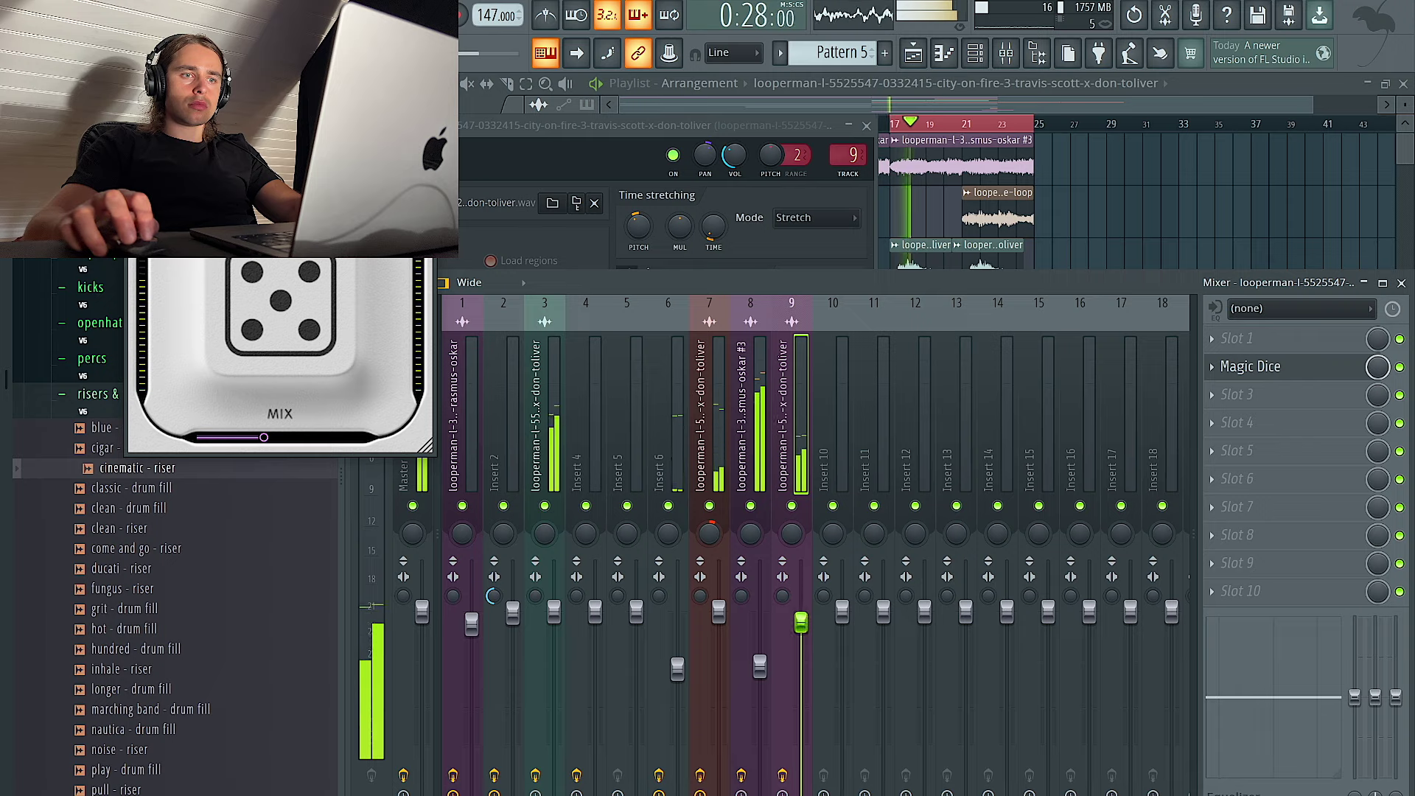
key(F5)
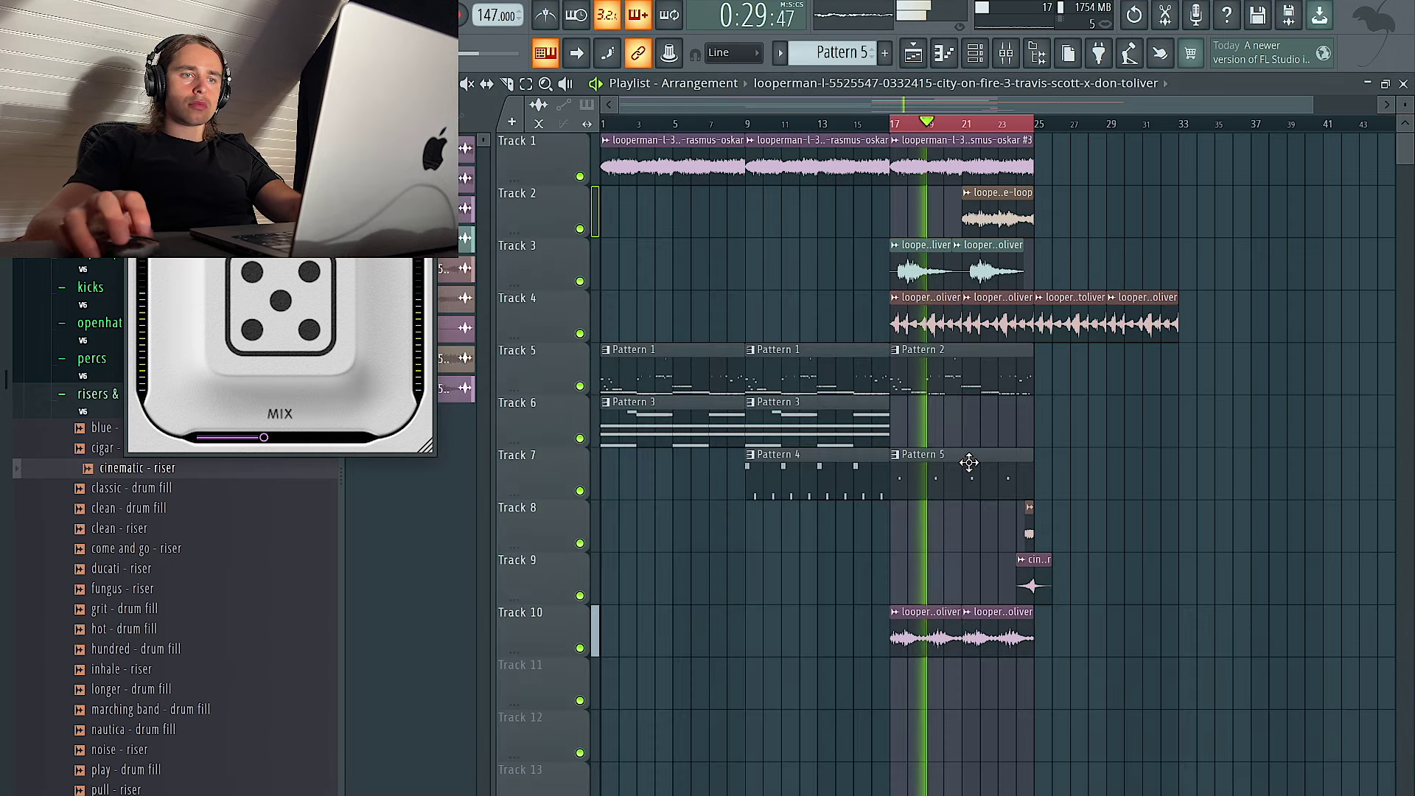
Try different pitch settings on the City on Fire 3 loop while playing the section from bar 17
double_click(939, 611)
key(space)
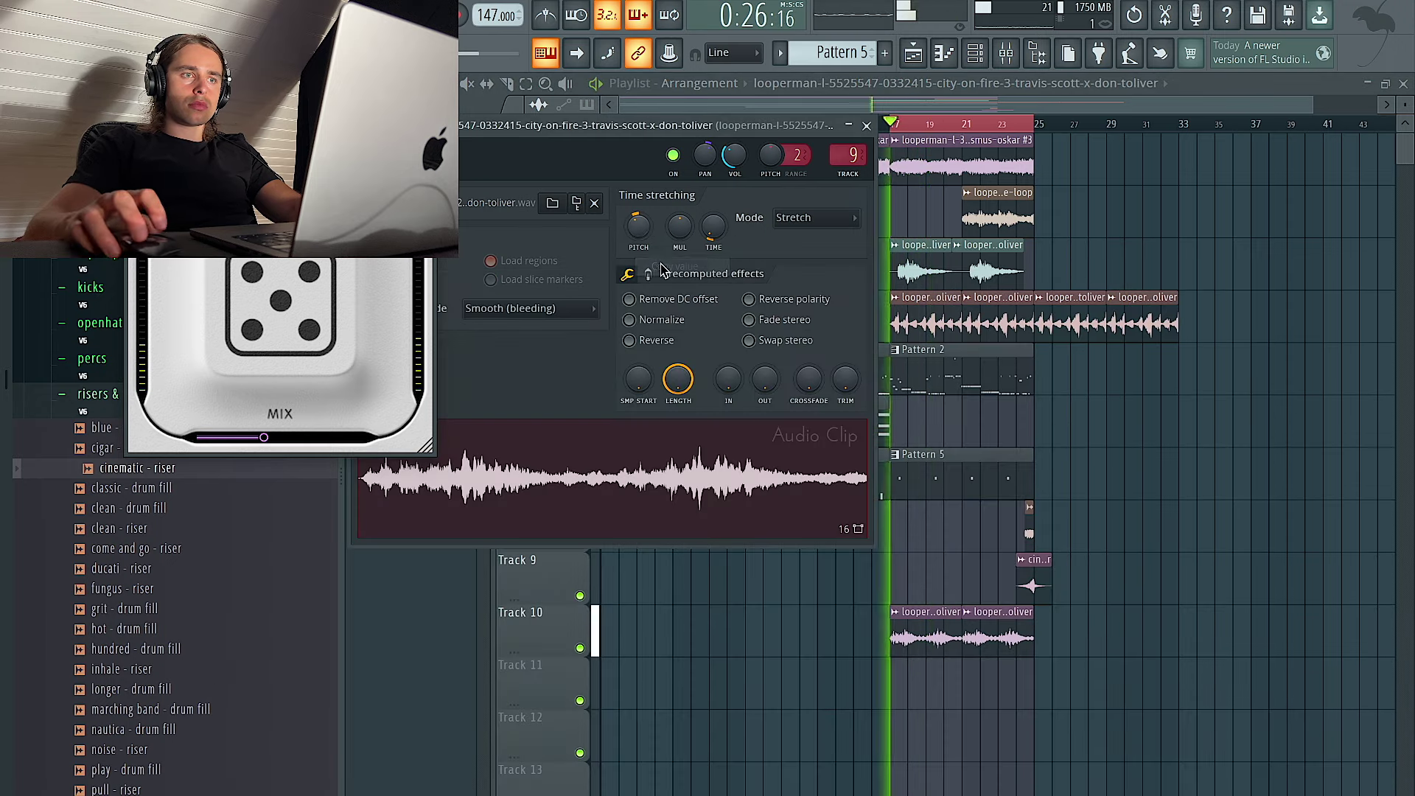
key(space)
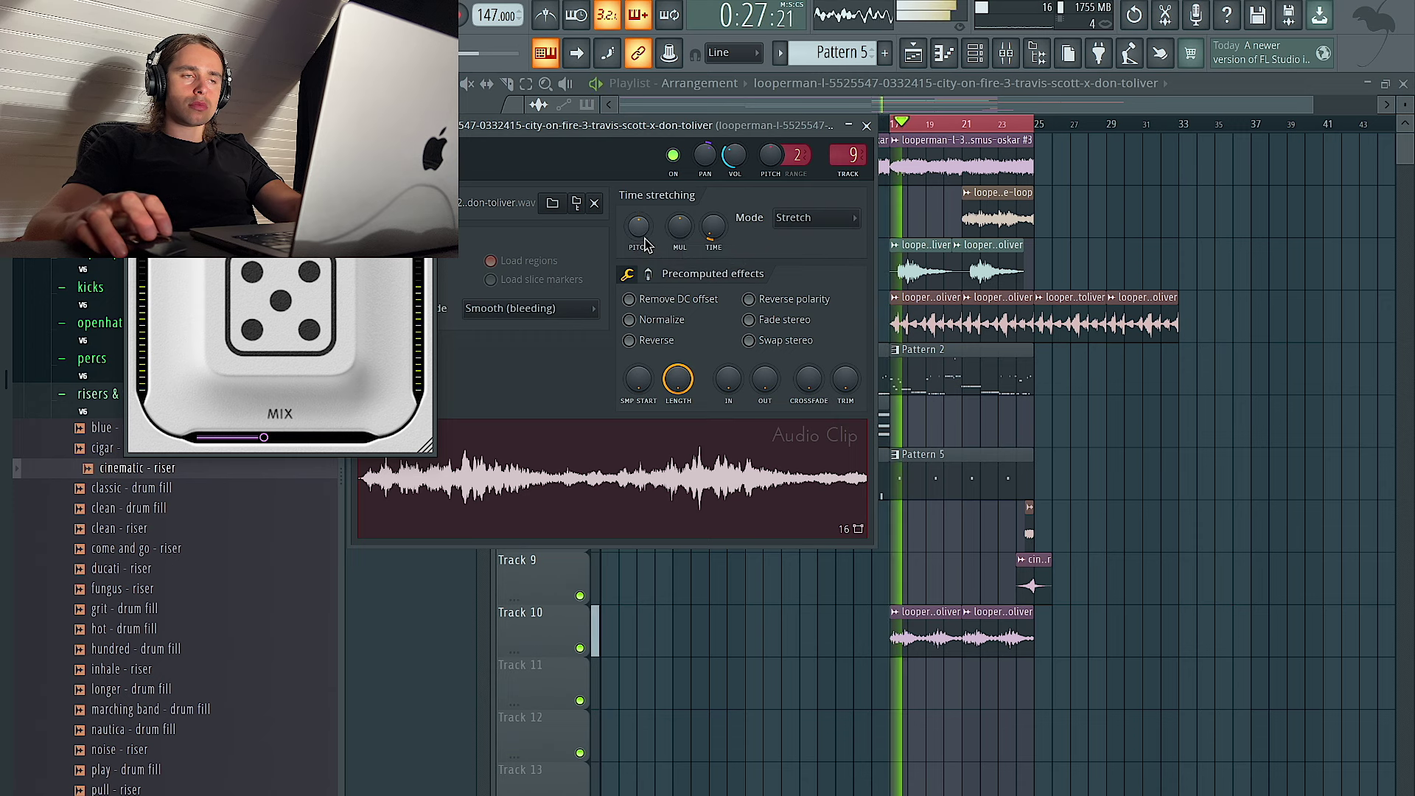
key(space)
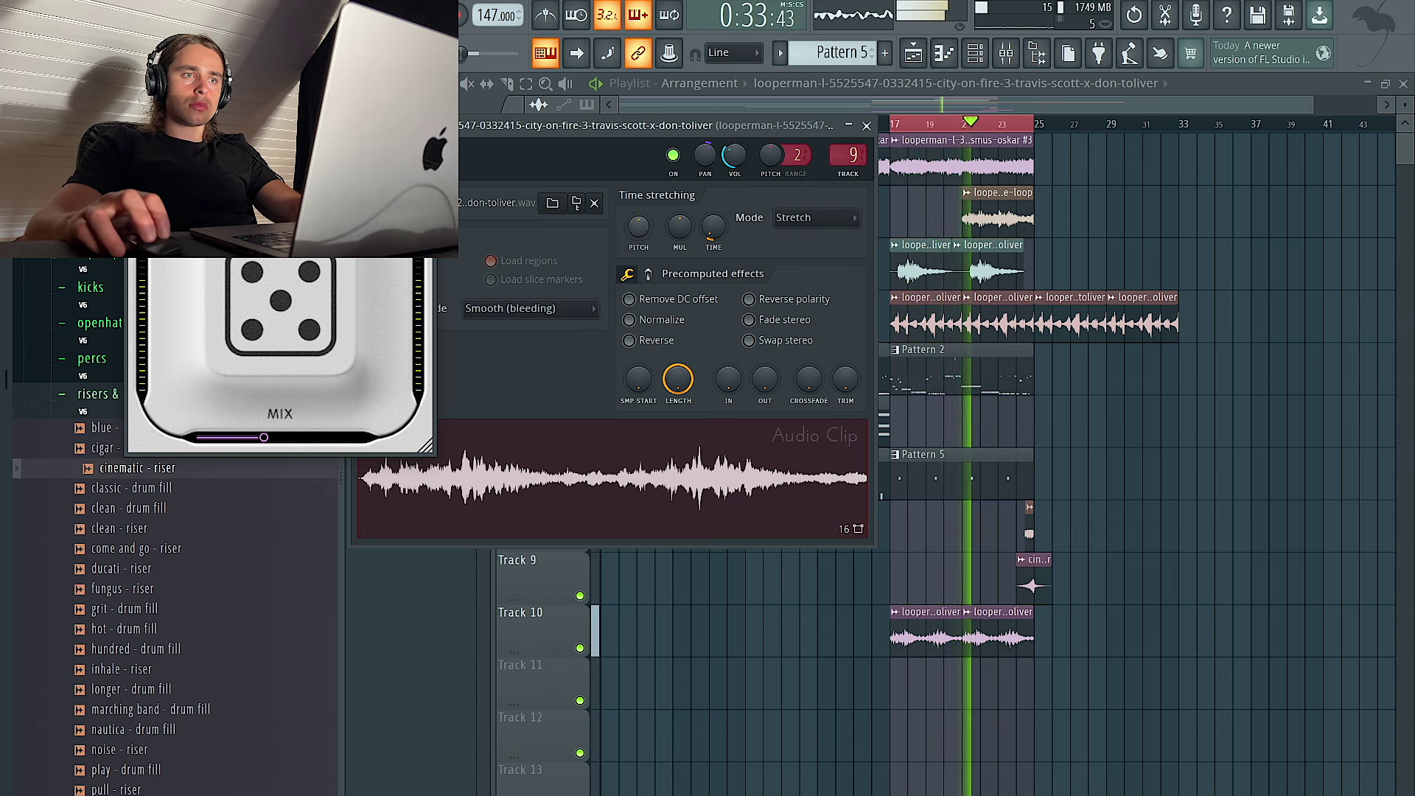
key(space)
key(space)
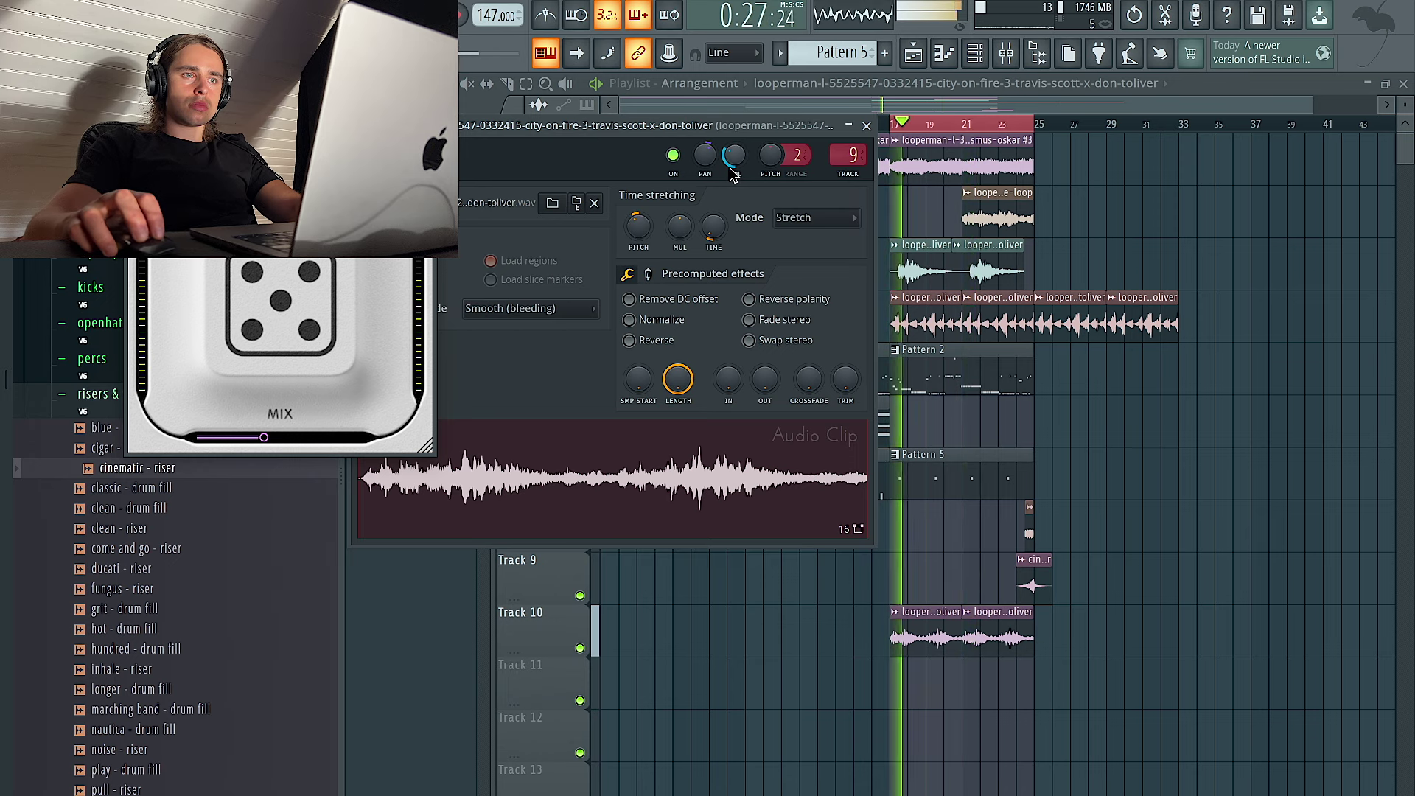
Close the Magic Dice and City on Fire 3 loop windows and delete the Pattern 5 clip at bar 17 on Track 7
click(425, 127)
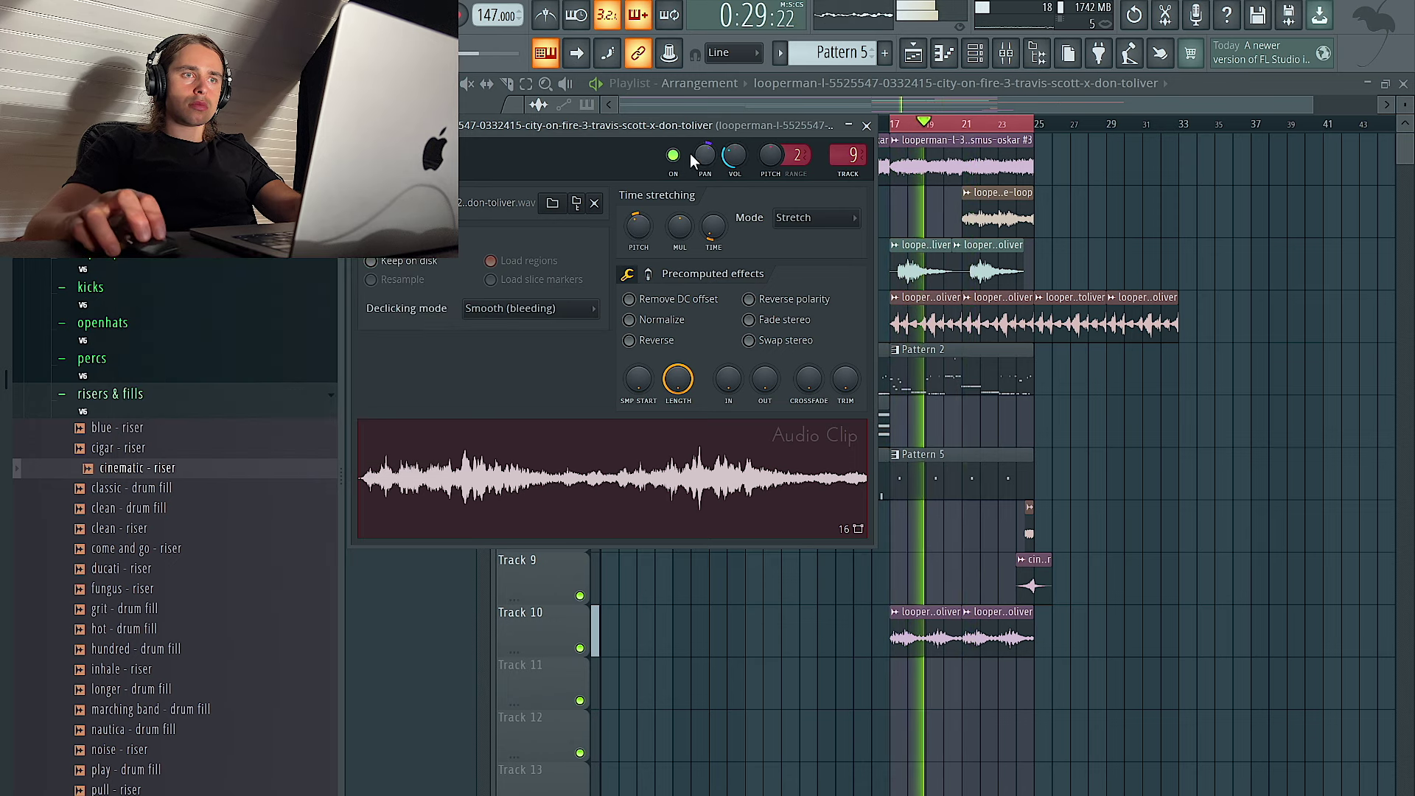
click(867, 126)
double_click(993, 615)
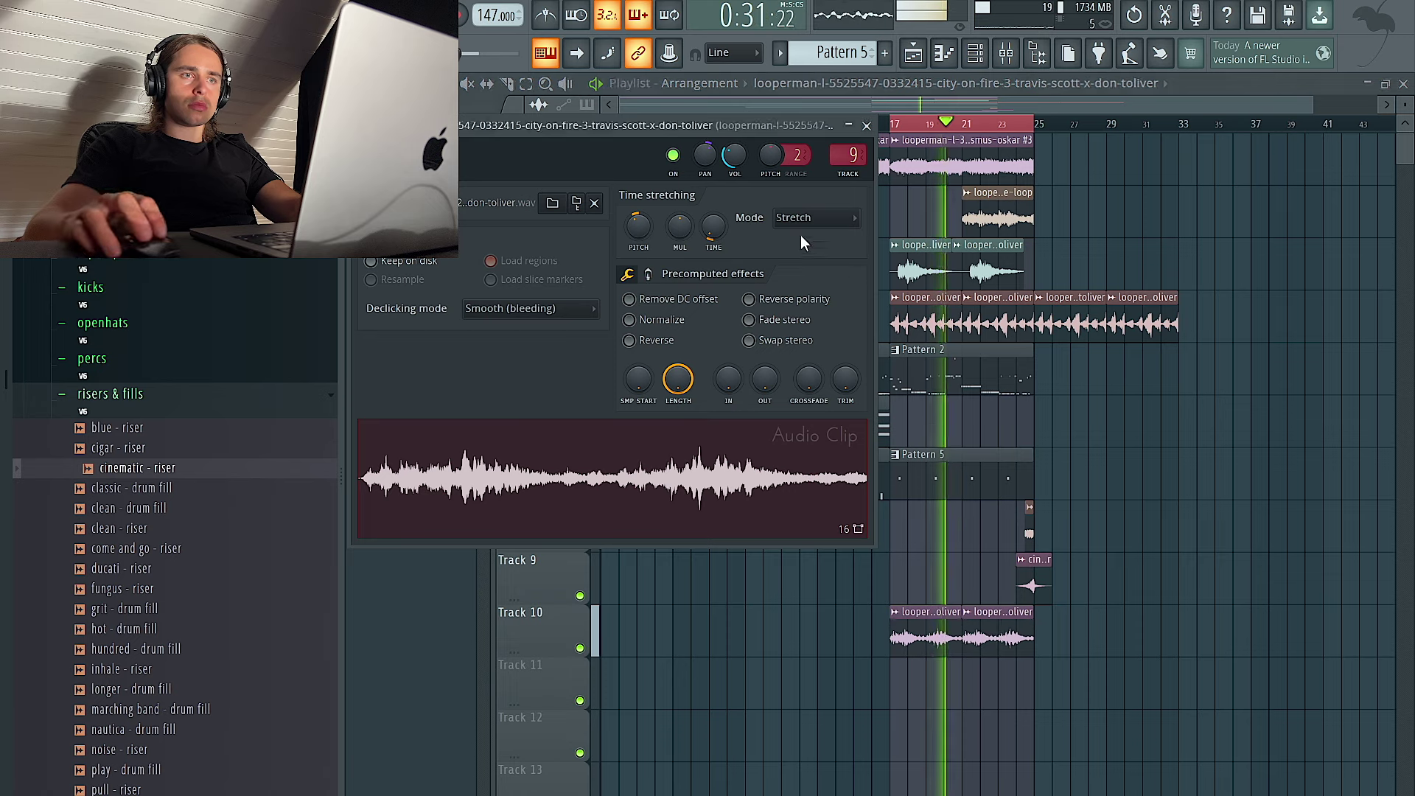
key(Escape)
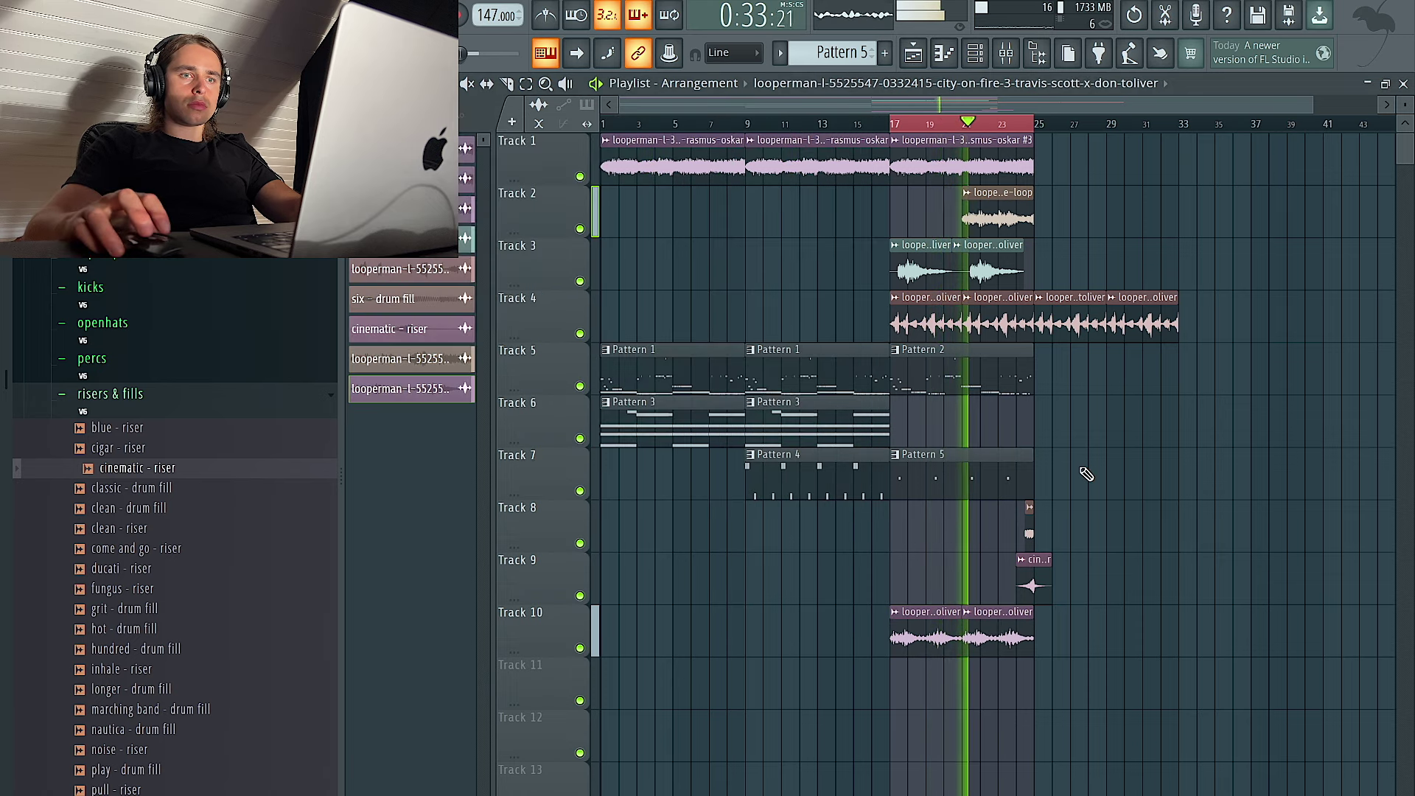
right_click(1000, 480)
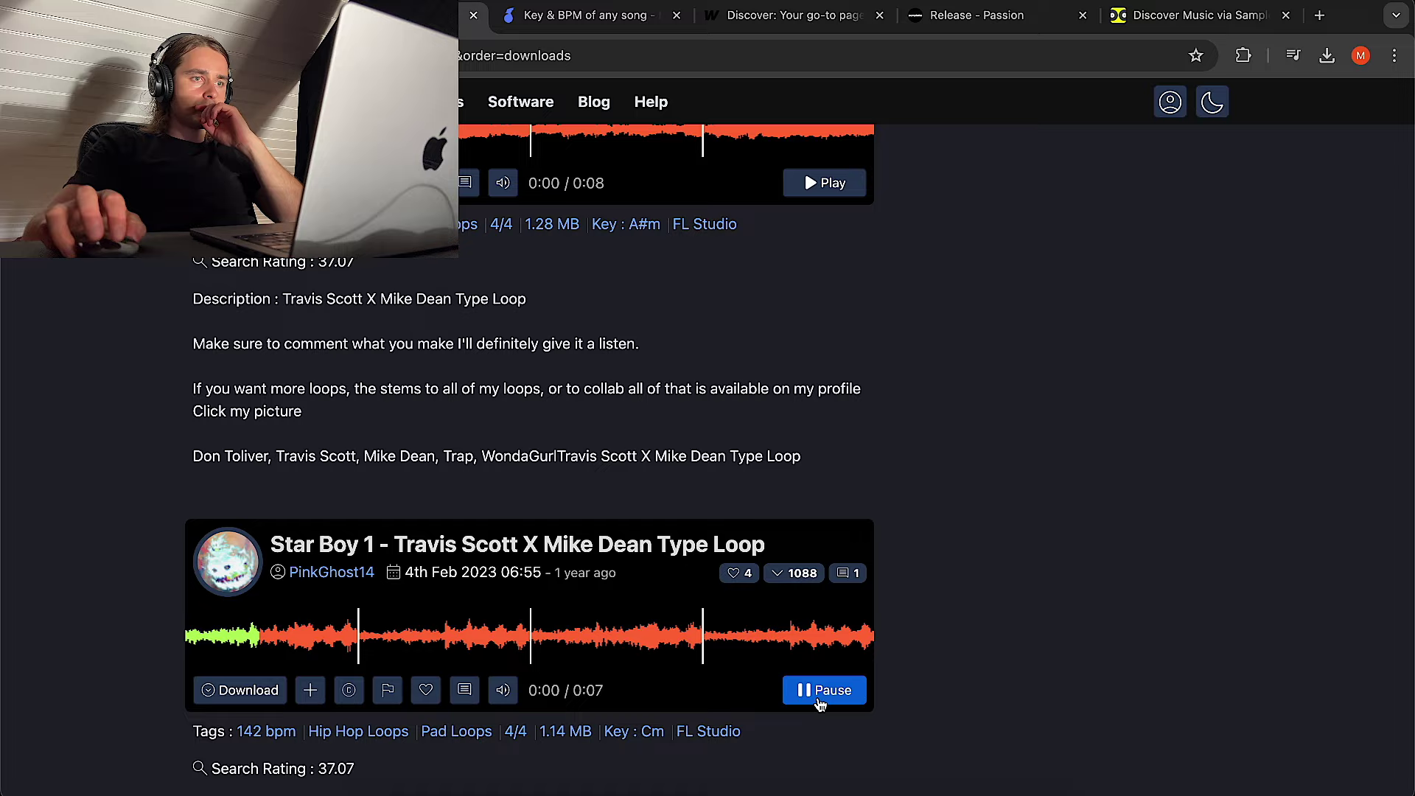
Audition more Looperman loops, place A Real One 3 at bar 25 on Track 6 and set its time stretching mode to Stretch
scroll(818, 663, down, 10)
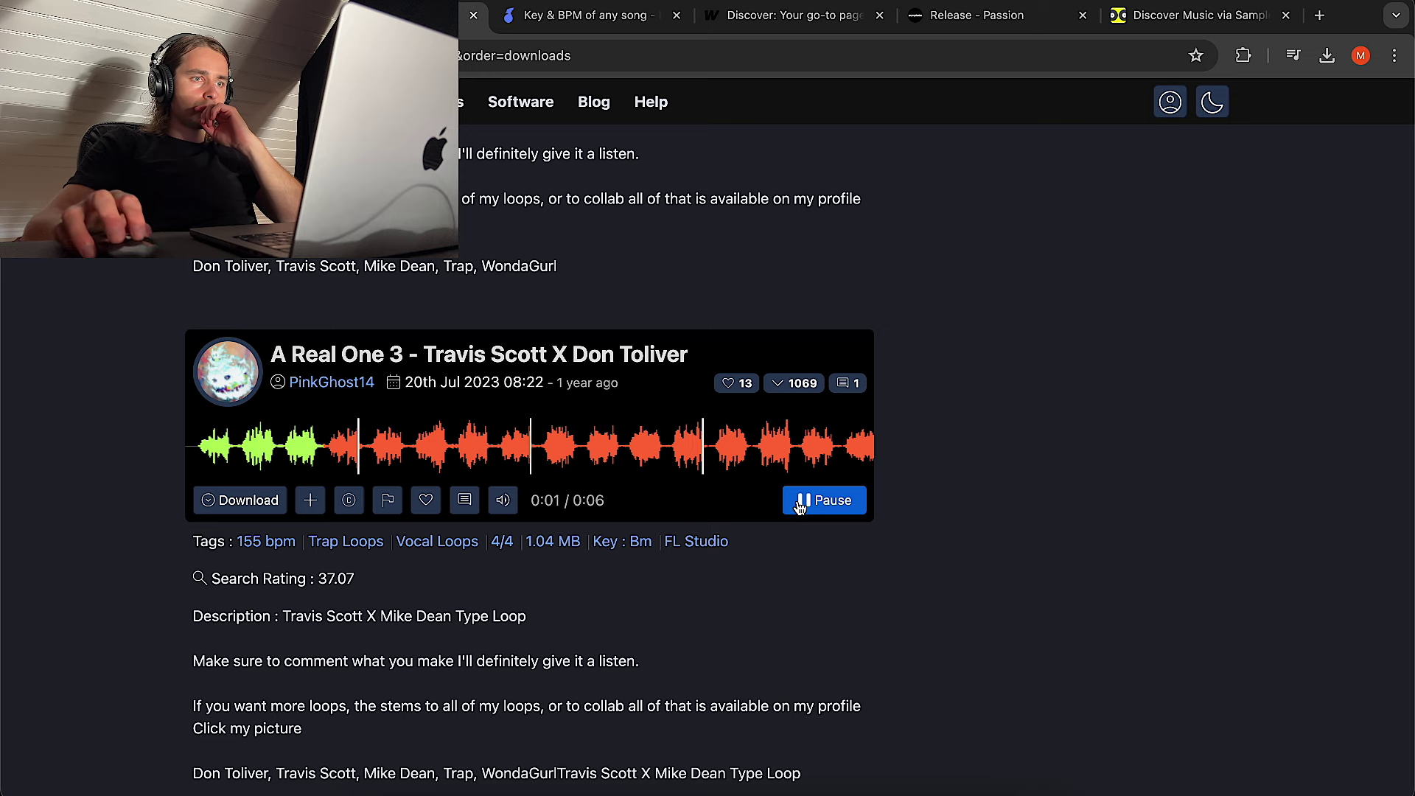
click(806, 506)
key(ctrl+Right)
drag(1242, 117, 1067, 438)
double_click(1068, 438)
drag(737, 251, 737, 243)
click(829, 250)
click(822, 296)
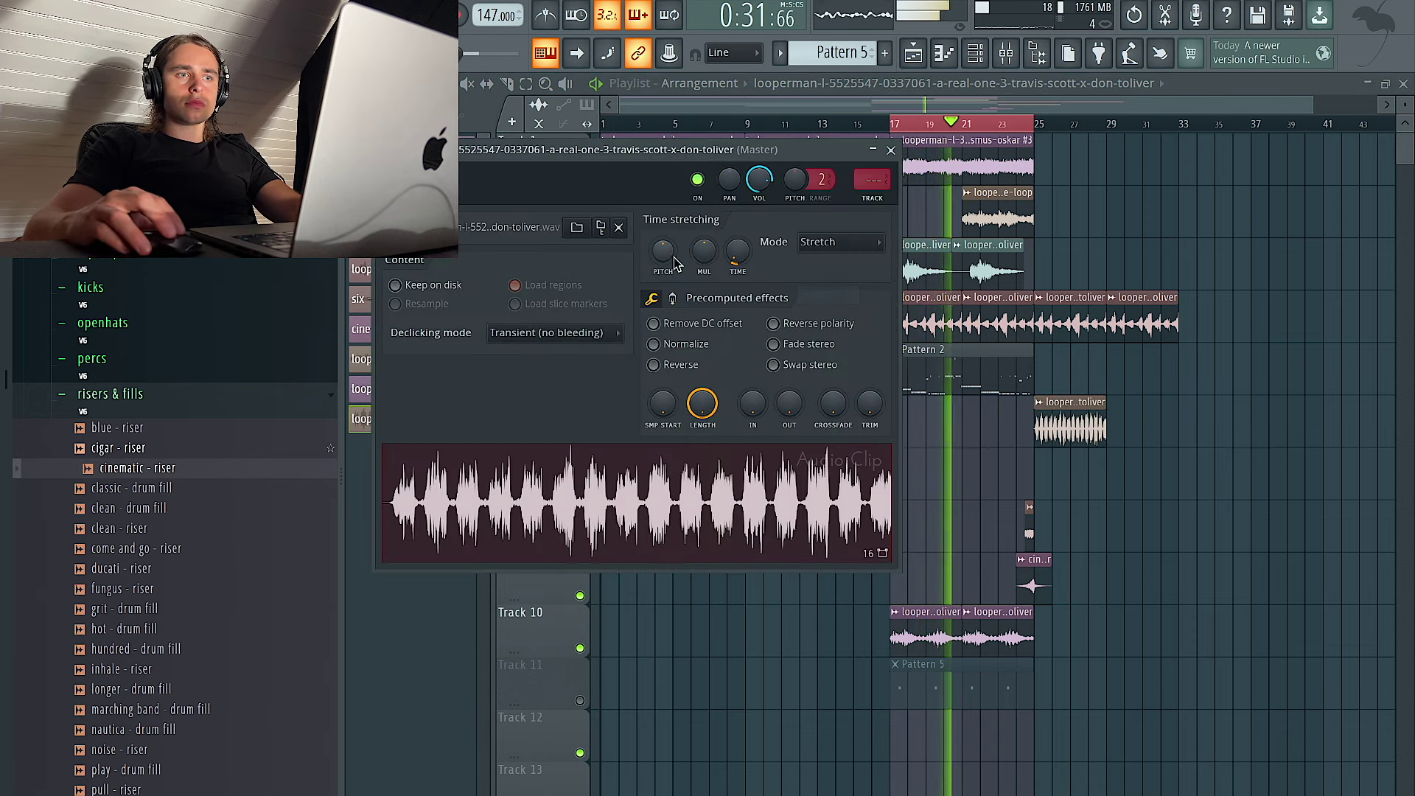
Move the A Real One 3 clip to bar 21 on Track 6 and reopen its settings
click(1059, 426)
drag(1059, 426, 1019, 427)
double_click(1019, 428)
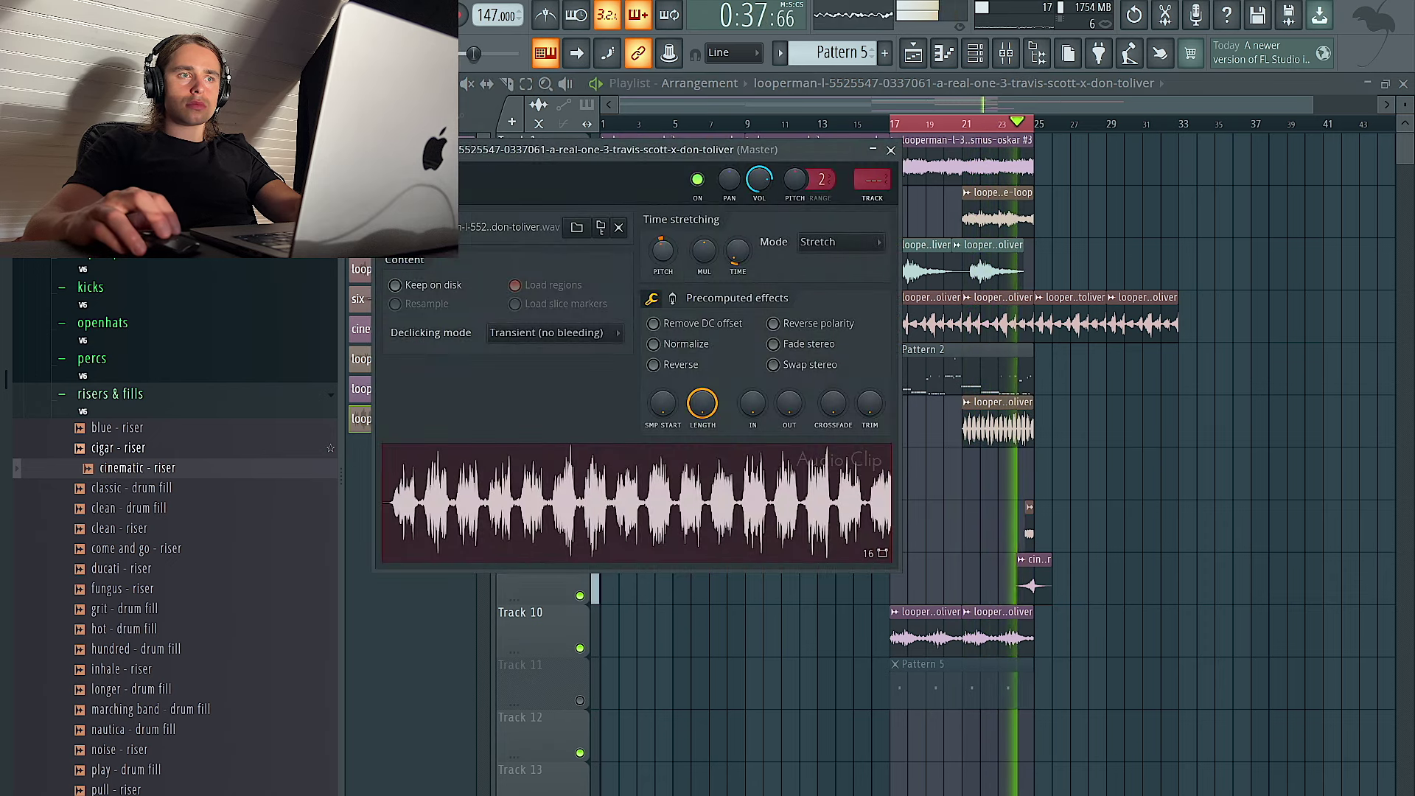
Audition Looperman loops, place Endless Loop 130 BPM Dmin at bar 25 on Track 7 and set its time stretching mode to Stretch
scroll(847, 479, down, 2)
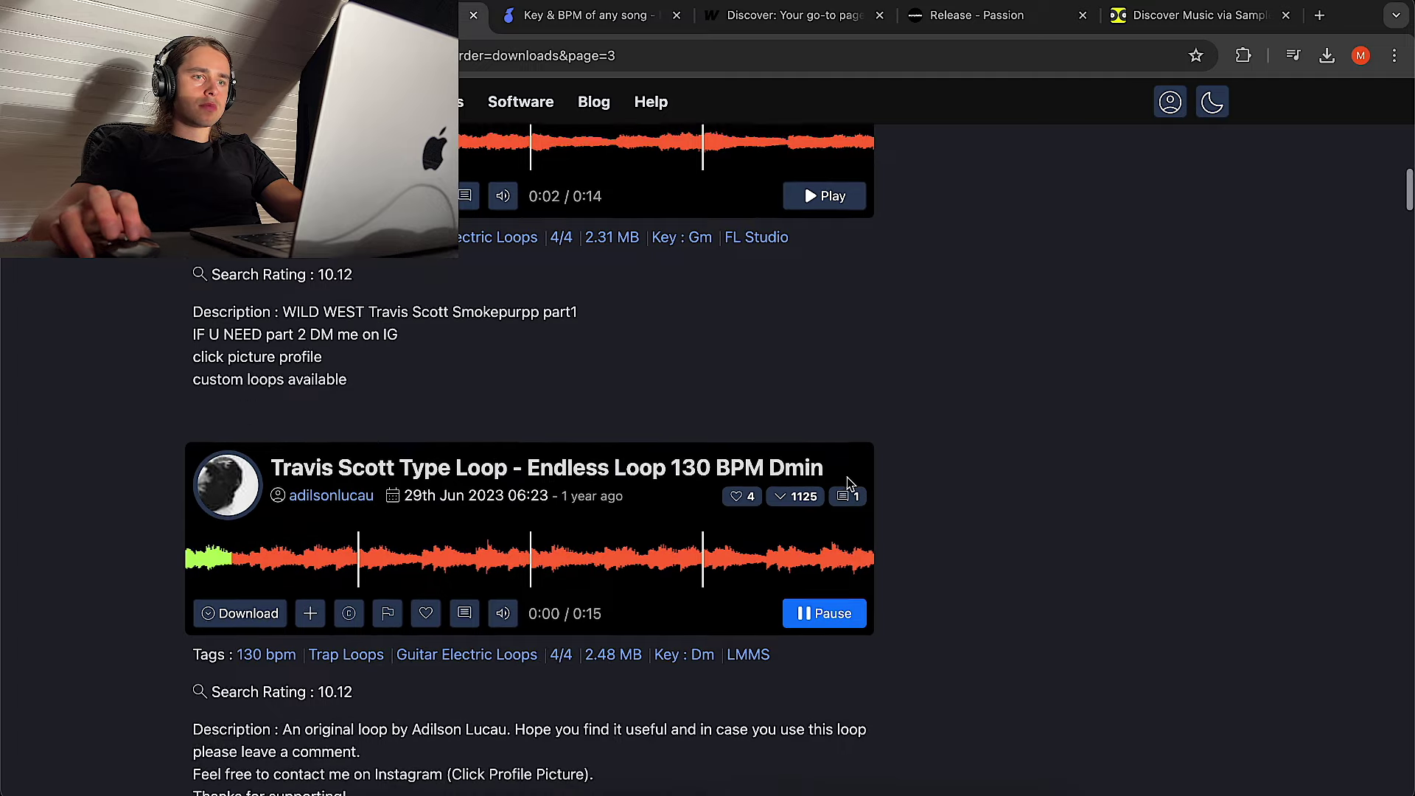
scroll(849, 479, down, 1)
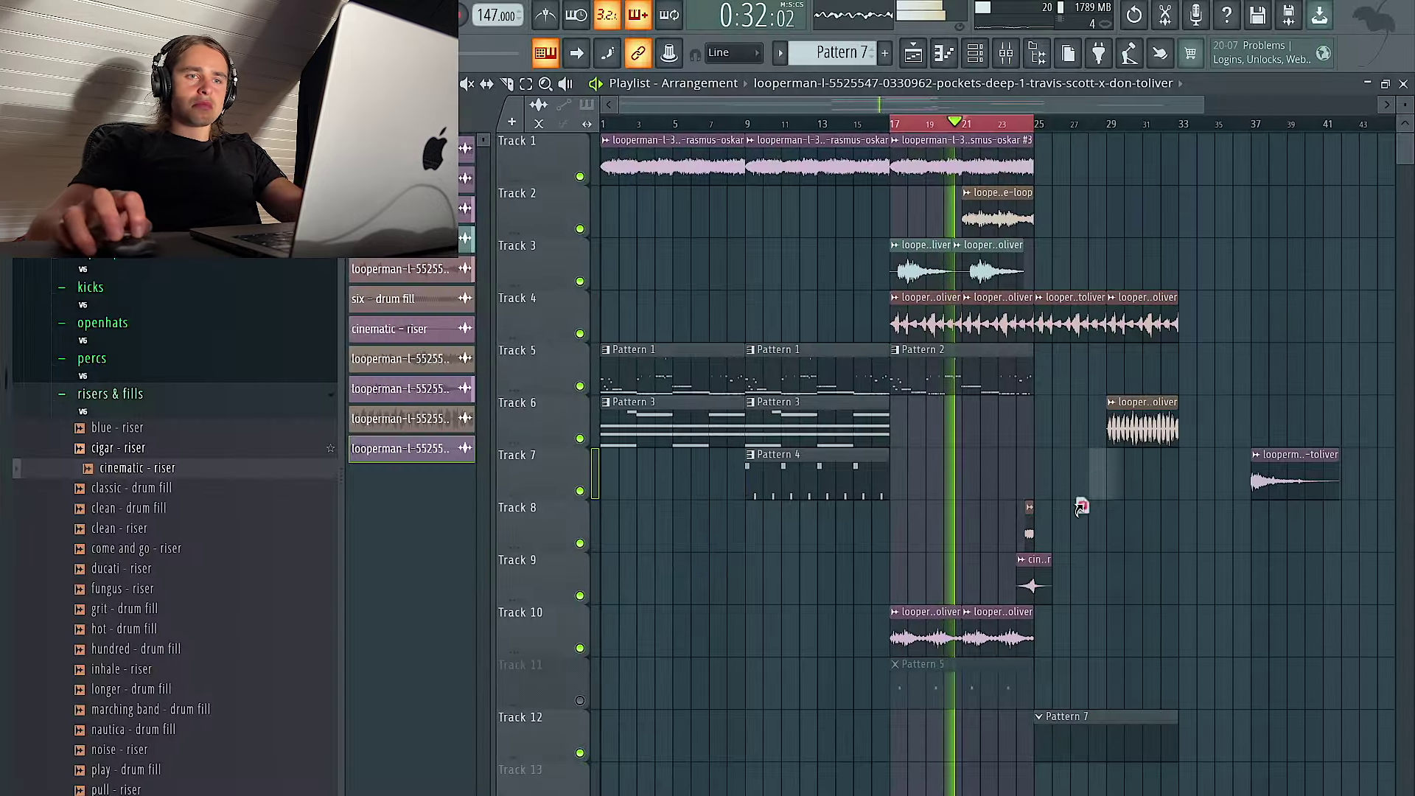
drag(1083, 502, 1037, 470)
double_click(1114, 478)
drag(785, 302, 785, 286)
click(889, 290)
click(865, 344)
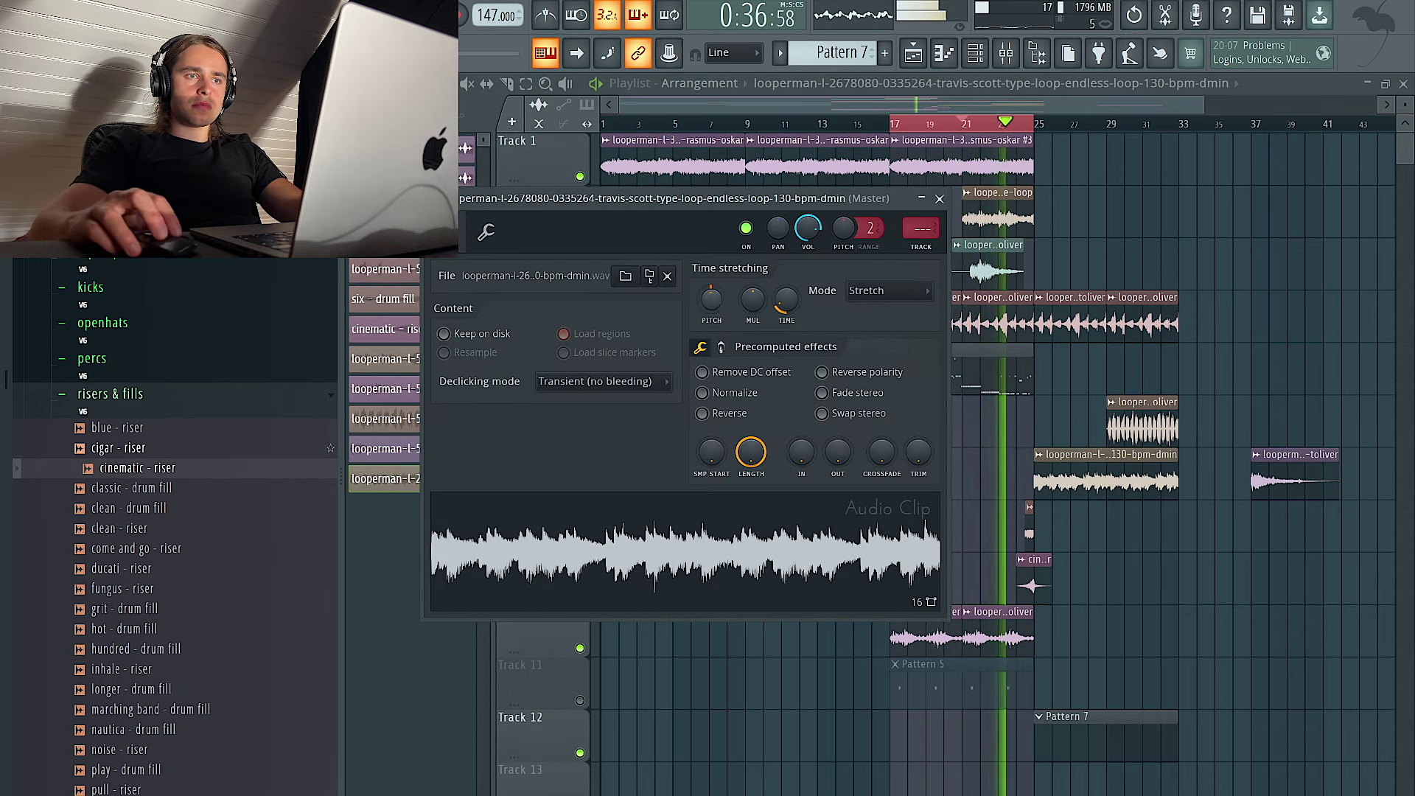
Set the playback range to bars 25 to 33 and close the loop settings windows
key(Escape)
ctrl+click(1193, 230)
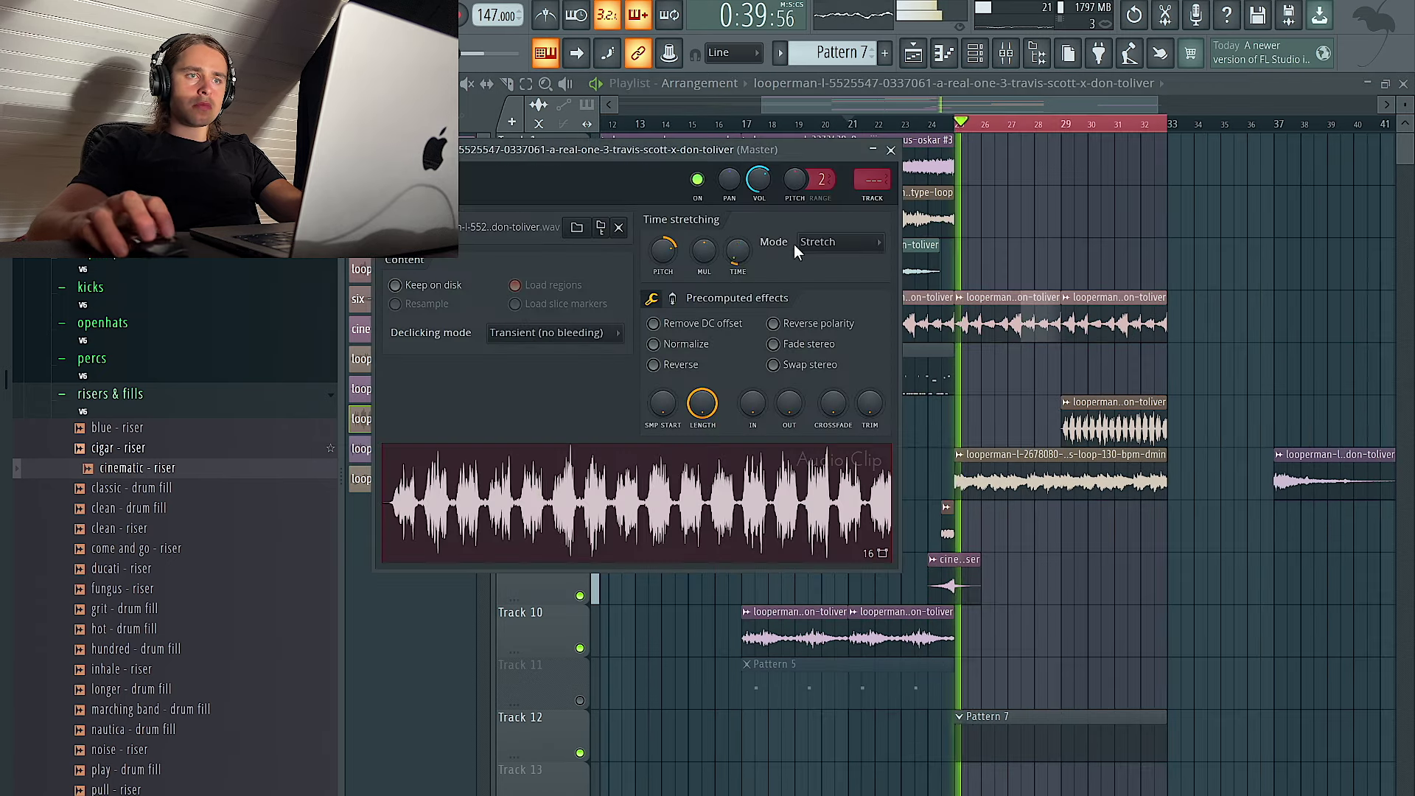
key(Escape)
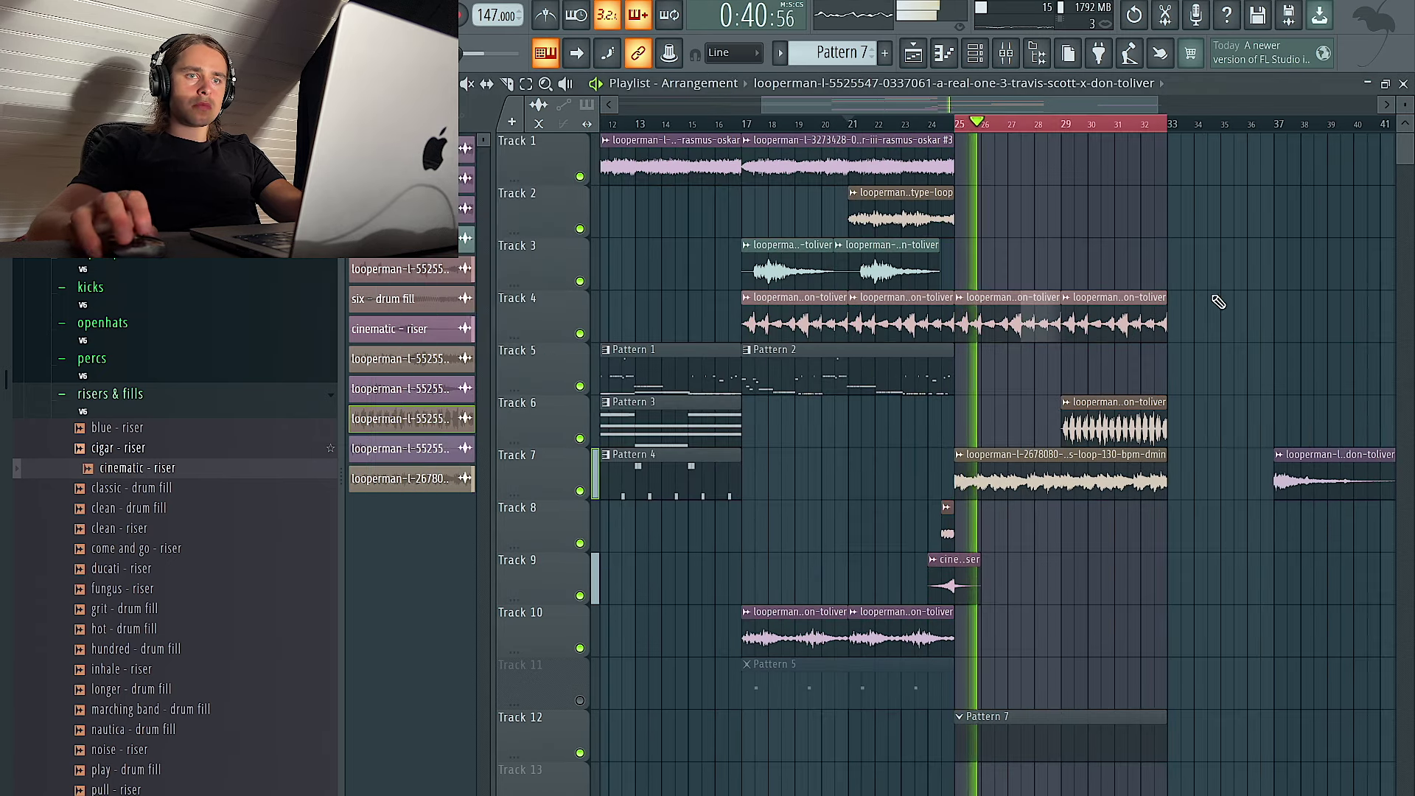
Look at the Deemed 5 loop's settings on Track 4, try deleting the A Real One 3 clip at bar 29 and undo it
double_click(1071, 339)
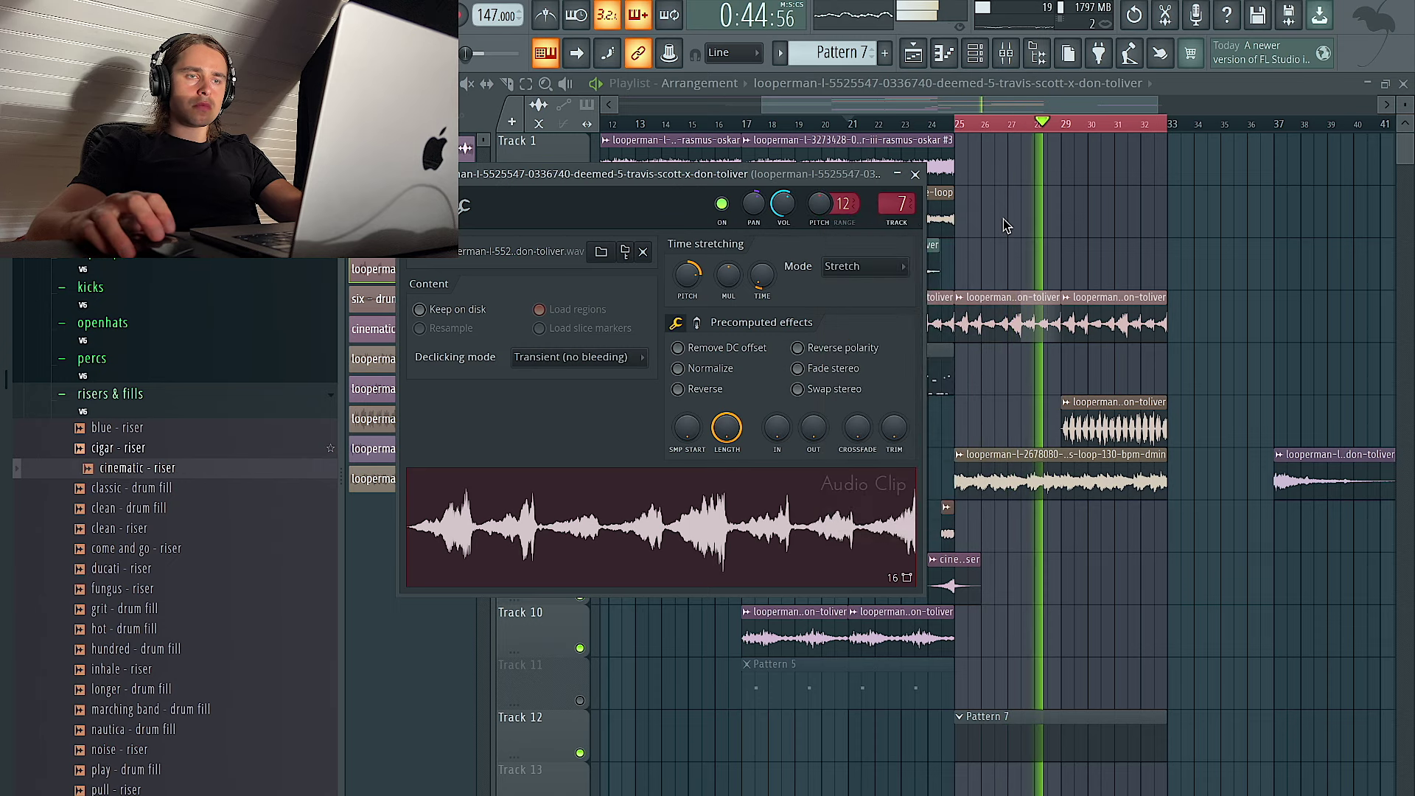
right_click(1103, 440)
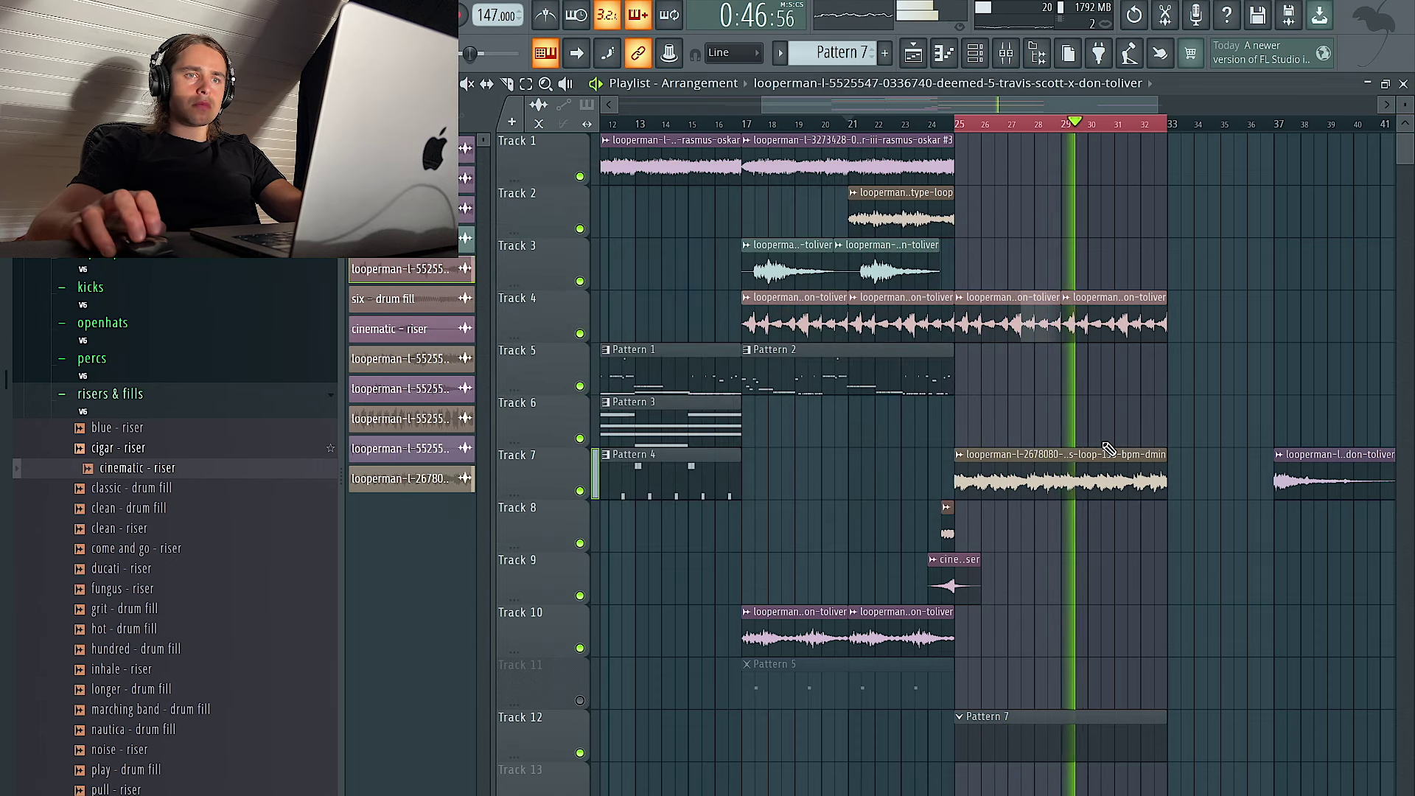
key(ctrl+z)
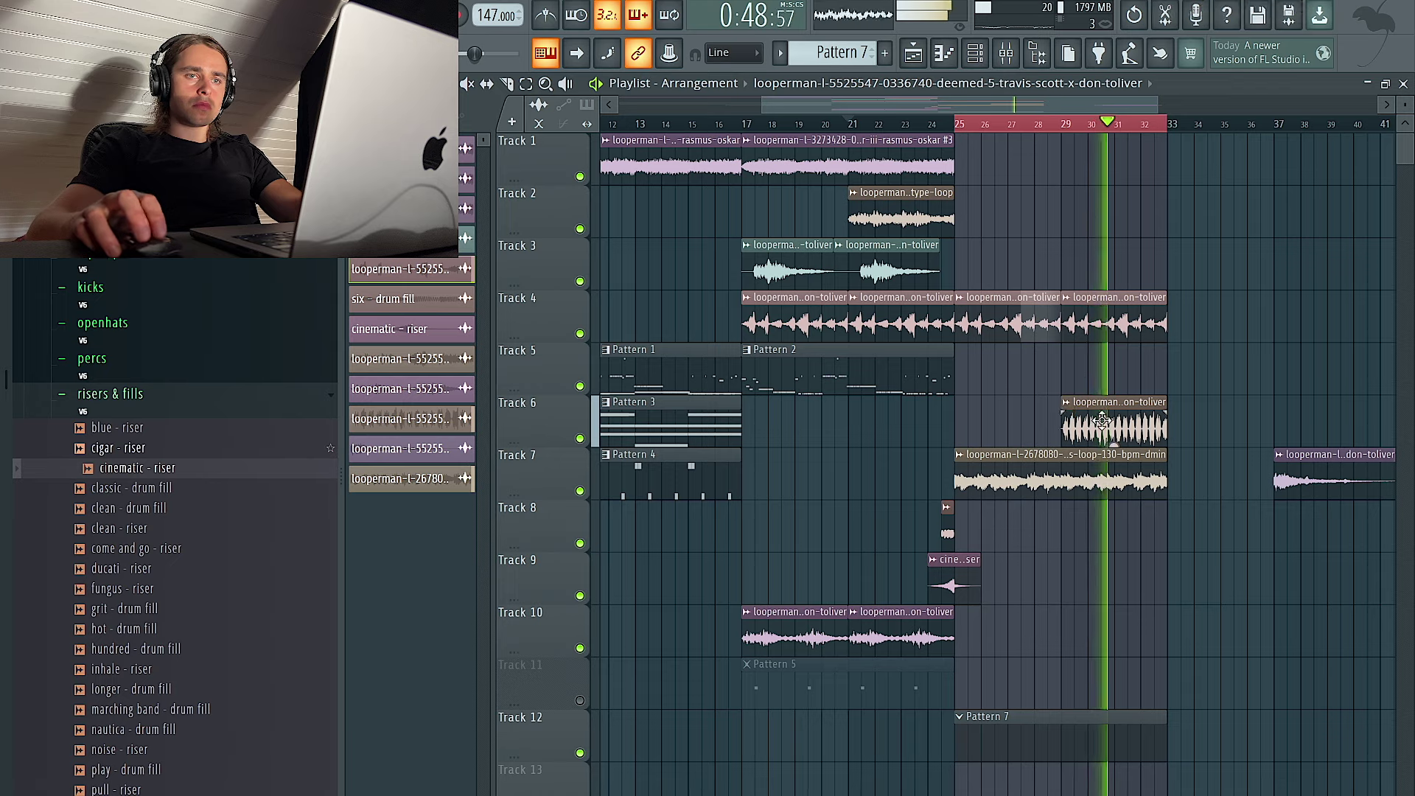
Route the A Real One 3 loop to mixer insert 10 and add Fruity Reeverb 2 in slot 1
double_click(1090, 435)
double_click(1099, 422)
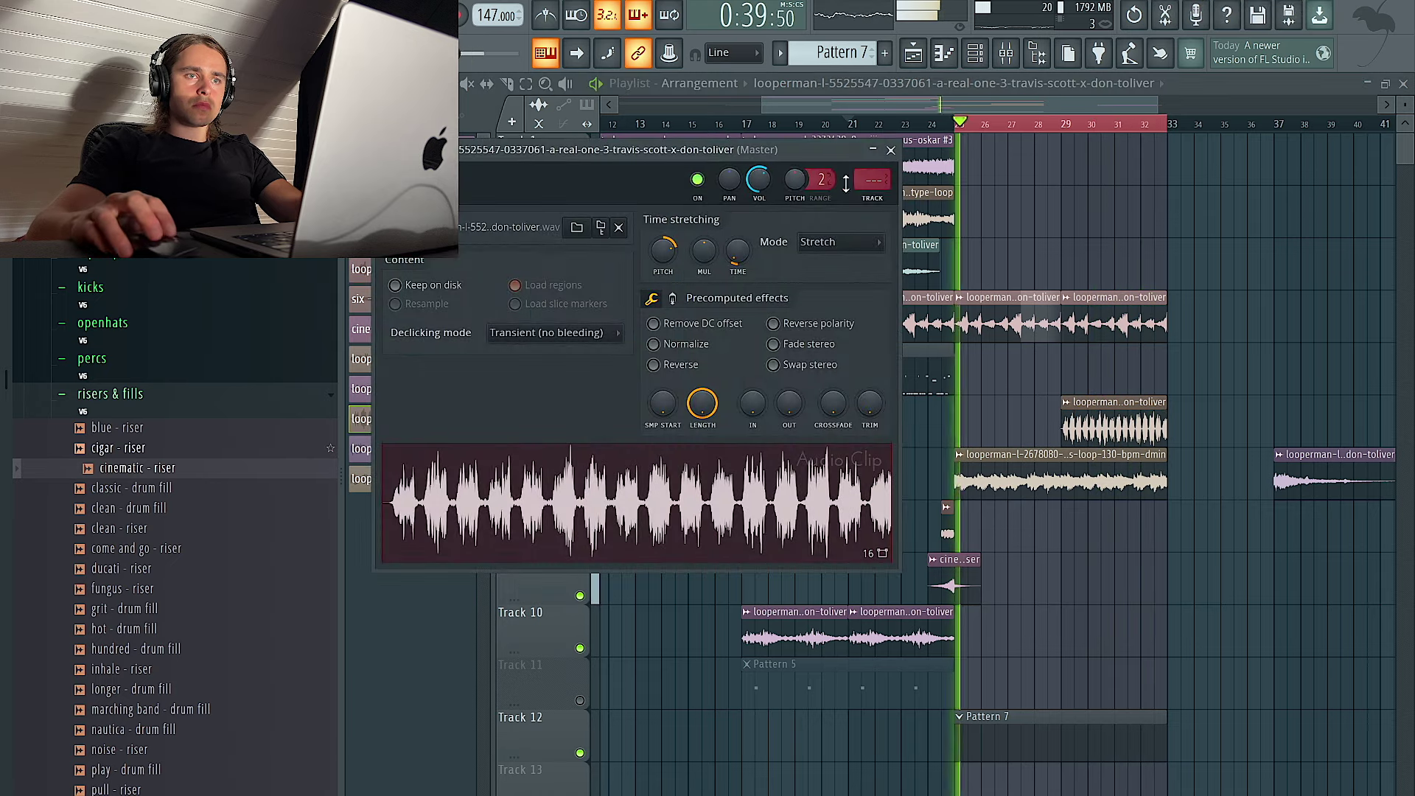
key(ctrl+l)
click(1304, 346)
mouse_move(1253, 361)
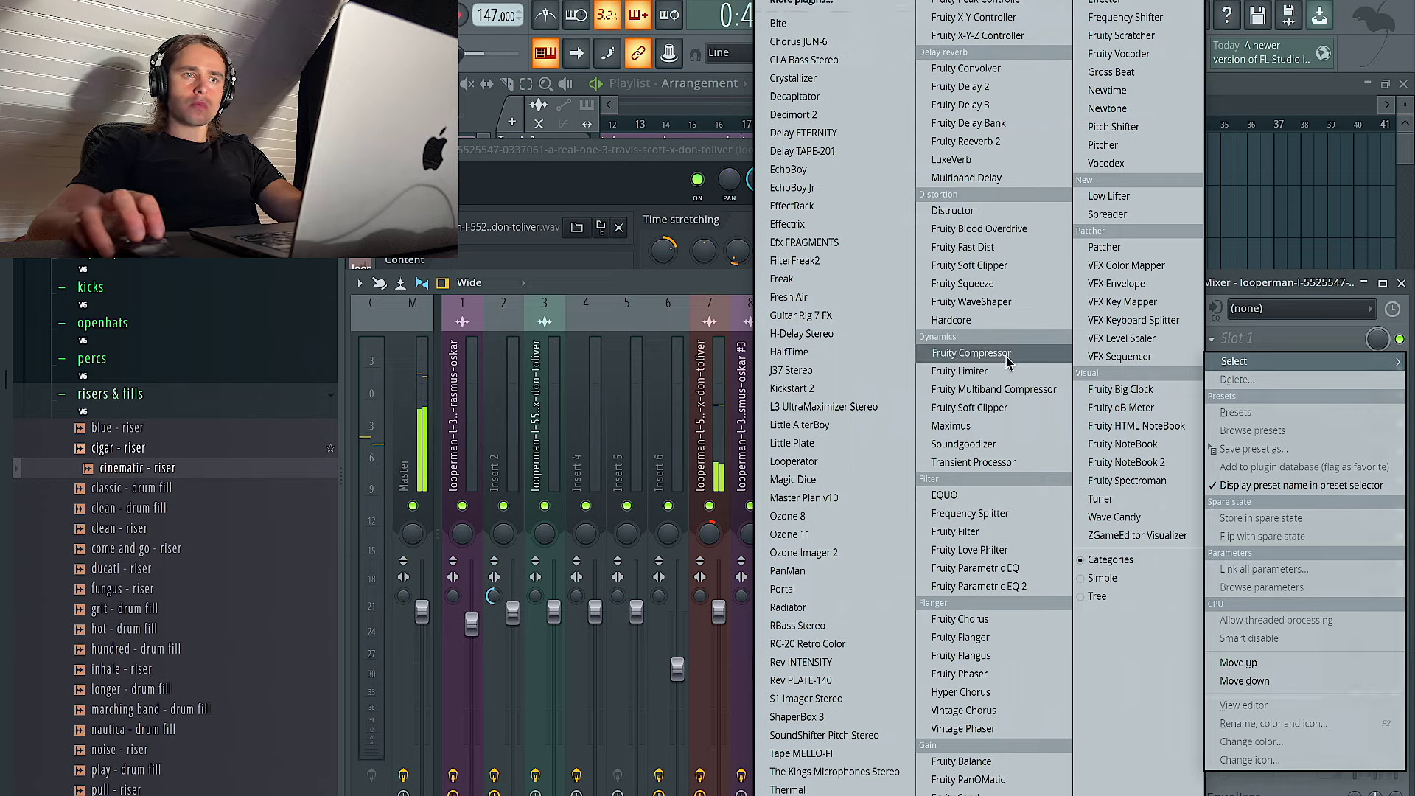
click(991, 142)
Add Fruity Parametric EQ 2 in slot 3 of insert 10 and cut the high bands of the A Real One 3 loop
click(1252, 394)
mouse_move(1253, 409)
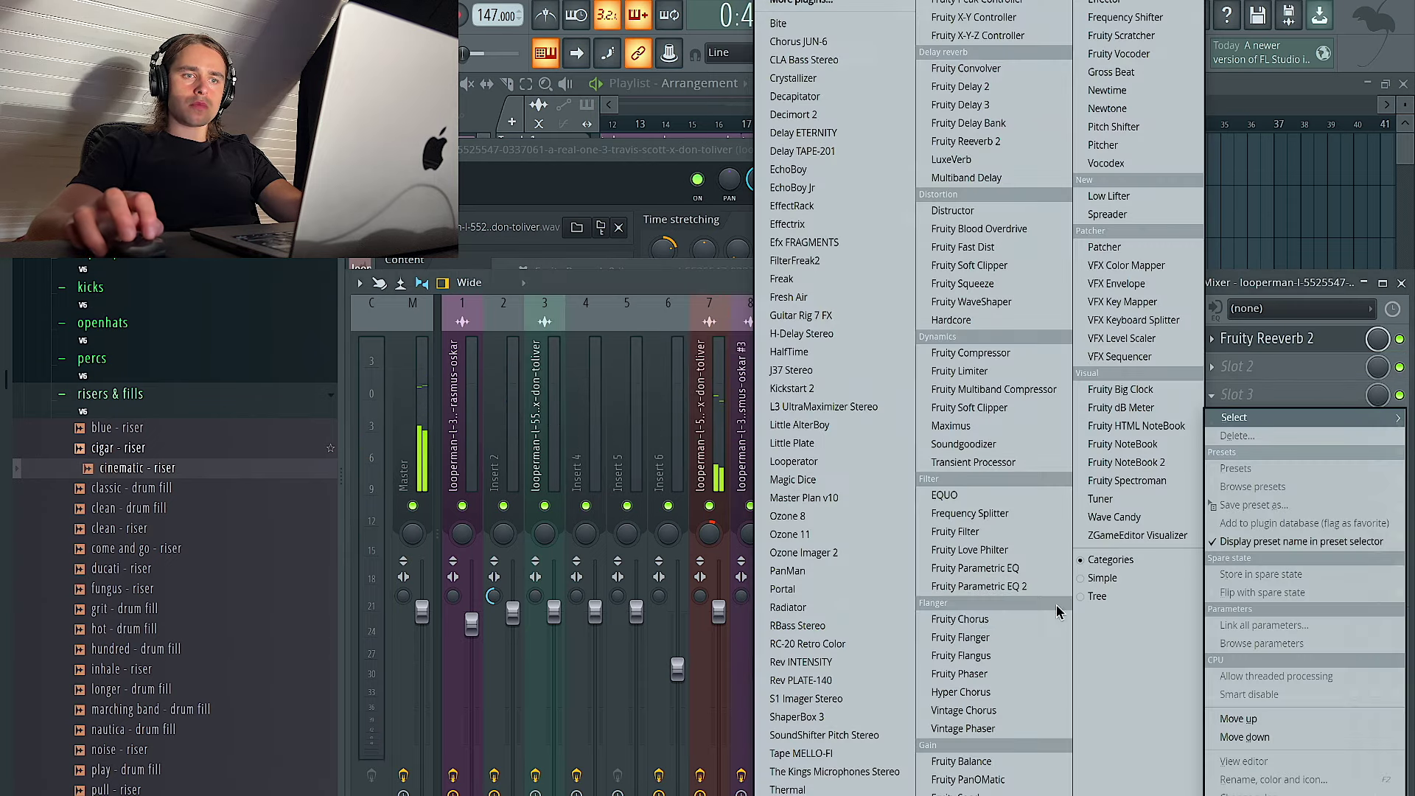
click(980, 586)
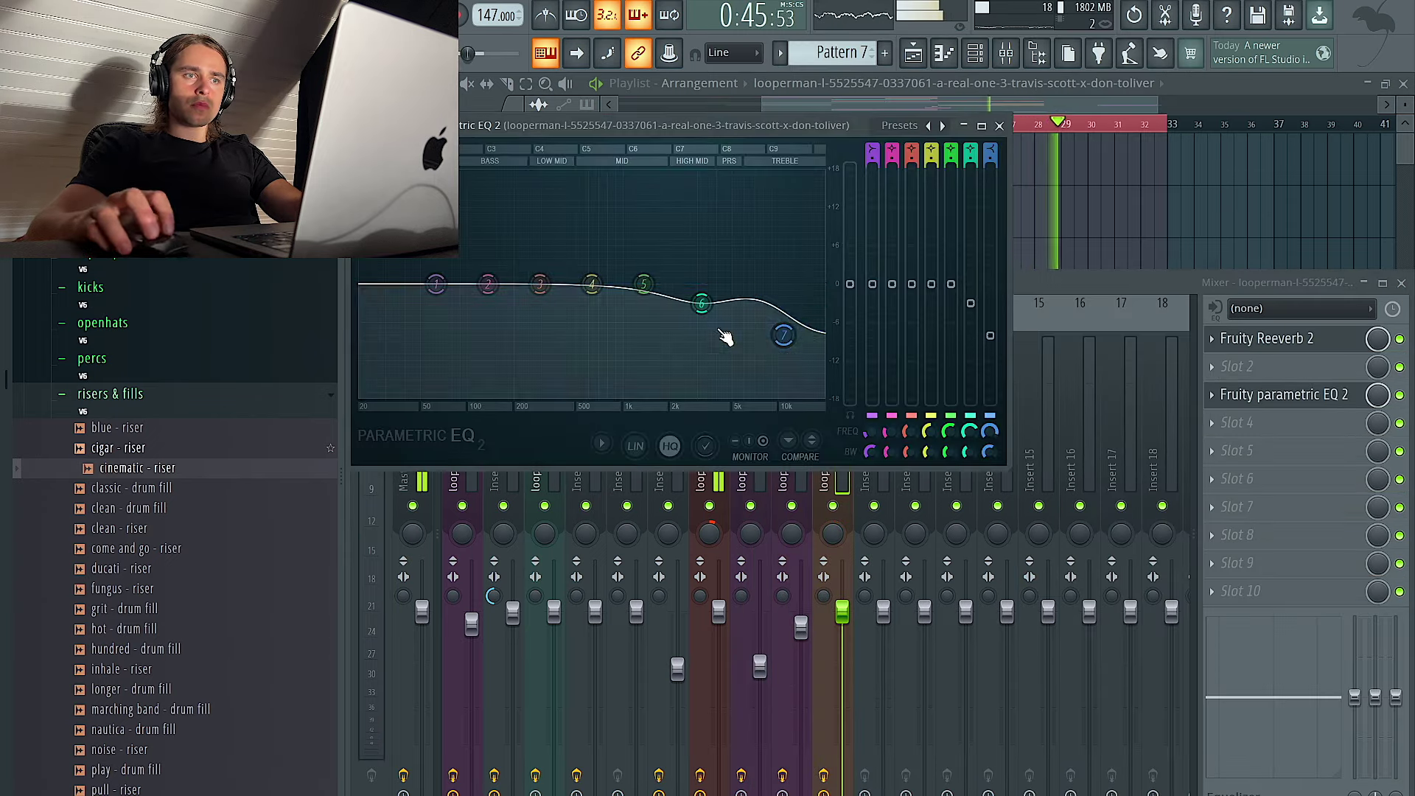
drag(643, 283, 680, 286)
click(1183, 200)
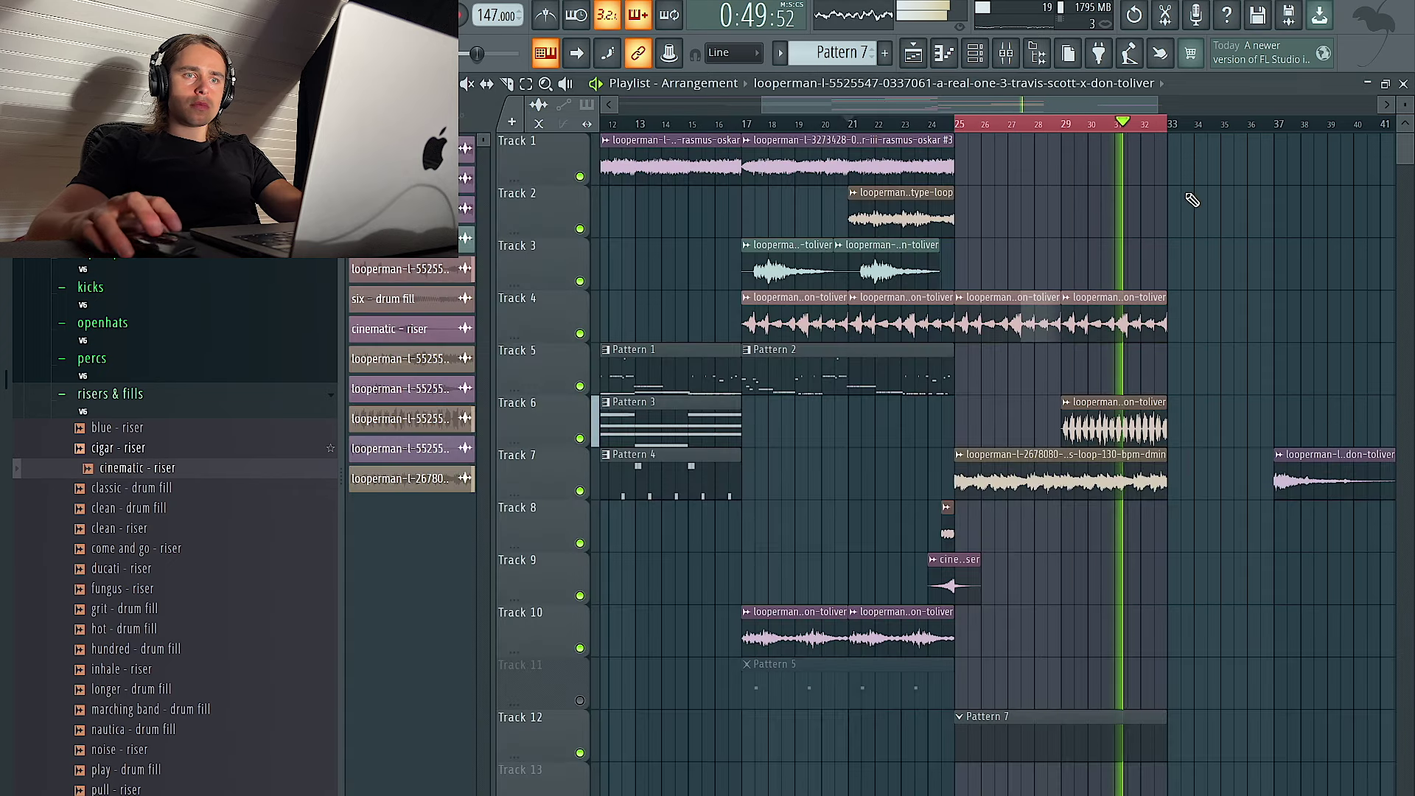
click(1409, 383)
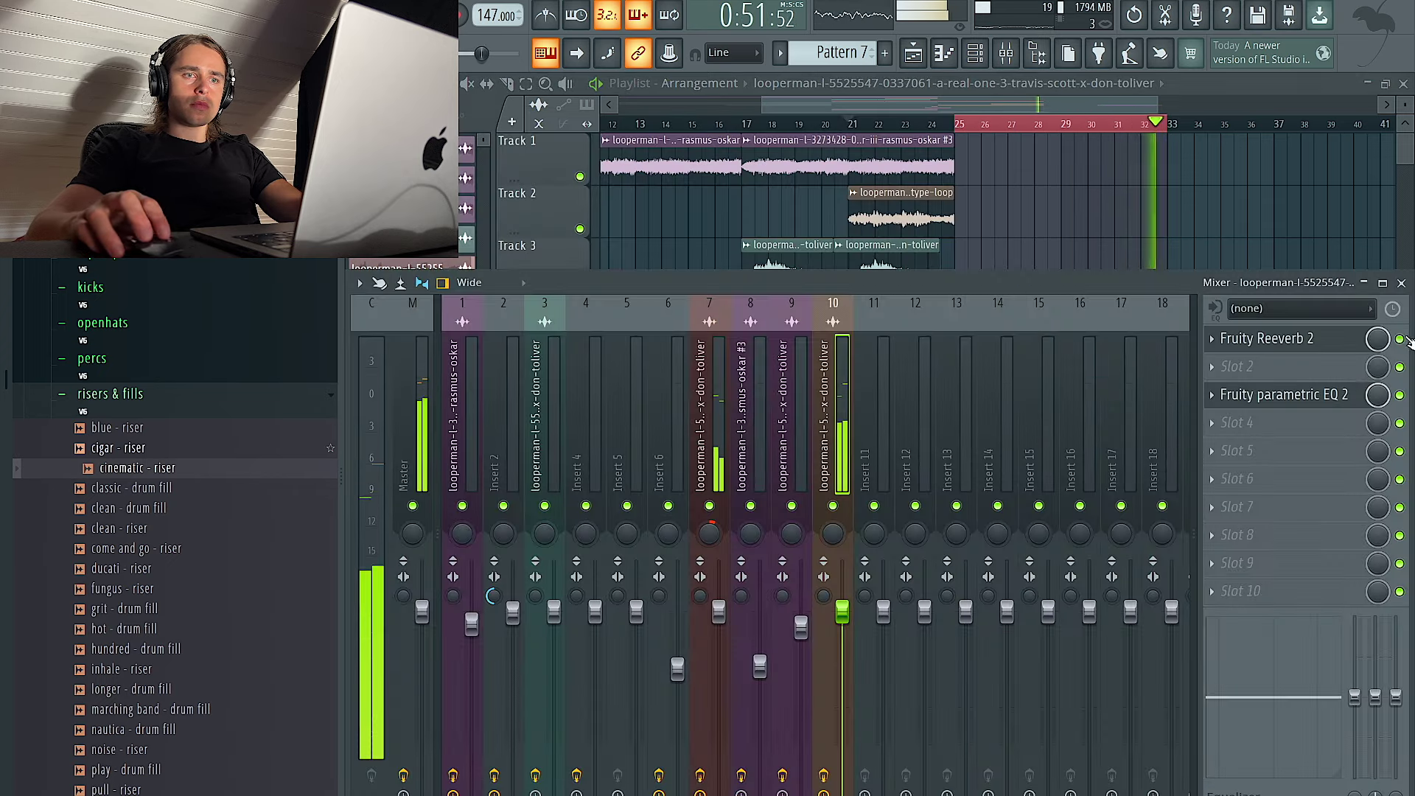
click(1106, 229)
Lower the pitch of the Deemed 5 loop on Track 4 while the section plays
double_click(1025, 329)
right_click(1019, 283)
double_click(994, 313)
drag(819, 202, 820, 266)
right_click(998, 204)
Route the Endless Loop 130 BPM Dmin clip to mixer insert 11 and add Fruity Parametric EQ 2 in slot 1
double_click(1059, 462)
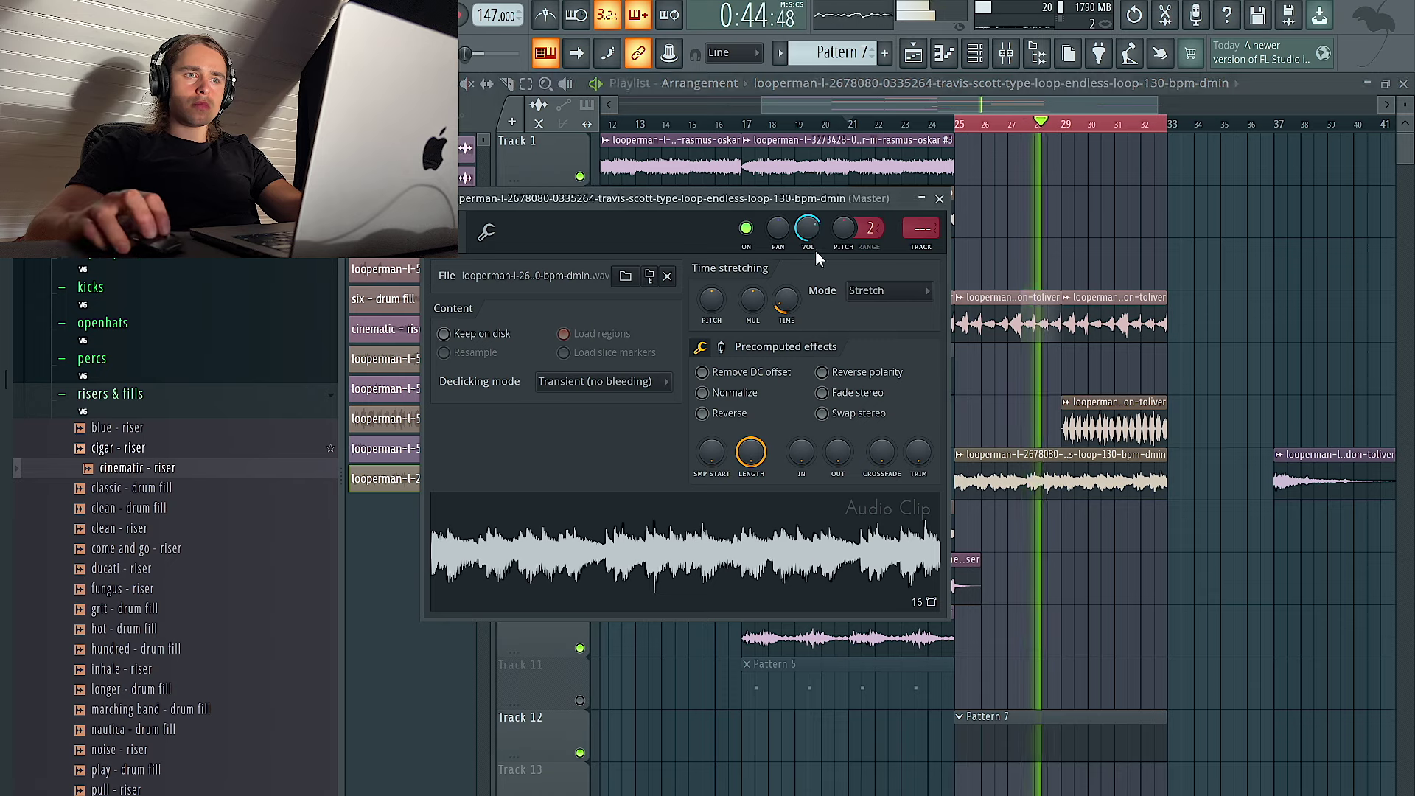
key(ctrl+l)
click(1247, 339)
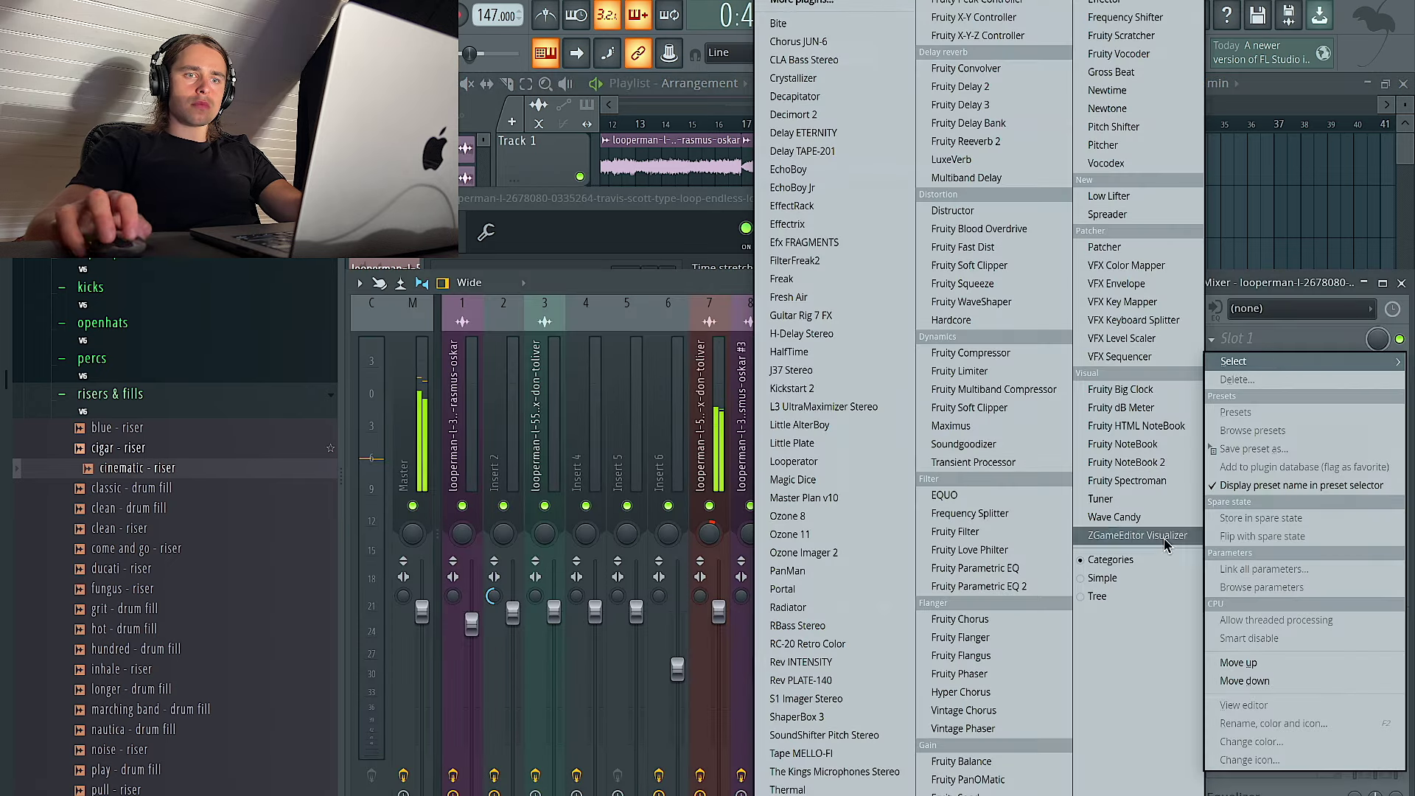
click(980, 586)
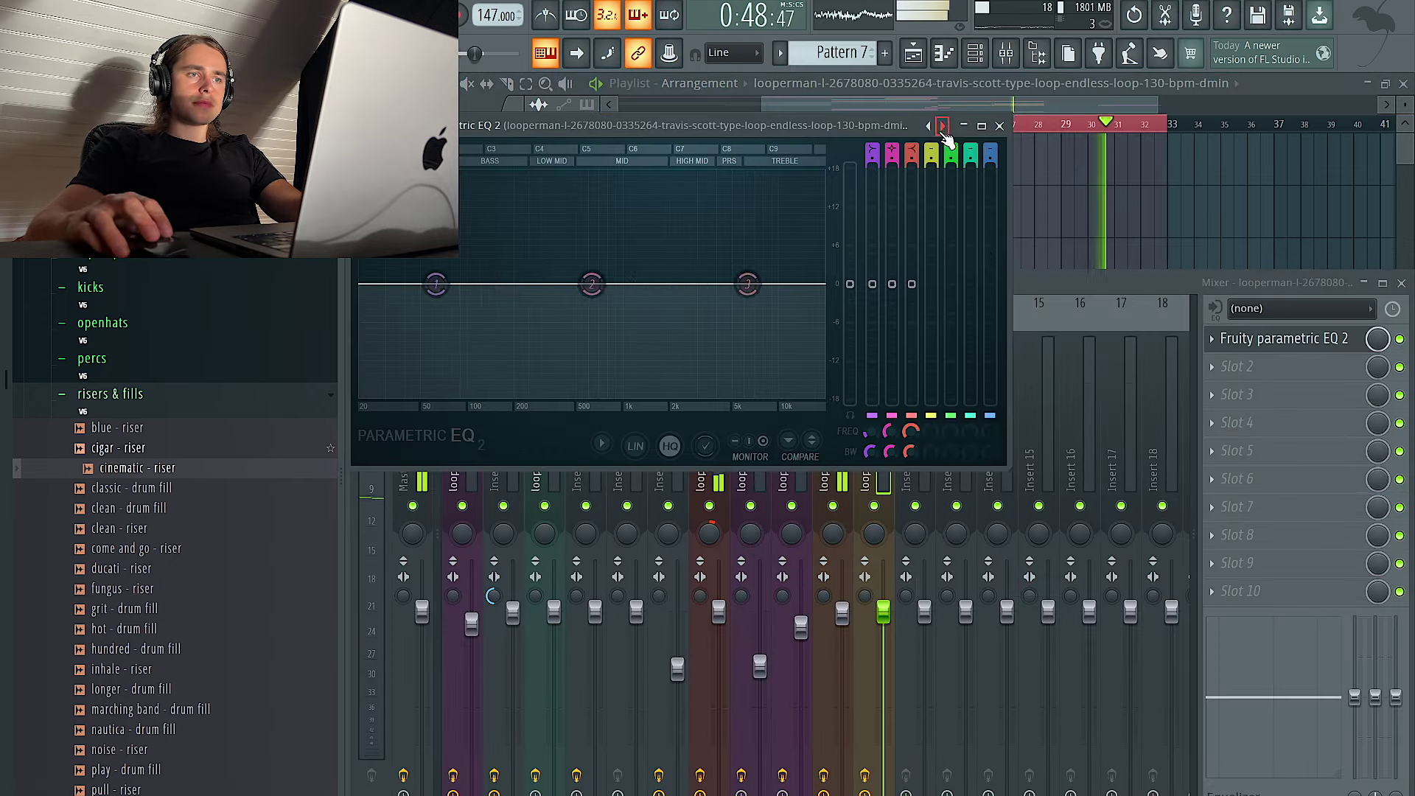
Raise the low-cut band to a little above 100 Hz and lower the high-cut band in the Endless Loop's equalizer while listening
drag(398, 287, 465, 284)
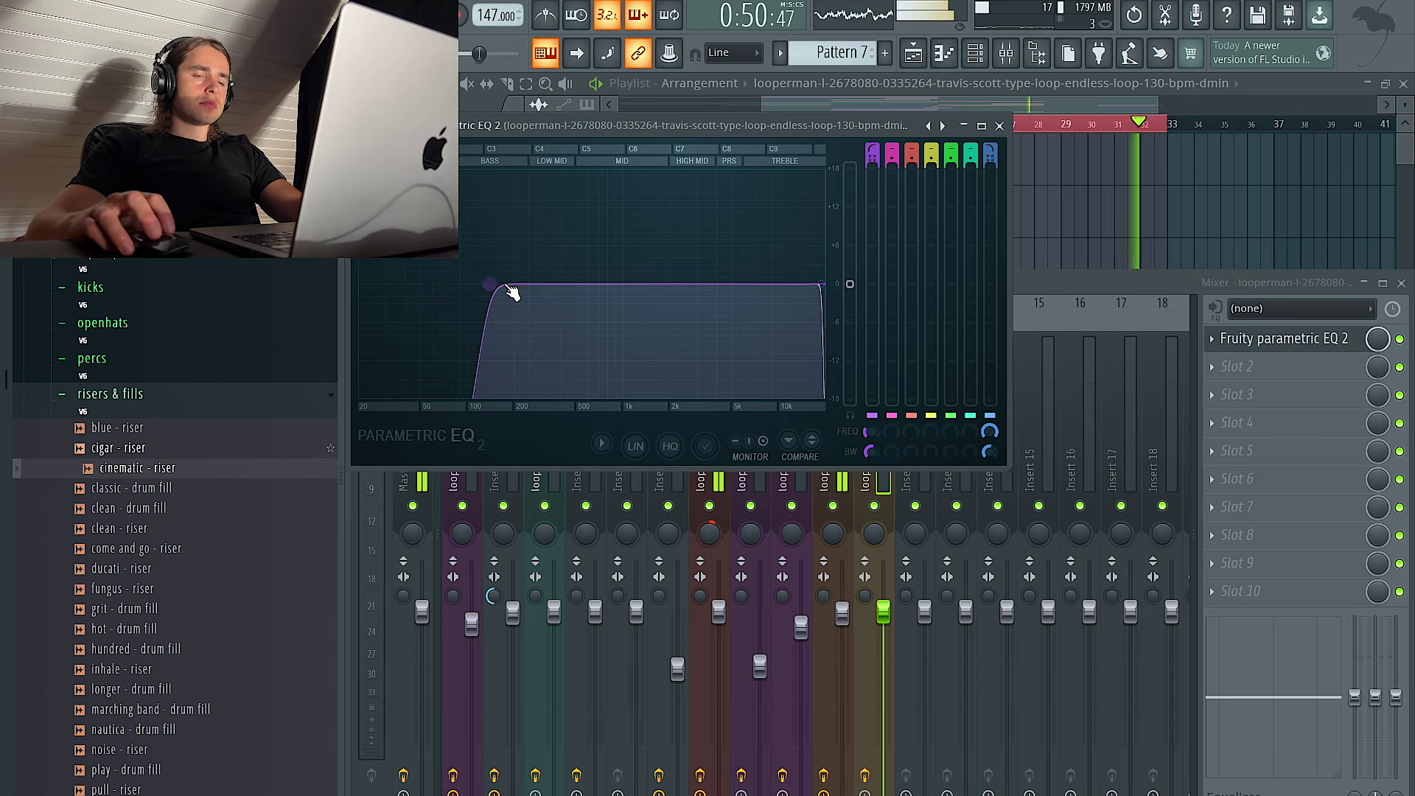
key(space)
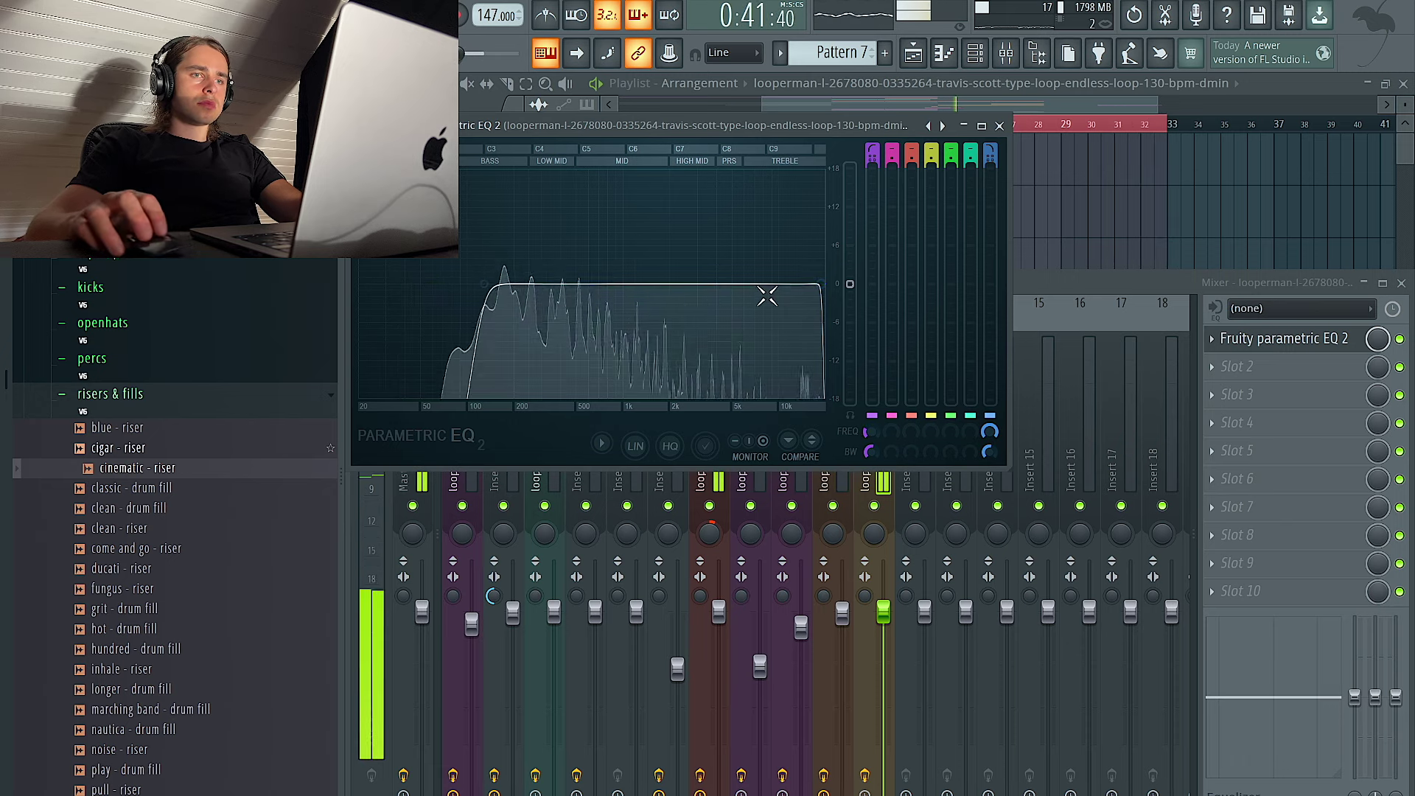
drag(821, 284, 805, 285)
click(1338, 398)
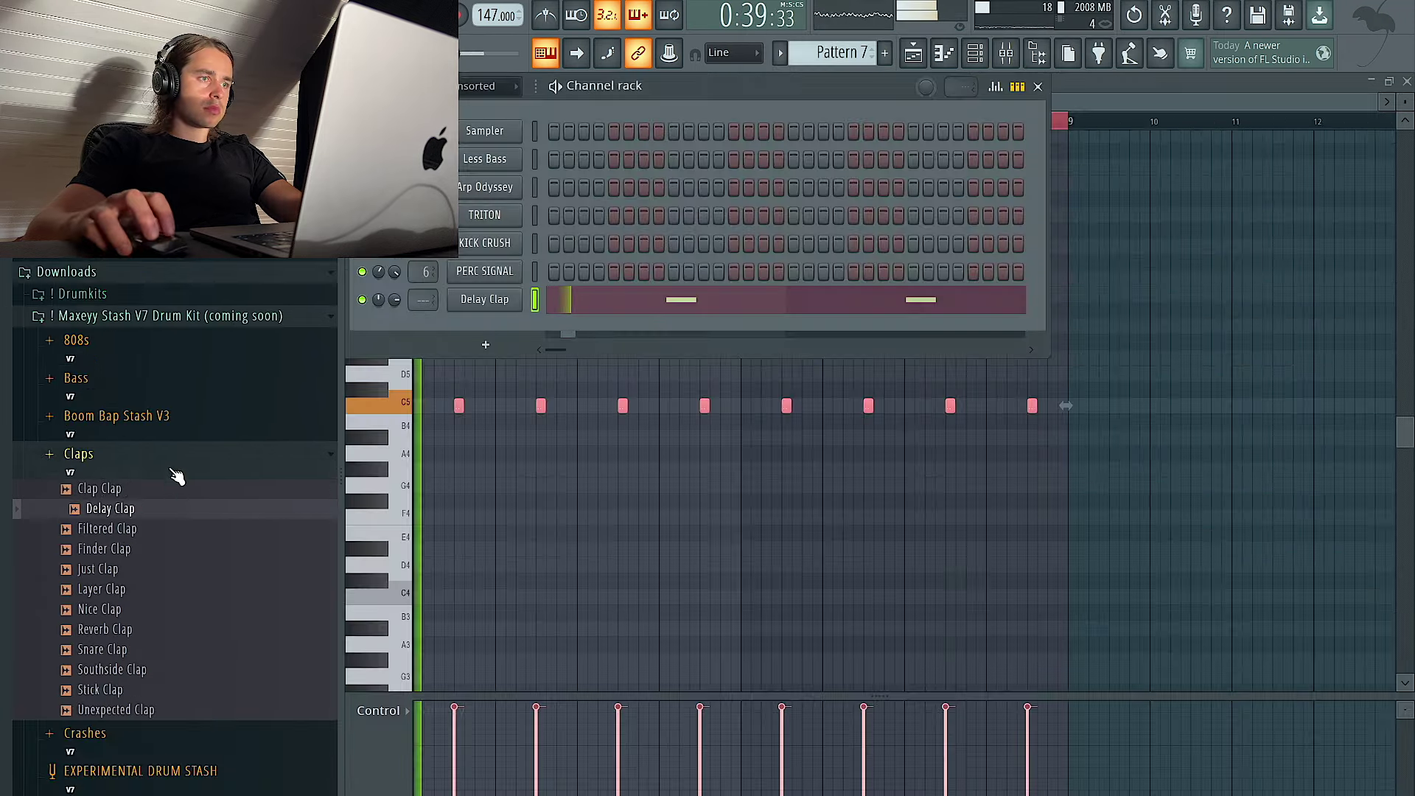
Collapse the Claps folder, lower the velocity of all Delay Clap notes in Pattern 7 and deselect them
click(171, 472)
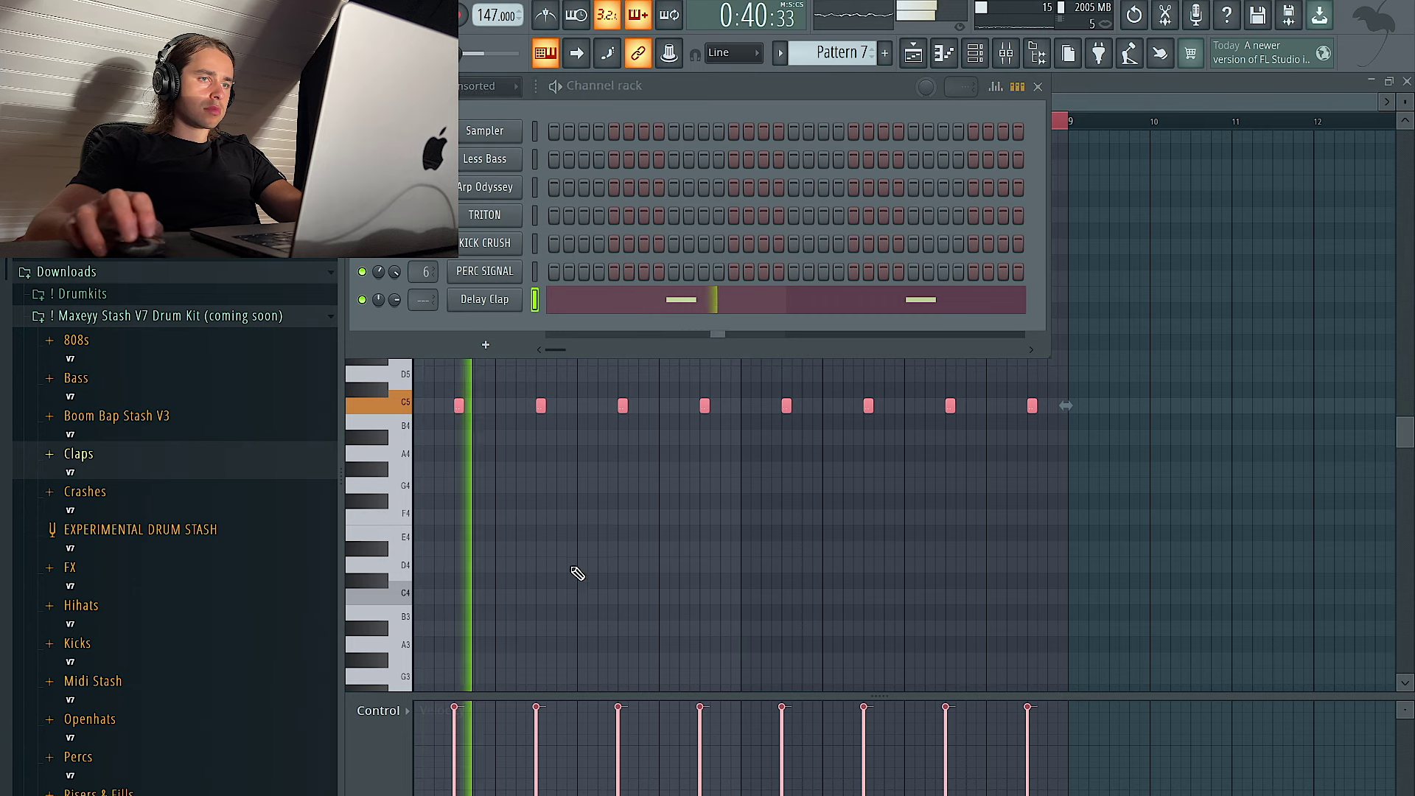
key(F6)
scroll(661, 566, down, 2)
key(ctrl+d)
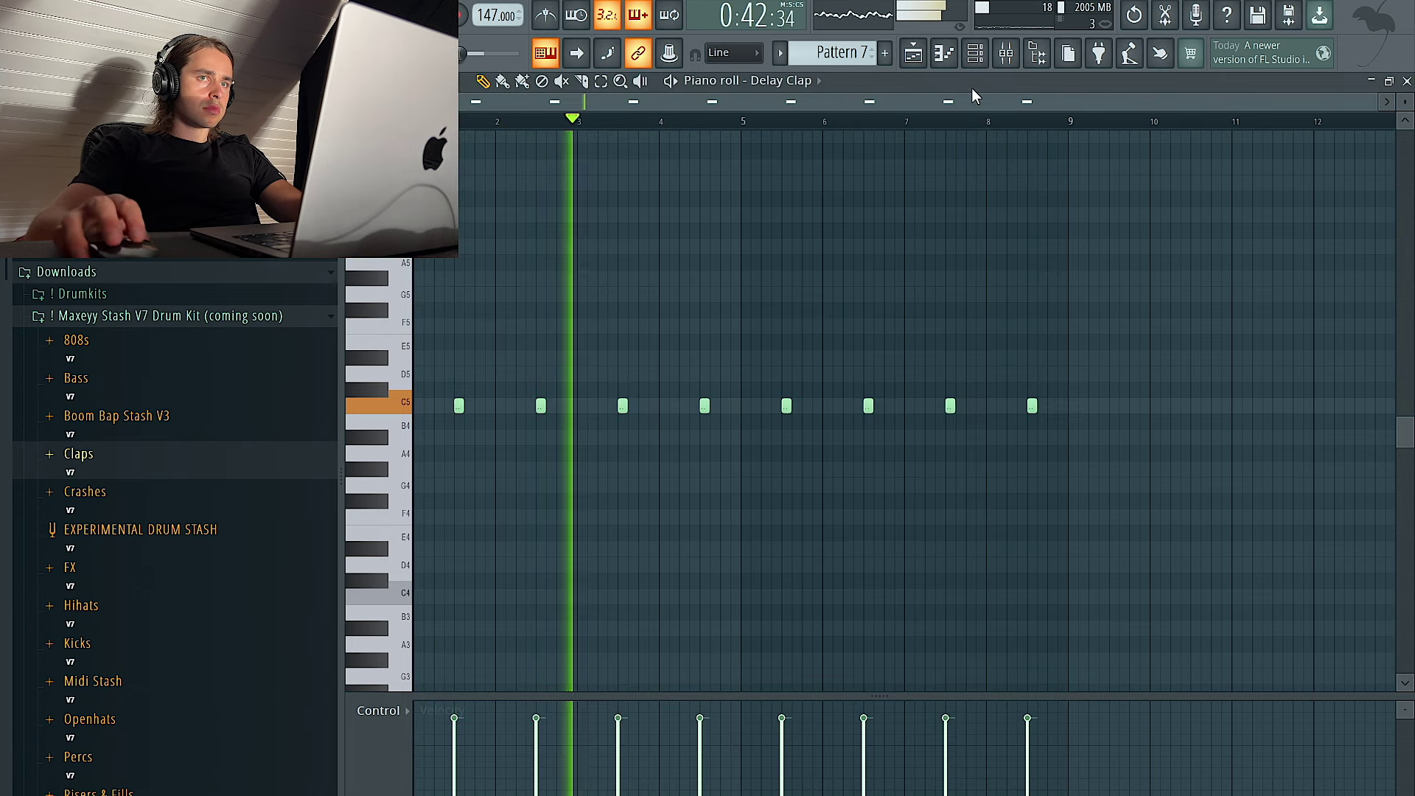
Add a hi-hat channel below Delay Clap, trying Elegant Hihat and Doubt Hihat before loading Bag Hihat
key(F6)
scroll(251, 553, down, 5)
click(174, 441)
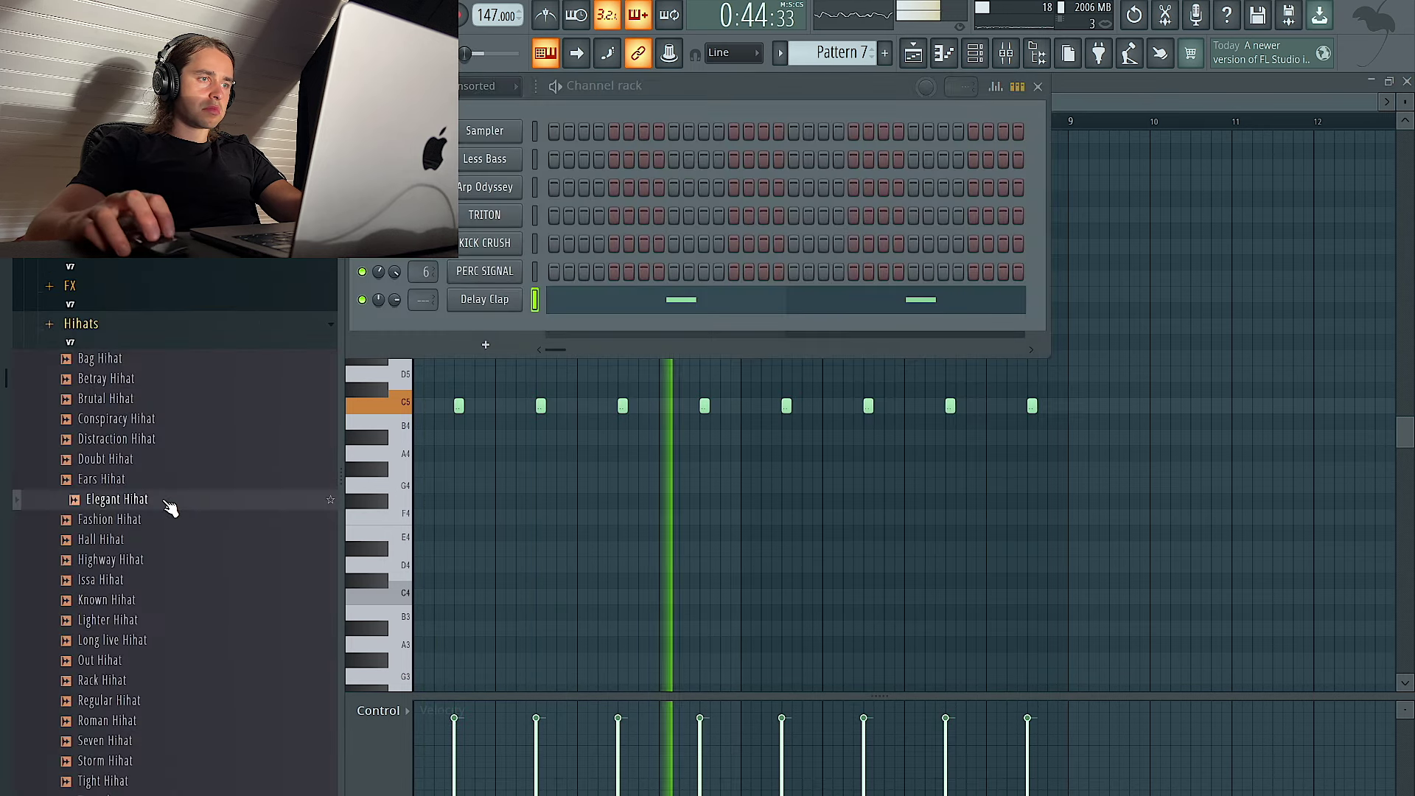
drag(171, 487, 479, 348)
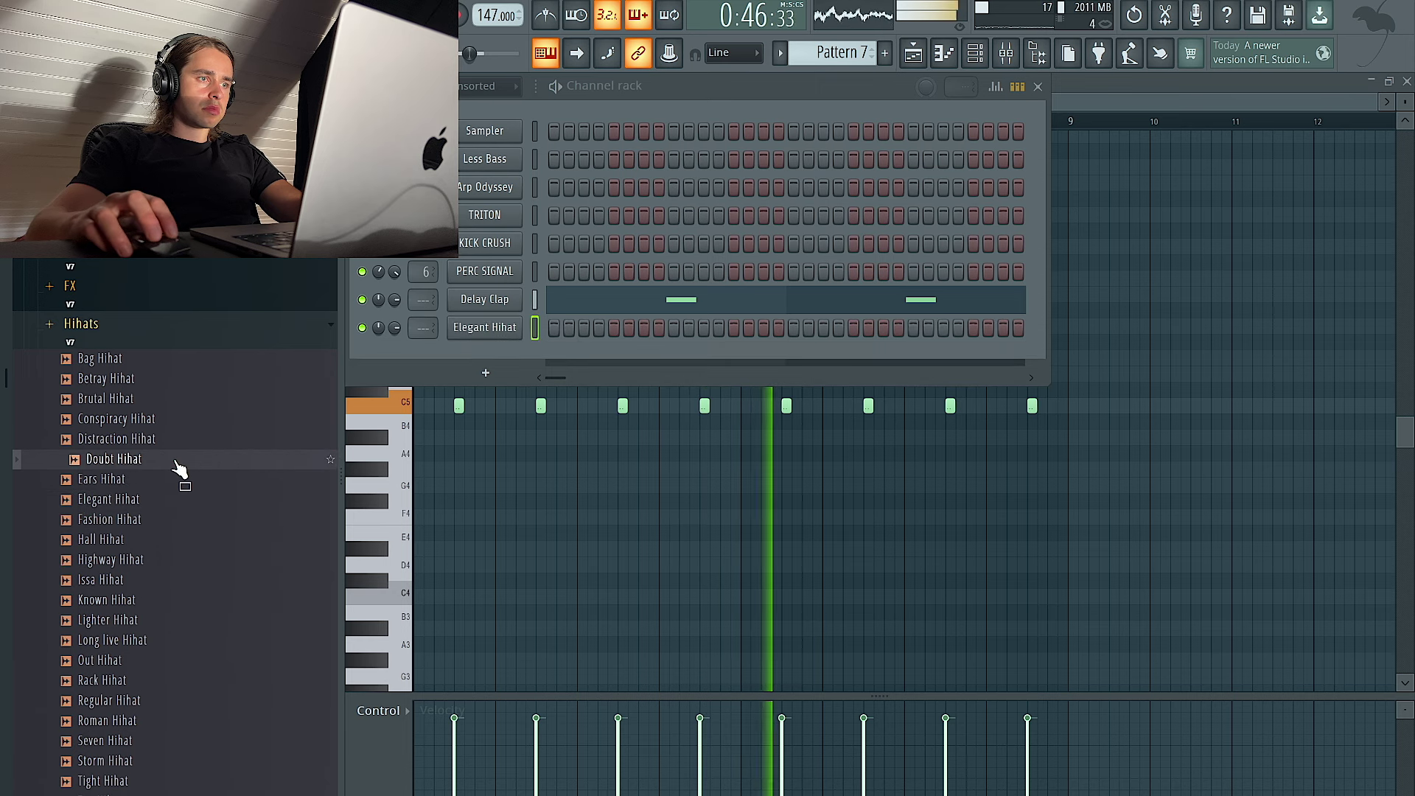
drag(505, 335, 505, 336)
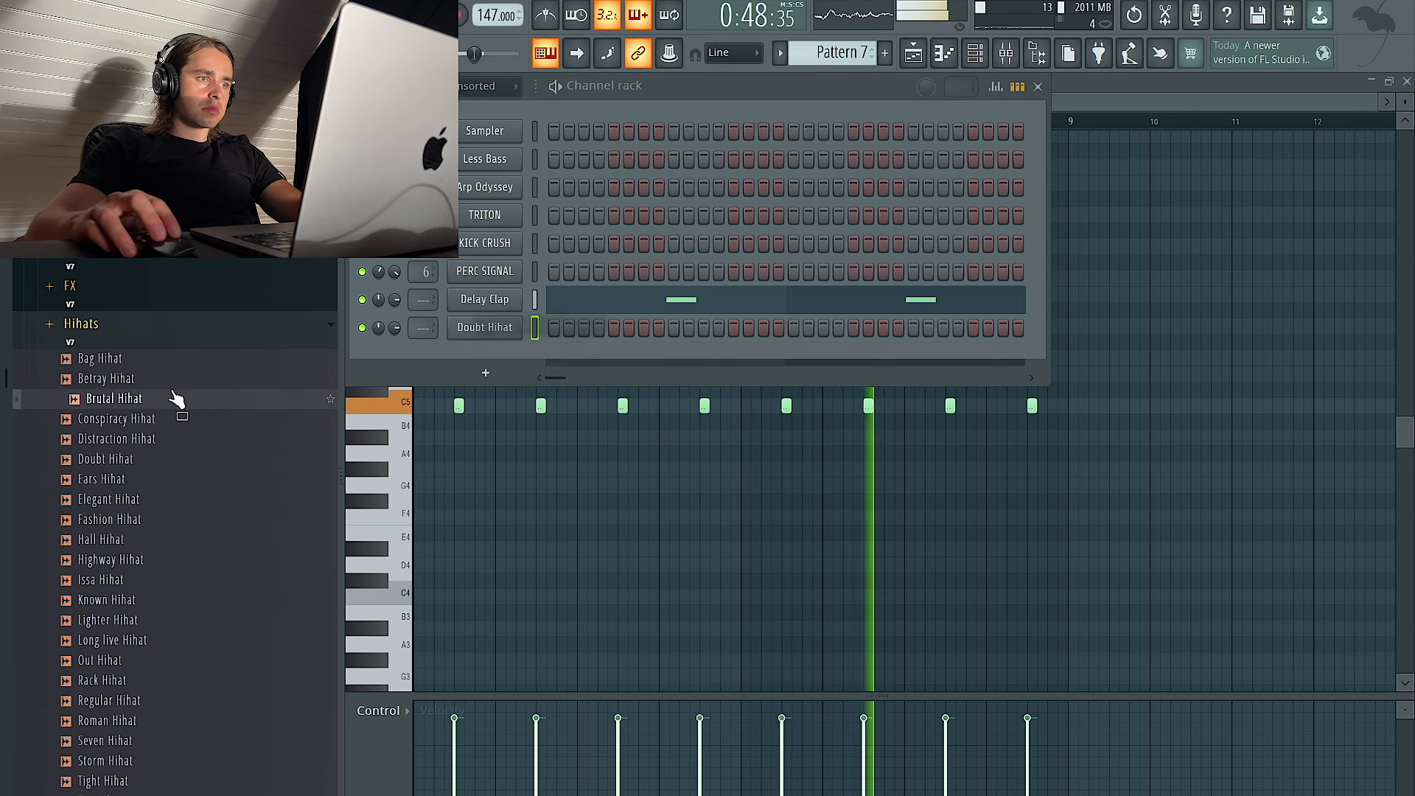
click(144, 379)
click(137, 361)
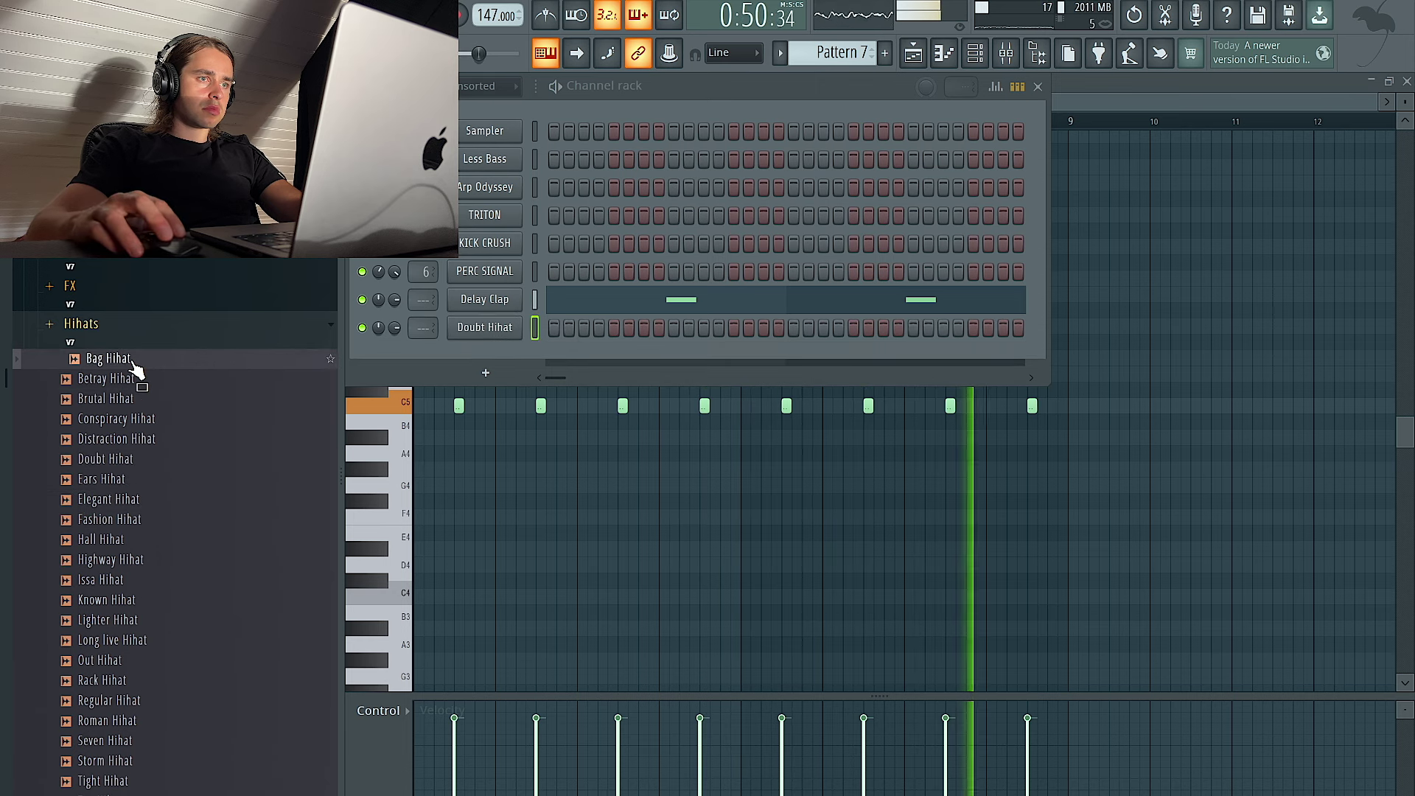
drag(492, 339, 493, 335)
Try filling the Bag Hihat channel every 2 steps, and replace that with a fill every 4 steps
right_click(516, 325)
click(737, 386)
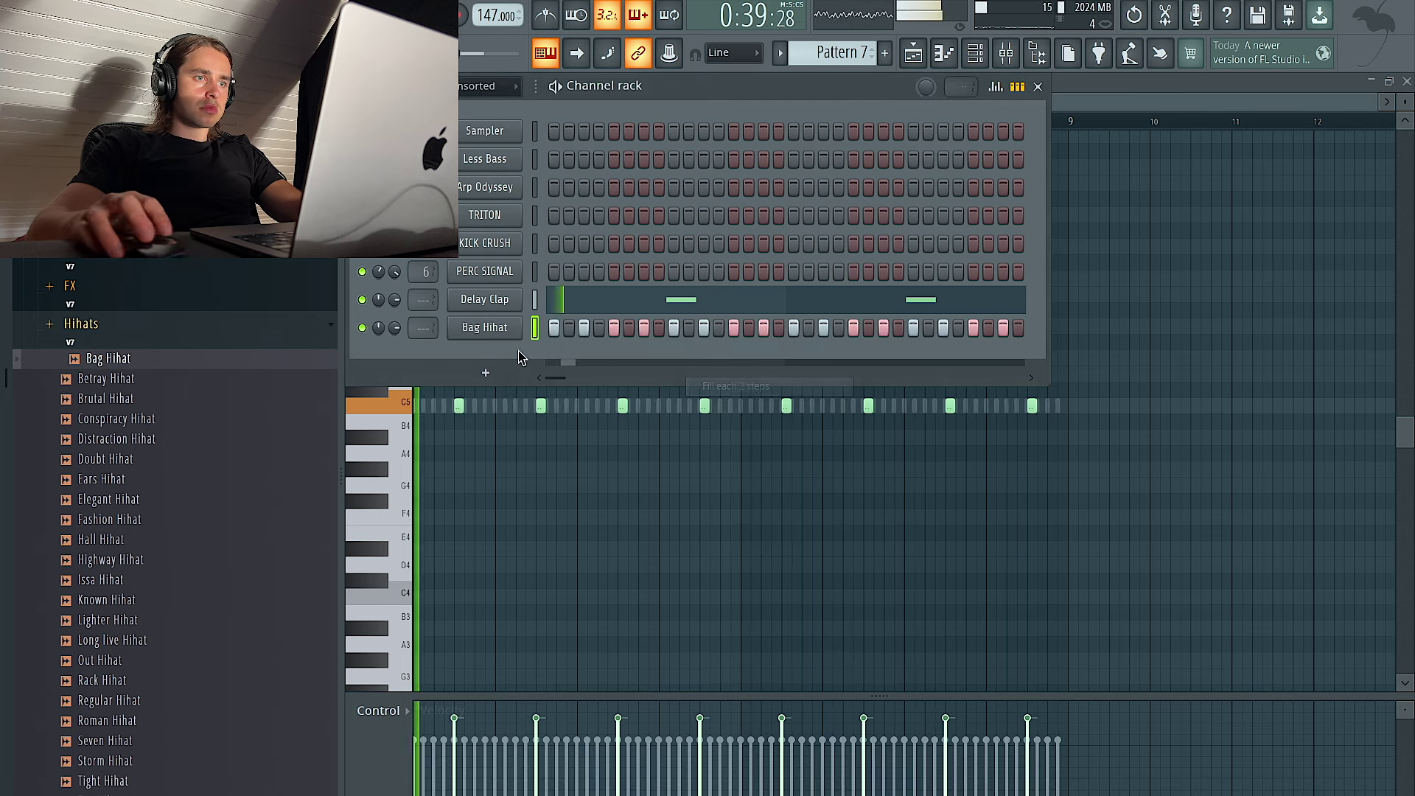
right_click(472, 329)
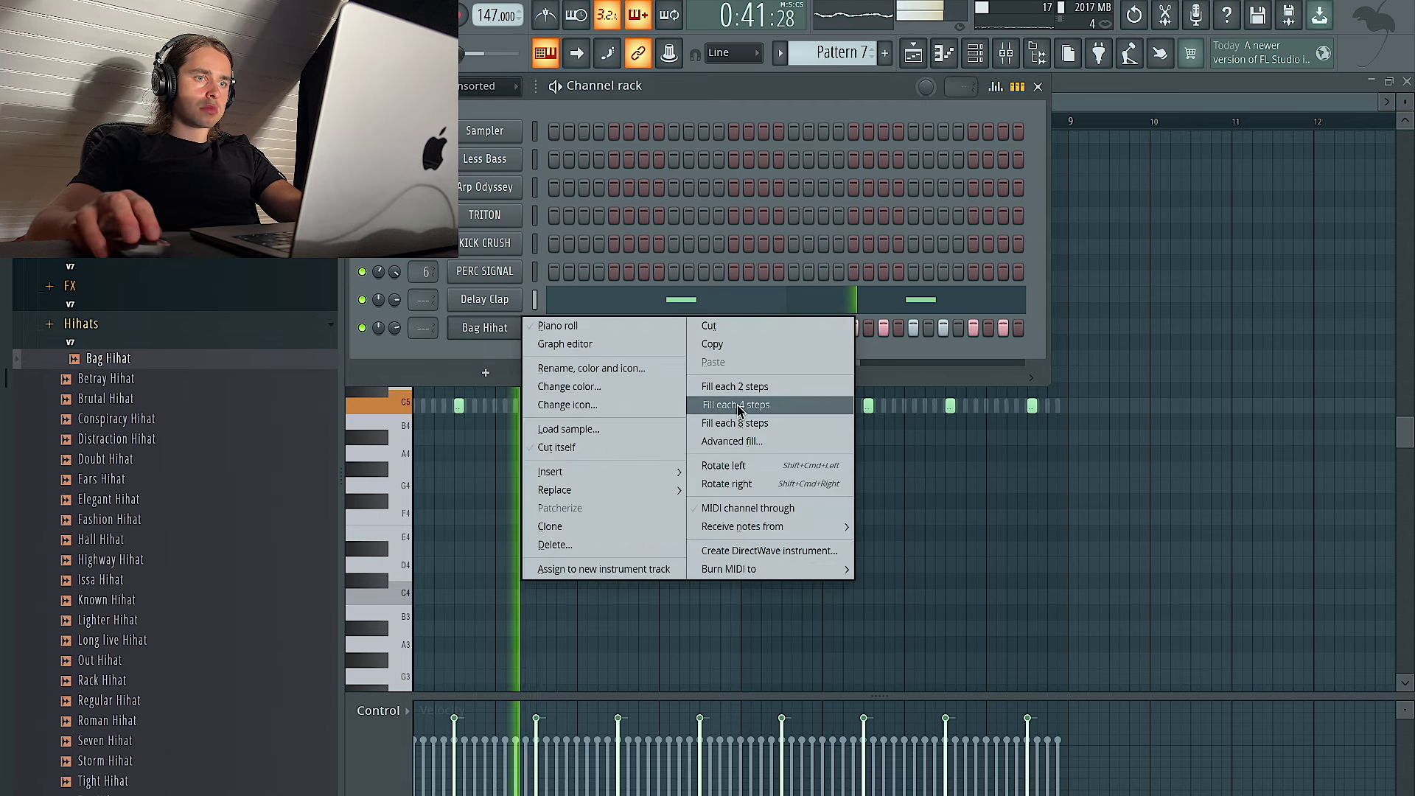
click(741, 405)
Duplicate all Bag Hihat notes in the piano roll two steps further on and lower the velocity of the duplicates
right_click(468, 334)
click(558, 326)
key(ctrl+a)
click(536, 400)
key(ctrl+a)
drag(539, 406, 548, 406)
scroll(548, 406, down, 5)
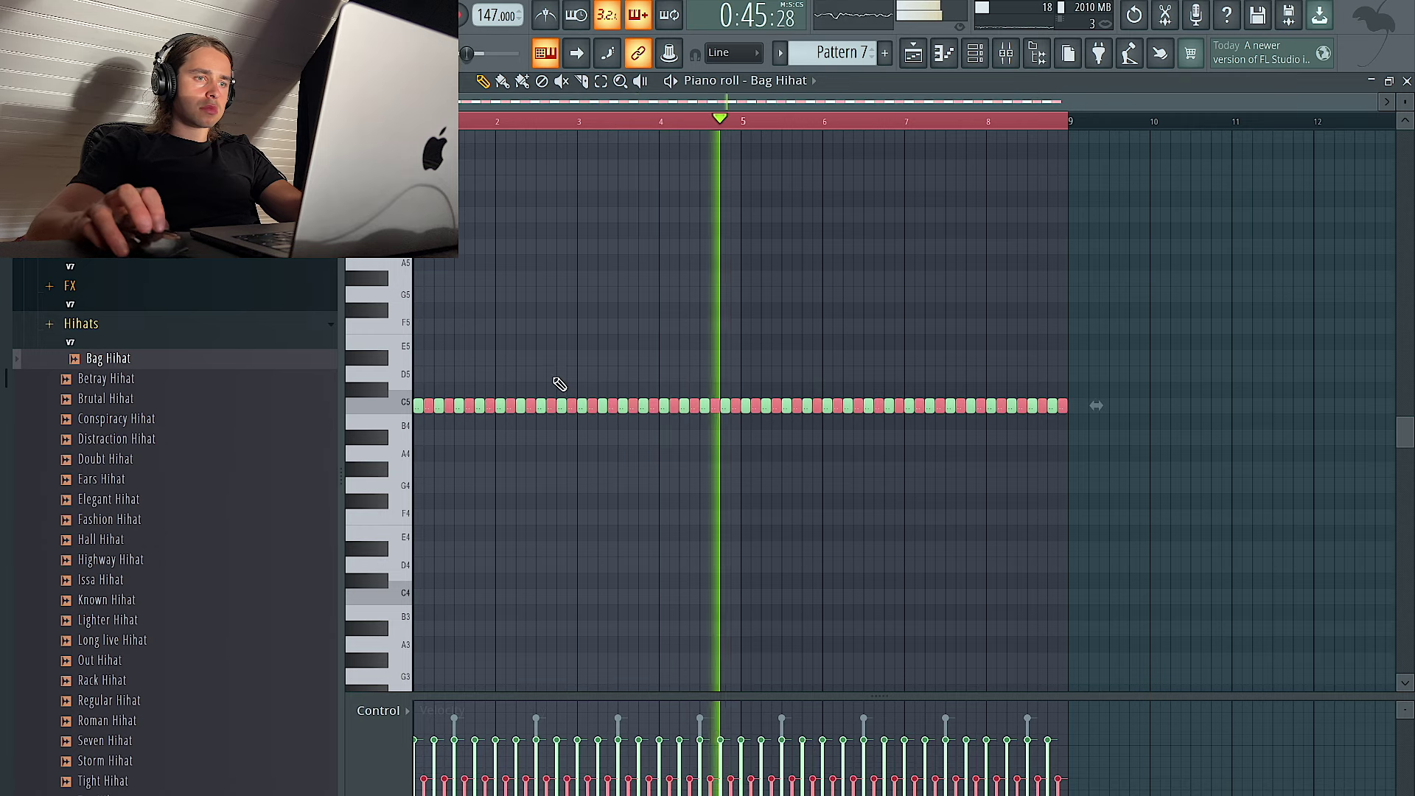
Raise the velocity of all hi-hat notes and replace the Bag Hihat sample with Out Hihat after trying Hall Hihat and Rack Hihat
key(ctrl+a)
middle_click(189, 609)
middle_click(164, 578)
middle_click(168, 558)
middle_click(148, 540)
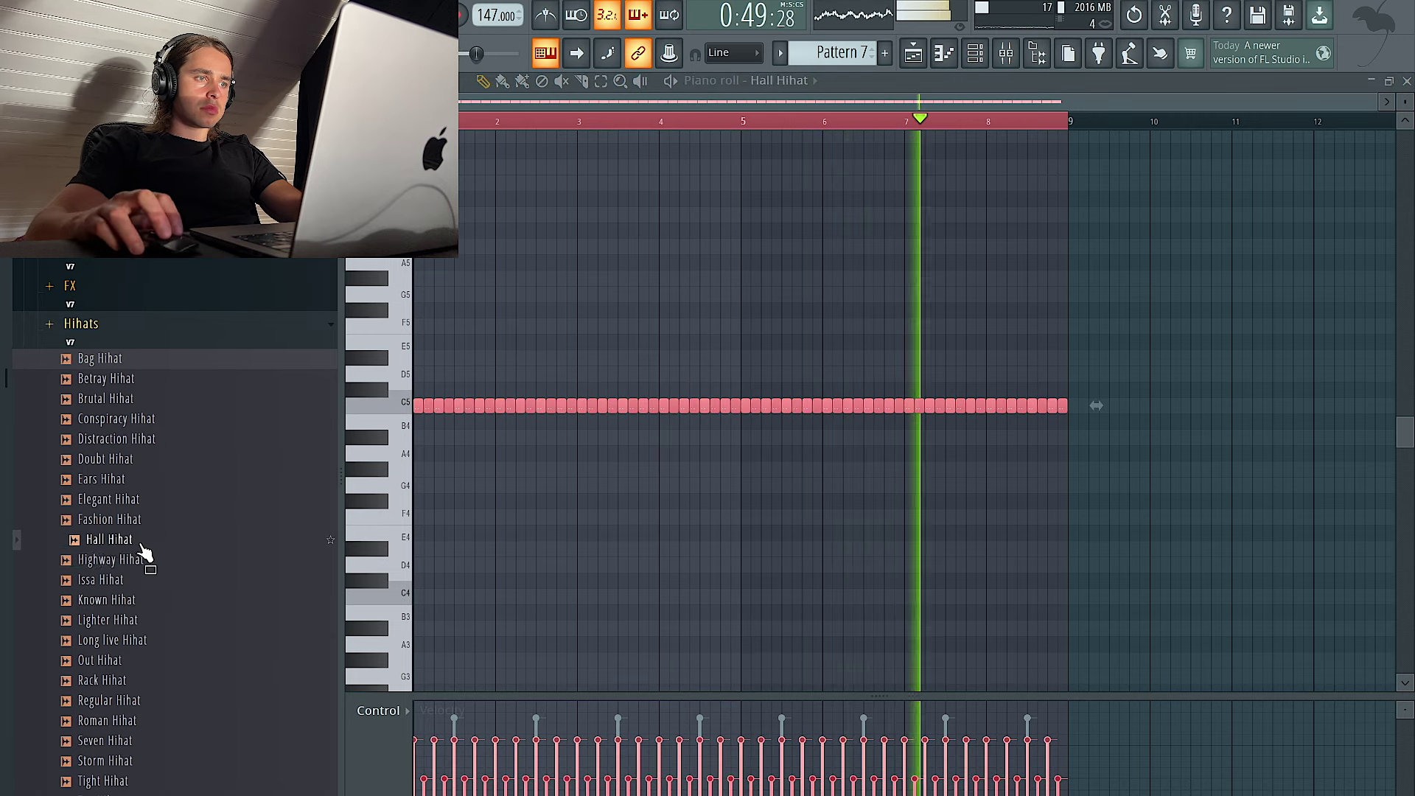
middle_click(143, 702)
middle_click(143, 680)
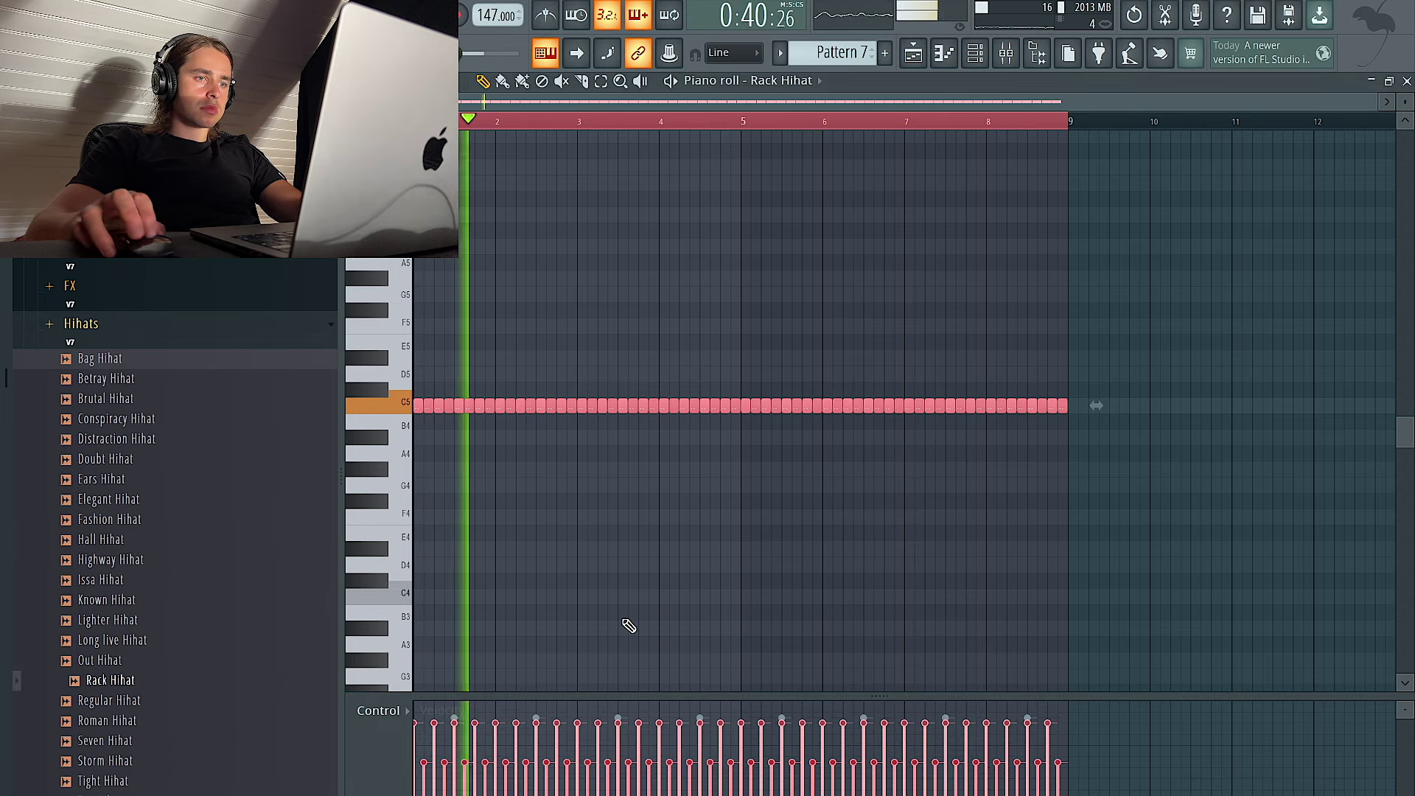
middle_click(108, 661)
scroll(155, 664, down, 2)
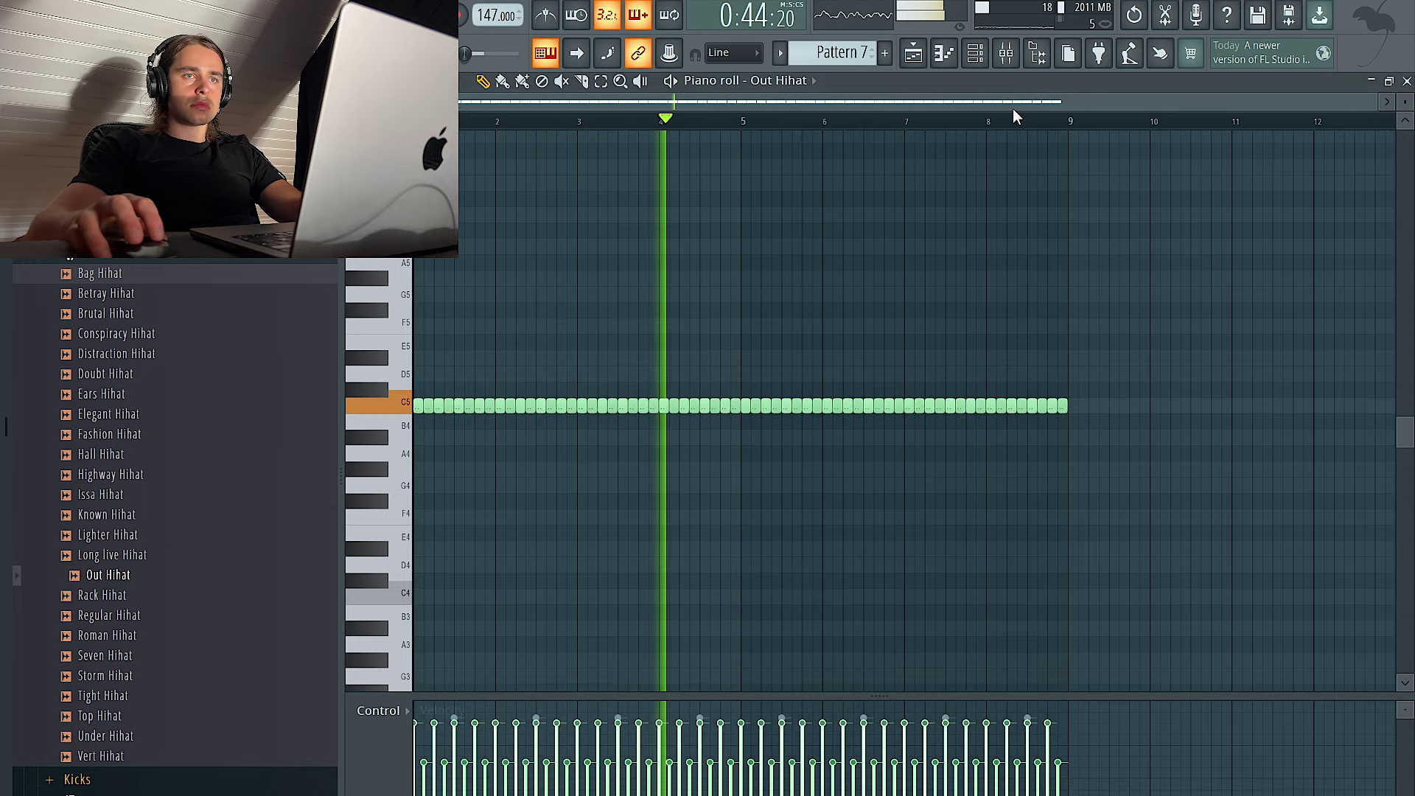
Chop the Out Hihat notes just before bar 5 and near the end of bar 8 into short rolls
click(944, 56)
key(F6)
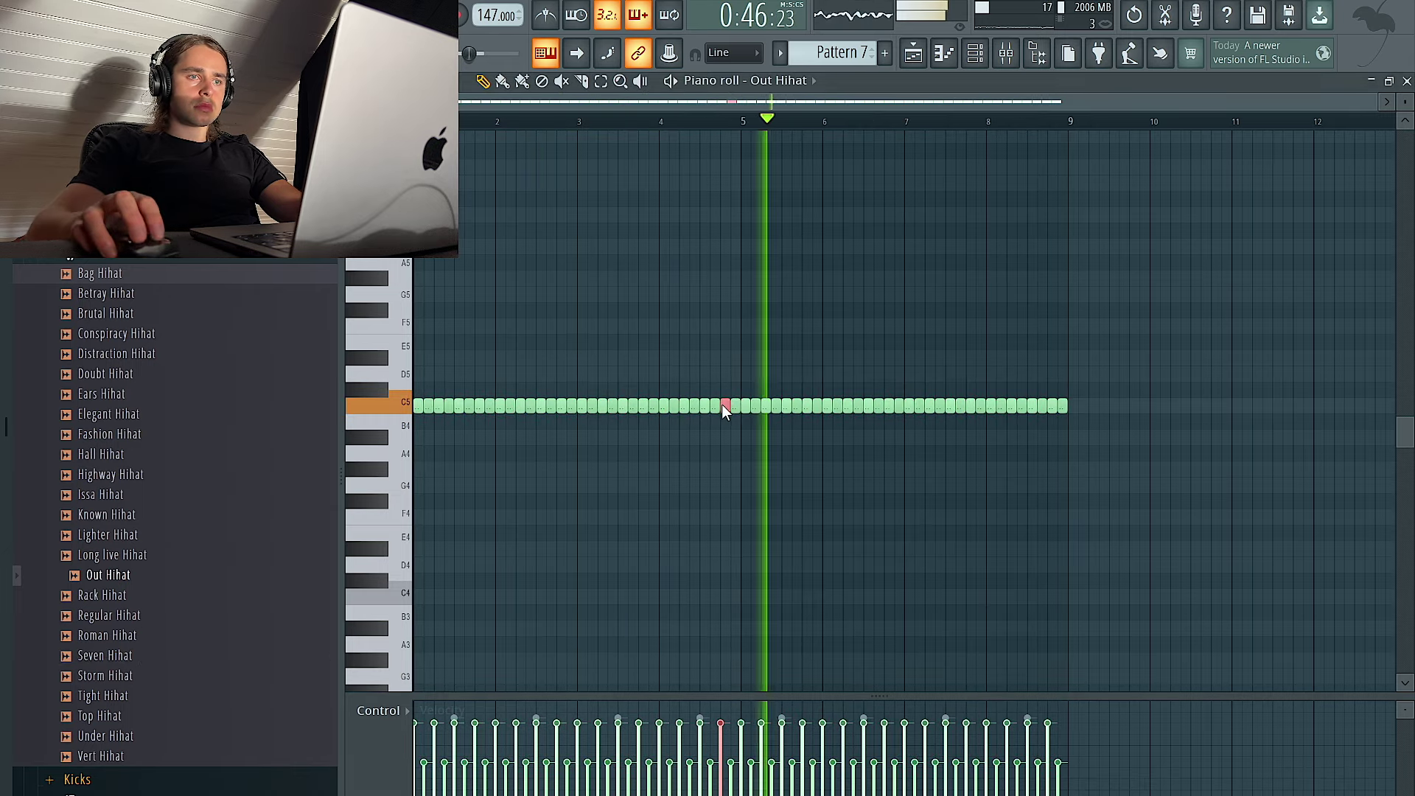
key(ctrl+u)
click(806, 537)
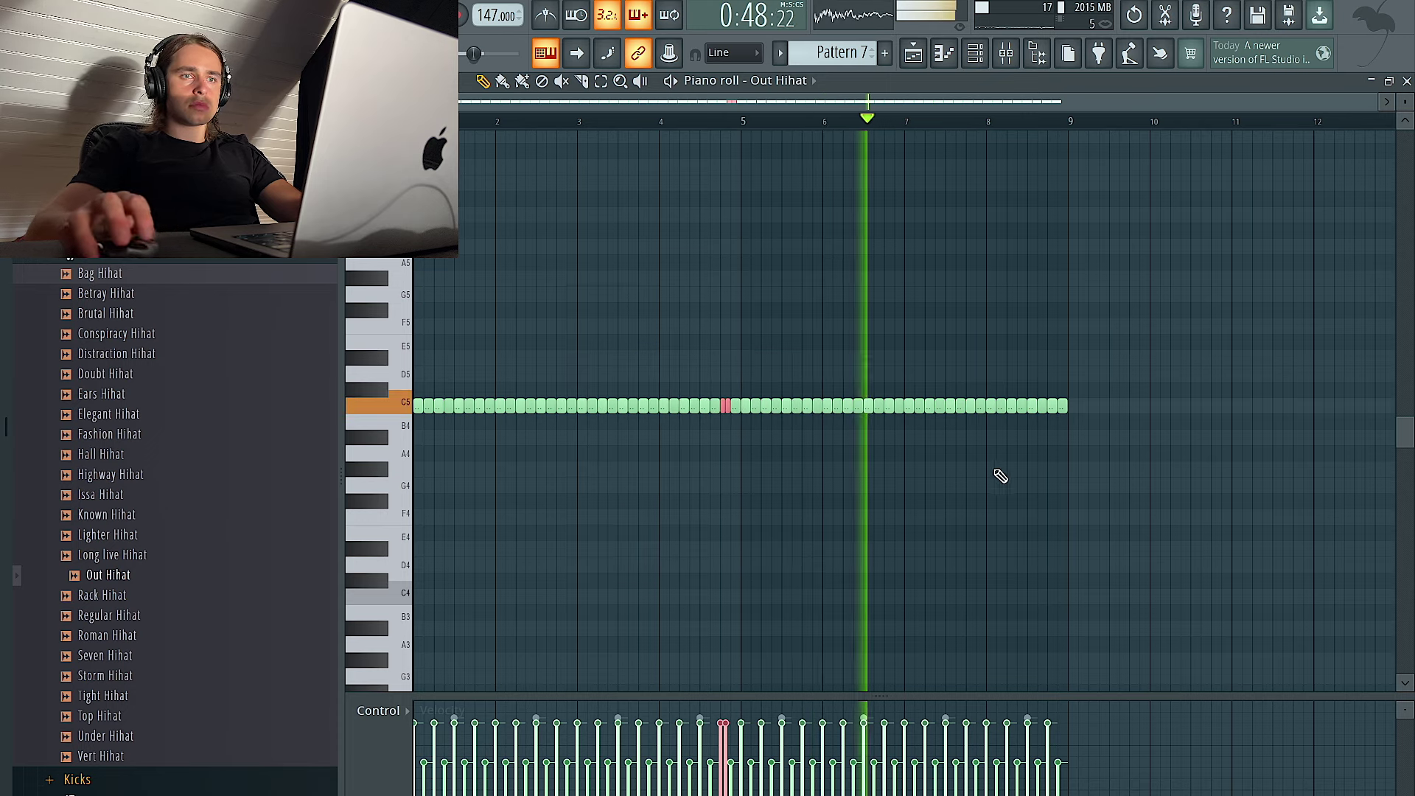
click(1054, 407)
key(ctrl+u)
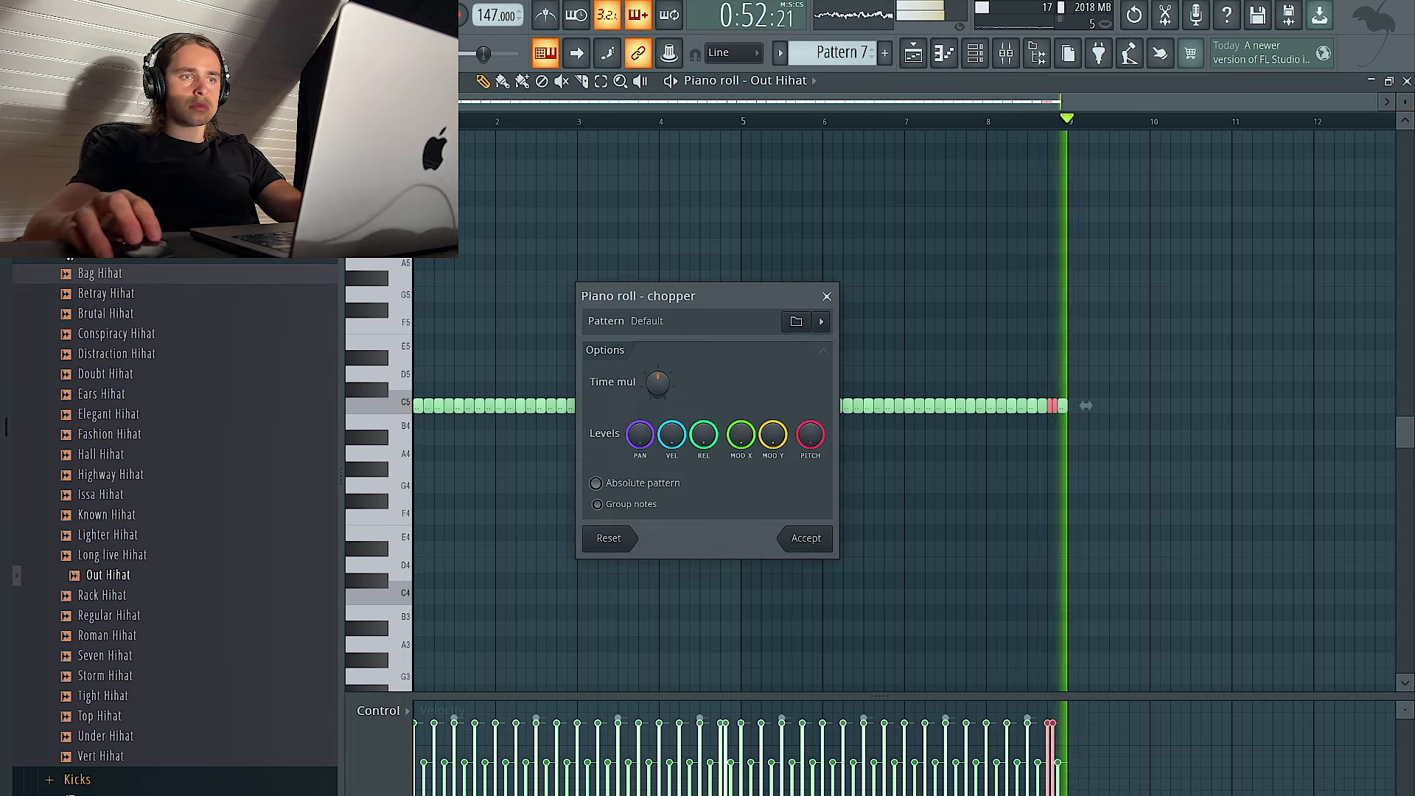
click(808, 540)
Delete the chopped hi-hat notes just before bar 5, redraw one note there and chop it into a faster roll
click(724, 407)
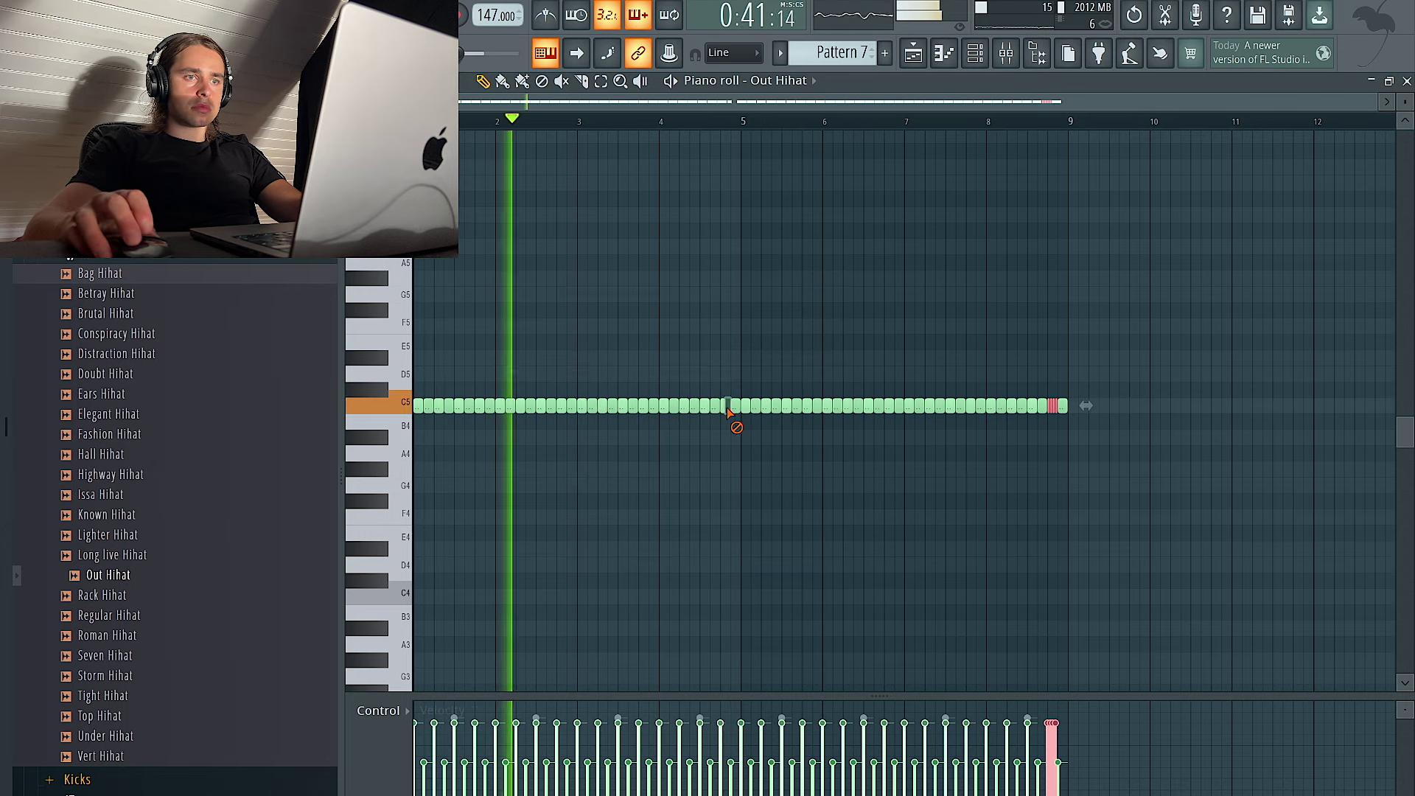
scroll(737, 392, right, 1)
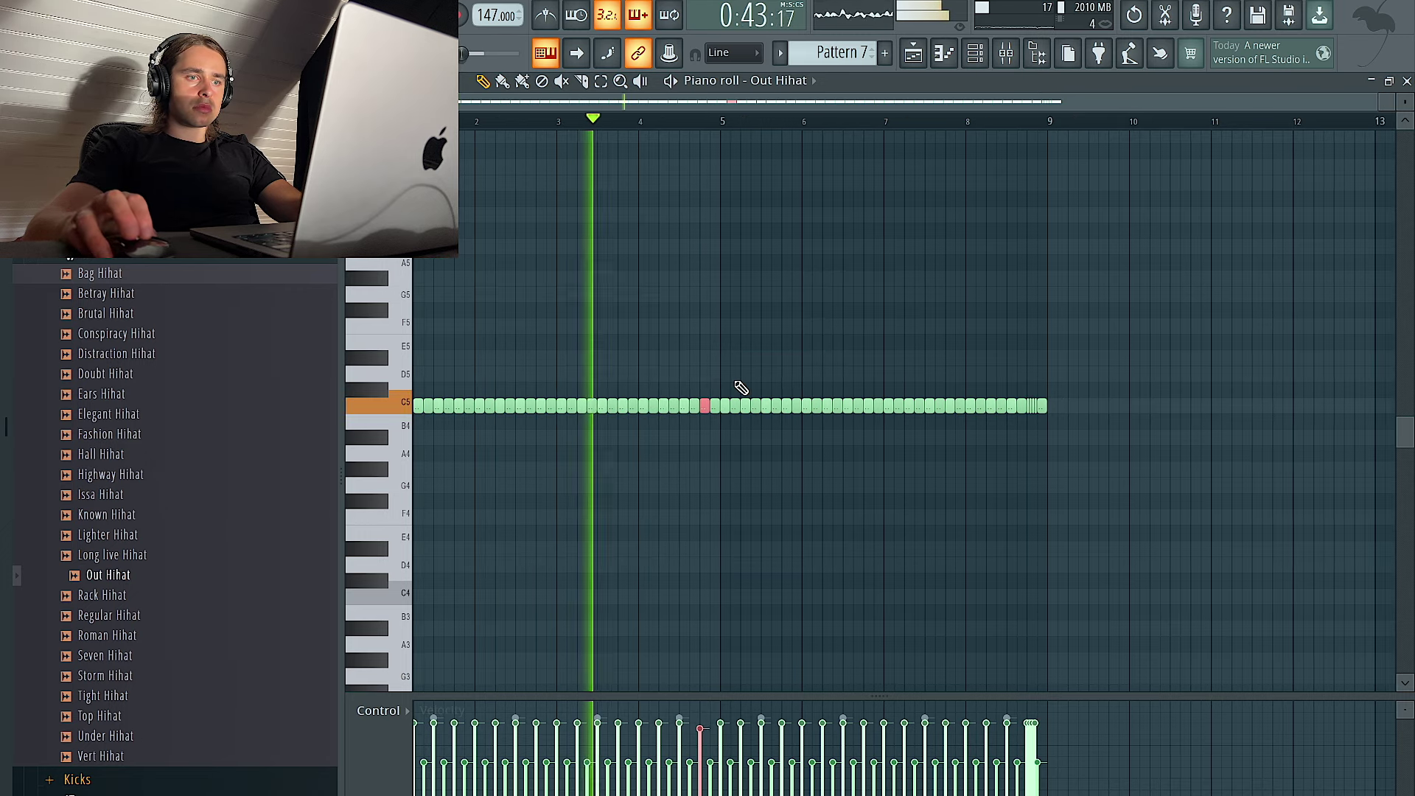
key(ctrl+u)
click(806, 540)
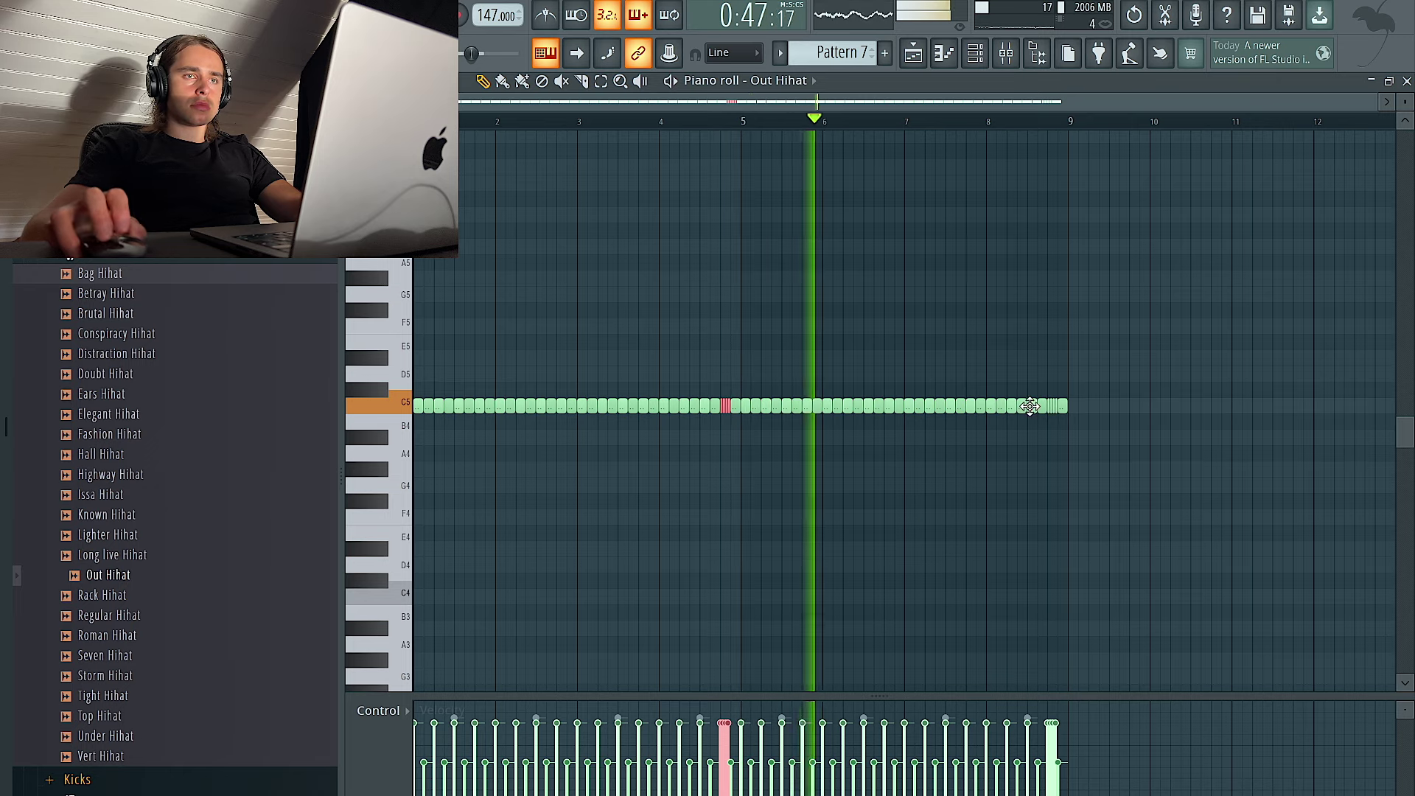
Add a Mercy Snare channel below Out Hihat with the same note positions as Delay Clap
key(ctrl+a)
click(979, 57)
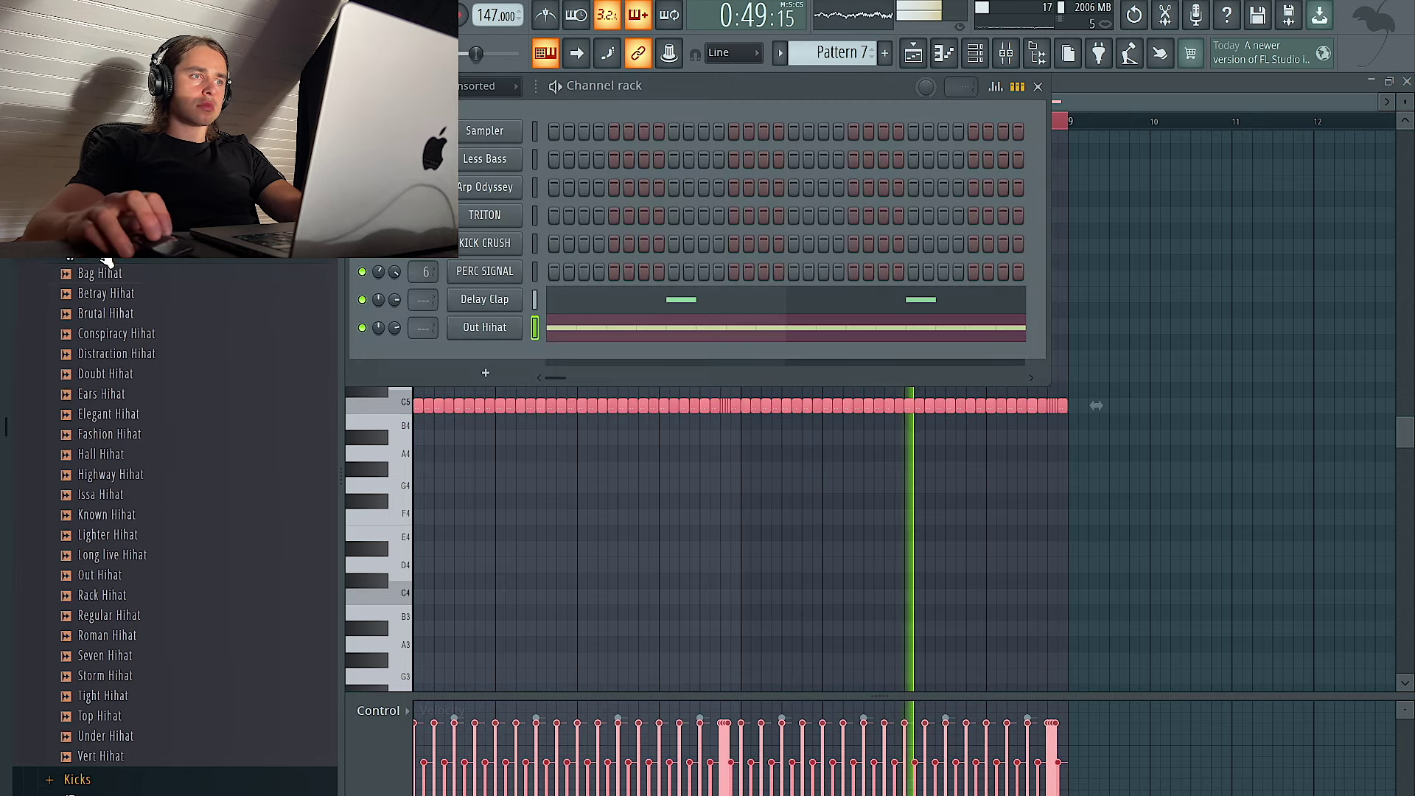
click(104, 255)
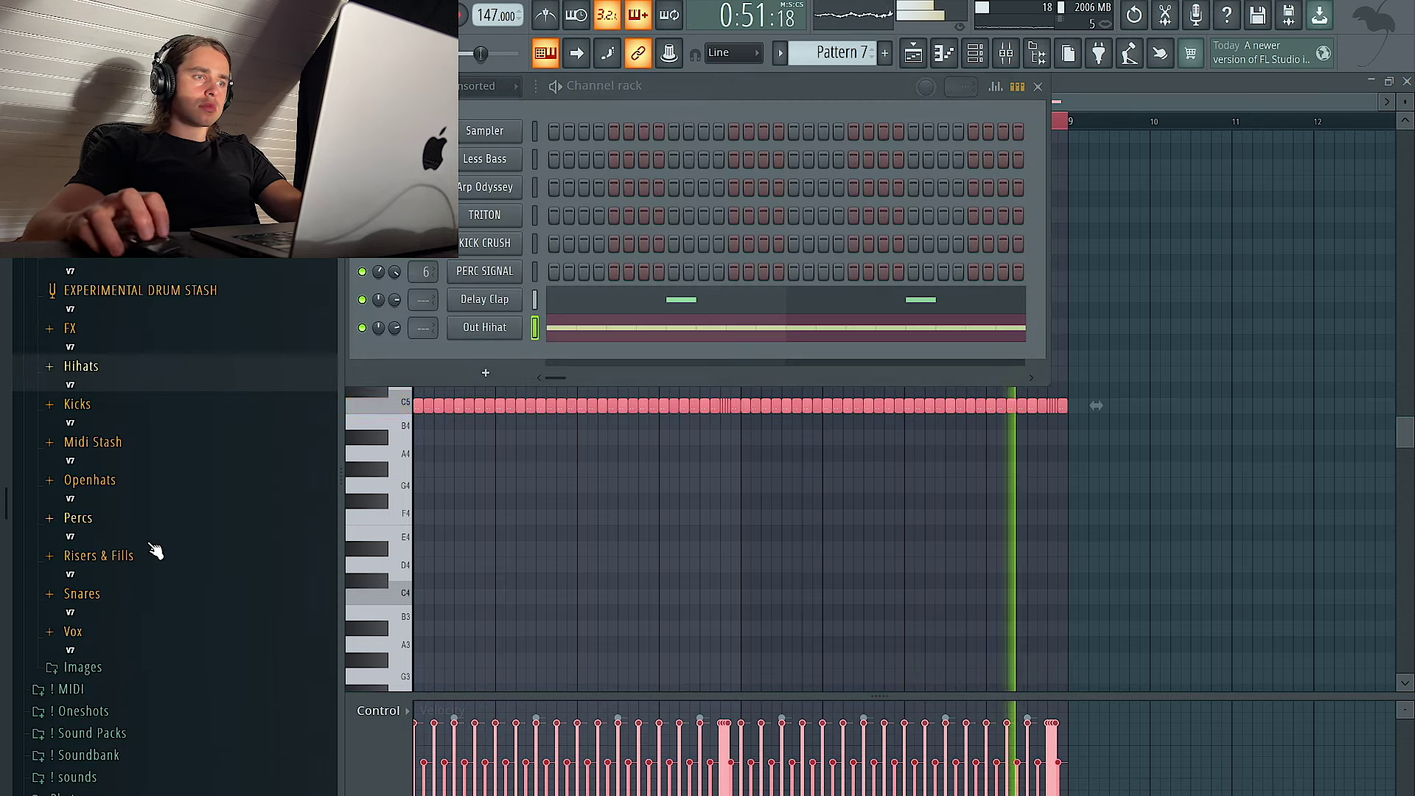
click(154, 595)
drag(171, 544, 532, 307)
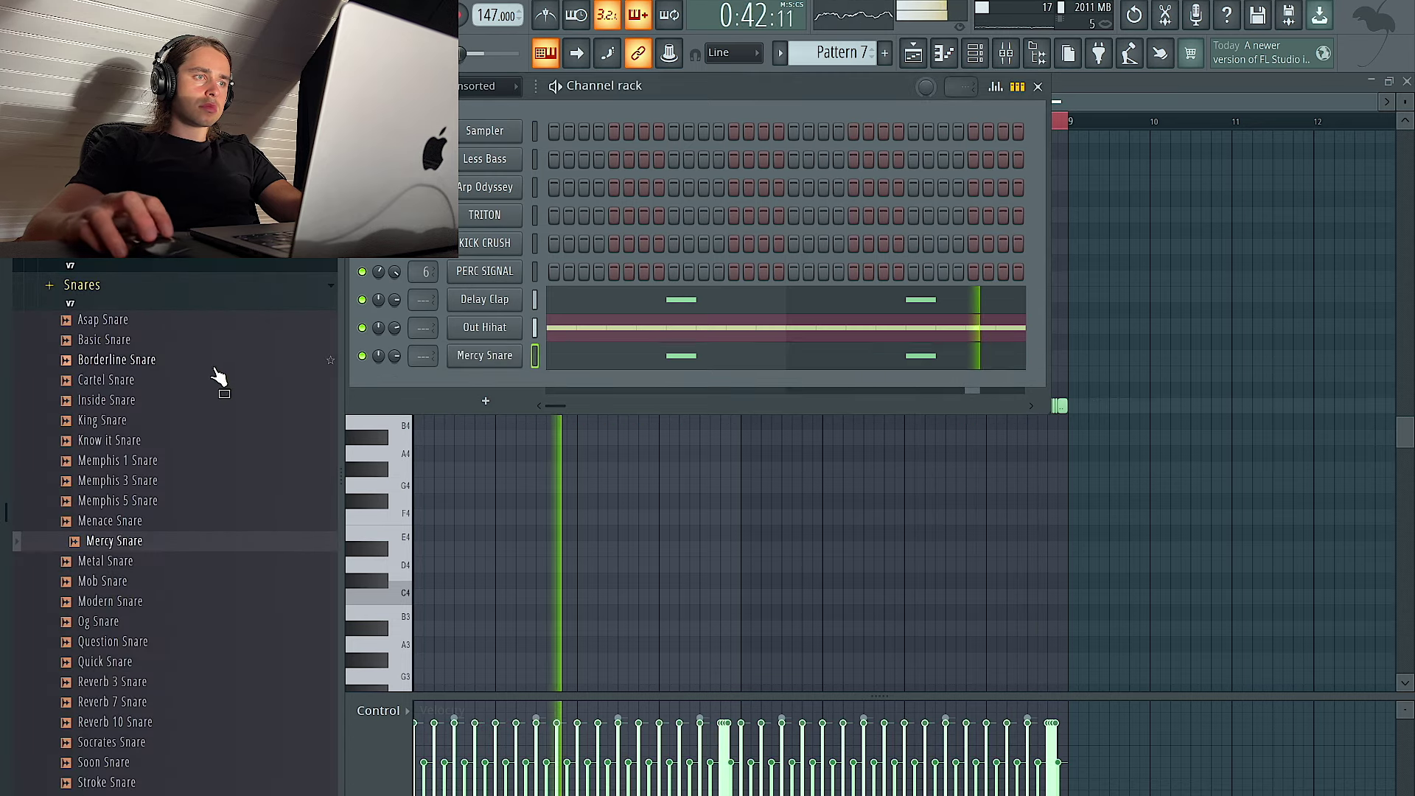
Replace the Mercy Snare sample with Soon Snare after trying Borderline, Cartel, King, Know it and several Memphis snares
middle_click(178, 367)
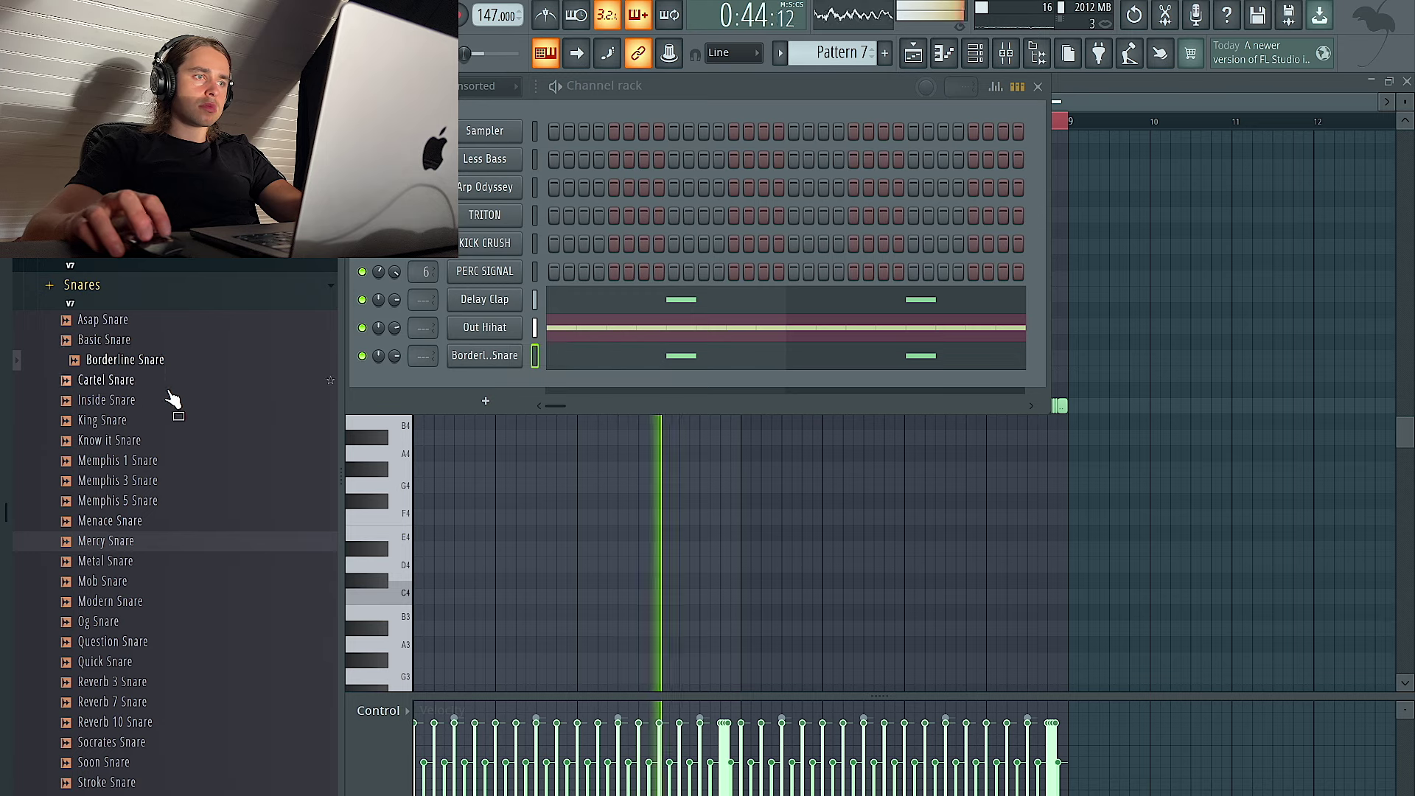
middle_click(171, 383)
middle_click(118, 420)
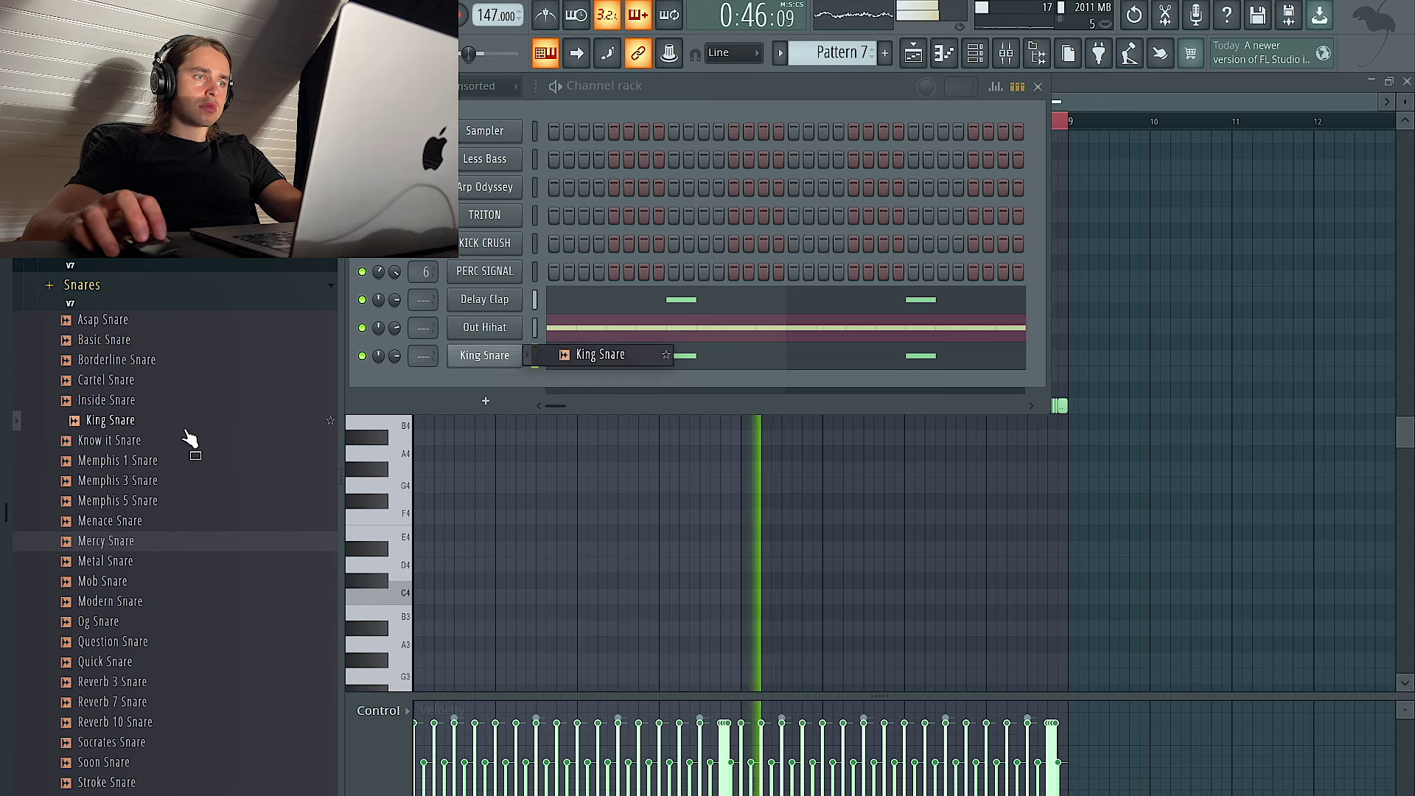
middle_click(214, 442)
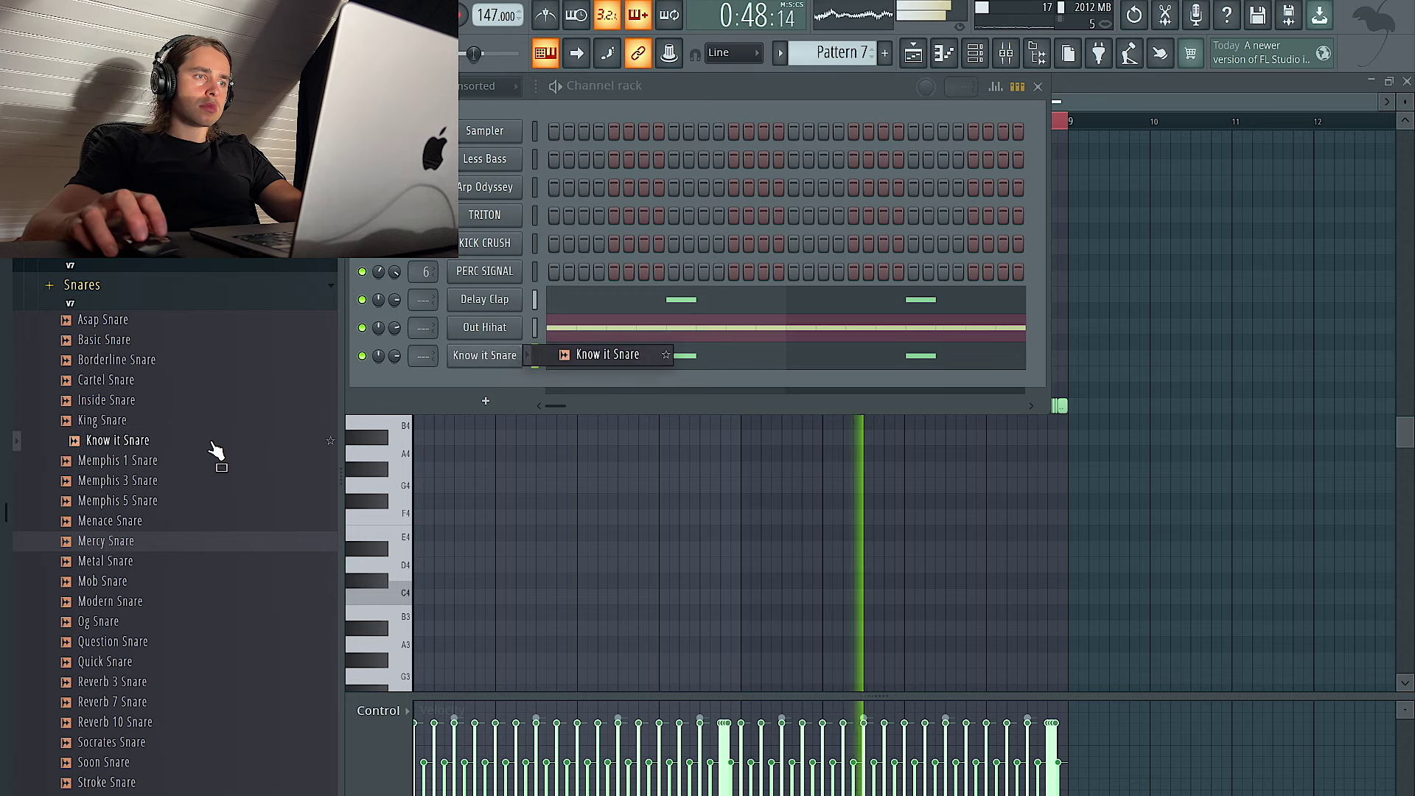
middle_click(208, 487)
middle_click(208, 504)
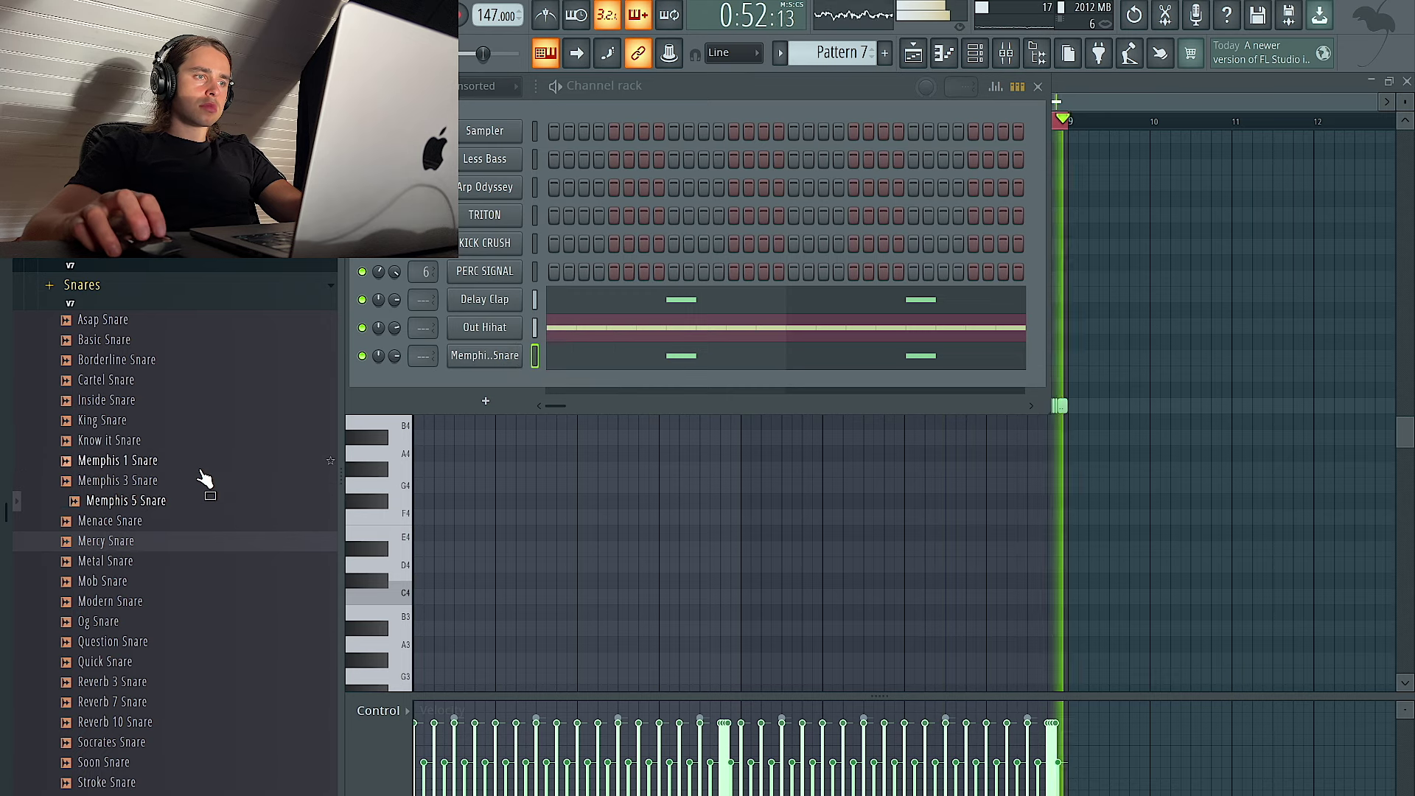
middle_click(203, 466)
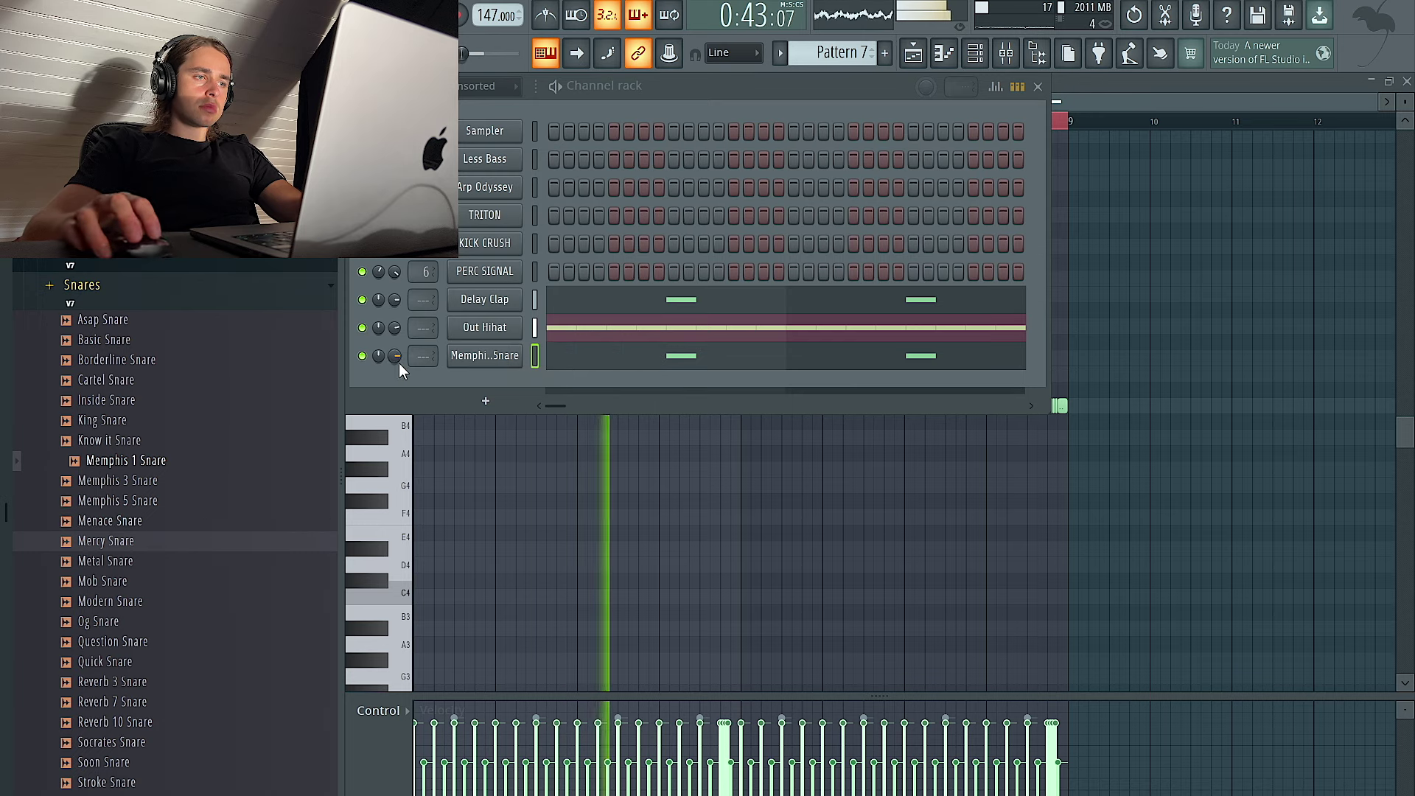
middle_click(174, 527)
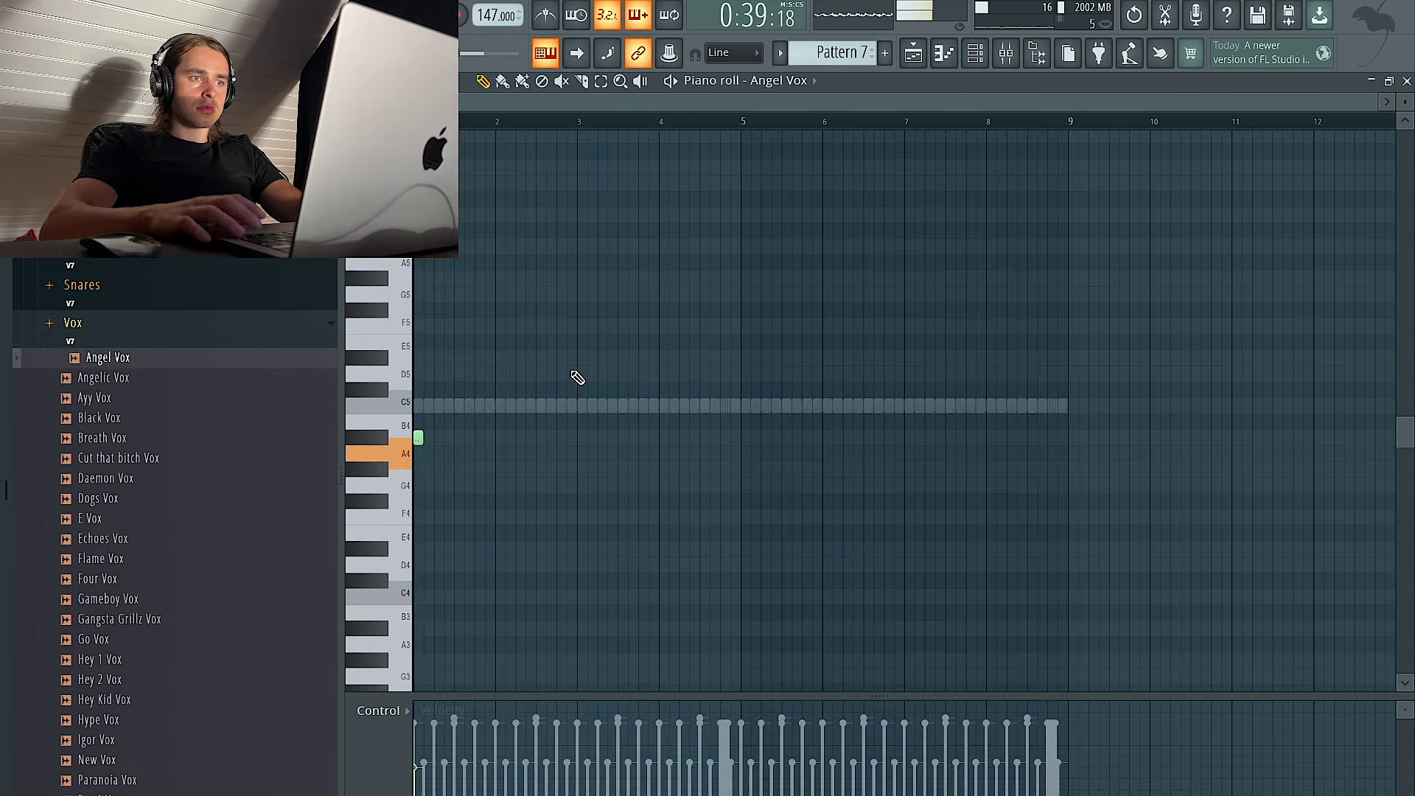
Play the pattern with the Angel Vox note and lower the Angel Vox channel volume
key(space)
click(979, 57)
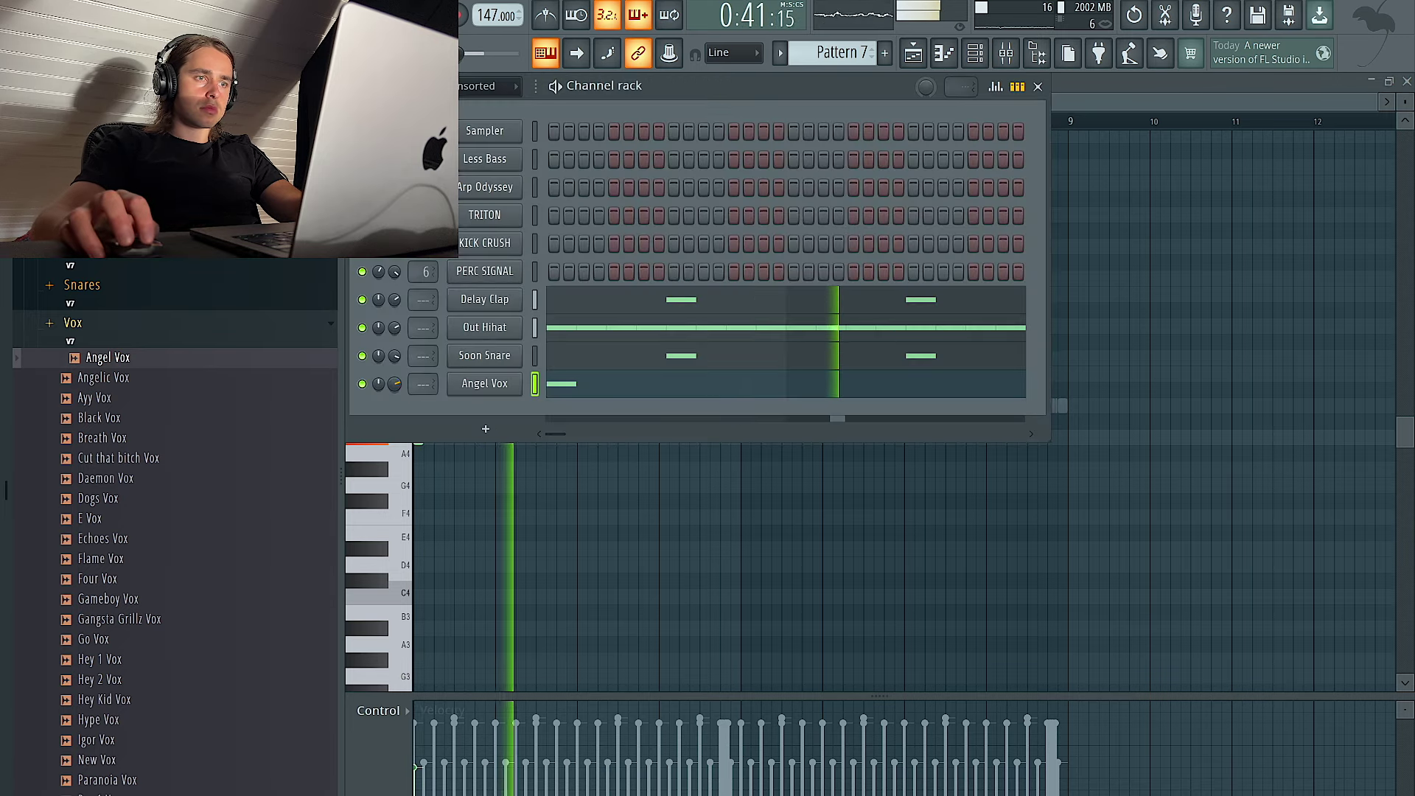
click(489, 451)
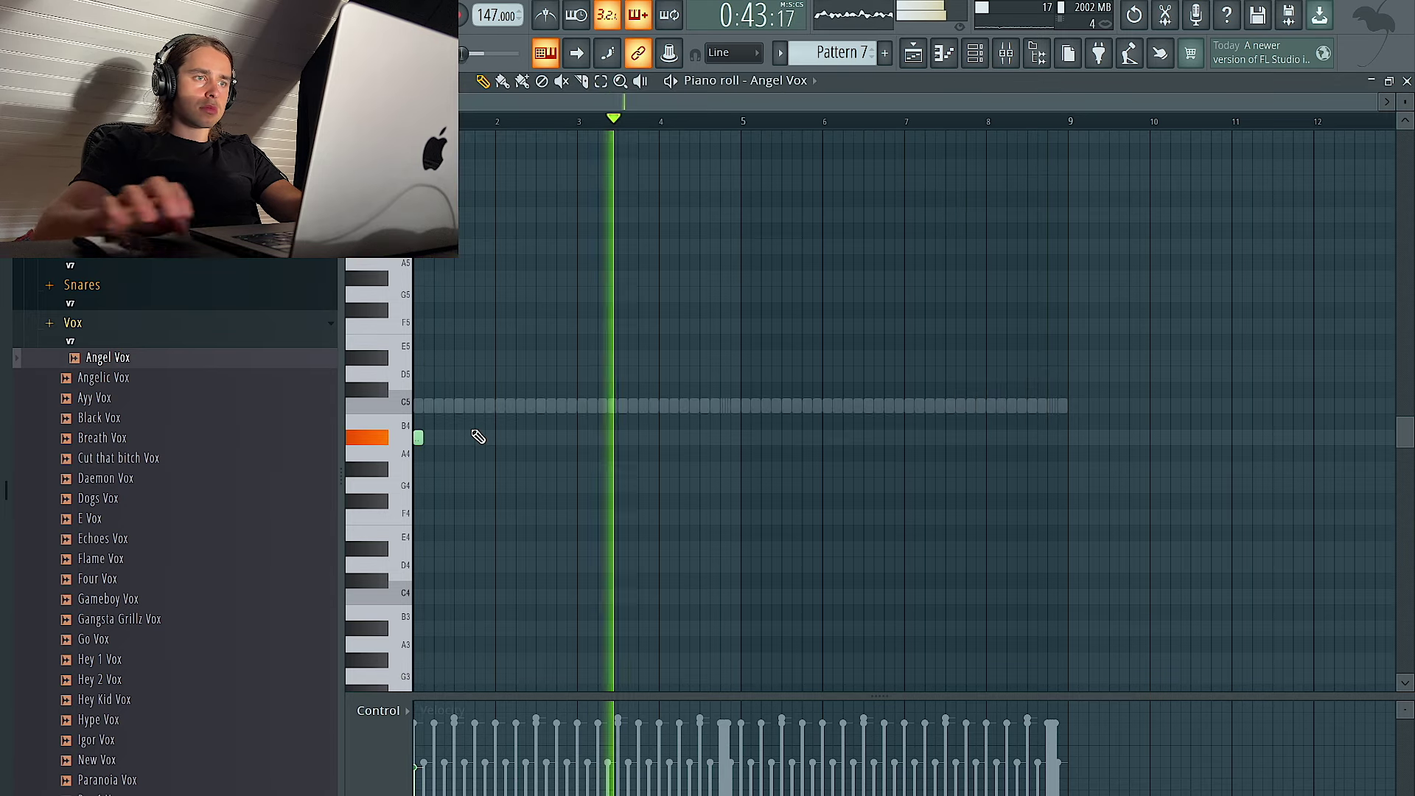
click(982, 65)
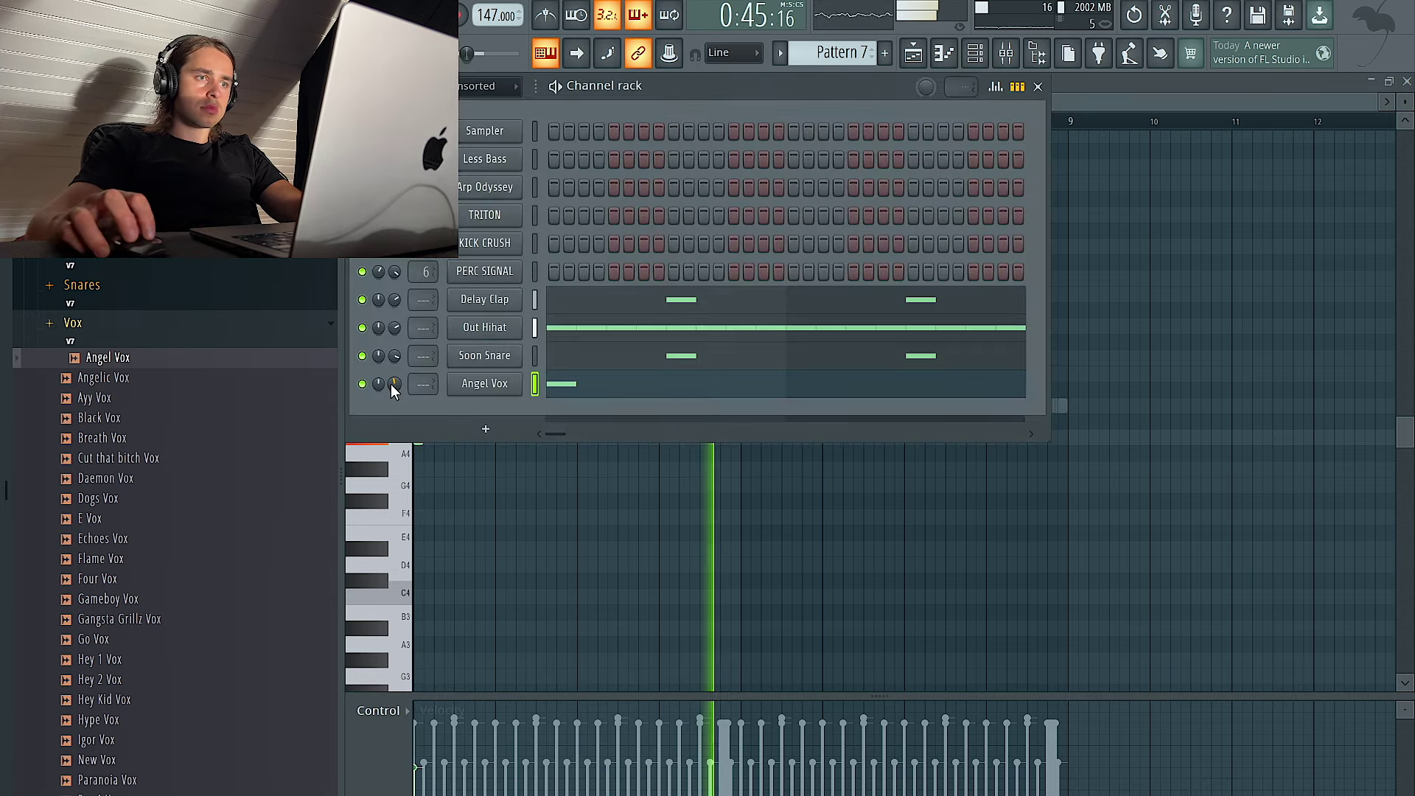
Audition Know it, Cartel, Borderline and Asap Snare, and add Basic Snare as a channel below Angel Vox
click(107, 325)
click(142, 465)
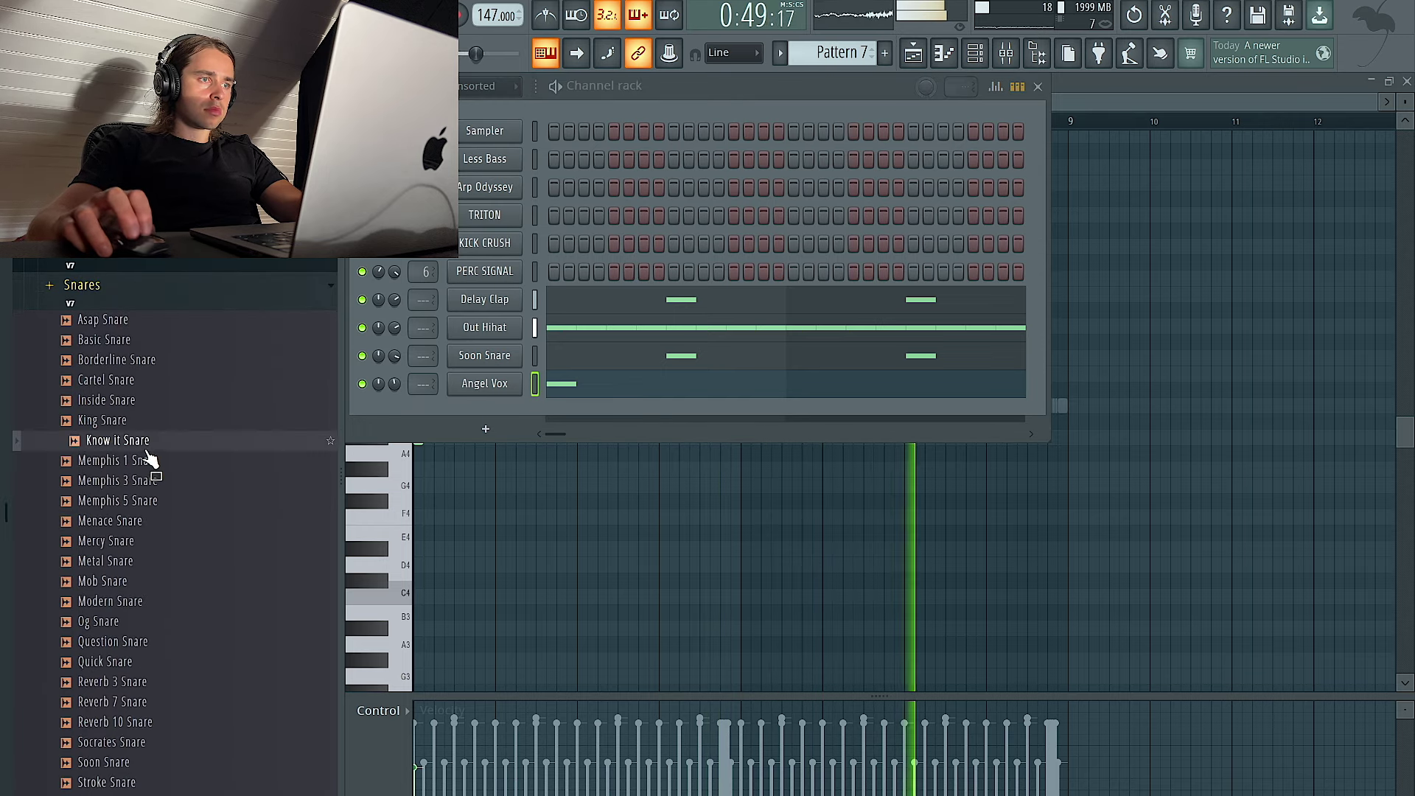
scroll(150, 460, up, 3)
click(156, 511)
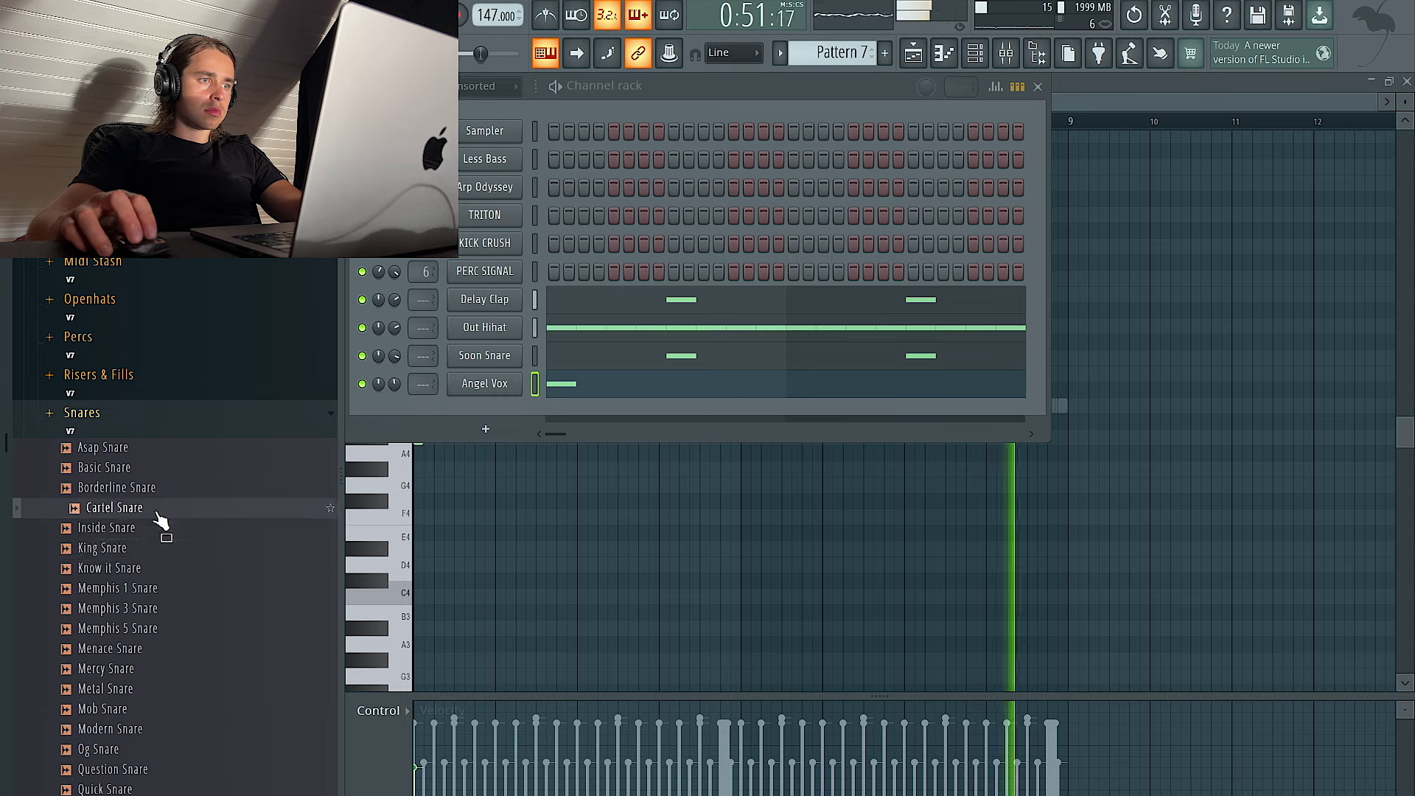
click(133, 492)
click(124, 471)
click(124, 454)
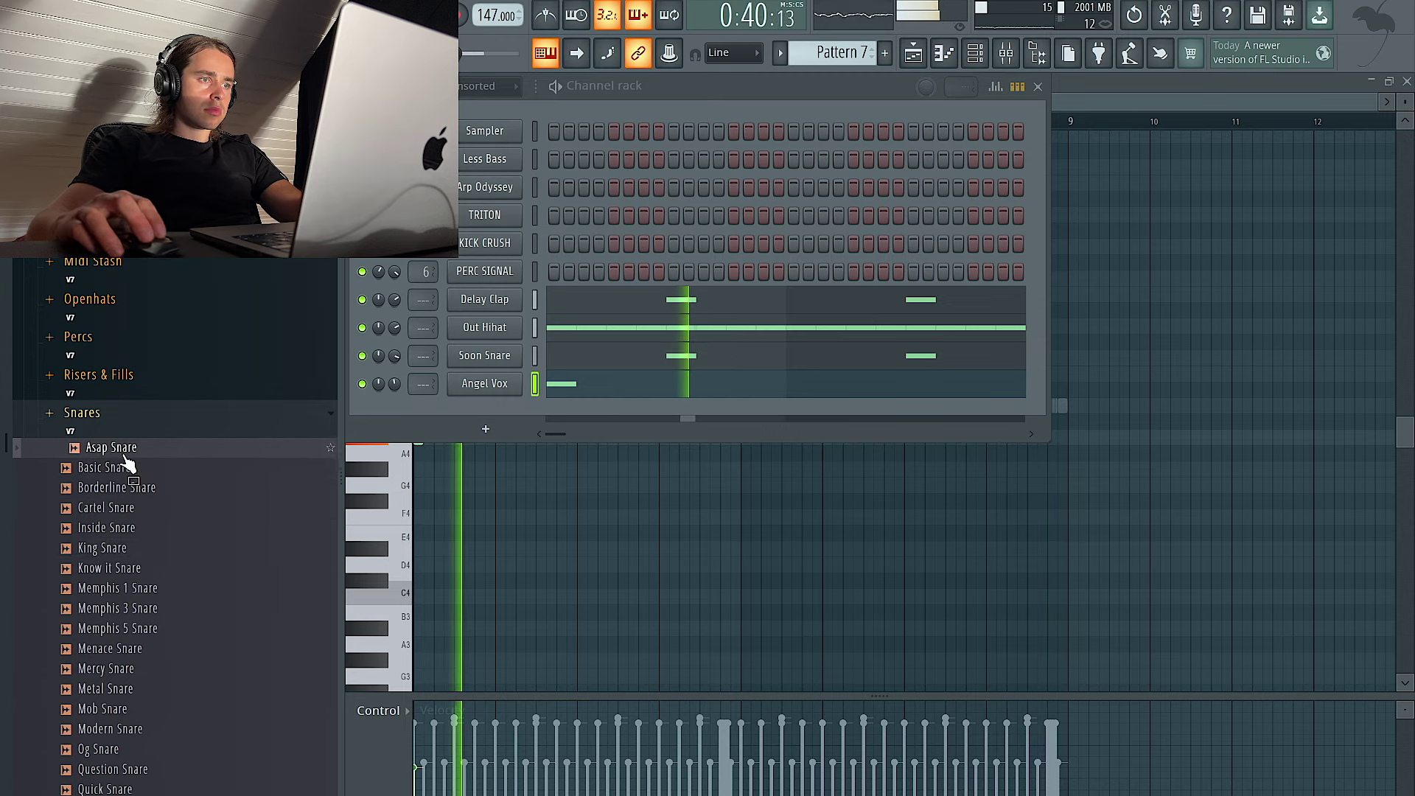
drag(130, 473, 463, 429)
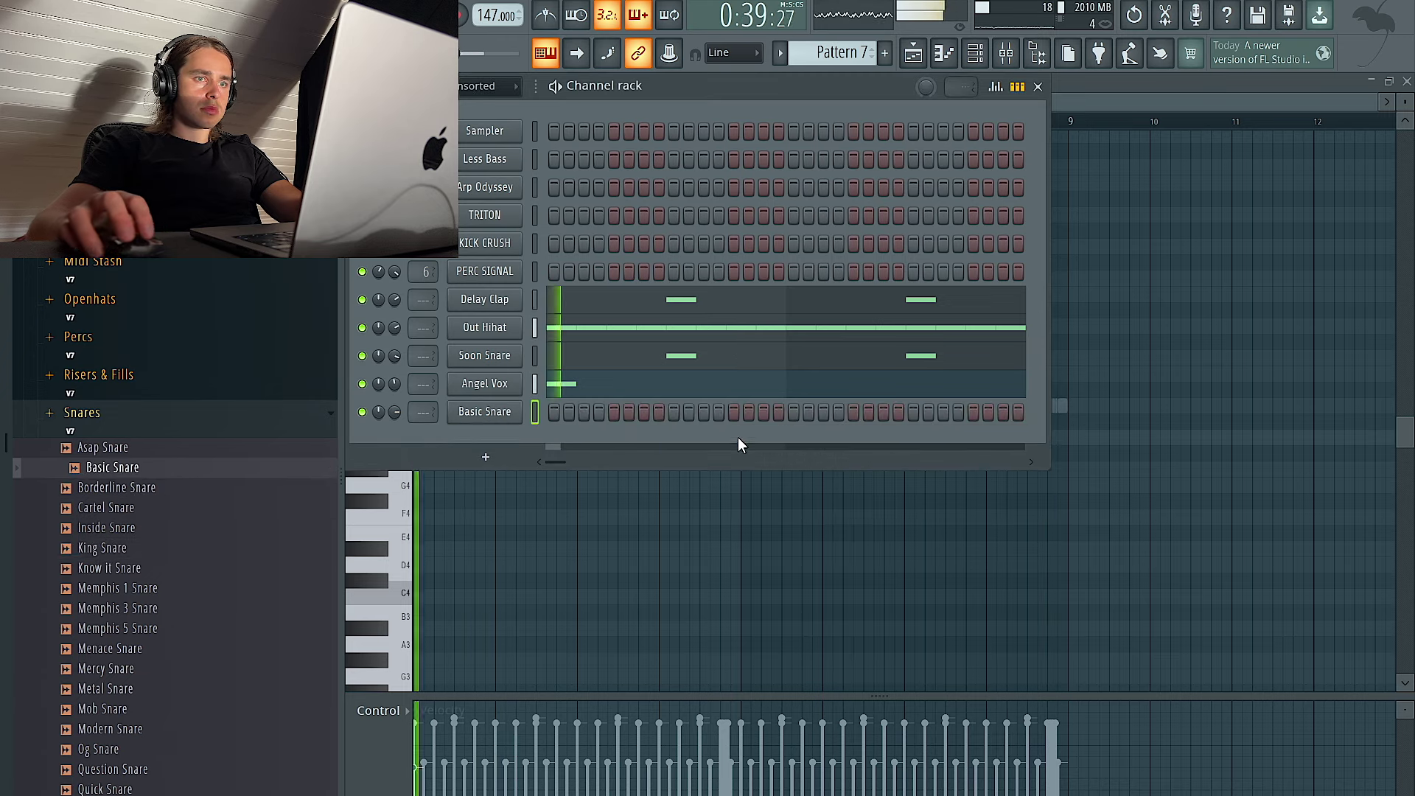
Place Basic Snare hits on steps 15 and 19 and duplicate the four-bar phrase from bar 5
click(764, 411)
click(823, 411)
right_click(501, 411)
click(560, 410)
drag(744, 124, 419, 150)
key(ctrl+b)
key(ctrl+a)
scroll(785, 350, right, 1)
key(ctrl+d)
click(975, 56)
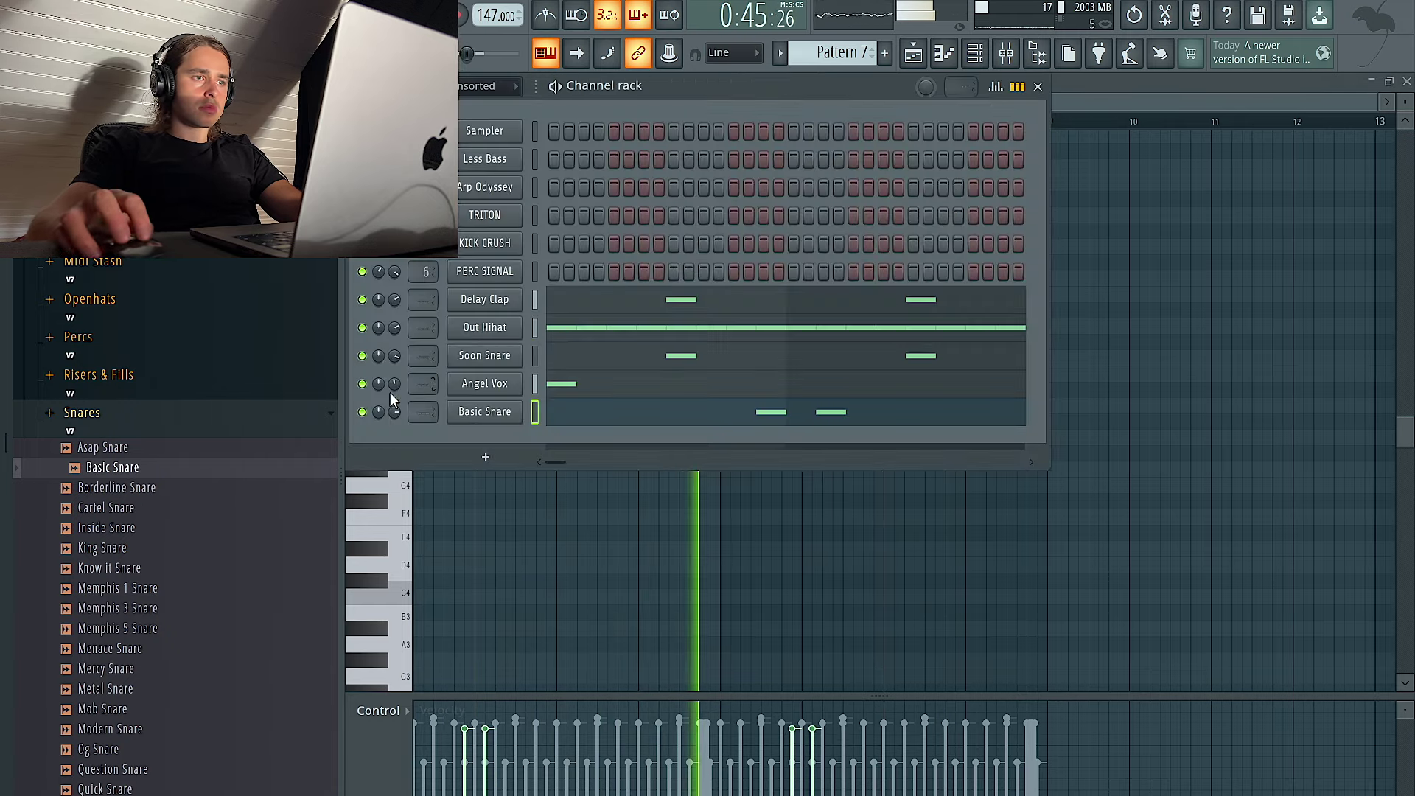
Add an open-hat channel below Basic Snare, trying Mercy Openhat before loading Hatchet Openhat
scroll(206, 370, up, 2)
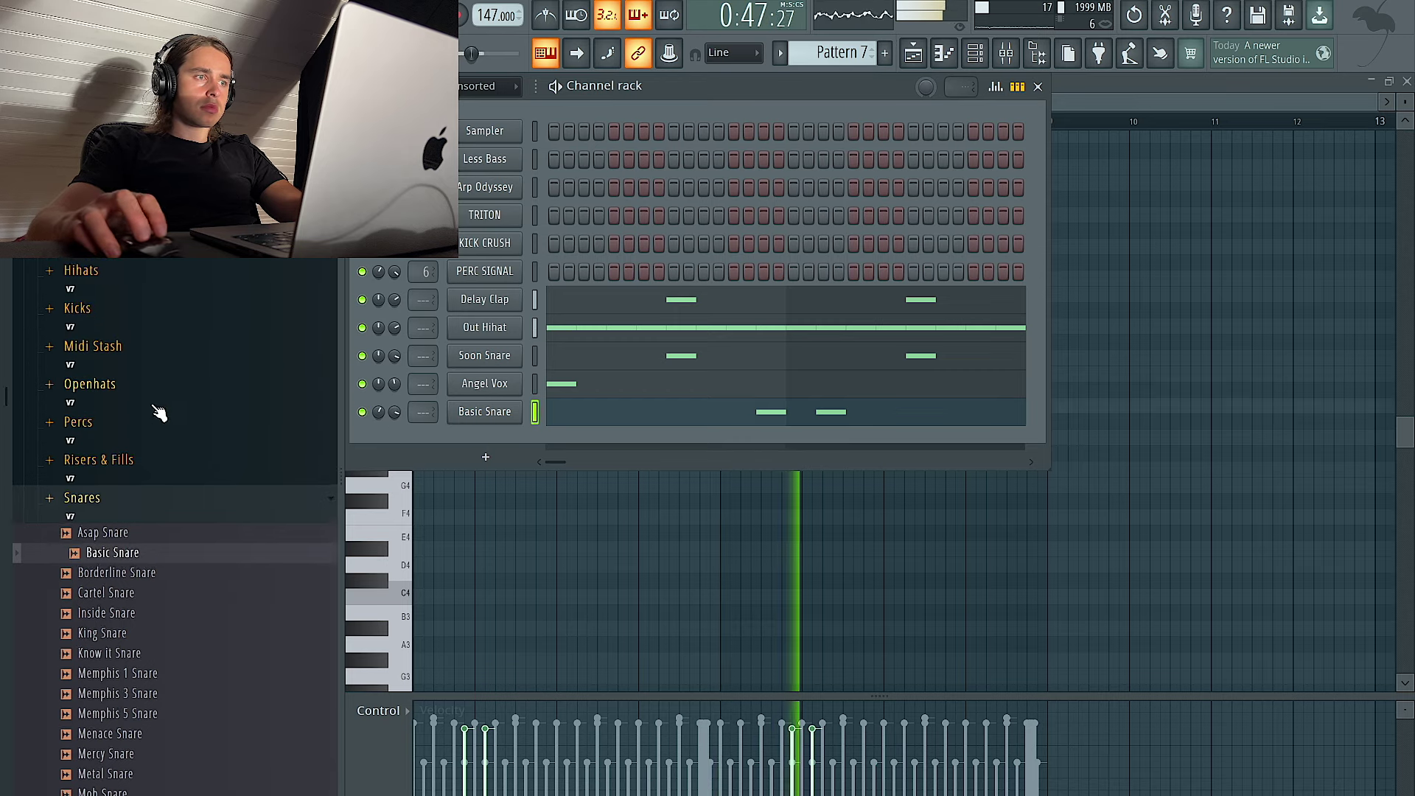
click(158, 414)
click(156, 520)
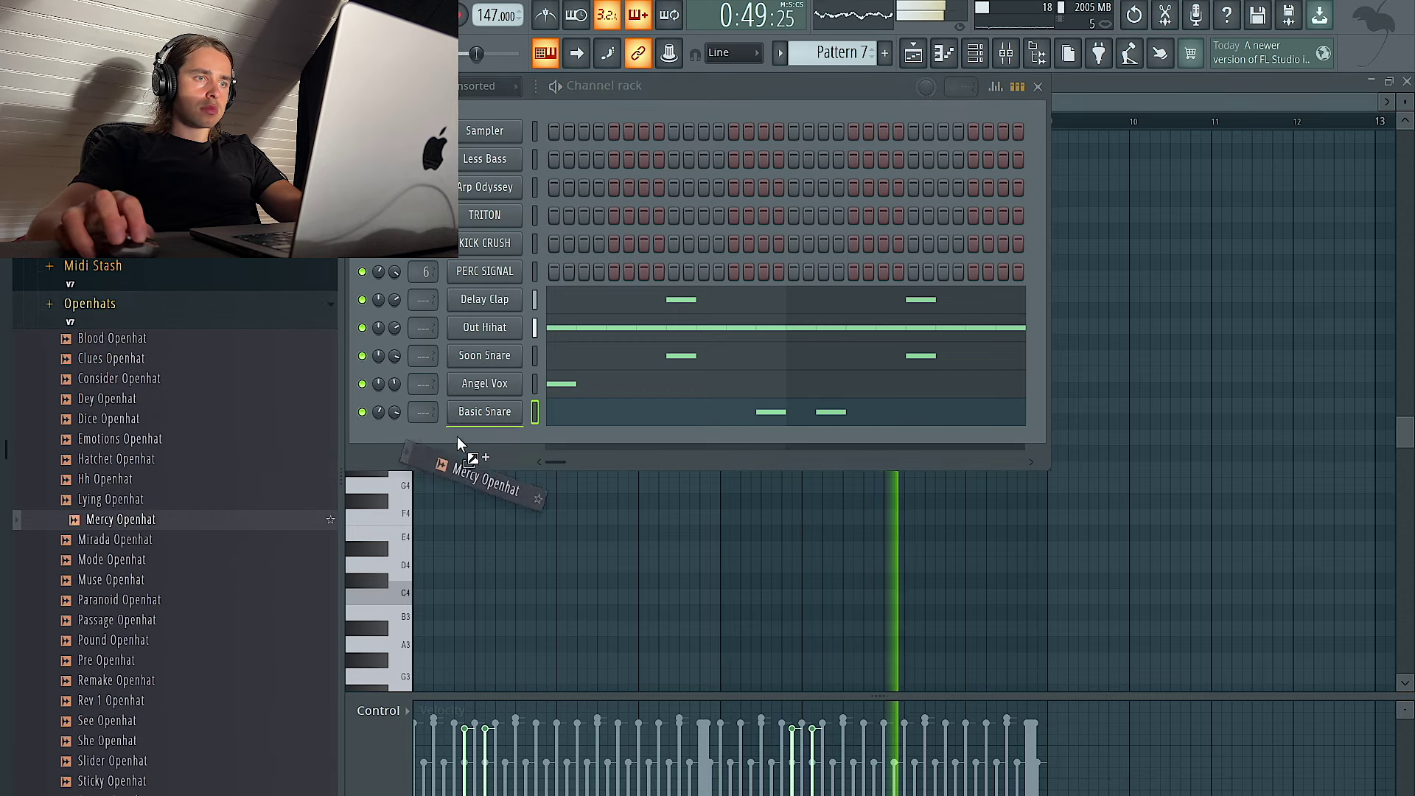
drag(458, 444, 462, 441)
drag(181, 467, 612, 445)
Place Hatchet Openhat hits on steps 5 and 21, repeat them through bar 8 and raise their velocity
click(613, 445)
click(853, 440)
right_click(472, 441)
click(553, 439)
key(ctrl+b)
key(ctrl+b)
key(ctrl+b)
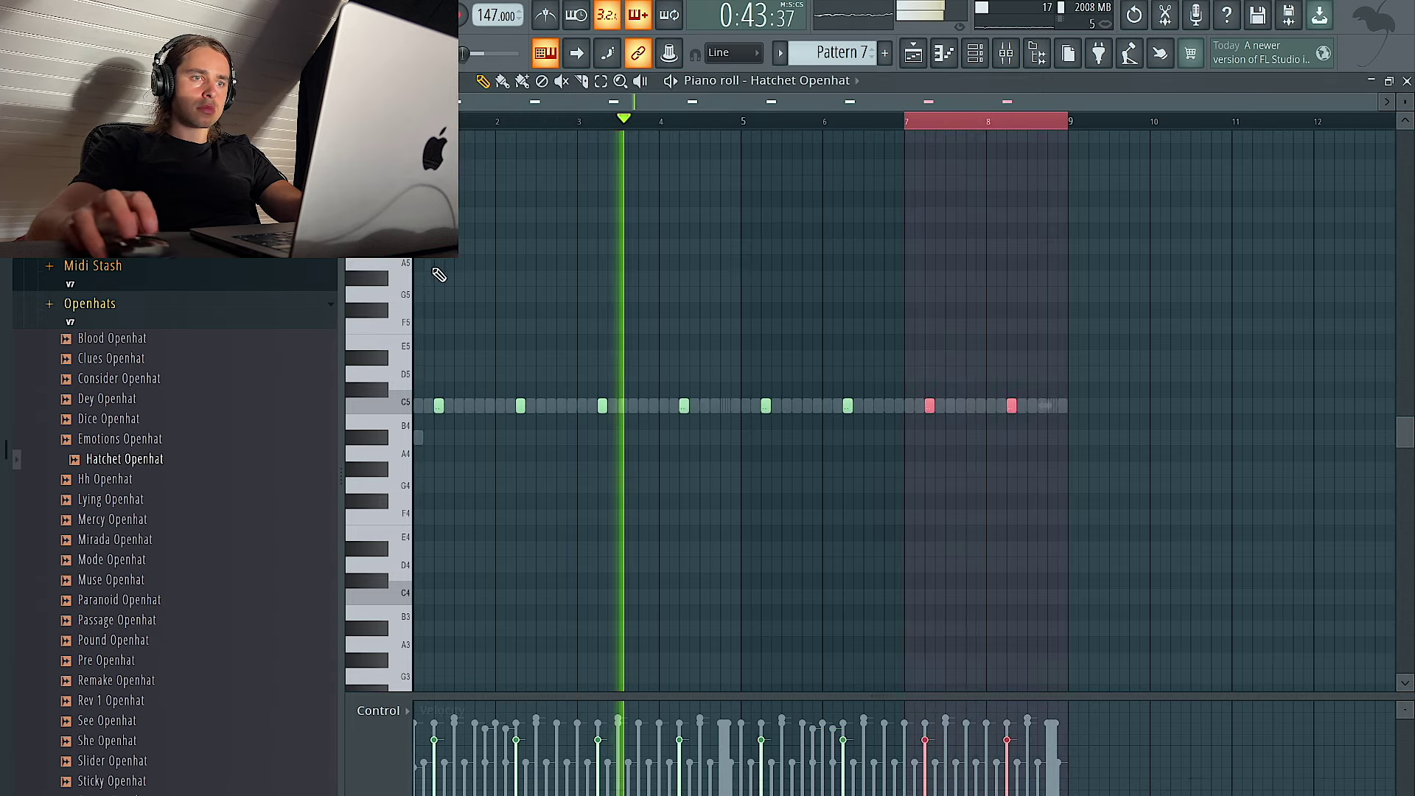
click(975, 53)
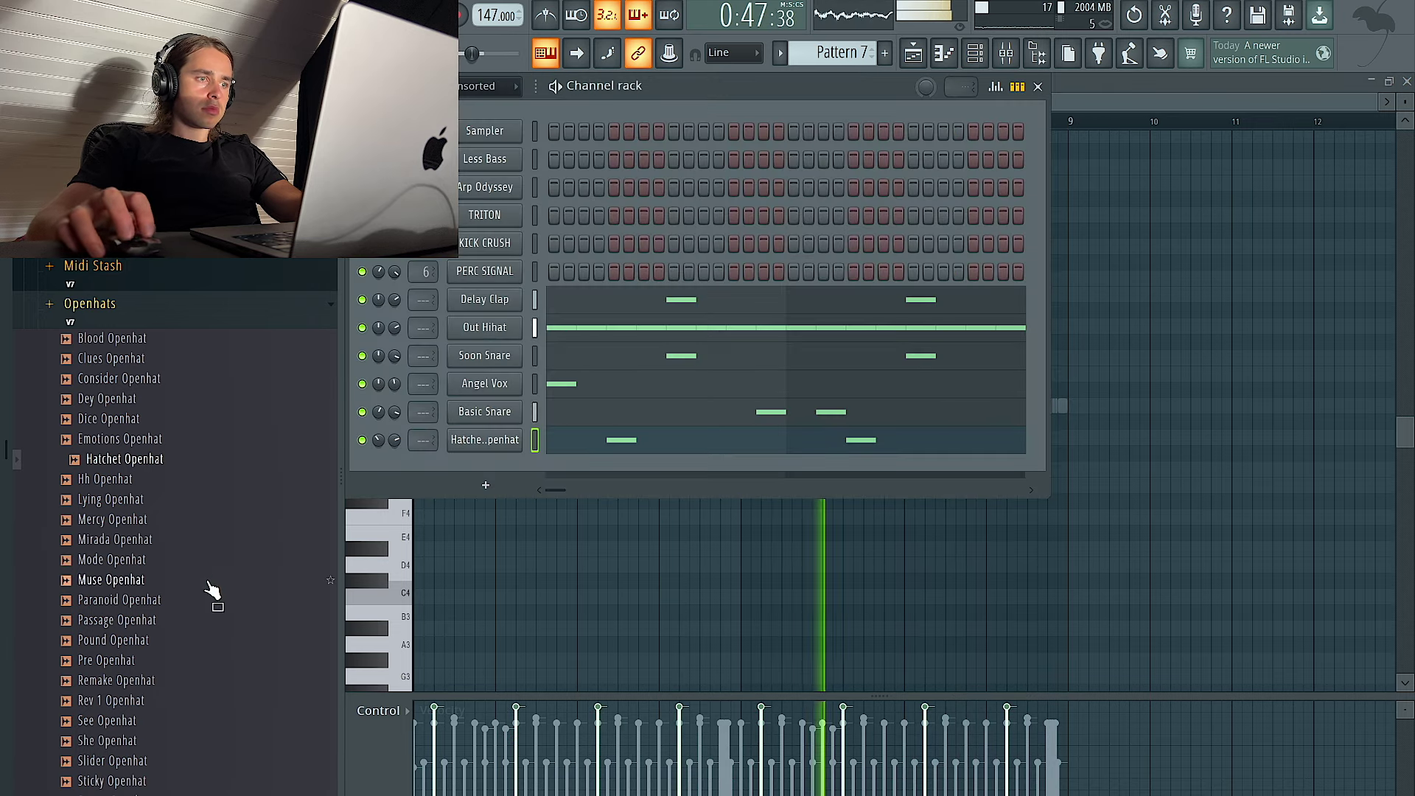
Add the Remake Openhat sample from the Openhats folder as a new channel below Hatchet Openhat
click(209, 680)
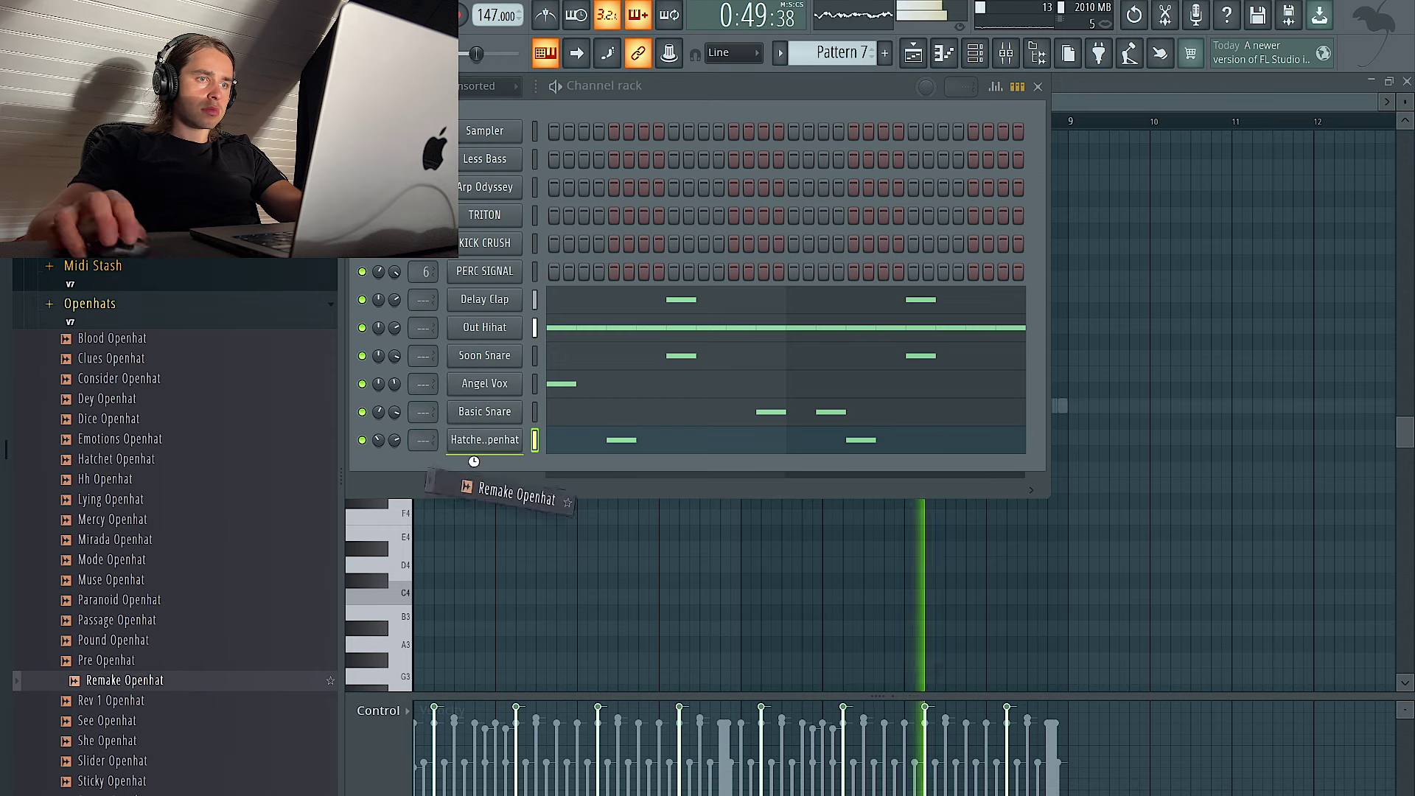
drag(474, 461, 476, 465)
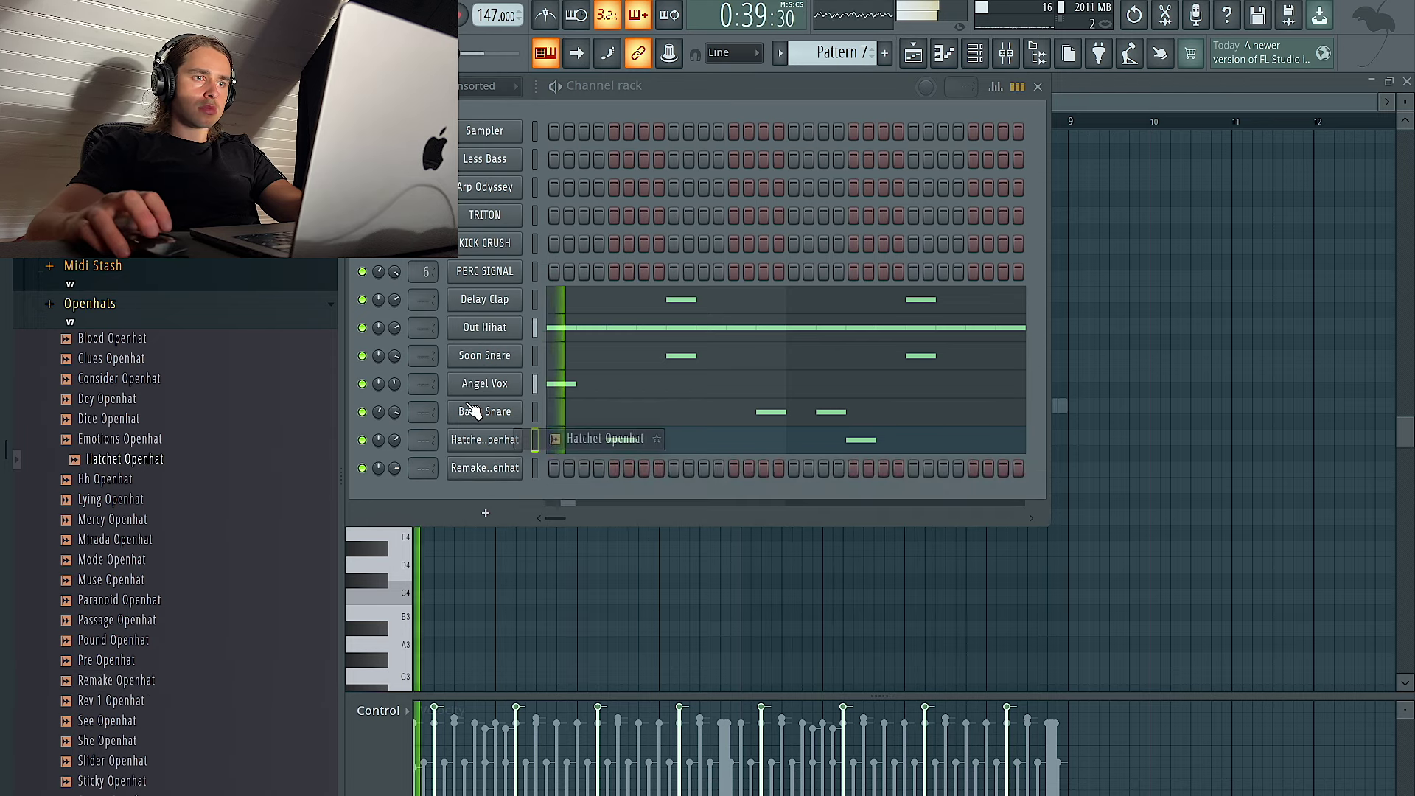
Add an A4 note at the start of bar 3 in the Angel Vox piano roll
click(585, 385)
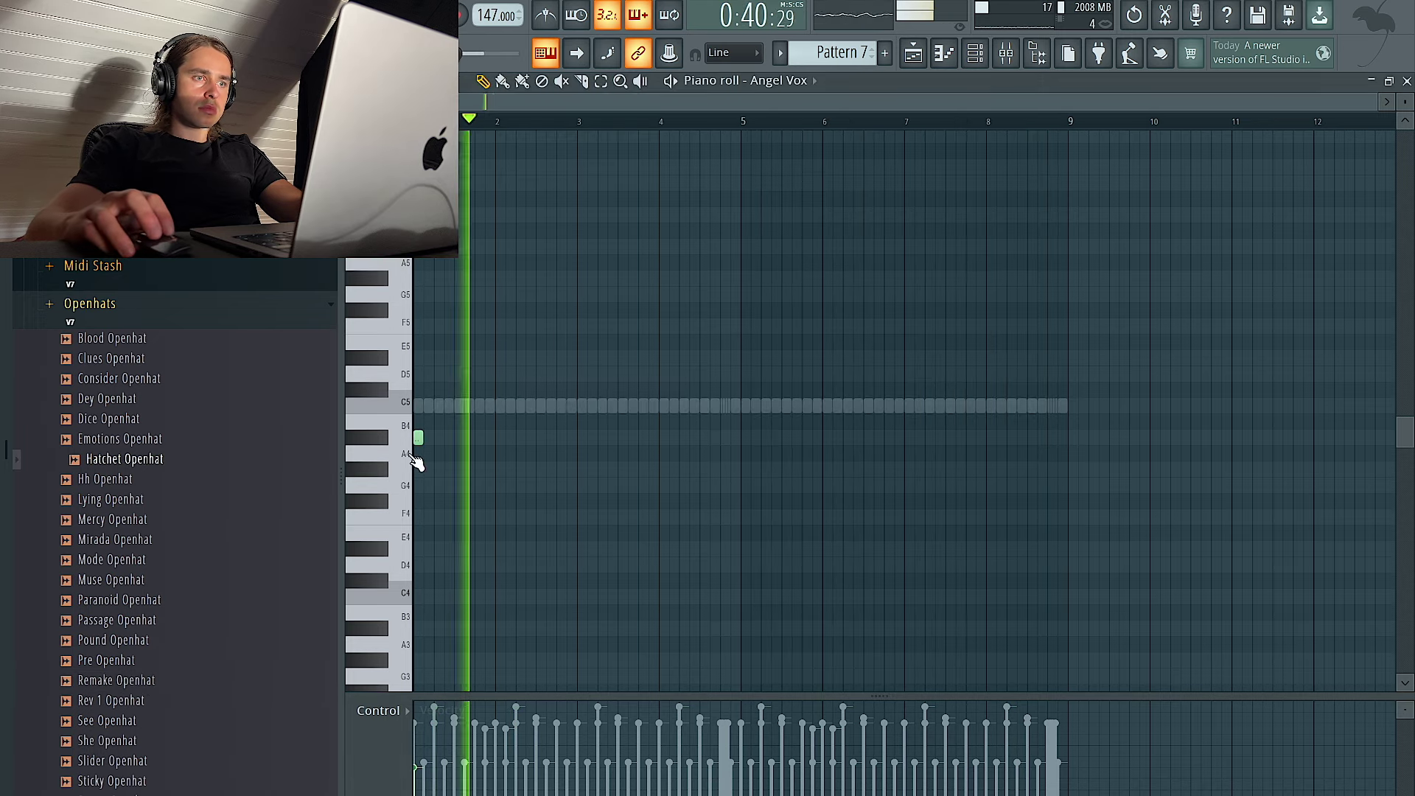
click(582, 453)
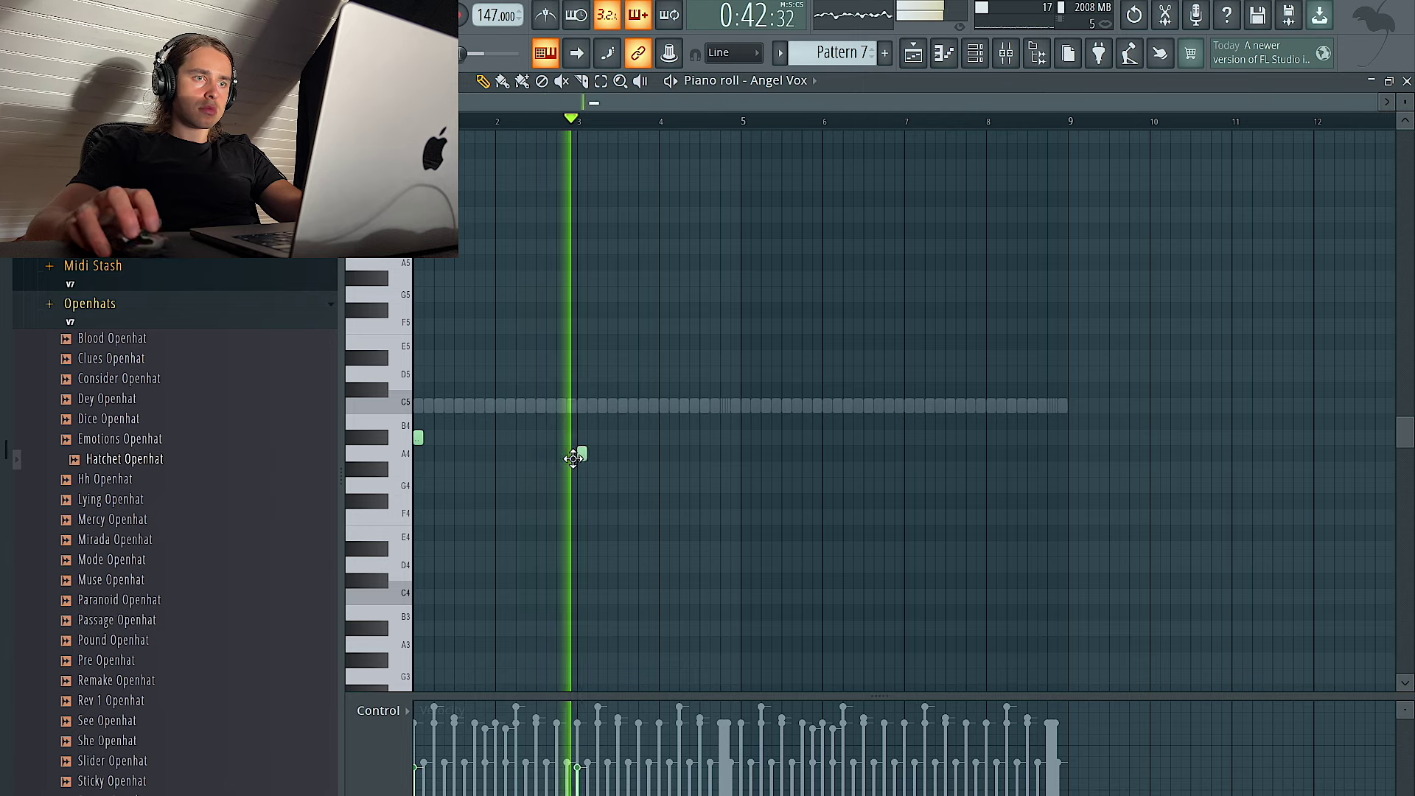
key(ctrl+a)
key(ctrl+b)
key(ctrl+d)
key(F6)
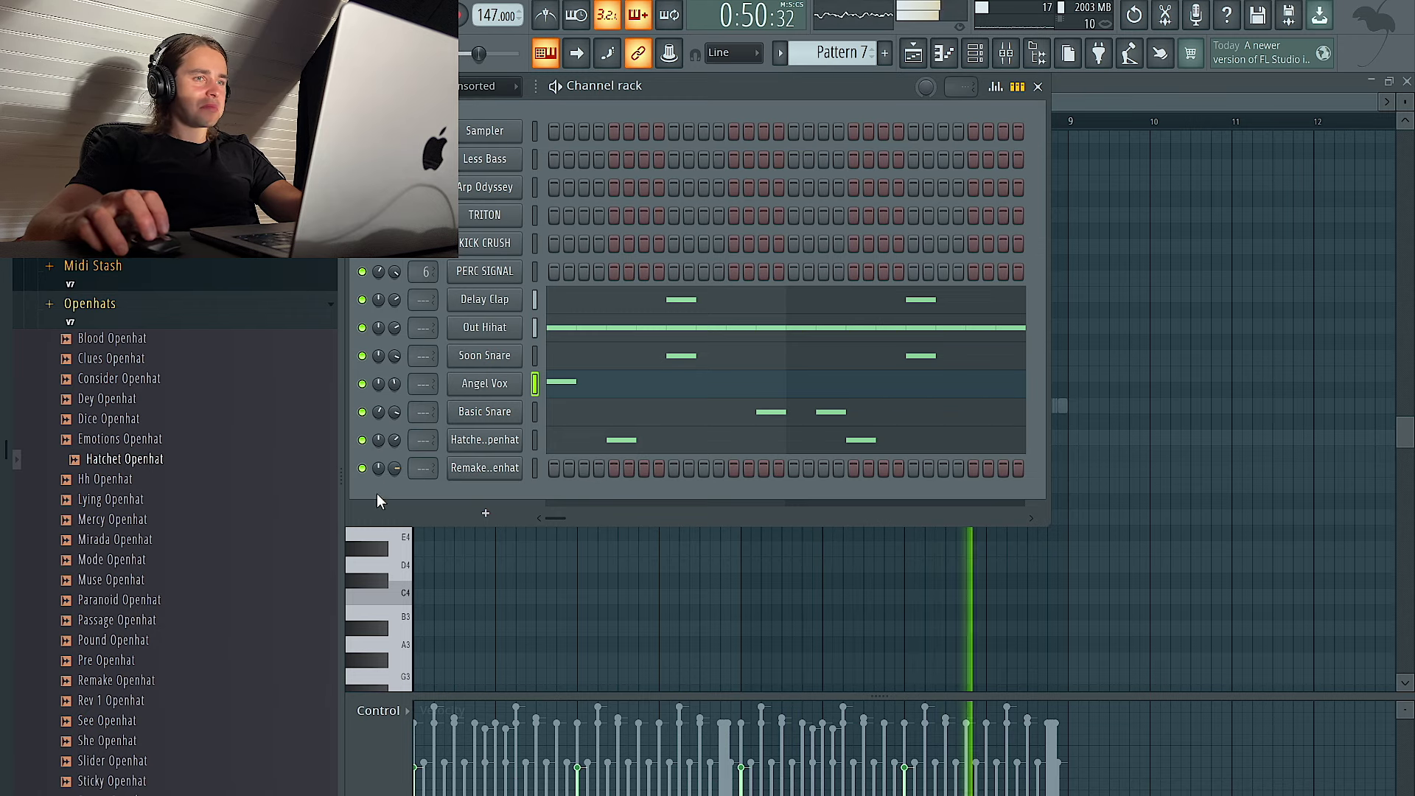
key(F6)
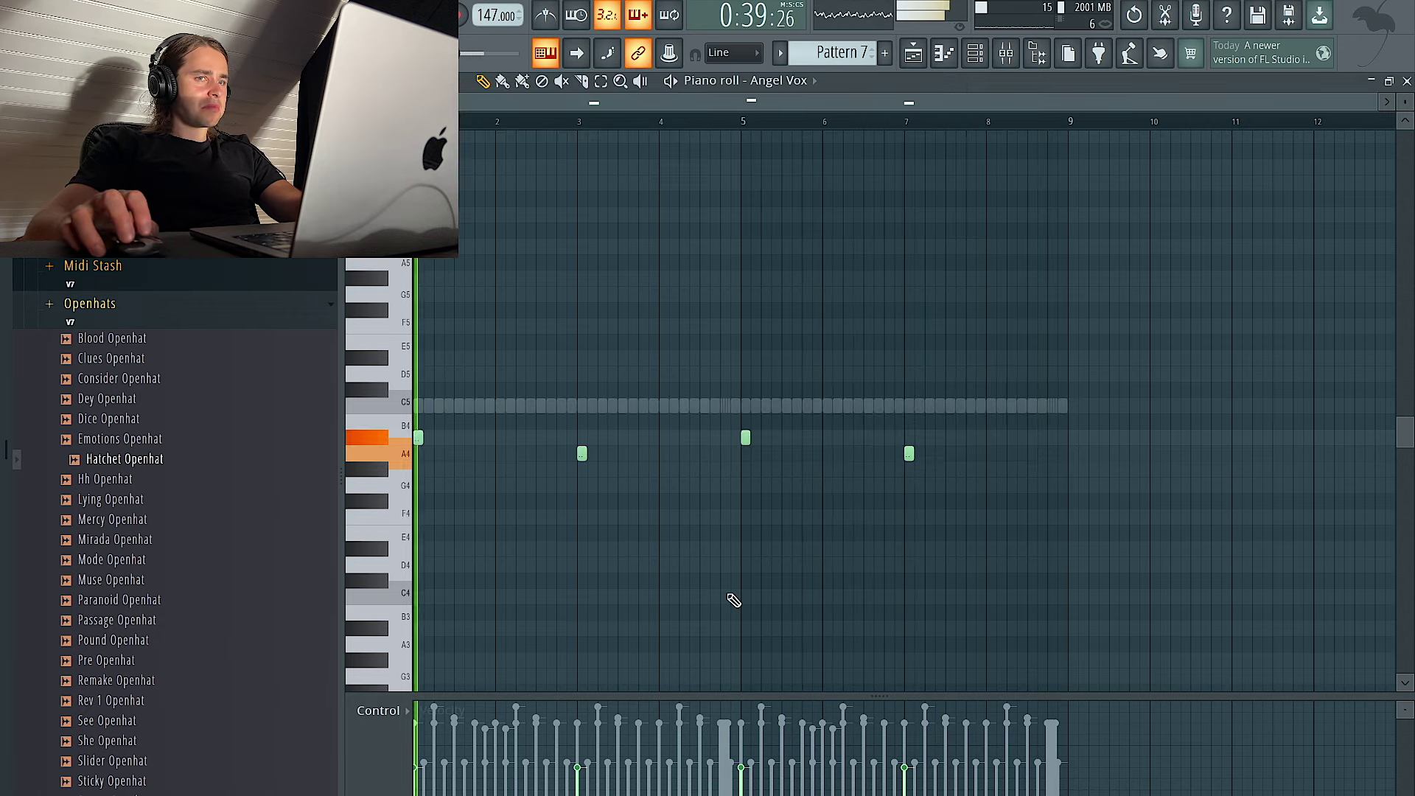
right_click(908, 453)
right_click(745, 438)
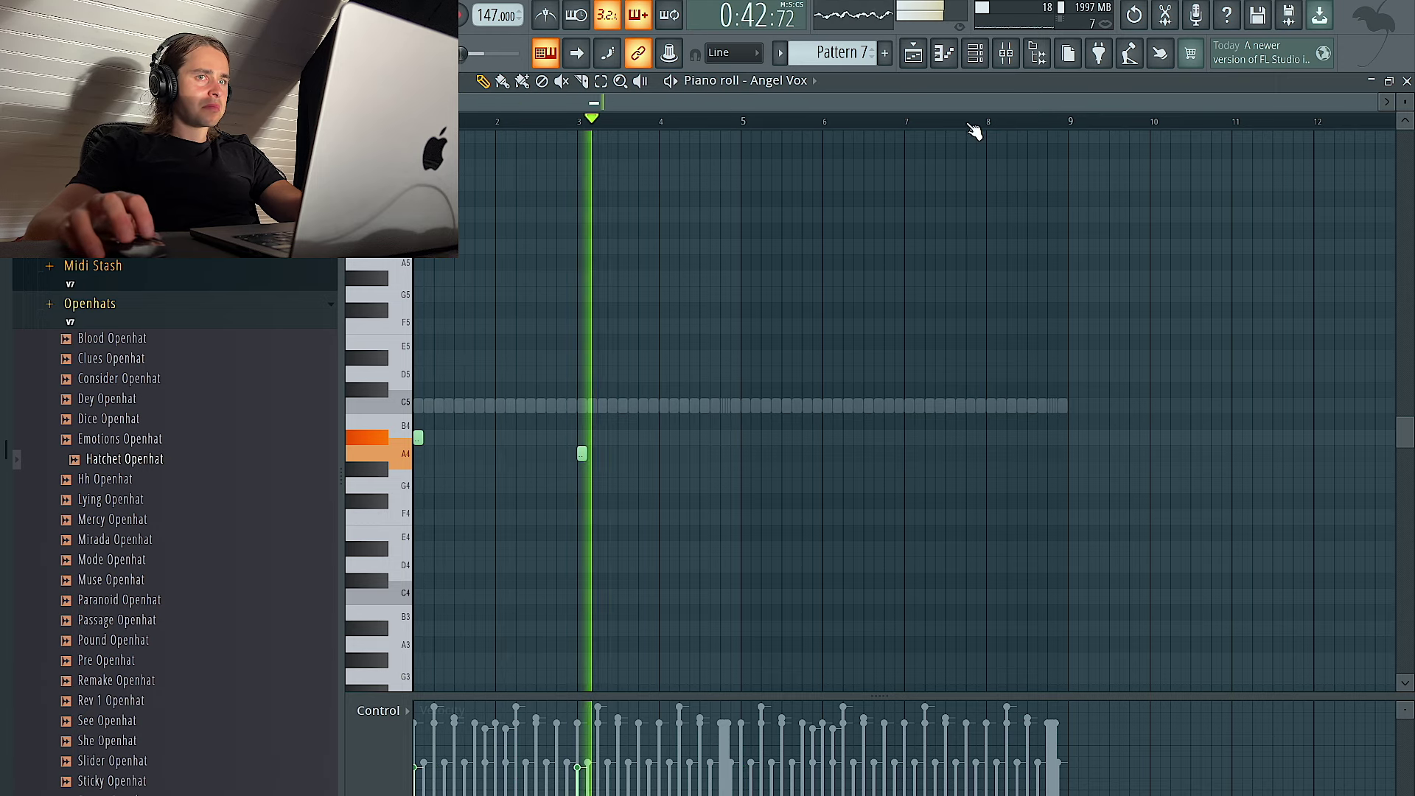
Replace the Hatchet Openhat channel's sample with Mirada Openhat and the Remake Openhat channel's sample with Twice Openhat
click(975, 53)
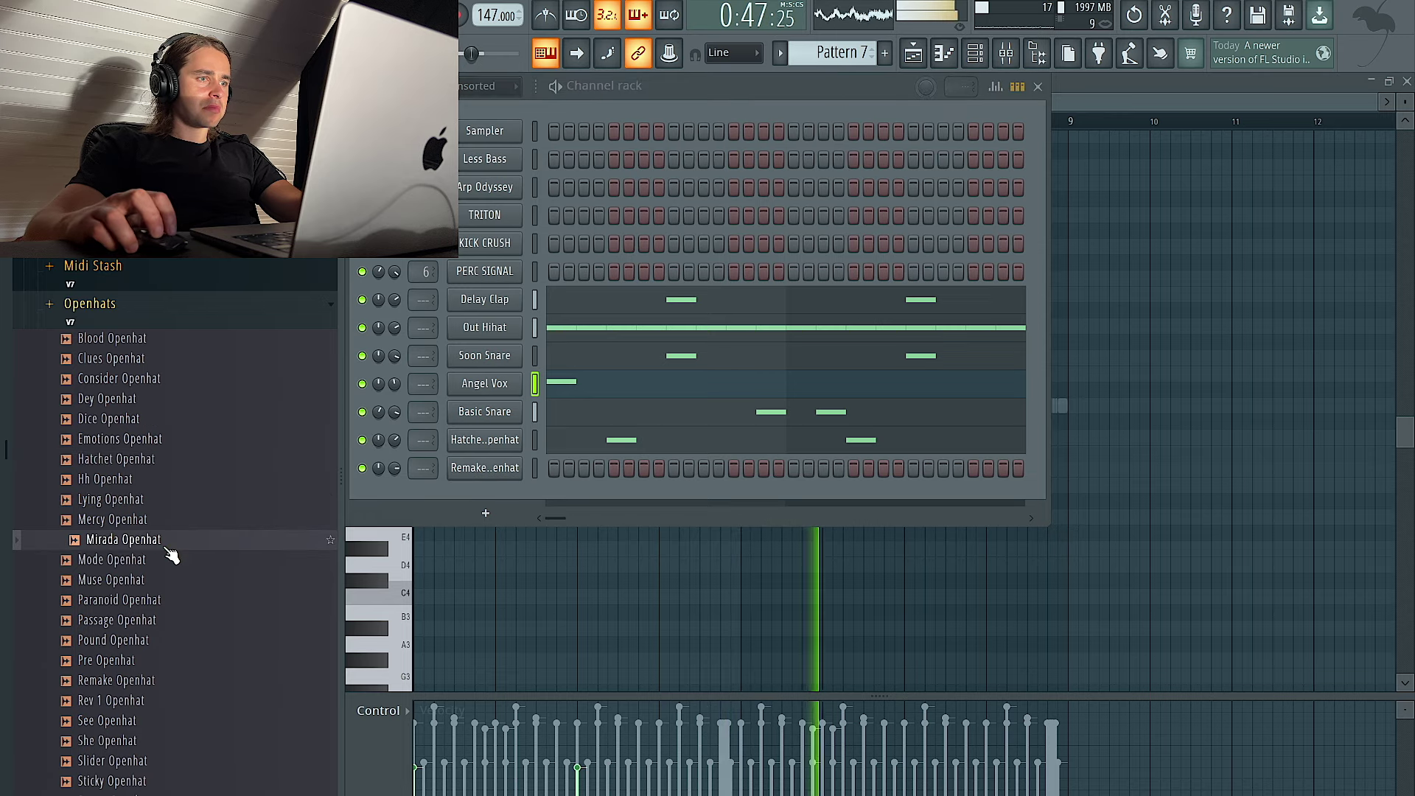
mouse_move(147, 538)
mouse_down()
mouse_move(537, 468)
mouse_move(494, 447)
mouse_up()
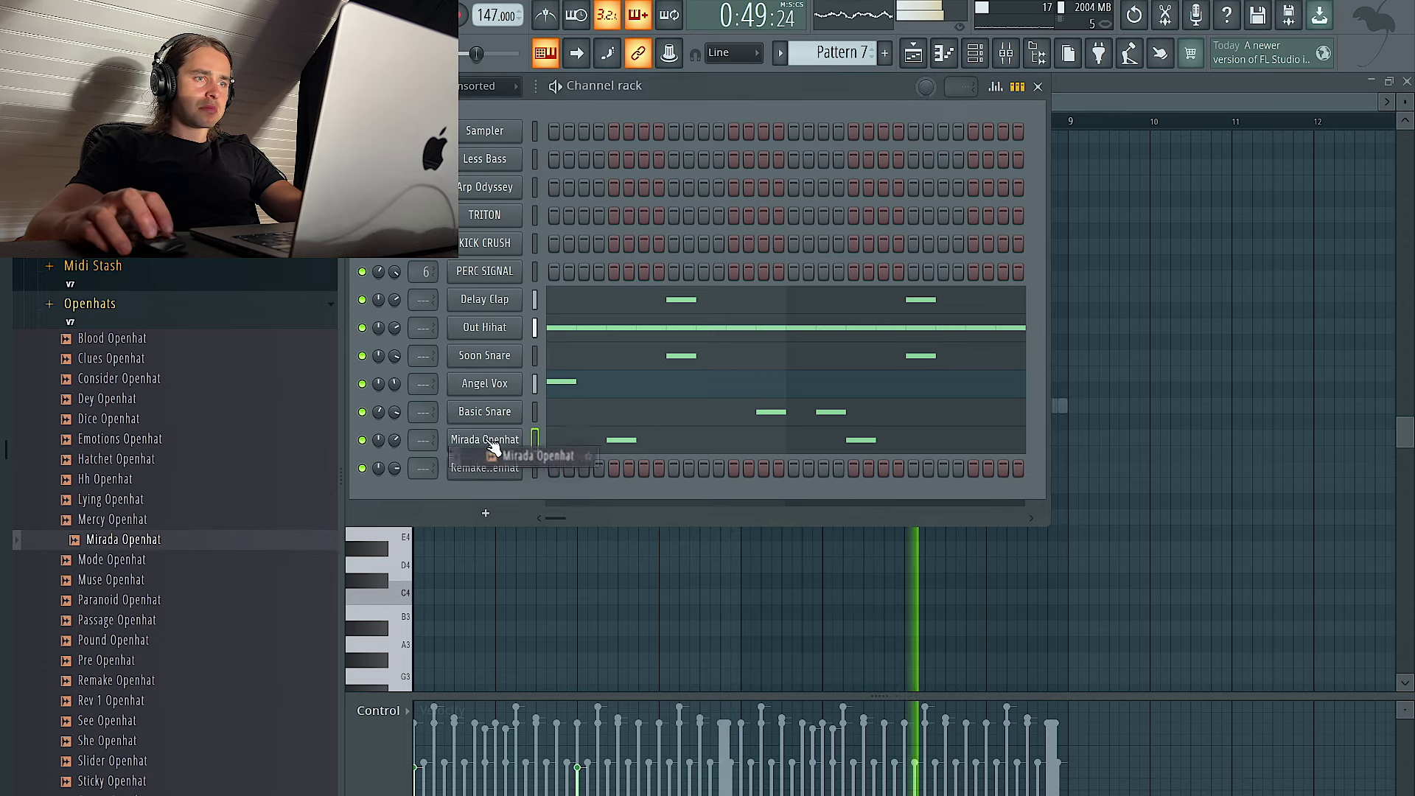
scroll(200, 543, down, 2)
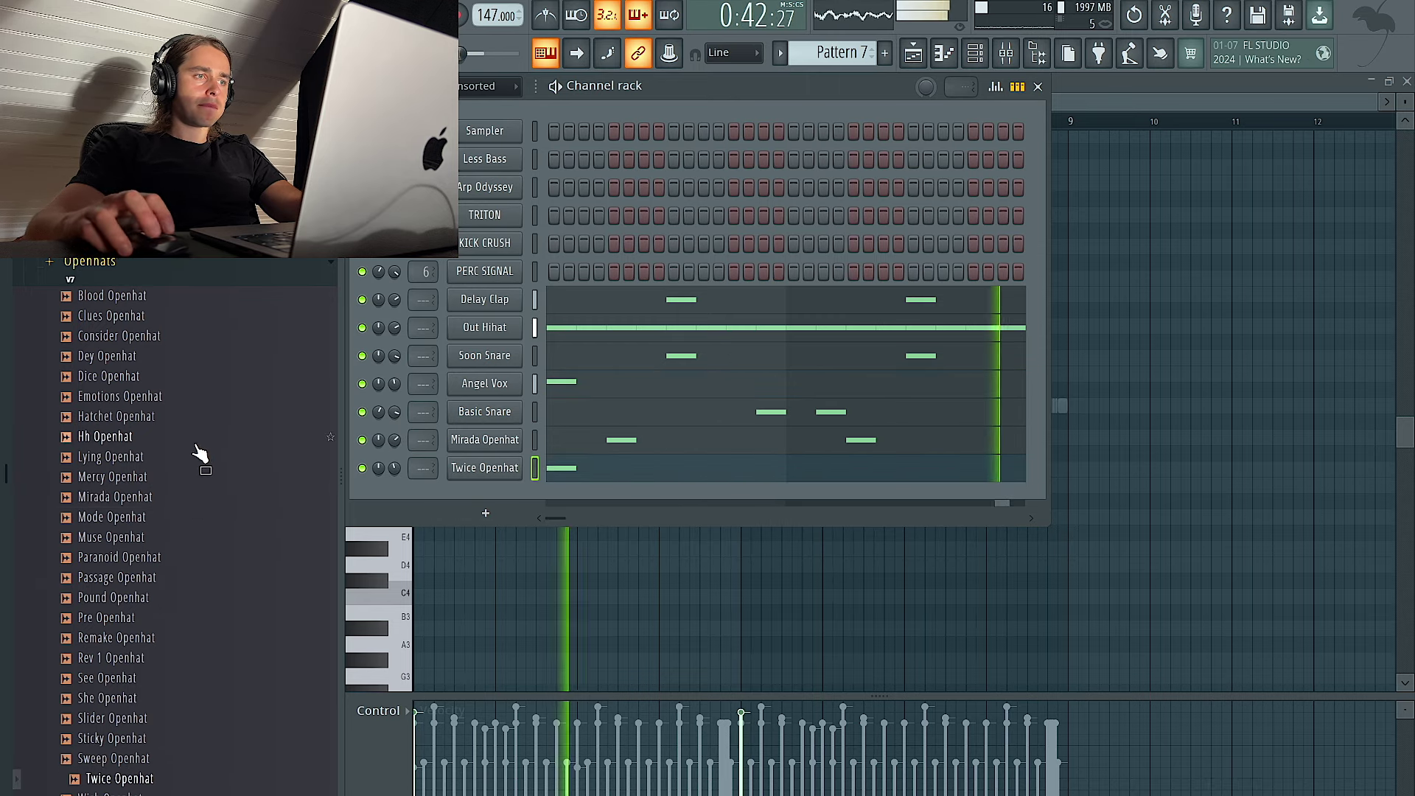
Add Foreign Kick from the Kicks folder as a new channel and swap its sample for Mobb Kick
scroll(166, 432, up, 4)
click(139, 476)
click(135, 400)
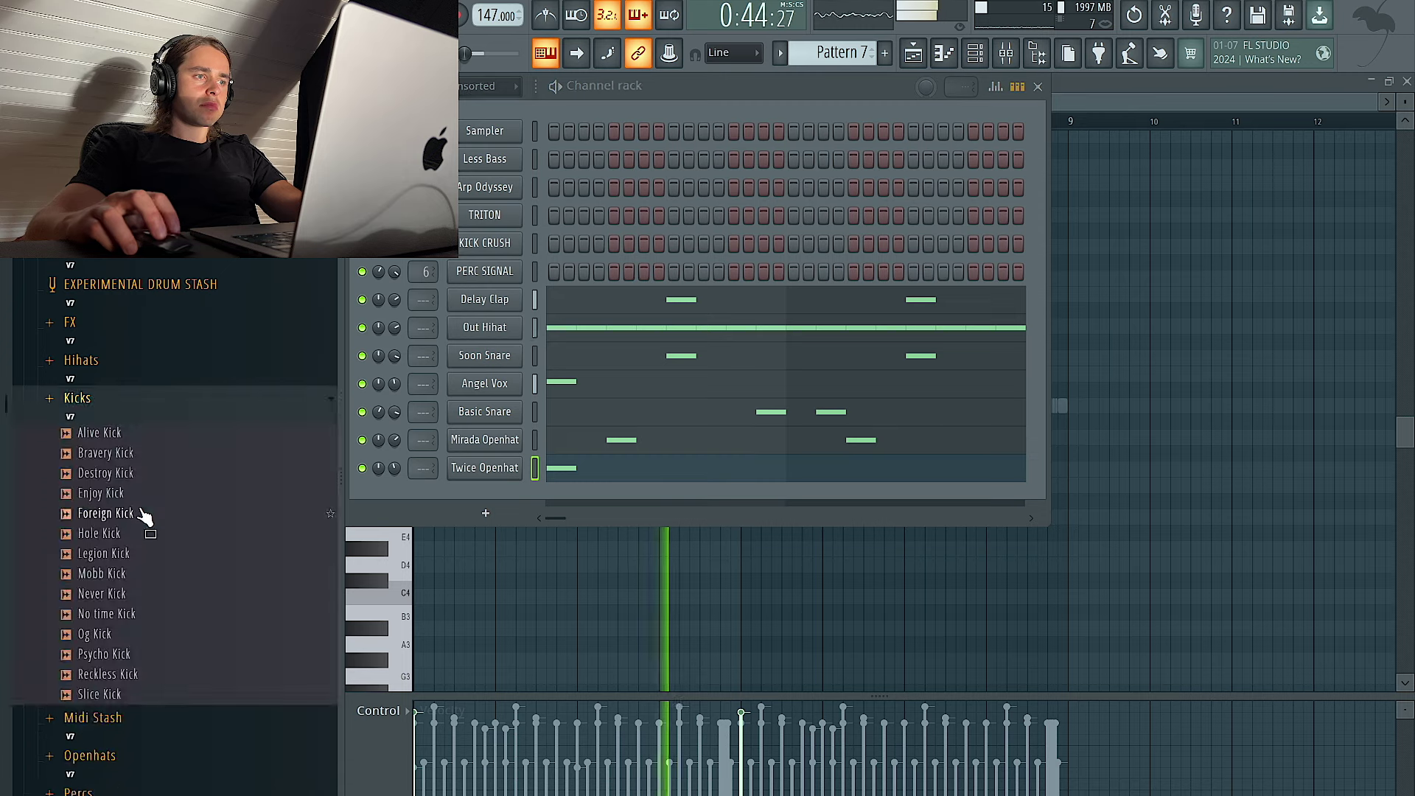
click(138, 516)
drag(449, 489, 451, 493)
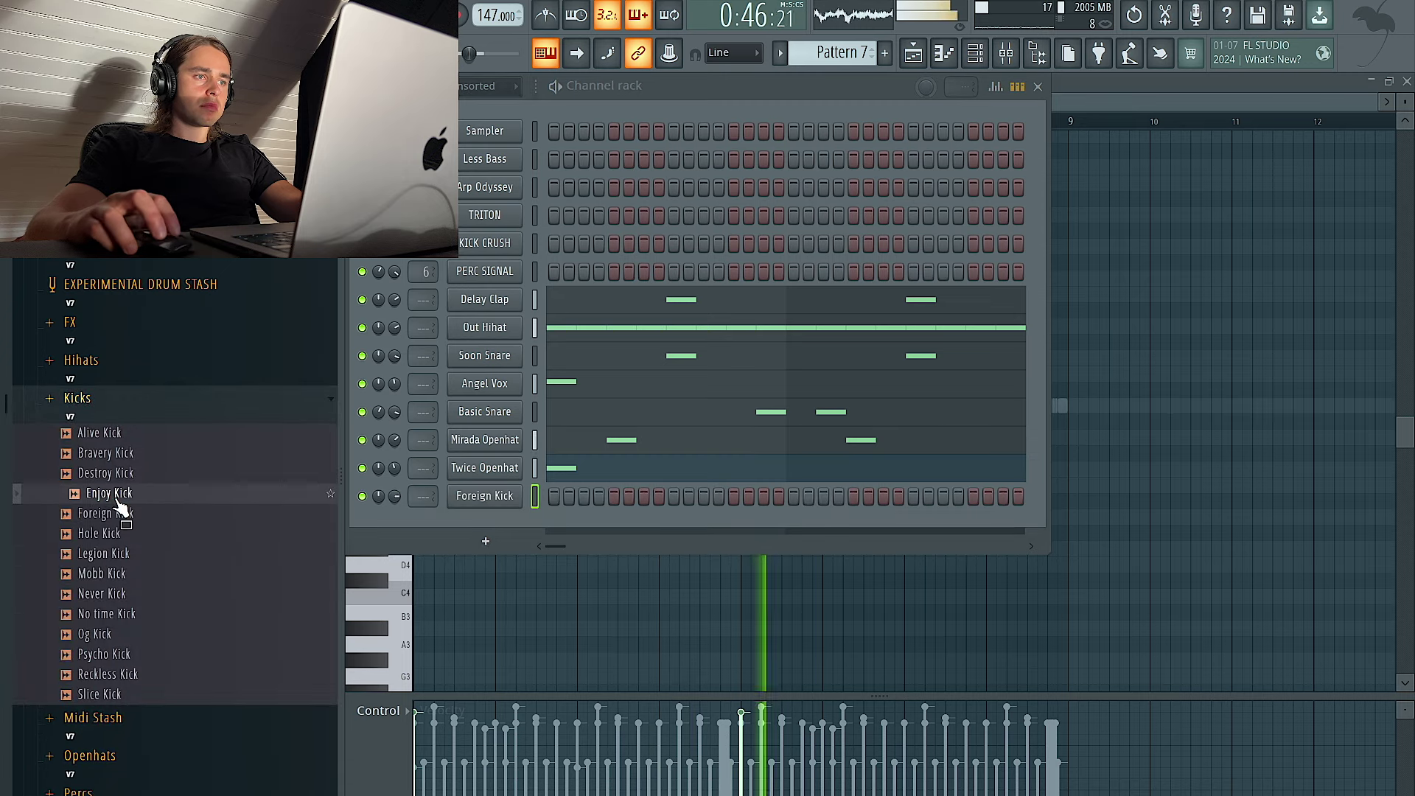
click(167, 578)
click(157, 593)
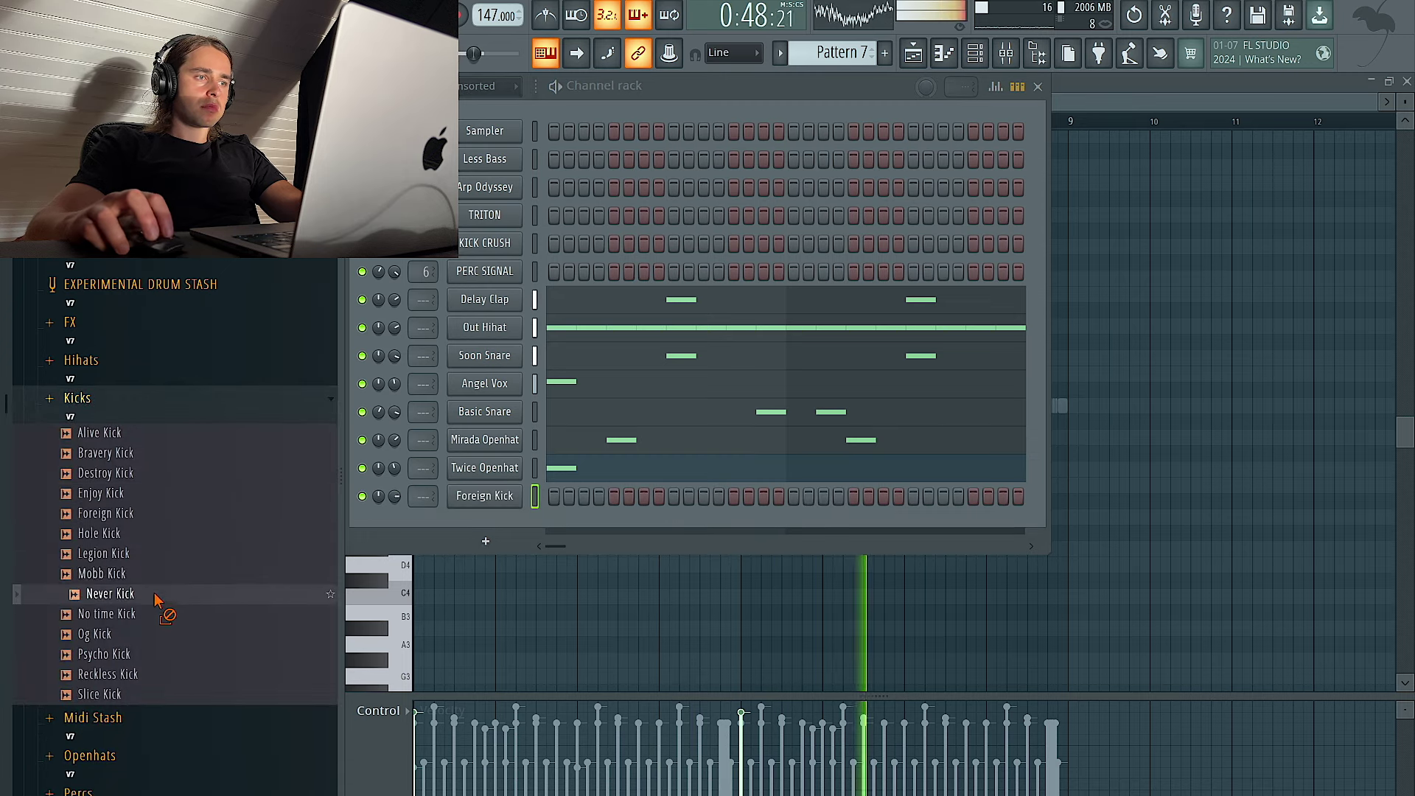
Draw C5 notes in the Mobb Kick piano roll, two in bar 1 and one in bar 2
right_click(516, 489)
click(597, 496)
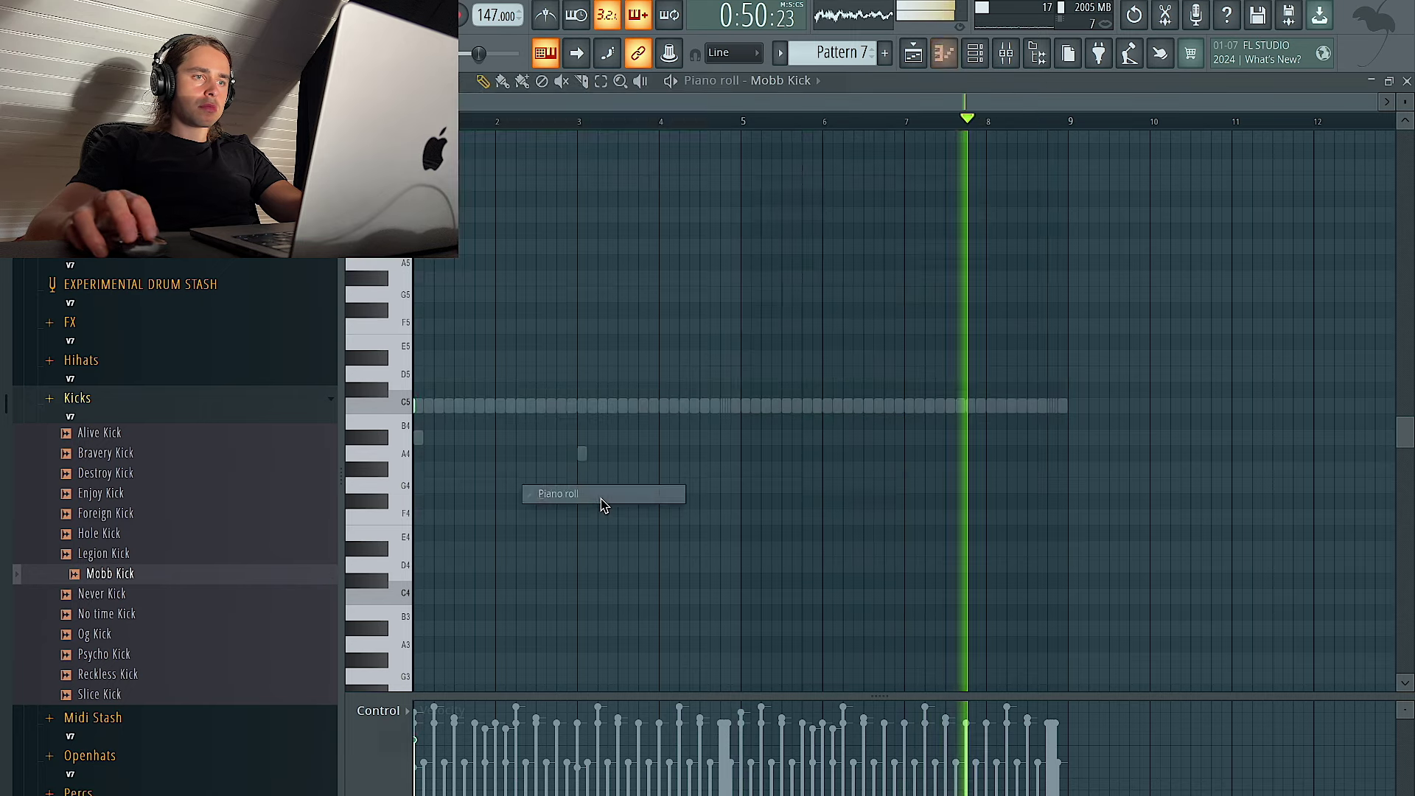
drag(416, 408, 425, 410)
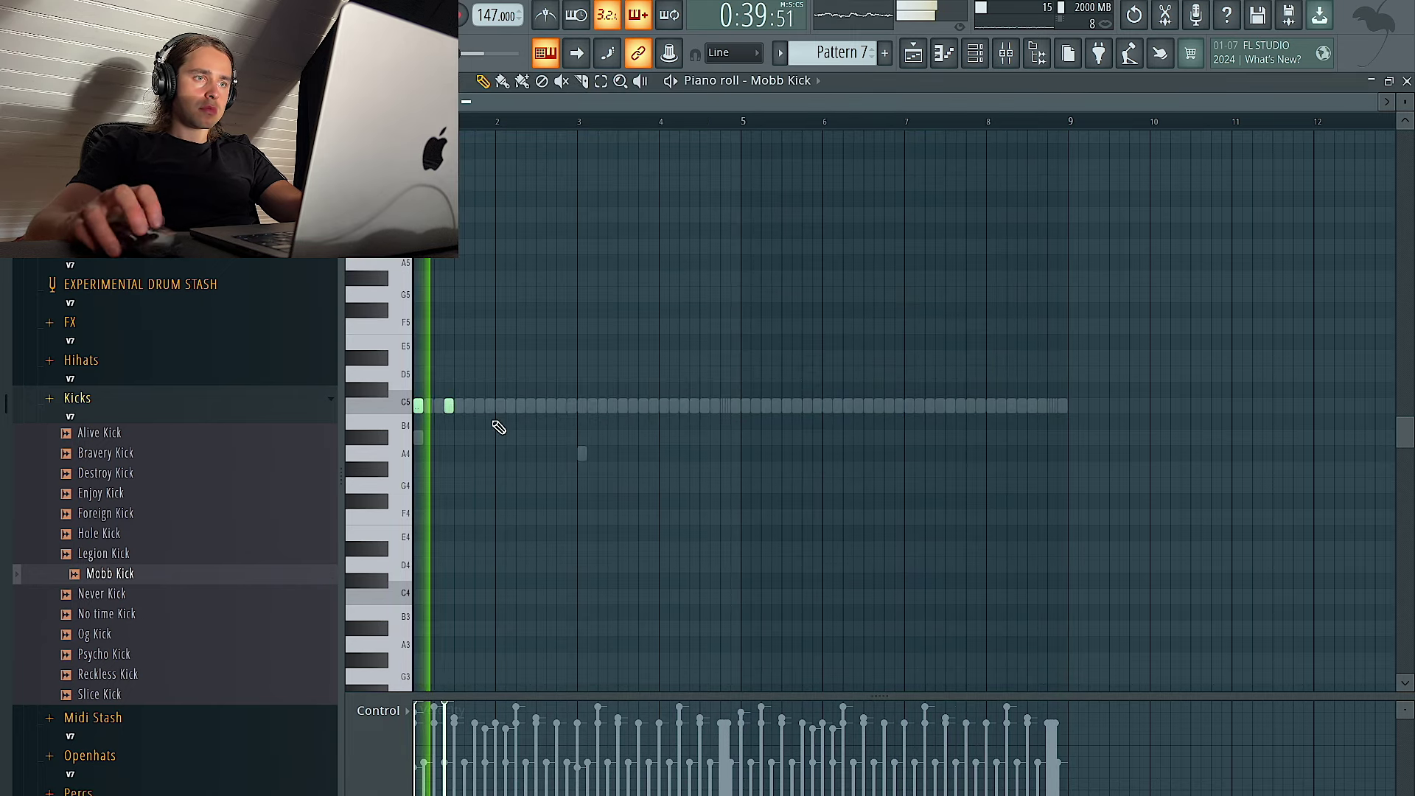
key(space)
key(space)
key(F6)
key(space)
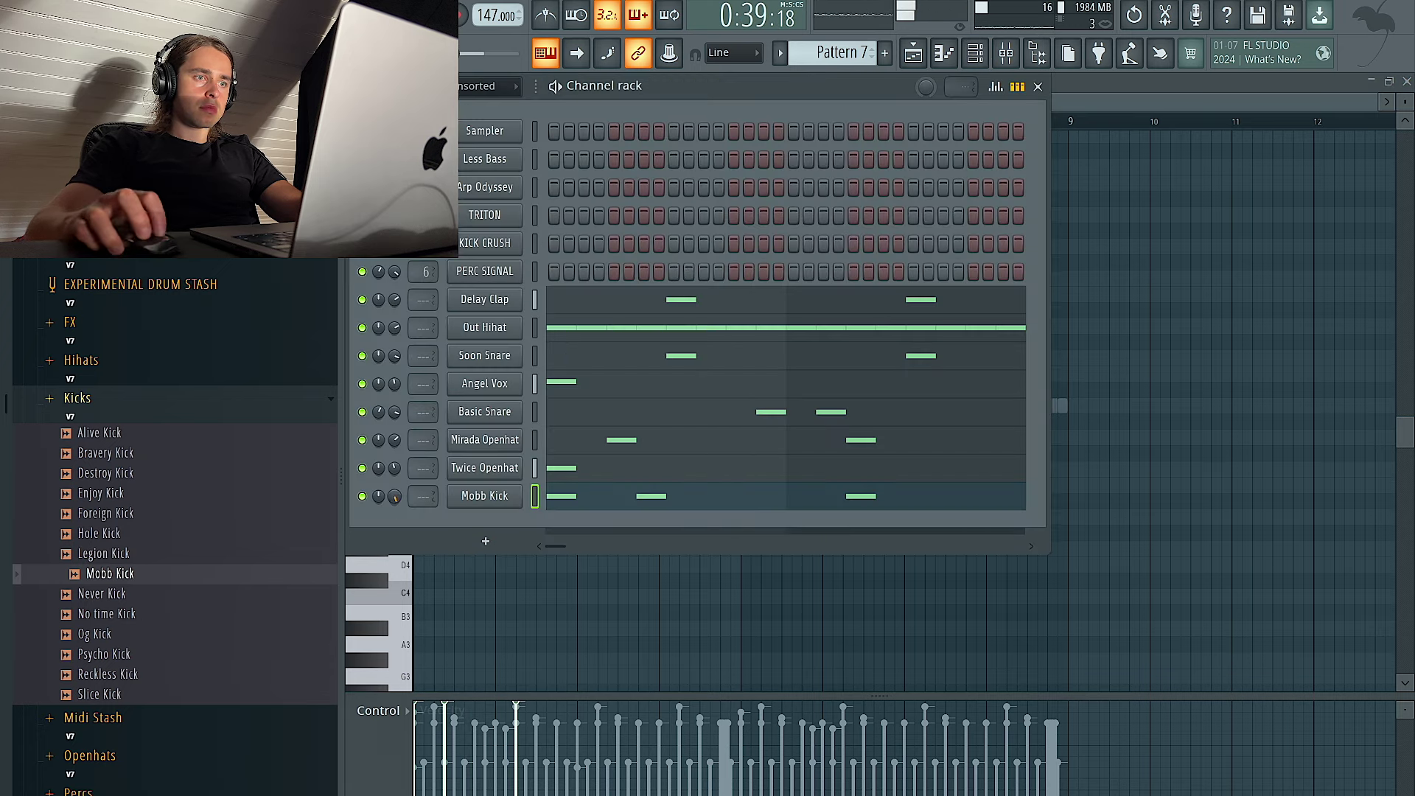
key(F6)
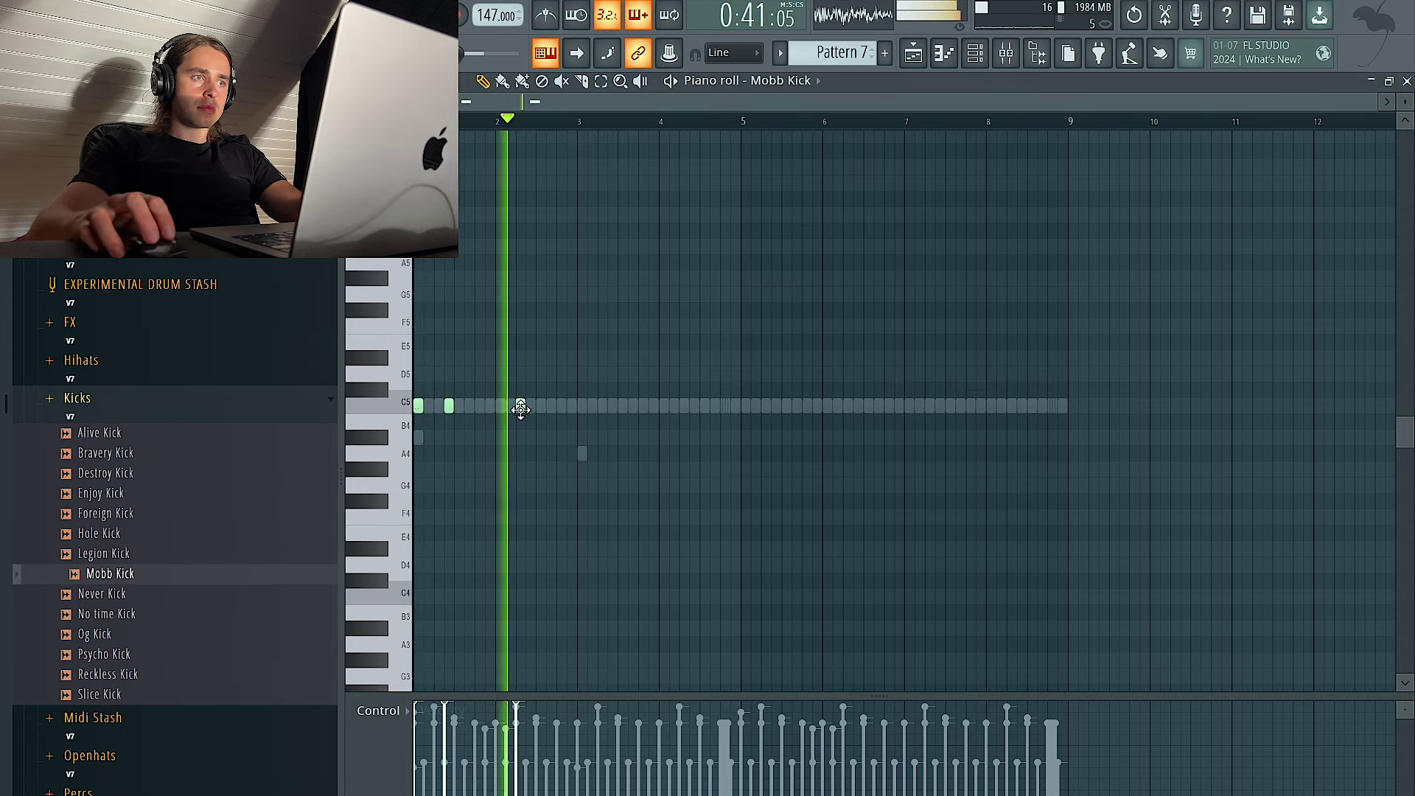
Continue the Mobb Kick pattern on C5 with two notes in bar 3 and two in bar 4
click(583, 407)
click(612, 407)
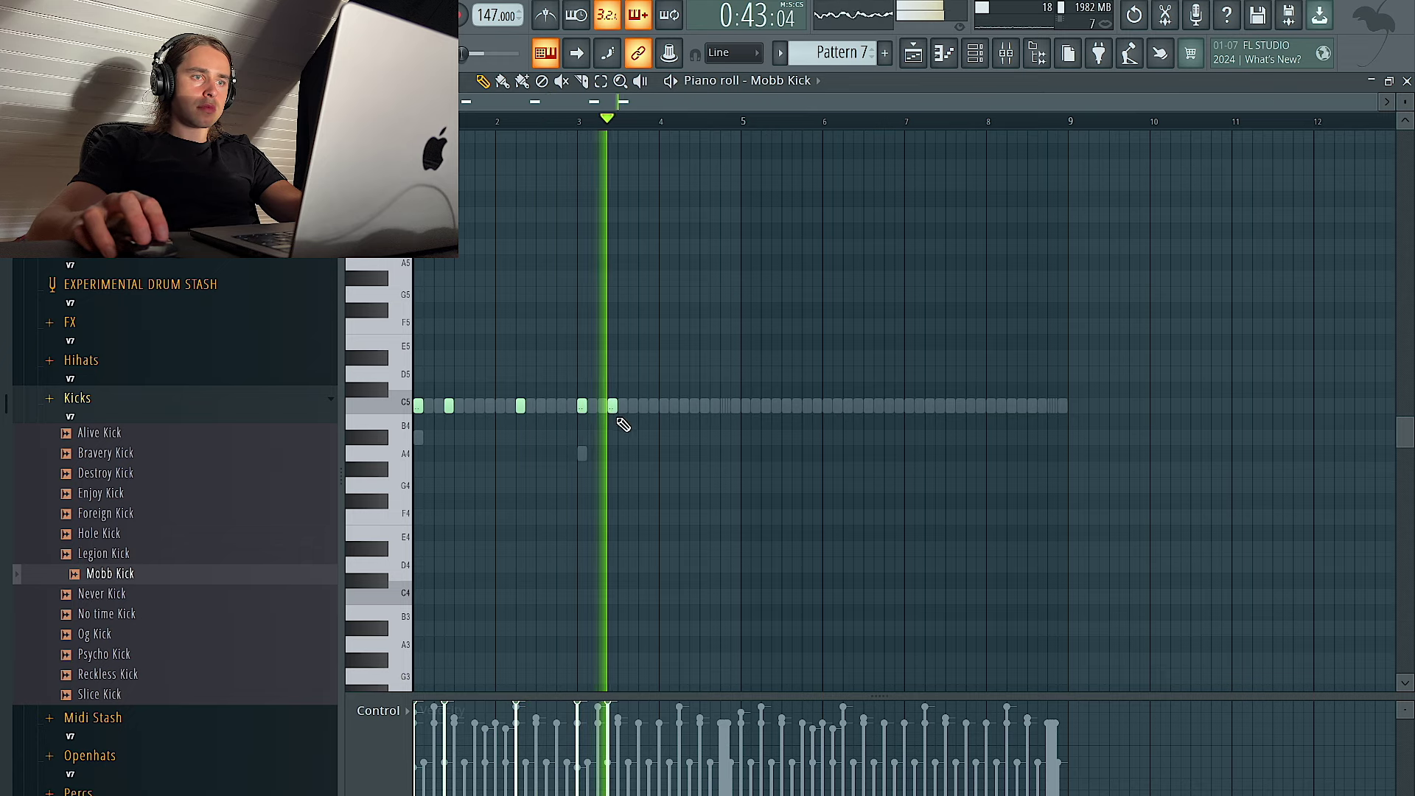
click(684, 407)
click(715, 407)
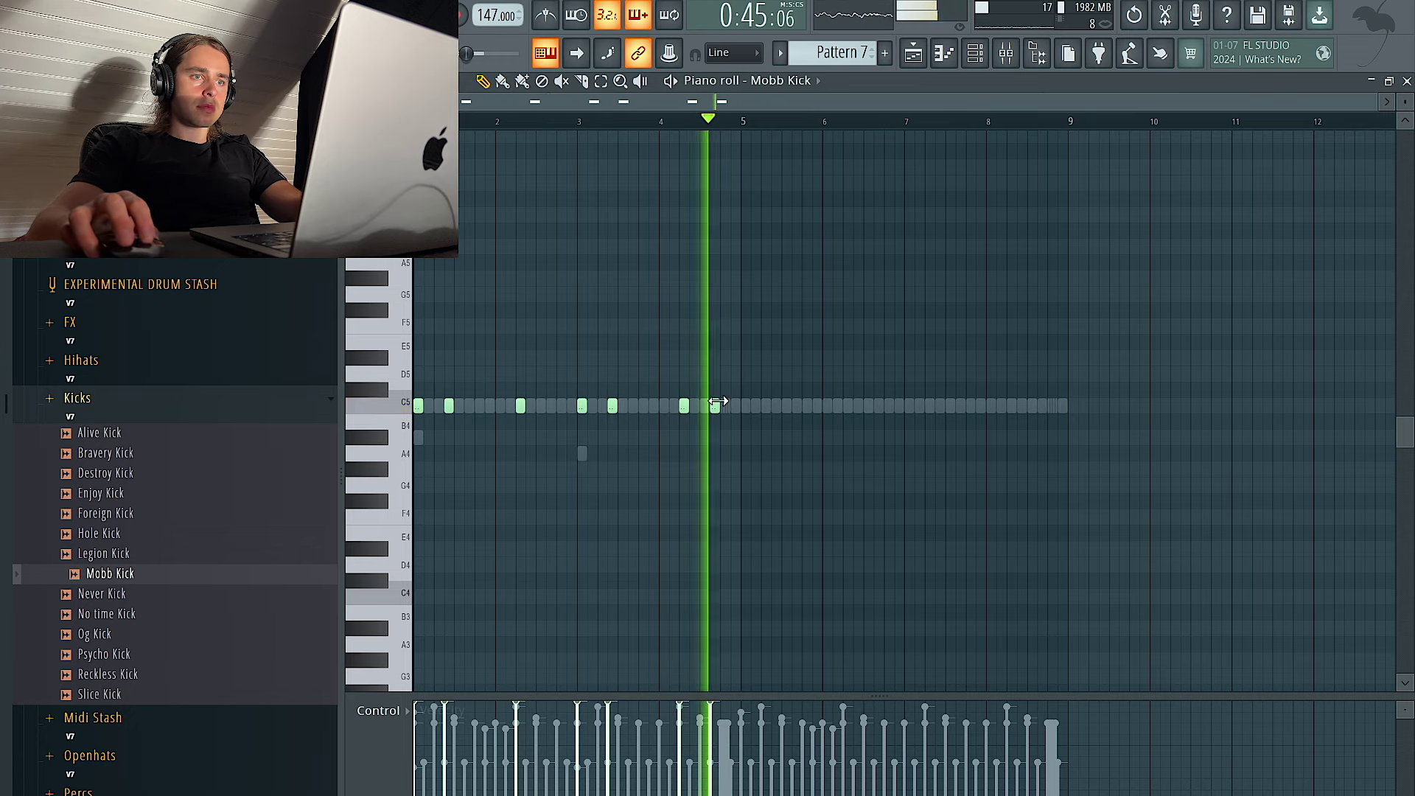
drag(739, 119, 416, 119)
key(ctrl+b)
ctrl+click(818, 308)
drag(1157, 455, 728, 376)
key(Delete)
Repeat the kick pattern of bars 1 to 4 over bars 5 to 8, adding an extra C5 kick early in bar 8
drag(744, 120, 417, 120)
key(ctrl+b)
ctrl+click(838, 377)
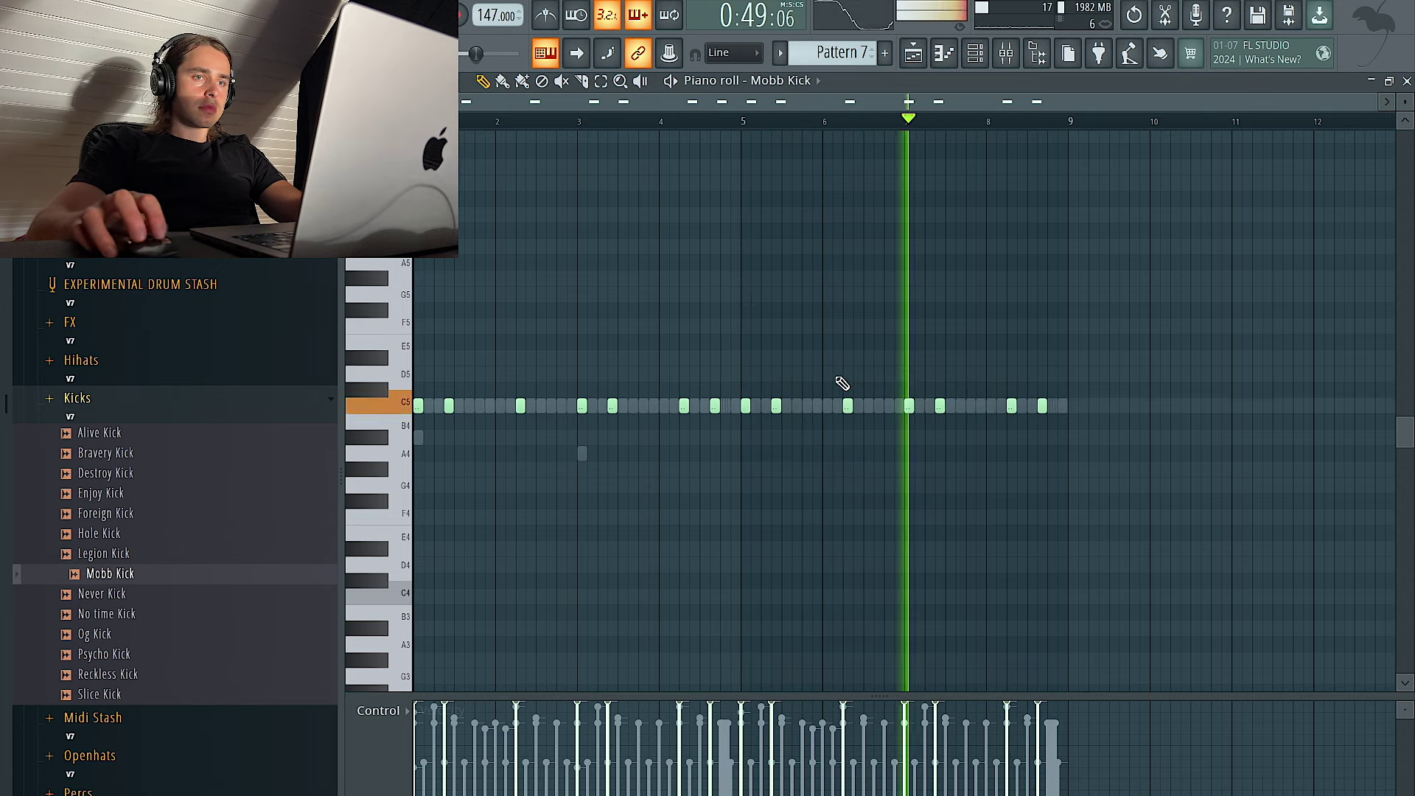
click(1000, 406)
Add a G4 note near the end of bar 2 in the Out Hihat piano roll and chop it into a fast roll
key(ctrl+a)
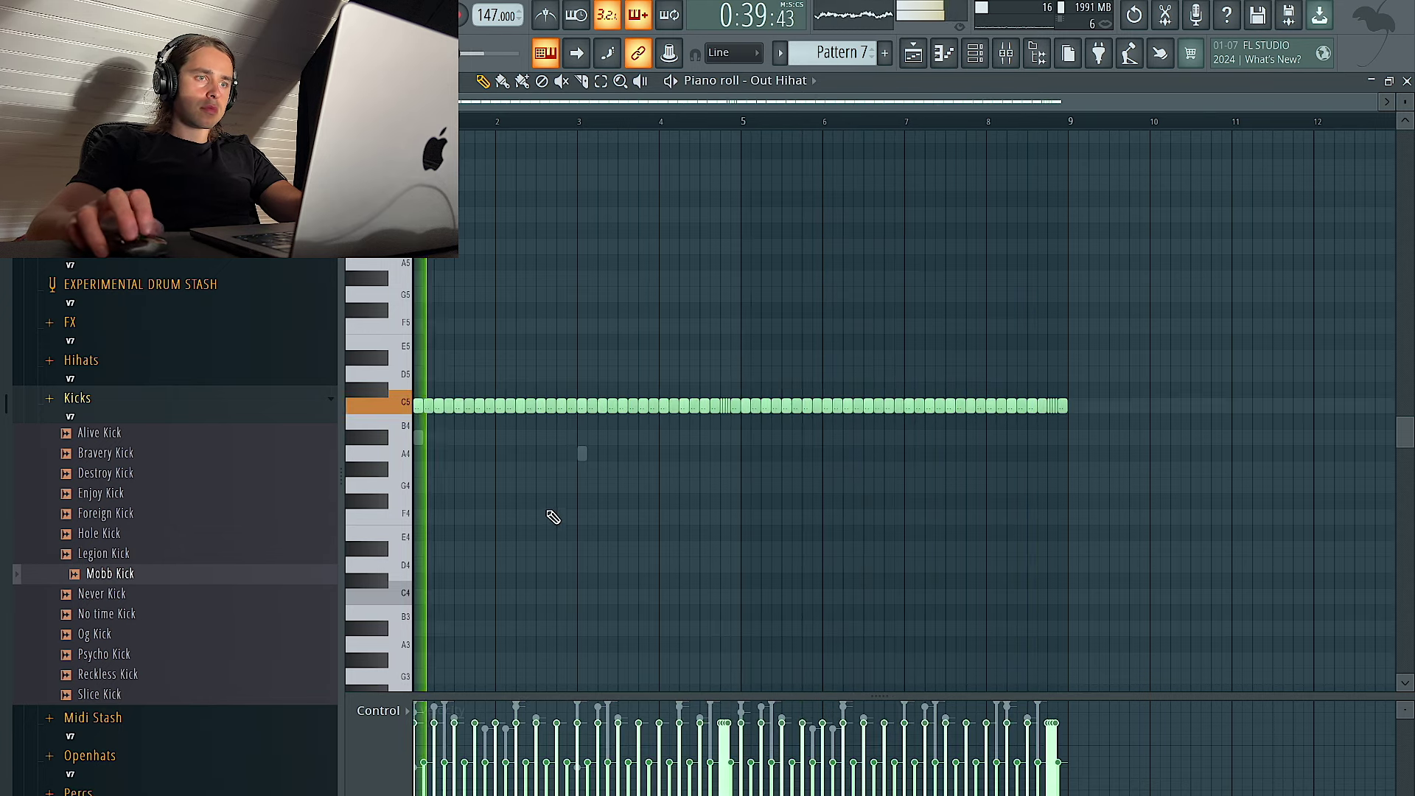
click(560, 484)
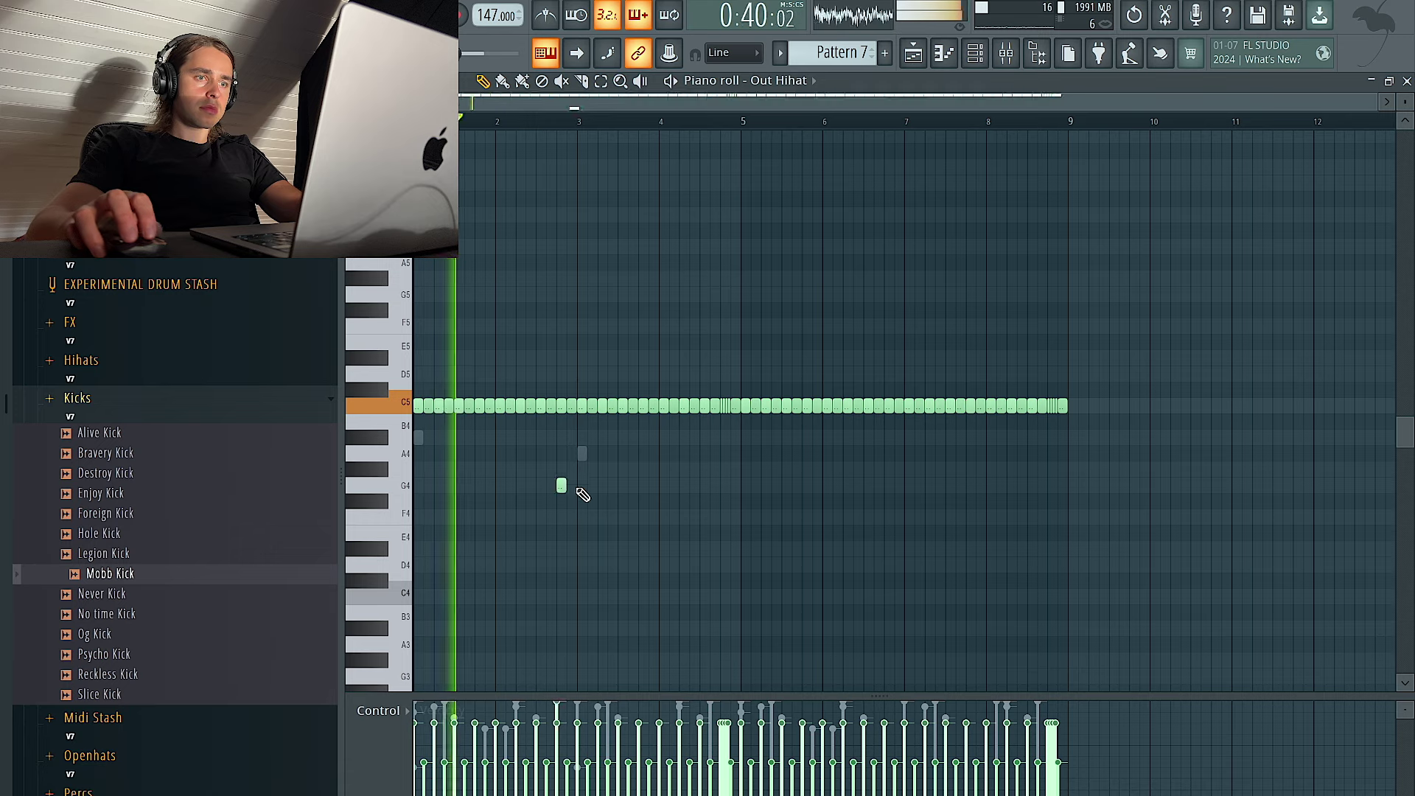
key(alt+u)
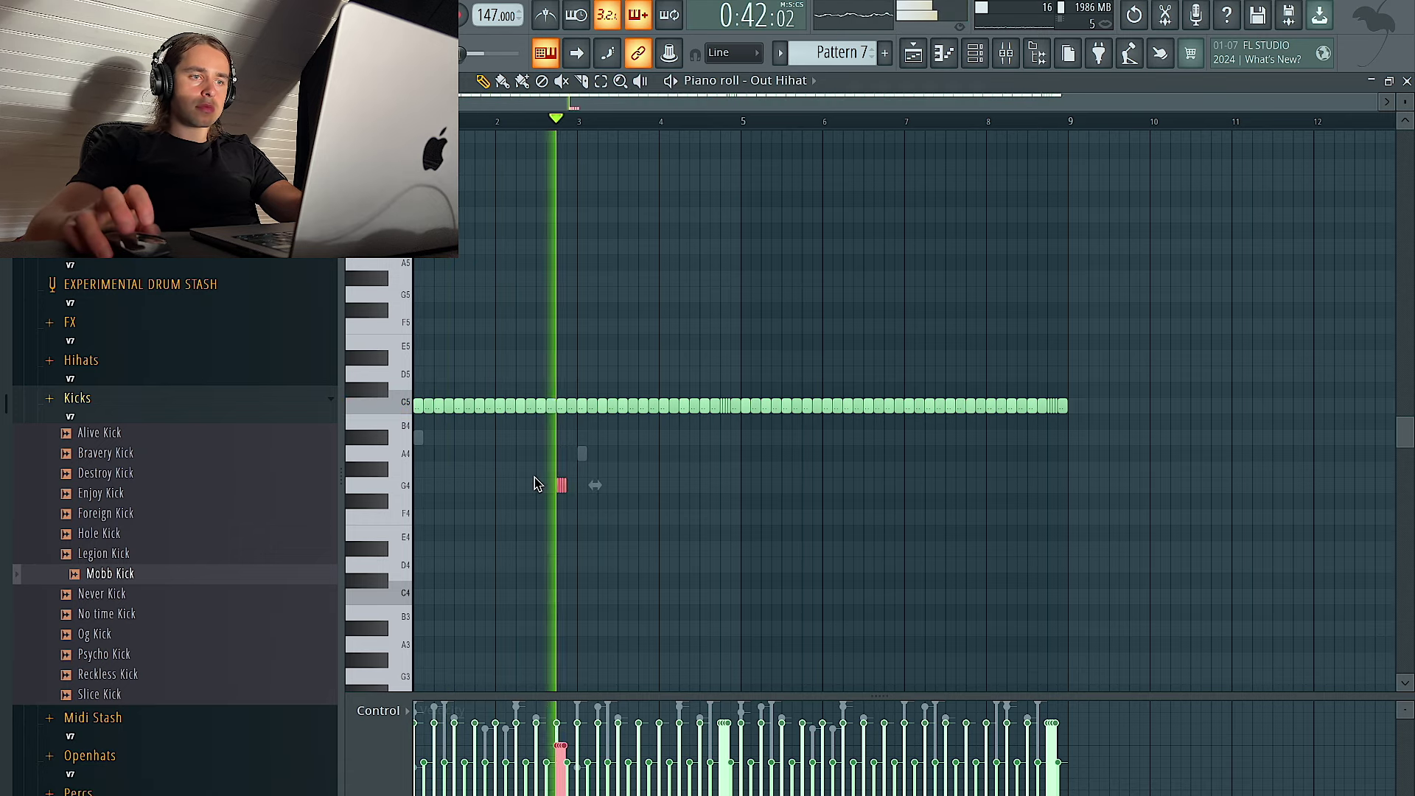
Replace the hi-hat notes in bars 5 to 8 with a copy of bars 1 to 4, including the G4 roll
drag(1179, 522, 750, 328)
key(Delete)
key(ctrl+b)
ctrl+click(750, 328)
Delete the second and third C5 hi-hat notes in bars 4 and 8 to leave short gaps
right_click(676, 408)
right_click(684, 406)
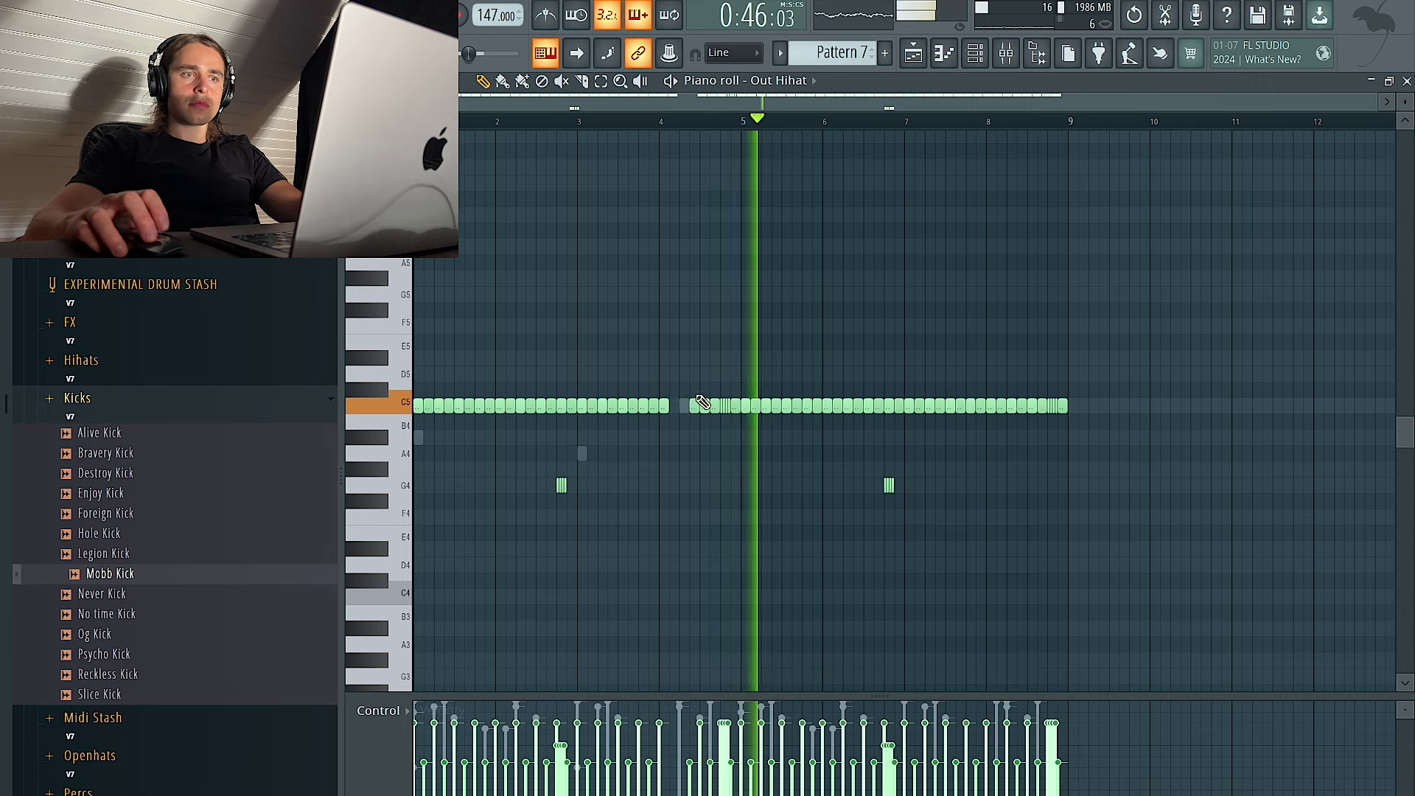
right_click(1011, 406)
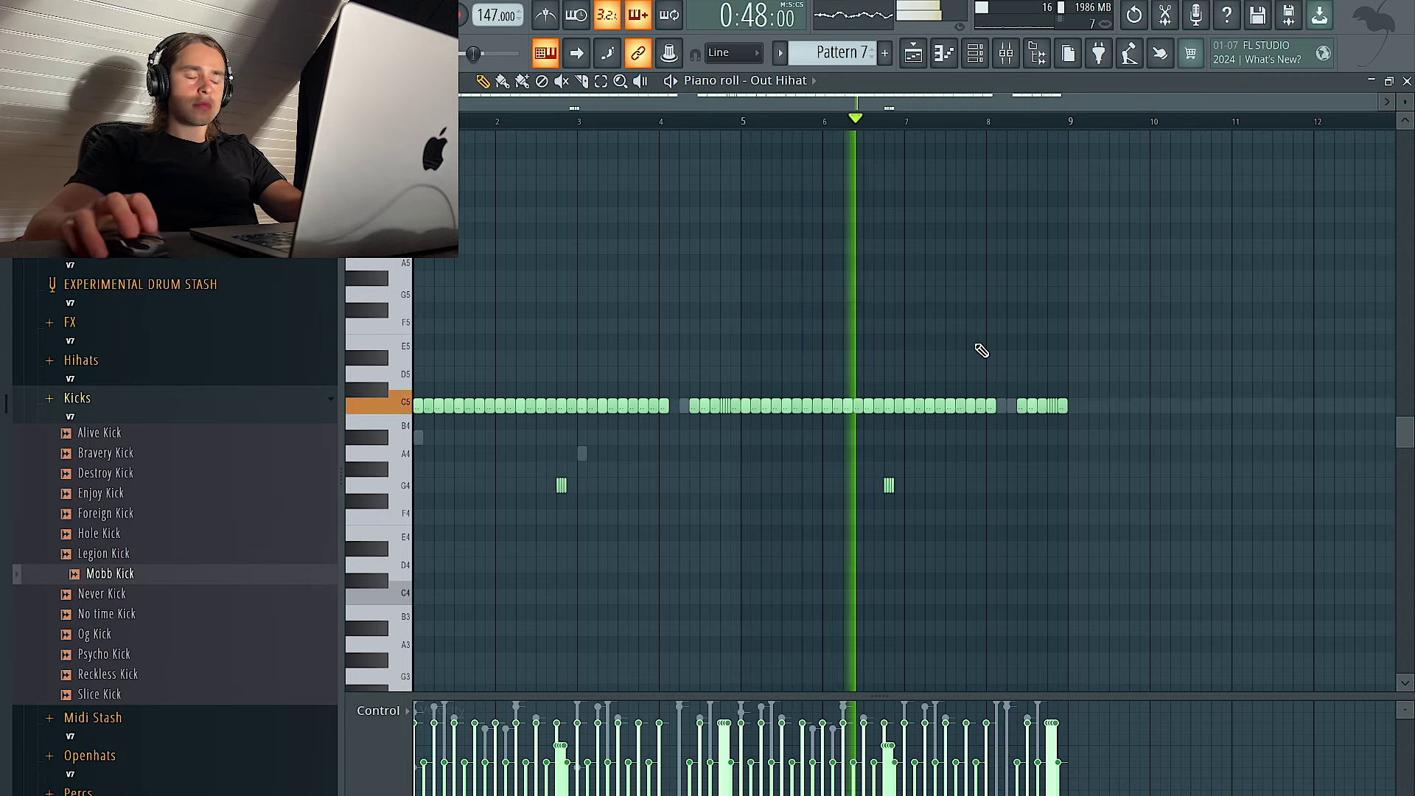
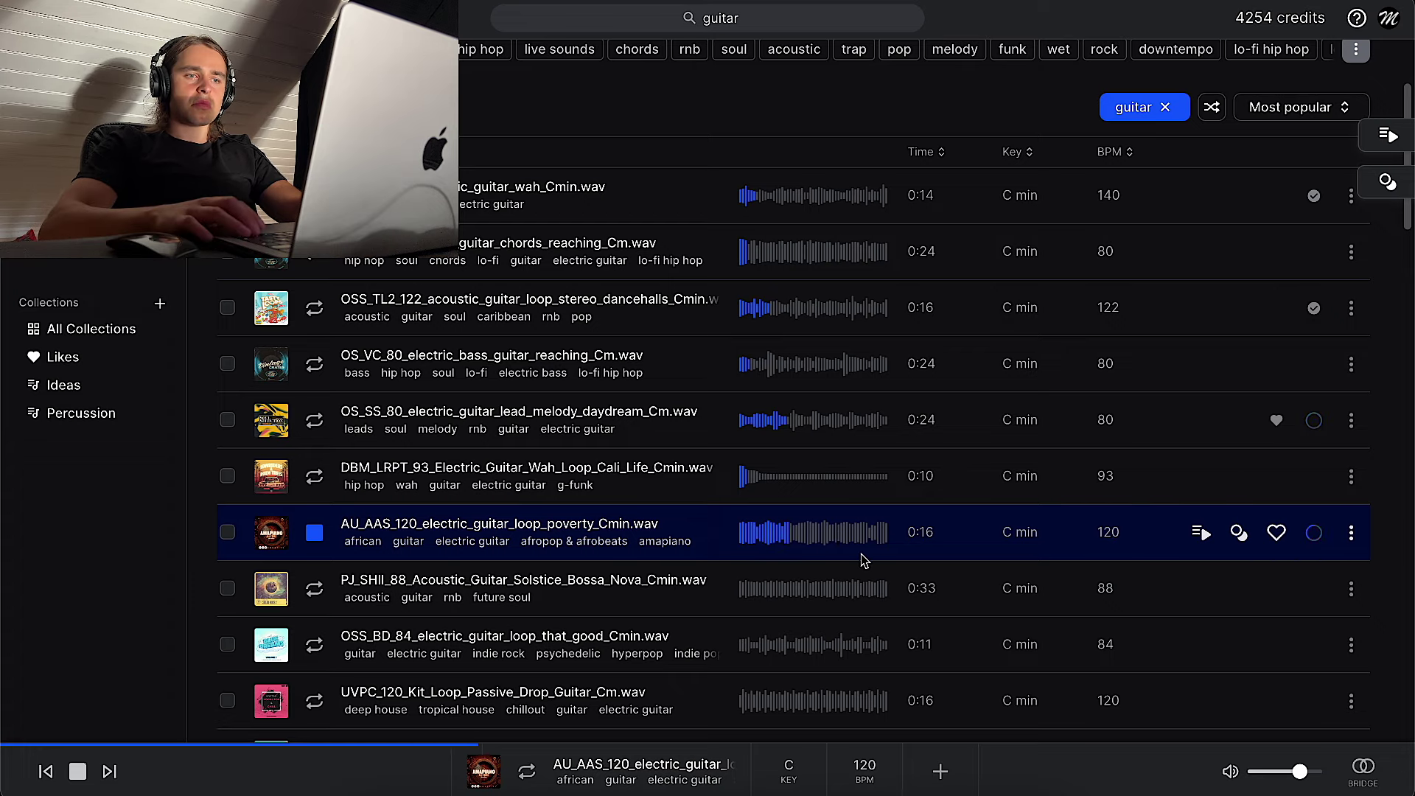
Switch to Splice and audition the C minor guitar loops down to OSS_BD_84_electric_guitar_loop_that_good_Cmin.wav
key(Down)
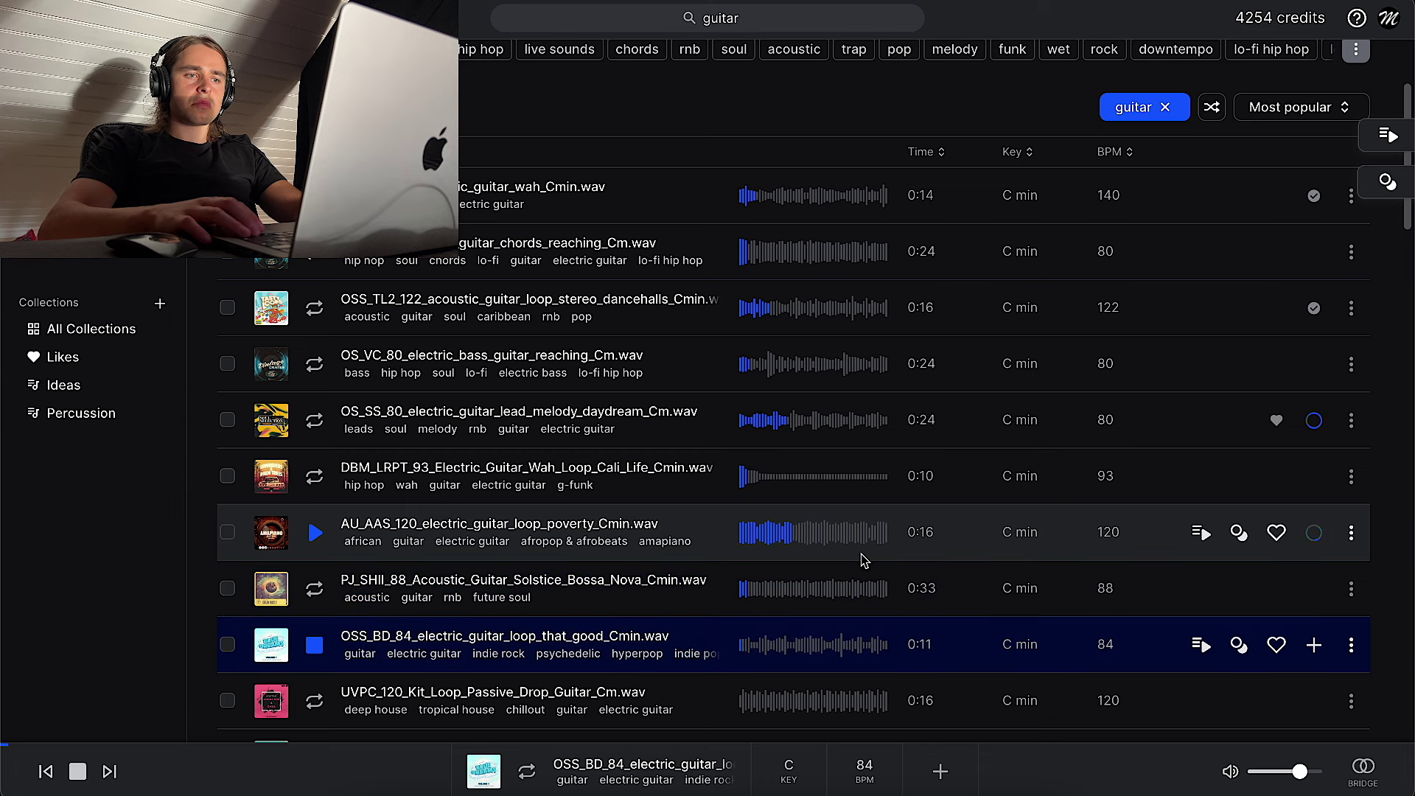
key(space)
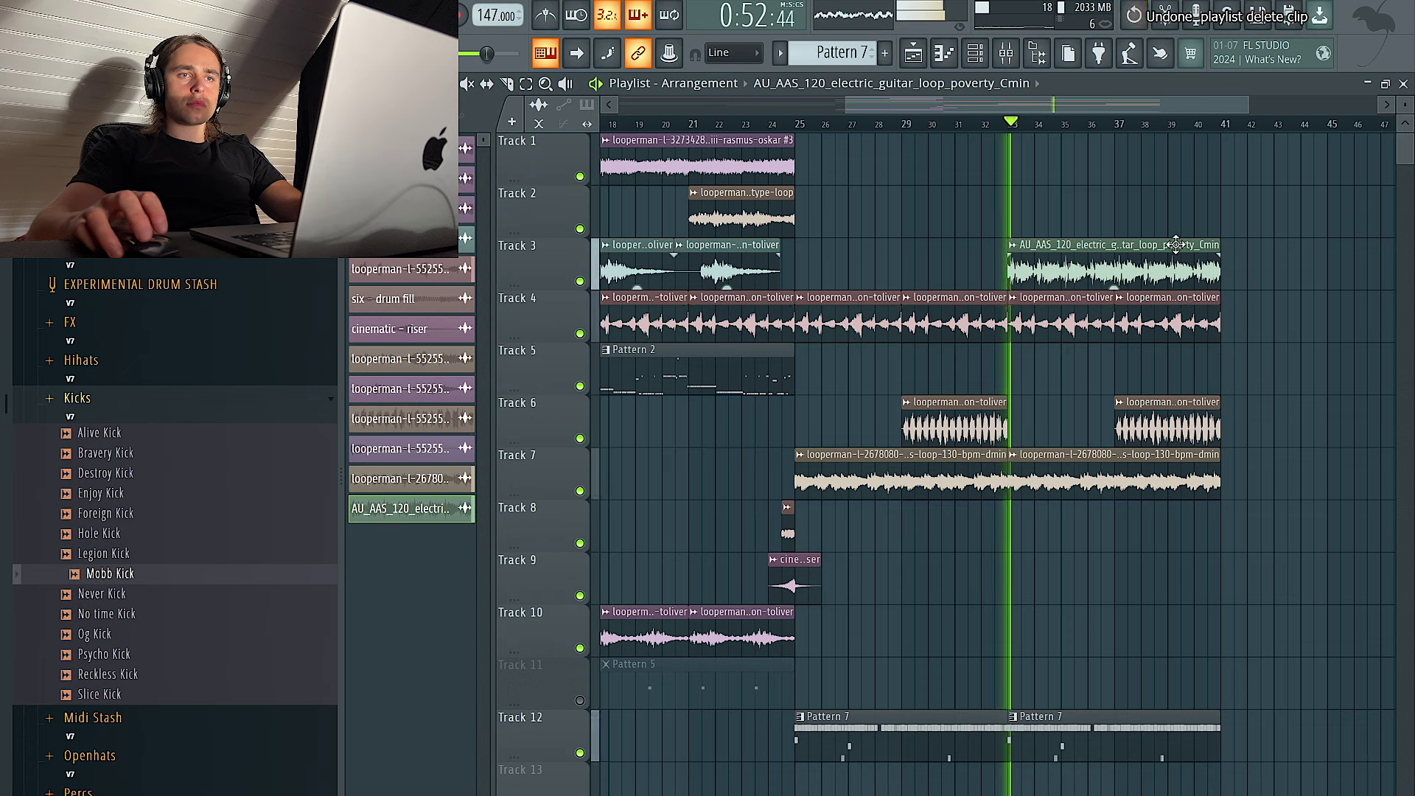
Route the AU_AAS_120_electric_guitar_loop_poverty_Cmin clip on Track 3 to mixer track 12
double_click(1017, 273)
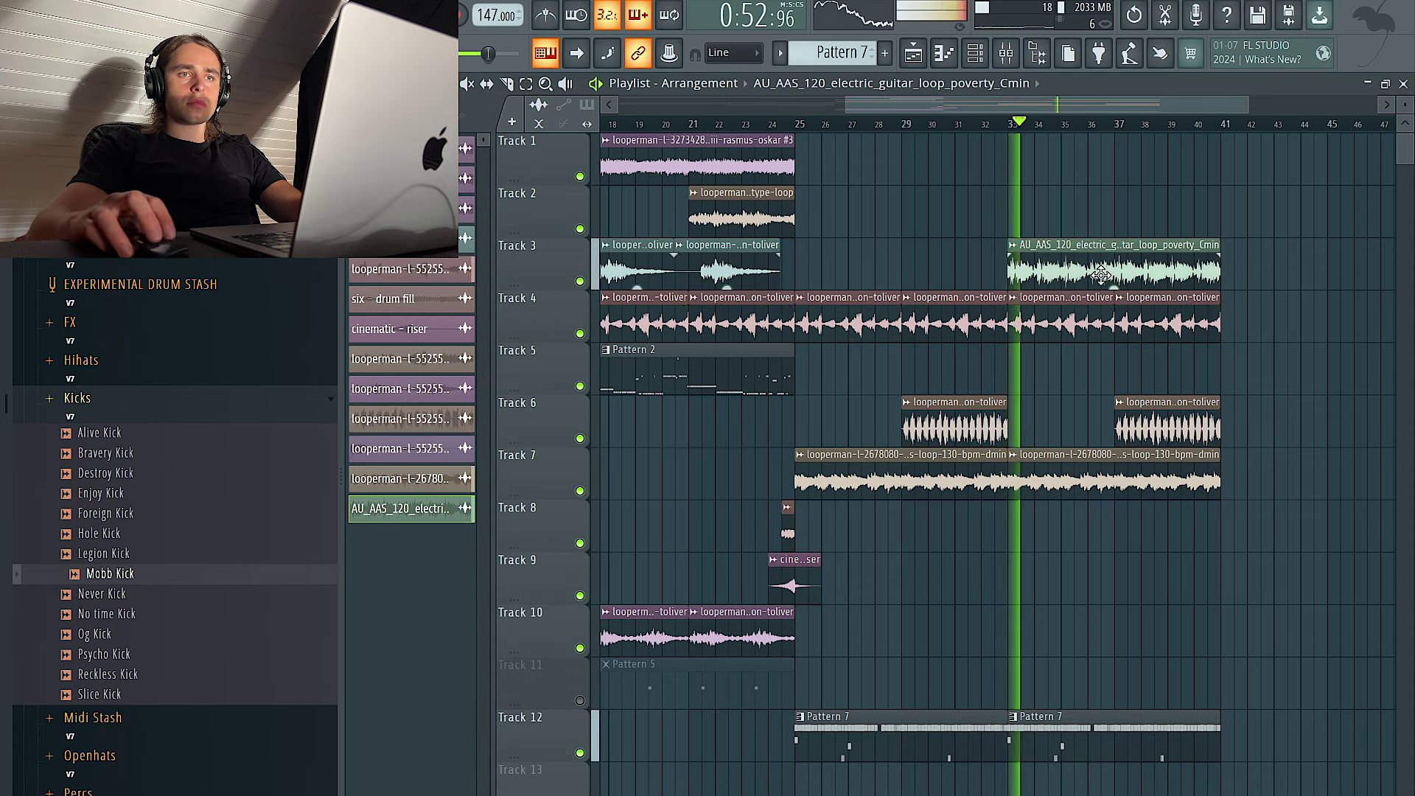
key(ctrl+l)
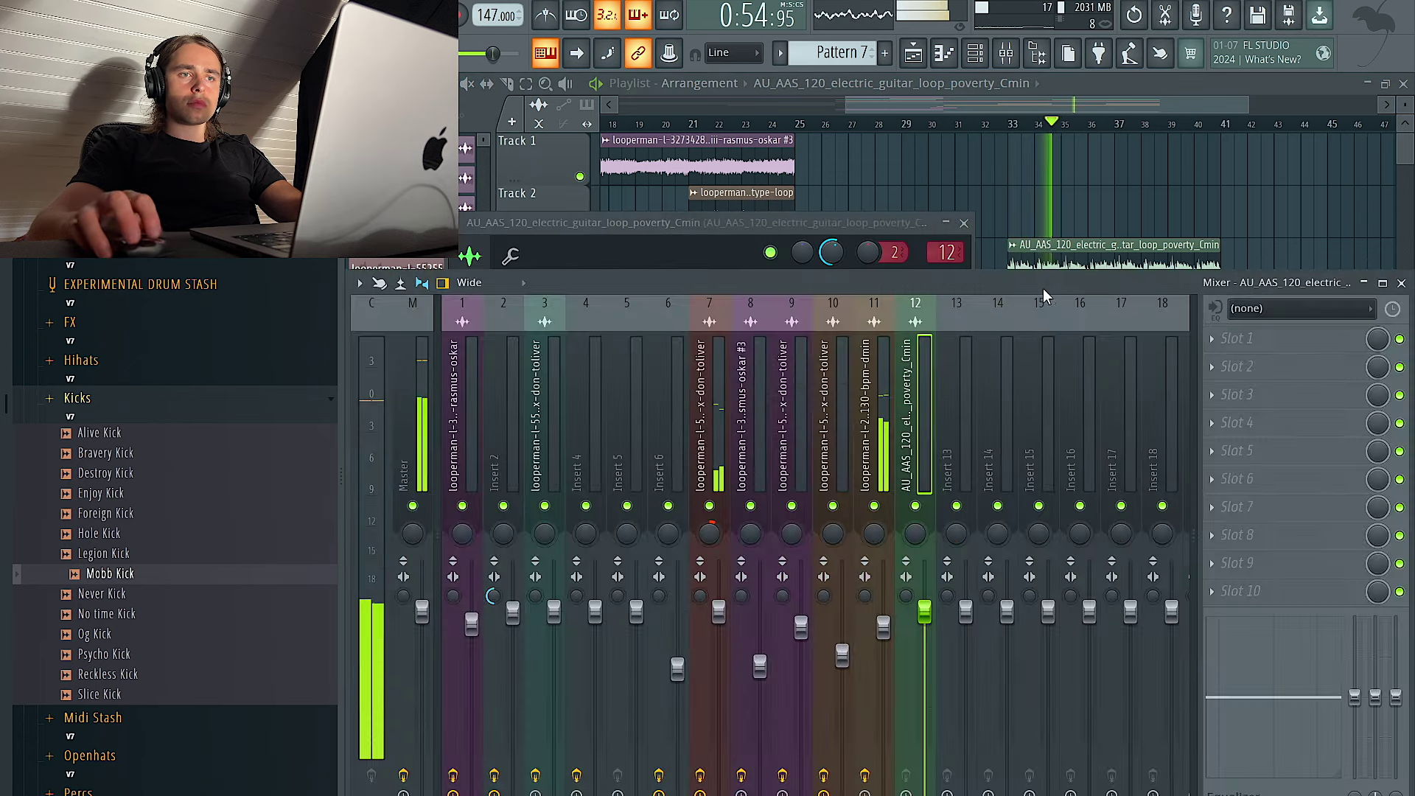
click(1134, 238)
Extend the AU_AAS_120 guitar clip on Track 3 to bar 49 and play back from about bar 33
scroll(1265, 252, right, 5)
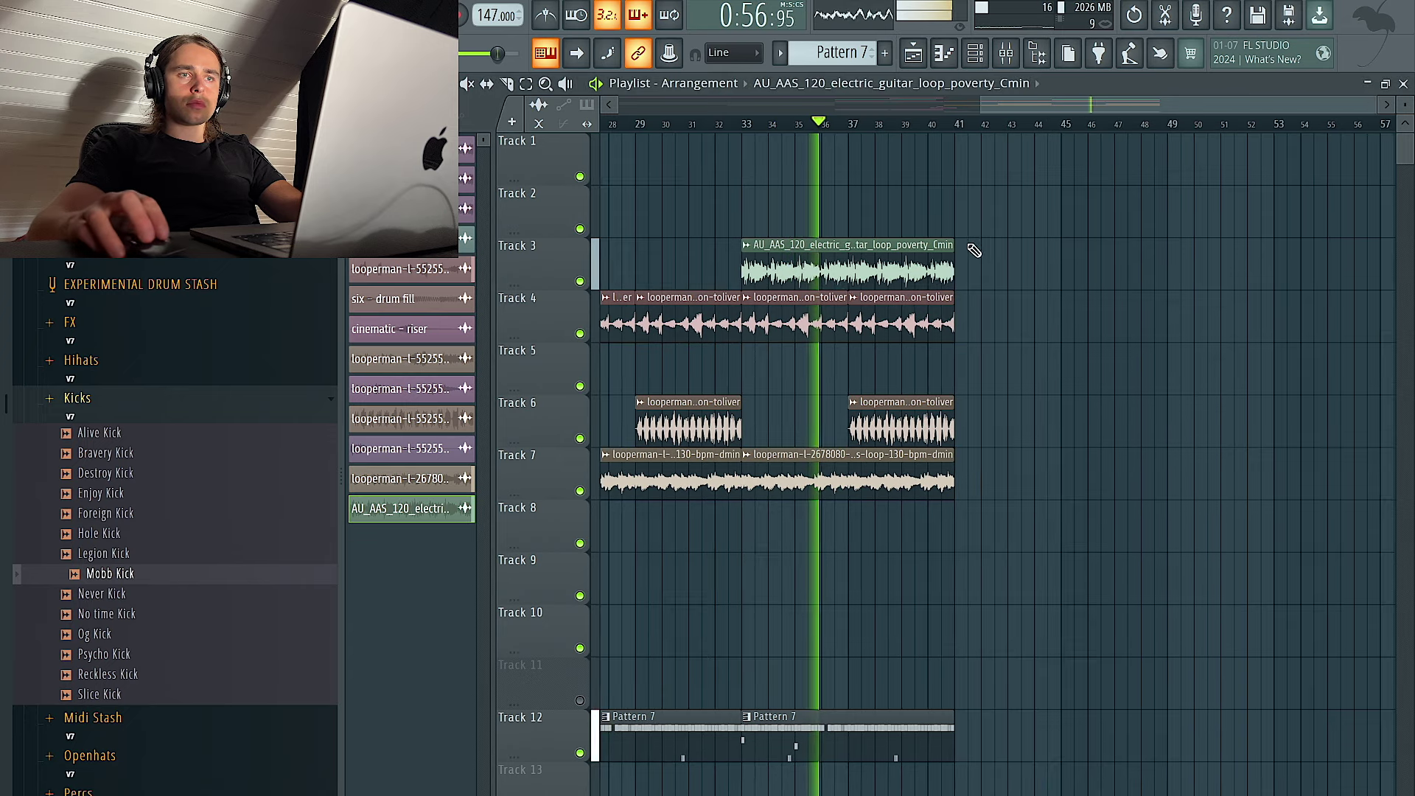
drag(953, 244, 1166, 243)
click(737, 125)
double_click(826, 248)
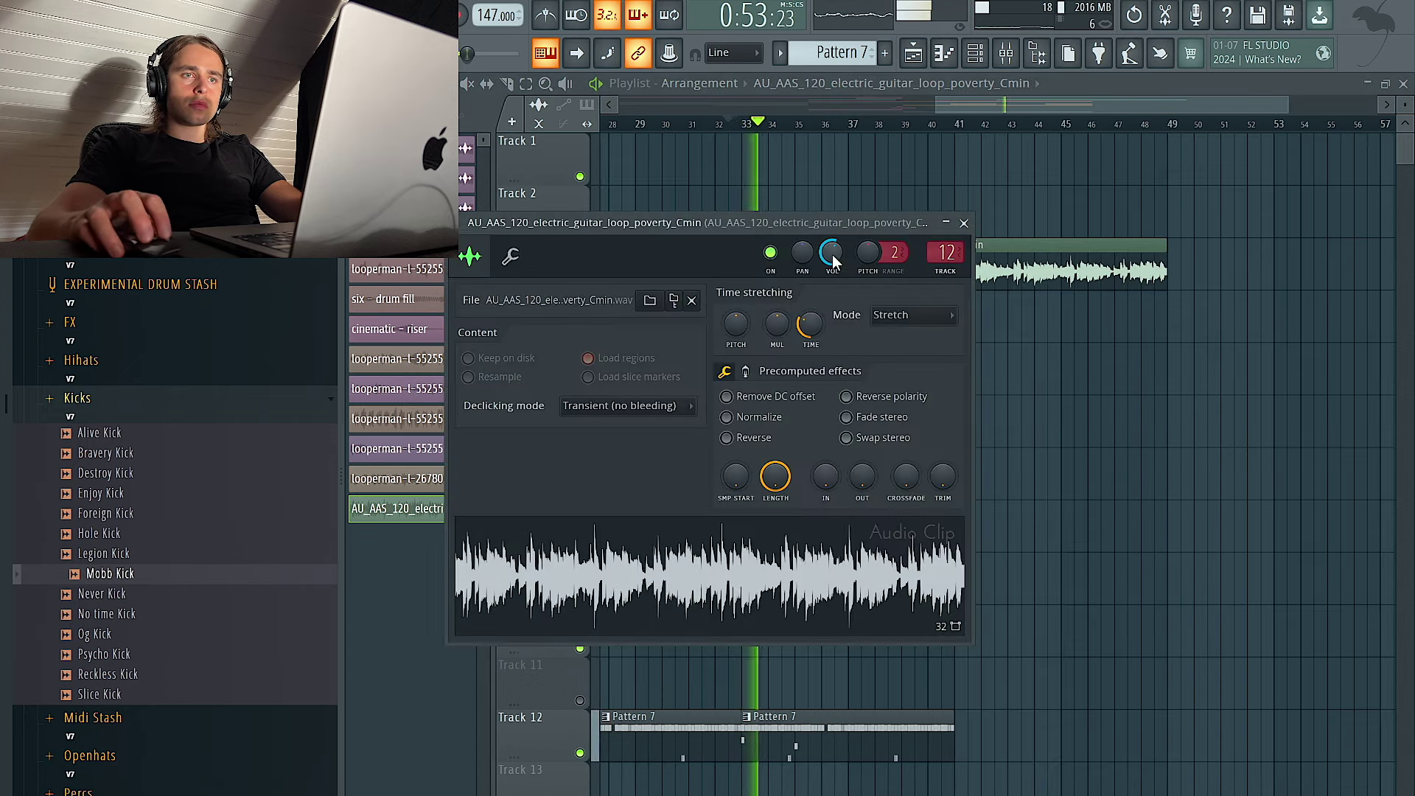
click(963, 223)
Load Fruity Reeverb 2 into slot 2 of the guitar loop's mixer track 12 and lower that track's fader slightly
click(1008, 54)
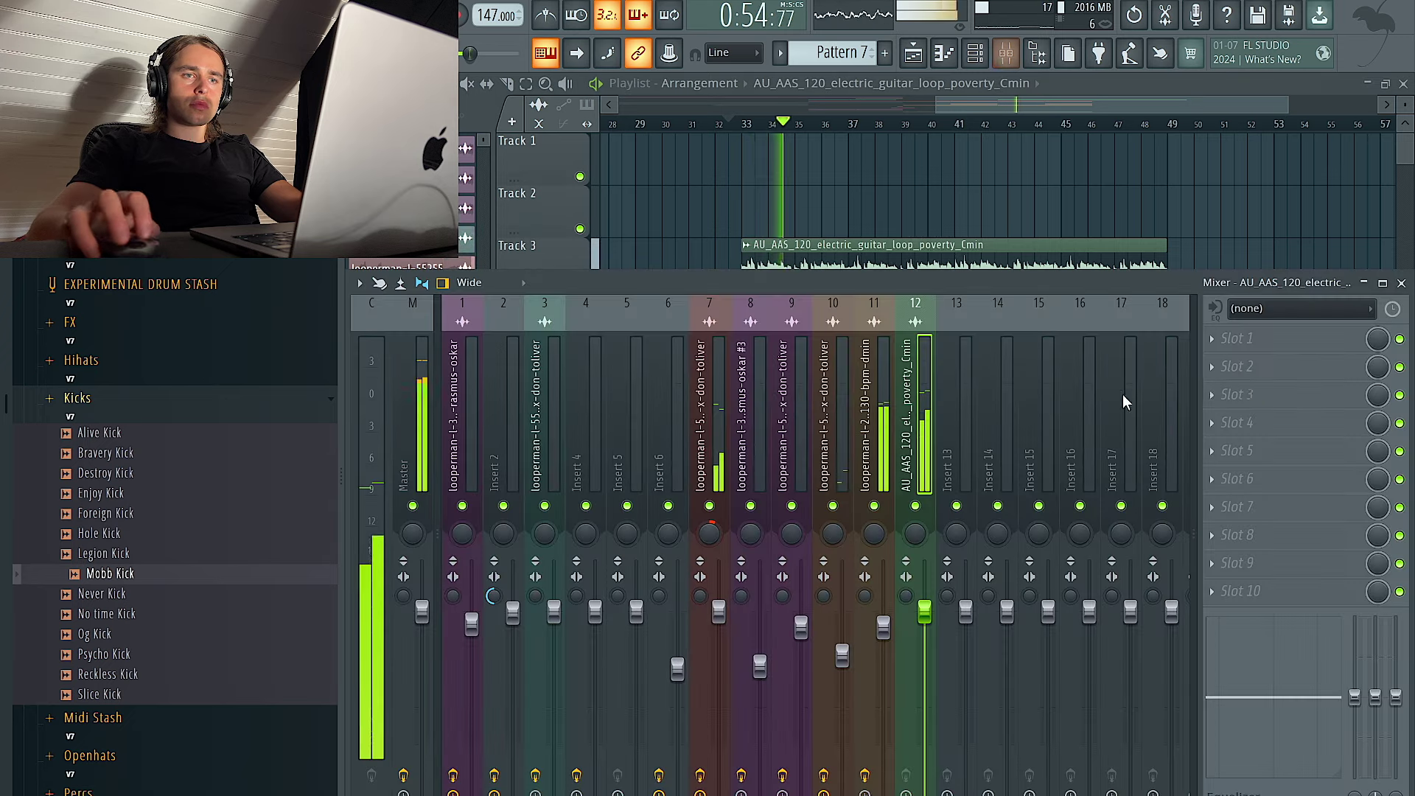
click(1278, 369)
click(981, 142)
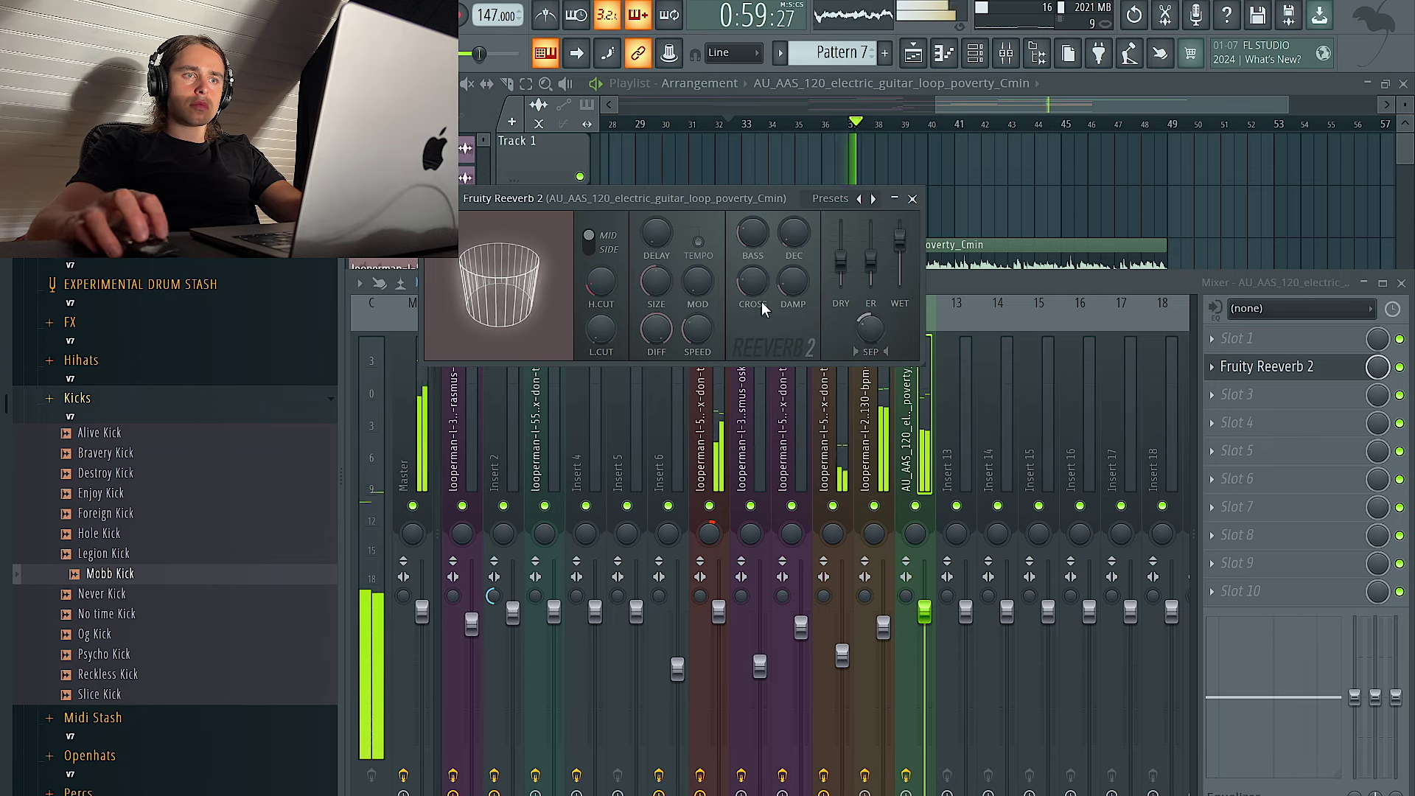
click(926, 693)
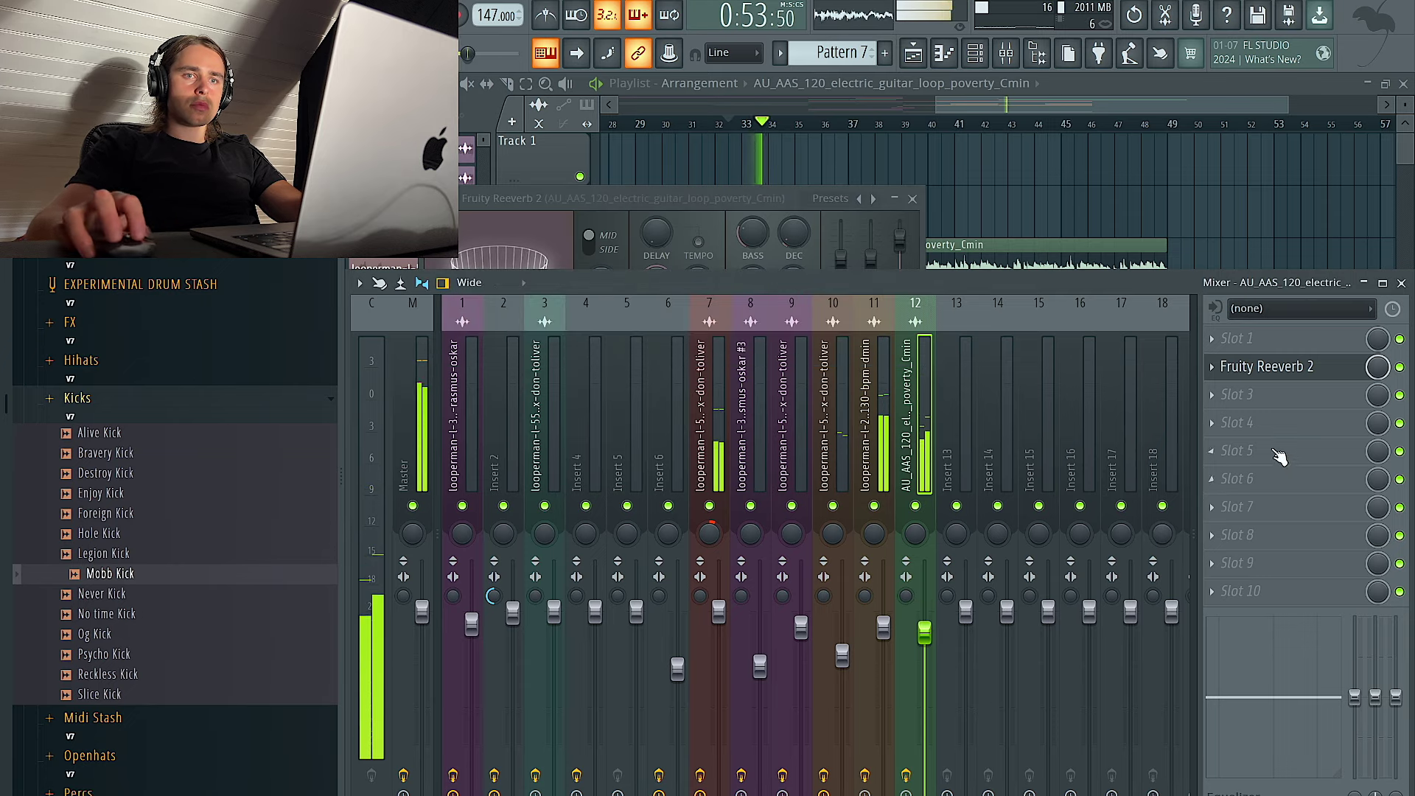
Load Fruity Parametric EQ 2 into slot 4 of the guitar loop's mixer track 12 and pull its first band down to cut the lows
click(1278, 423)
click(1021, 590)
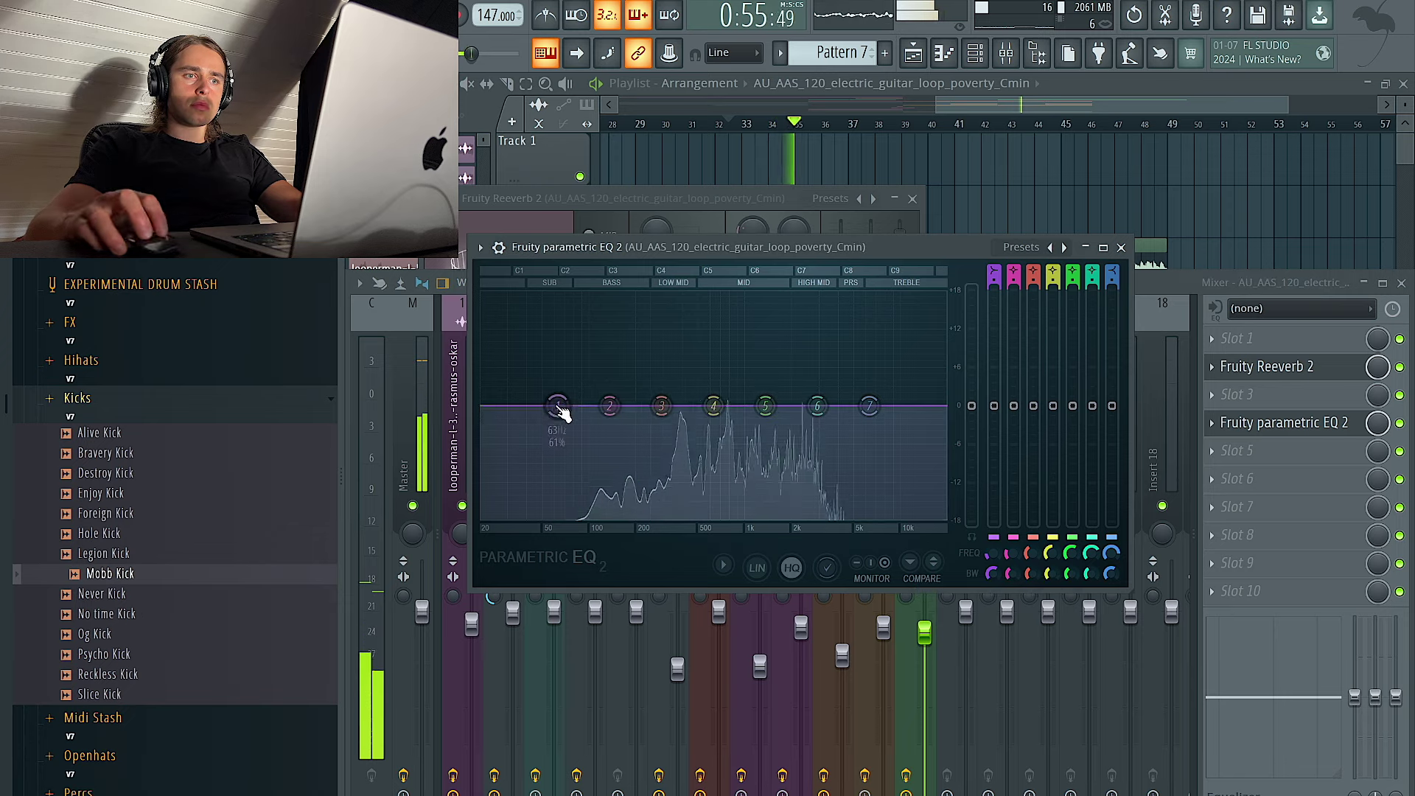
drag(558, 408, 612, 508)
click(1082, 127)
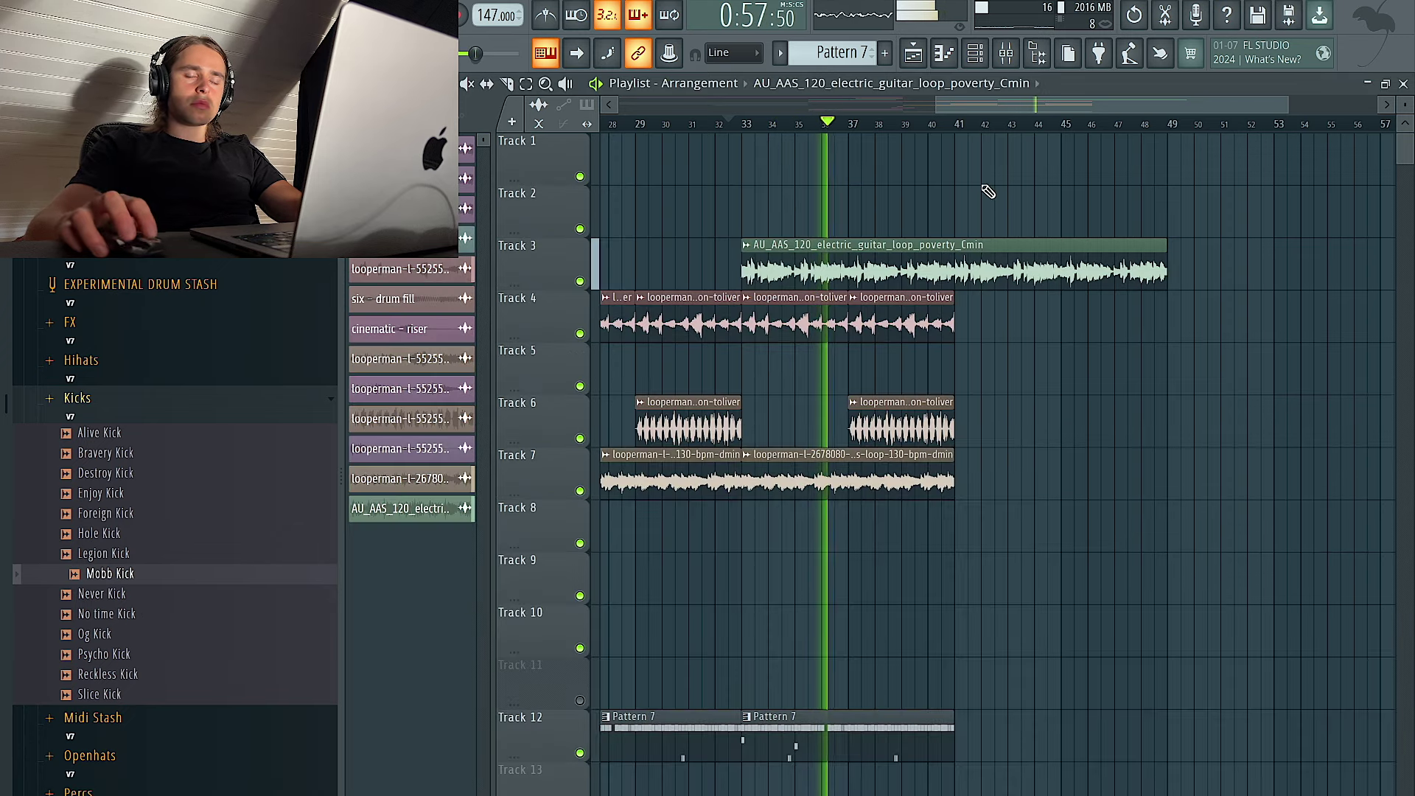
Trim the AU_AAS_120 guitar clip on Track 3 to end at bar 41 and select bars 33 to 41 for playback
scroll(1002, 188, down, 2)
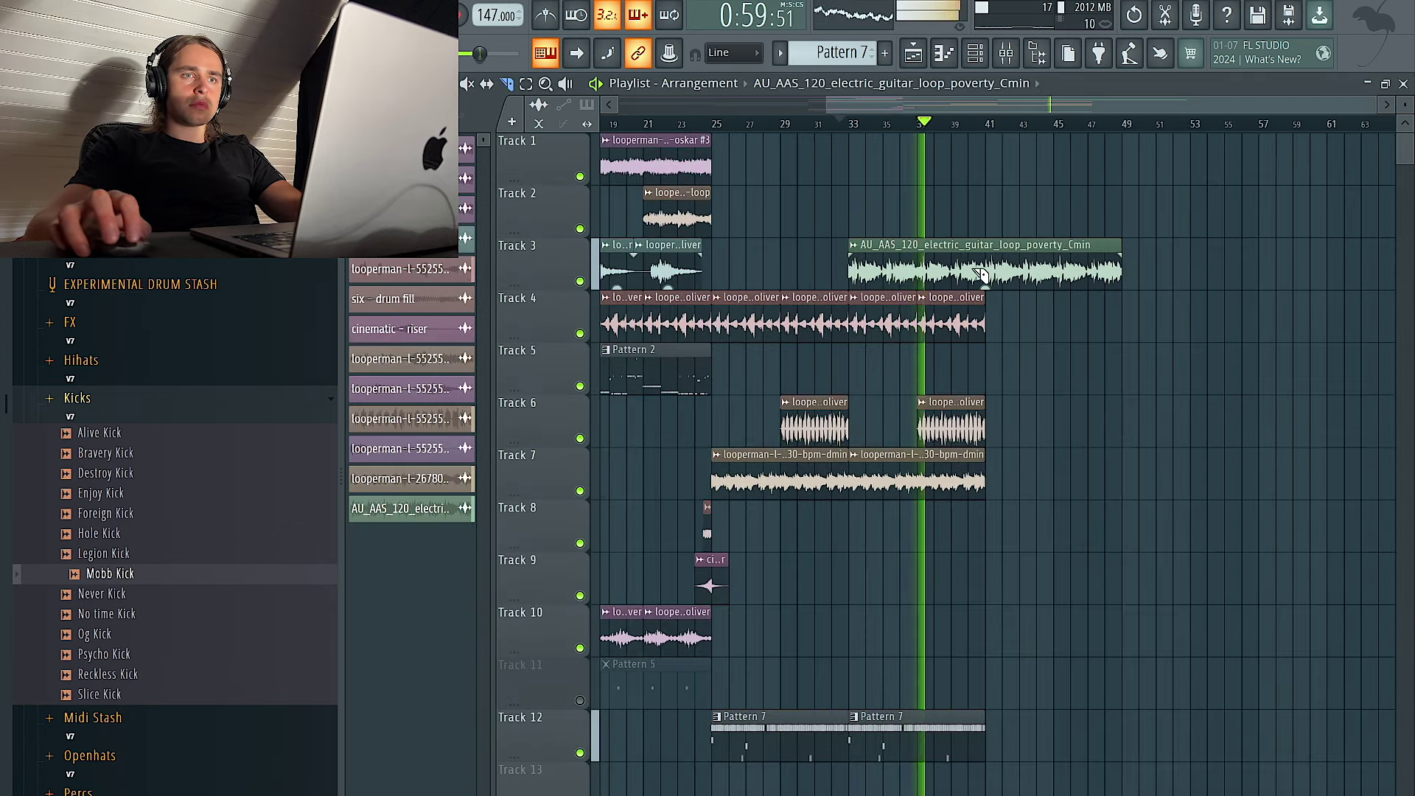
key(Delete)
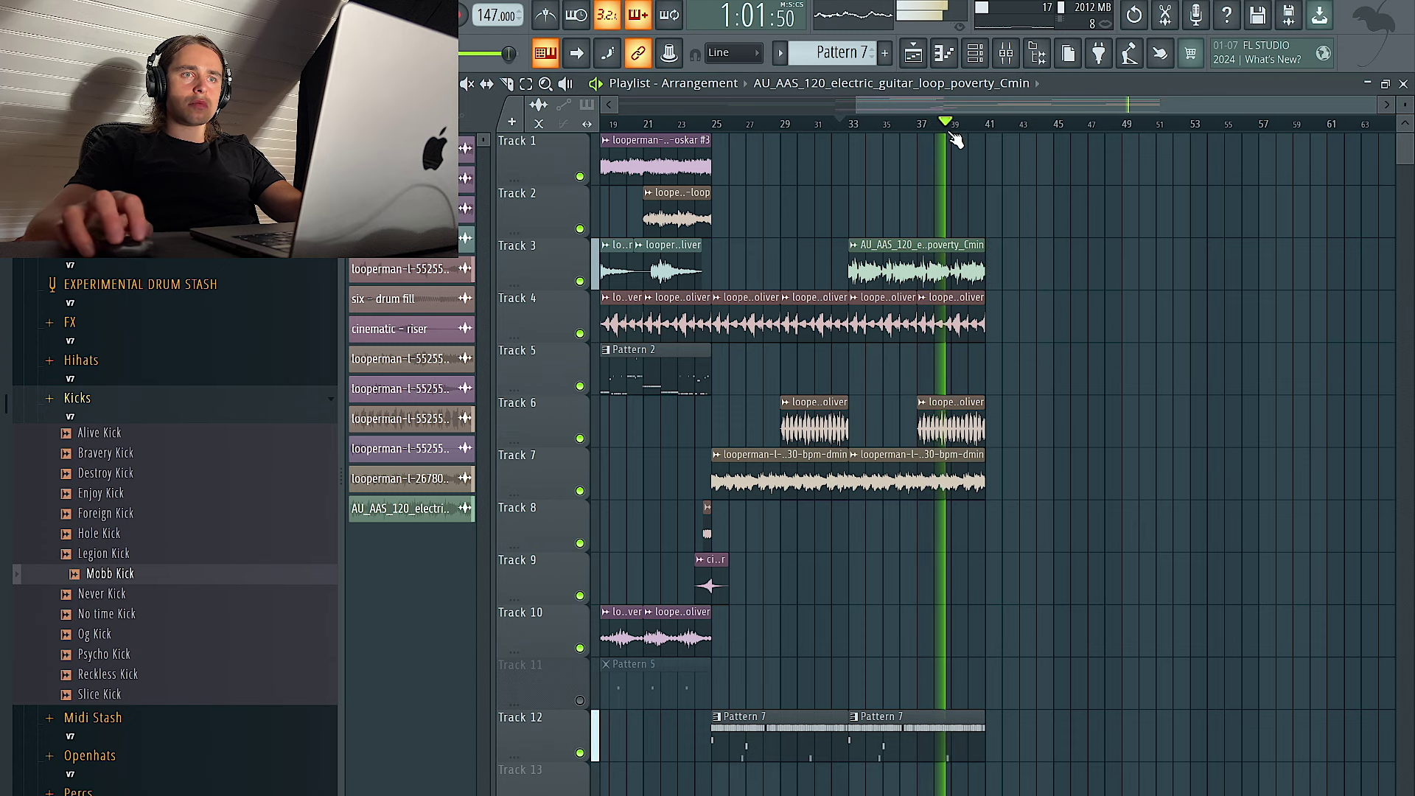
drag(993, 133, 853, 127)
Apply the 20Hz + 18kHz cut preset to the guitar's Parametric EQ 2, lower its high cut and raise its low cut
click(1018, 60)
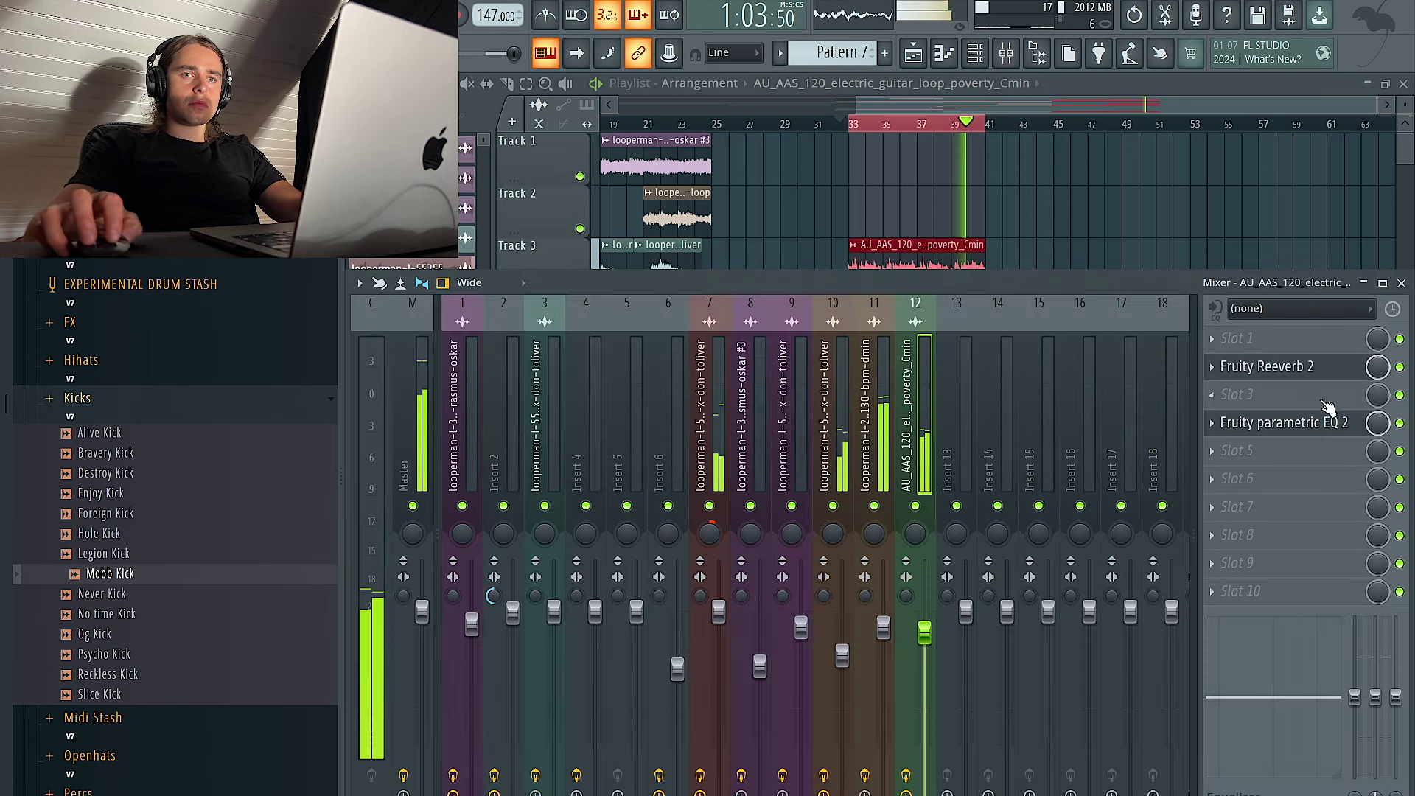
click(1311, 428)
click(1064, 248)
click(1065, 247)
click(1065, 247)
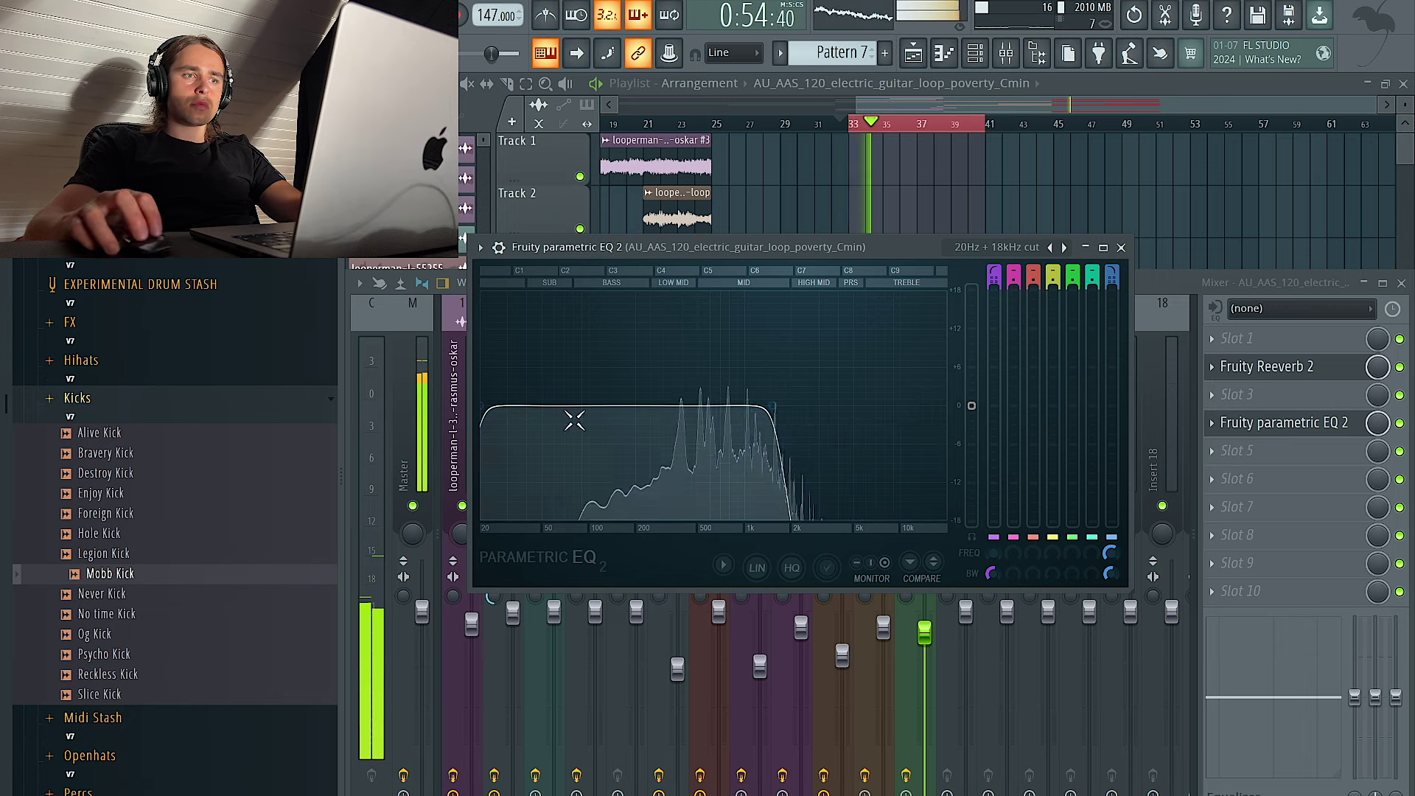
drag(496, 405, 642, 405)
click(1126, 193)
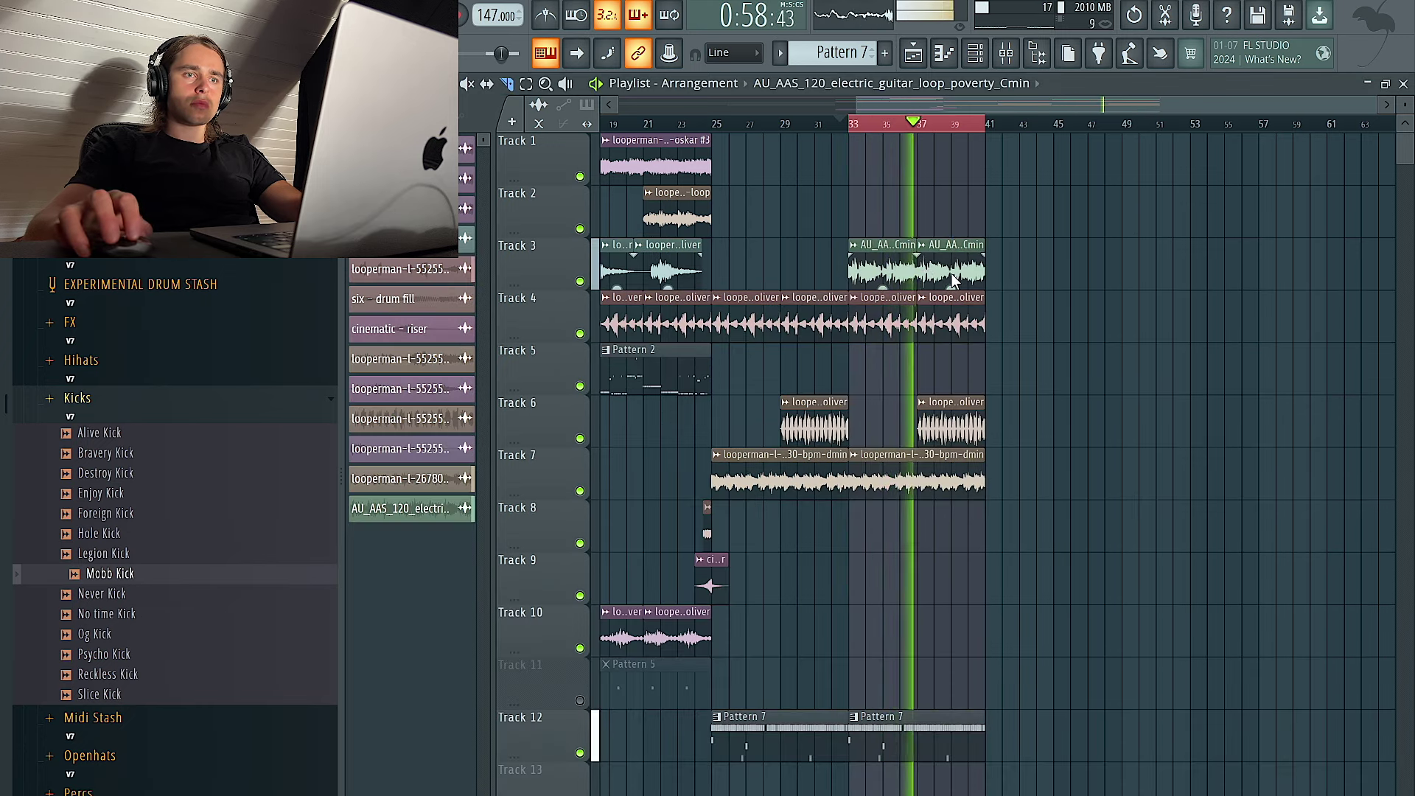
Slice the guitar clip on Track 3 at bar 39 and select bars 25 to 41 for playback
key(ctrl+d)
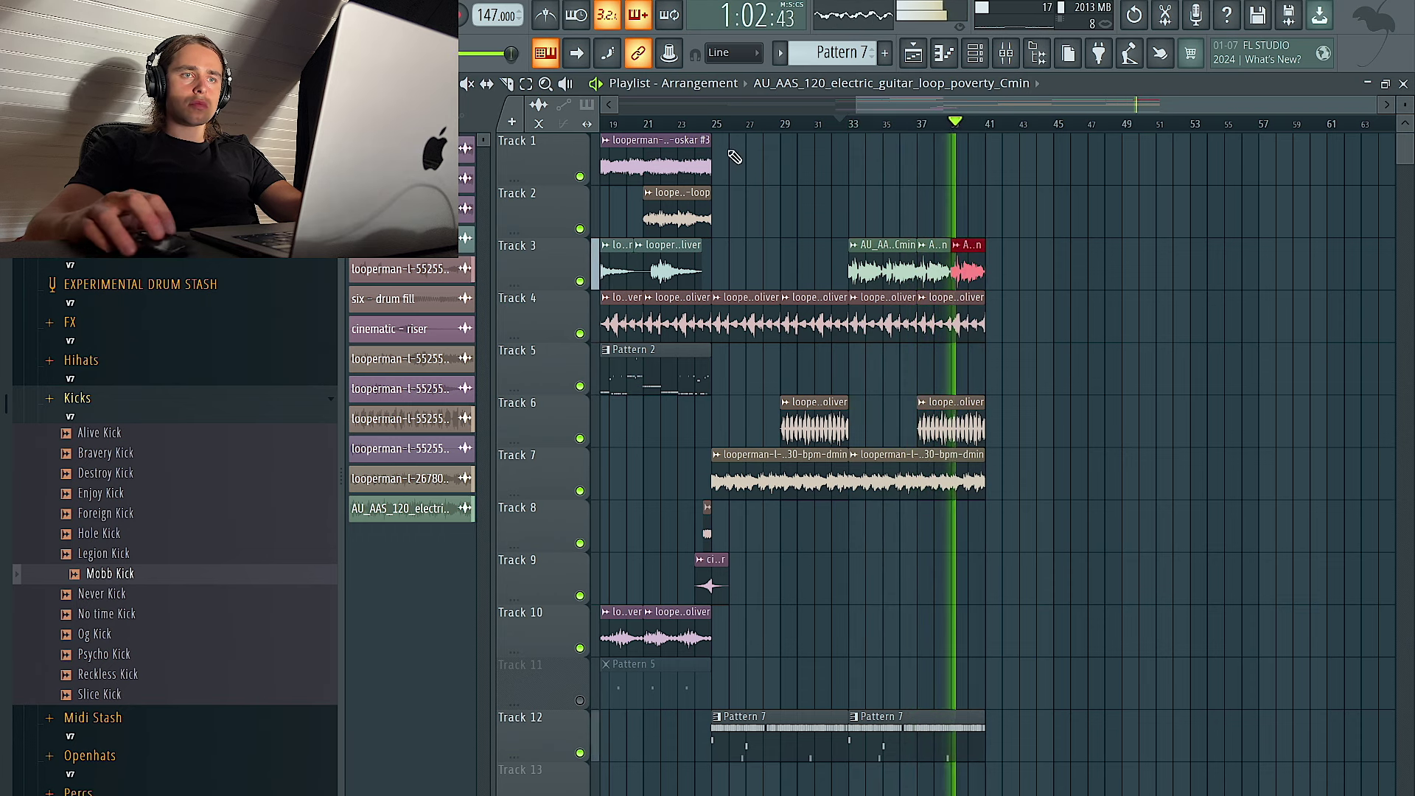
drag(987, 142, 716, 140)
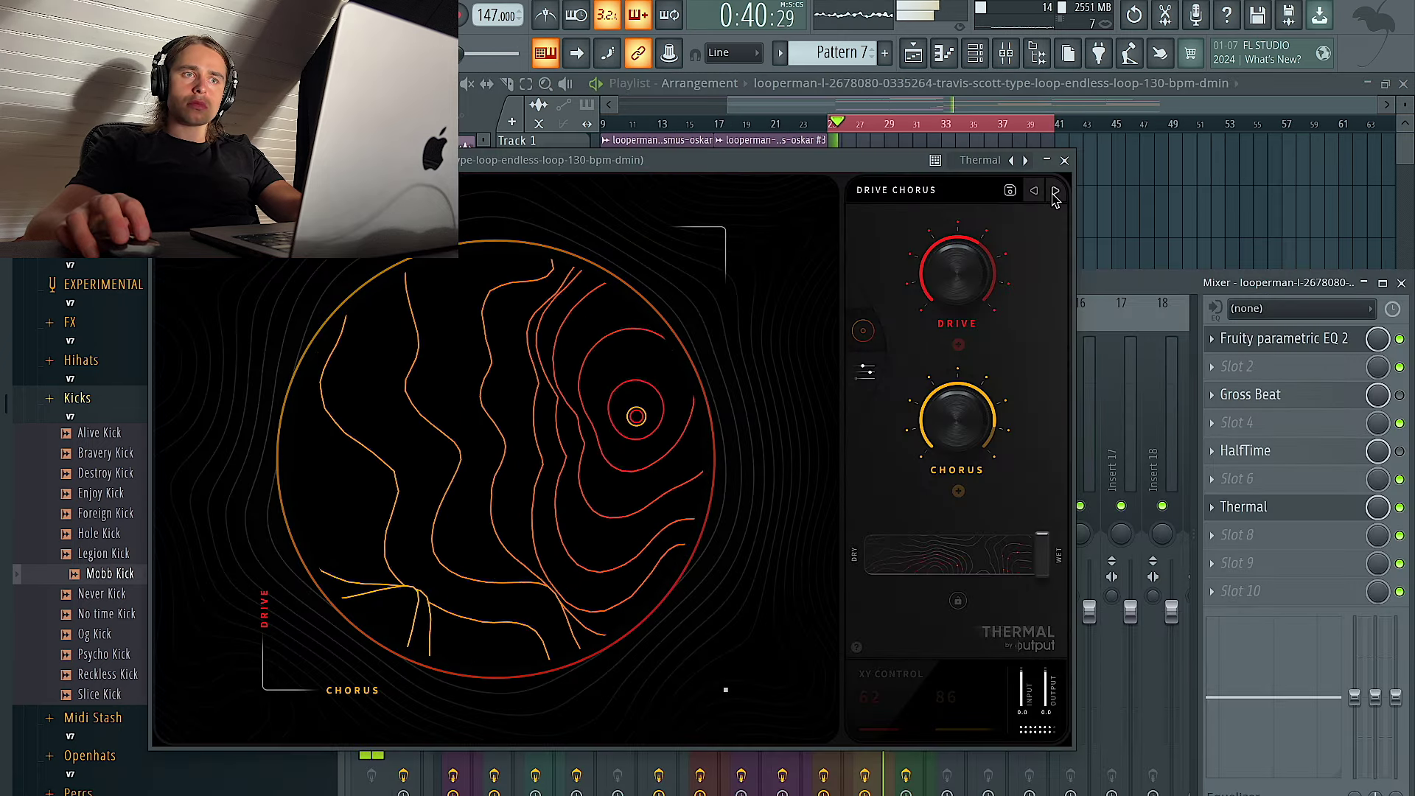
Audition Thermal's Guitar & Keys presets on the 130-bpm-dmin loop's mixer track 11, choose Subtle Sweetener and return to the playlist
click(1055, 193)
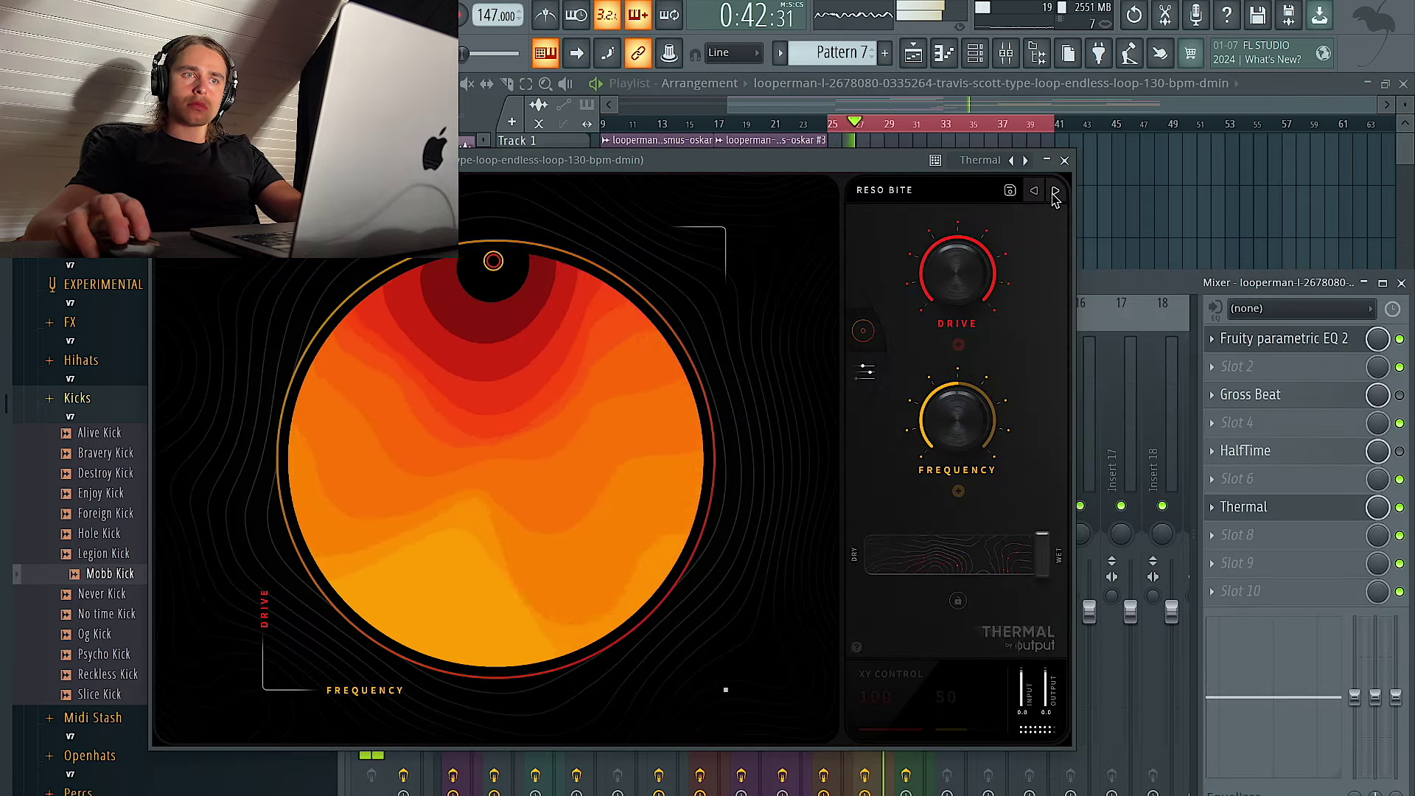
click(1056, 193)
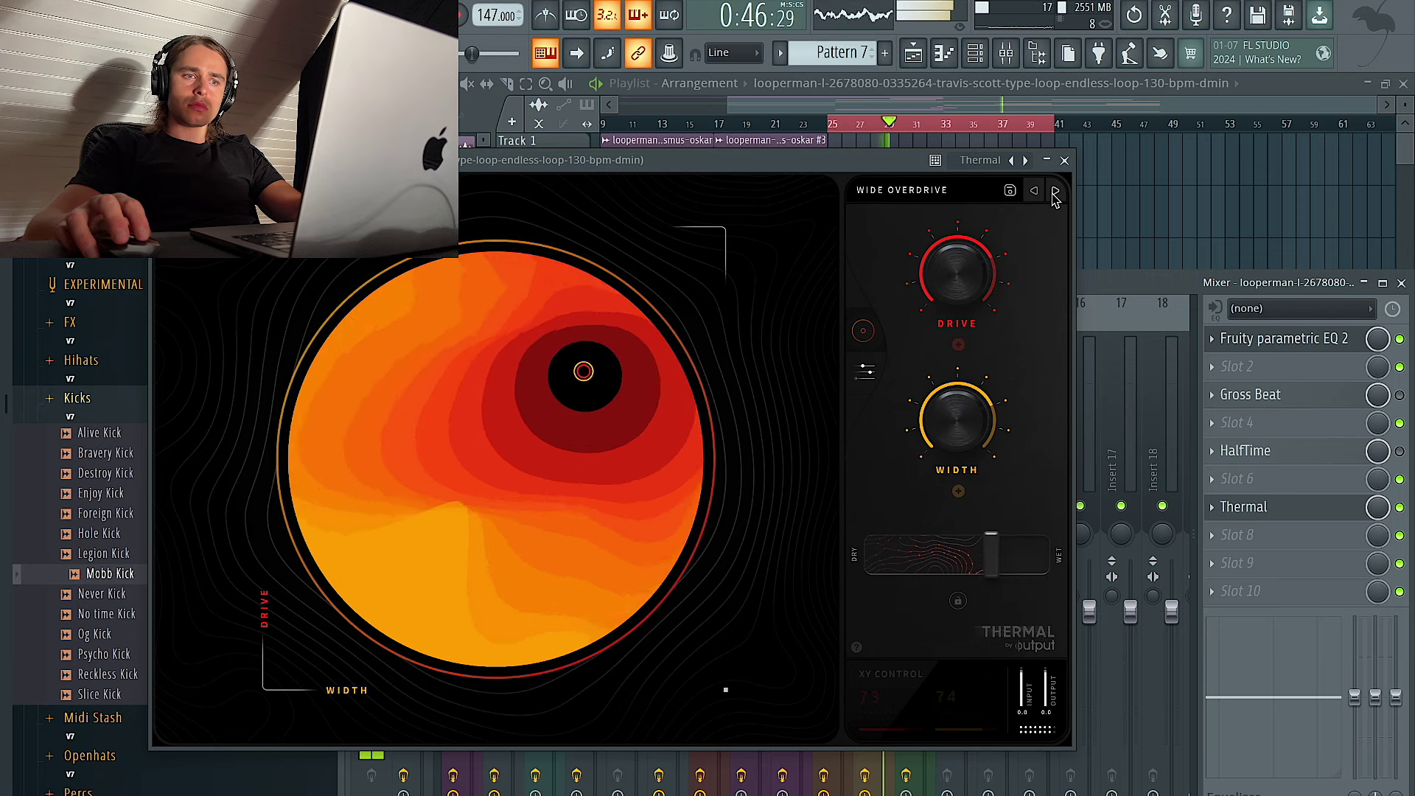
click(1055, 193)
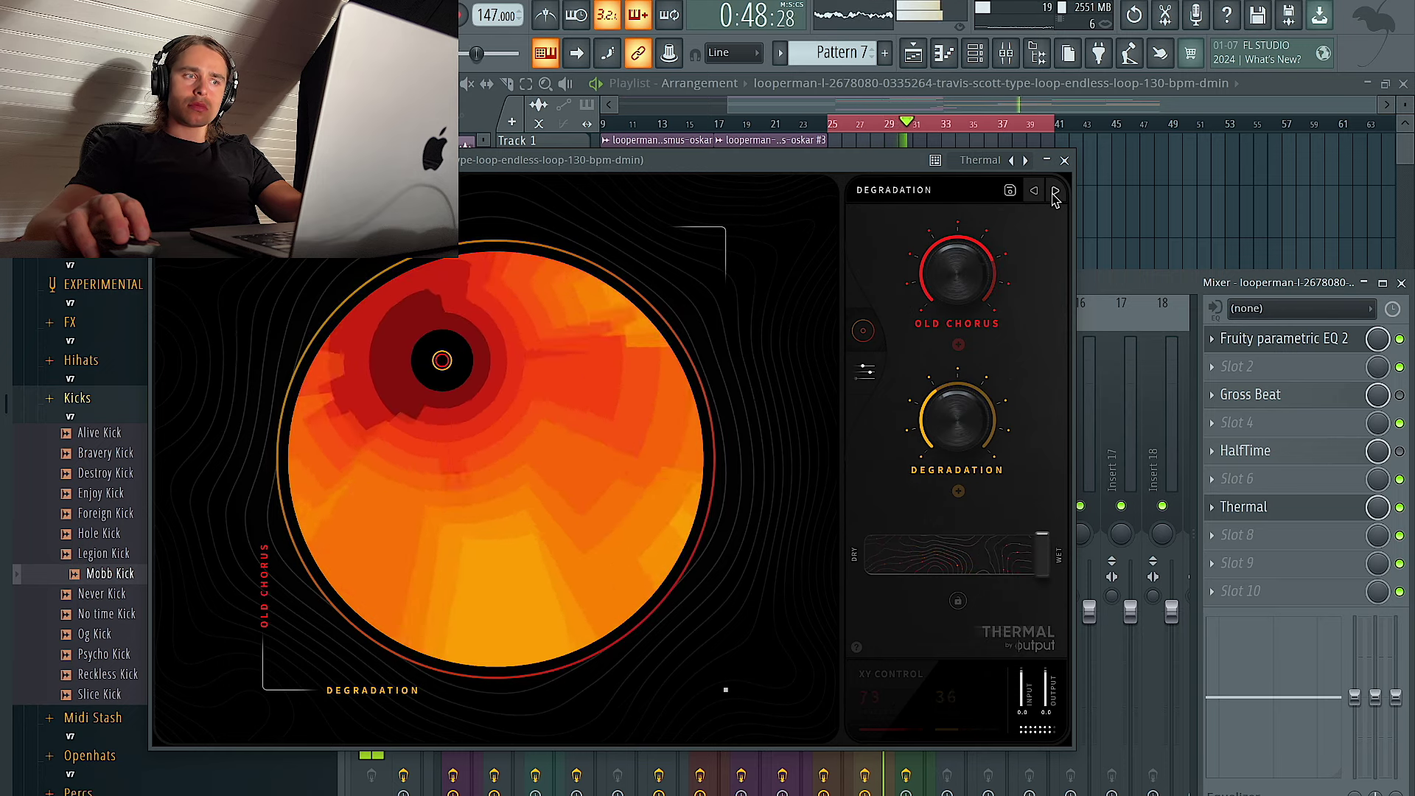
click(1055, 193)
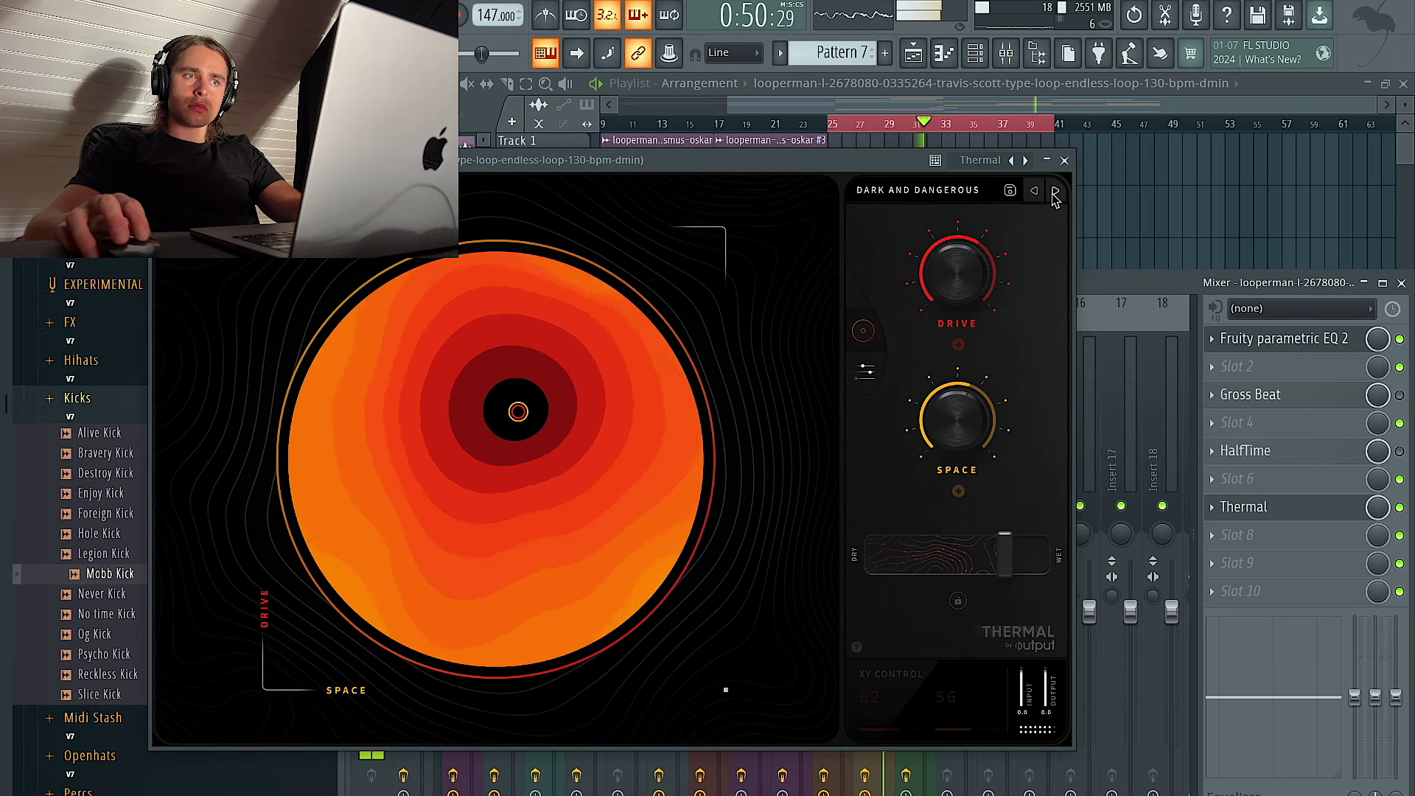
click(1055, 193)
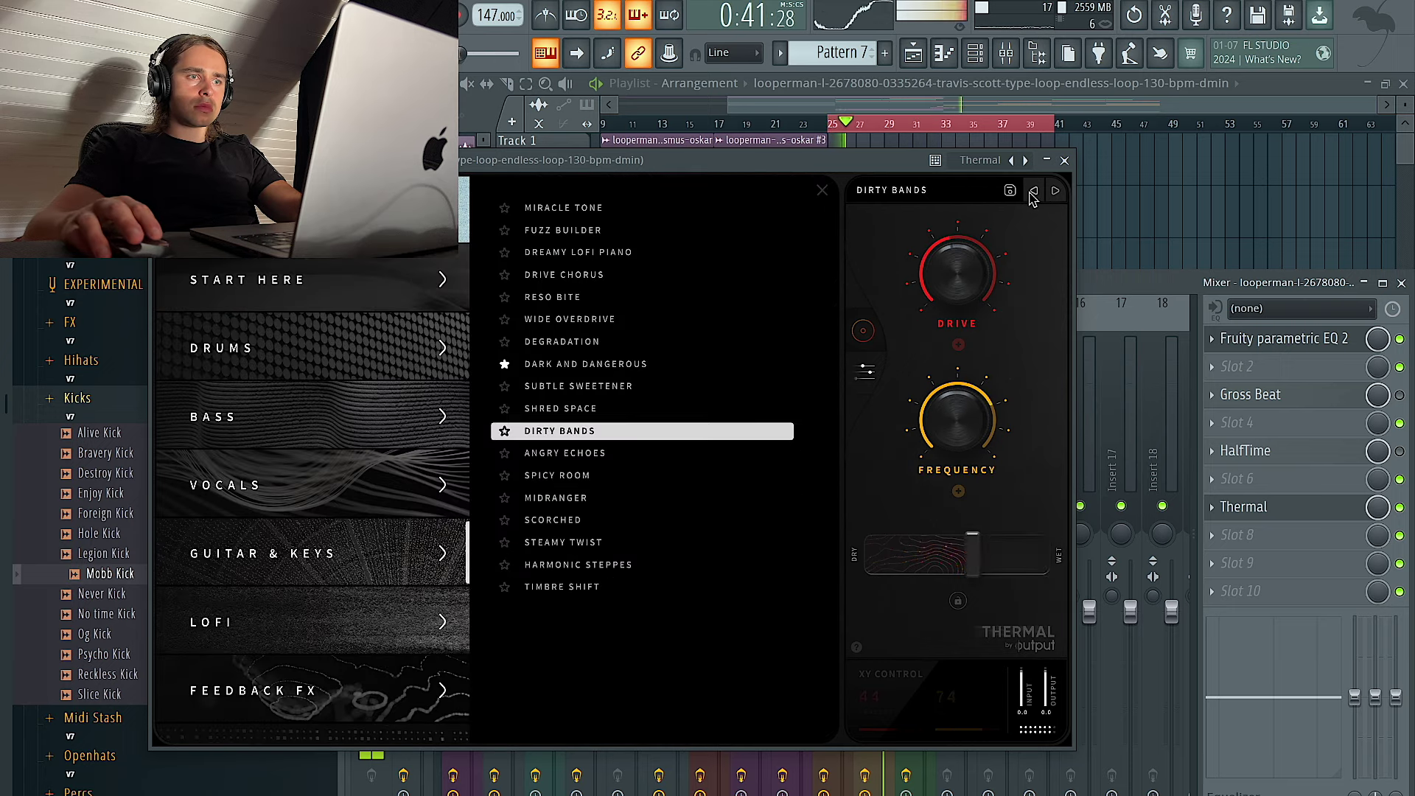
click(1033, 192)
click(1033, 191)
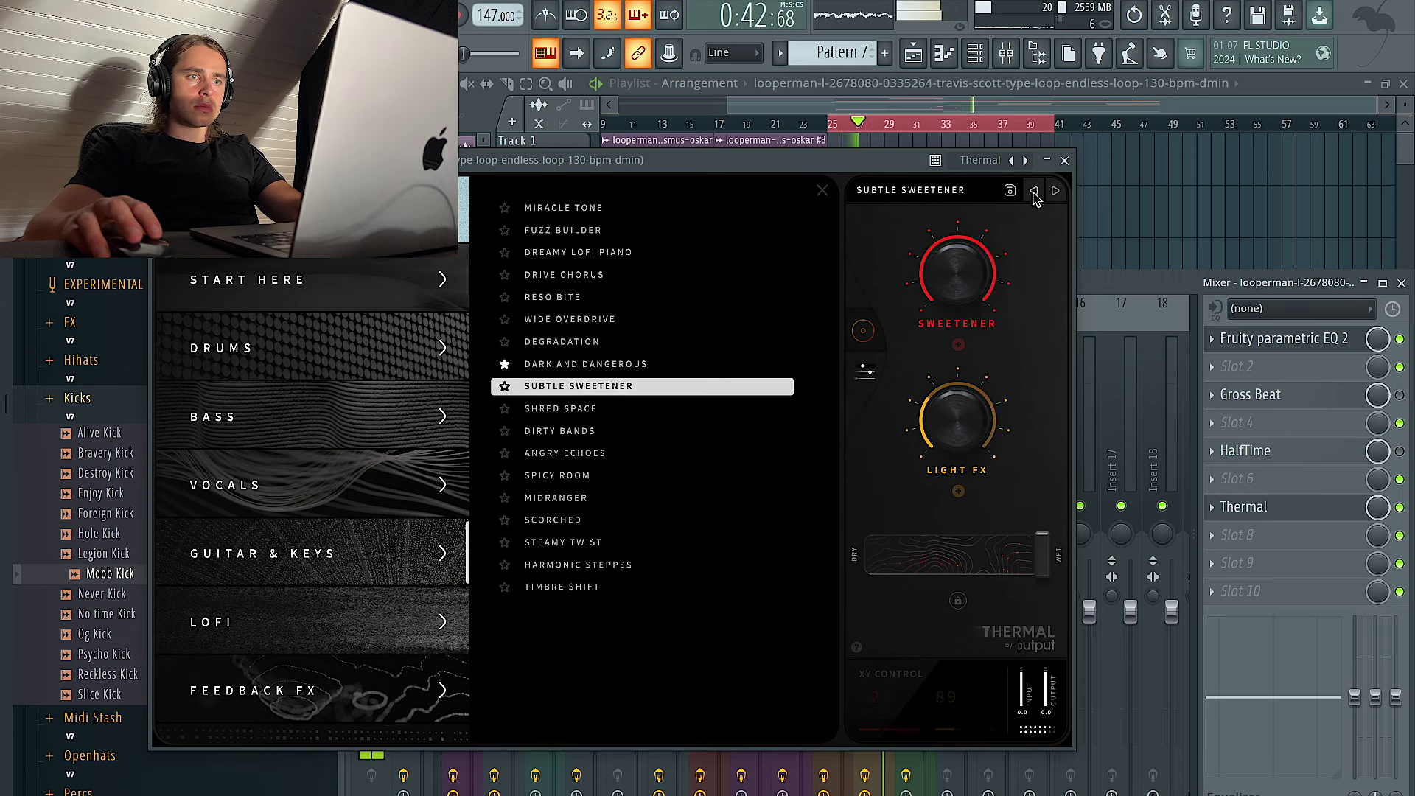
click(1064, 161)
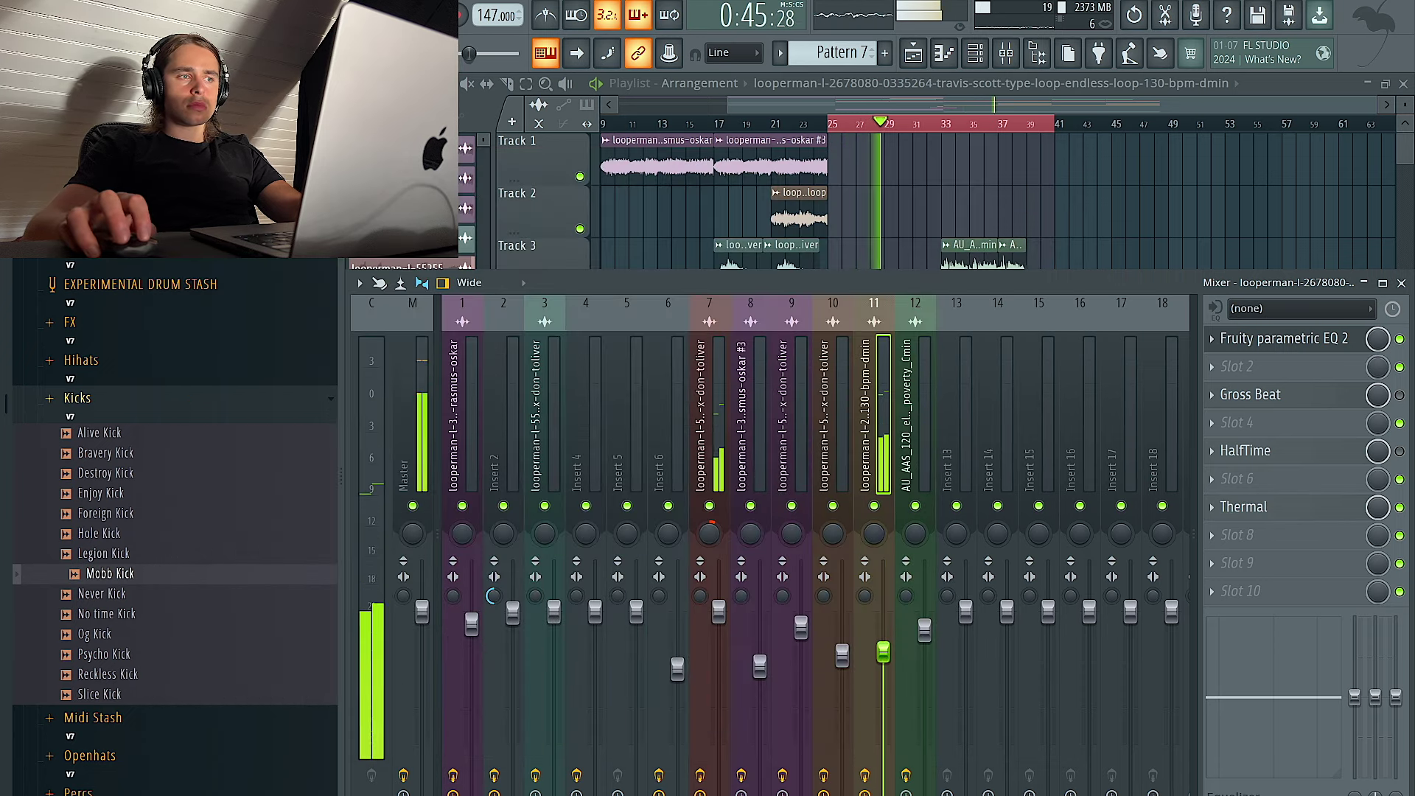
key(F9)
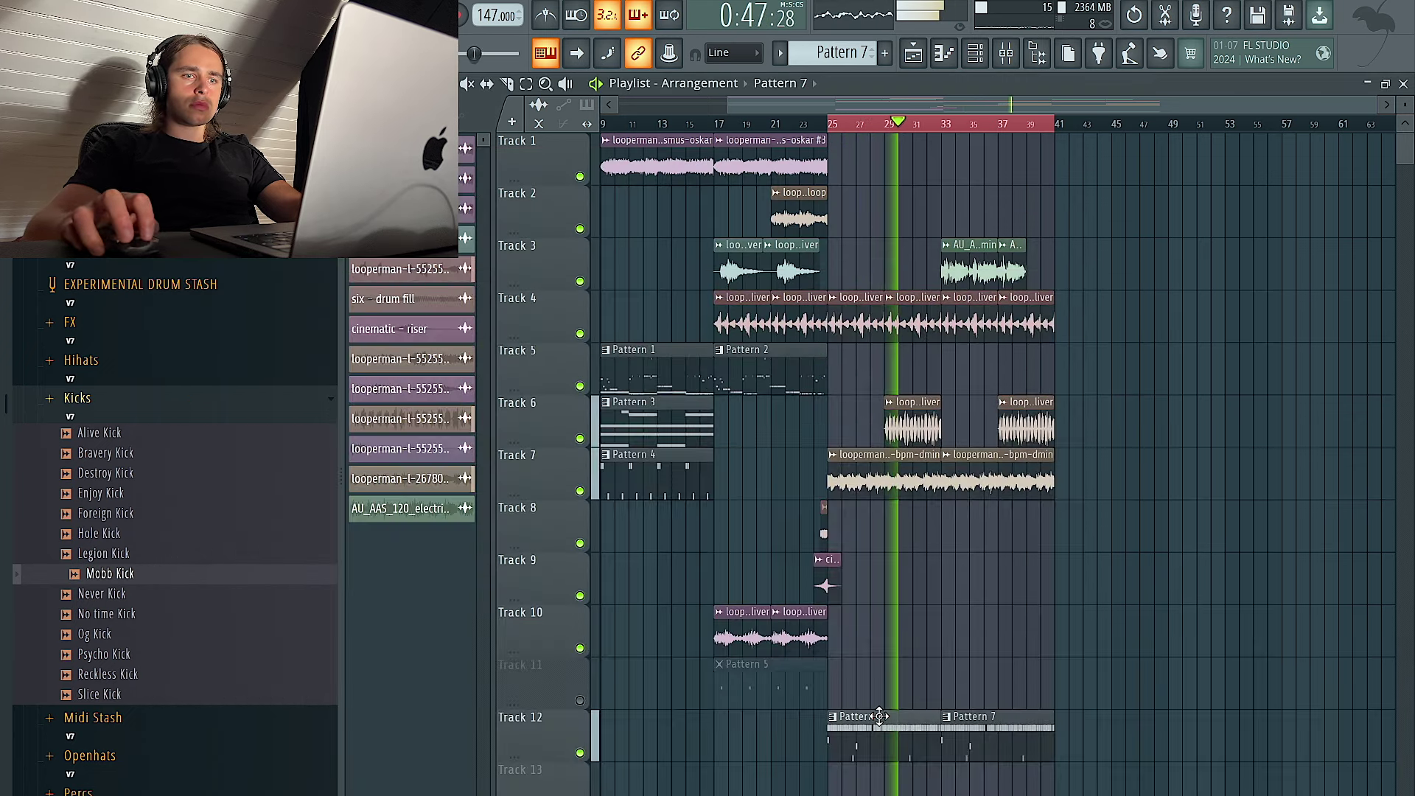
Open Pattern 7's Gritty 808 notes in the piano roll and transpose them down so the first pair sits on F5
key(F6)
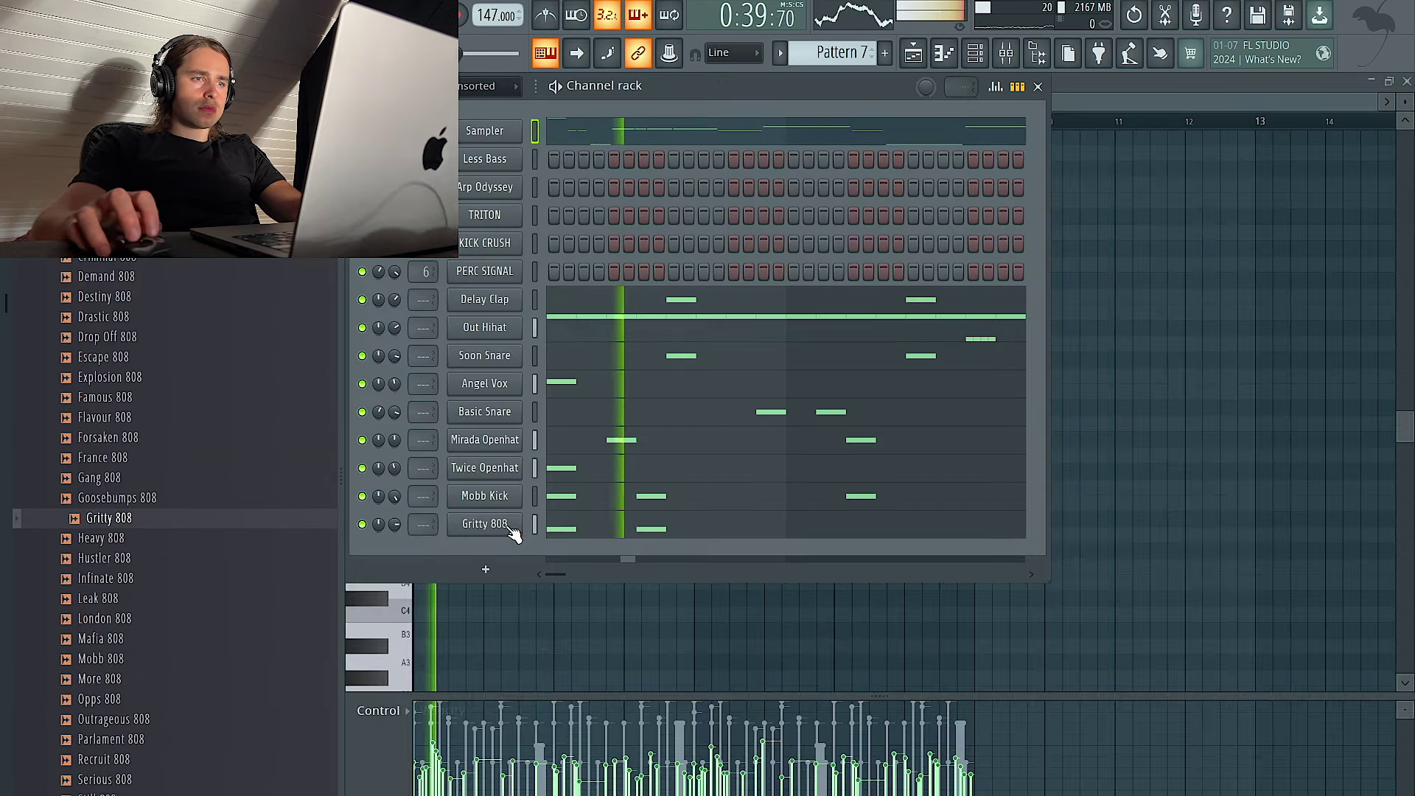
key(F6)
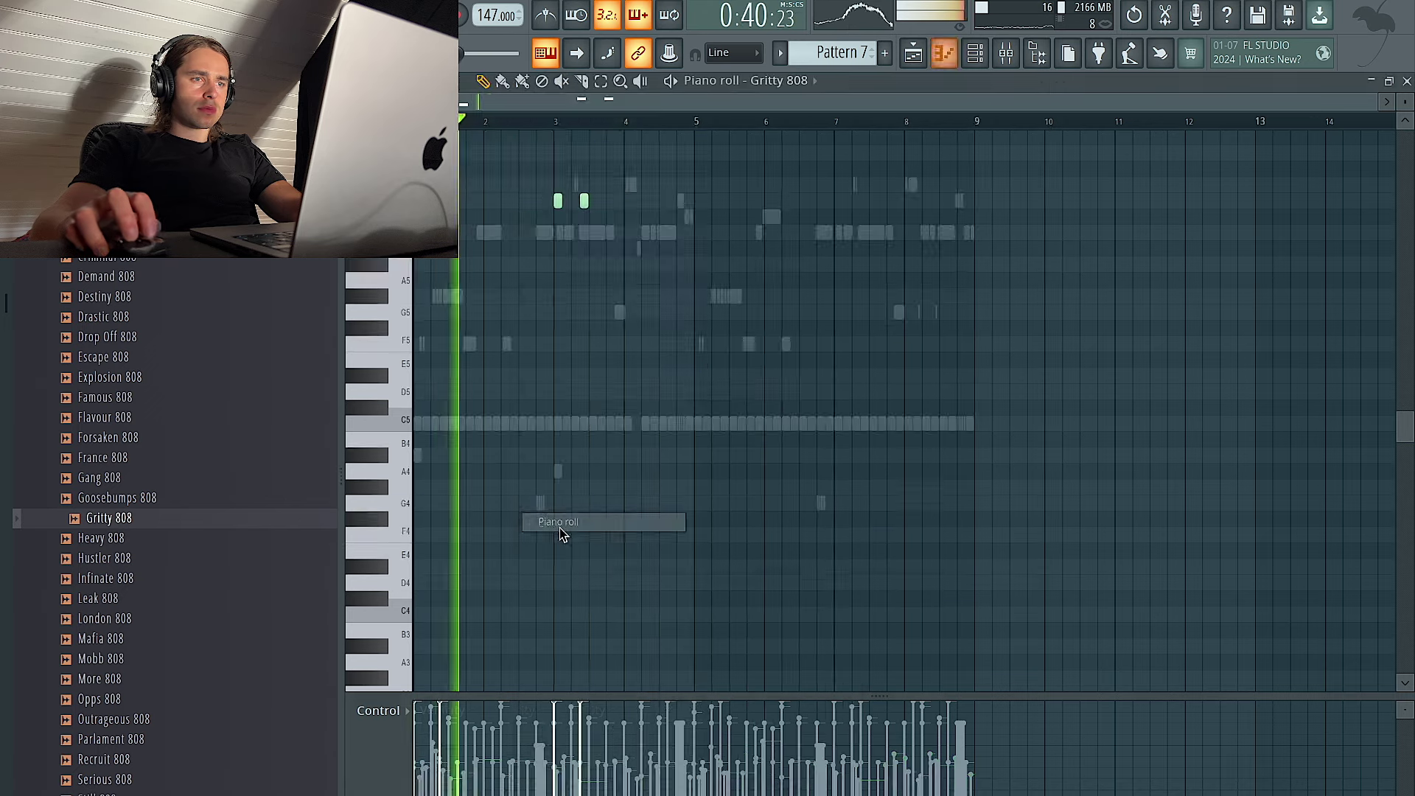
key(shift+Down)
key(space)
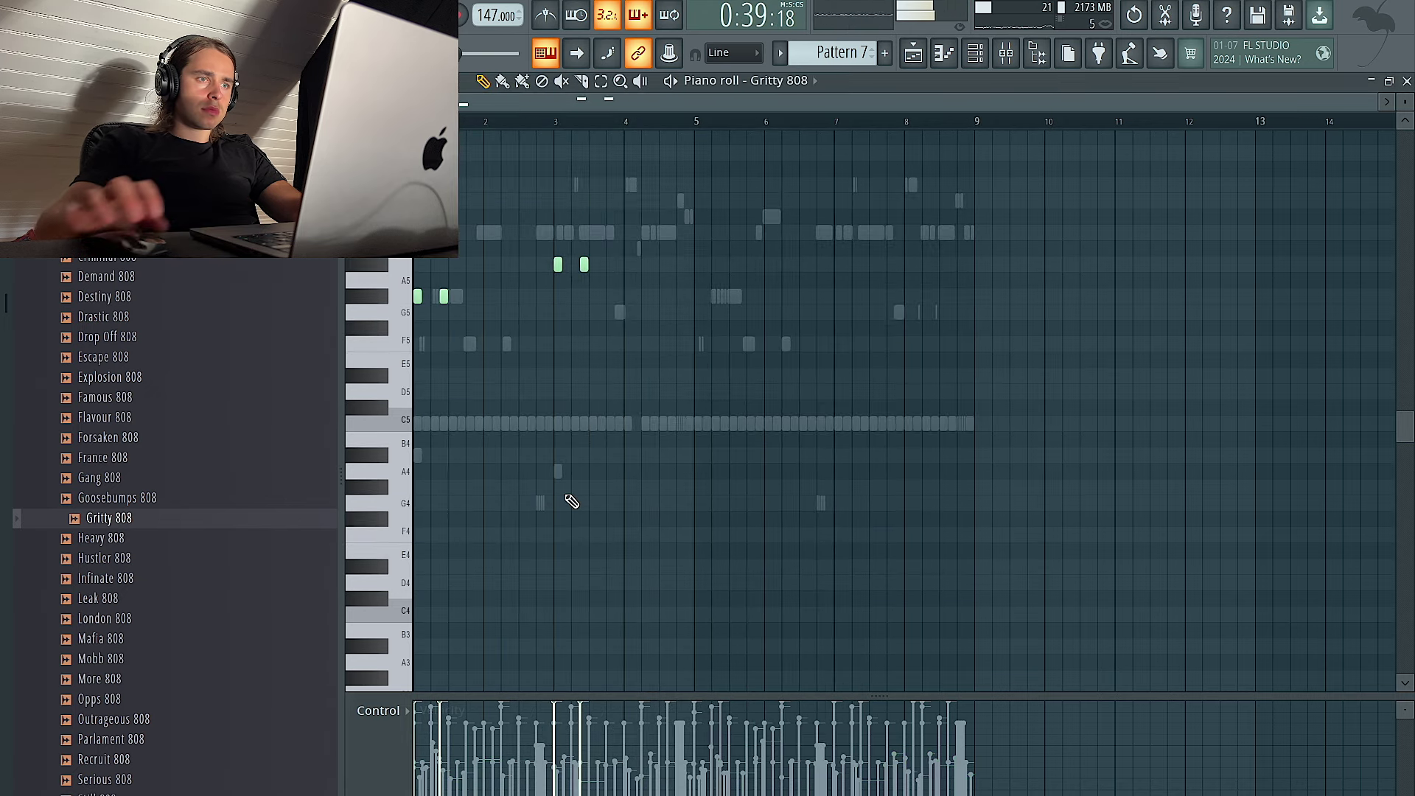
key(space)
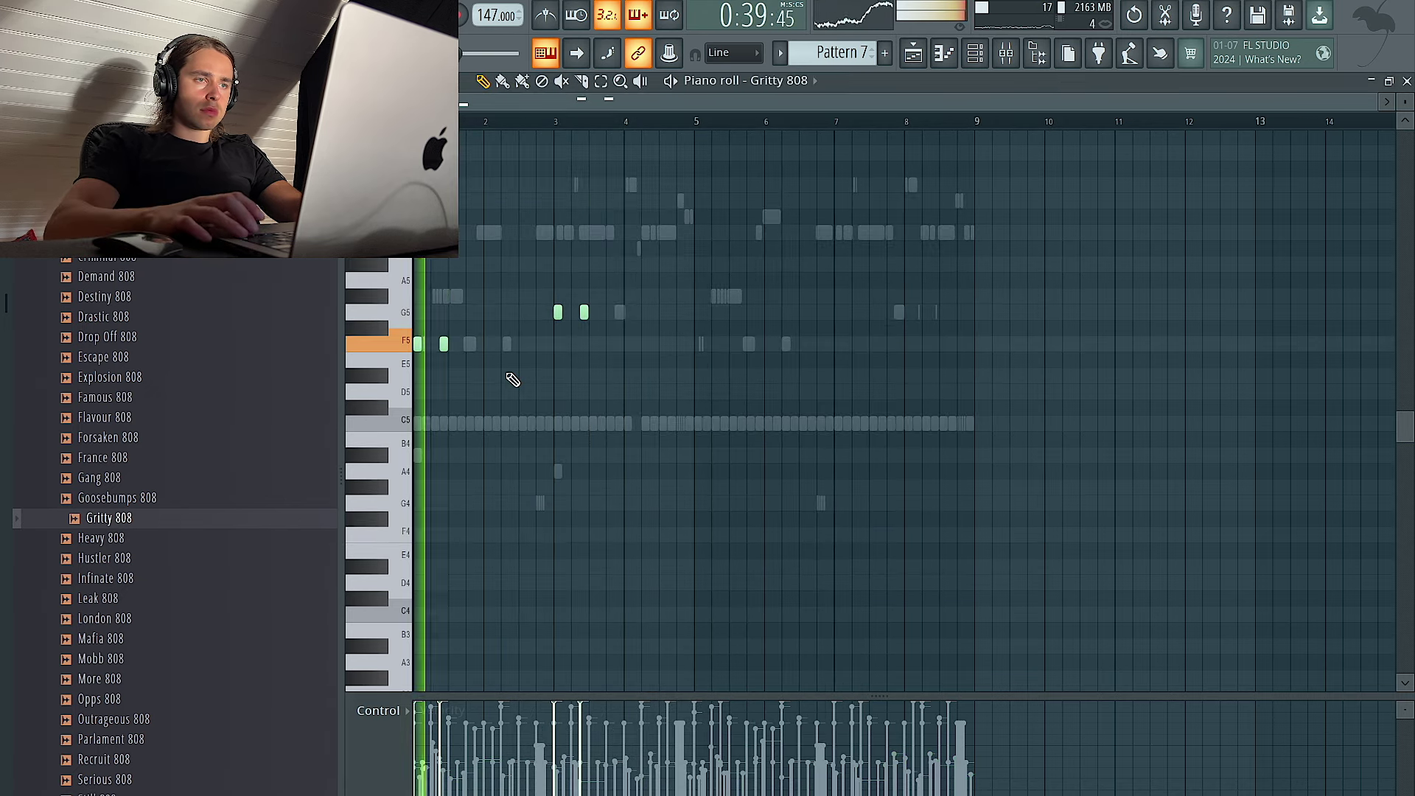
Move the two Gritty 808 notes in bar 3 down to C5
drag(663, 312, 556, 224)
key(ctrl+Down)
ctrl+click(679, 301)
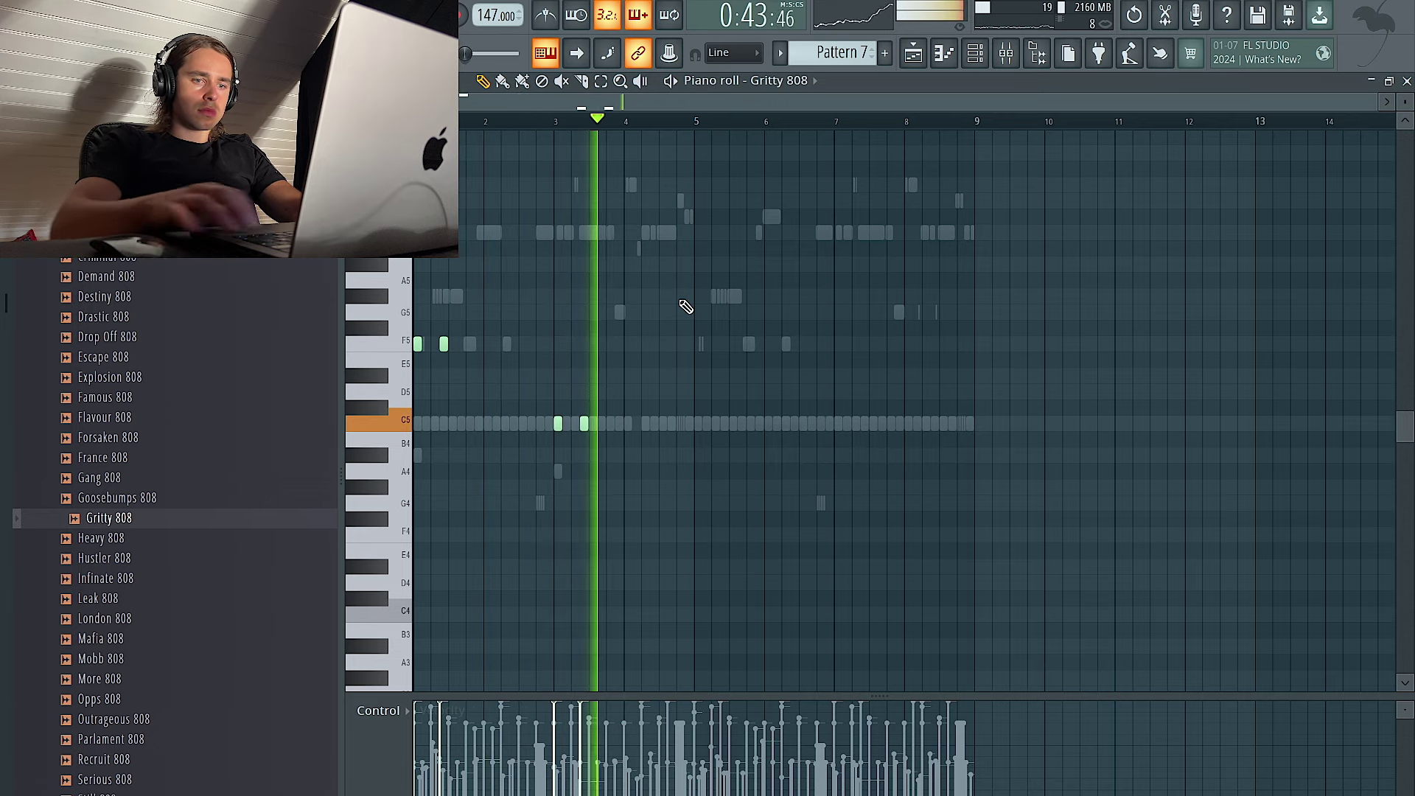
Extend the Gritty 808 notes legato so they meet each other and duplicate the phrase to bars 5 to 8
key(ctrl+l)
key(ctrl+a)
key(ctrl+b)
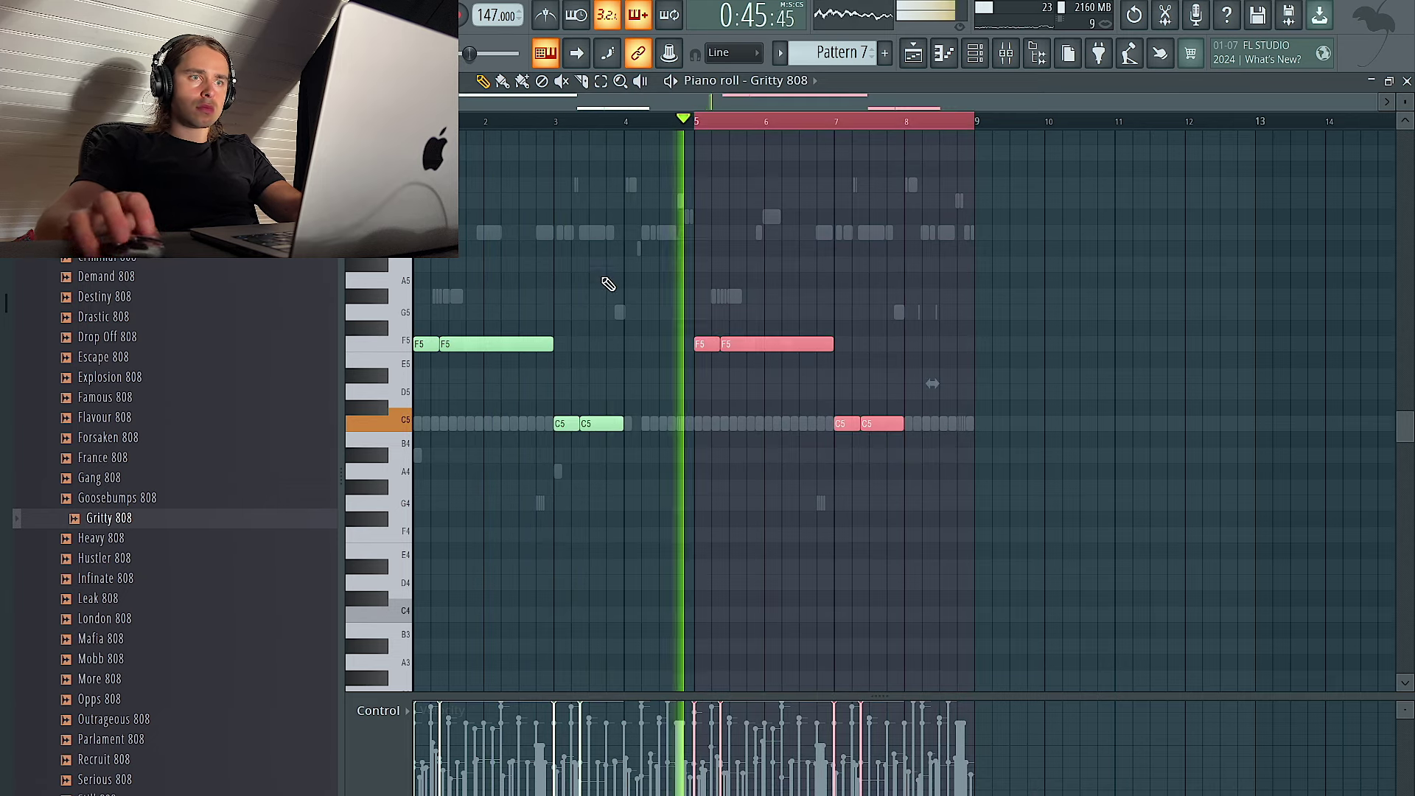
key(ctrl+a)
key(ctrl+l)
key(ctrl+d)
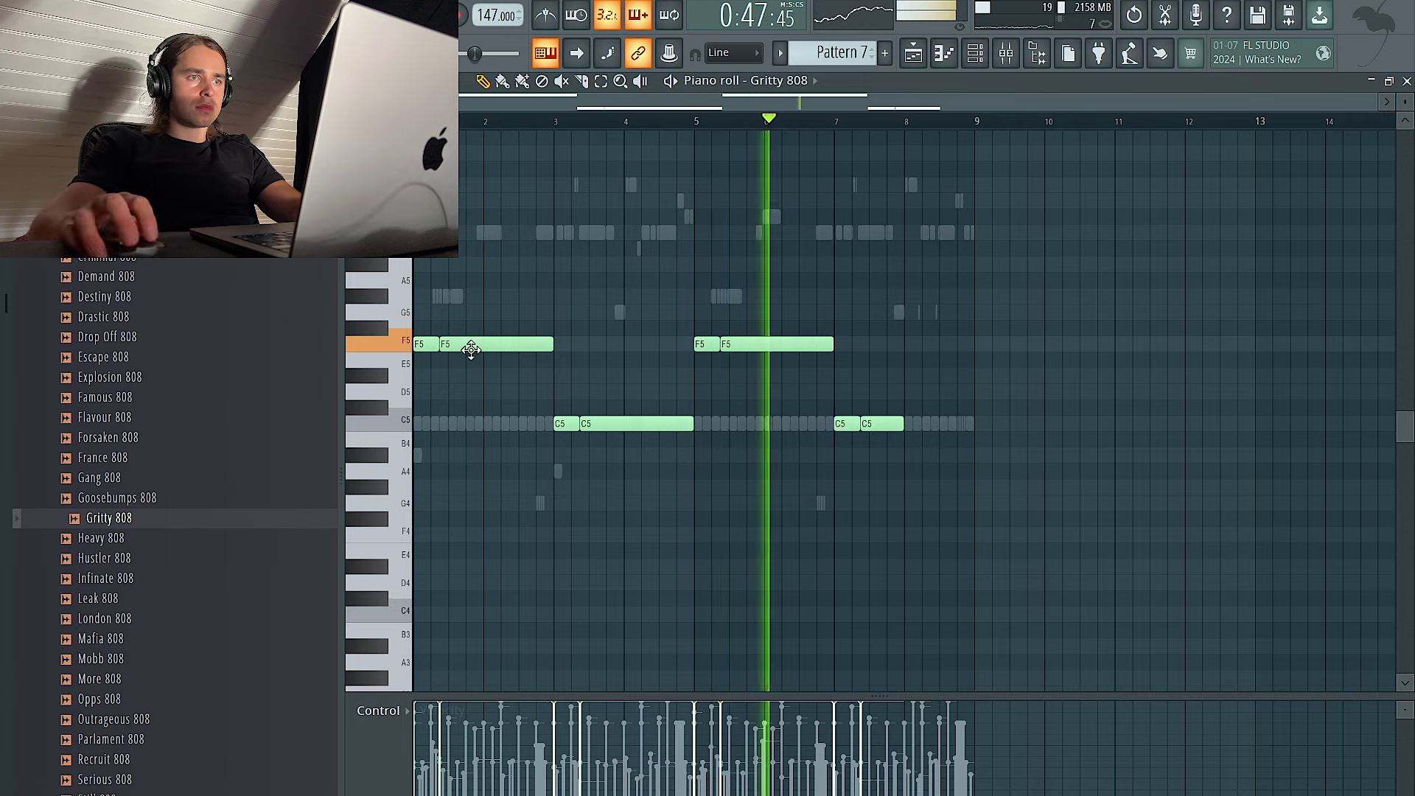
Raise the long F5 note in bar 1 to G#5, add a C6 note midway through bar 6 and make all notes legato
drag(470, 349, 471, 302)
click(811, 233)
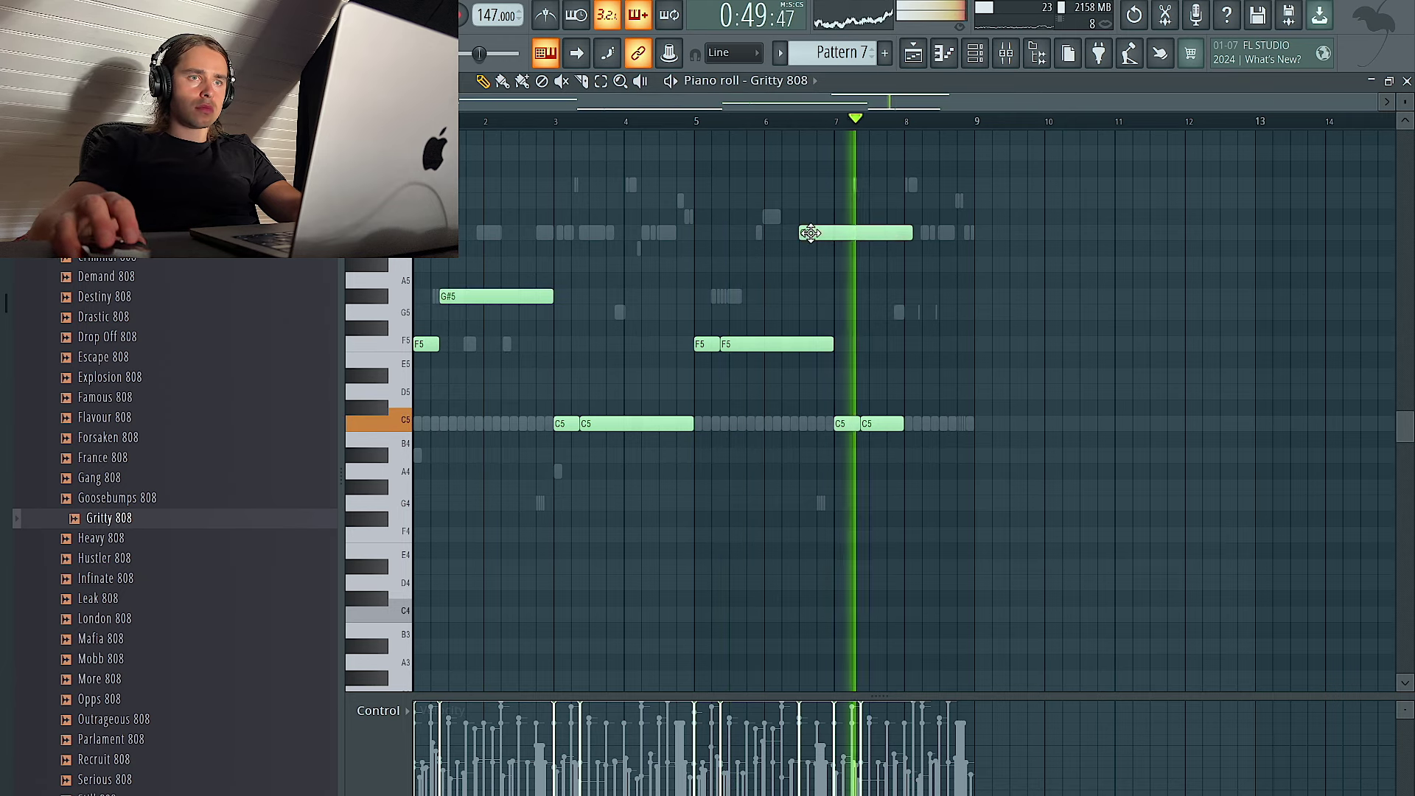
key(ctrl+l)
key(ctrl+a)
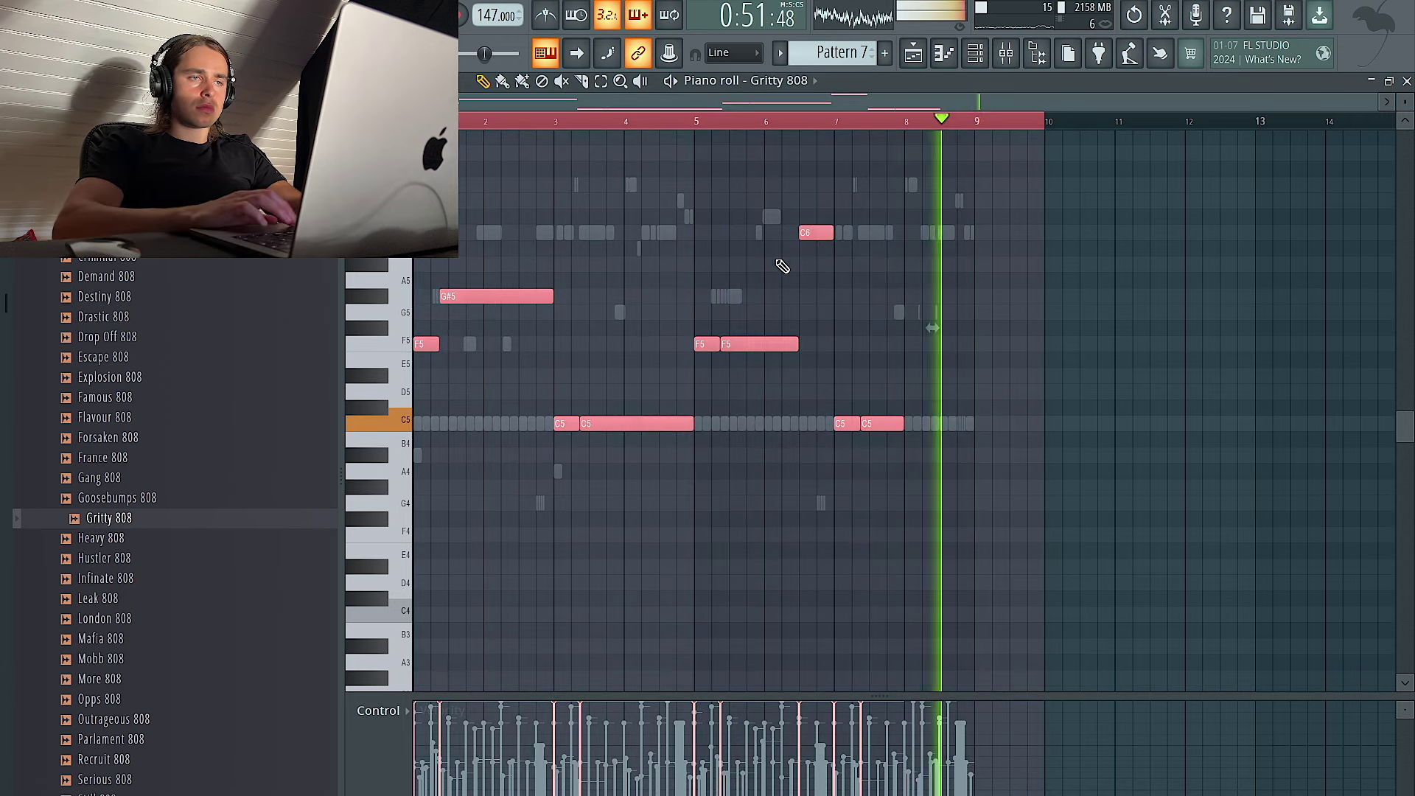
key(ctrl+d)
key(ctrl+a)
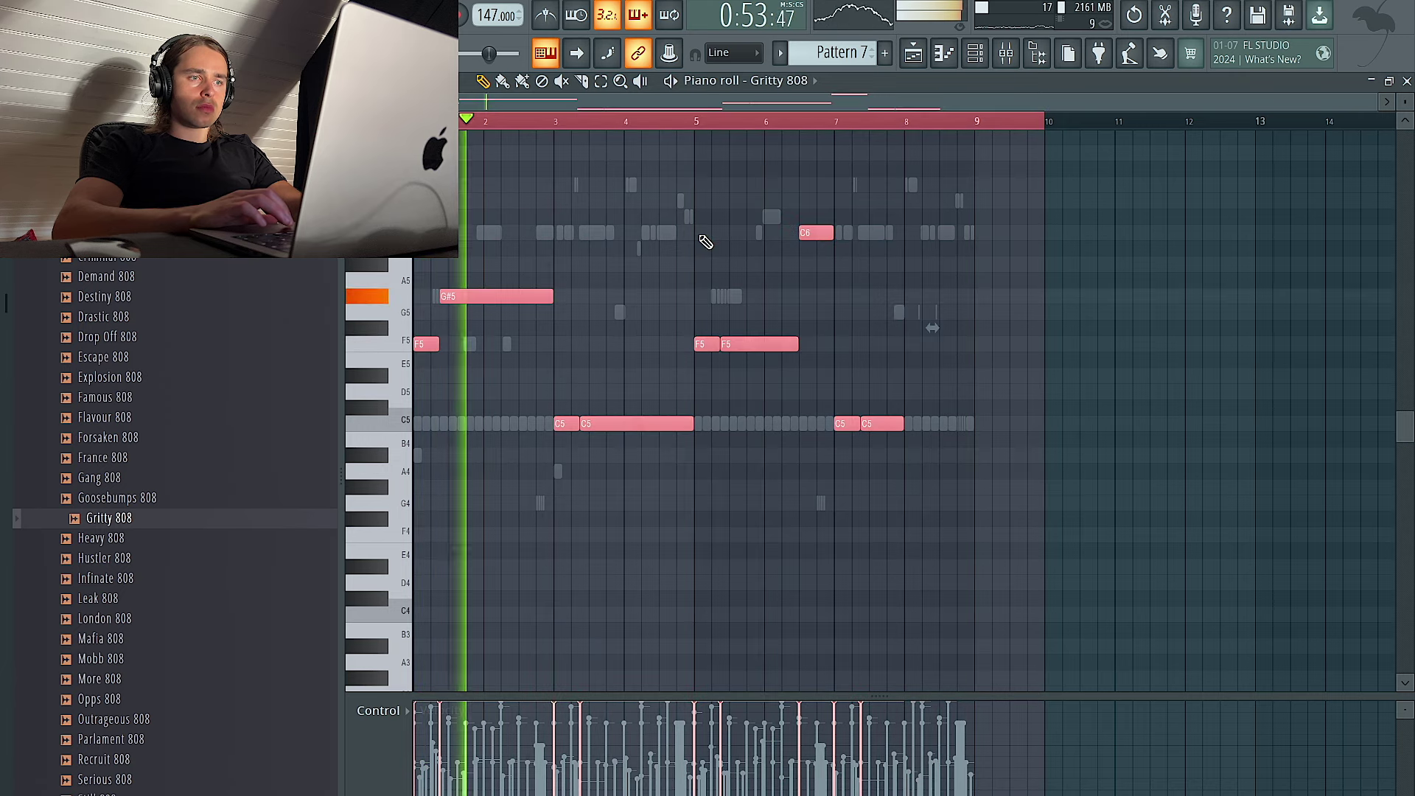
key(ctrl+d)
Add a C5 note in the second half of bar 2, shorten the G#5 note to meet it and select bar 3's first C5 note
click(524, 232)
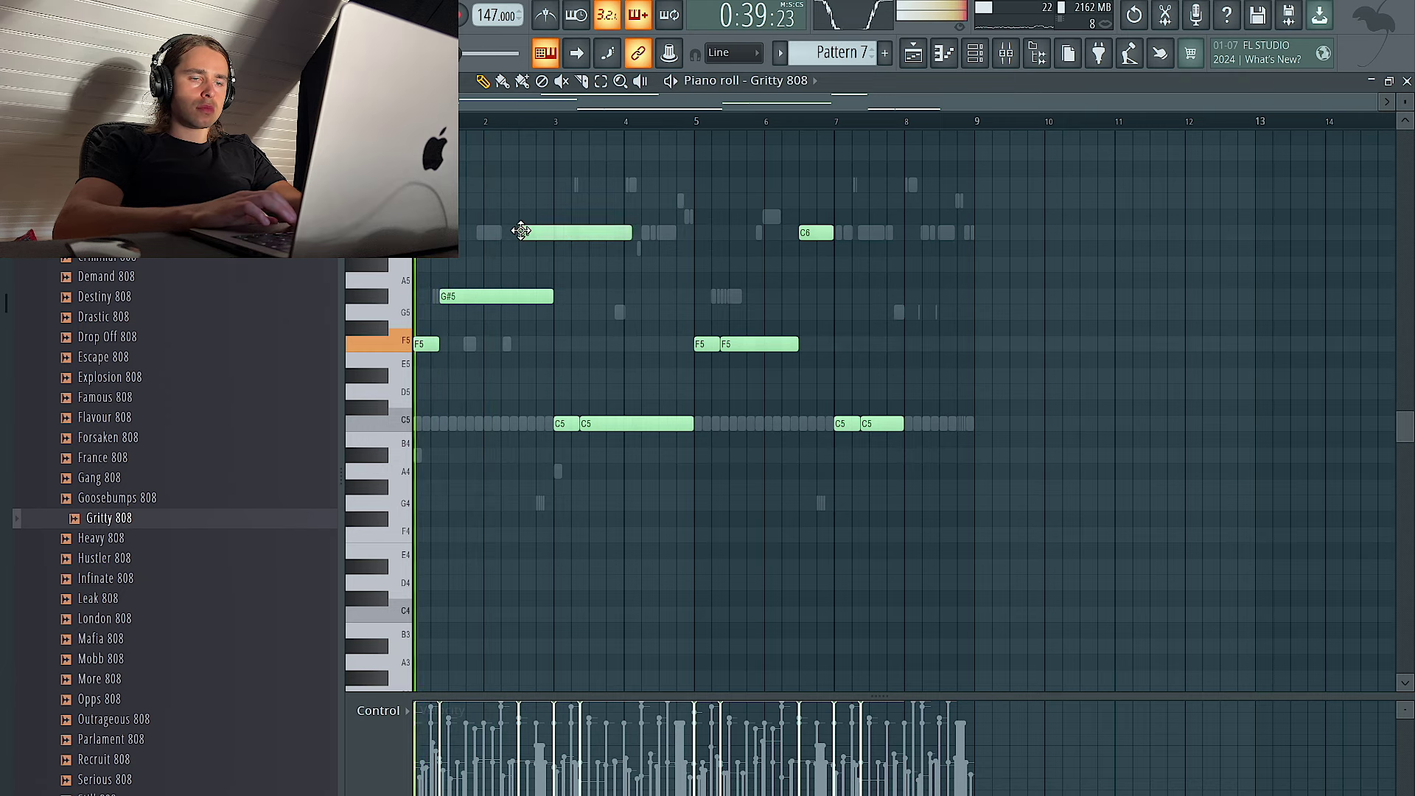
key(ctrl+l)
ctrl+click(541, 232)
key(ctrl+Down)
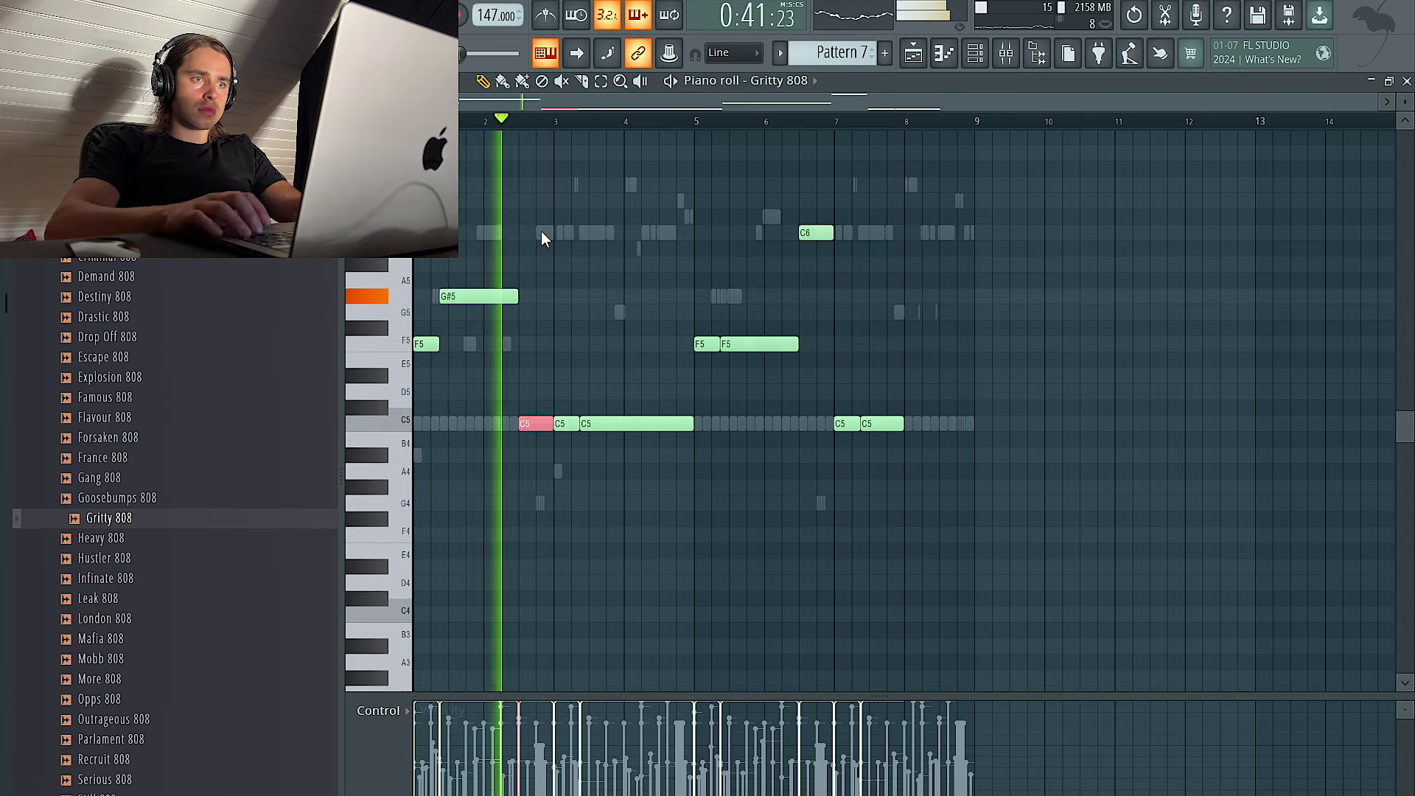
ctrl+click(570, 426)
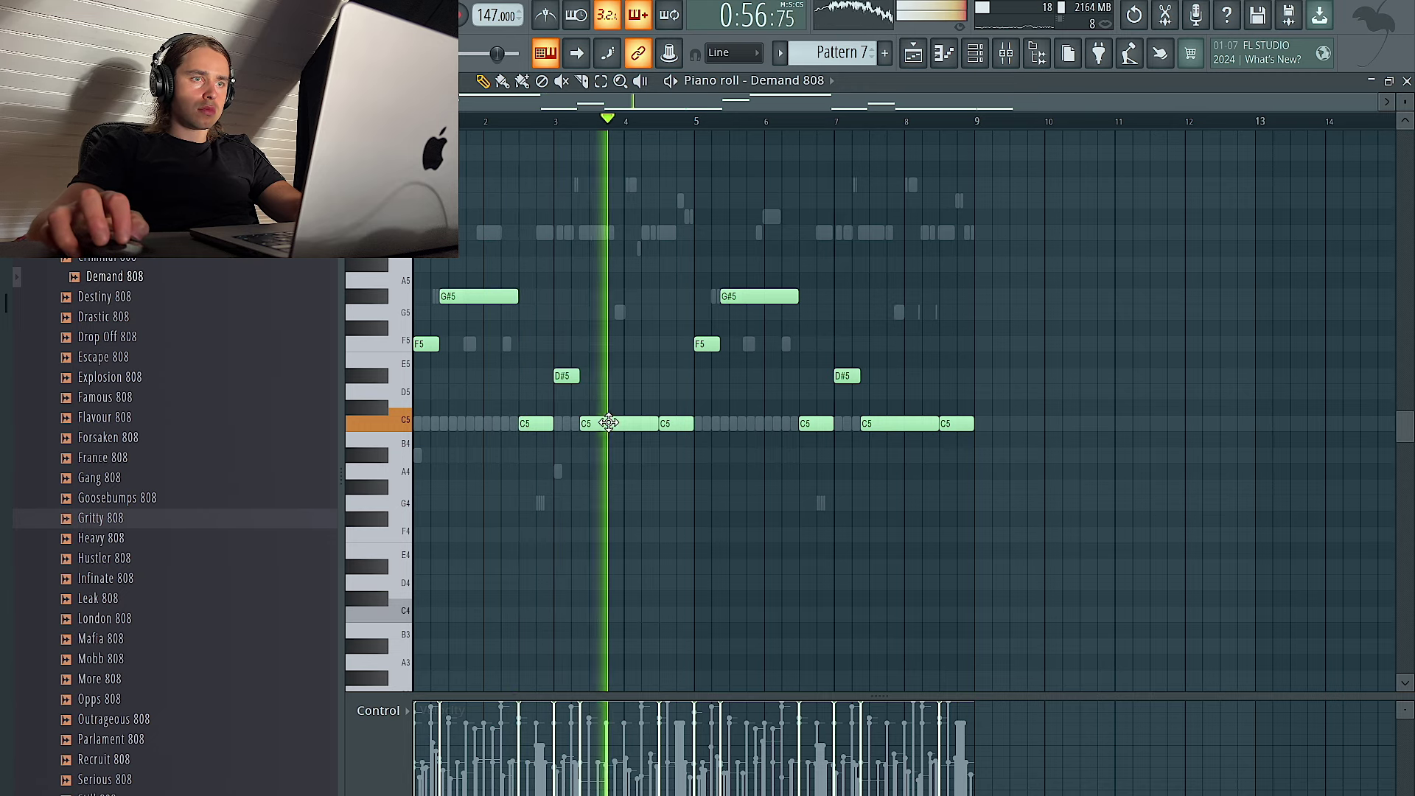
Raise the long C5 note in bar 3 to G5 and restart playback
drag(608, 422, 610, 317)
key(space)
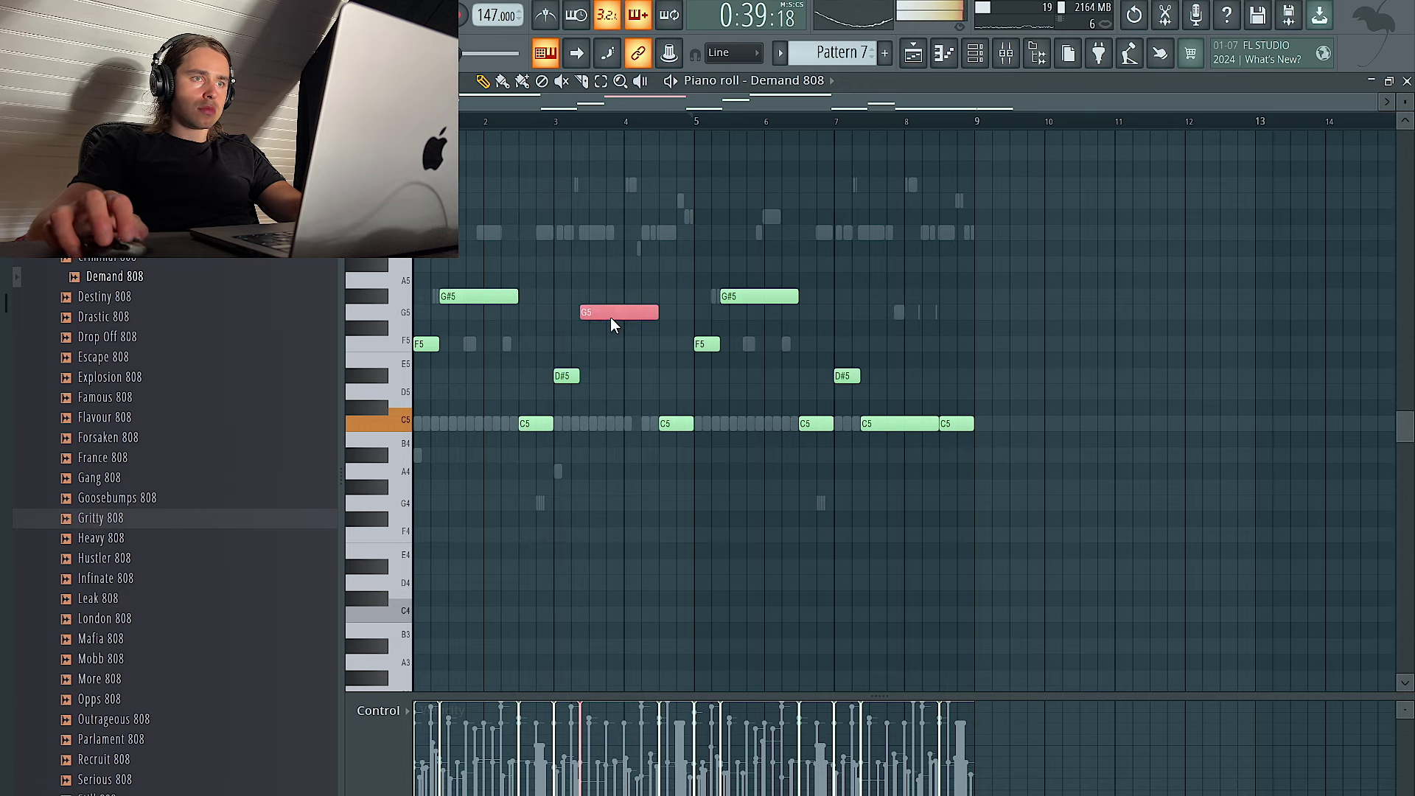
key(space)
Try Escape 808 as the bass channel's sample and replace it with Gang 808
click(142, 362)
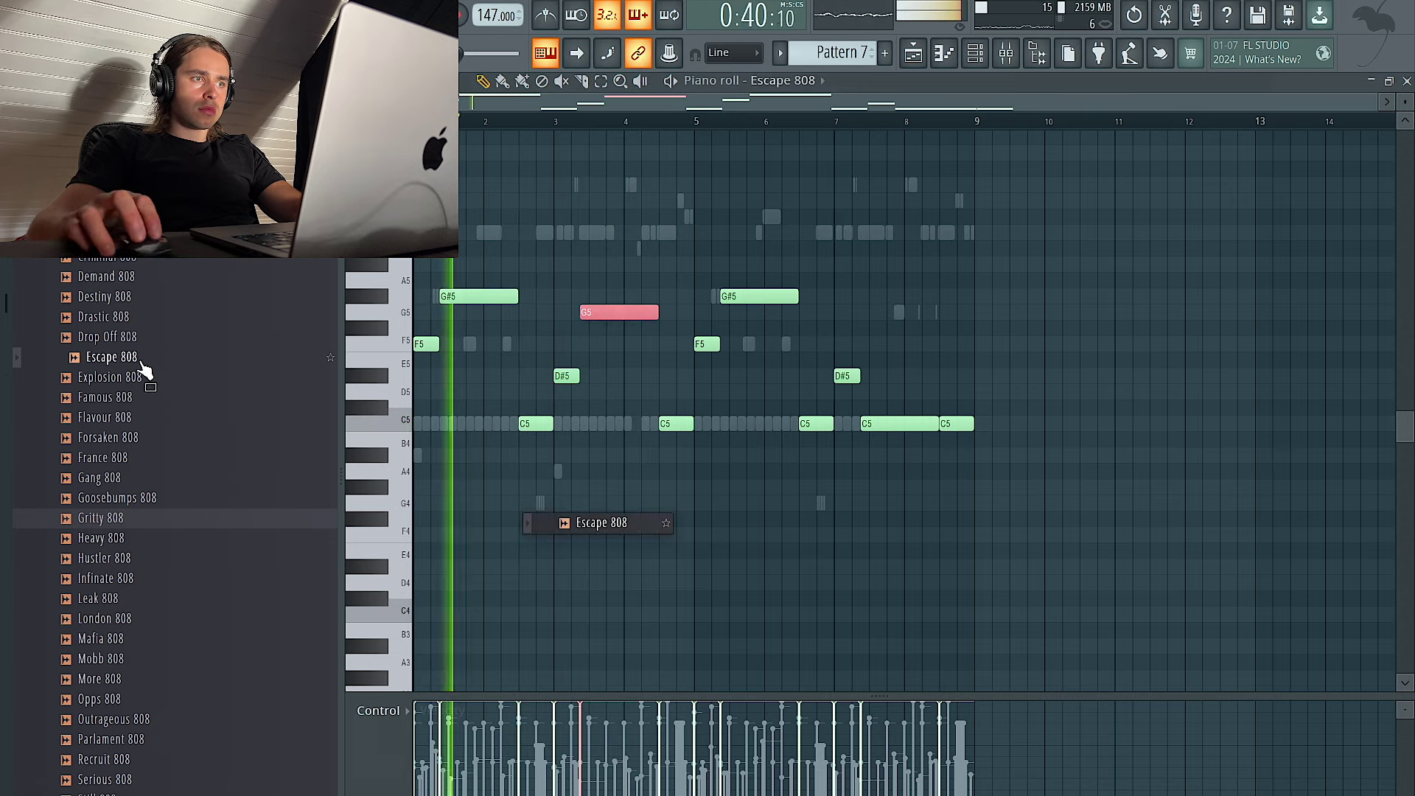
ctrl+click(607, 241)
click(185, 480)
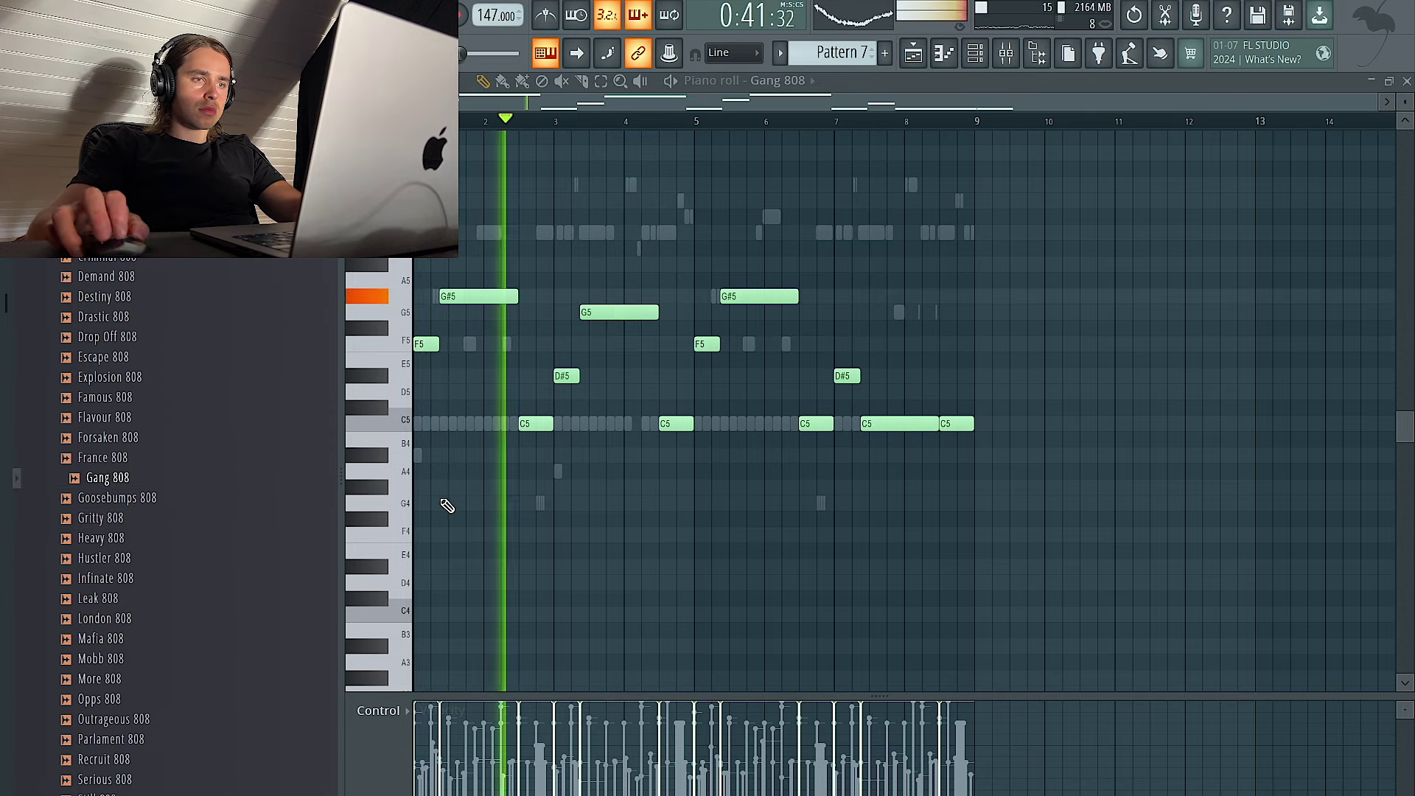
Delete the Gang 808 notes in bars 5 to 8 and duplicate the first four bars in their place
scroll(453, 506, up, 2)
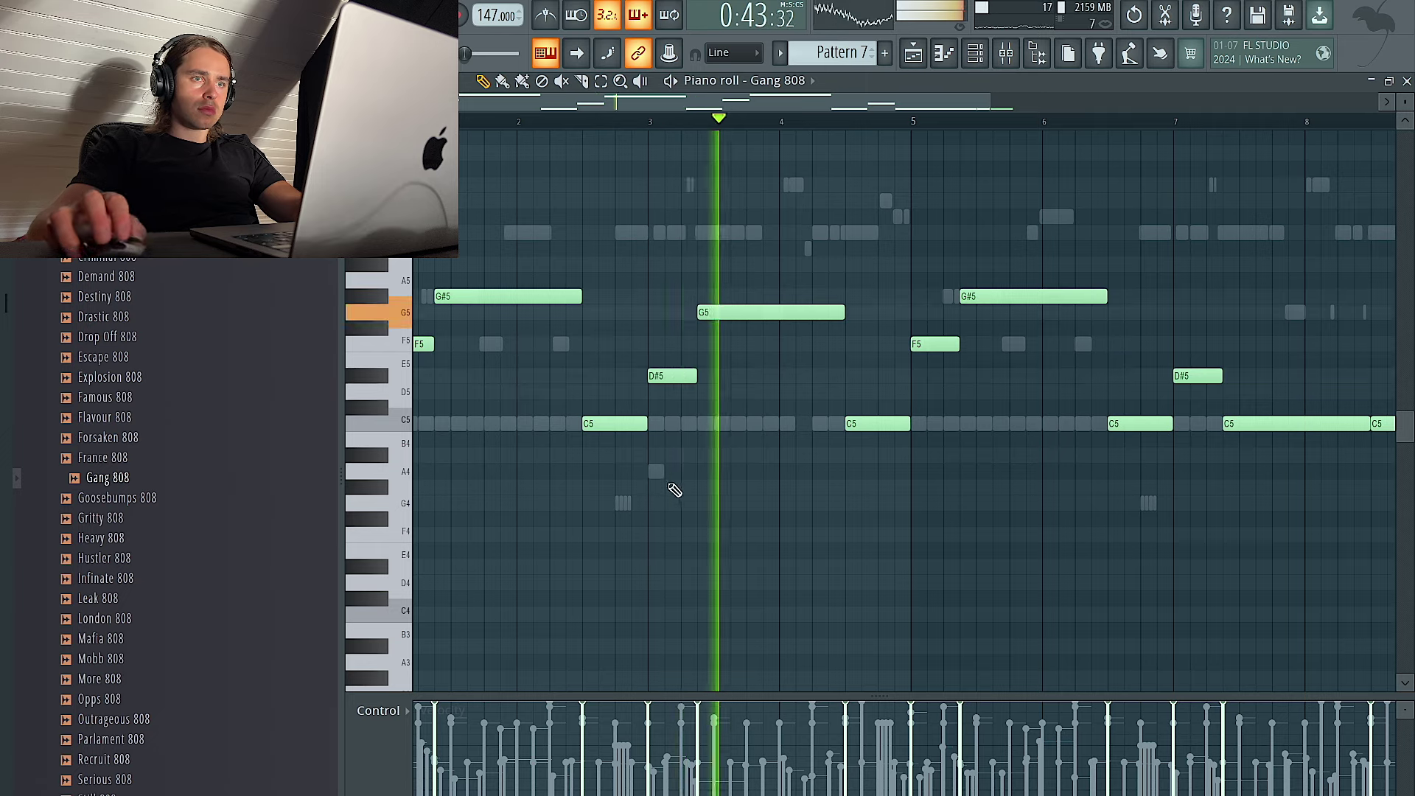
scroll(649, 467, down, 2)
drag(1157, 508, 738, 263)
key(Delete)
key(ctrl+b)
Raise the C5 note in the second half of bar 6 one octave to C6
ctrl+click(743, 259)
ctrl+click(851, 423)
key(ctrl+Up)
key(ctrl+d)
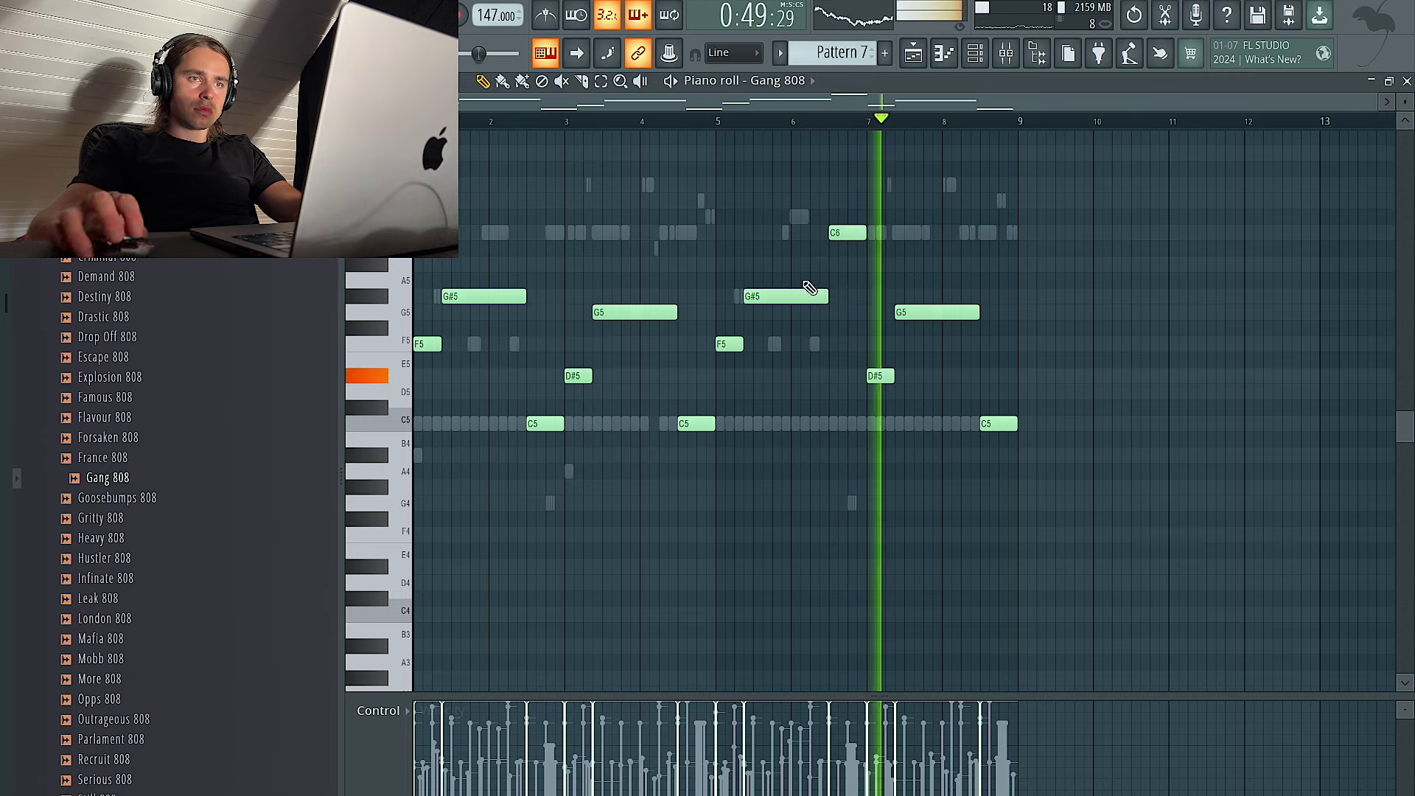
Lower the long G5 note starting in bar 7 to C5 and bring up the channel rack
drag(941, 311, 943, 420)
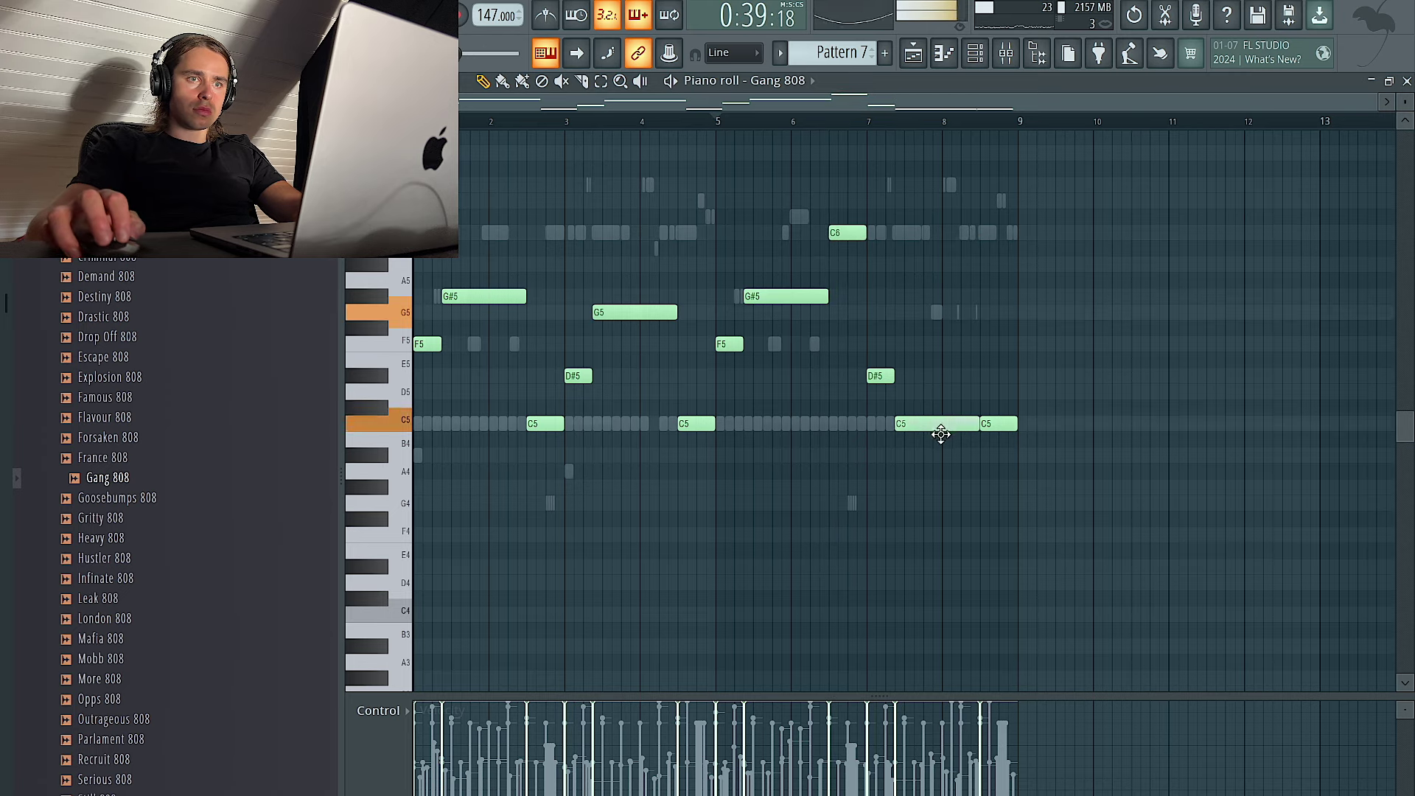
key(space)
key(F6)
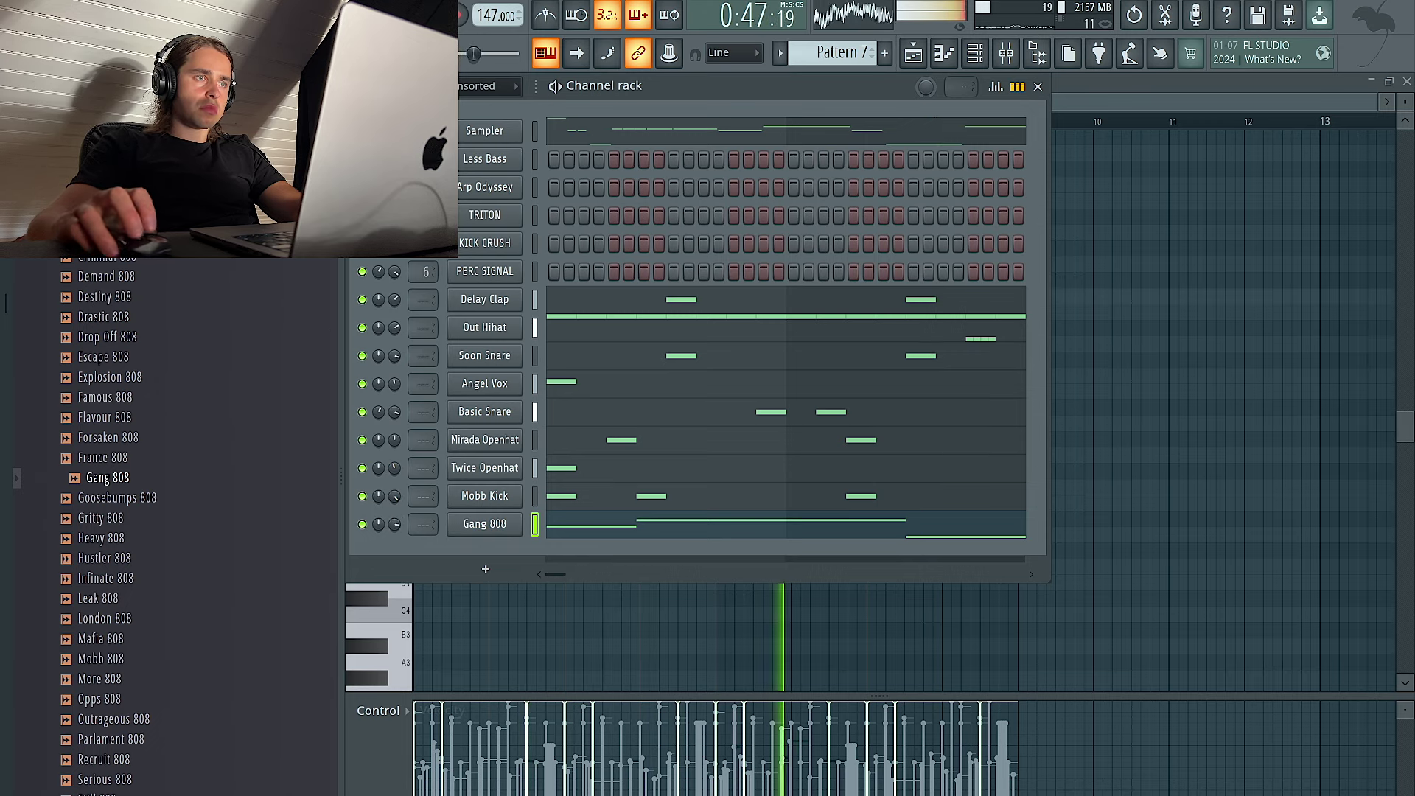
Place the Delay Crash sample from the Crashes folder on Track 13 at bars 25 and 33
click(169, 140)
scroll(201, 301, up, 3)
click(190, 469)
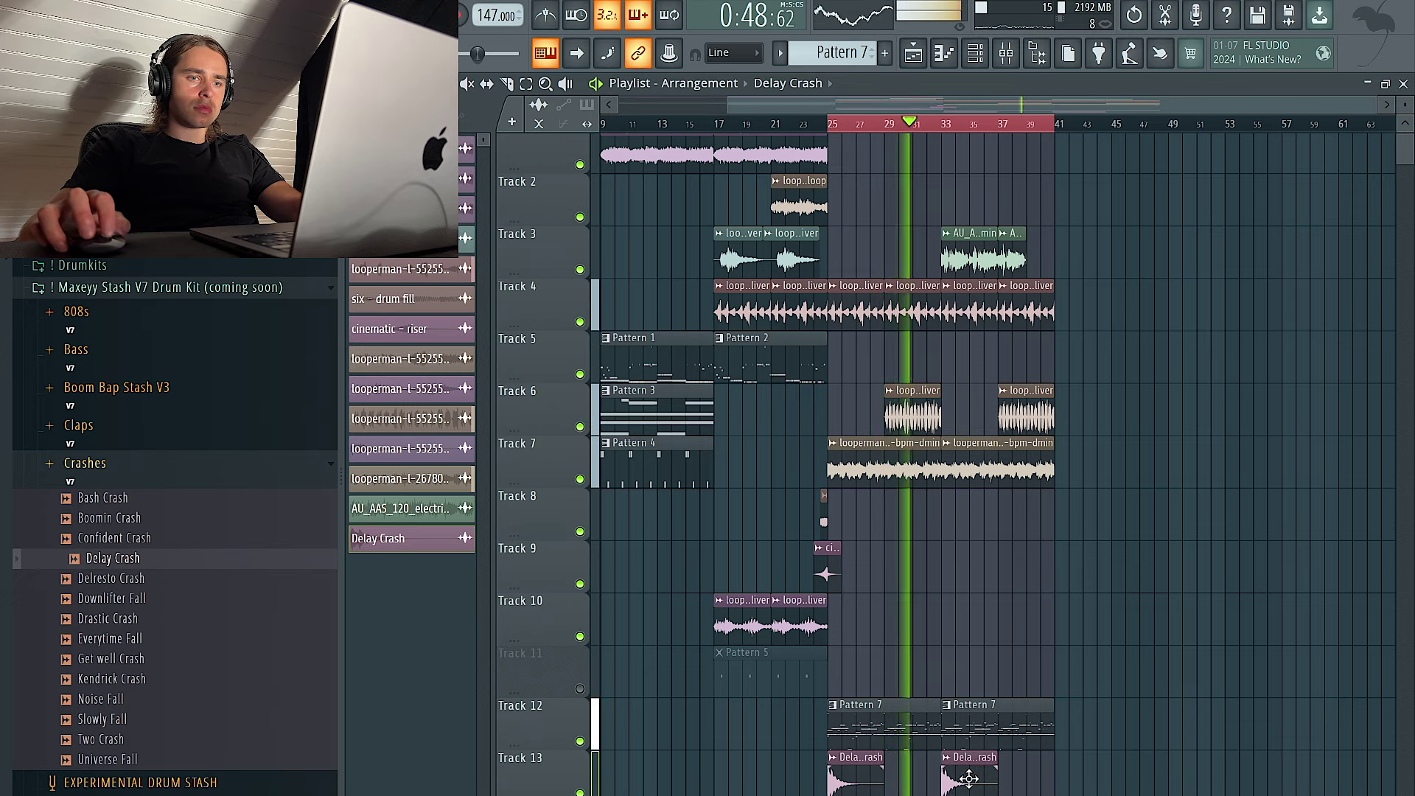
double_click(967, 775)
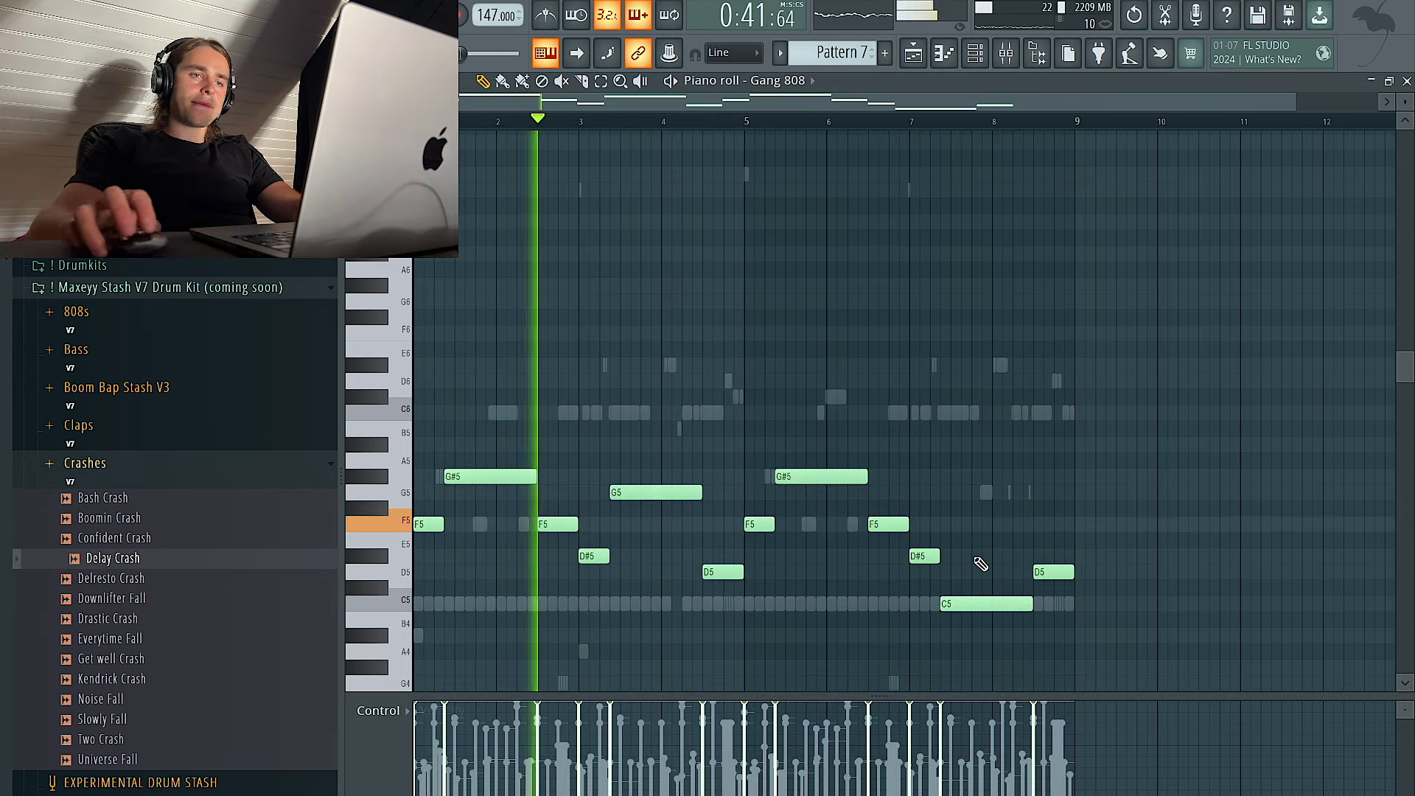
Delete the F5 note in bar 2 and the last D5 note in bar 8, lengthening the preceding G#5 and C5 notes to fill the gaps
right_click(557, 529)
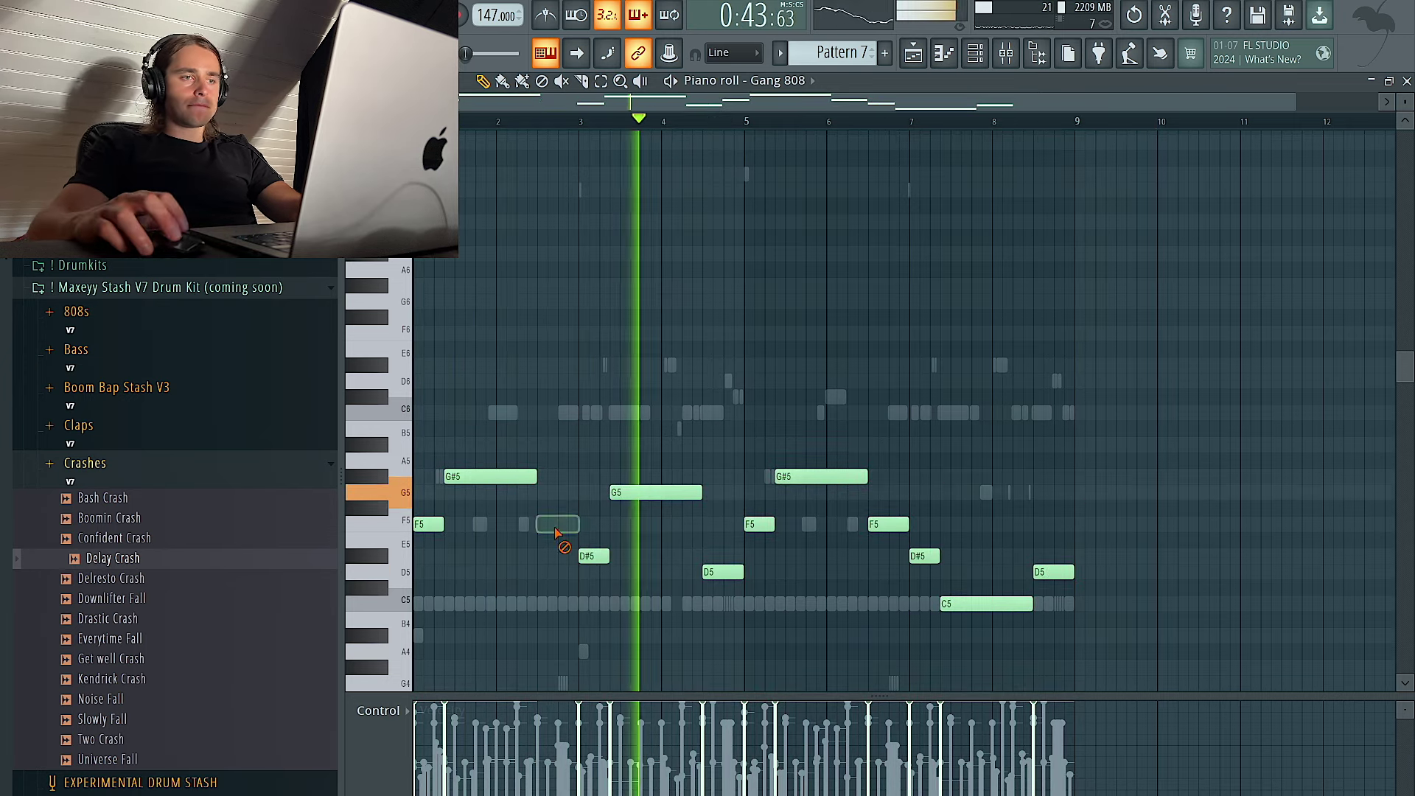
key(space)
key(space)
key(ctrl+l)
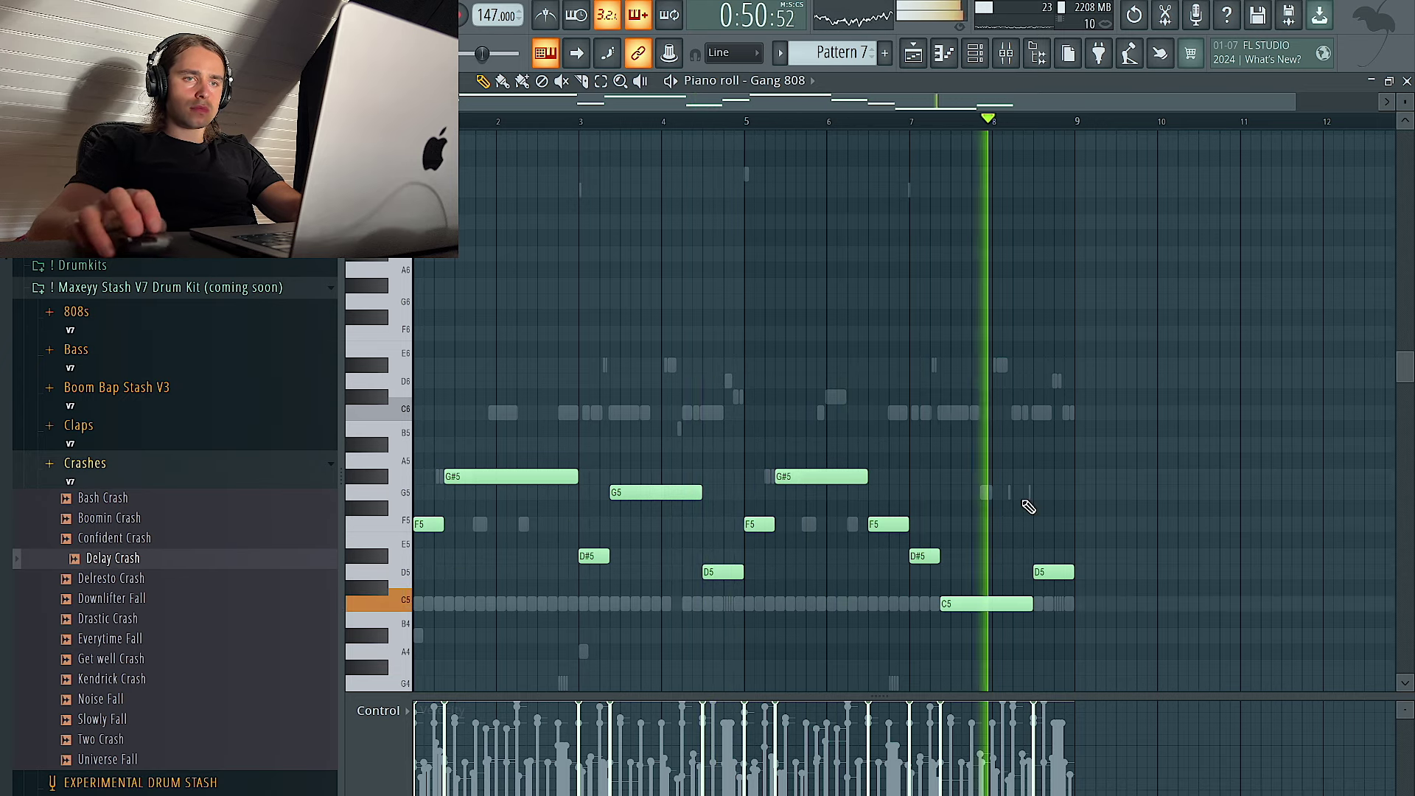
right_click(1052, 572)
drag(1032, 604, 1074, 604)
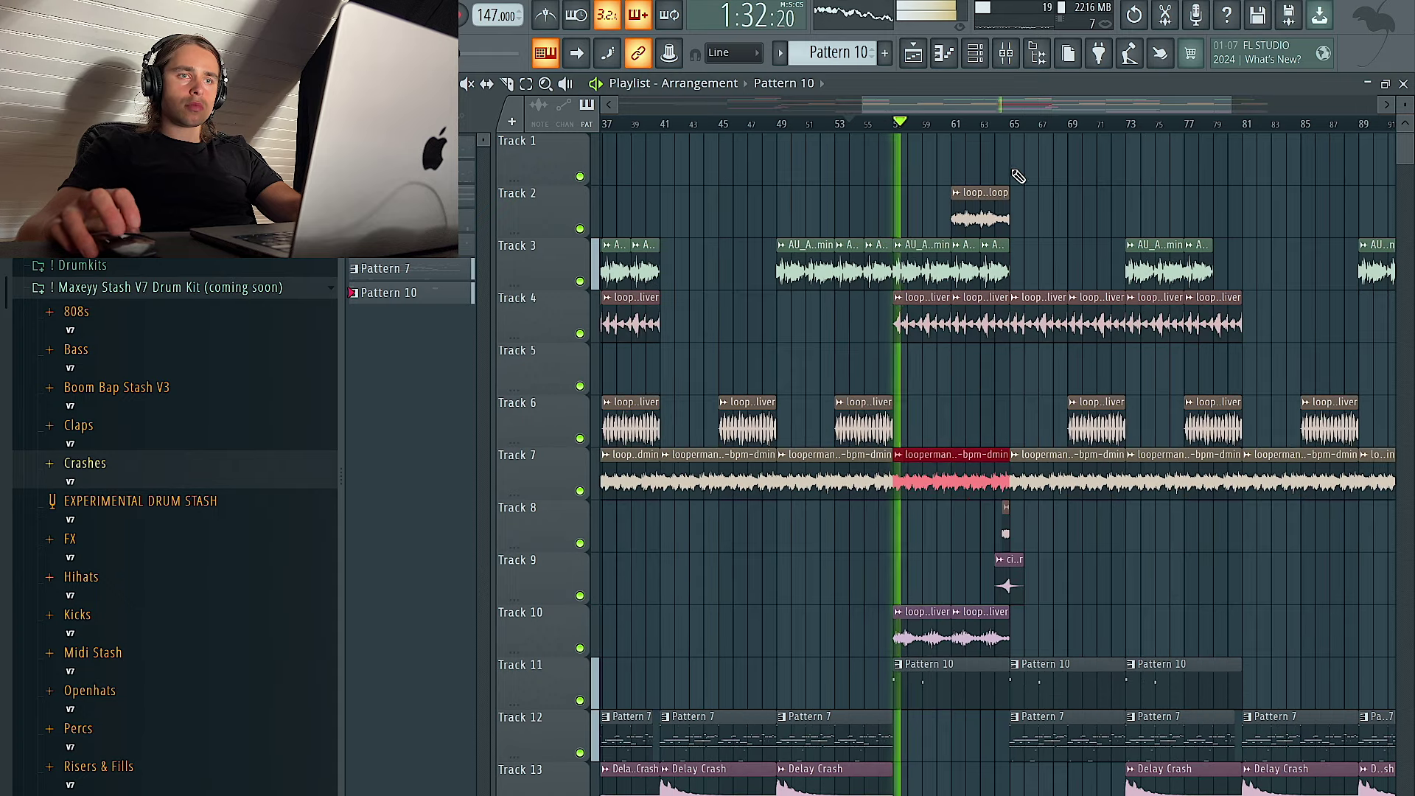
Delete the six - drum fill clip just before bar 65 on Track 8
scroll(1018, 177, up, 3)
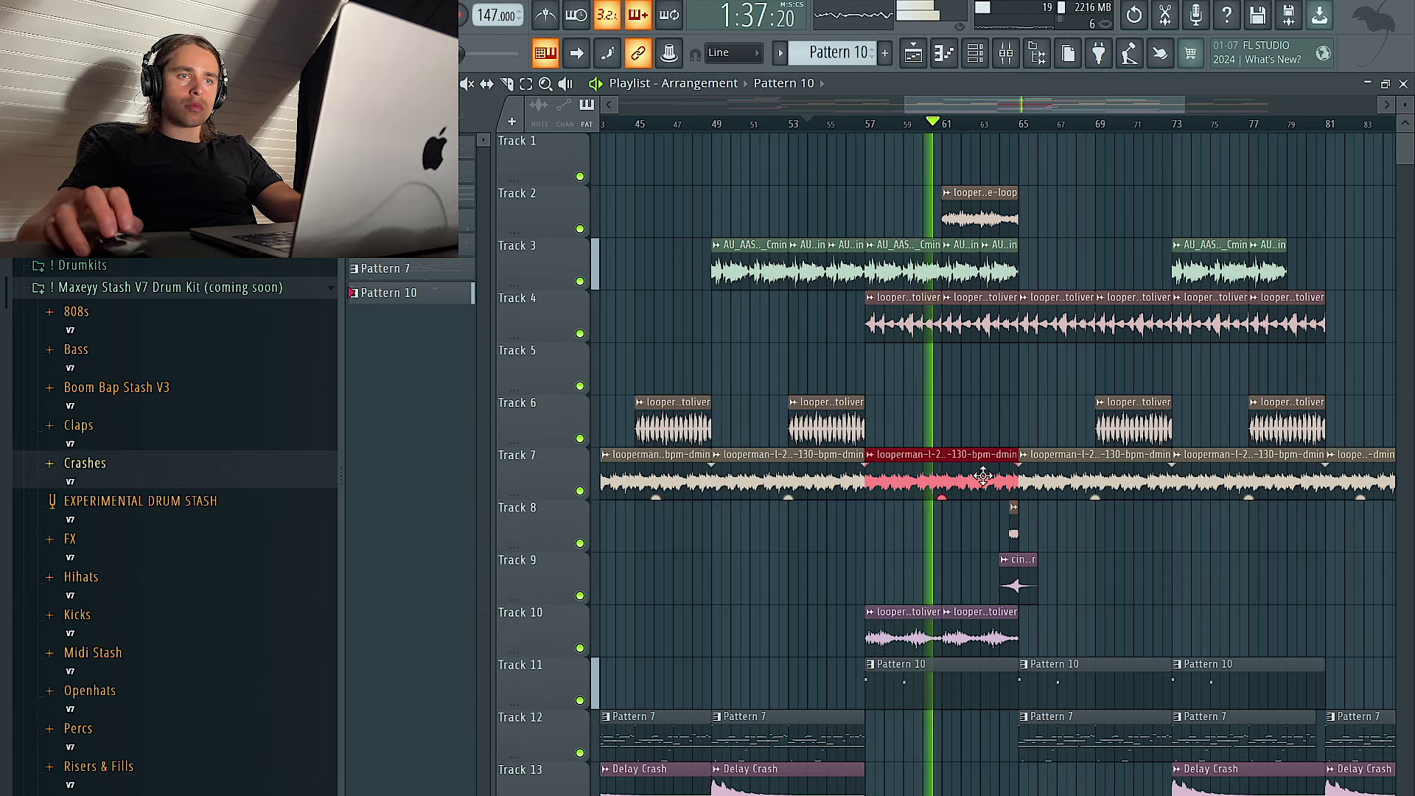
scroll(1014, 439, up, 4)
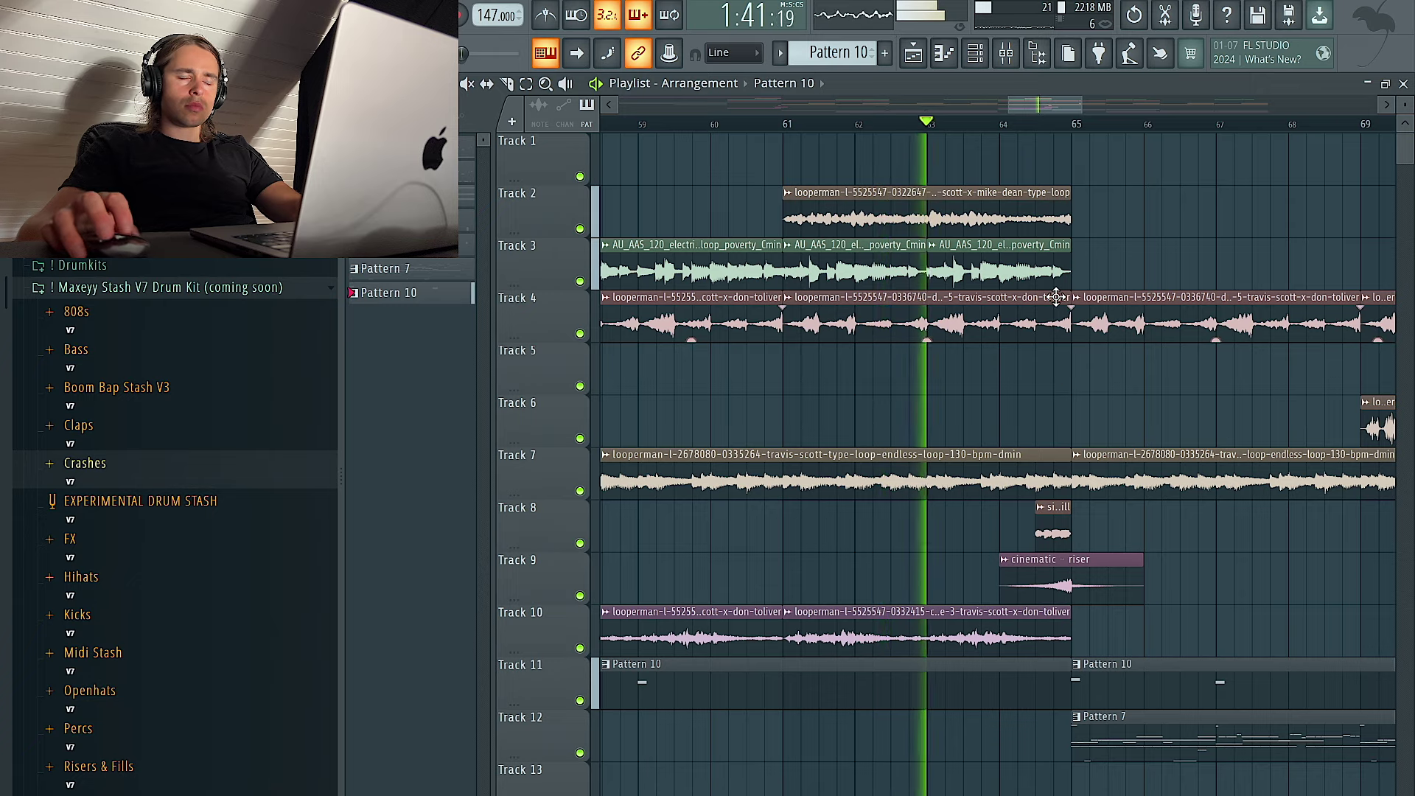
scroll(1056, 297, down, 3)
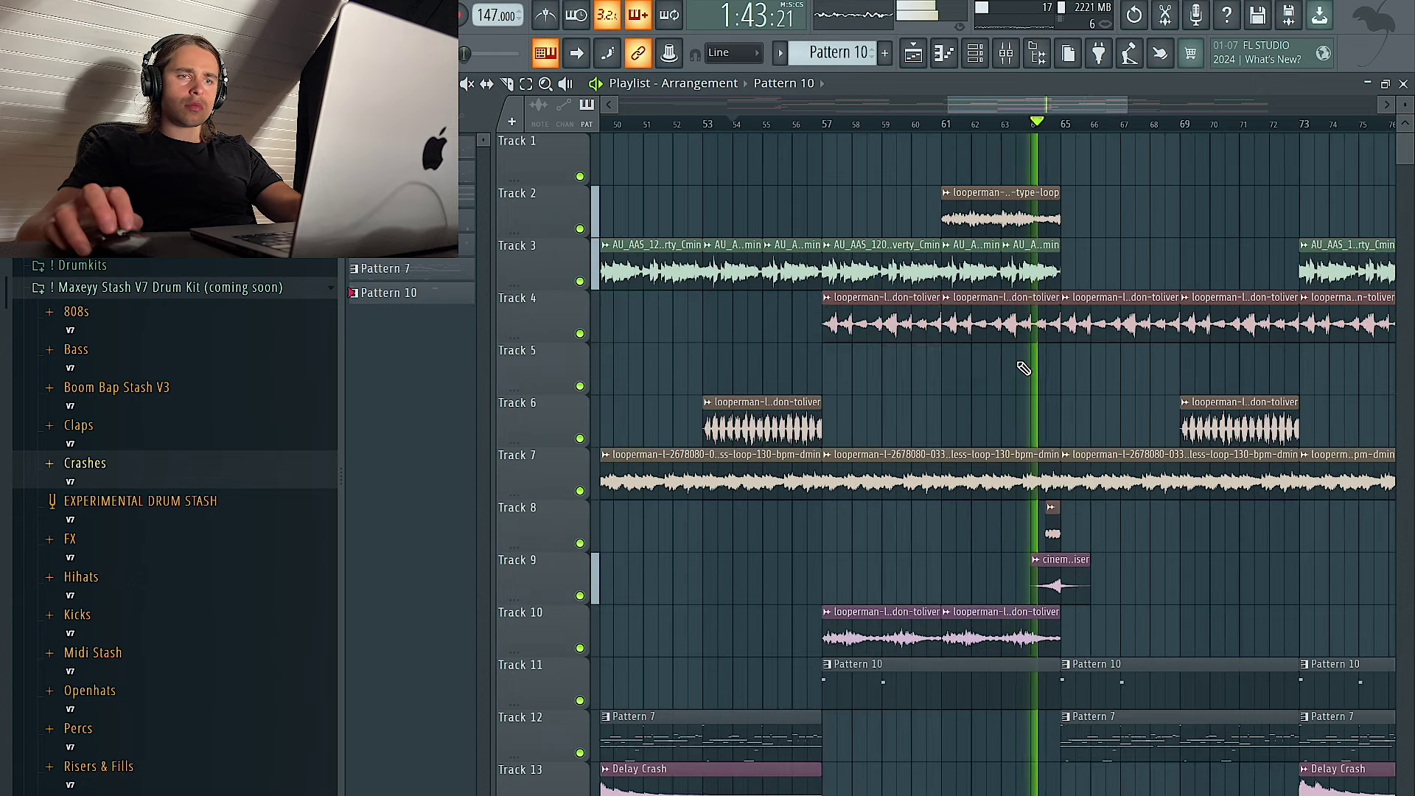
scroll(1027, 364, down, 1)
scroll(1053, 497, up, 3)
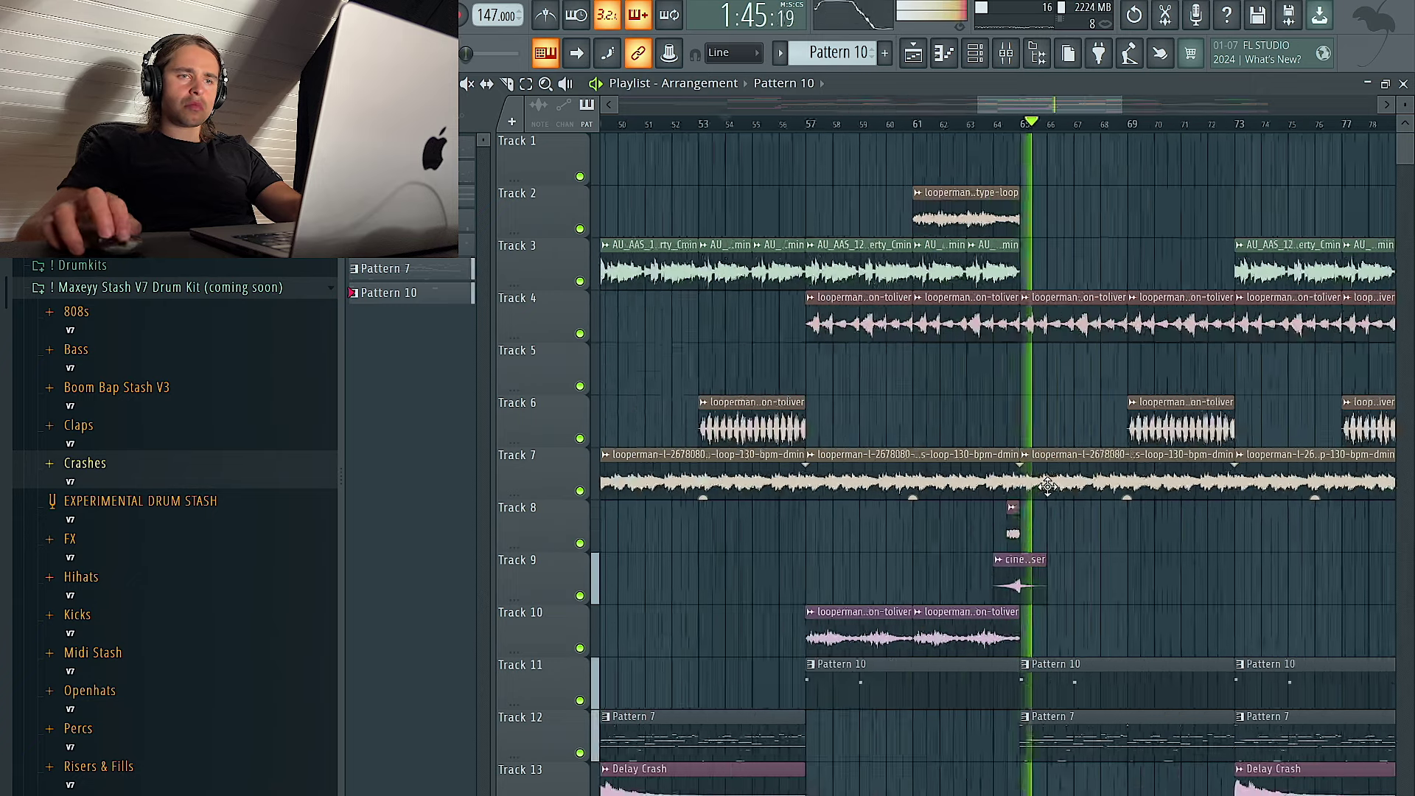
click(997, 542)
scroll(963, 538, down, 6)
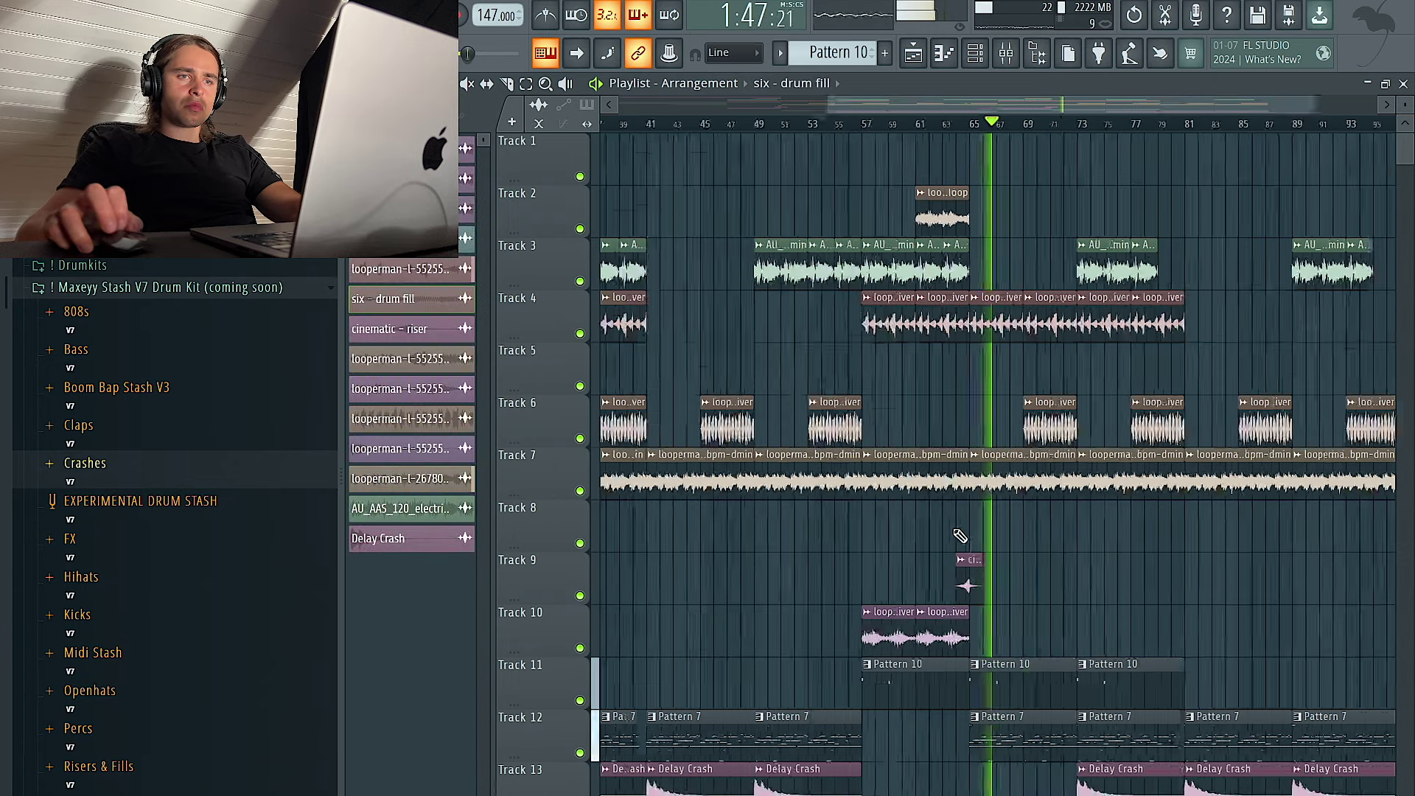
Play the arrangement from the beginning and check the channels used by Pattern 1
key(space)
key(space)
scroll(636, 325, up, 1)
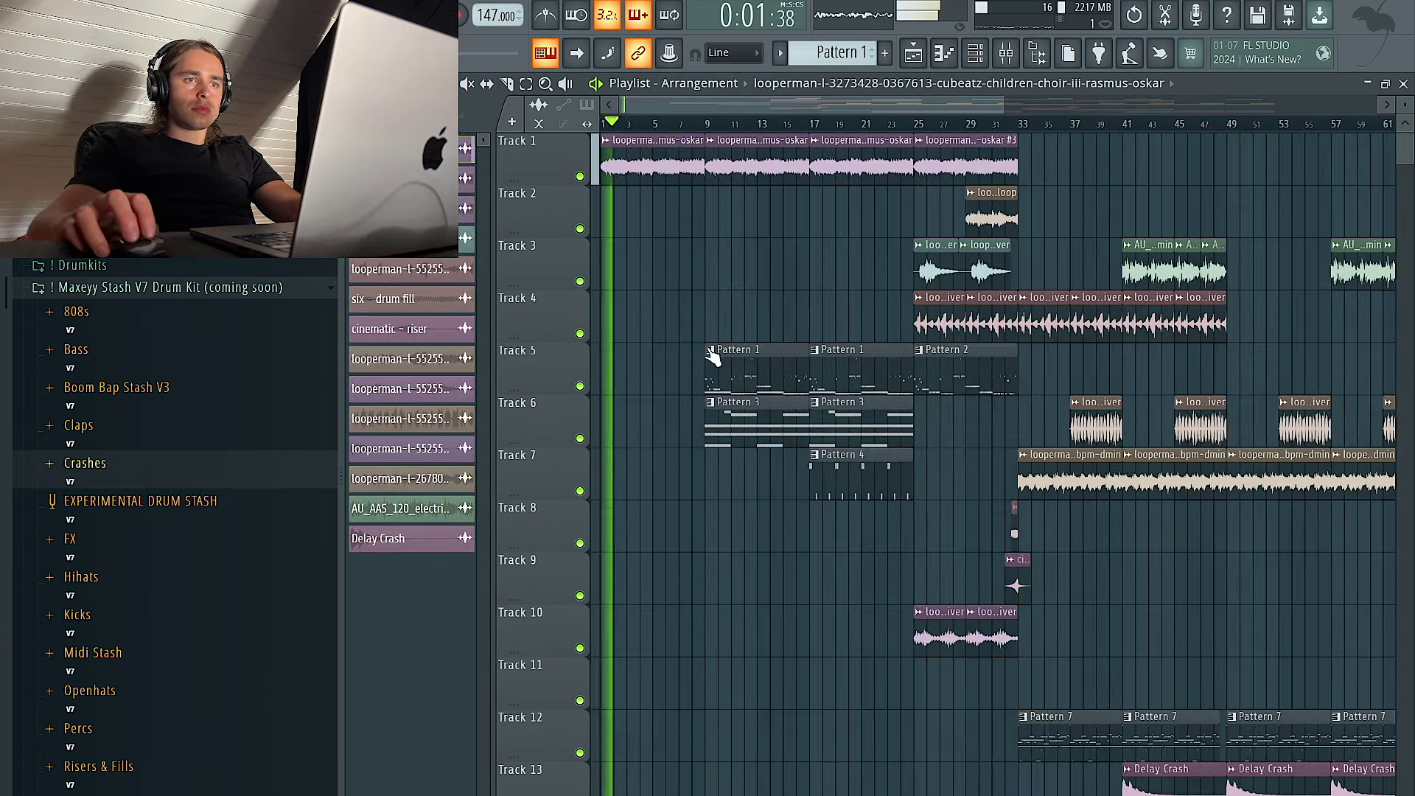
click(750, 384)
click(982, 55)
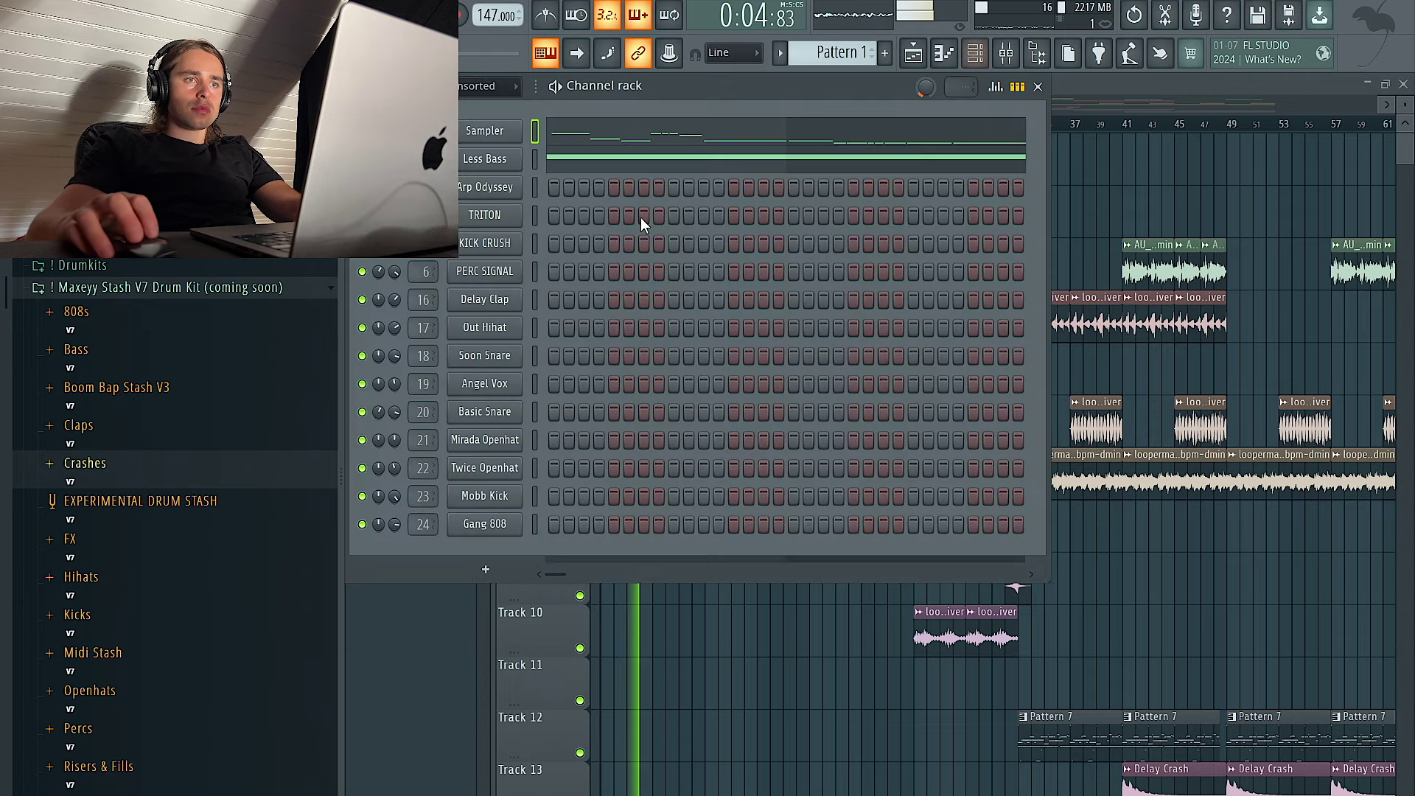
right_click(1127, 194)
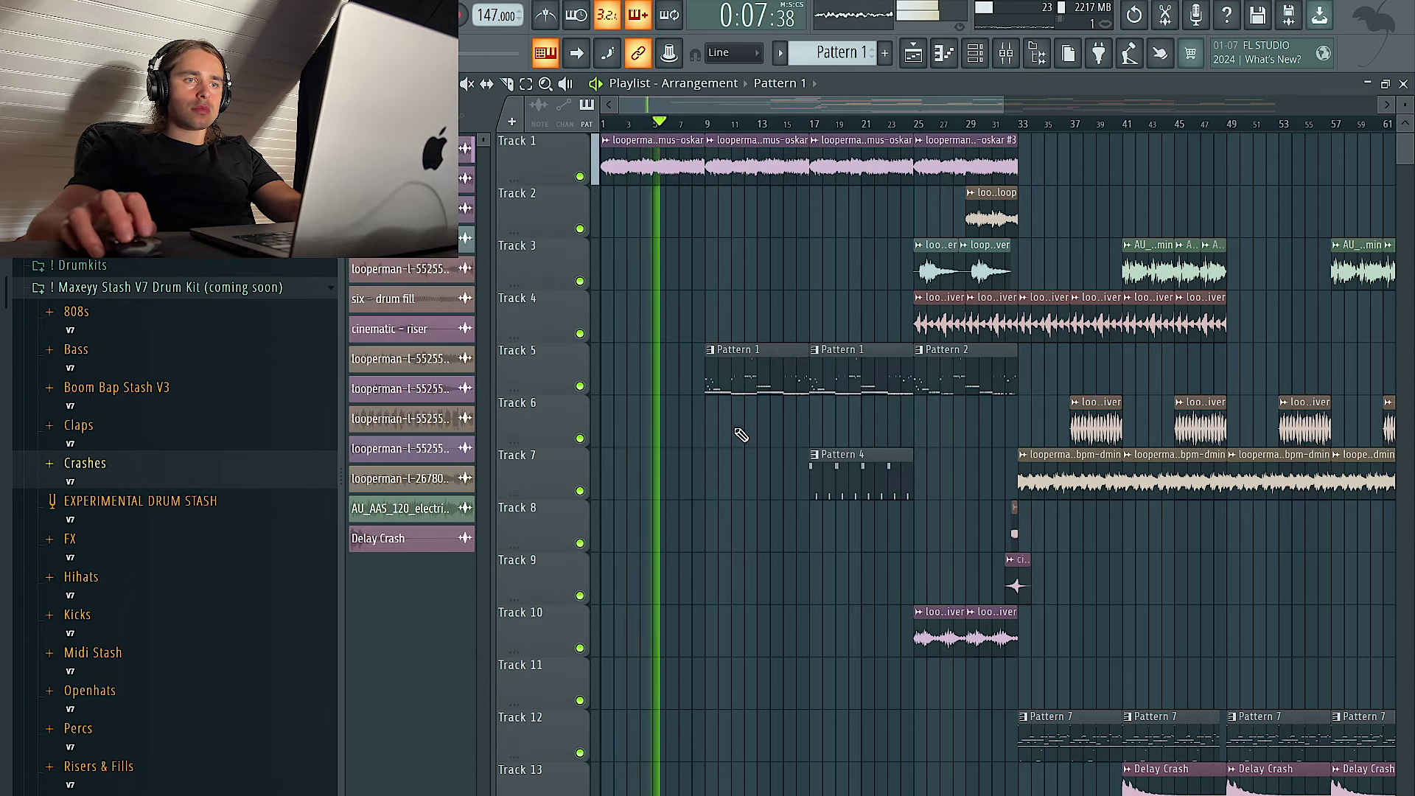
Restore the removed Pattern 3 clips on Track 6 and delete only the one starting at bar 9
key(ctrl+z)
click(740, 428)
right_click(783, 423)
click(872, 411)
click(976, 55)
right_click(776, 604)
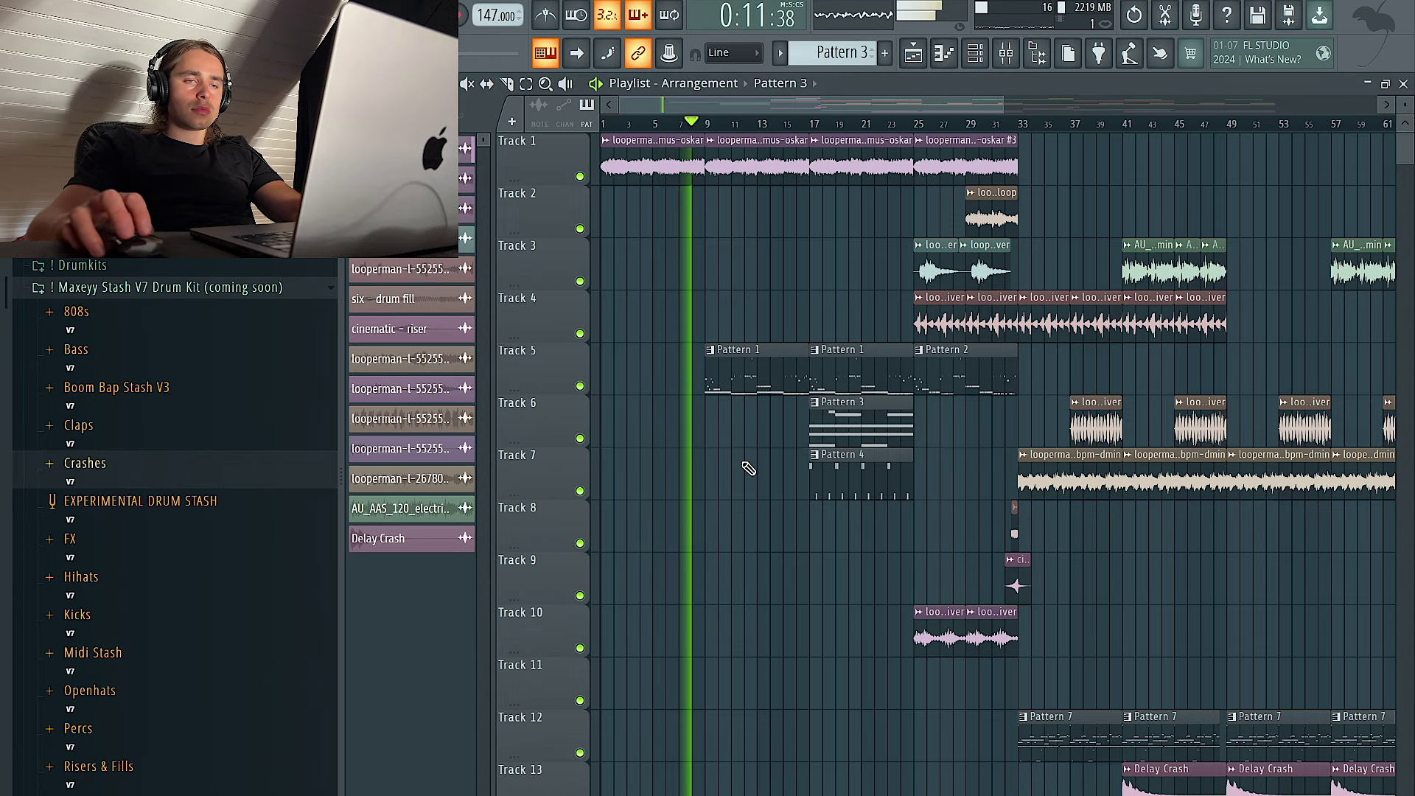
Duplicate the Pattern 3 clip on Track 6 to bar 25 and delete the original at bar 17
click(825, 477)
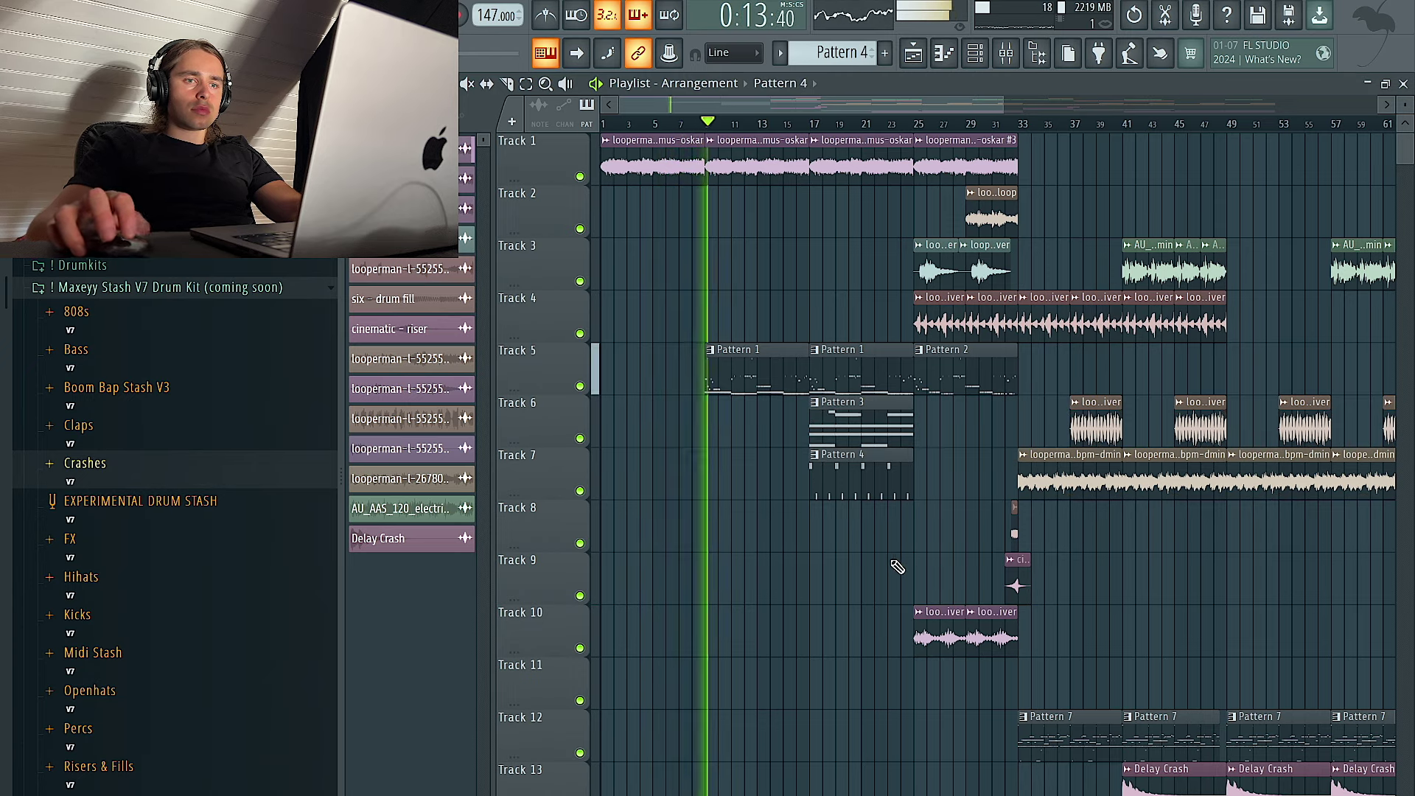
scroll(872, 564, down, 2)
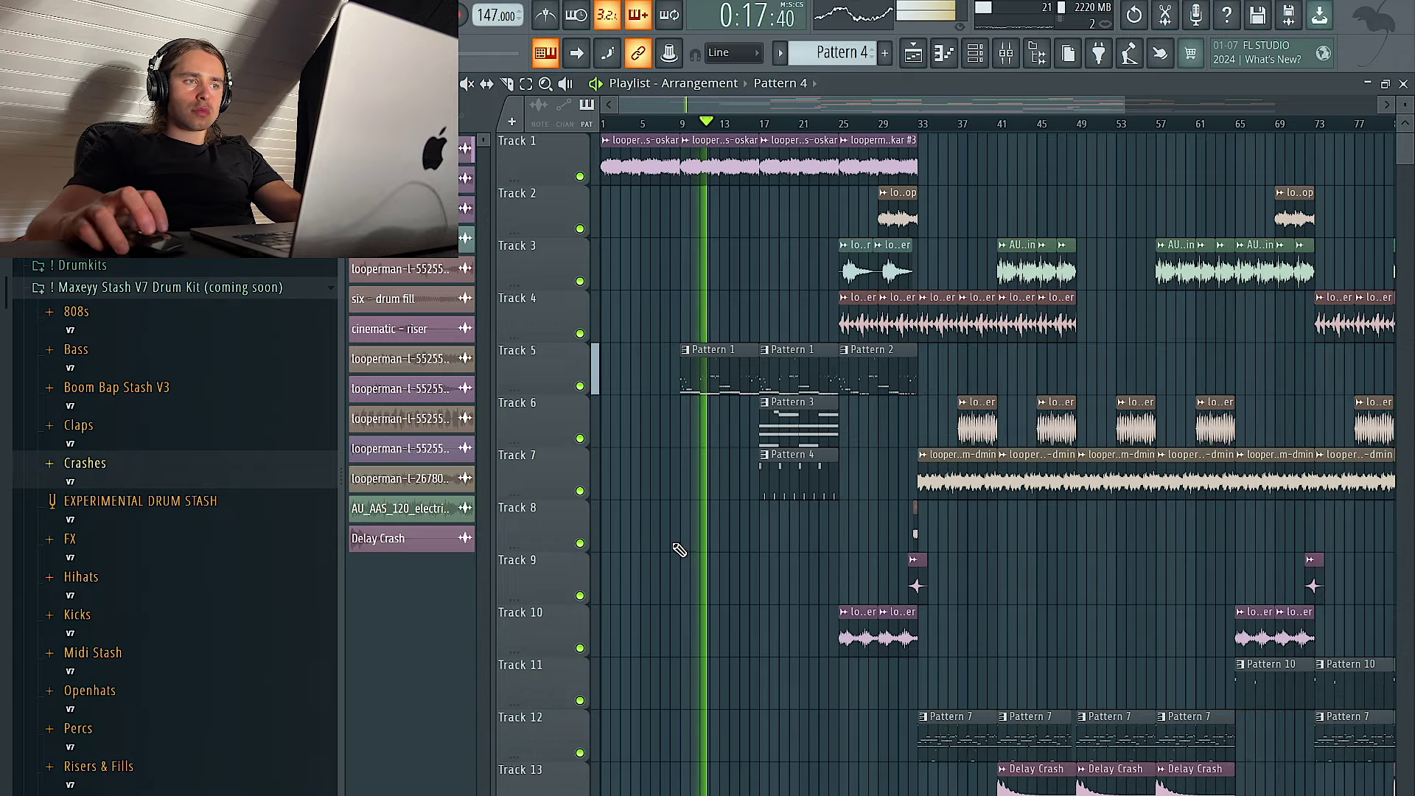
scroll(732, 532, up, 4)
ctrl+click(855, 428)
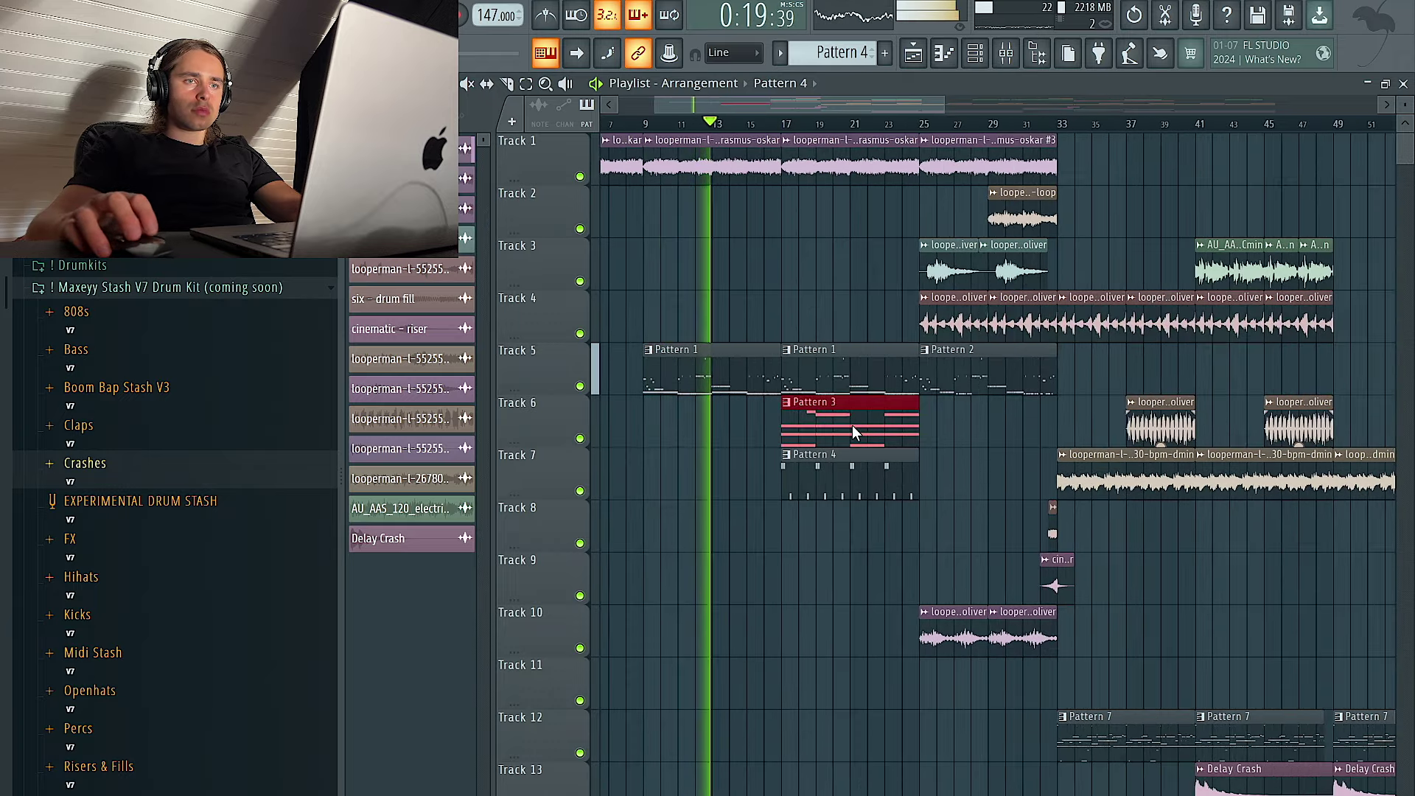
key(ctrl+b)
right_click(837, 427)
Copy the cinematic riser clip on Track 9 to bar 24, leading into the section at bar 25
scroll(836, 425, down, 1)
scroll(841, 431, down, 1)
drag(1040, 259, 926, 275)
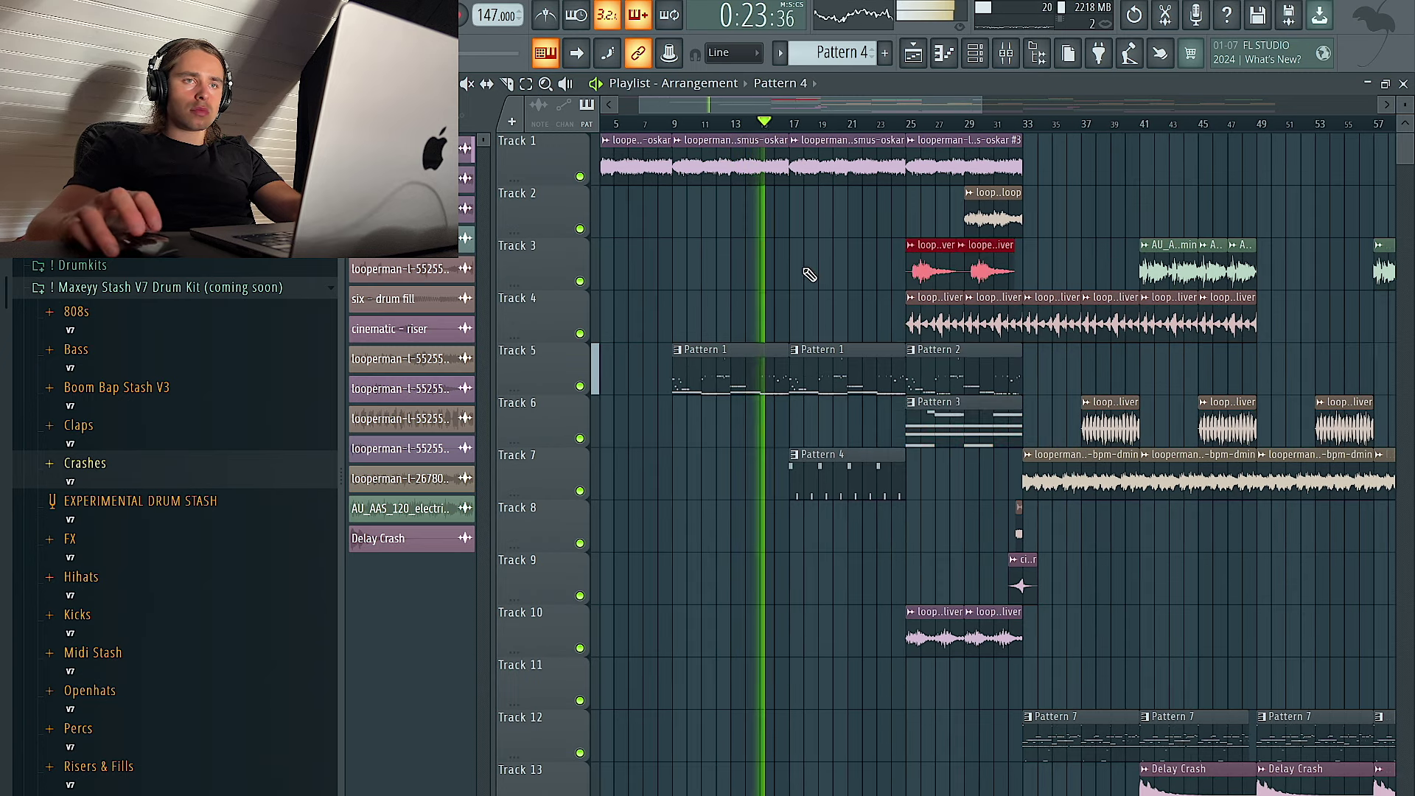
click(821, 263)
click(1023, 586)
click(901, 585)
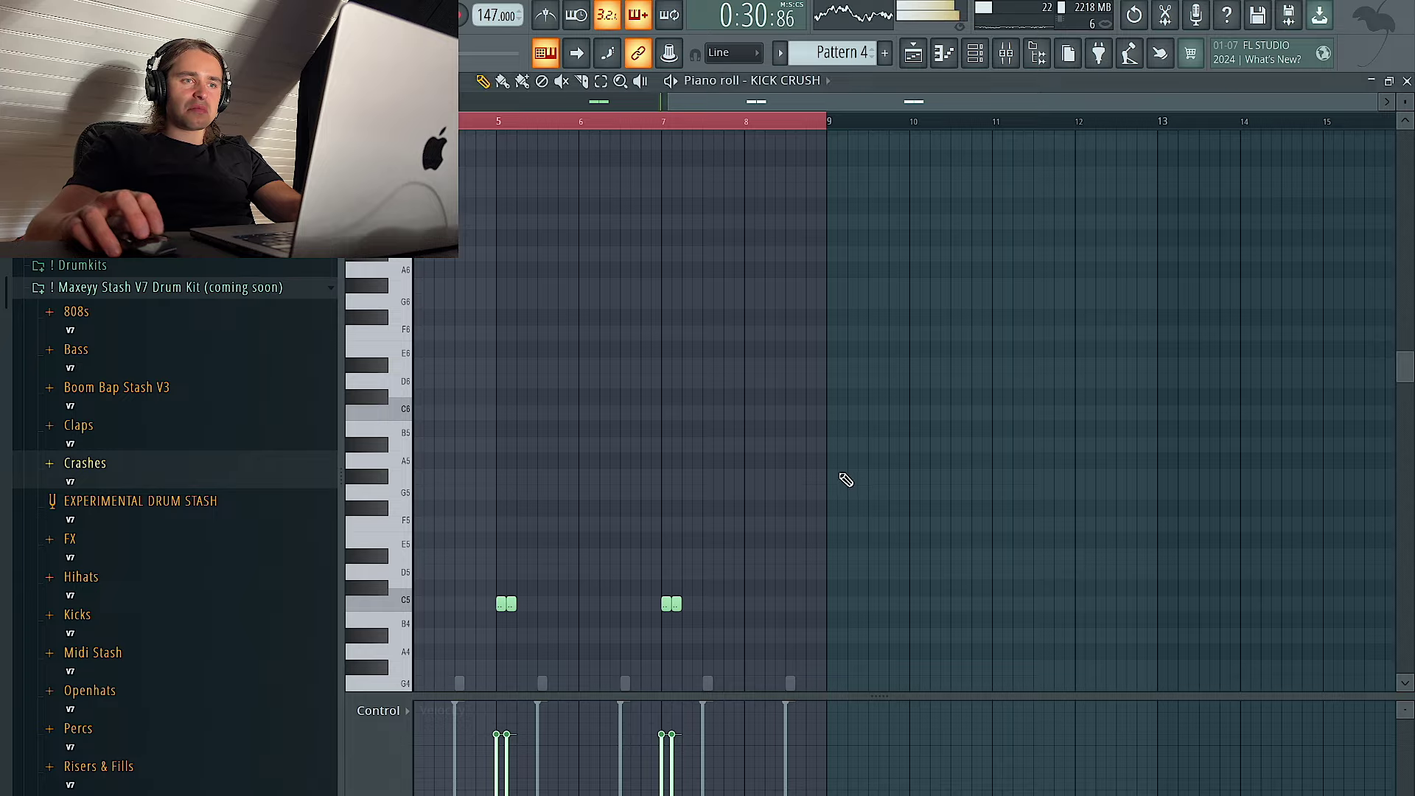
Examine the KICK CRUSH notes of Pattern 4 in the piano roll and return to the playlist
double_click(826, 475)
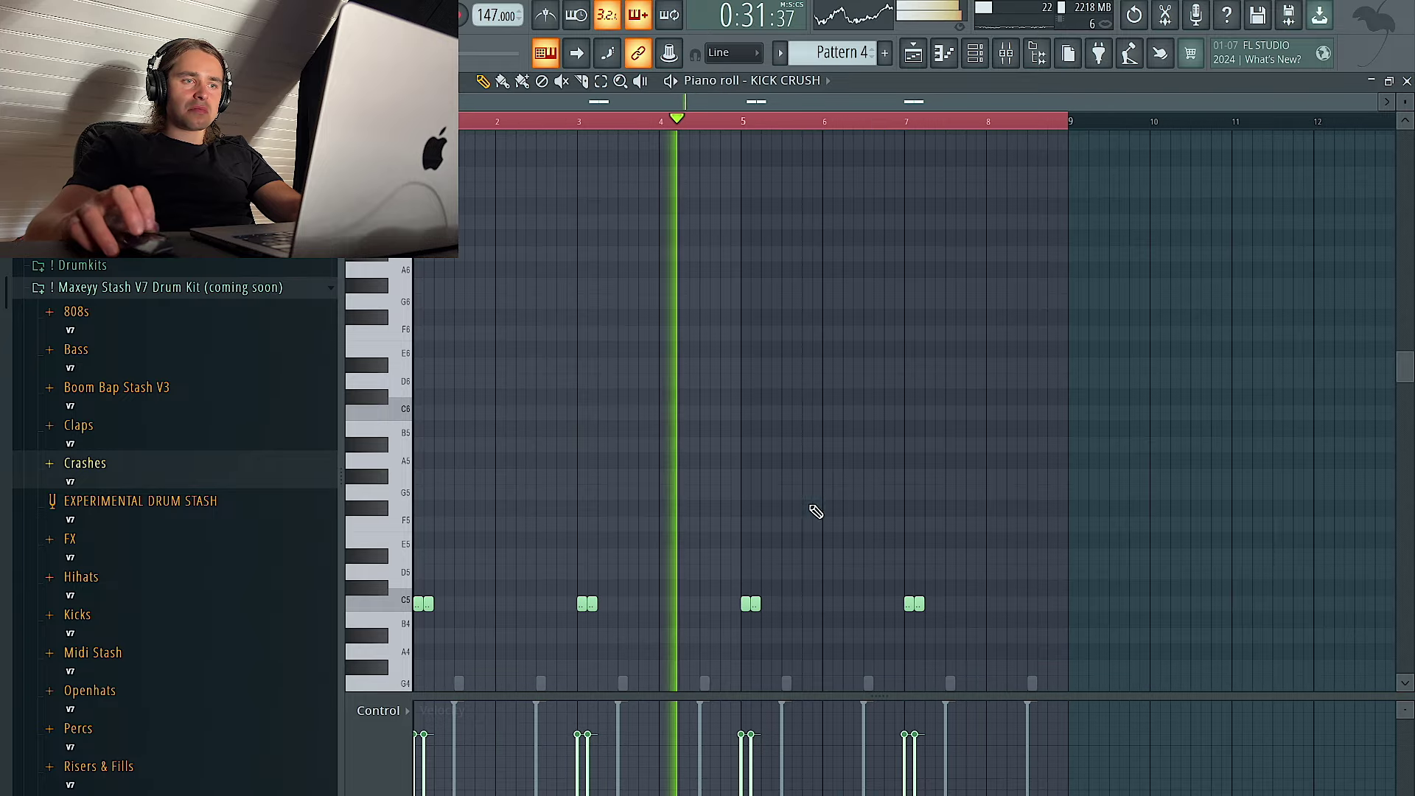
scroll(816, 511, down, 3)
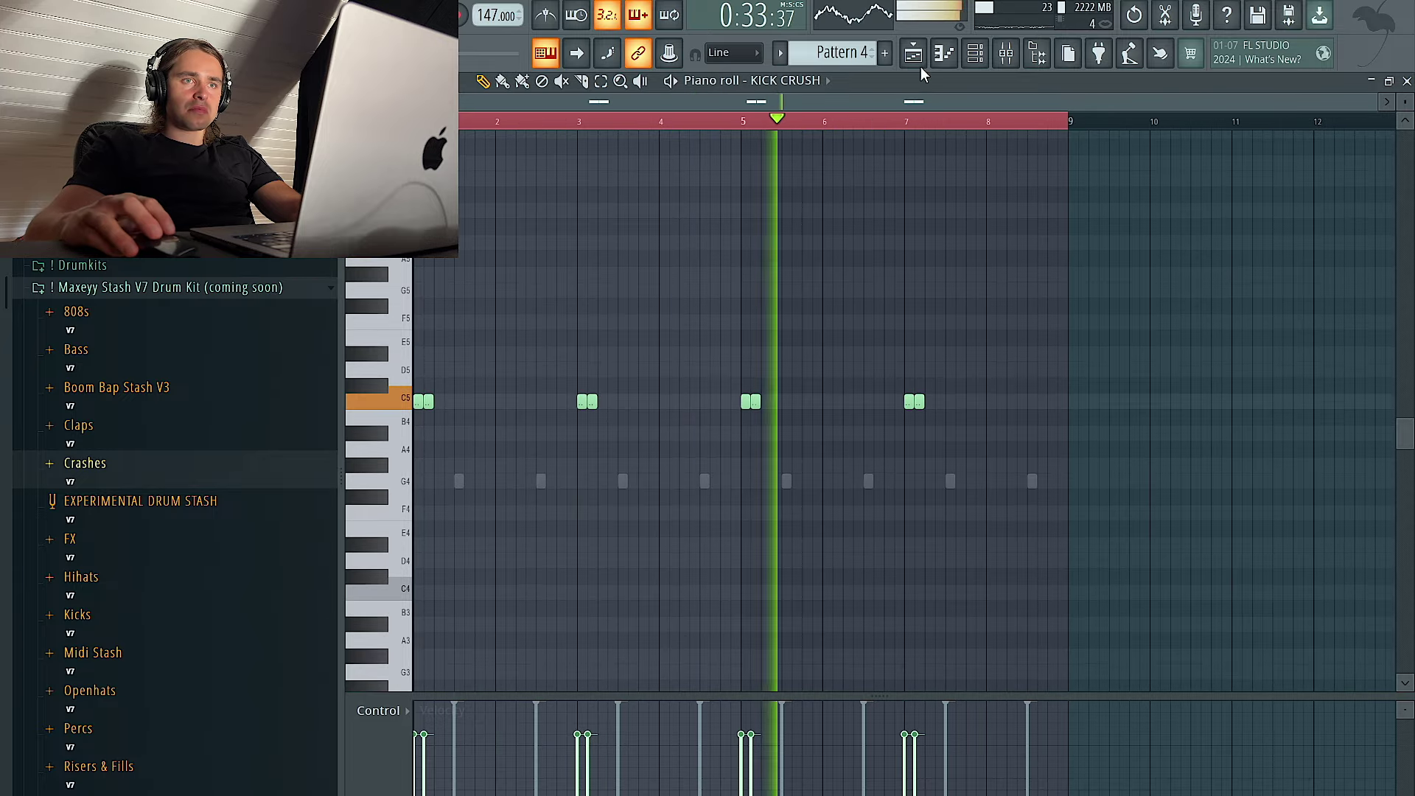
click(916, 62)
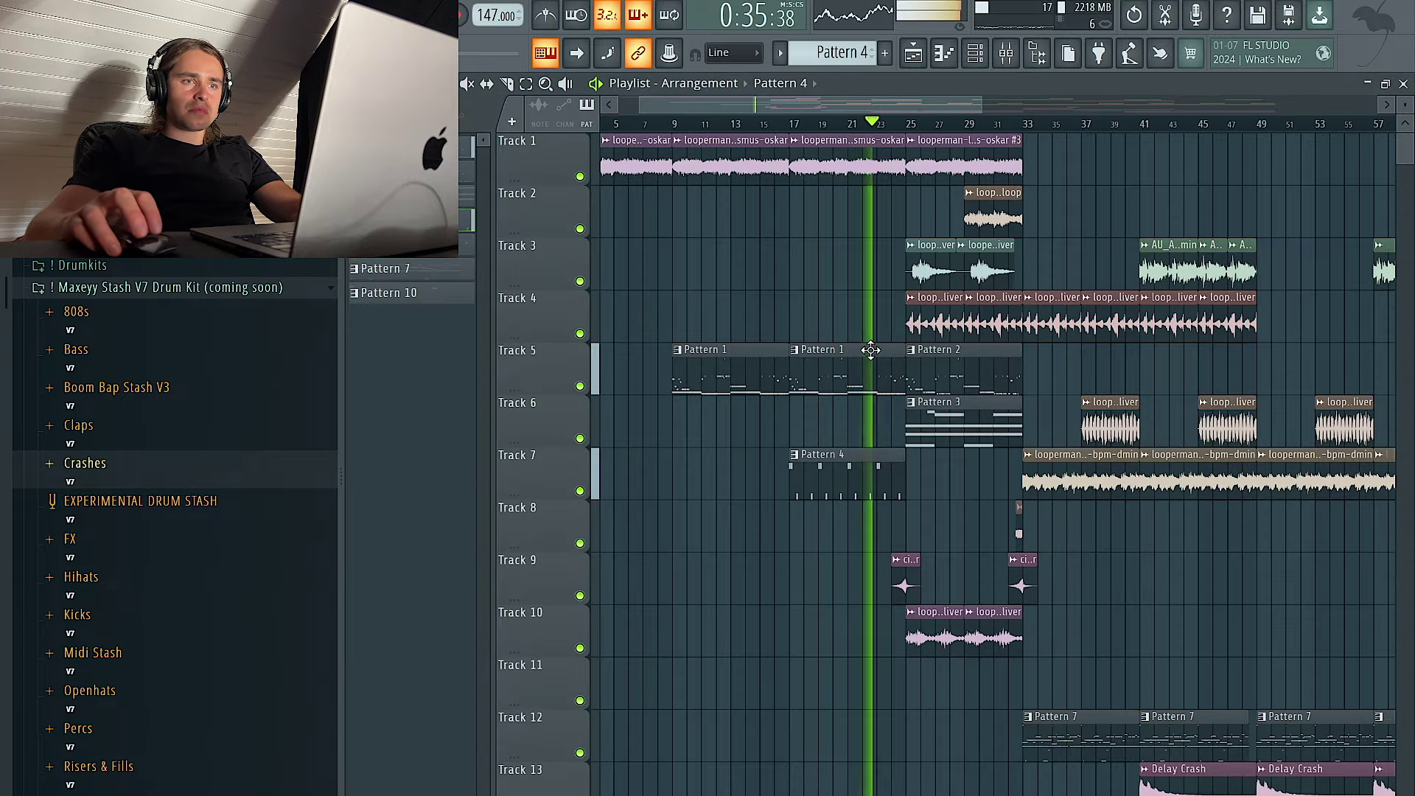
Slice the children's choir clip on Track 1 about half a bar before bar 25 and delete the cut-off end
scroll(885, 295, up, 5)
drag(888, 143, 859, 155)
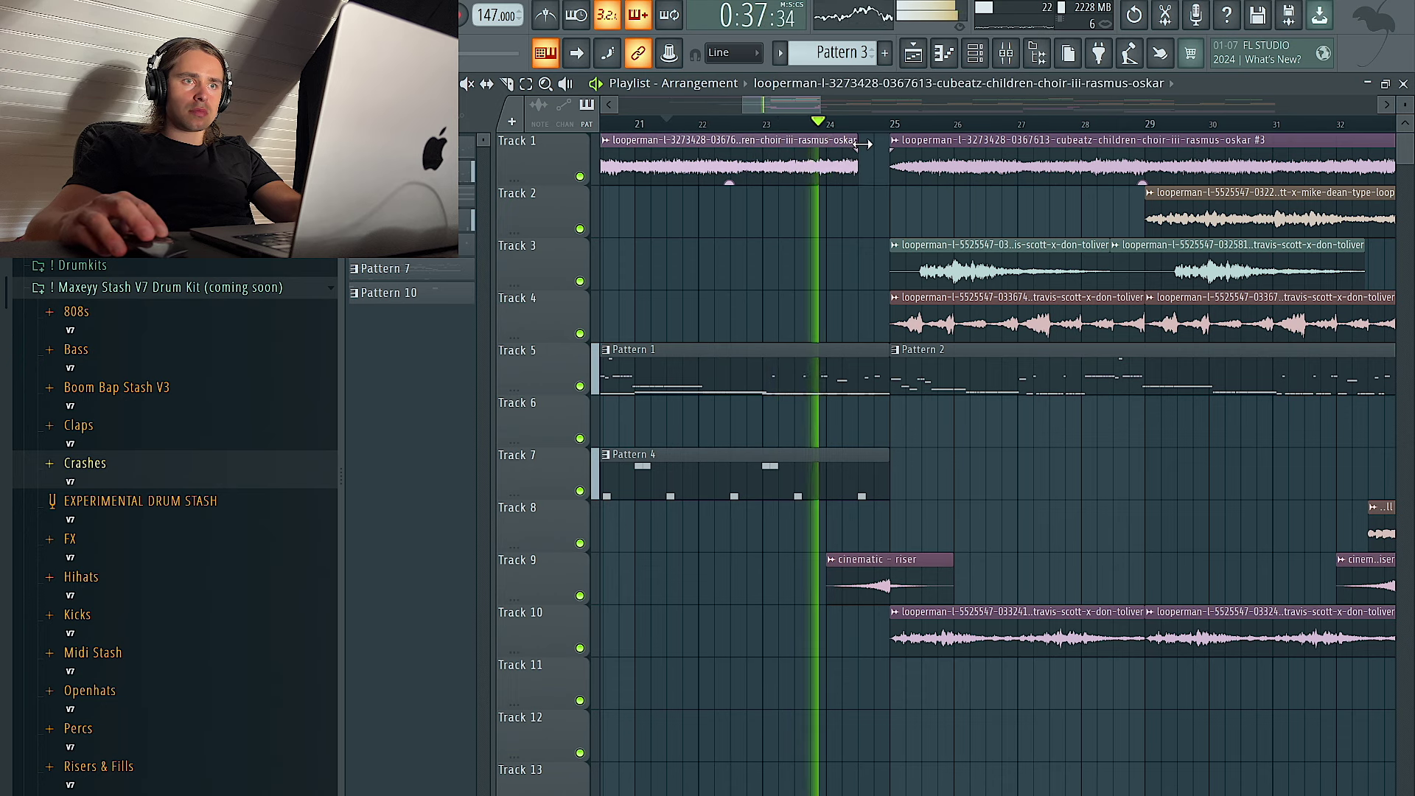
key(ctrl+z)
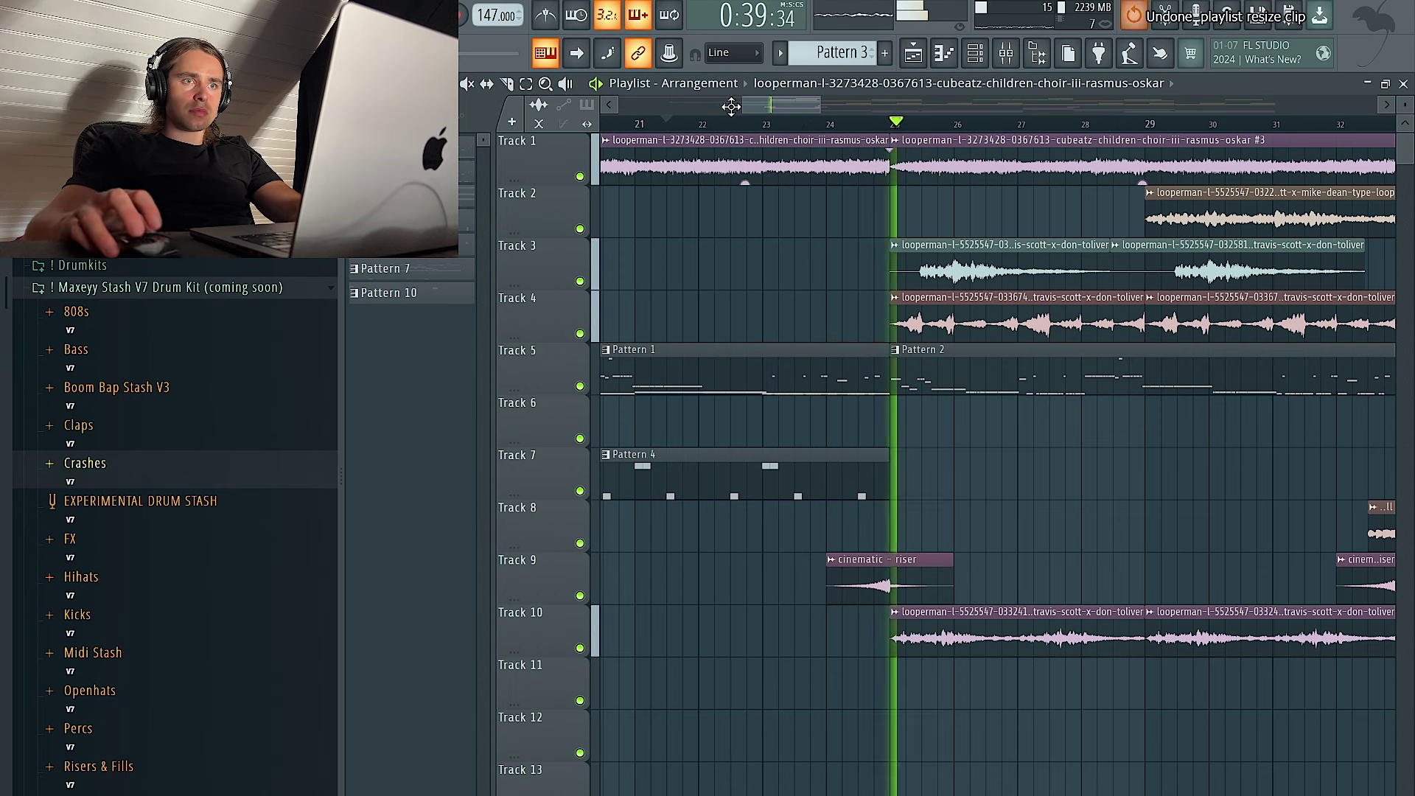
click(508, 84)
drag(865, 174, 866, 181)
ctrl+click(877, 173)
key(Delete)
click(409, 84)
Split Pattern 7 by channel into separate patterns
scroll(717, 233, down, 5)
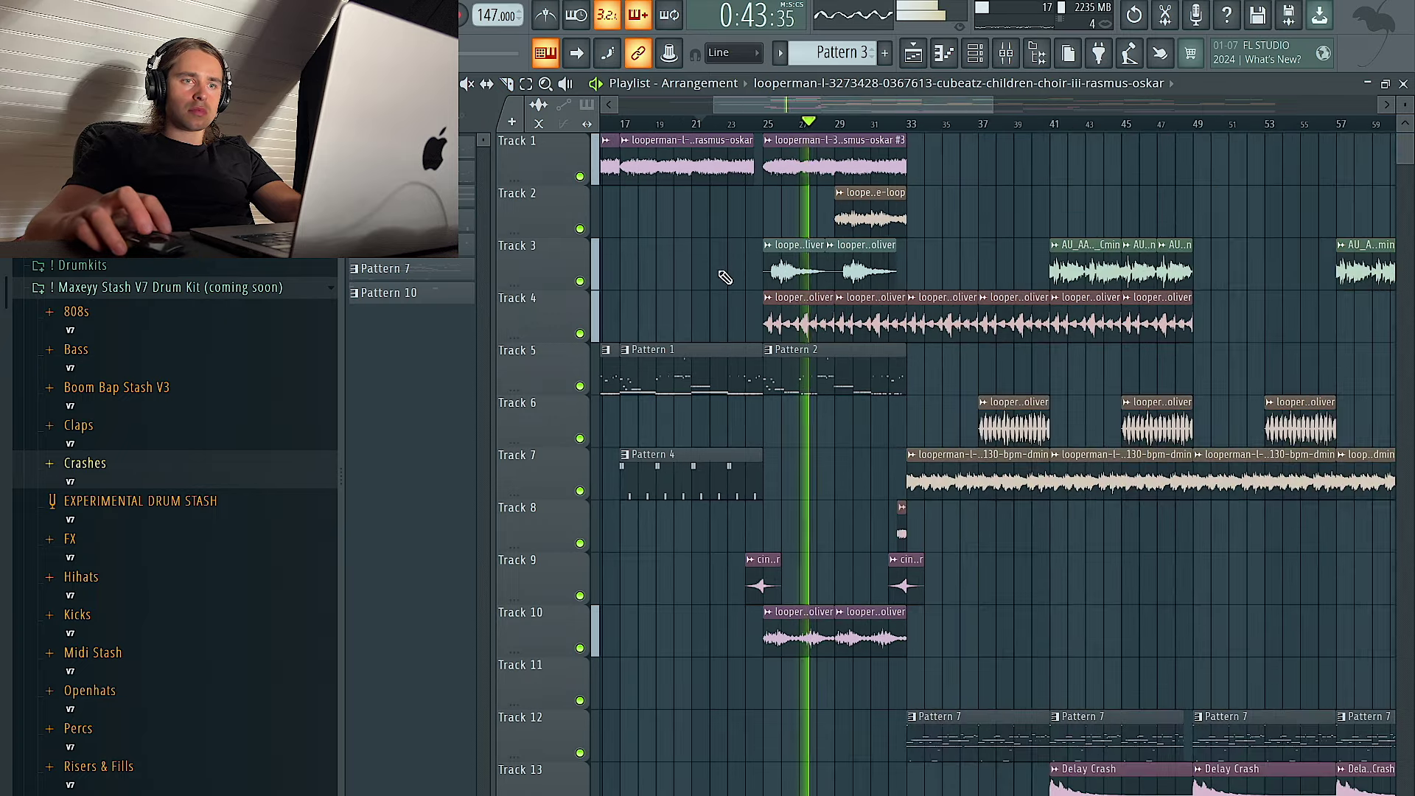
scroll(746, 295, down, 3)
scroll(771, 308, down, 3)
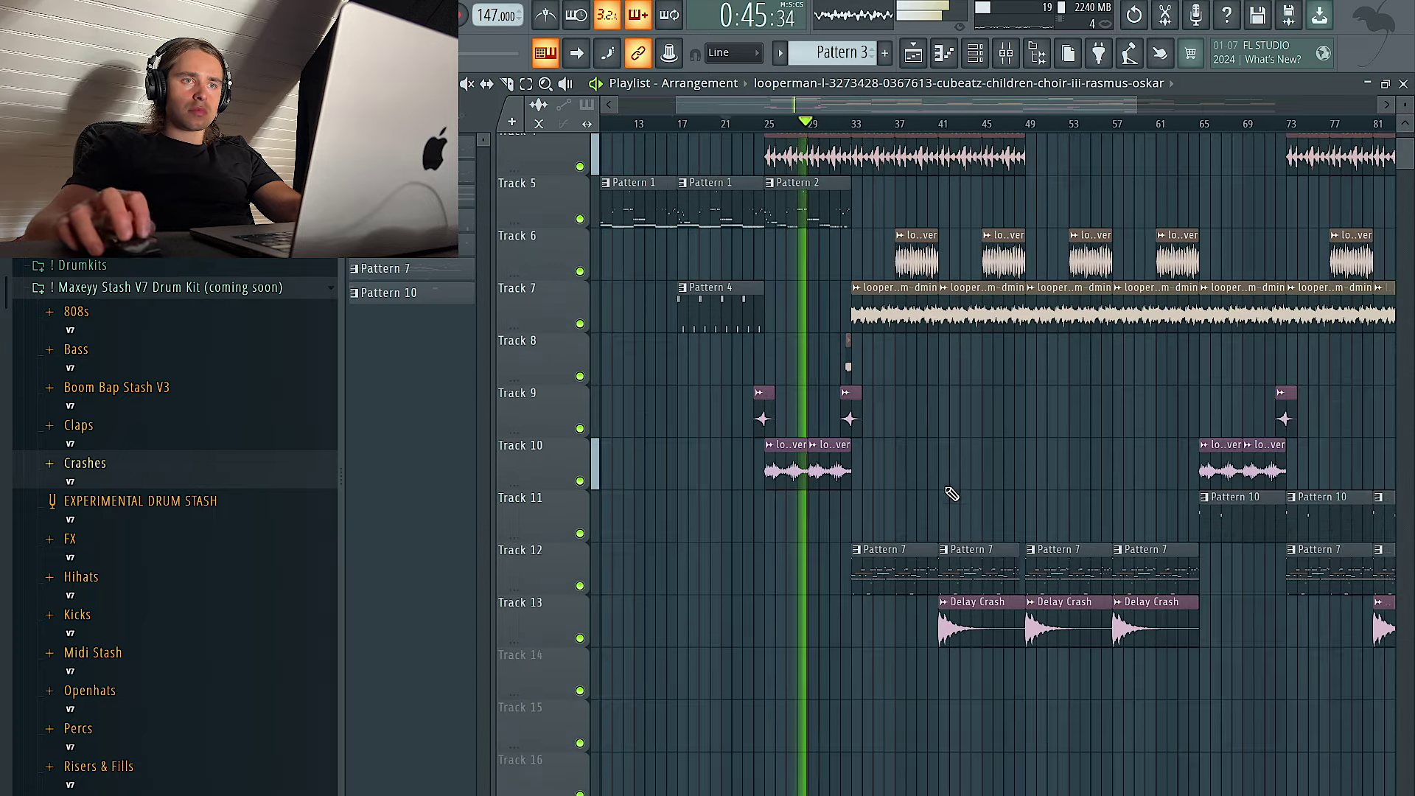
scroll(943, 482, up, 4)
scroll(541, 164, down, 5)
click(900, 393)
click(839, 57)
click(951, 352)
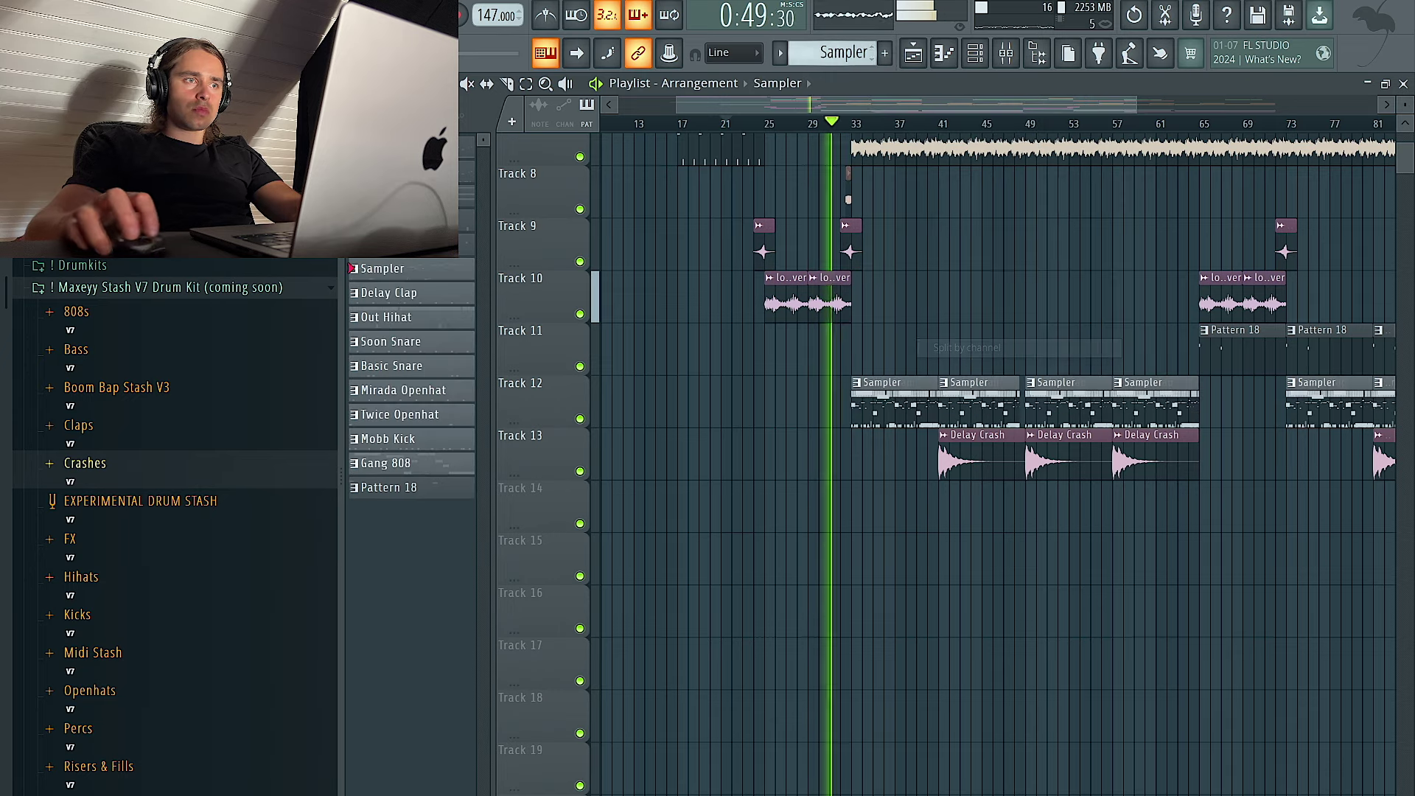
Place the split patterns Delay Clap to Gang 808 on Tracks 13 to 20 at bar 41 and delete the Sampler clips at bars 41 and 49
shift+click(410, 464)
drag(420, 322, 766, 504)
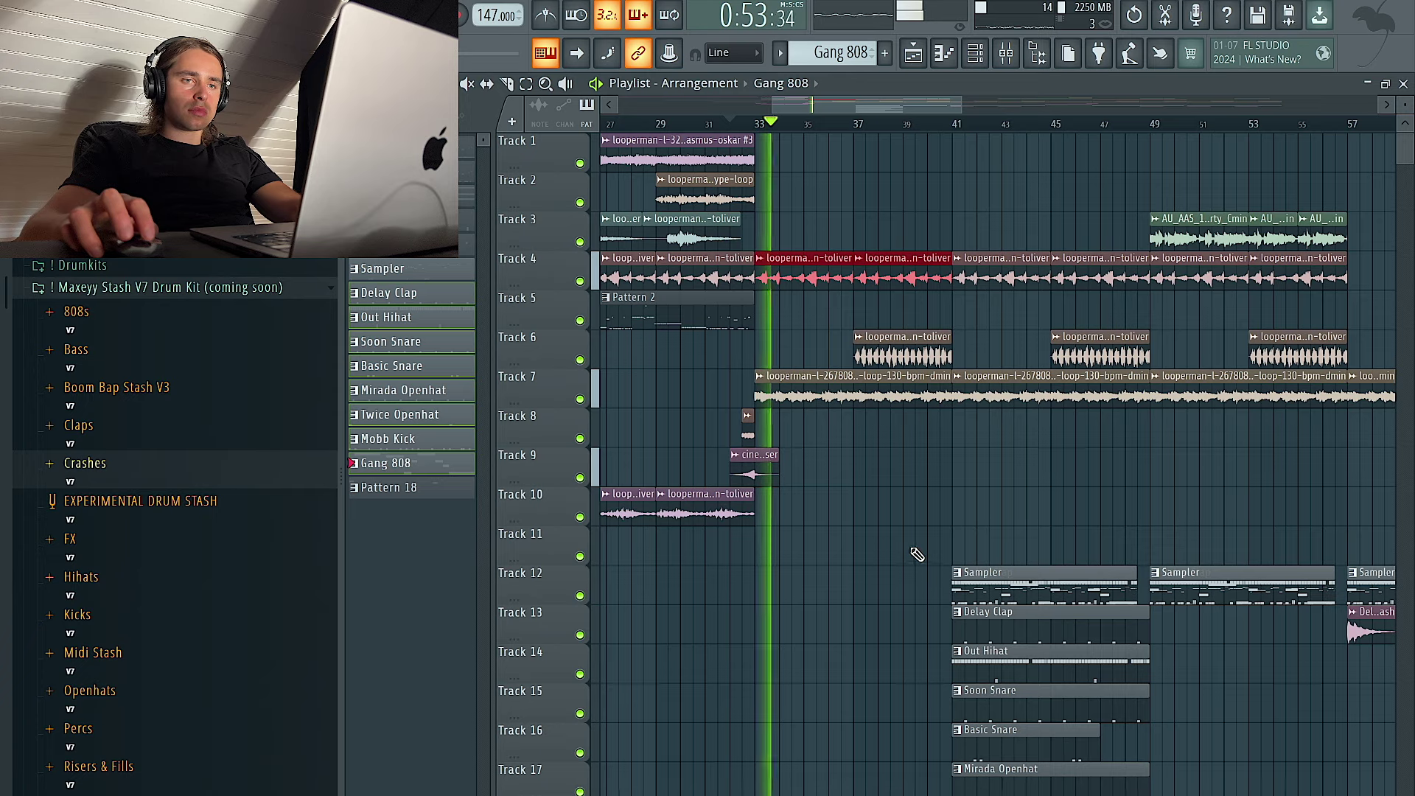
scroll(919, 554, down, 3)
right_click(1054, 458)
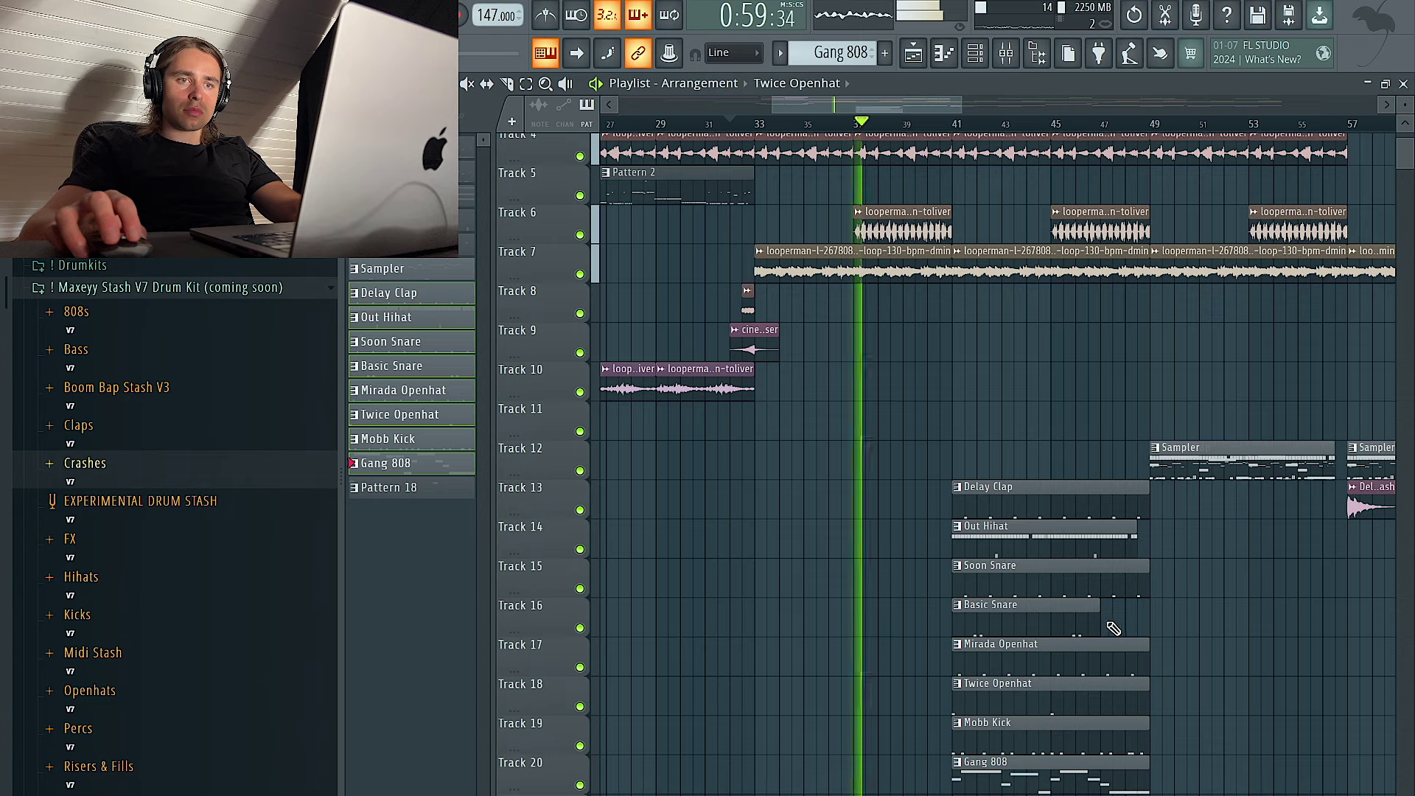
scroll(1135, 597, right, 3)
right_click(1075, 459)
Duplicate the split patterns on Tracks 13 to 20 to bar 49 and delete Mobb Kick and Basic Snare from the set at bar 41
drag(1058, 383, 905, 753)
key(ctrl+b)
right_click(903, 737)
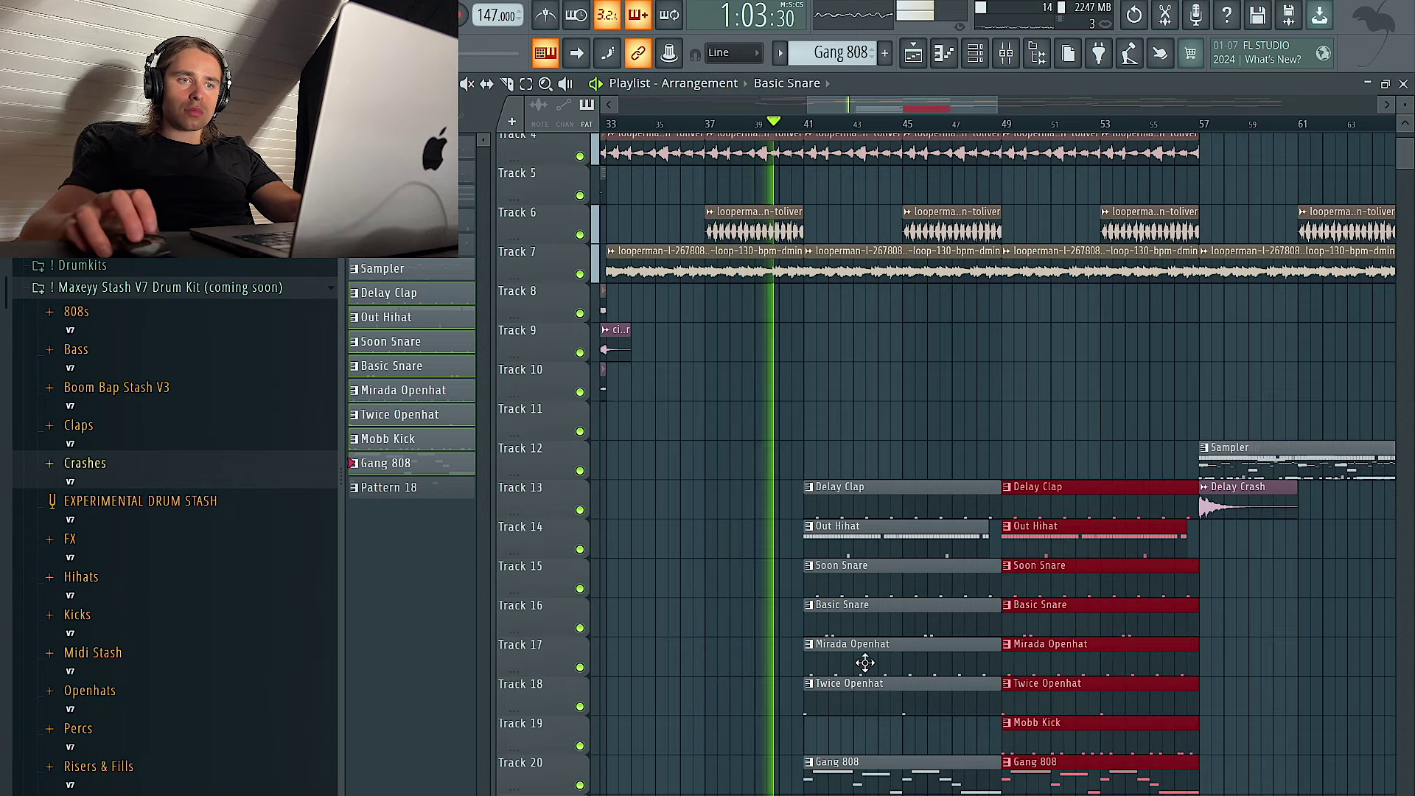
right_click(867, 623)
right_click(859, 648)
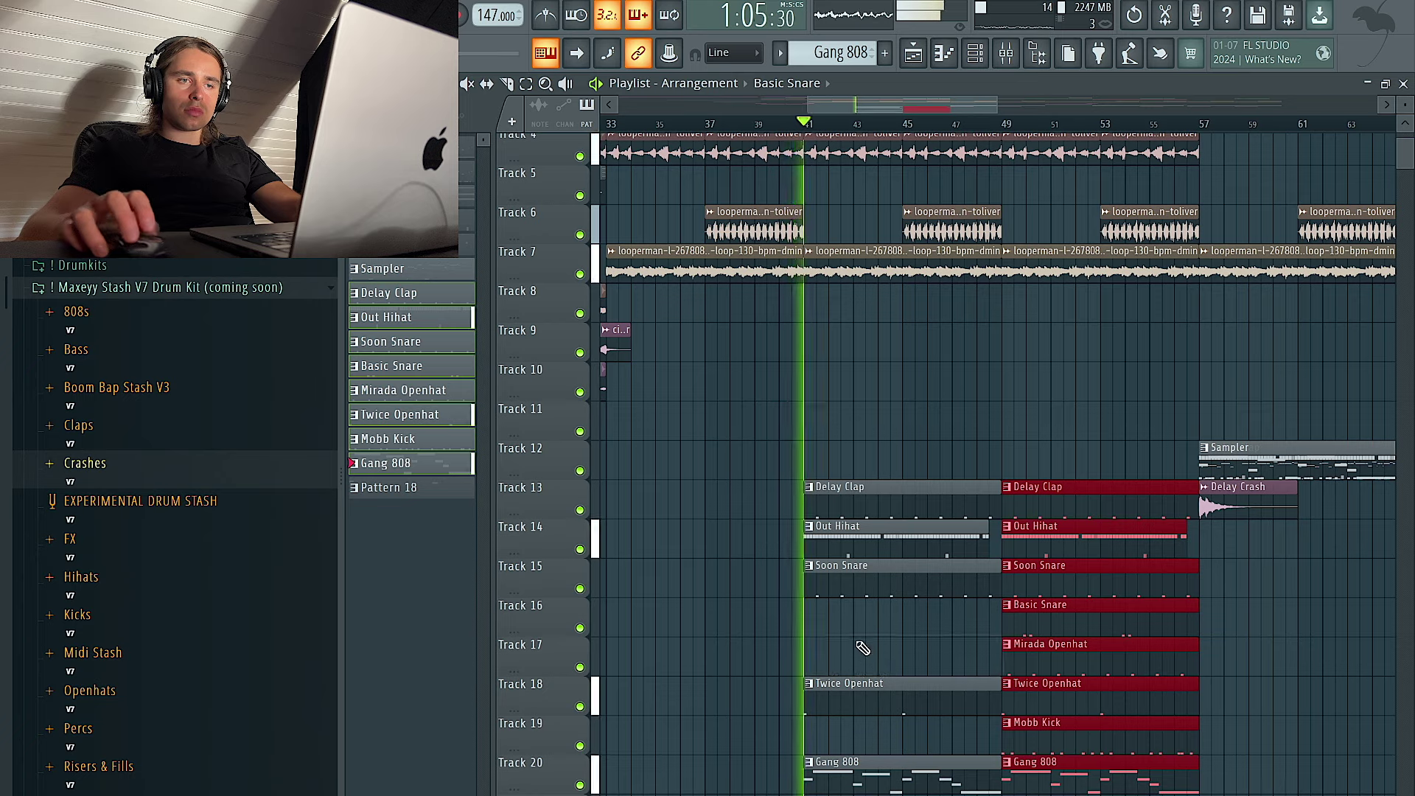
key(ctrl+z)
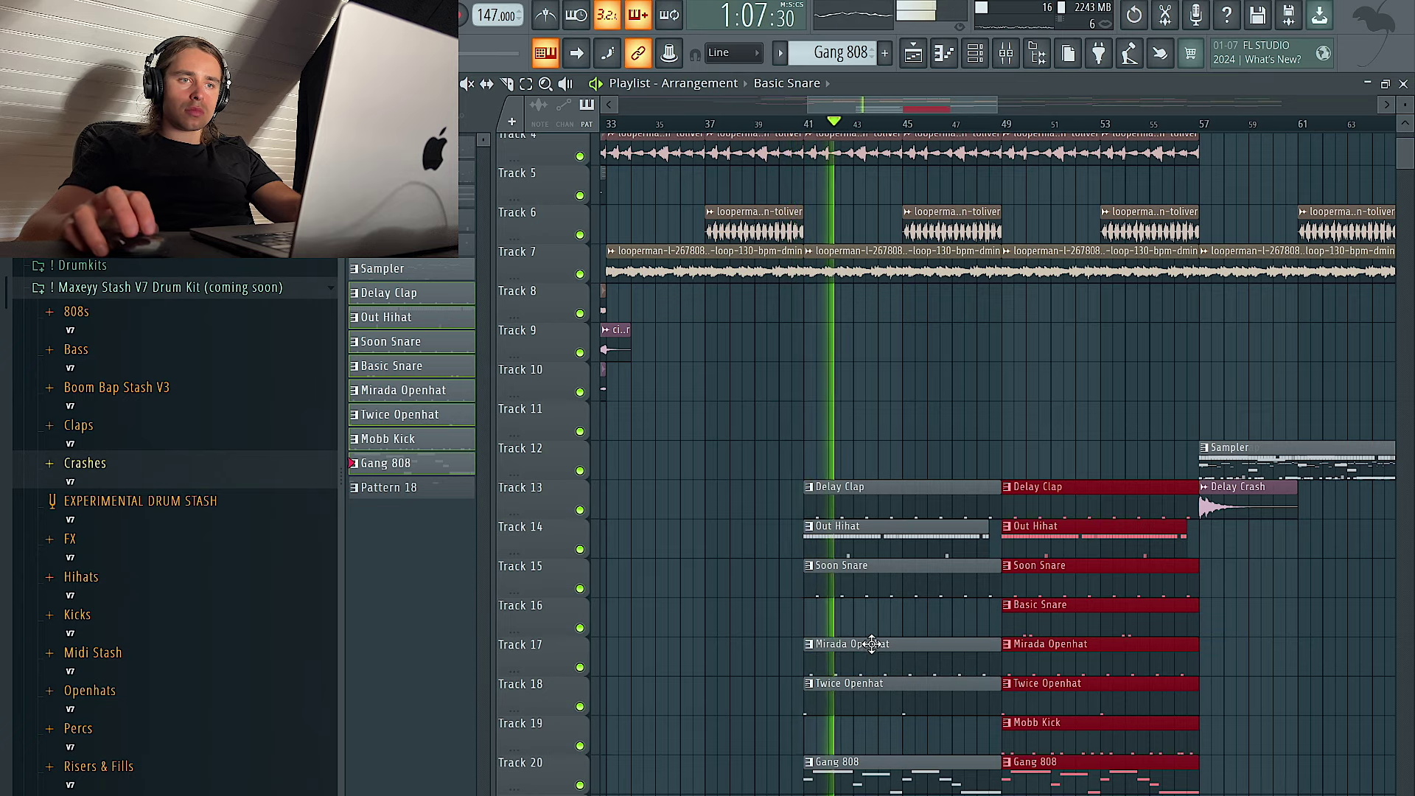
click(761, 630)
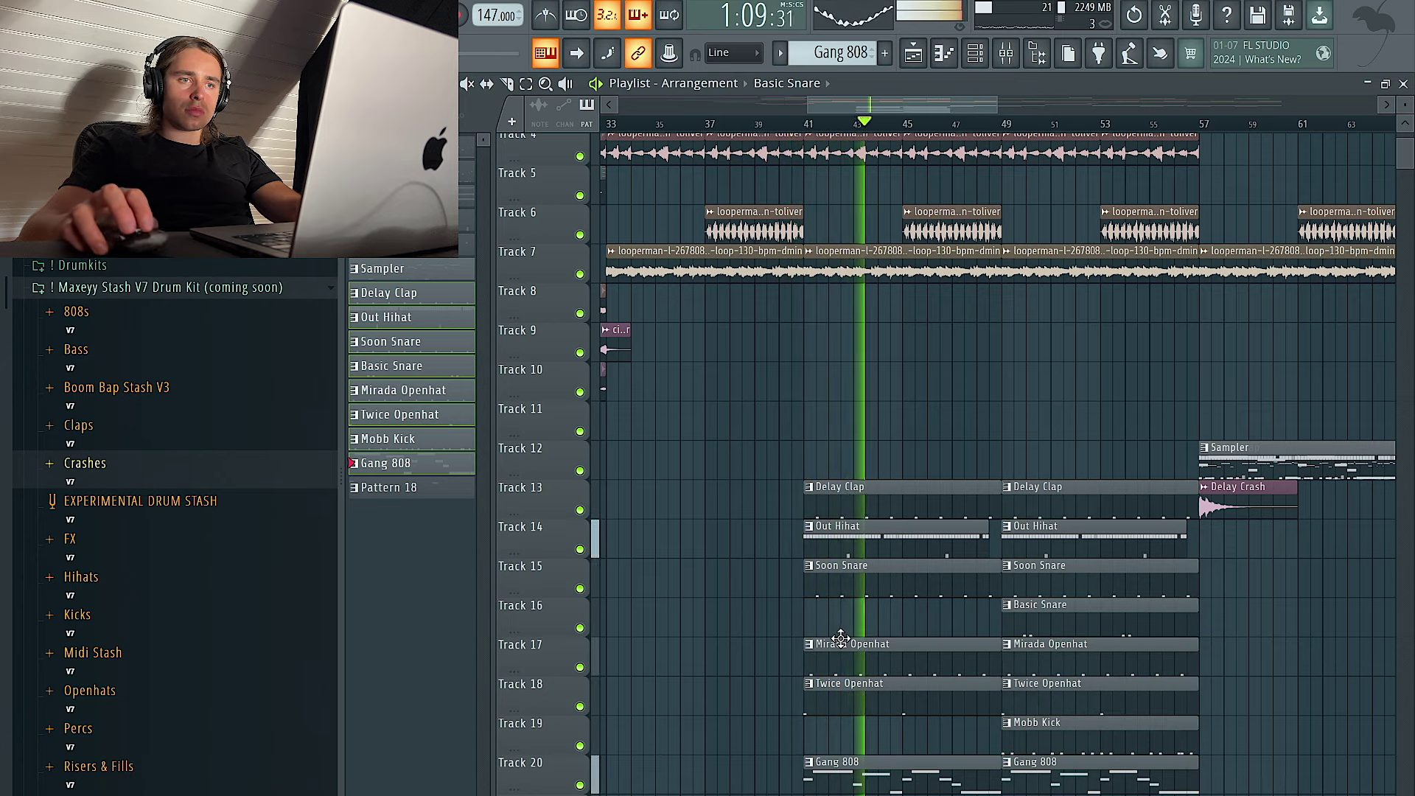
Slightly lower the Delay Clap and Soon Snare levels in the mixer, then return to the playlist
scroll(871, 633, down, 2)
click(1005, 56)
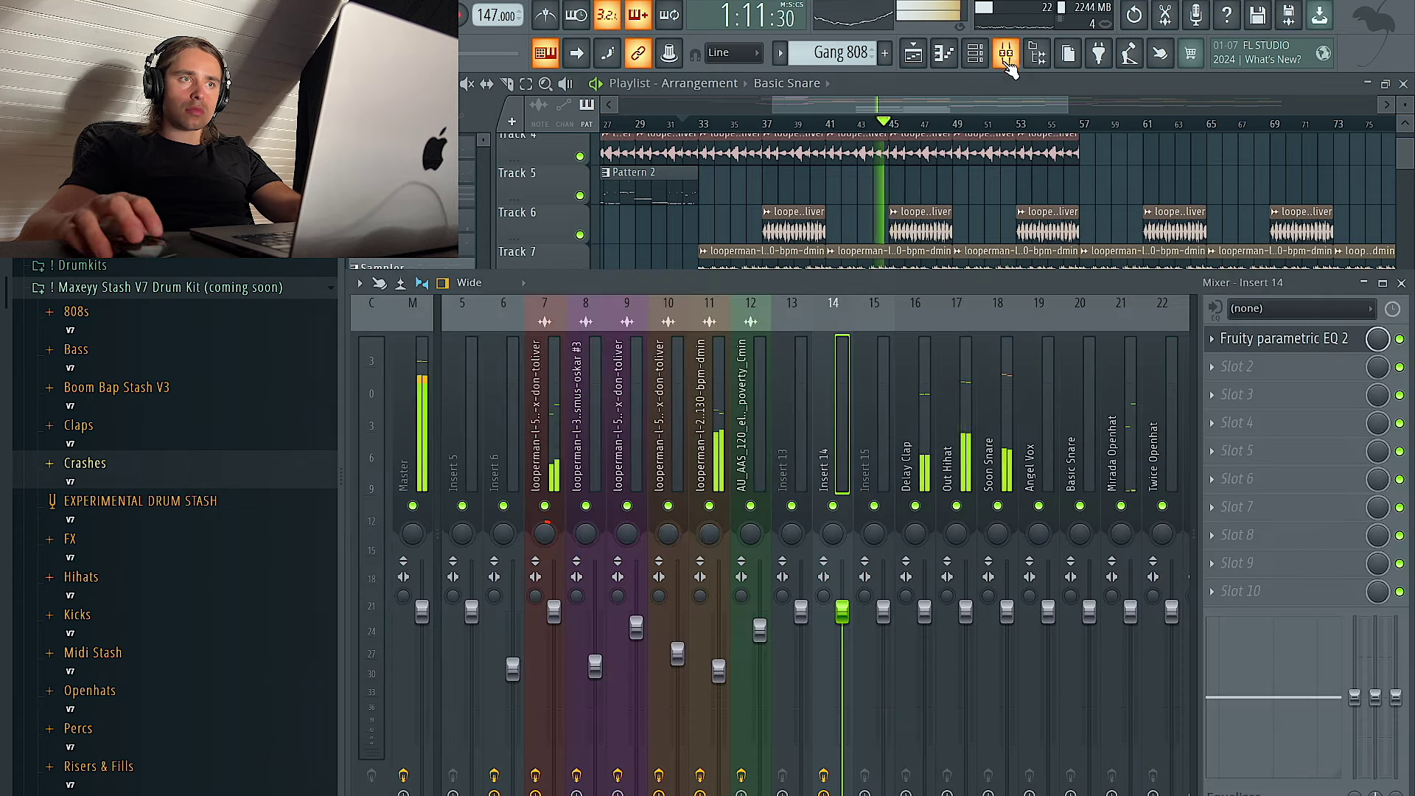
click(926, 612)
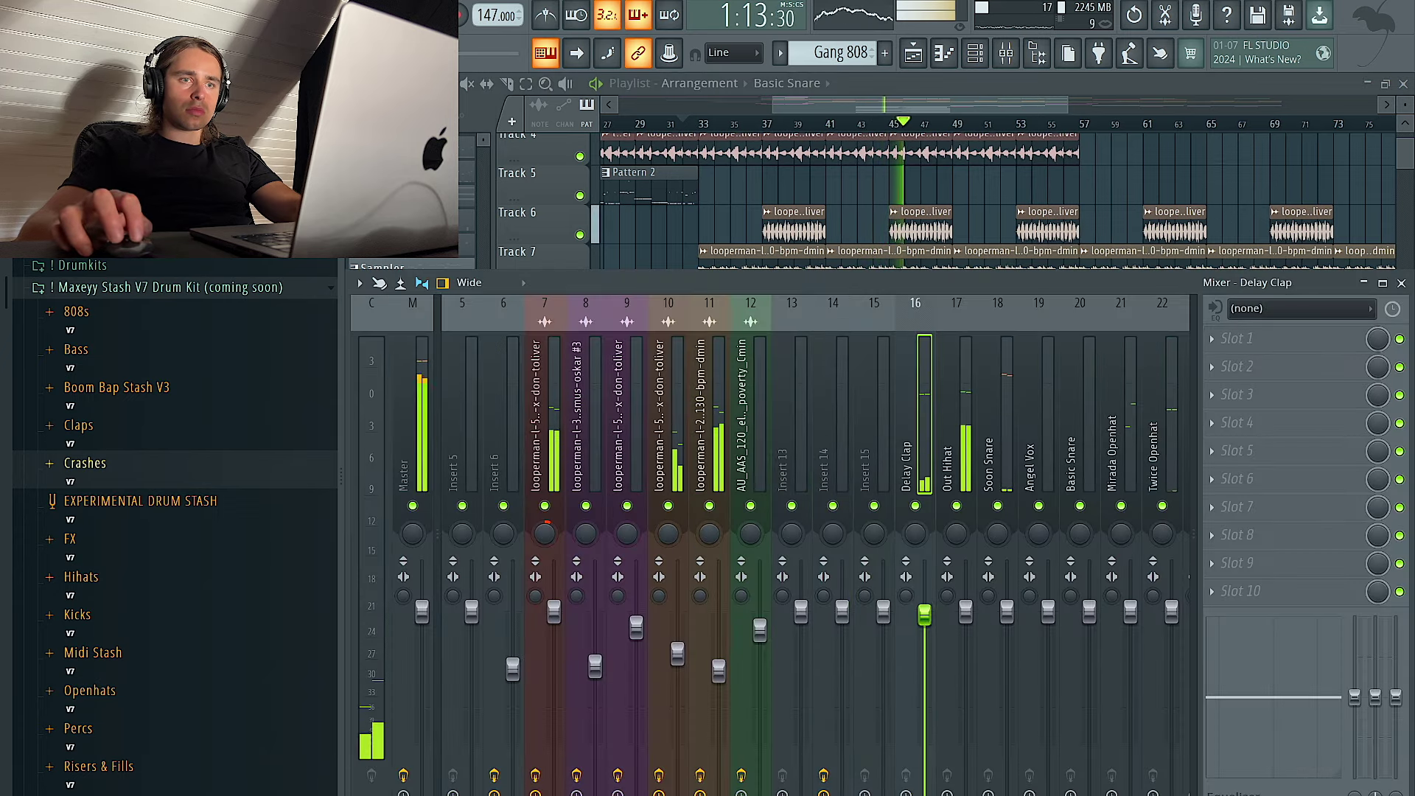
drag(1007, 614, 1010, 620)
right_click(1130, 183)
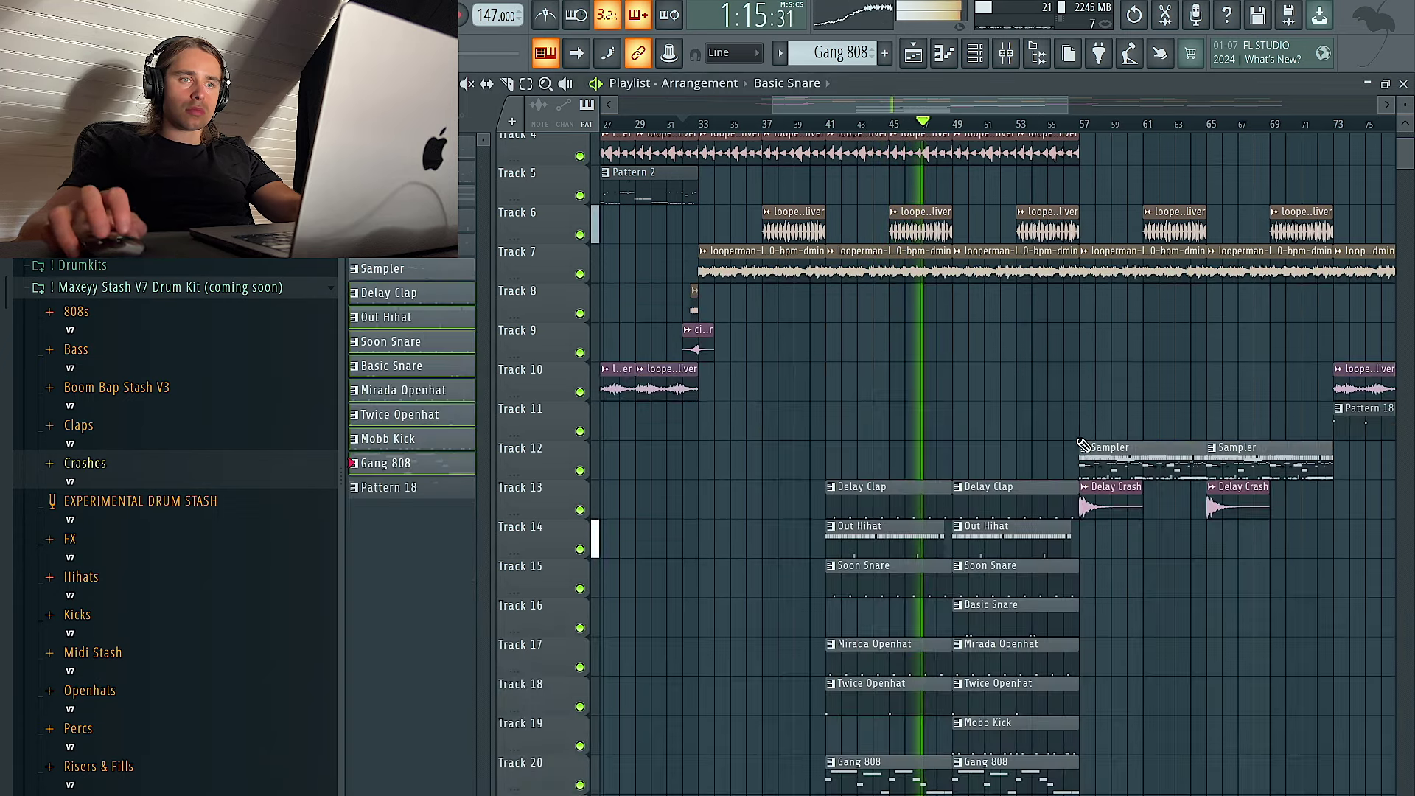
Extend the Out Hihat clip at bar 49 on Track 14 so it ends at bar 57
scroll(970, 434, up, 3)
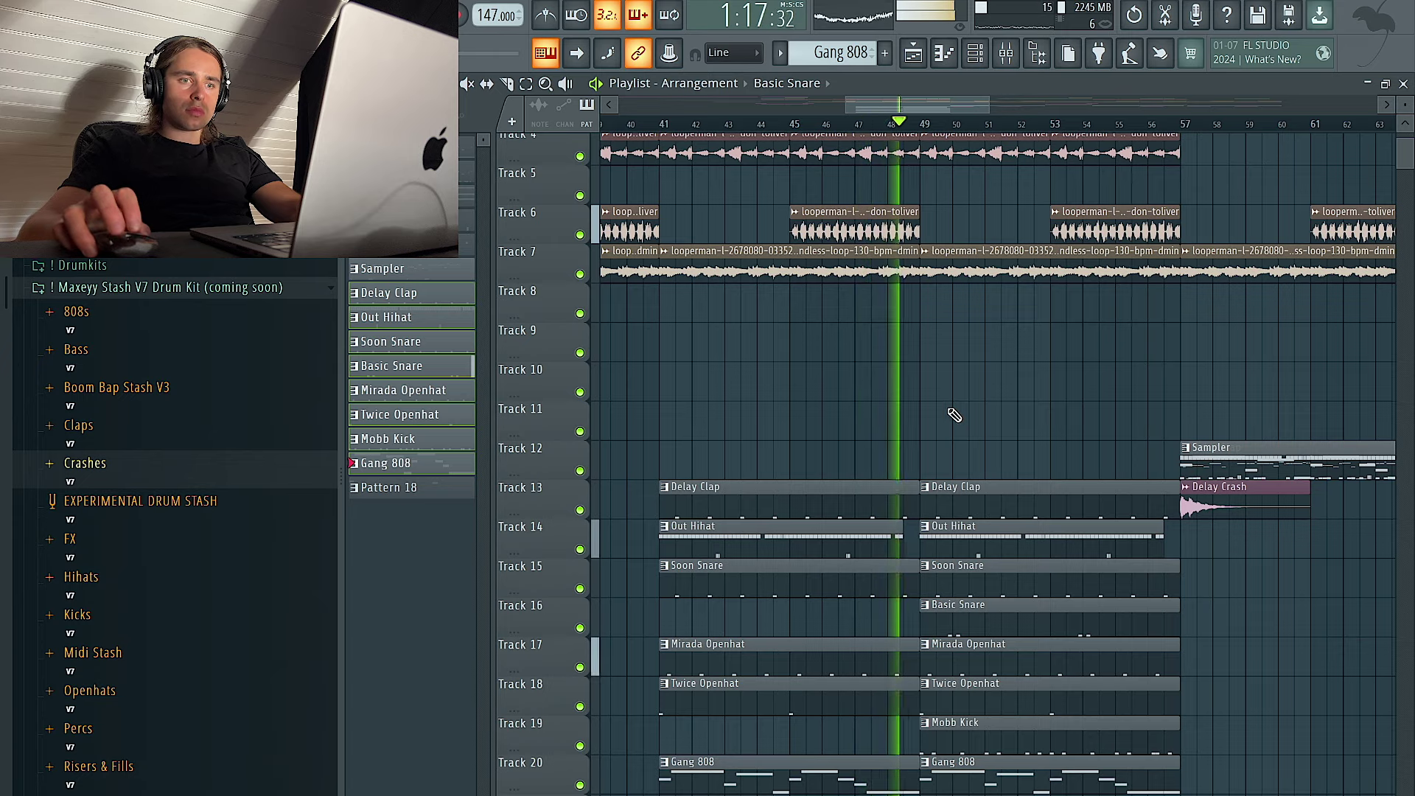
scroll(954, 416, down, 4)
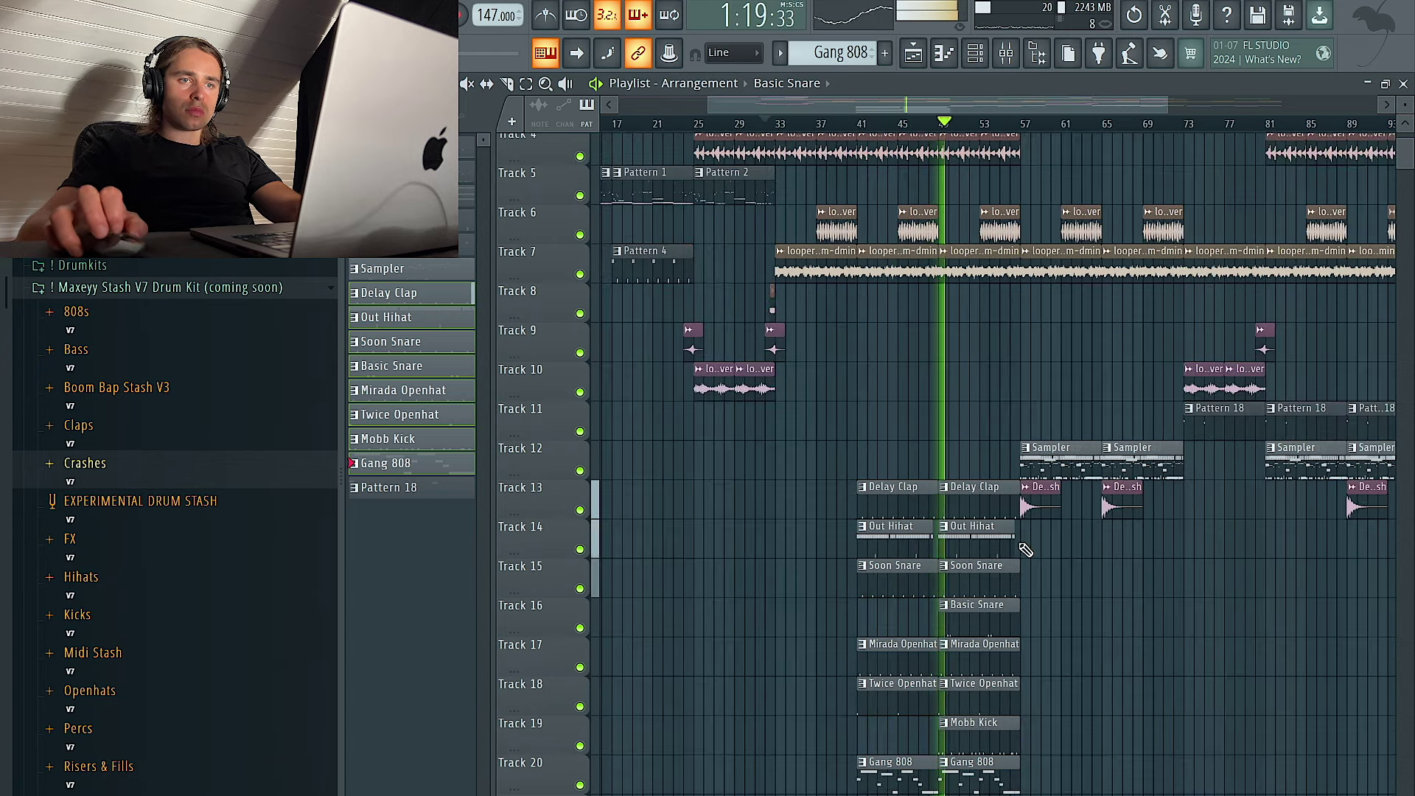
scroll(1021, 548, up, 4)
drag(1001, 536, 1011, 537)
scroll(937, 458, down, 4)
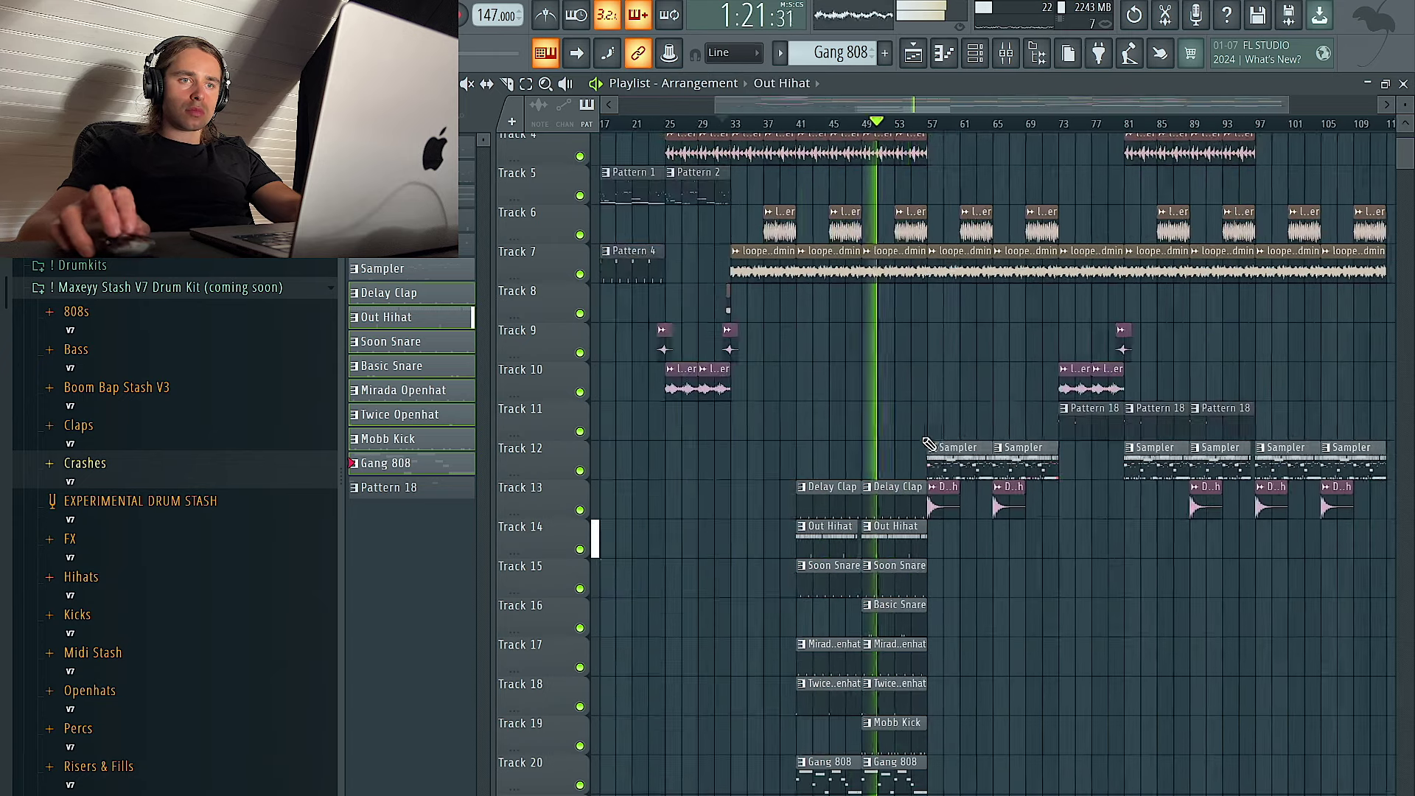
Delete the Sampler clips on Track 12 at bars 57 and 65 and place Pattern 18 on Track 11 at bar 57
drag(929, 444, 1047, 447)
click(1076, 436)
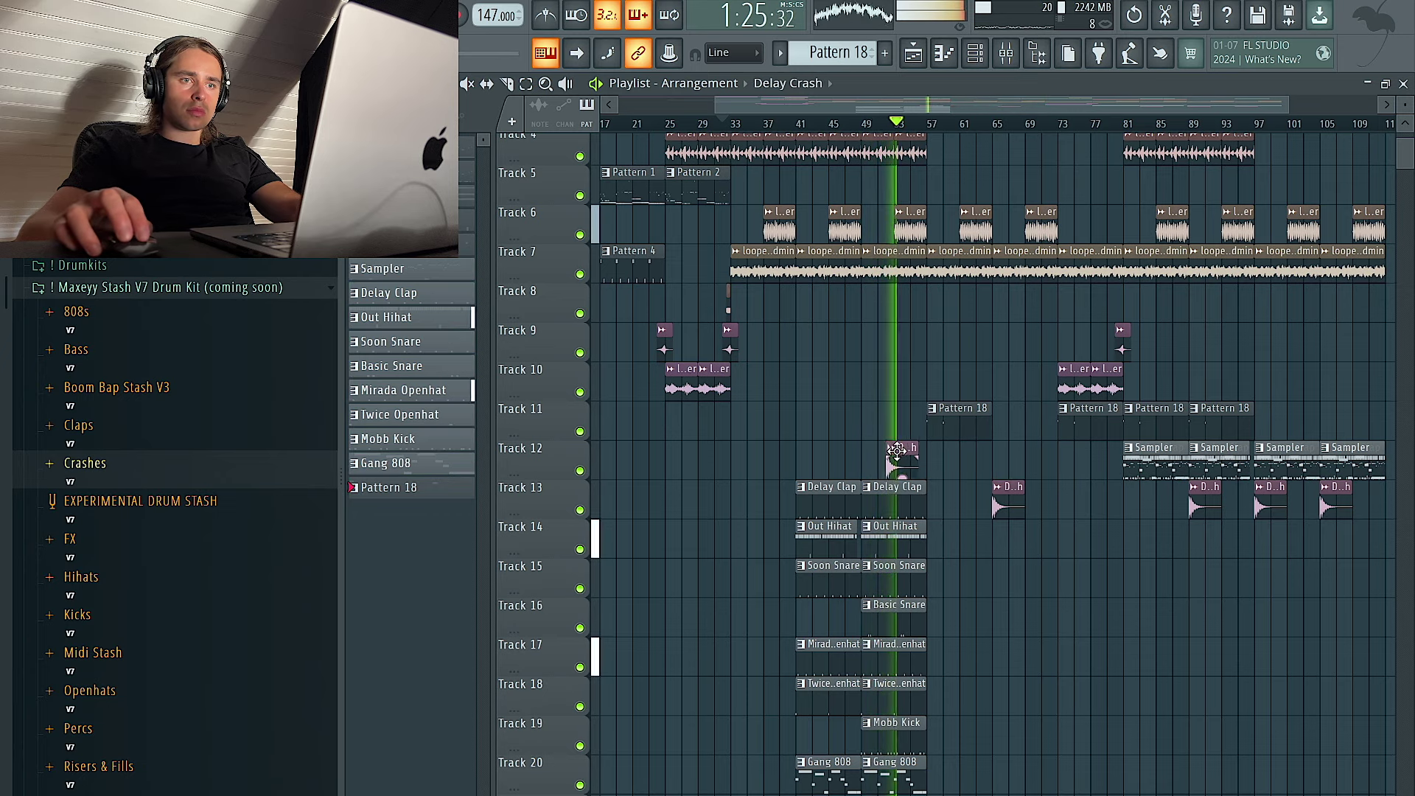
Move the two Delay Crash clips onto Track 12 at bars 49 and 65
drag(900, 451, 880, 451)
click(998, 489)
click(1001, 444)
drag(1005, 499, 1006, 457)
Duplicate the bar 49 drum and 808 patterns on Tracks 13 to 20 to bar 57
drag(920, 501, 896, 787)
key(ctrl+b)
Delete the Track 6 loop at bar 61, the Basic Snare clip at bar 49 and the Mobb Kick clip at bar 57
scroll(934, 197, up, 3)
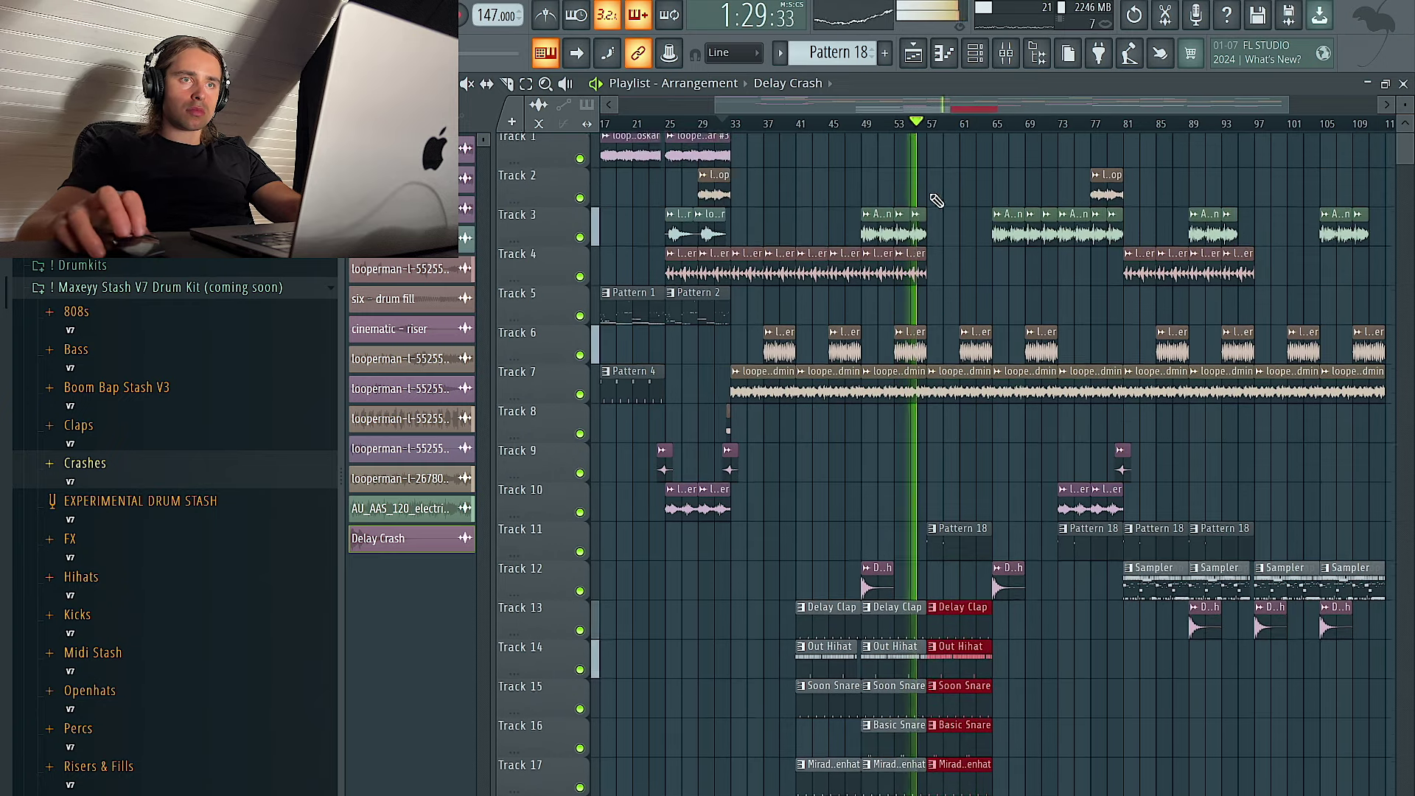
scroll(937, 350, up, 3)
right_click(1008, 342)
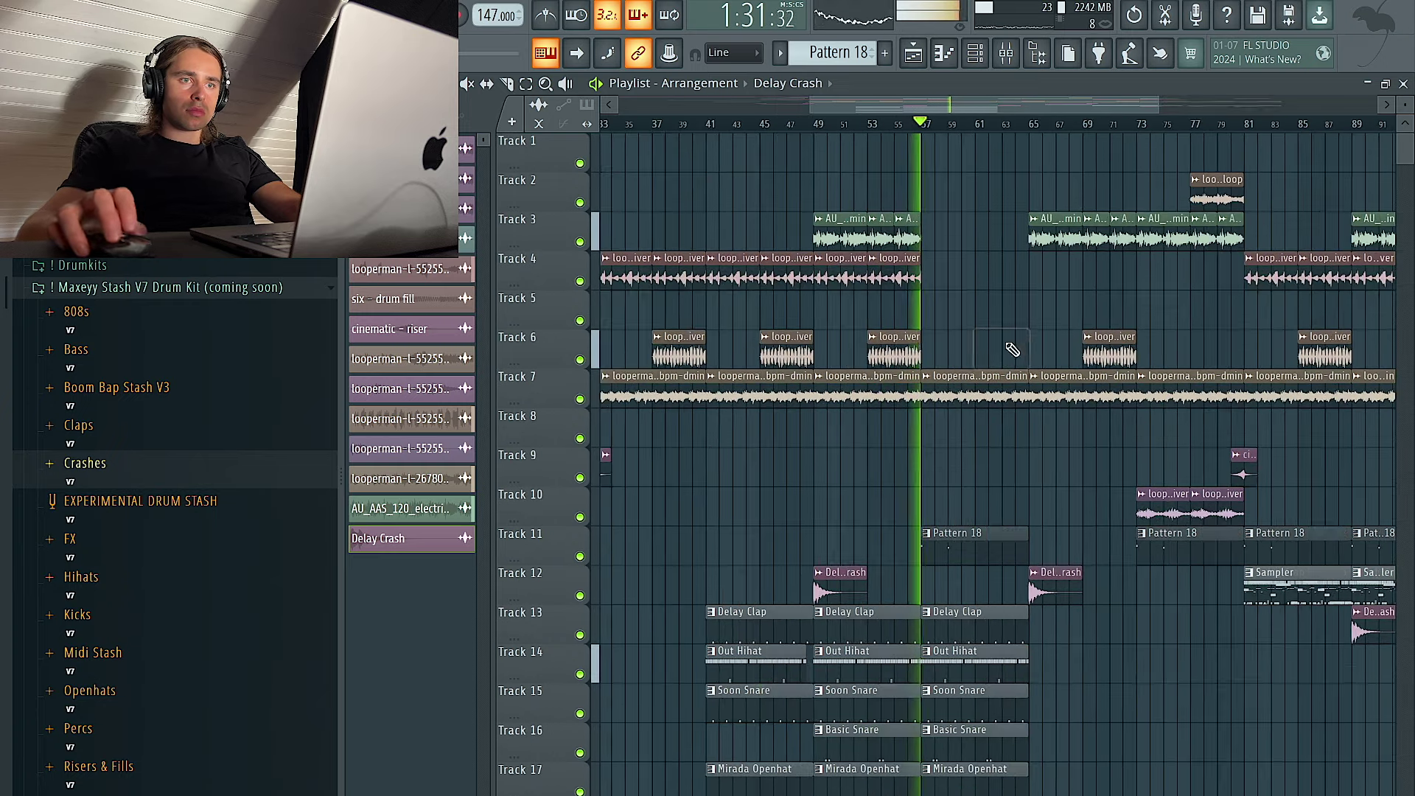
scroll(929, 339, down, 5)
scroll(963, 331, up, 3)
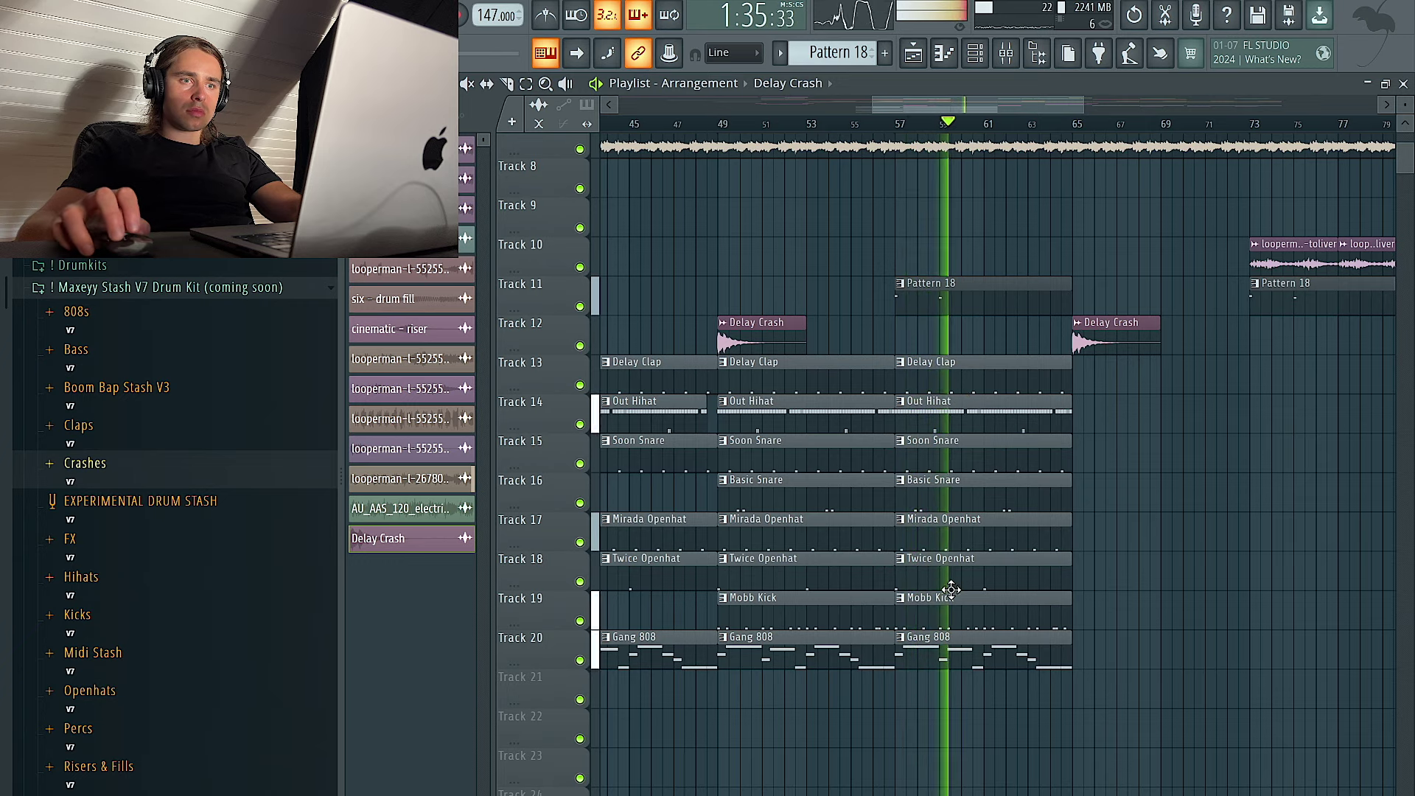
right_click(825, 504)
right_click(930, 609)
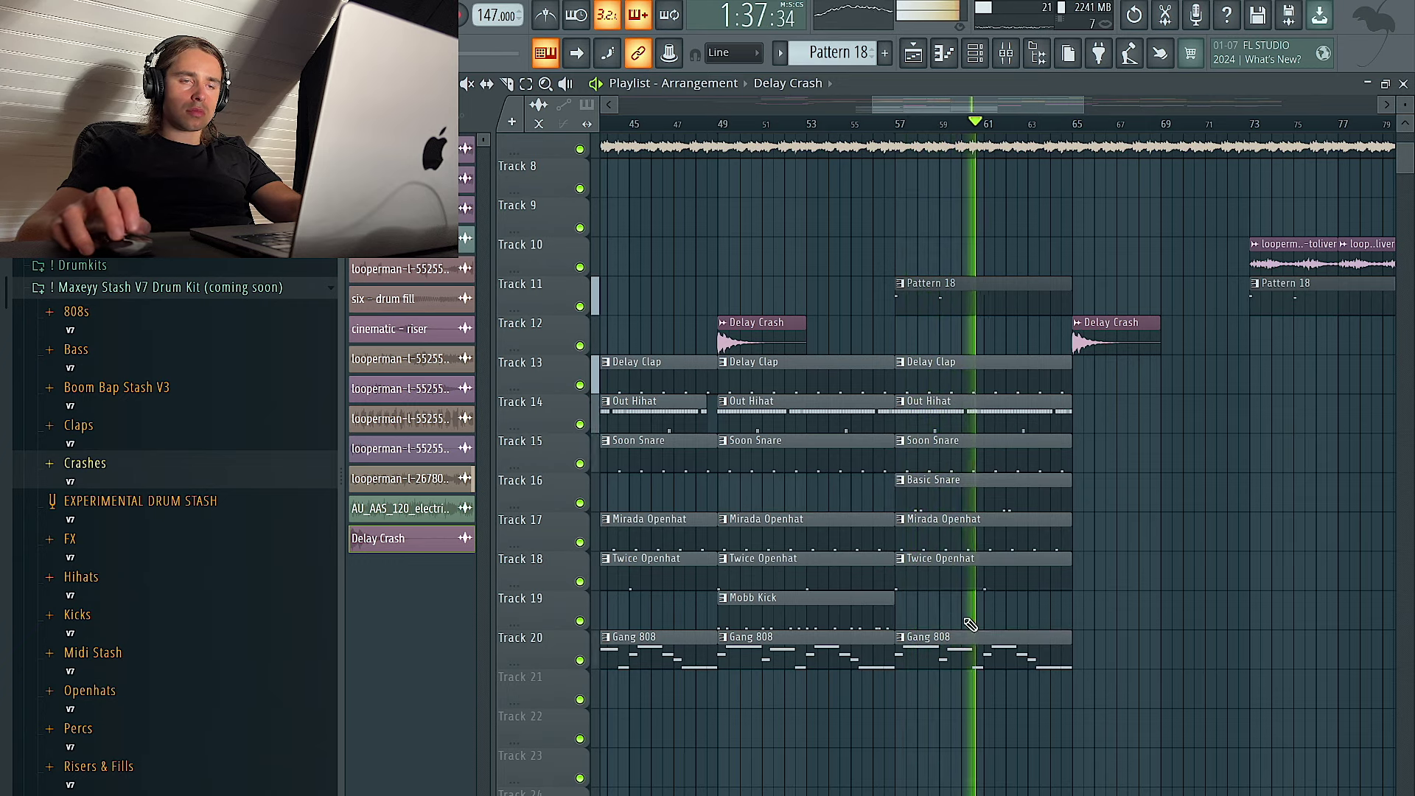
Copy the bar 49 drum and 808 patterns to bar 65 and shorten the Out Hihat clip at bar 57 by about one bar
drag(846, 373, 837, 733)
drag(766, 638, 1120, 638)
drag(1071, 409, 1052, 421)
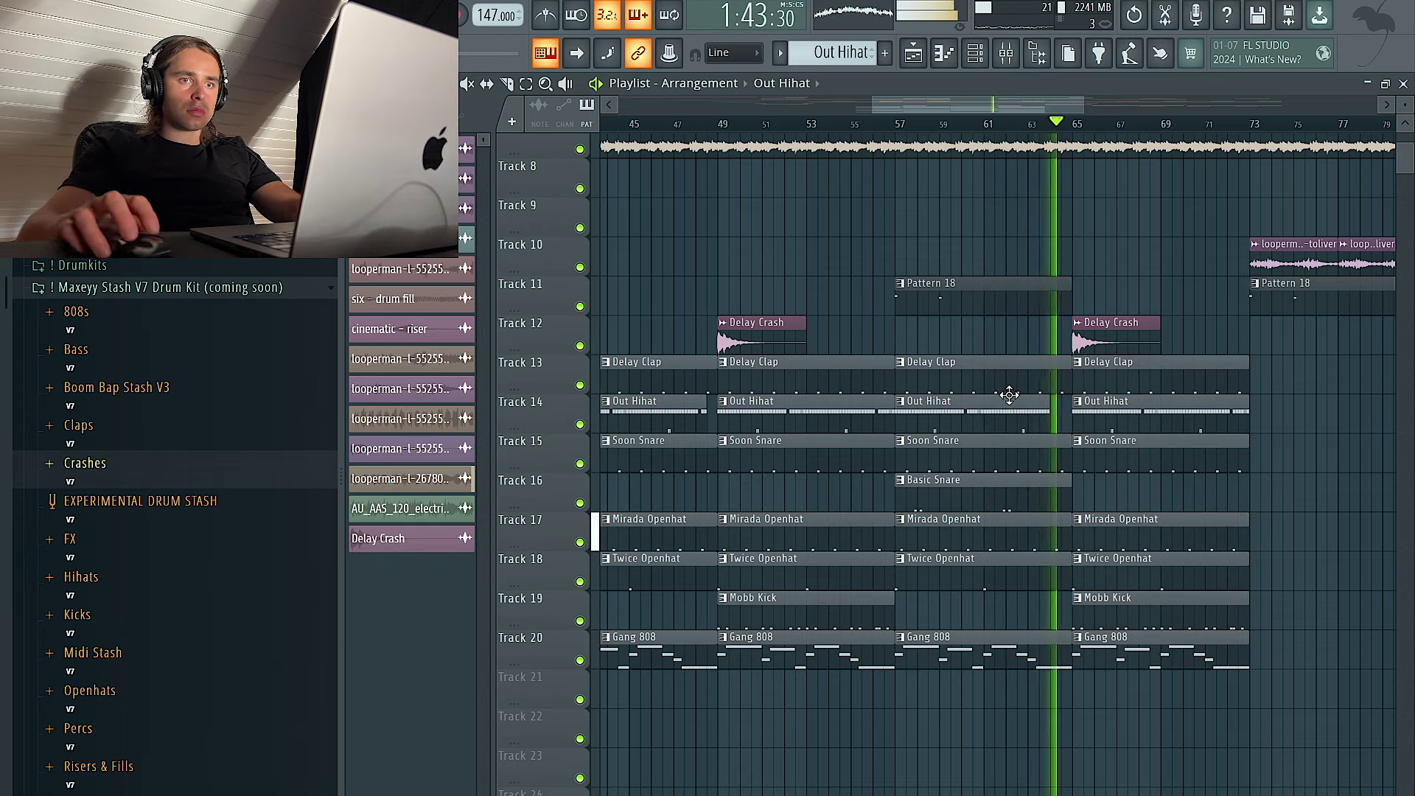
Delete the Mirada Openhat clip at bar 65 and copy the Basic Snare clip from bar 57 to bar 65
right_click(1134, 532)
drag(1149, 611, 1128, 527)
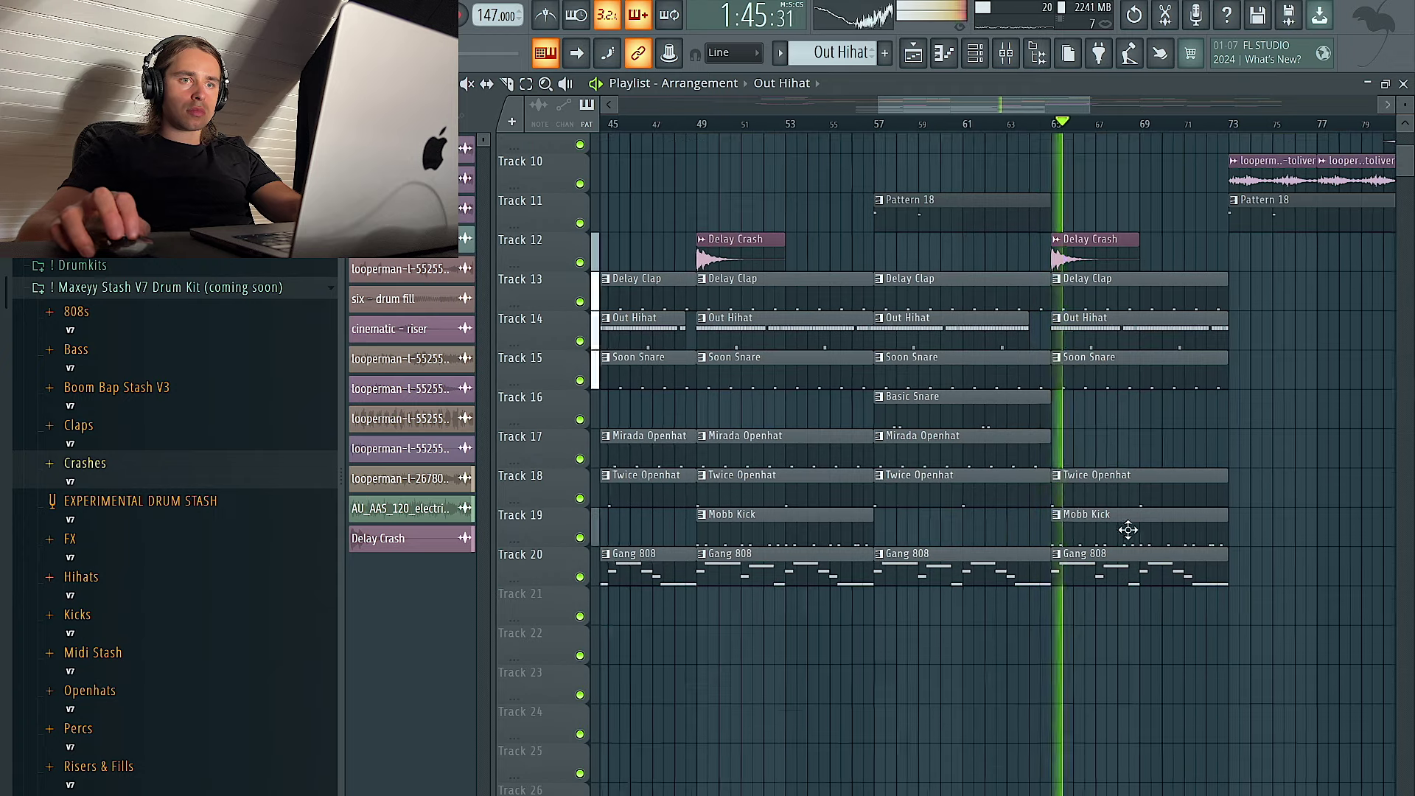
drag(877, 407, 1049, 406)
Replace the Pattern 18, Sampler and Delay Crash clips from bar 81 onwards with a copy of the crashes, drums and 808 from bars 41 to 73
scroll(1049, 407, down, 3)
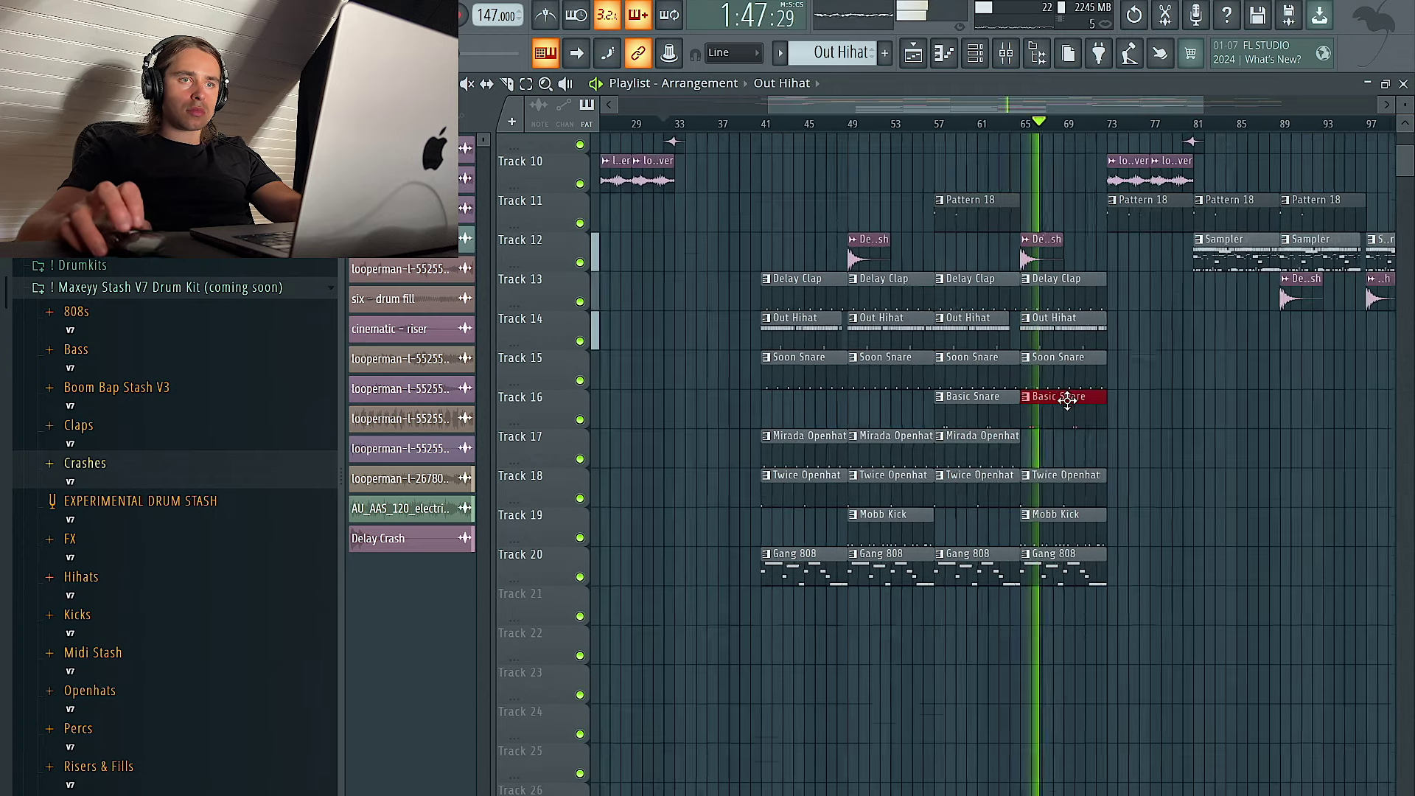
scroll(1072, 408, up, 4)
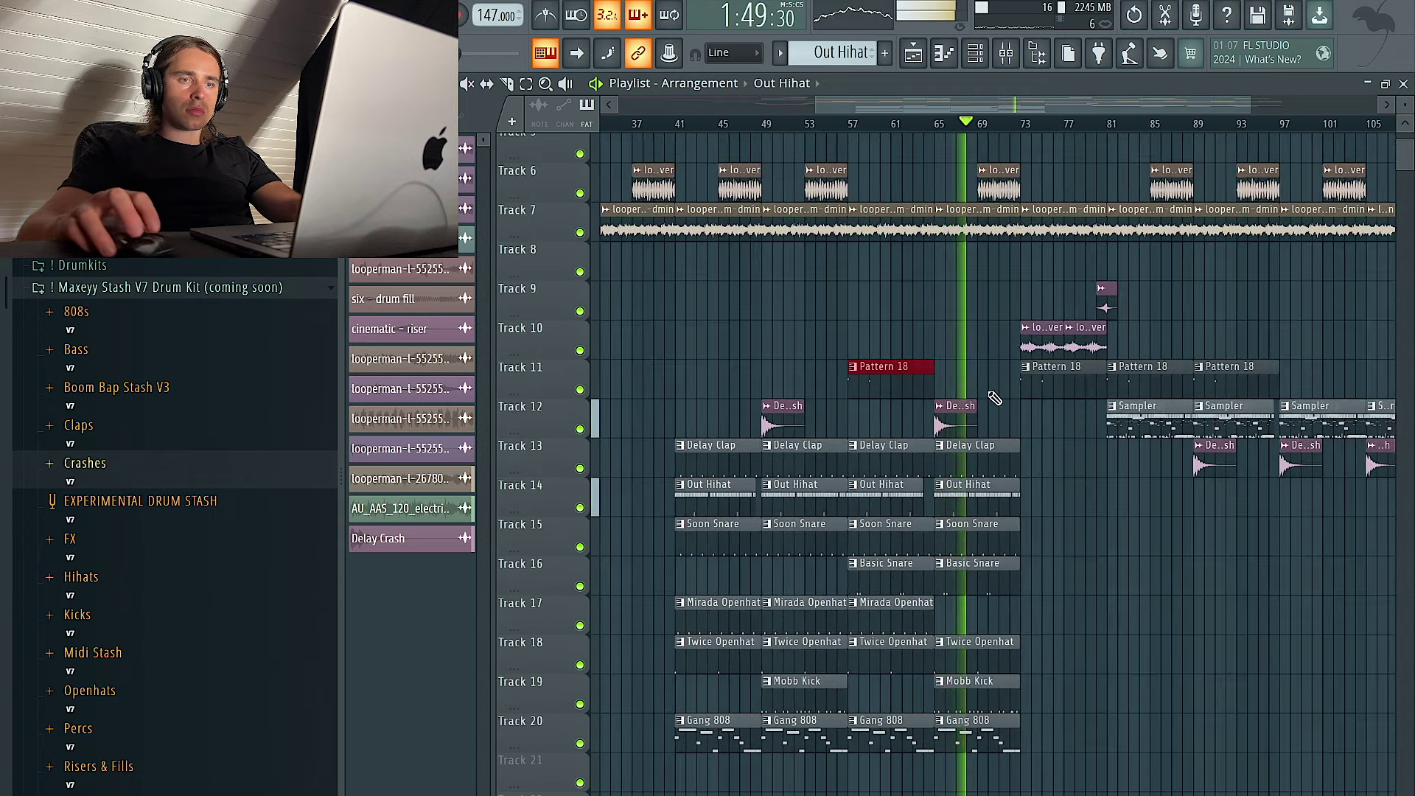
scroll(1150, 537, down, 4)
drag(1329, 517, 1096, 358)
key(Delete)
drag(1191, 789, 1112, 468)
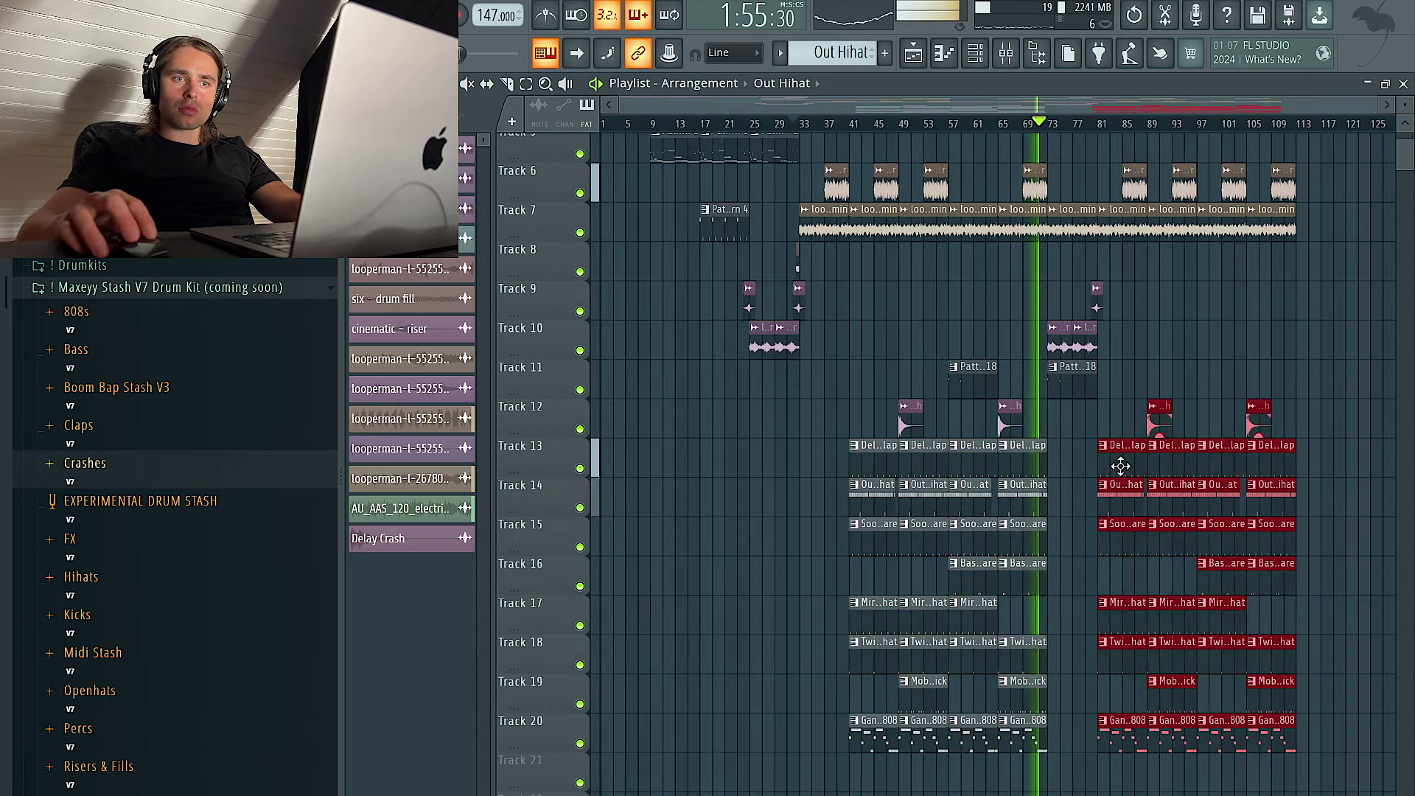
Place a Delay Crash on Track 12 at bar 73
scroll(1020, 439, up, 6)
click(769, 422)
click(916, 425)
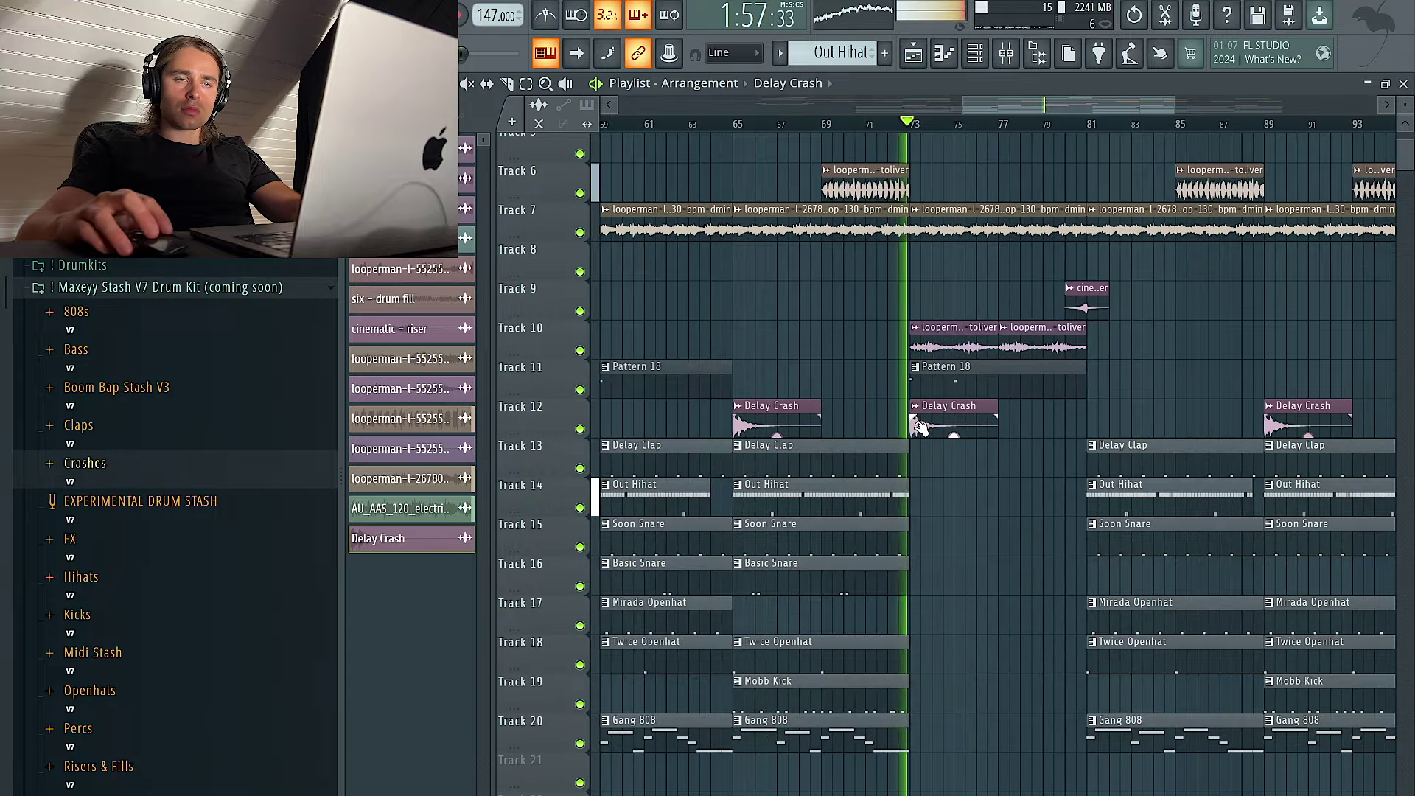
Trim the loops on Tracks 2 and 7 to end shortly before bar 81 and place a Delay Crash on Track 12 at bar 81
scroll(965, 461, down, 2)
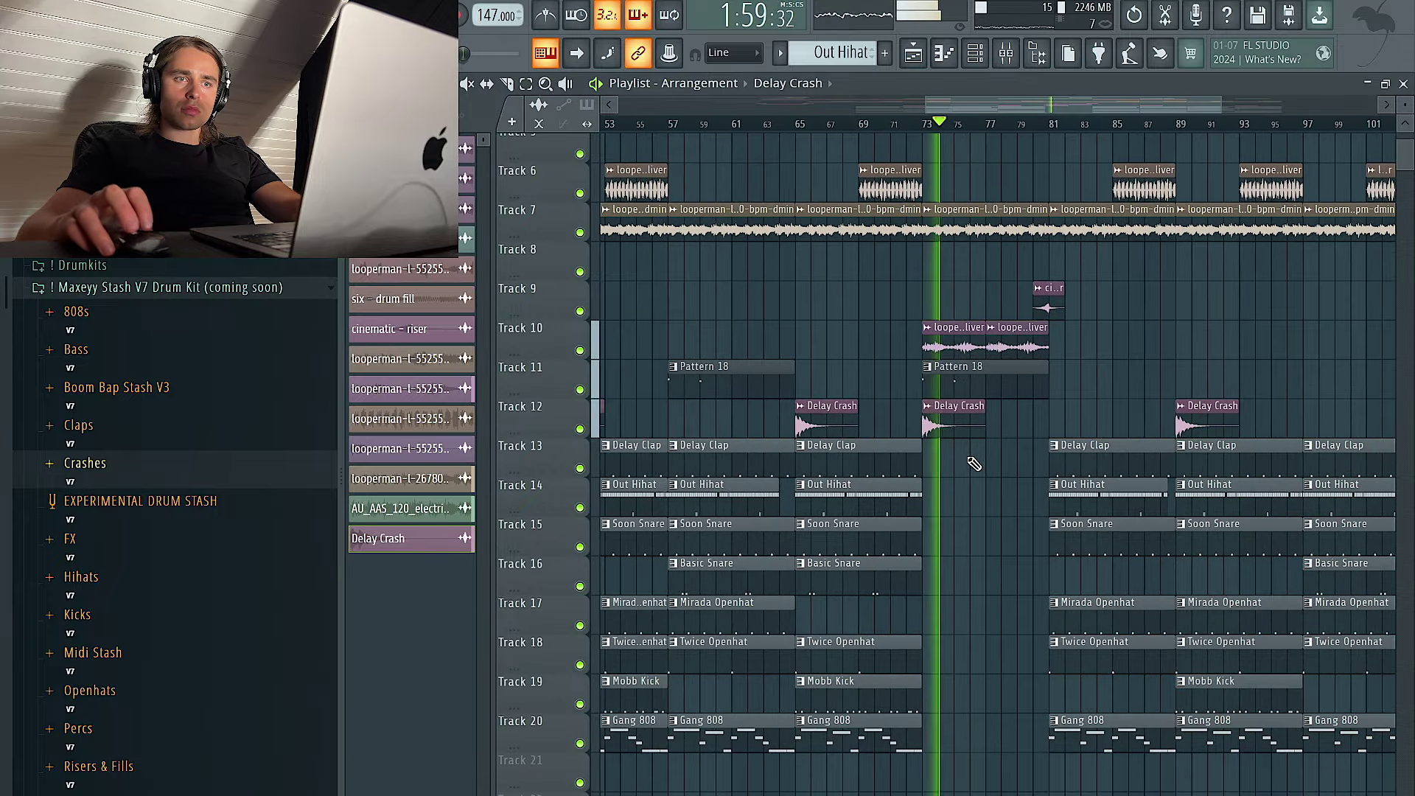
scroll(991, 461, down, 1)
scroll(1010, 462, down, 1)
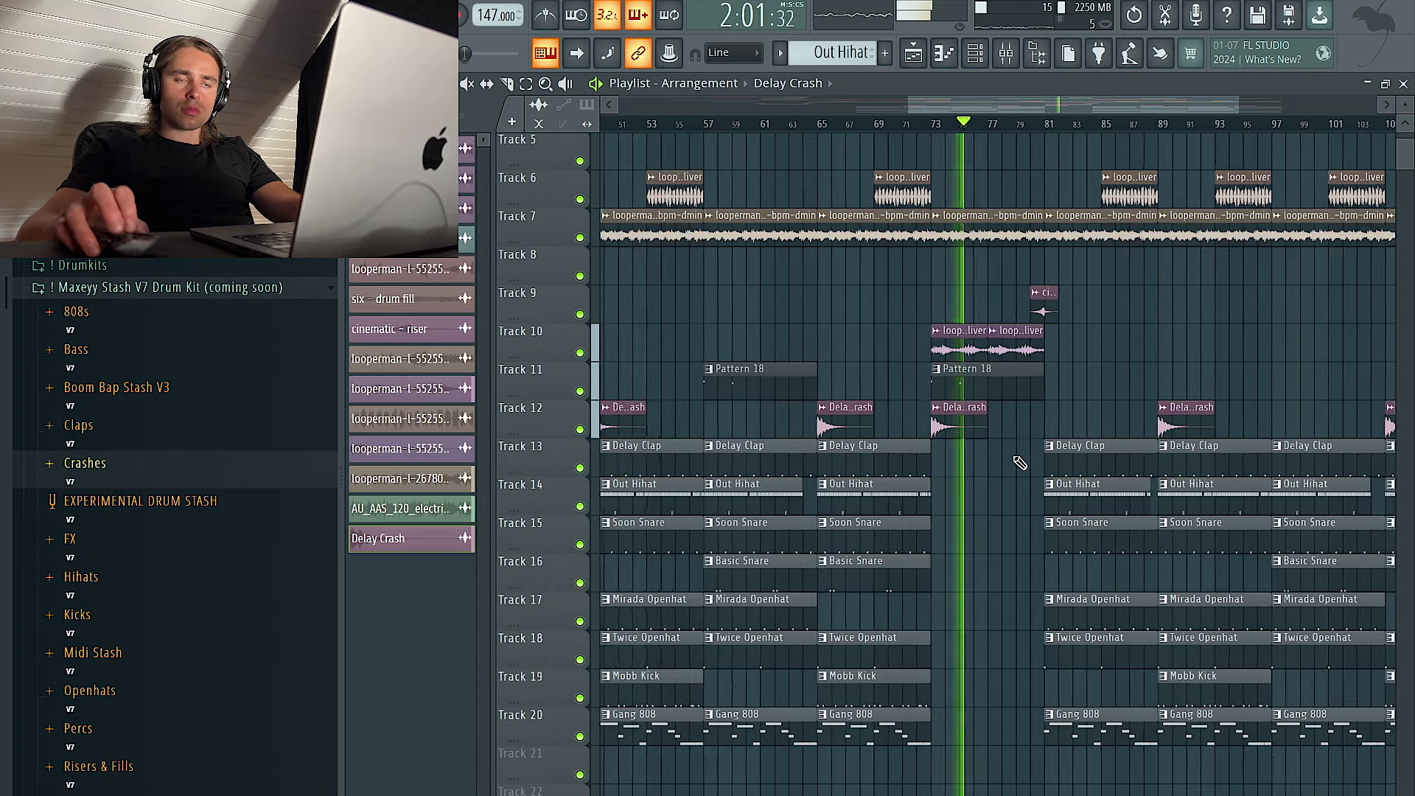
scroll(1015, 450, up, 2)
scroll(1019, 418, up, 3)
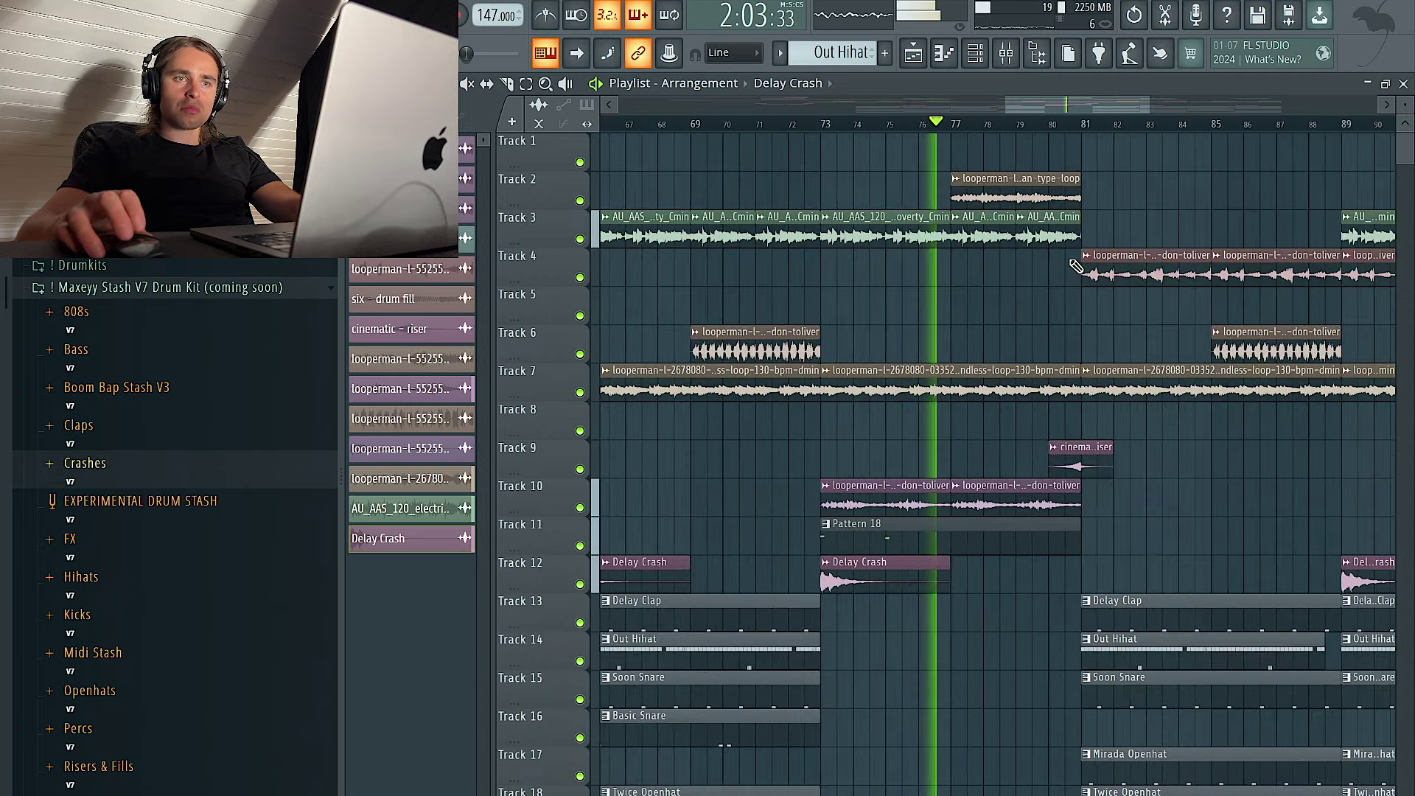
drag(1072, 177, 1048, 181)
drag(1079, 373, 1065, 374)
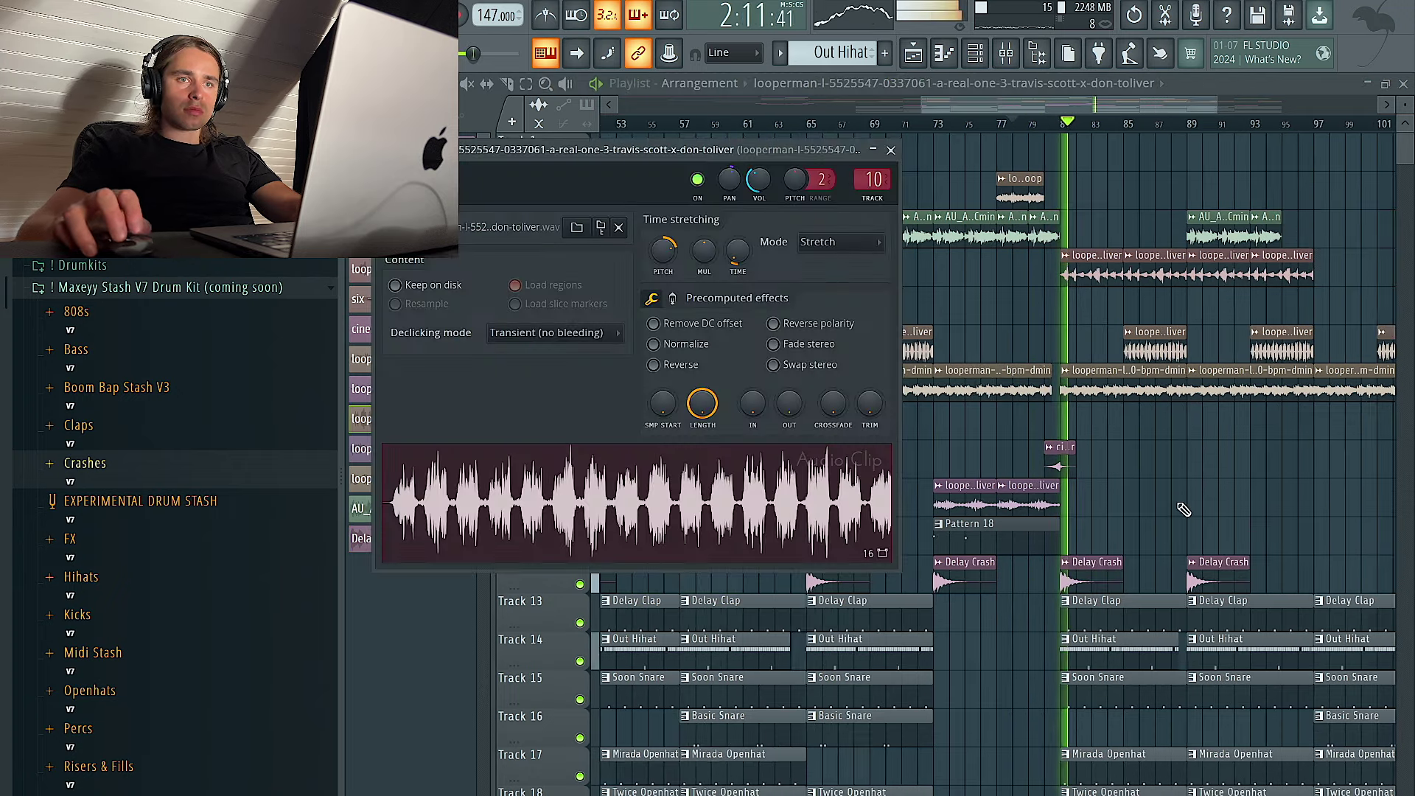
right_click(1179, 481)
Duplicate the last AU_AAS clip of the bar 89 group on Track 3 so the group runs to bar 97
scroll(939, 387, down, 5)
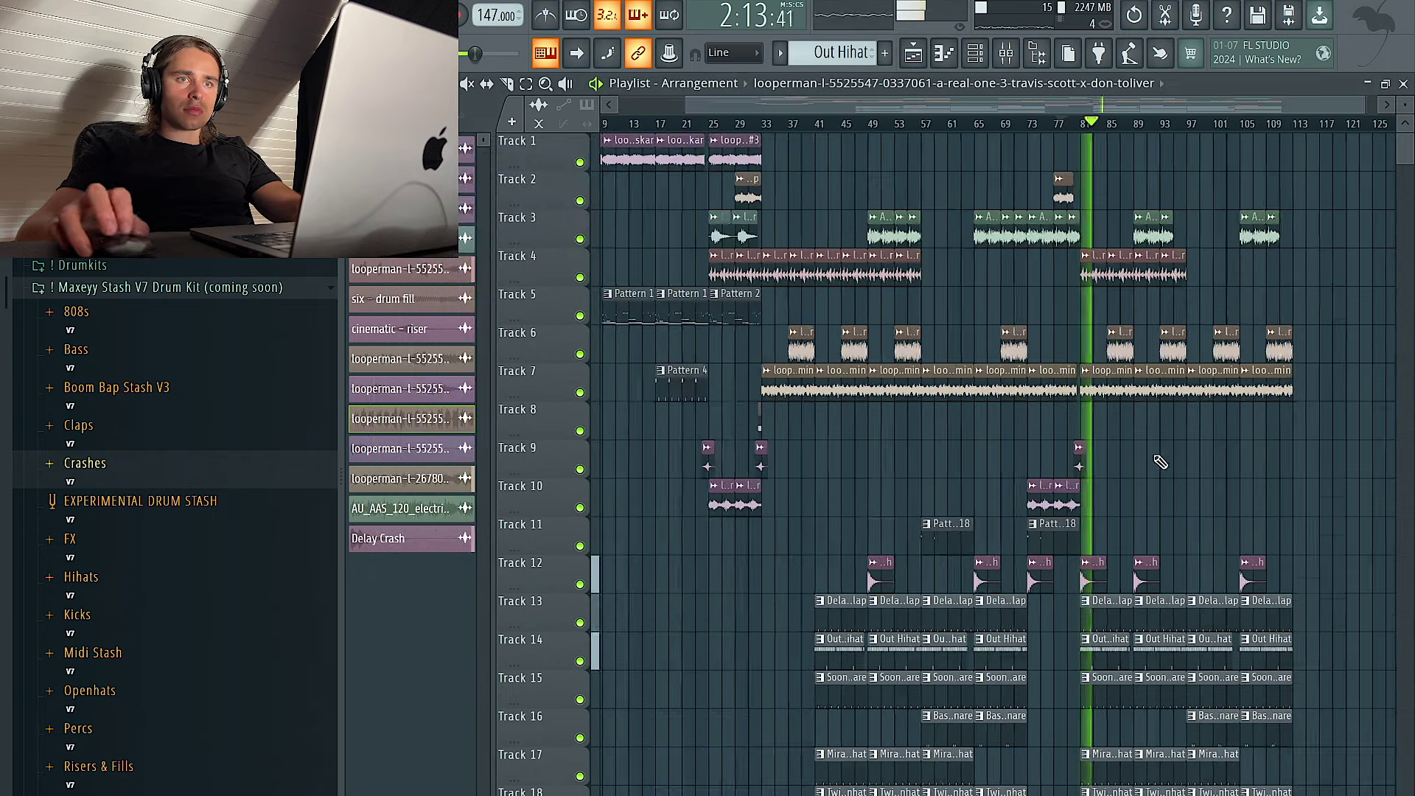
scroll(1157, 457, up, 4)
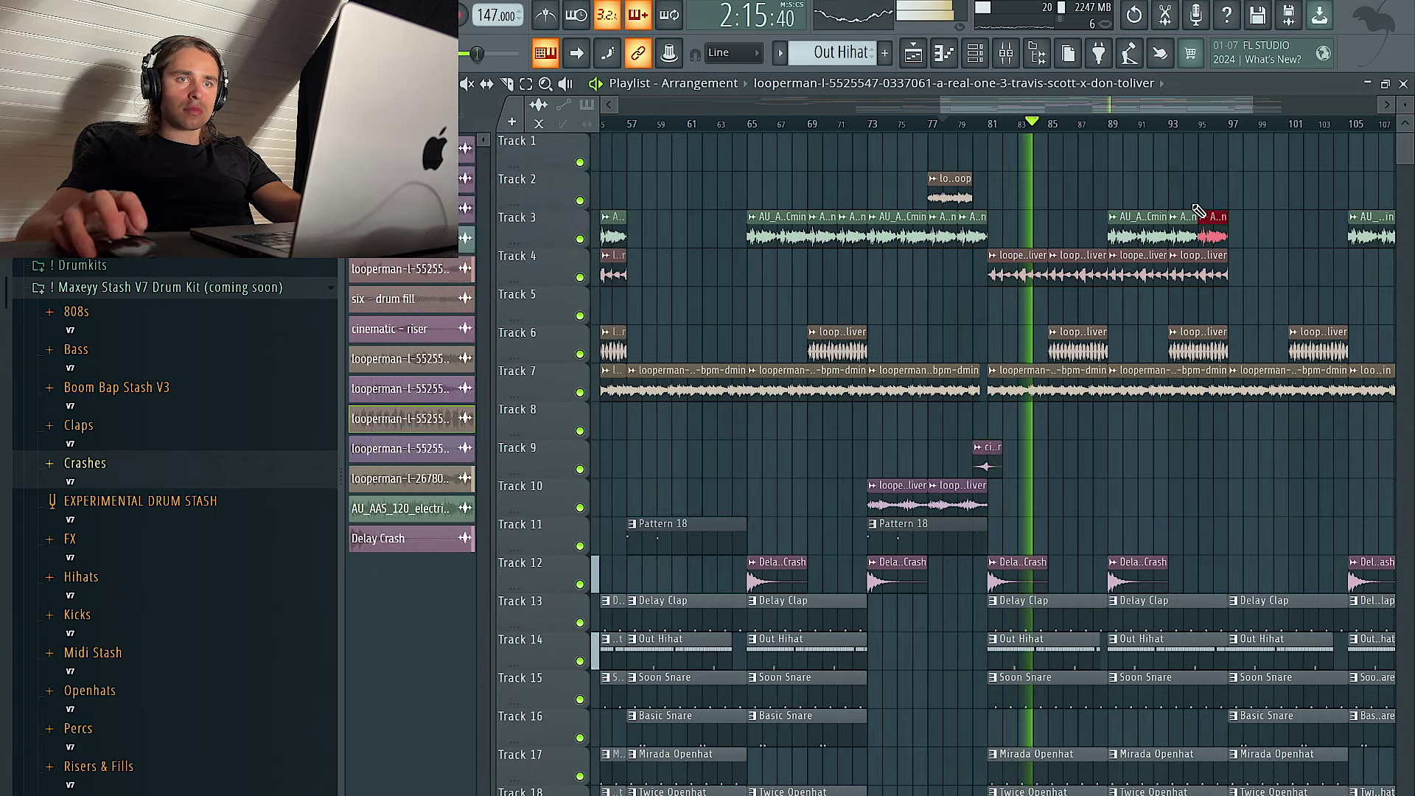
Inspect the audio clip settings of the don-toliver loop on Track 6 at bar 85
scroll(1124, 449, up, 4)
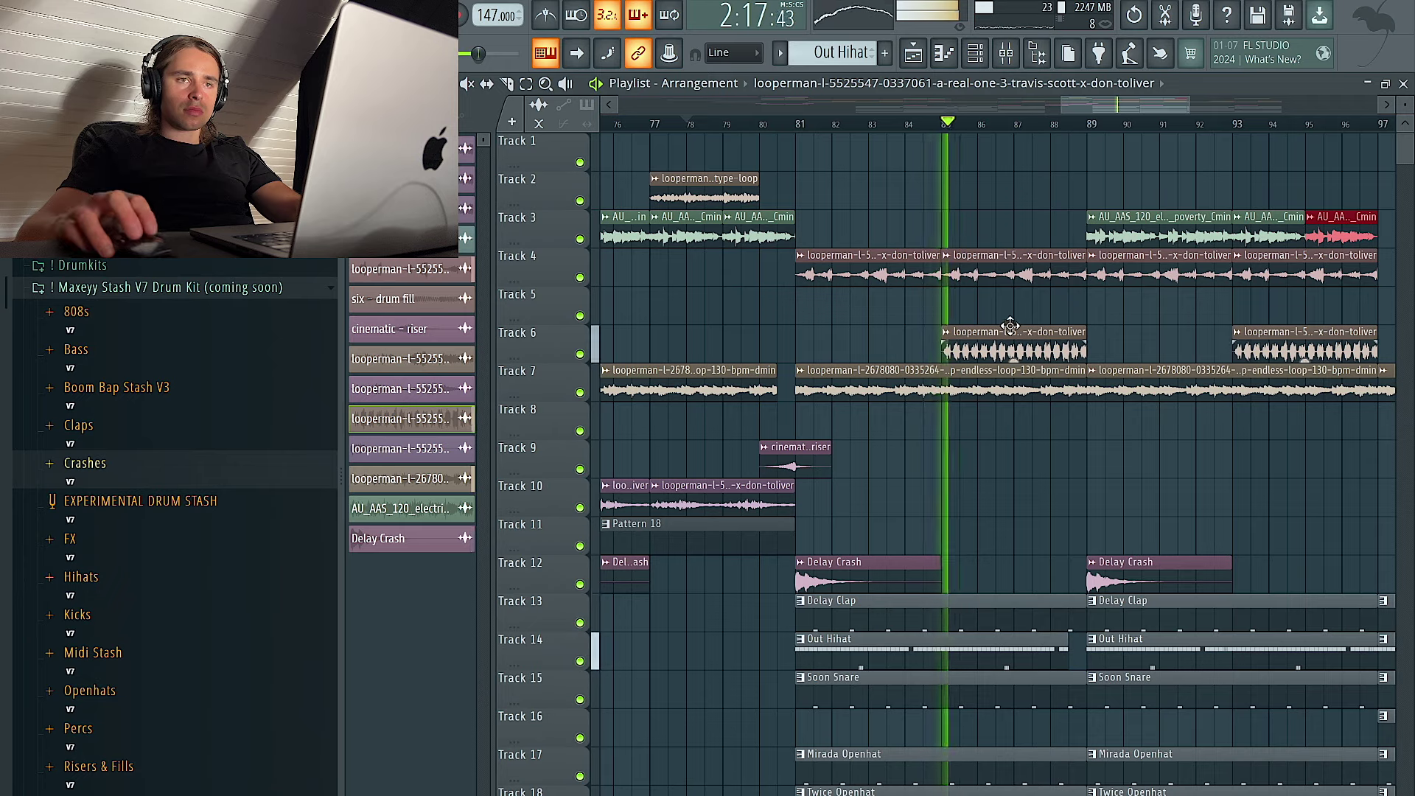
double_click(1012, 331)
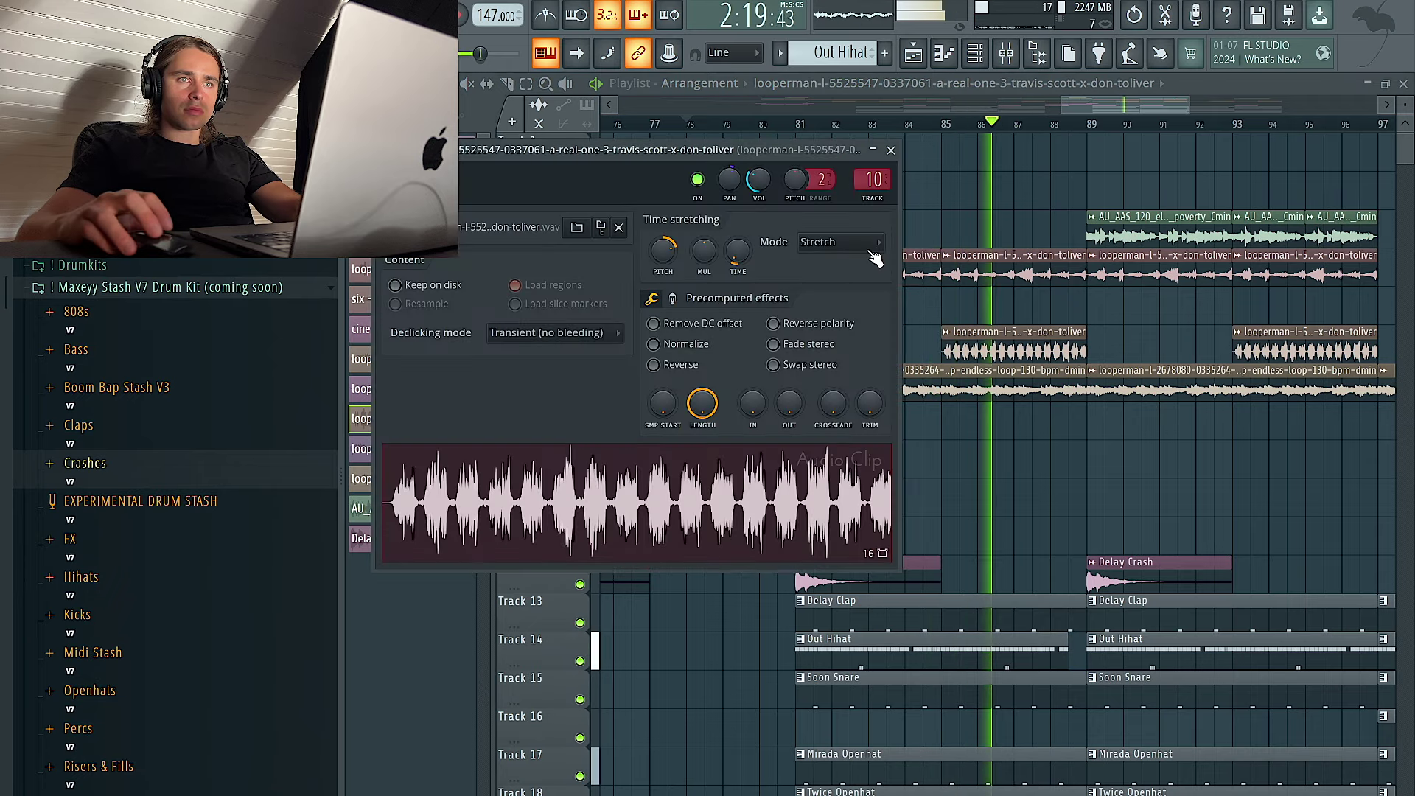
right_click(1037, 344)
double_click(1020, 345)
right_click(999, 207)
Copy the two don-toliver loop clips on Track 10 from bar 73 to bar 97
scroll(1014, 214, down, 4)
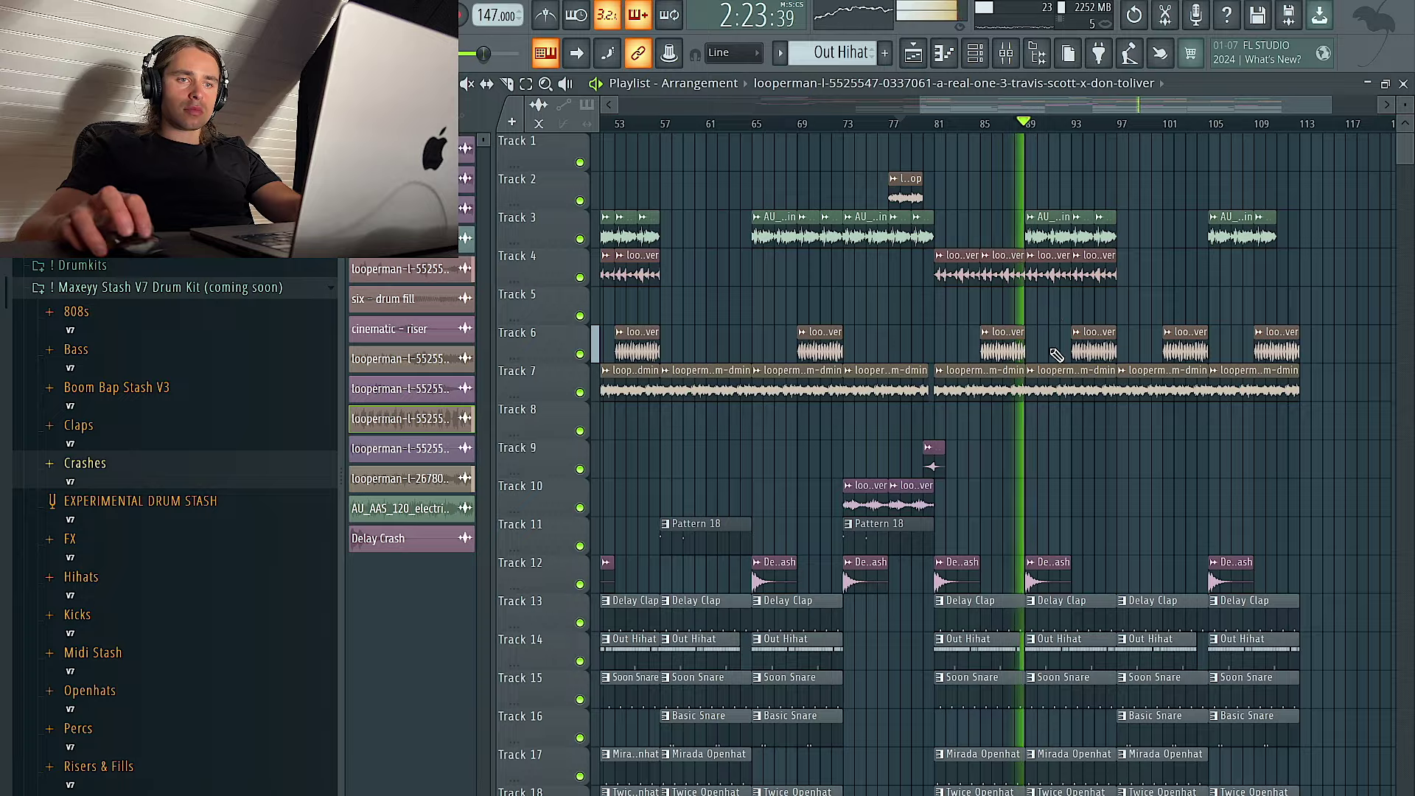
scroll(1056, 350, down, 5)
scroll(1058, 335, down, 3)
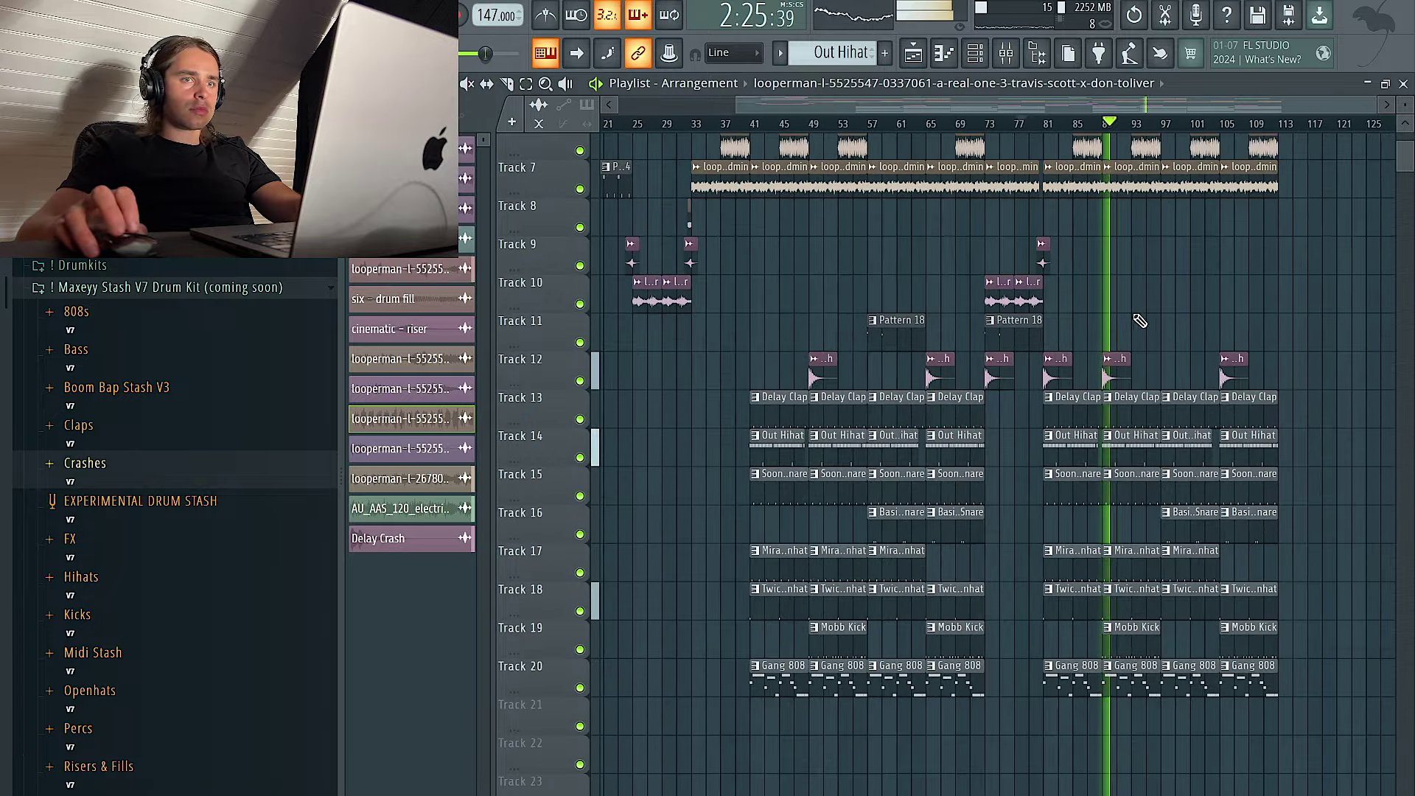
scroll(1076, 316, up, 4)
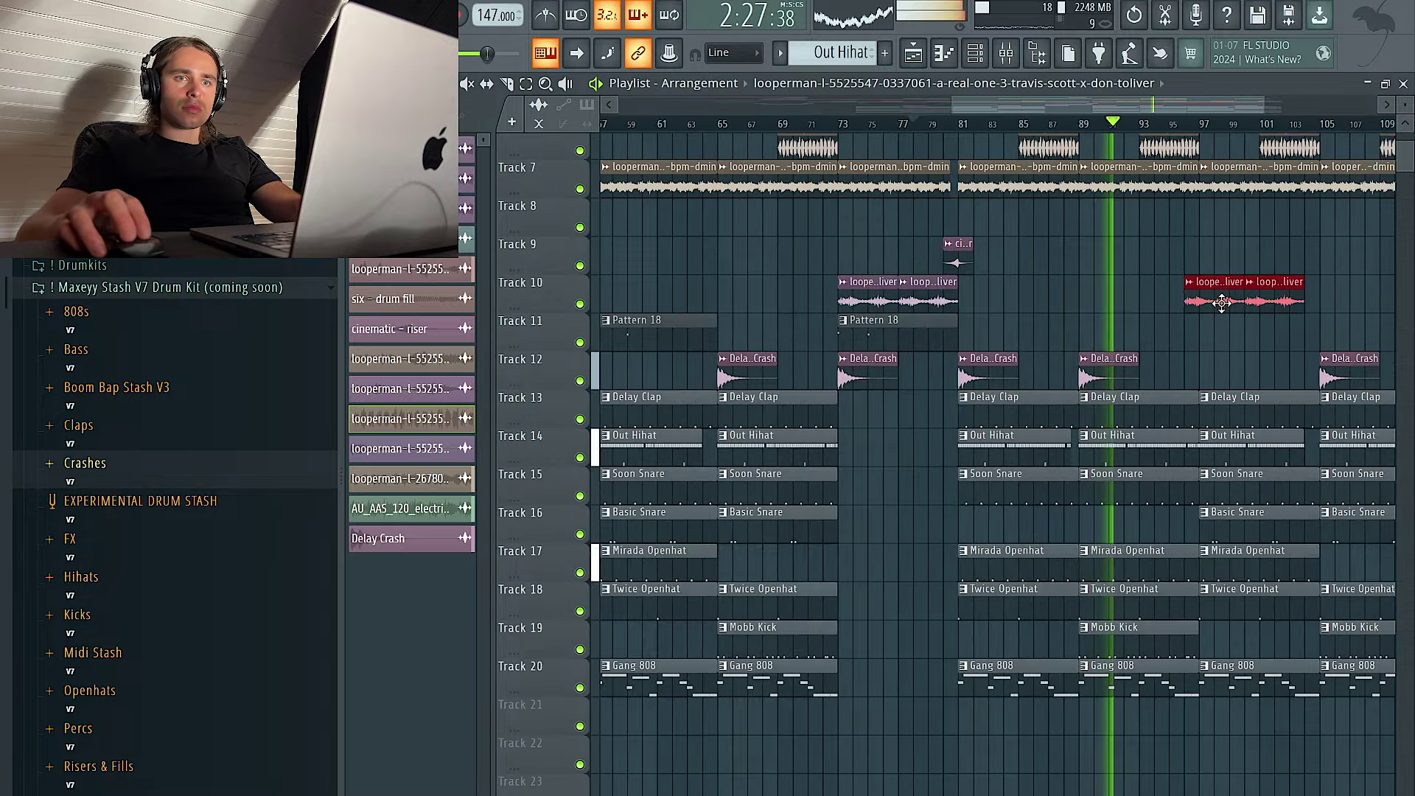
scroll(1230, 302, down, 5)
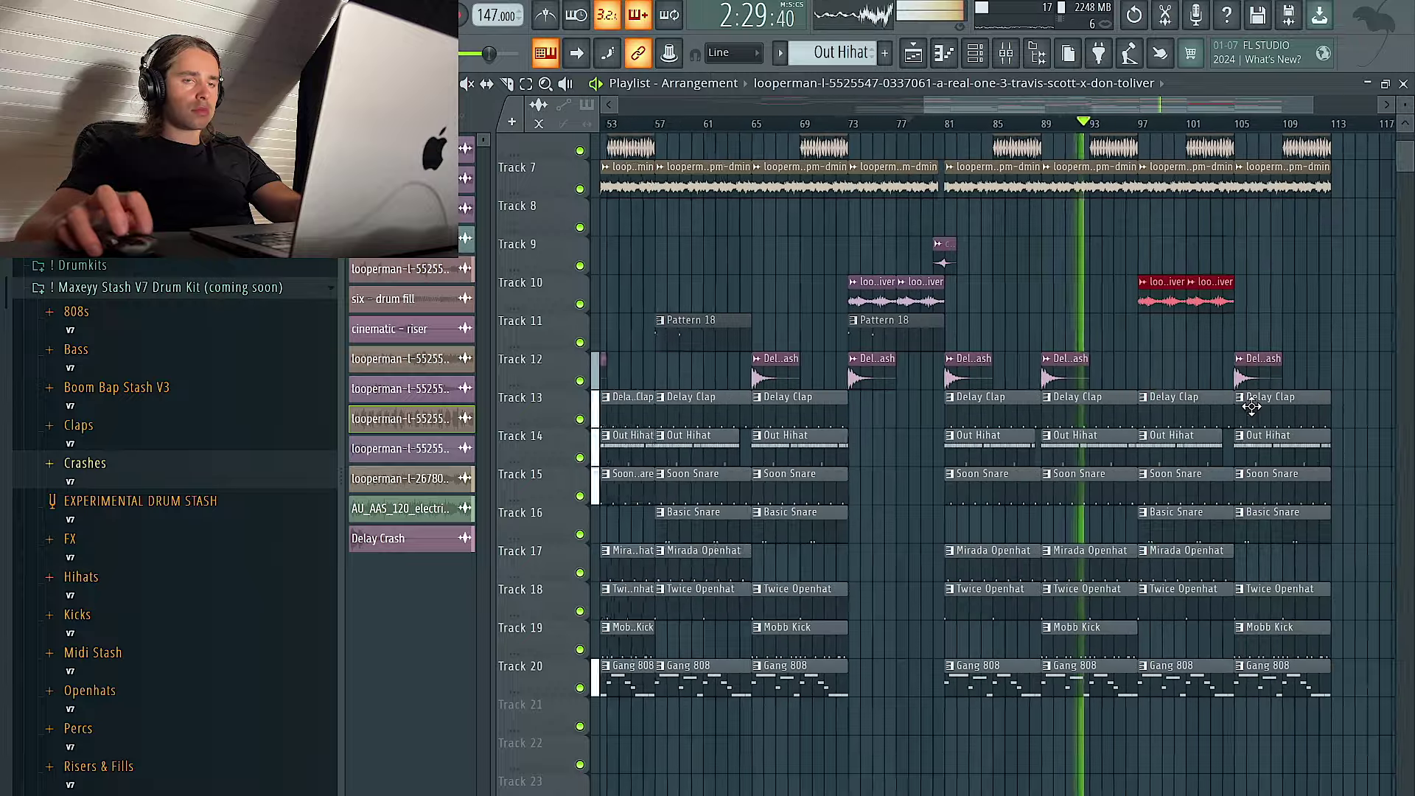
scroll(1245, 420, down, 1)
scroll(1273, 469, up, 4)
scroll(1273, 461, down, 1)
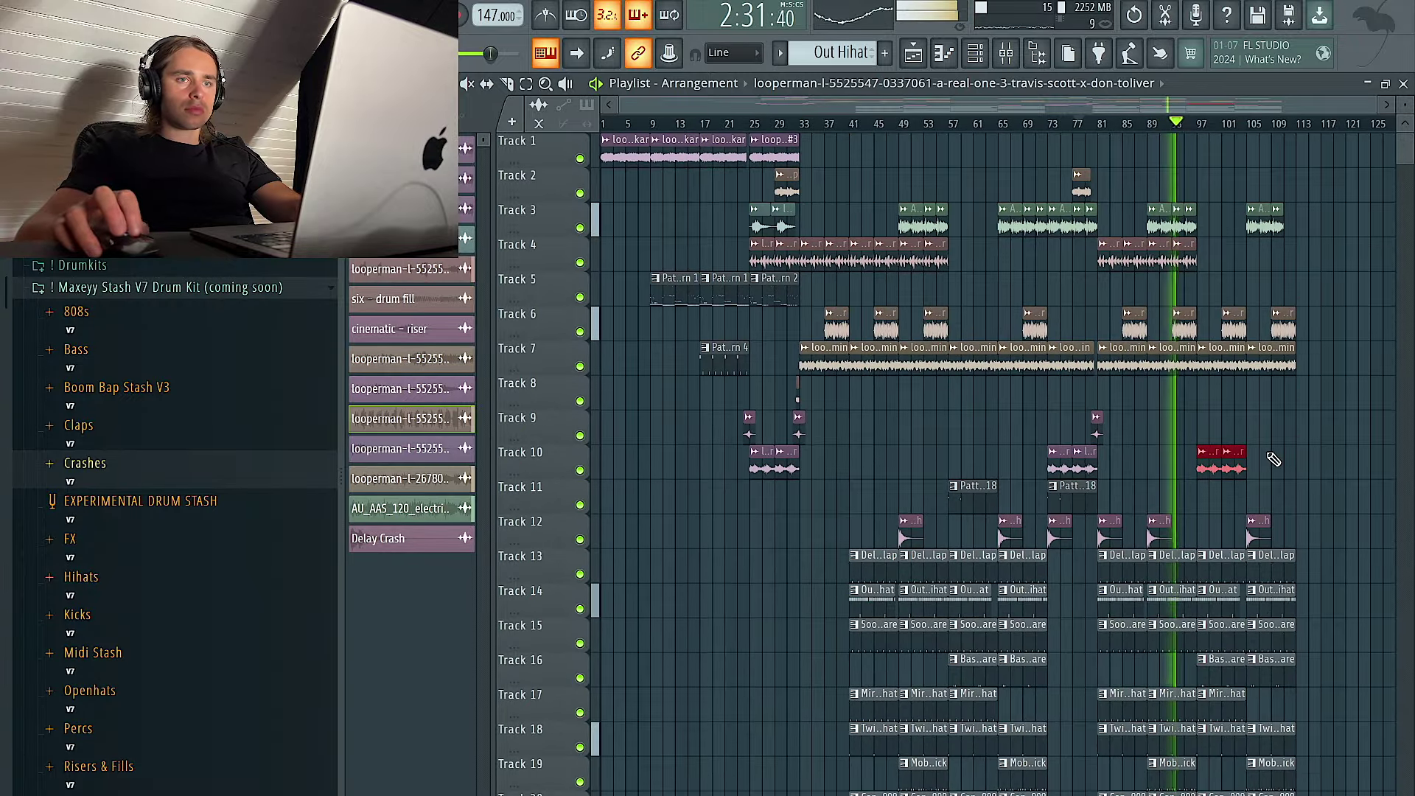
Move the clips on Tracks 9 to 20 after bar 35 up by one track and clear the selection
scroll(1274, 515, down, 3)
scroll(1274, 566, down, 1)
drag(1295, 748, 825, 269)
key(shift+Up)
scroll(1264, 354, up, 5)
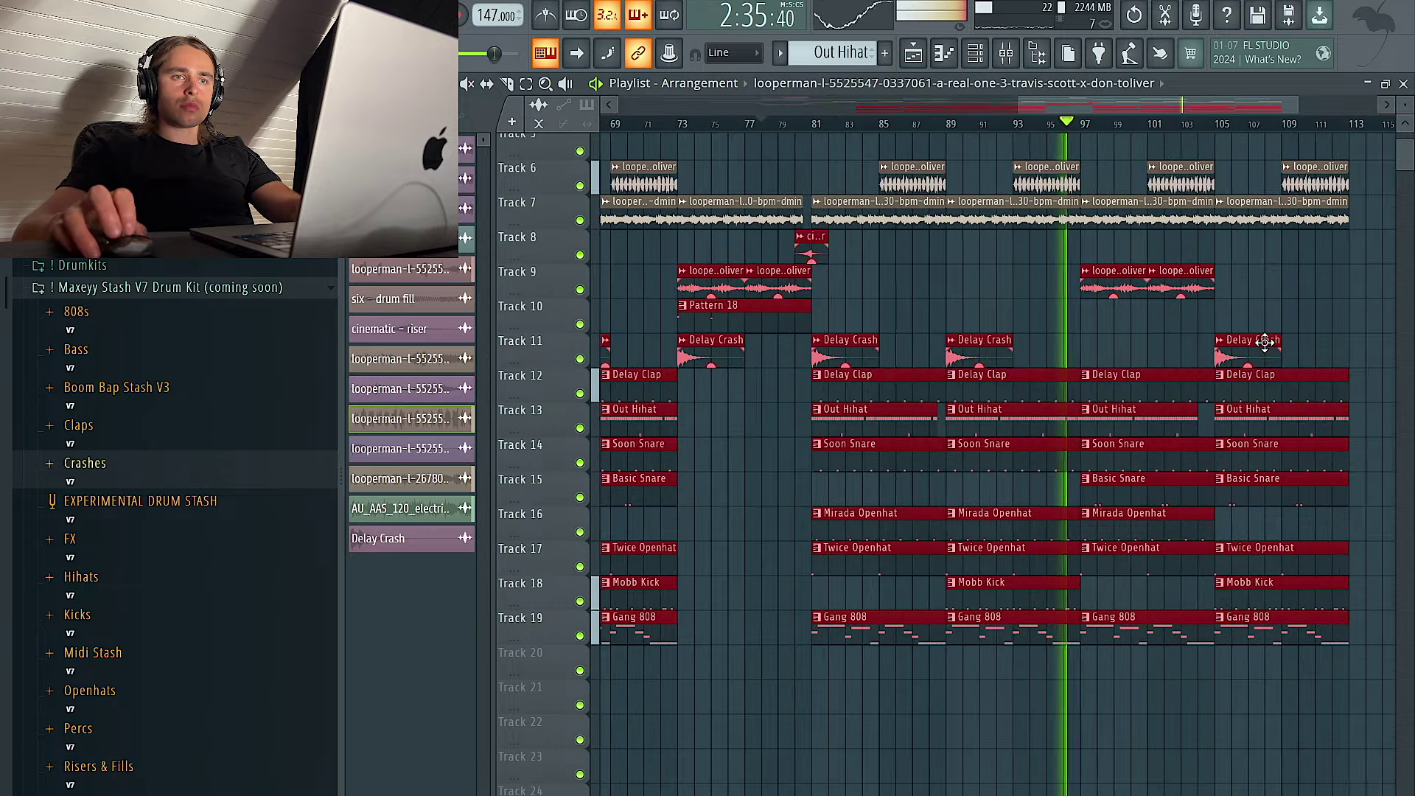
scroll(1267, 344, up, 1)
ctrl+click(1340, 304)
Delete the Track 6 loop at bar 101 and fill the AU_AAS clips on Track 3 out to bar 113
scroll(1139, 379, down, 2)
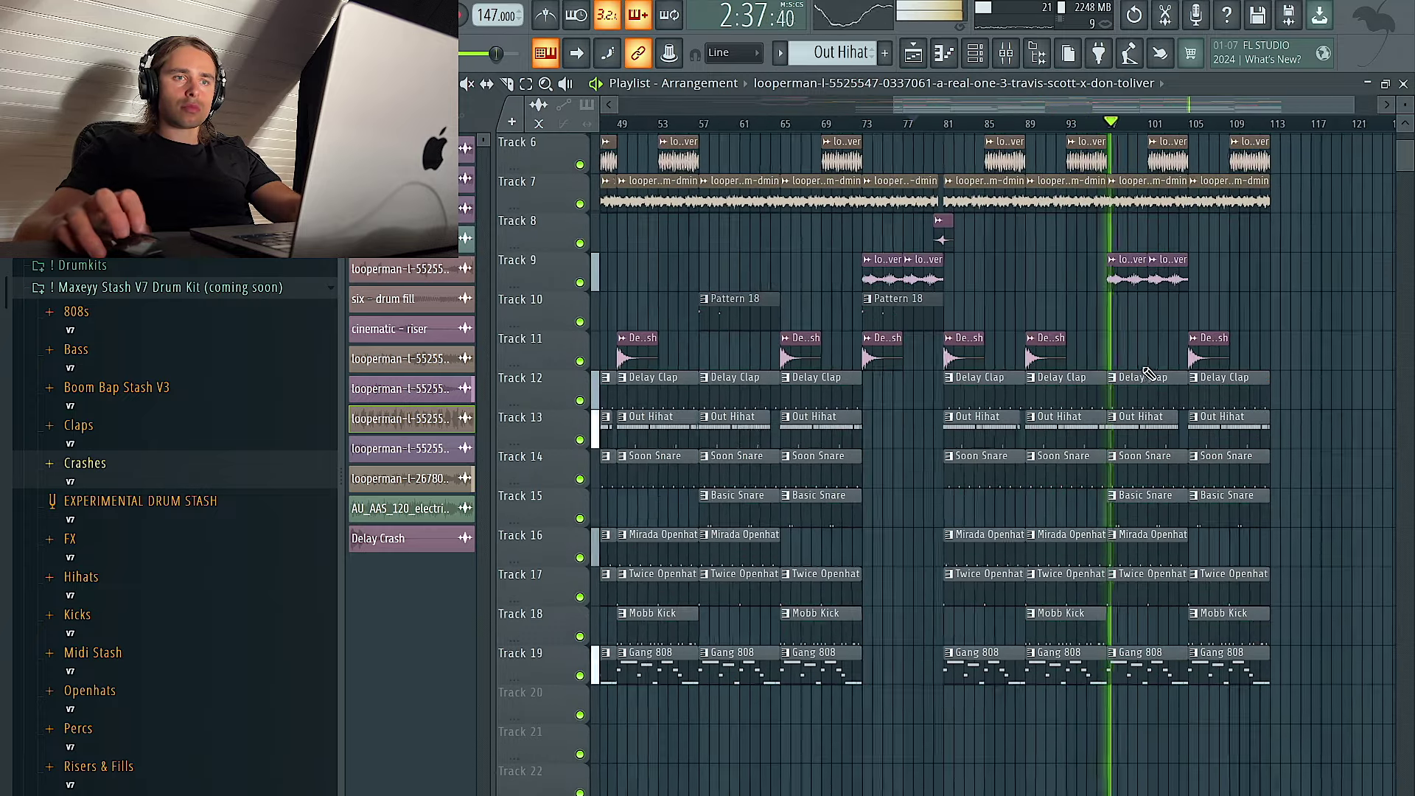
scroll(1134, 412, up, 5)
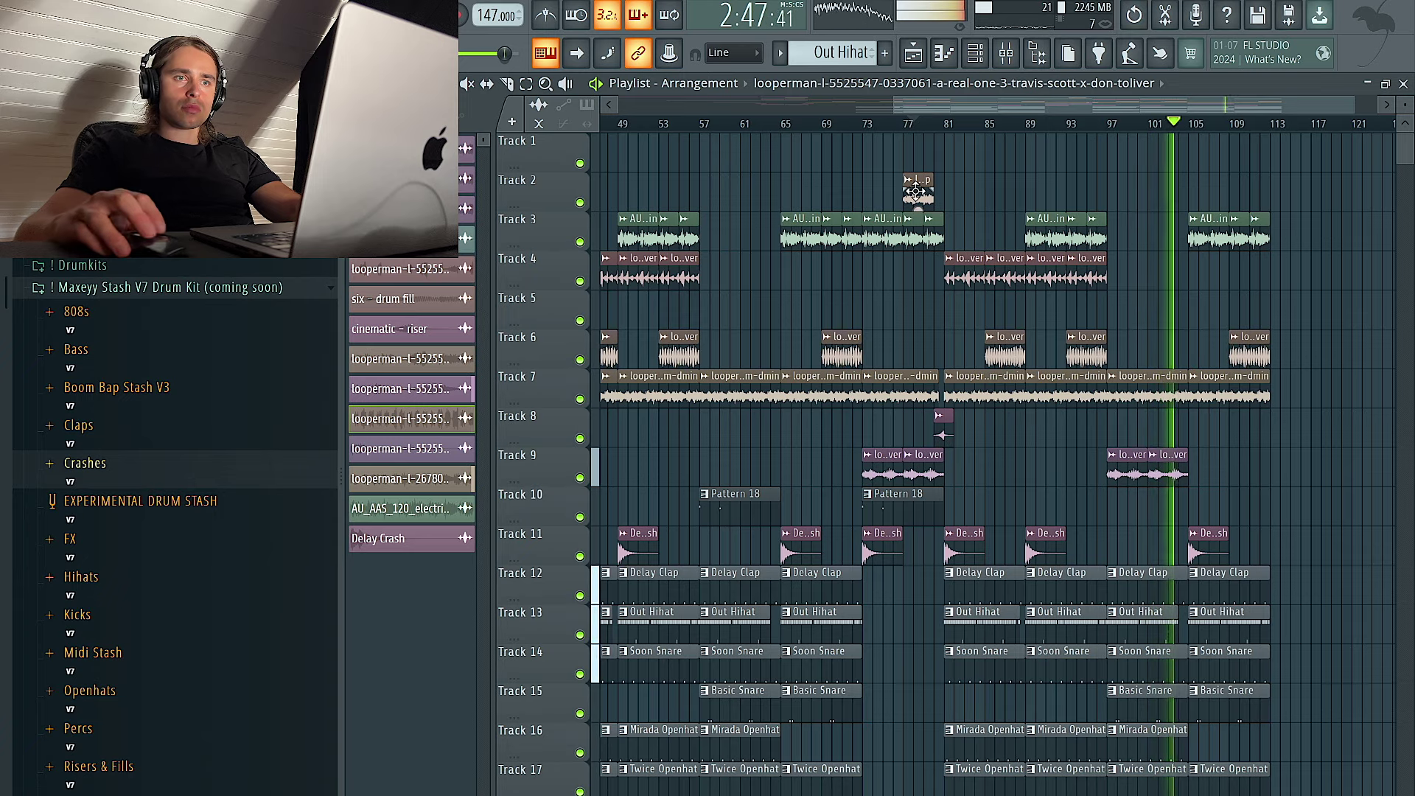
Place a copy of the bank-2-travis-scott-x-mike-dean-type-loop on Track 2 at bar 105
scroll(1205, 207, up, 4)
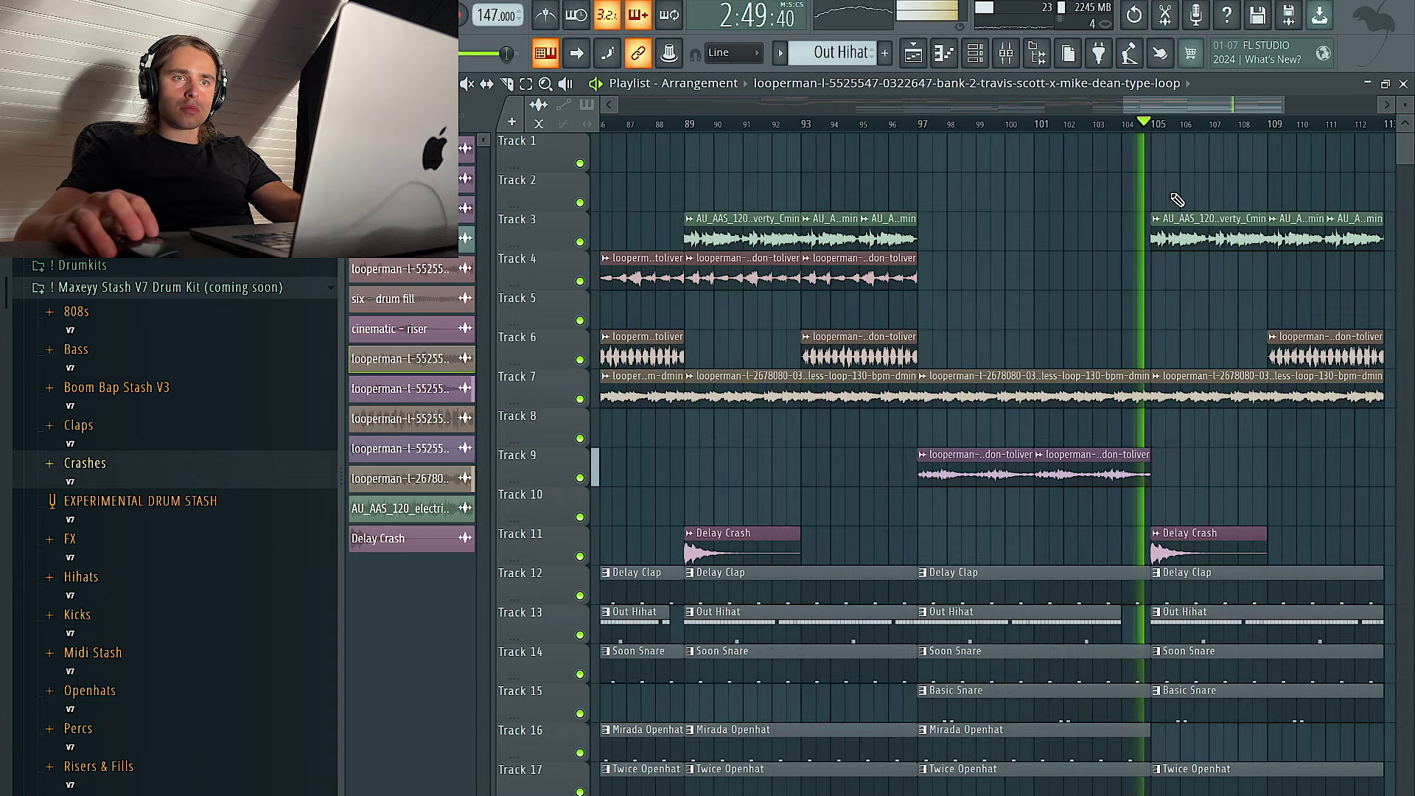
scroll(1164, 195, right, 5)
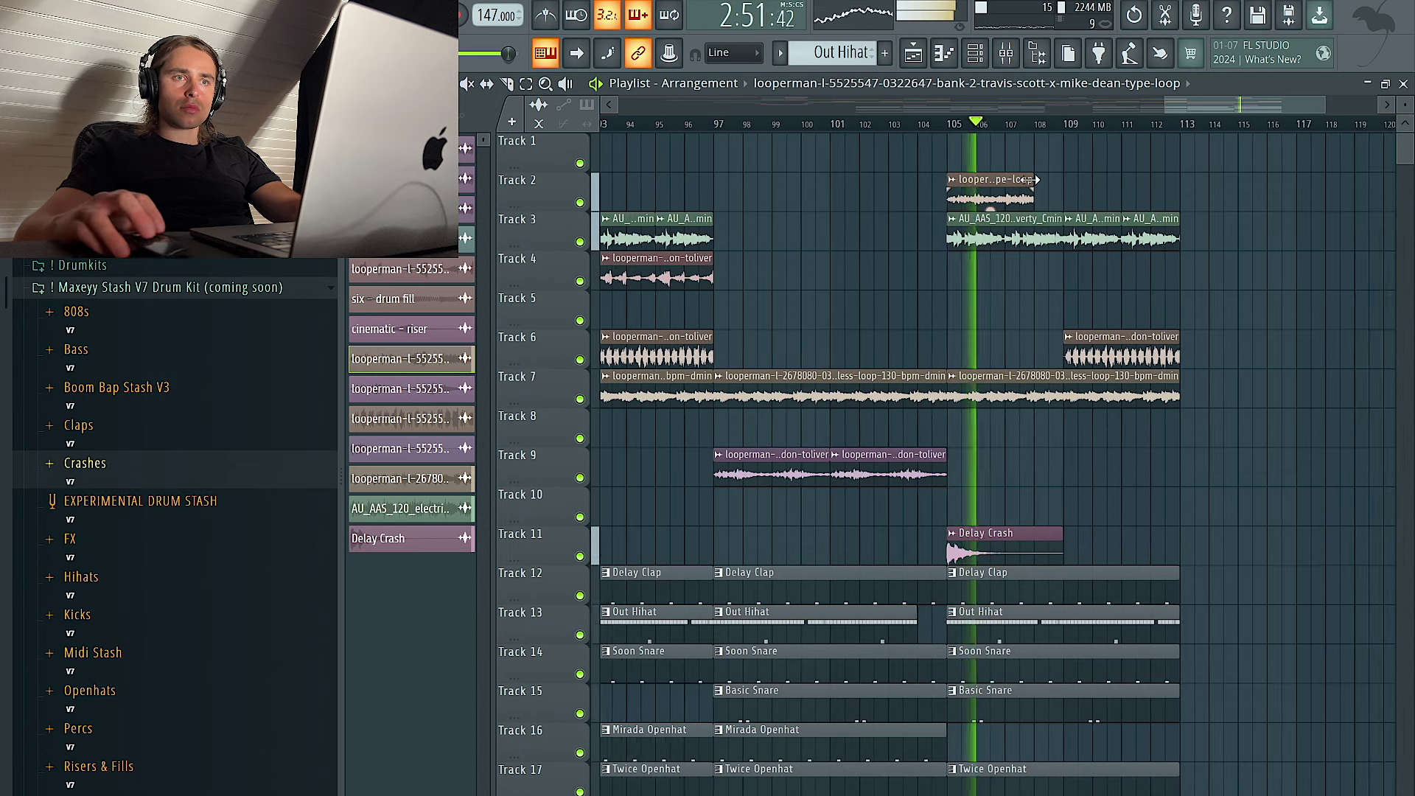
Delete the travis-scott-x-mike-dean loop on Track 2 at bar 105 and try it at bar 109 instead
right_click(995, 193)
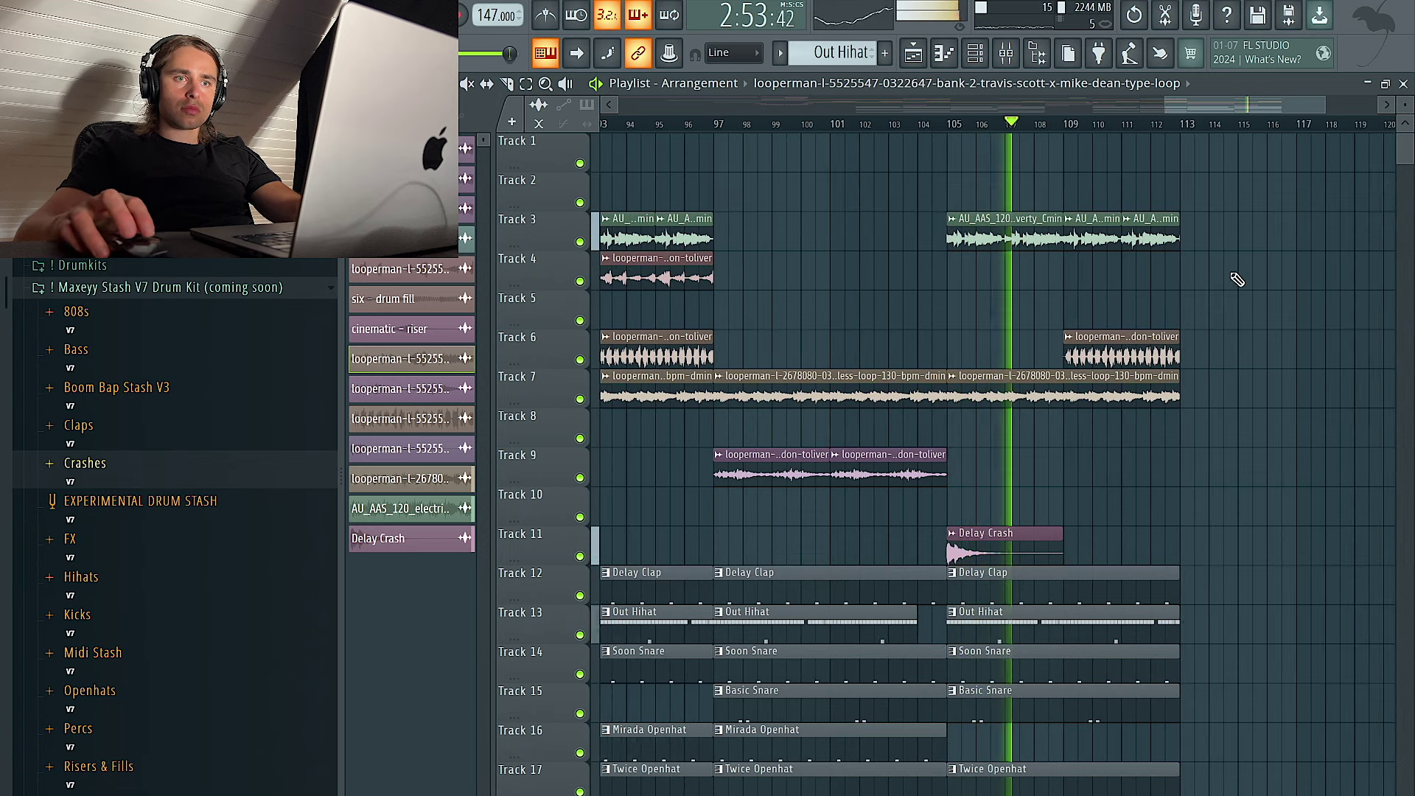
click(1080, 193)
right_click(1098, 343)
key(ctrl+z)
key(ctrl+z)
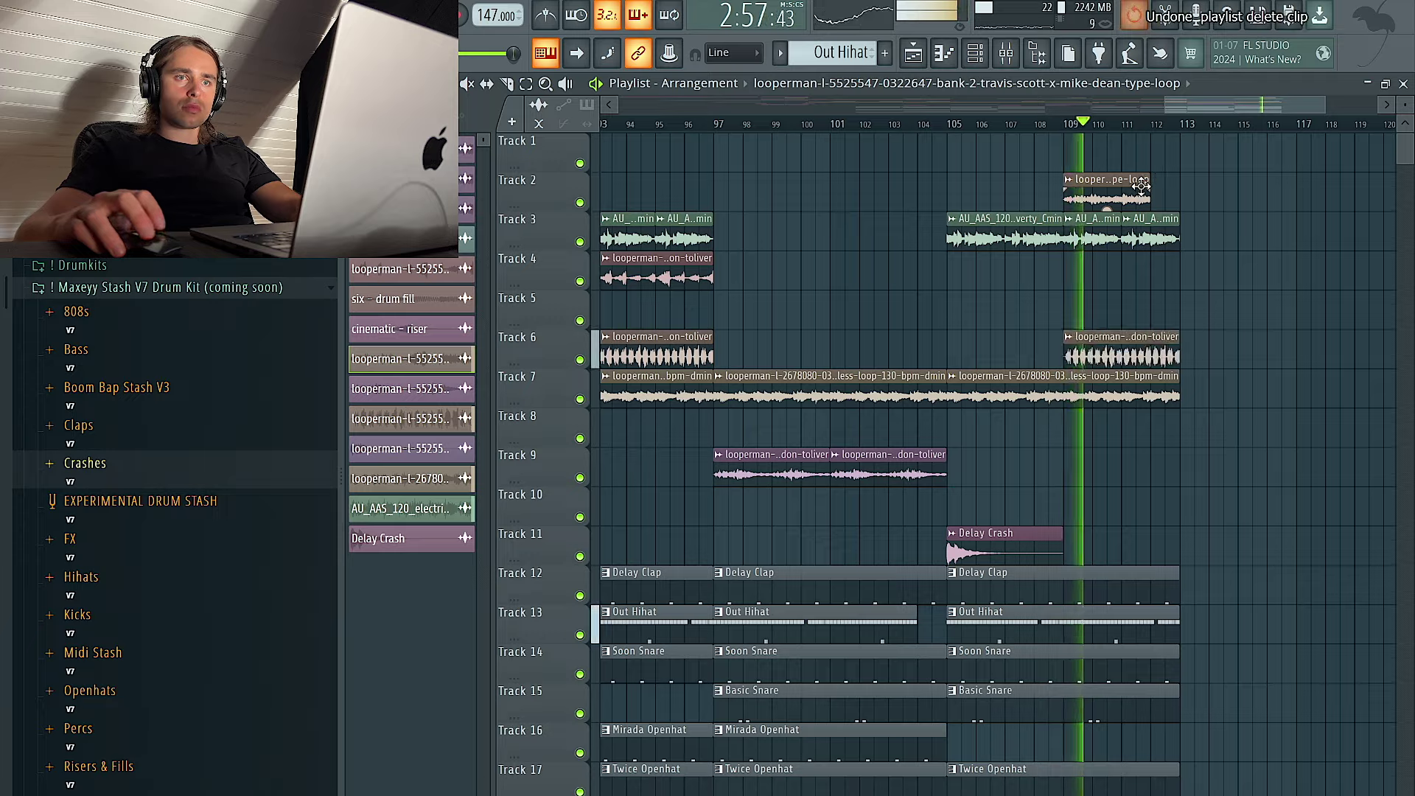
Duplicate all clips between bars 73 and 113 so the copies start at bar 113
scroll(1208, 288, down, 5)
scroll(1216, 297, down, 3)
scroll(1213, 221, up, 7)
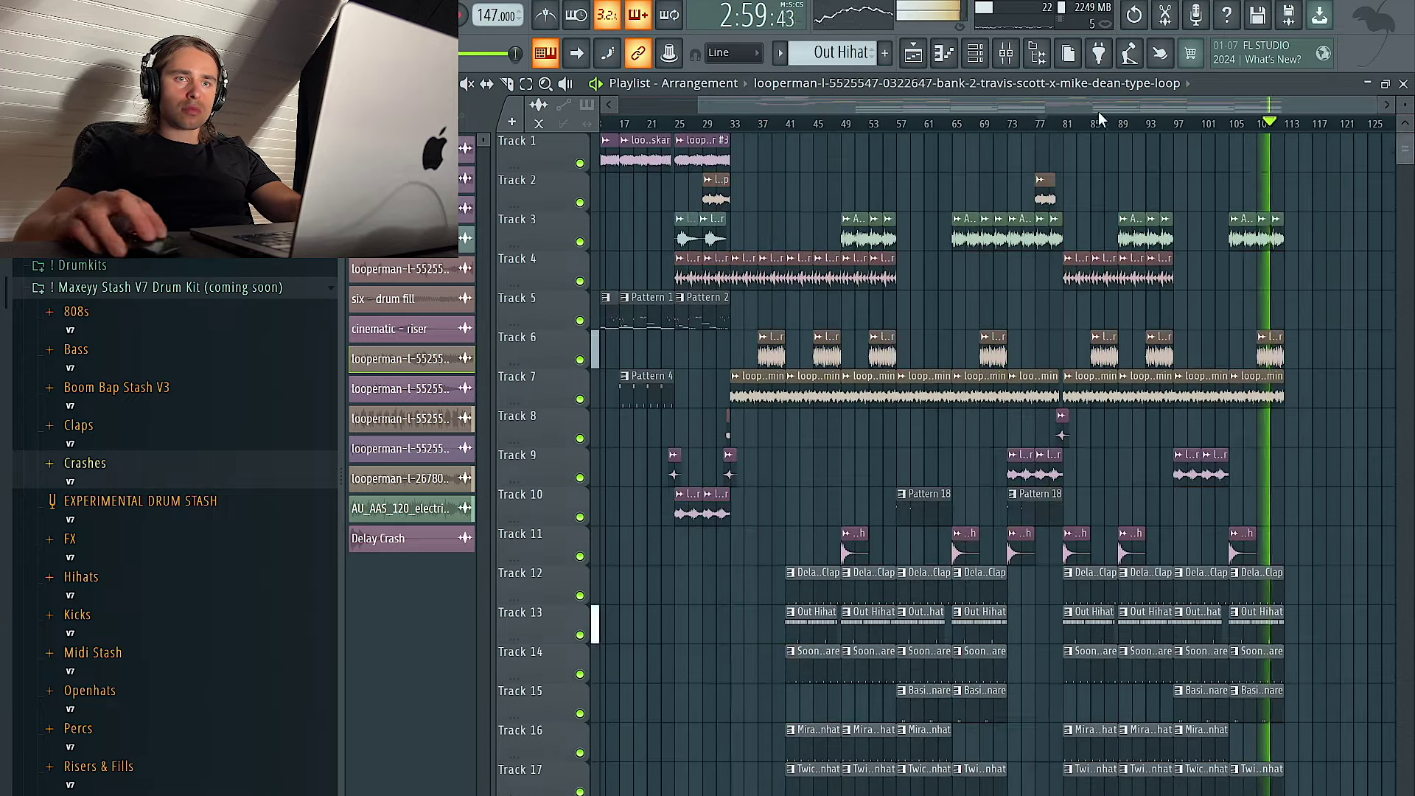
scroll(1282, 728, down, 3)
drag(1371, 784, 1019, 99)
key(ctrl+b)
scroll(1079, 383, up, 6)
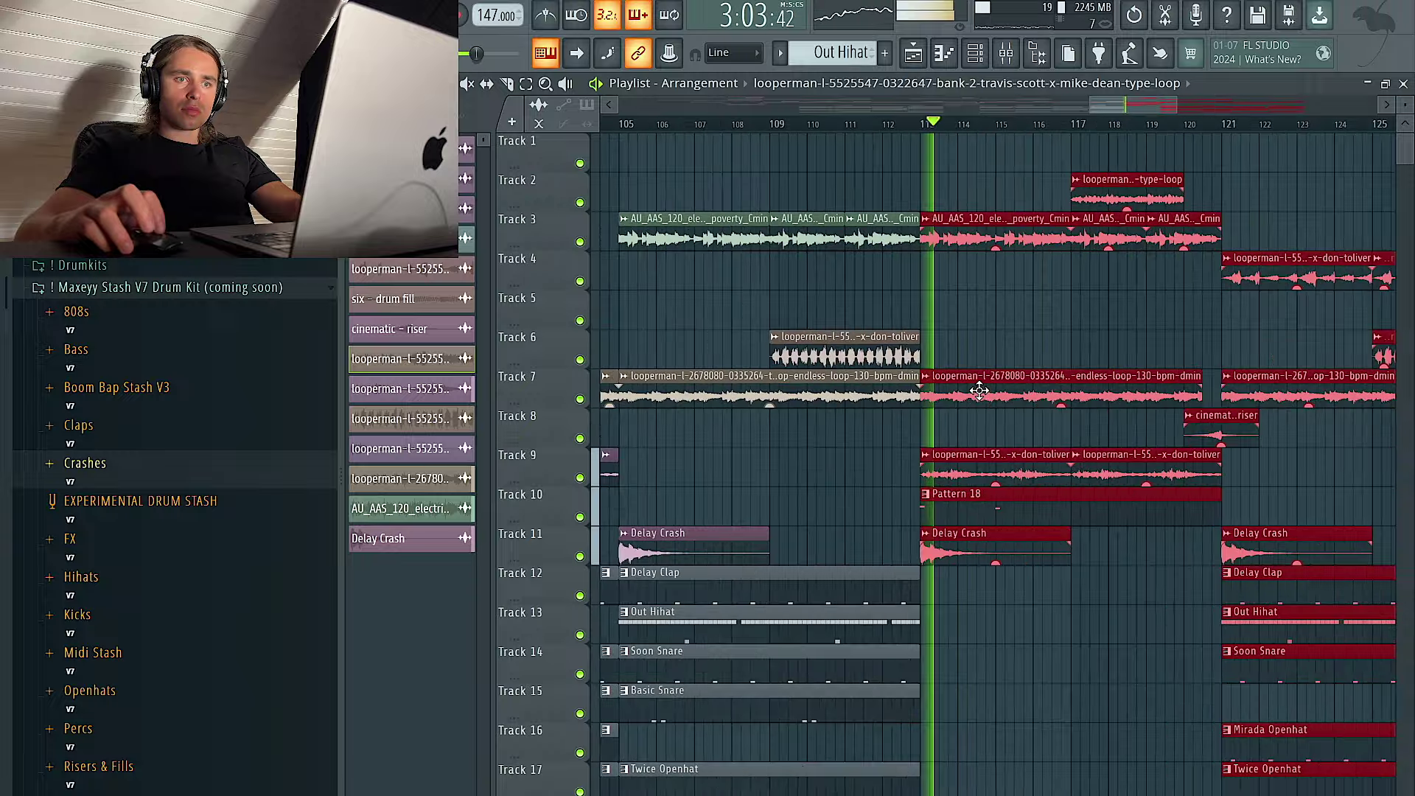
Add Pattern 18 on Track 10 at bar 121 and replace the Track 4 loops at bars 121 to 129 with AU_AAS clips on Track 3
ctrl+click(1033, 312)
scroll(1029, 347, down, 4)
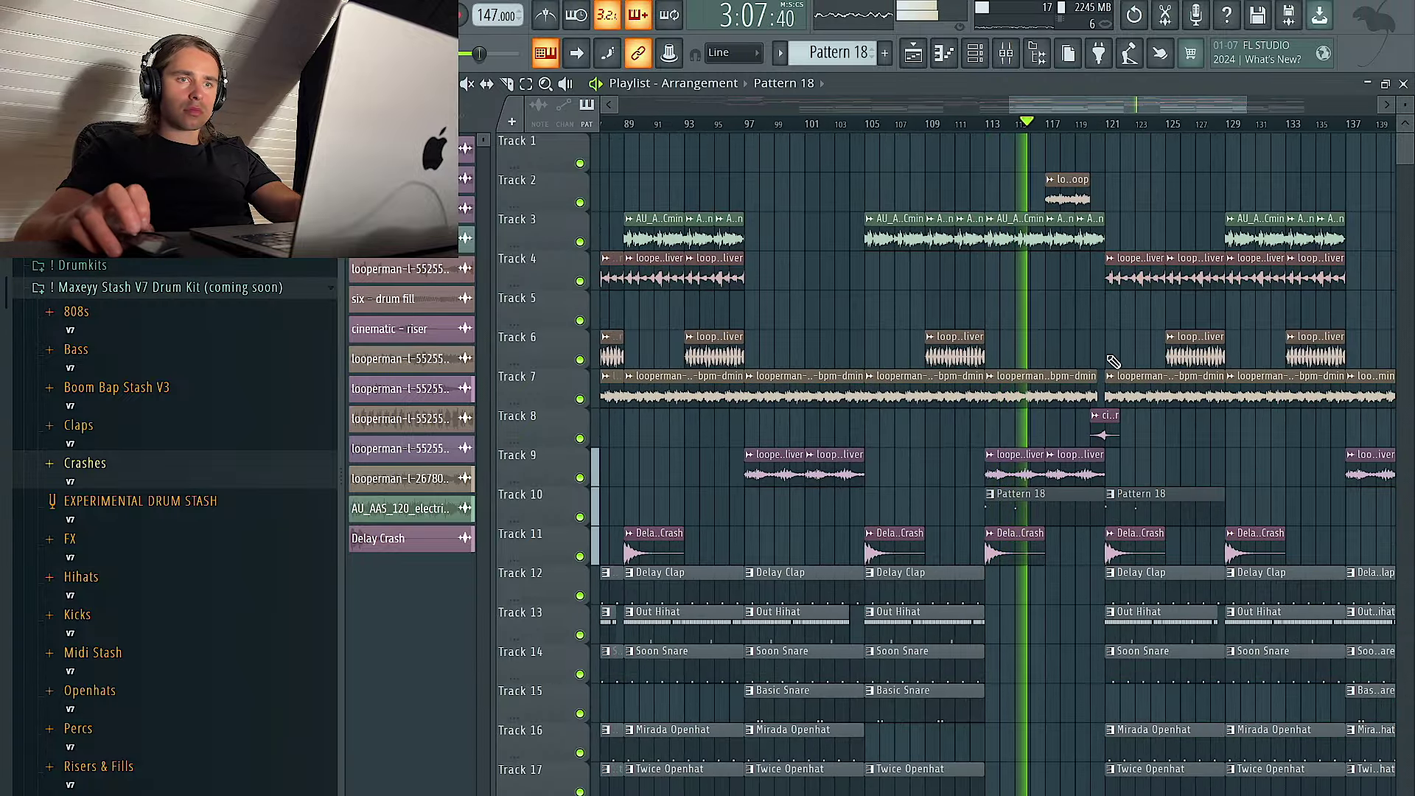
scroll(1113, 357, up, 5)
scroll(1131, 265, down, 4)
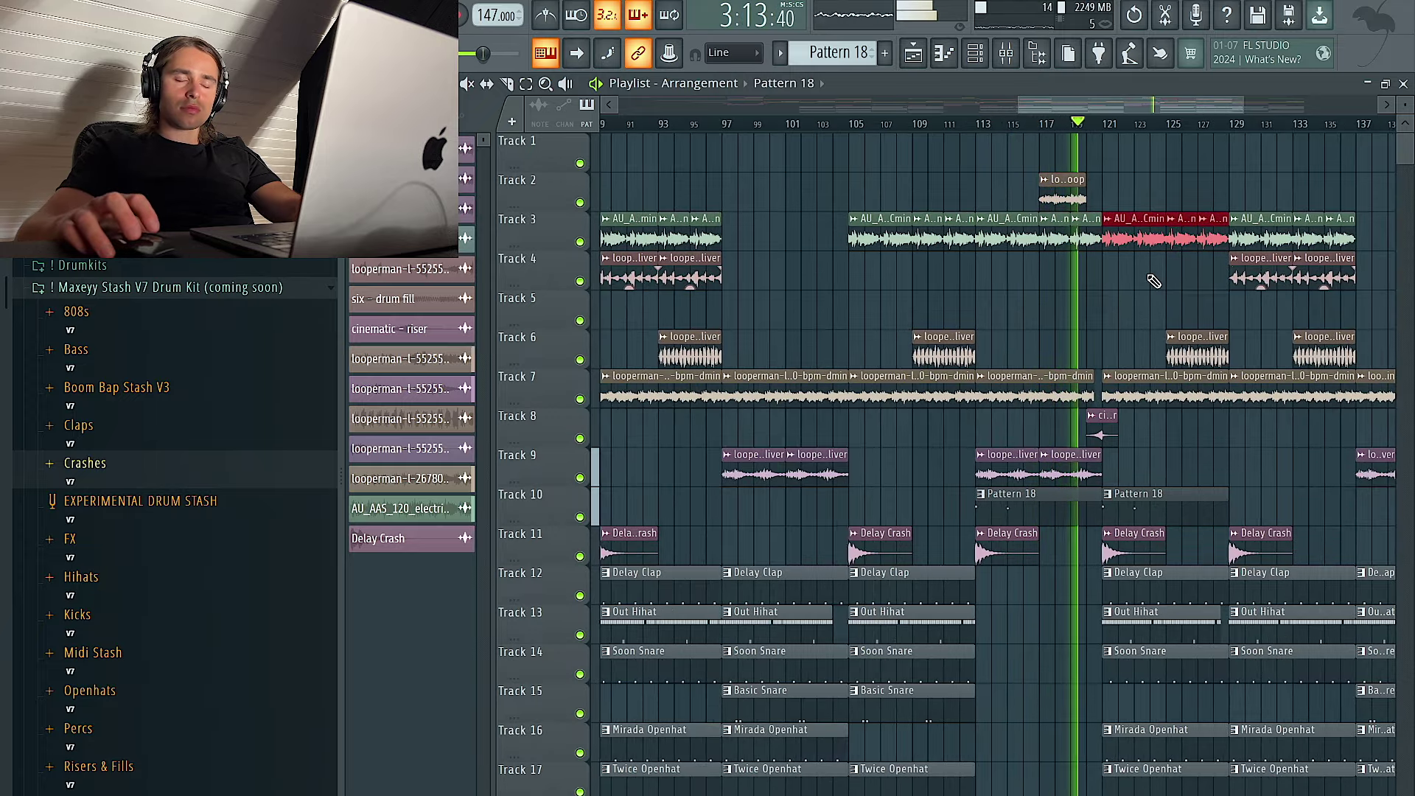
scroll(1151, 306, up, 4)
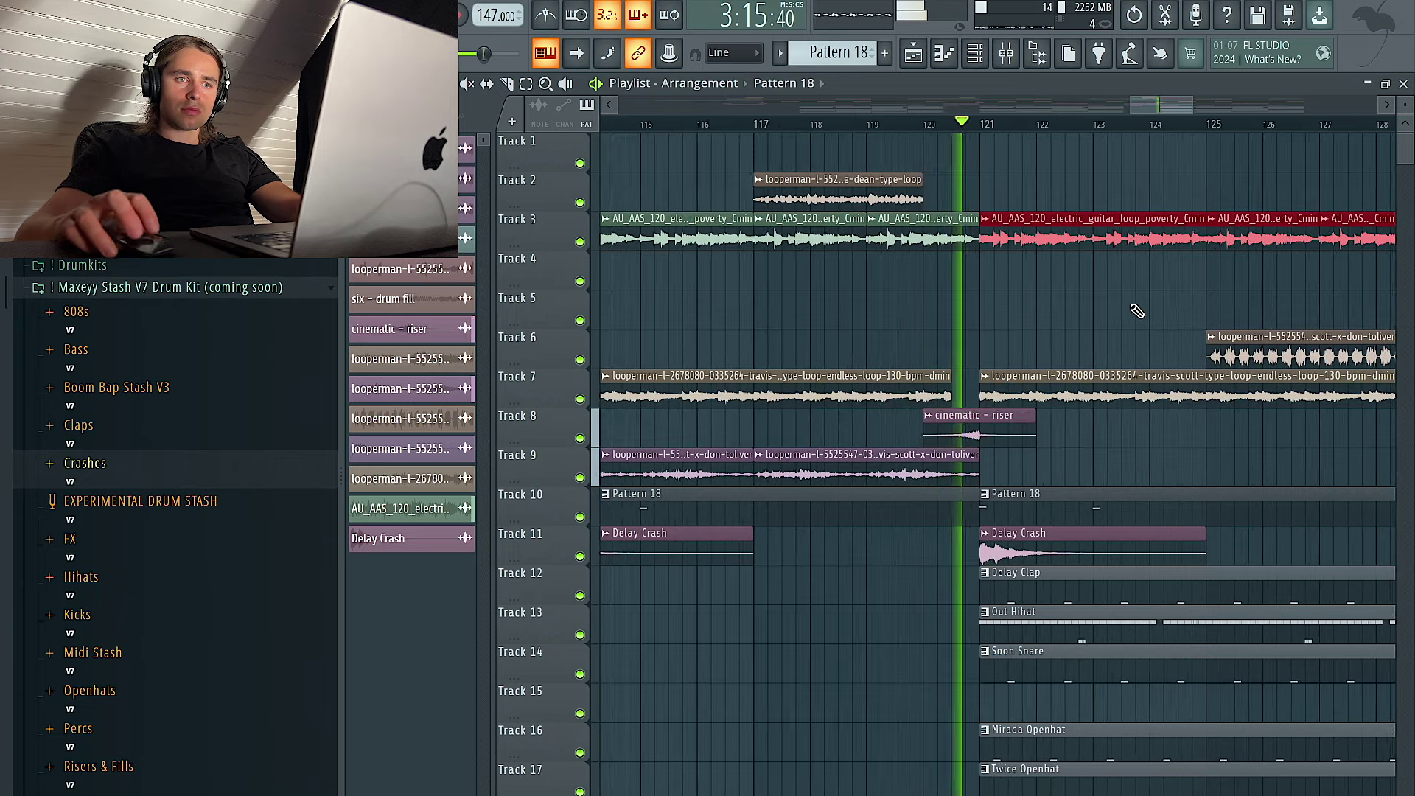
scroll(1138, 304, down, 4)
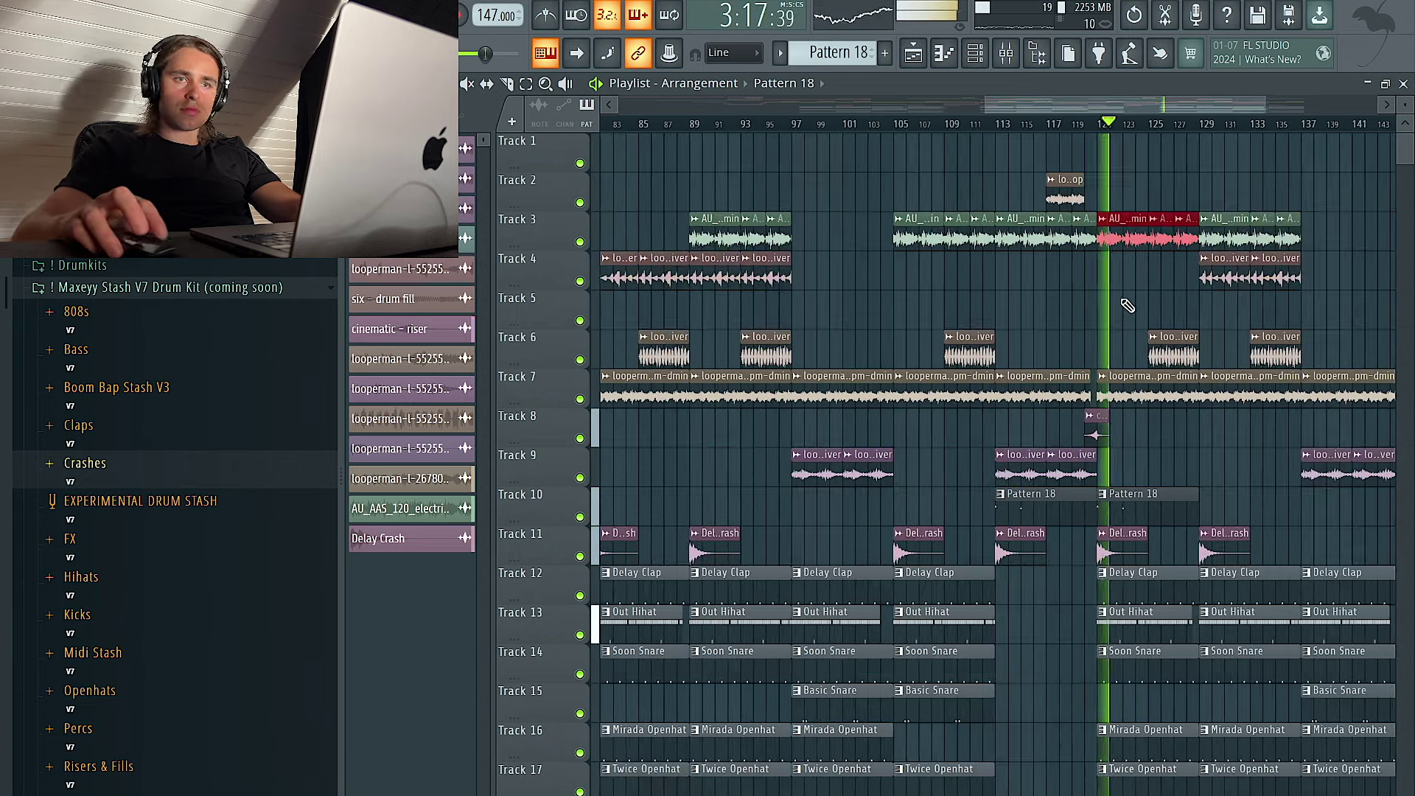
Extend Pattern 18 on Track 10 with another copy at bar 129 and delete the Track 6 loop at bar 125
scroll(1036, 431, up, 3)
drag(933, 496, 1067, 500)
ctrl+click(818, 496)
key(ctrl+b)
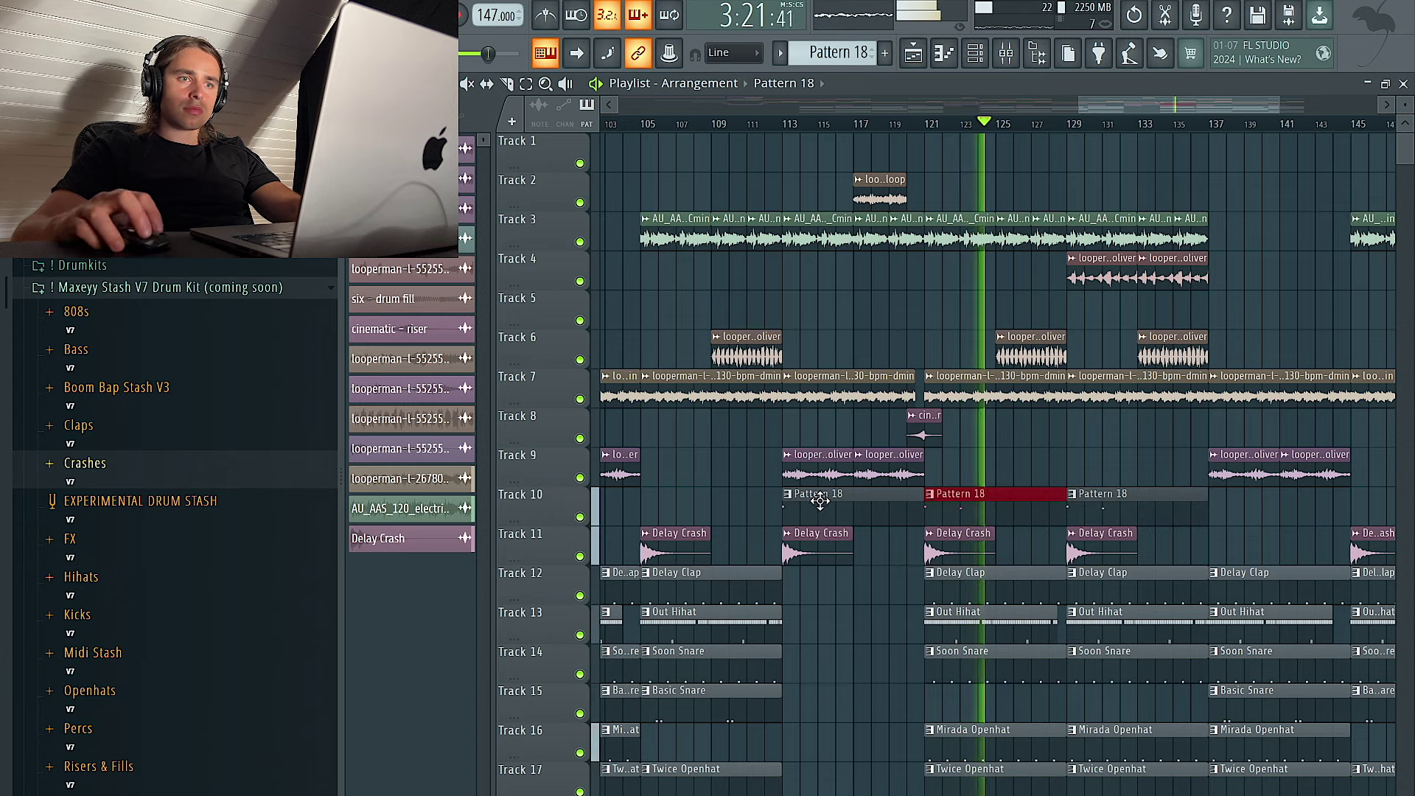
right_click(1022, 352)
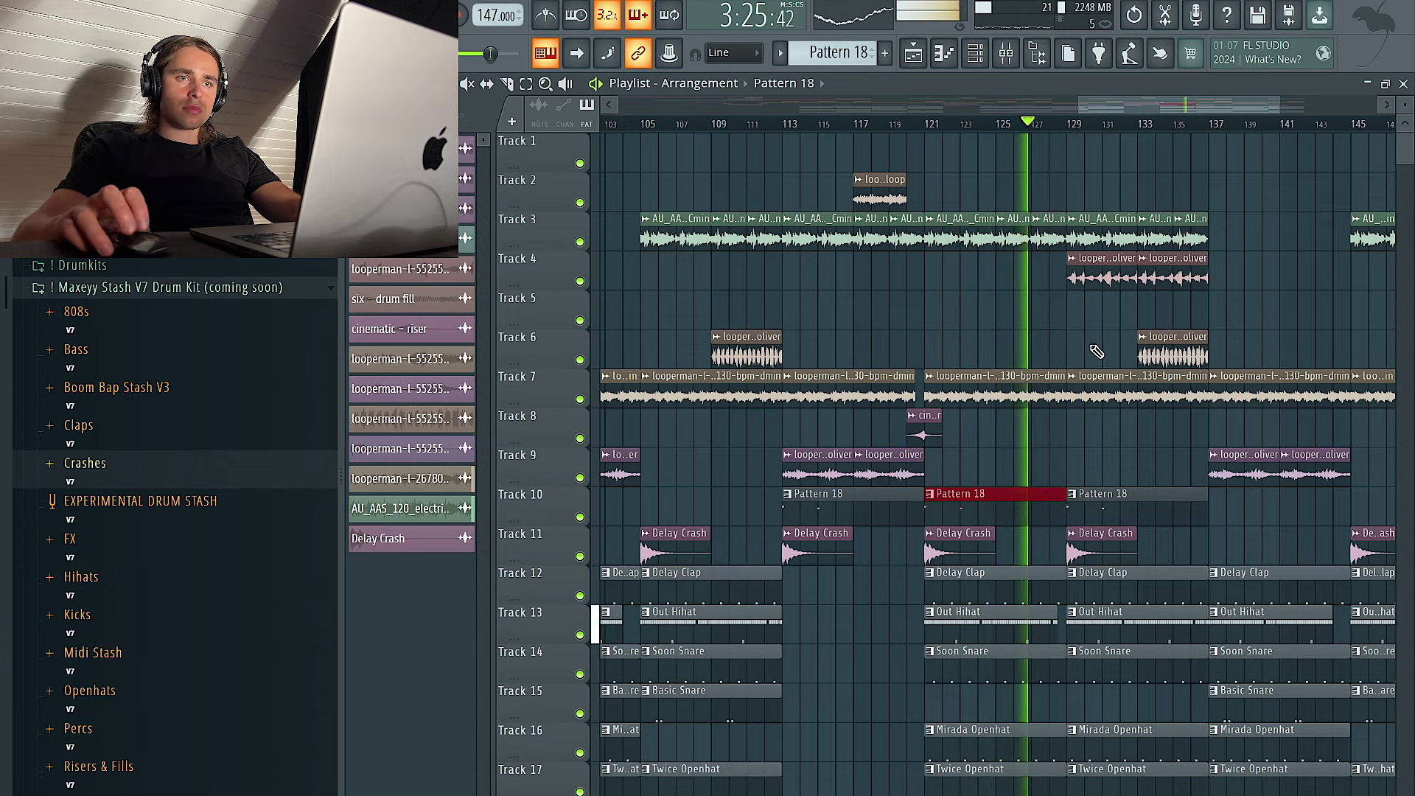
Place a copy of the Basic Snare pattern on Track 15 at bar 129
scroll(1097, 353, up, 3)
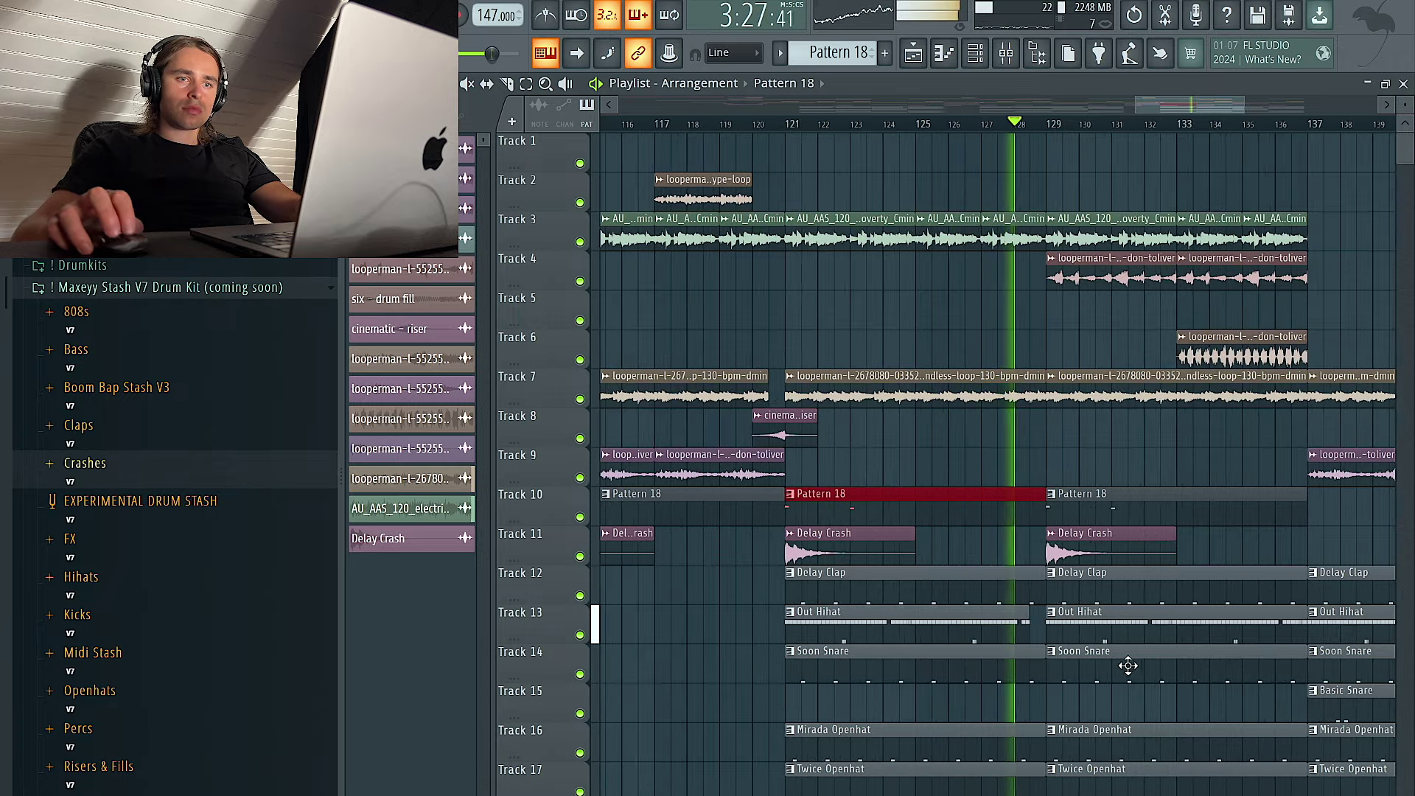
scroll(1130, 672, down, 4)
click(1328, 540)
click(1050, 537)
scroll(1031, 535, down, 5)
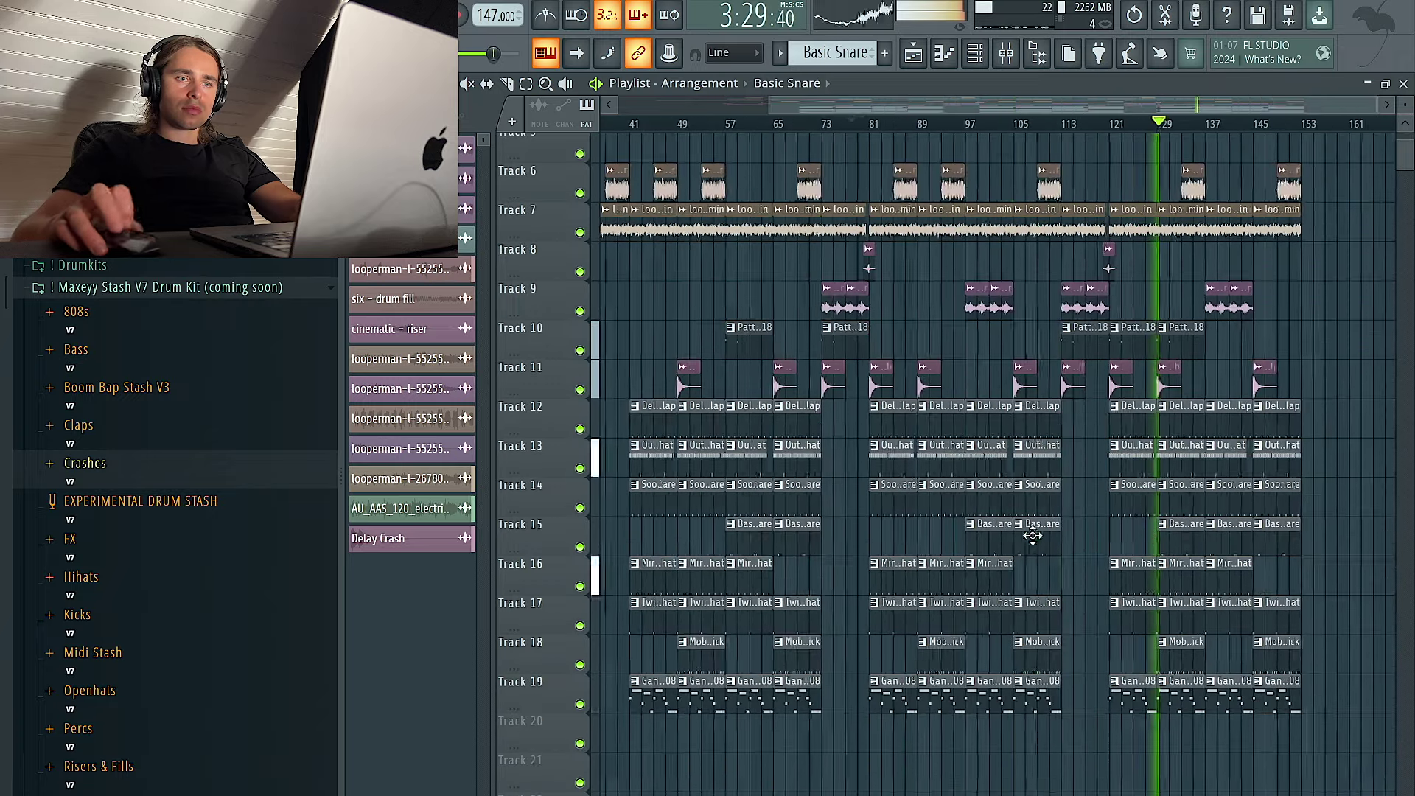
Delete all drum, 808, crash and loop clips after bar 137 so the arrangement ends there
drag(1214, 783, 1311, 398)
key(Delete)
scroll(1290, 472, up, 4)
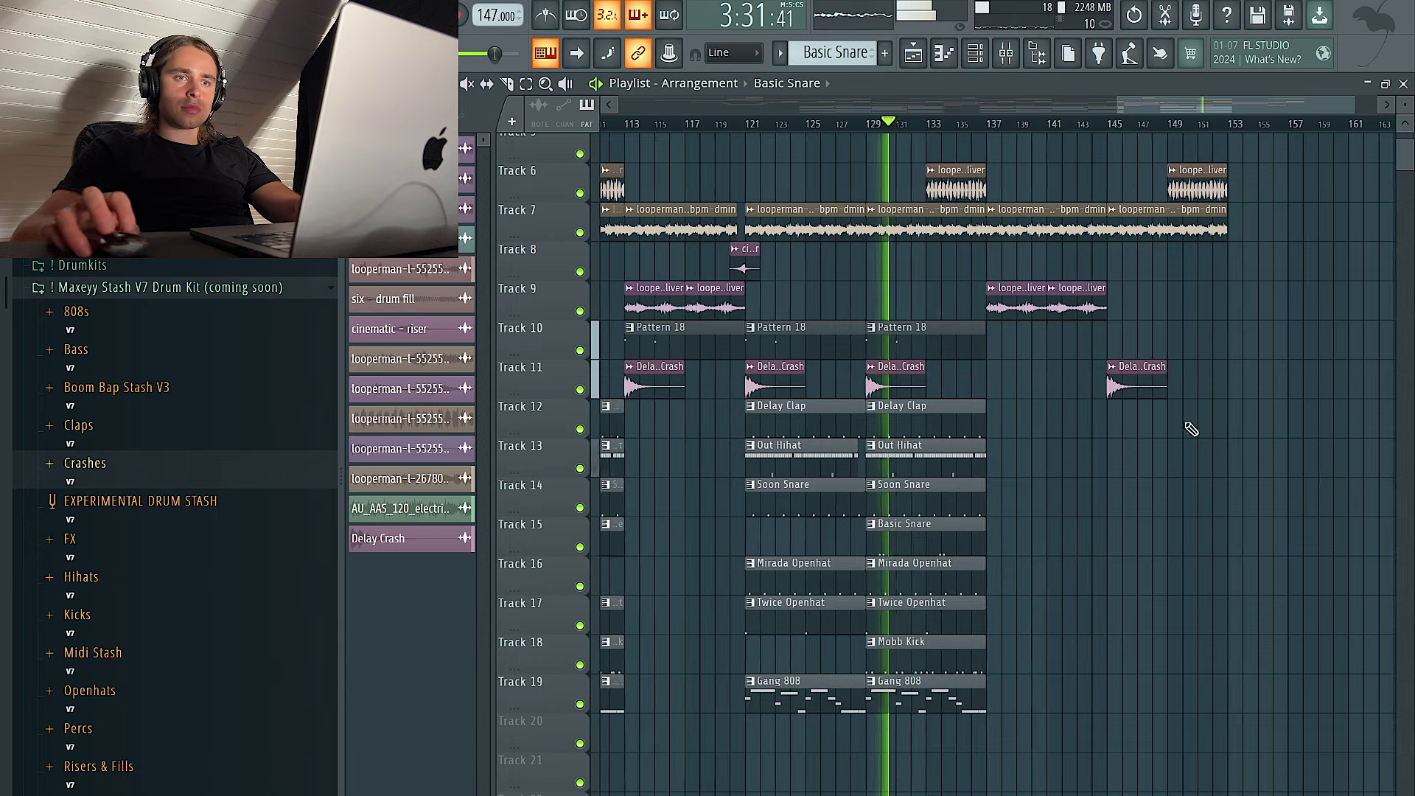
scroll(1083, 431, up, 1)
scroll(1032, 395, up, 4)
drag(1317, 726, 1008, 174)
key(Delete)
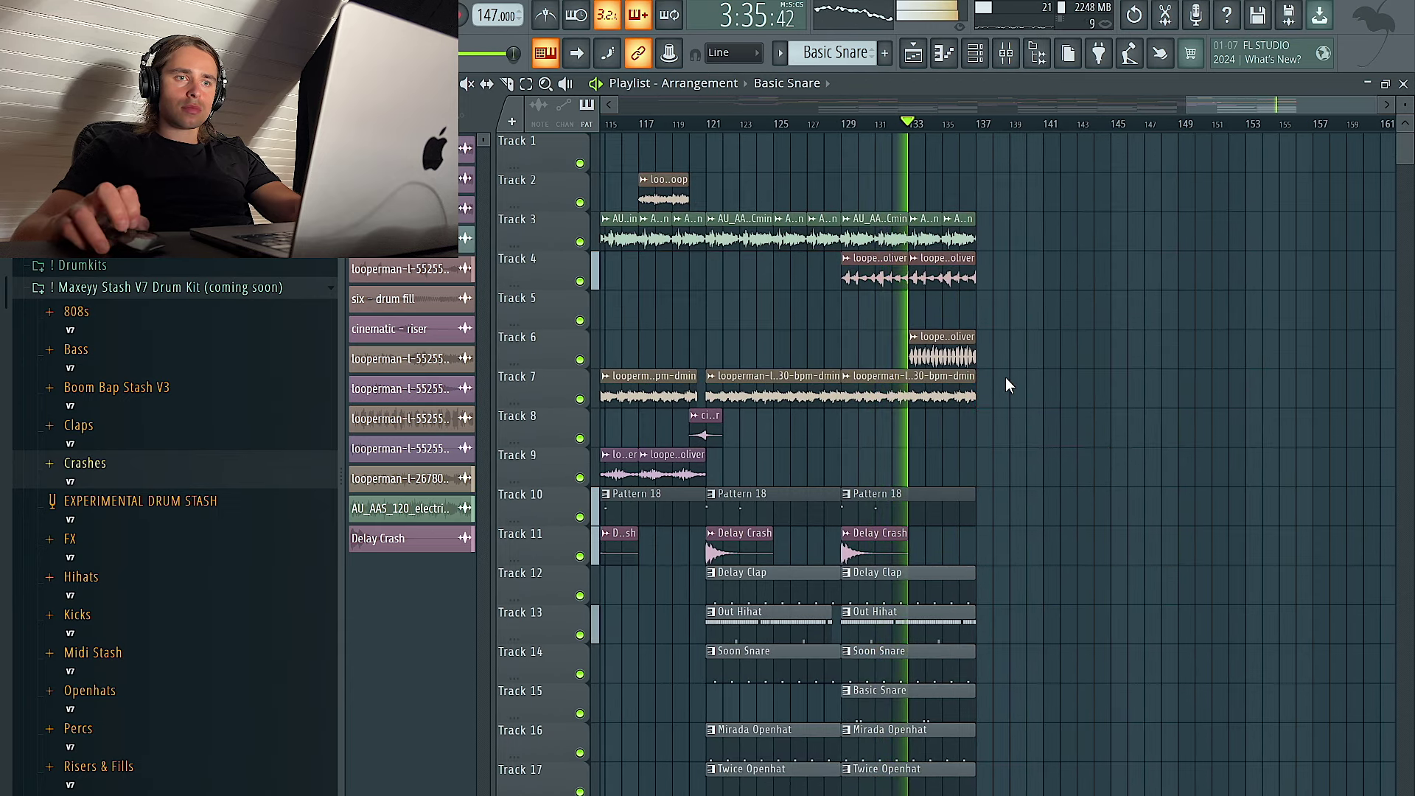
Trim the ends of the final section's Track 4, 6, 7, 10 and drum clips by about half a bar, leaving out Soon Snare
scroll(994, 264, up, 3)
drag(1147, 255, 1139, 790)
ctrl+click(1146, 664)
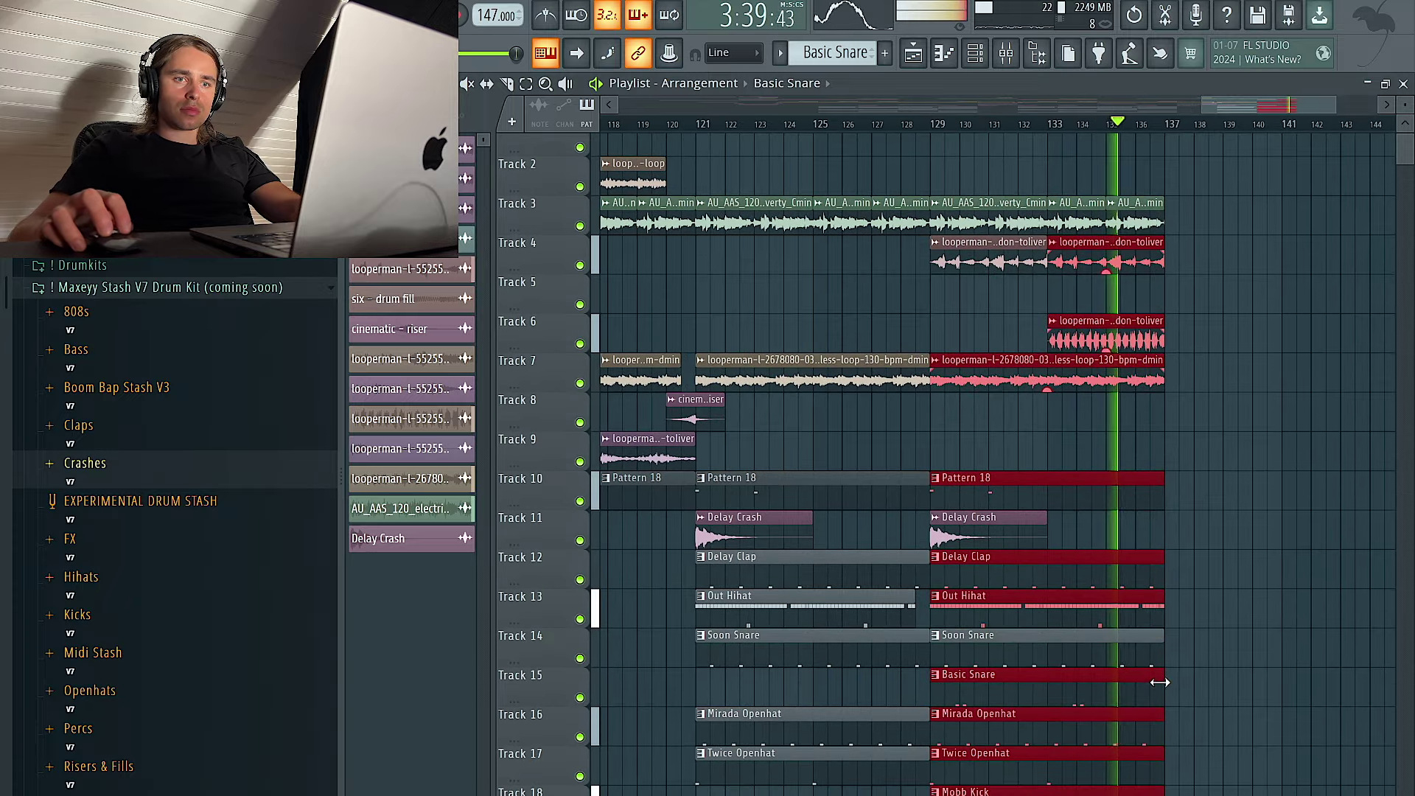
drag(1163, 682, 1149, 683)
click(1246, 643)
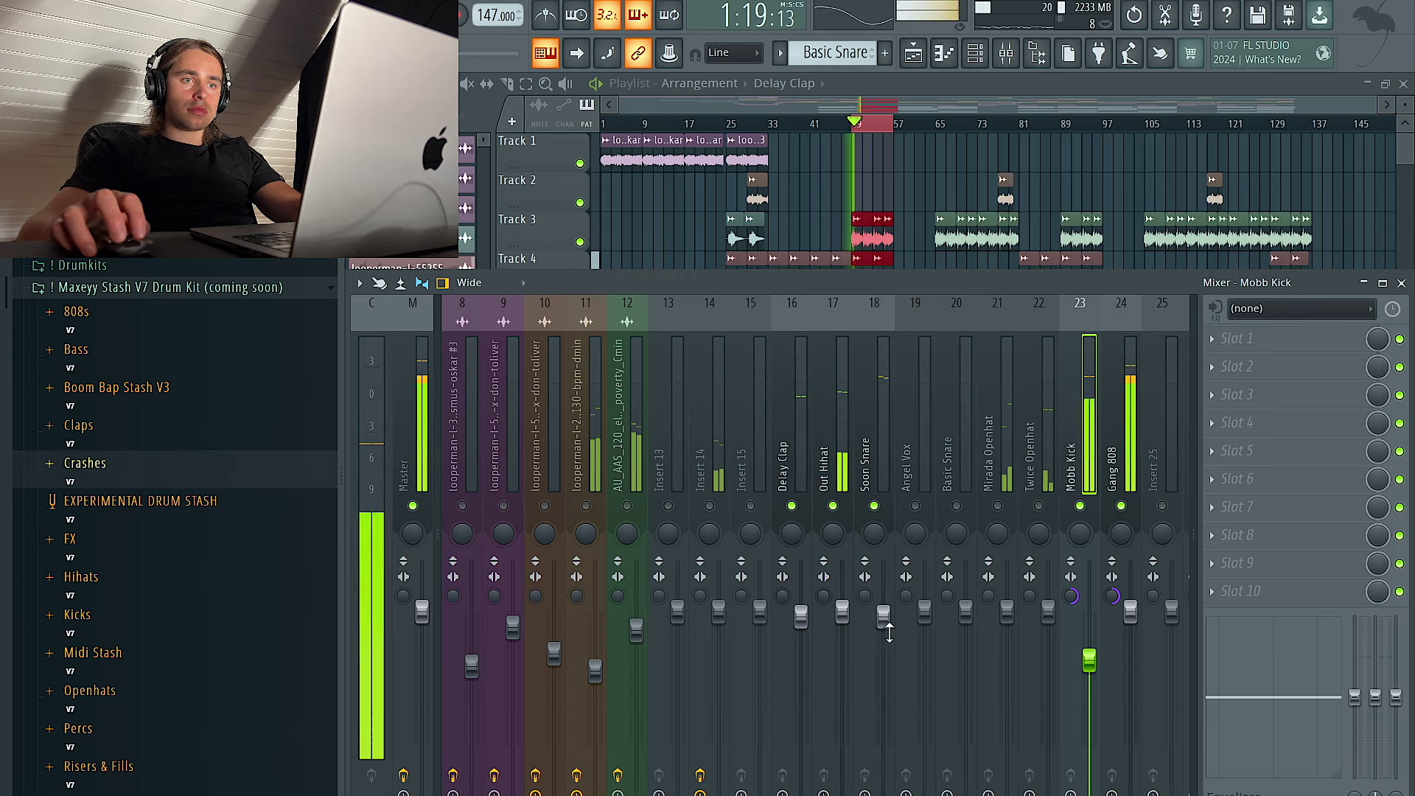
Lower the Soon Snare mixer fader and unmute the Angel Vox, Basic Snare, Mirada Openhat and Twice Openhat channels
drag(888, 632, 885, 617)
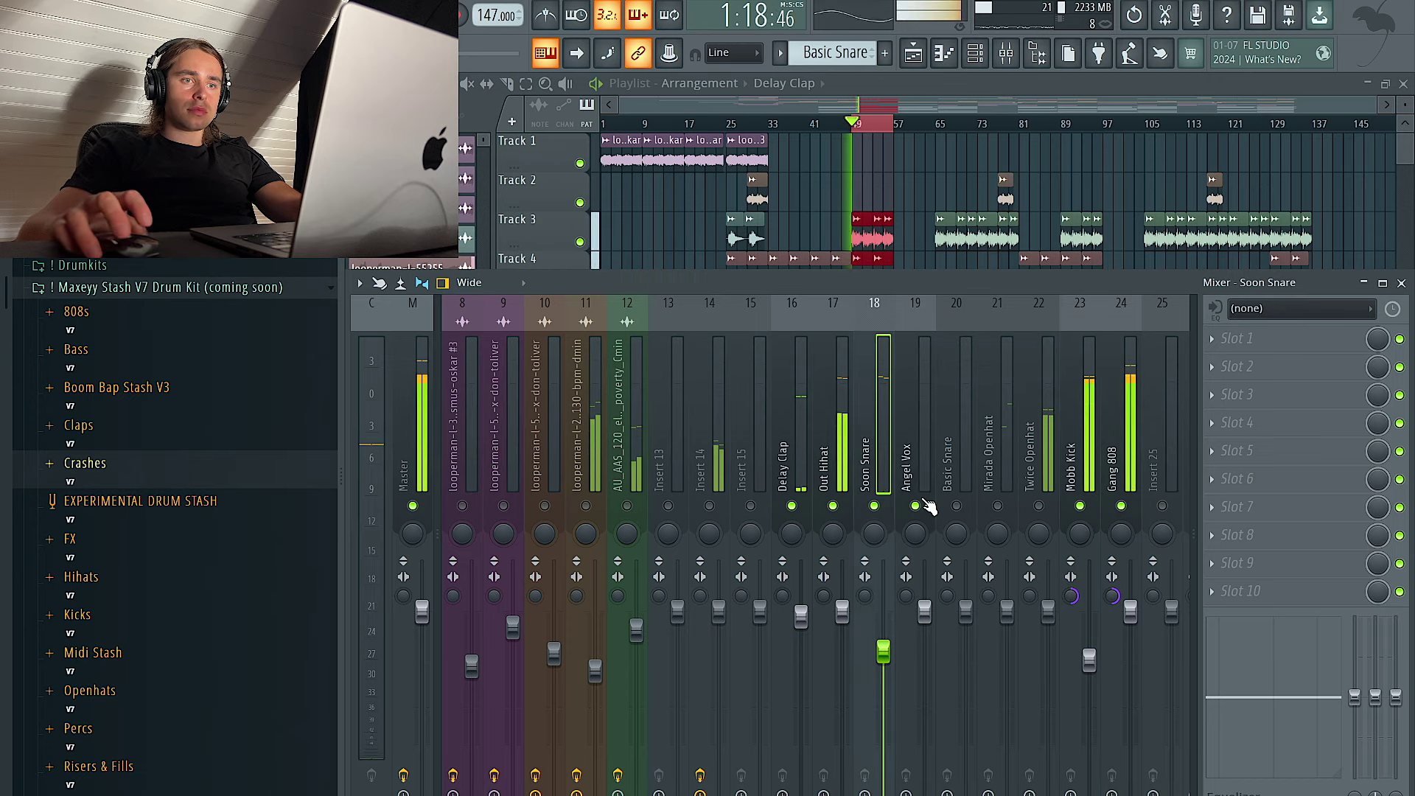
drag(954, 503, 1056, 512)
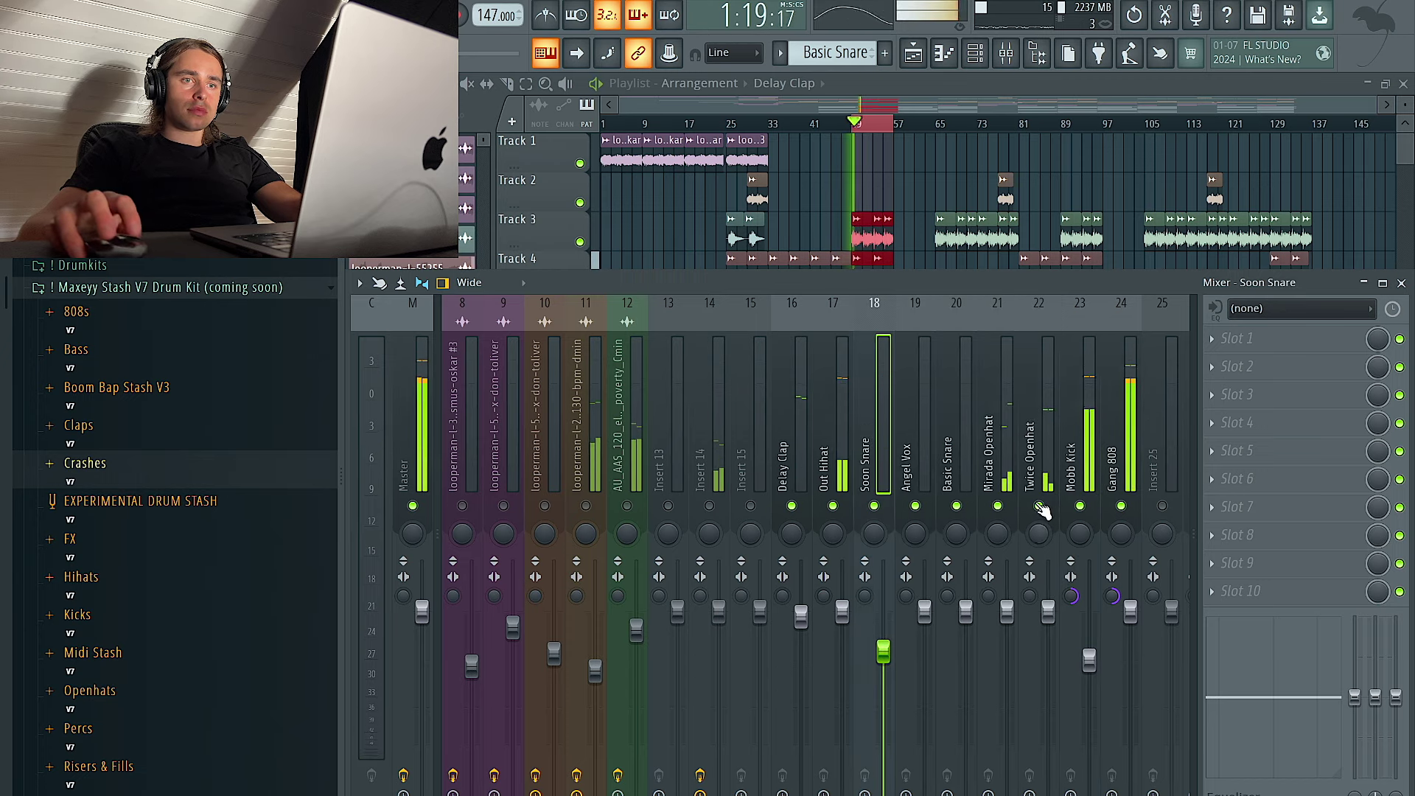
click(1024, 441)
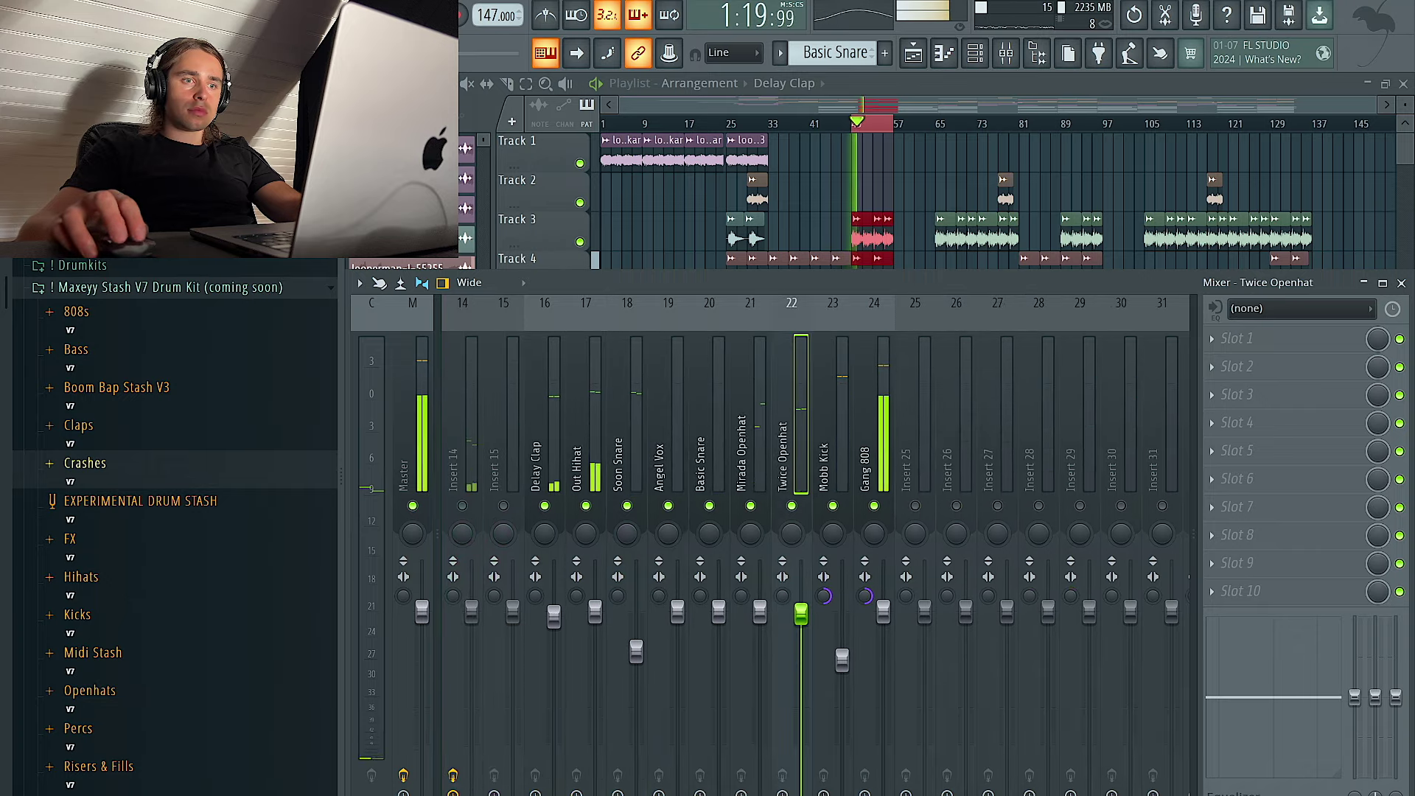
key(space)
key(space)
Unmute mixer inserts 7, 11 and 12, nudge insert 12's fader up and lower insert 7's fader
click(897, 227)
scroll(891, 230, up, 2)
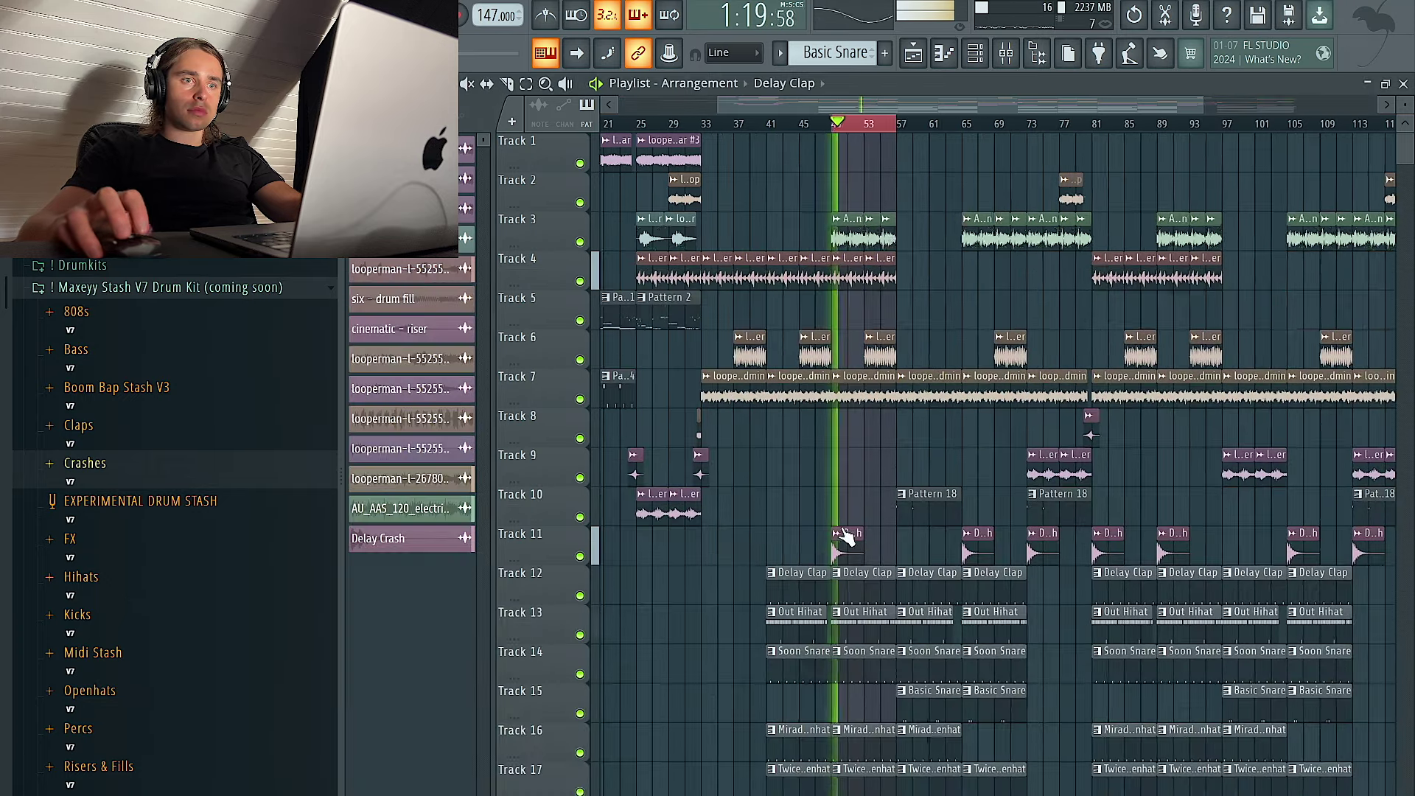
scroll(859, 540, down, 3)
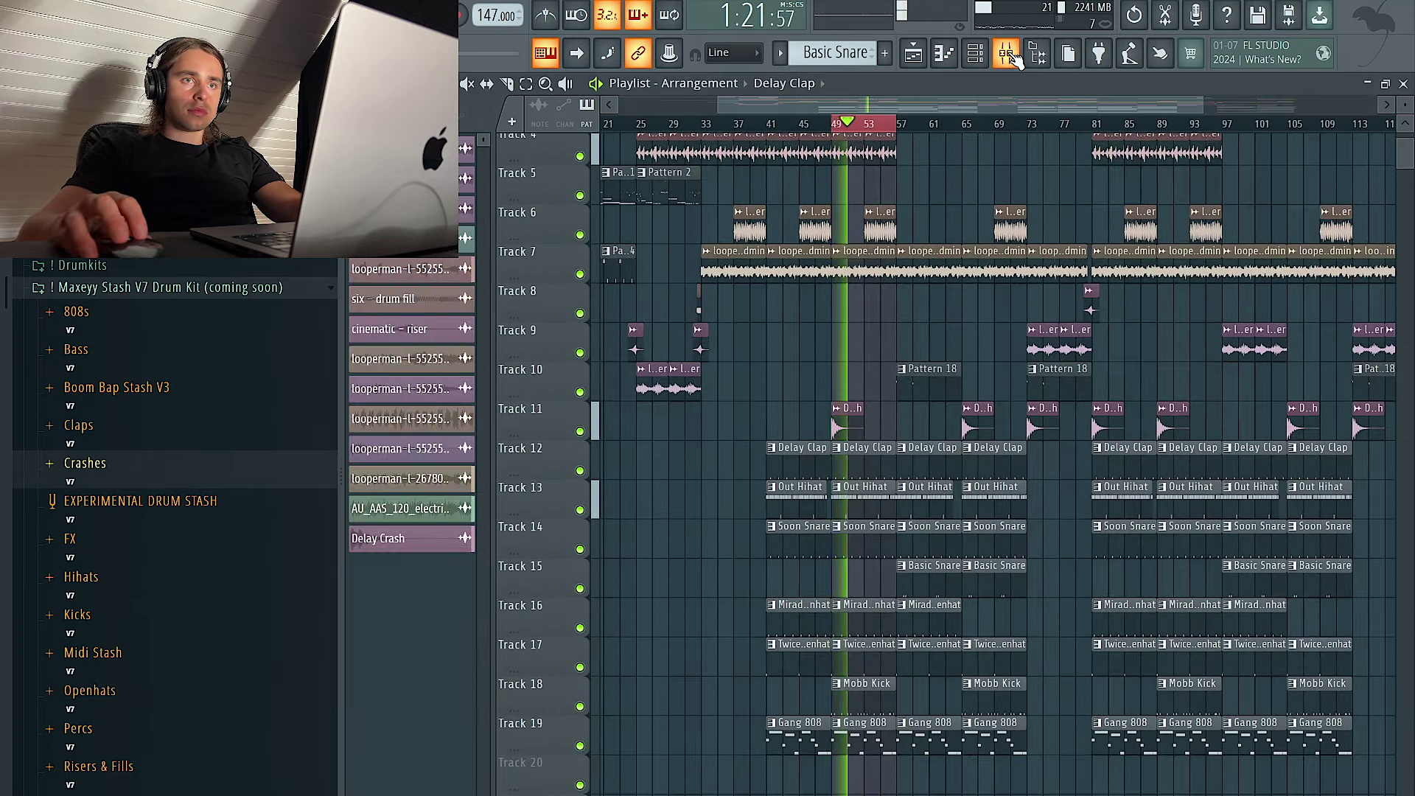
click(1010, 56)
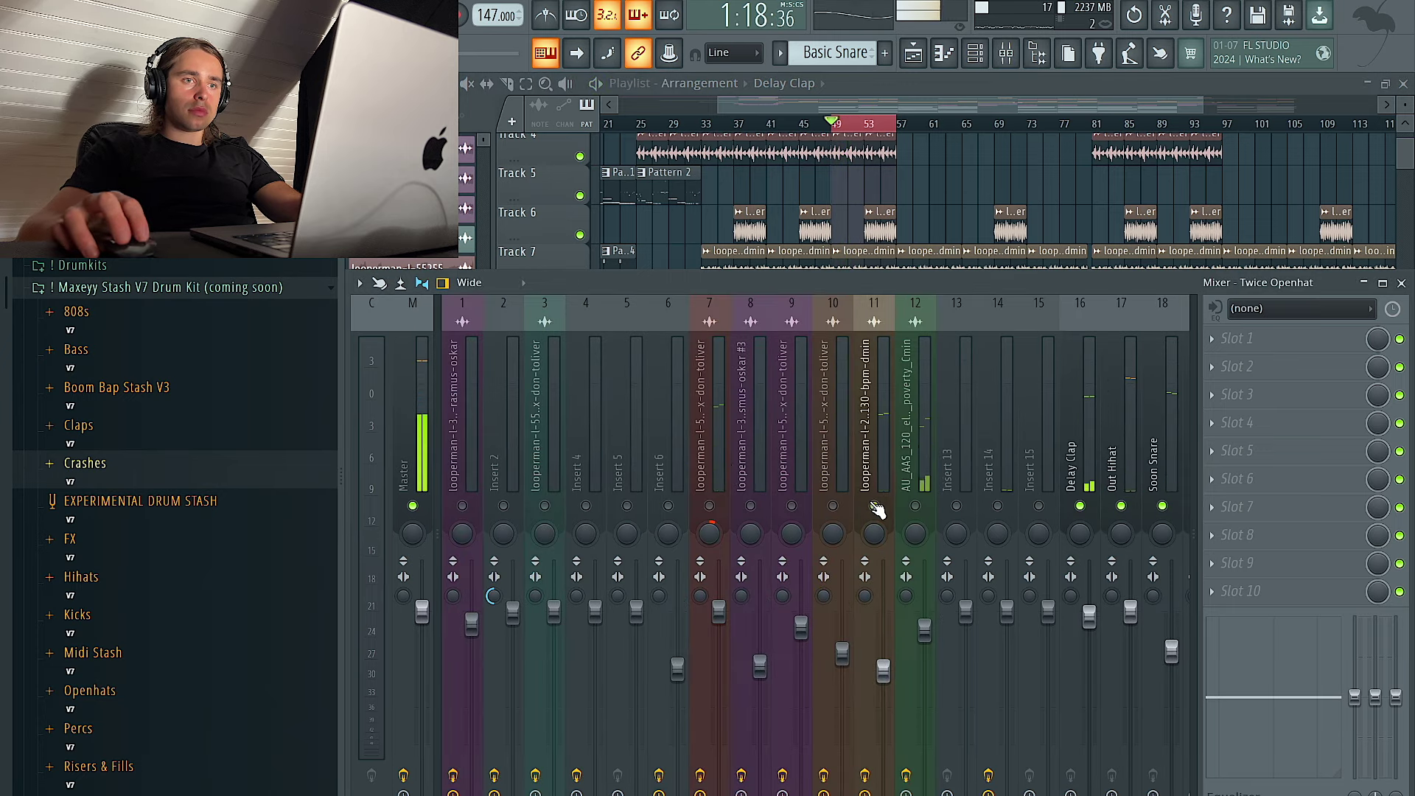
click(877, 508)
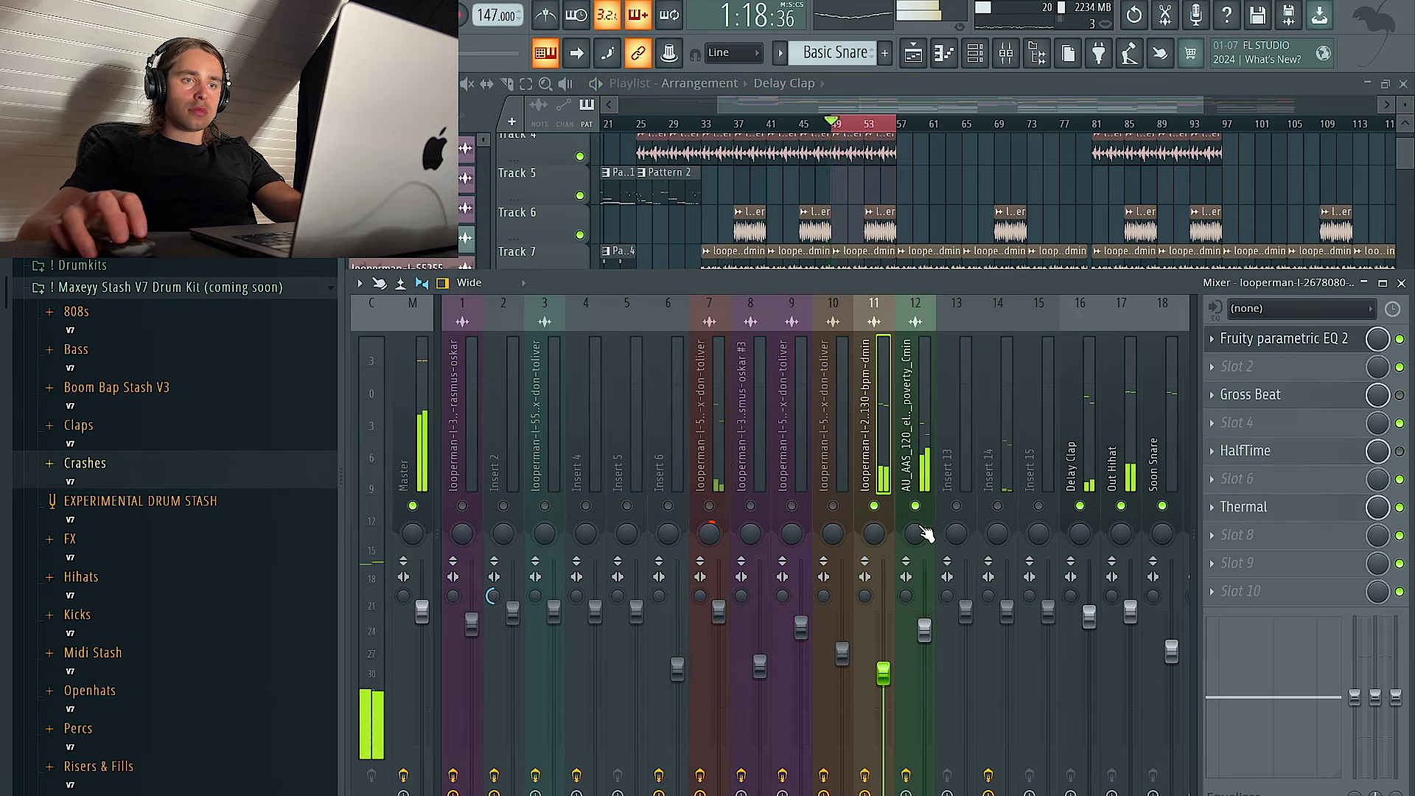
click(925, 630)
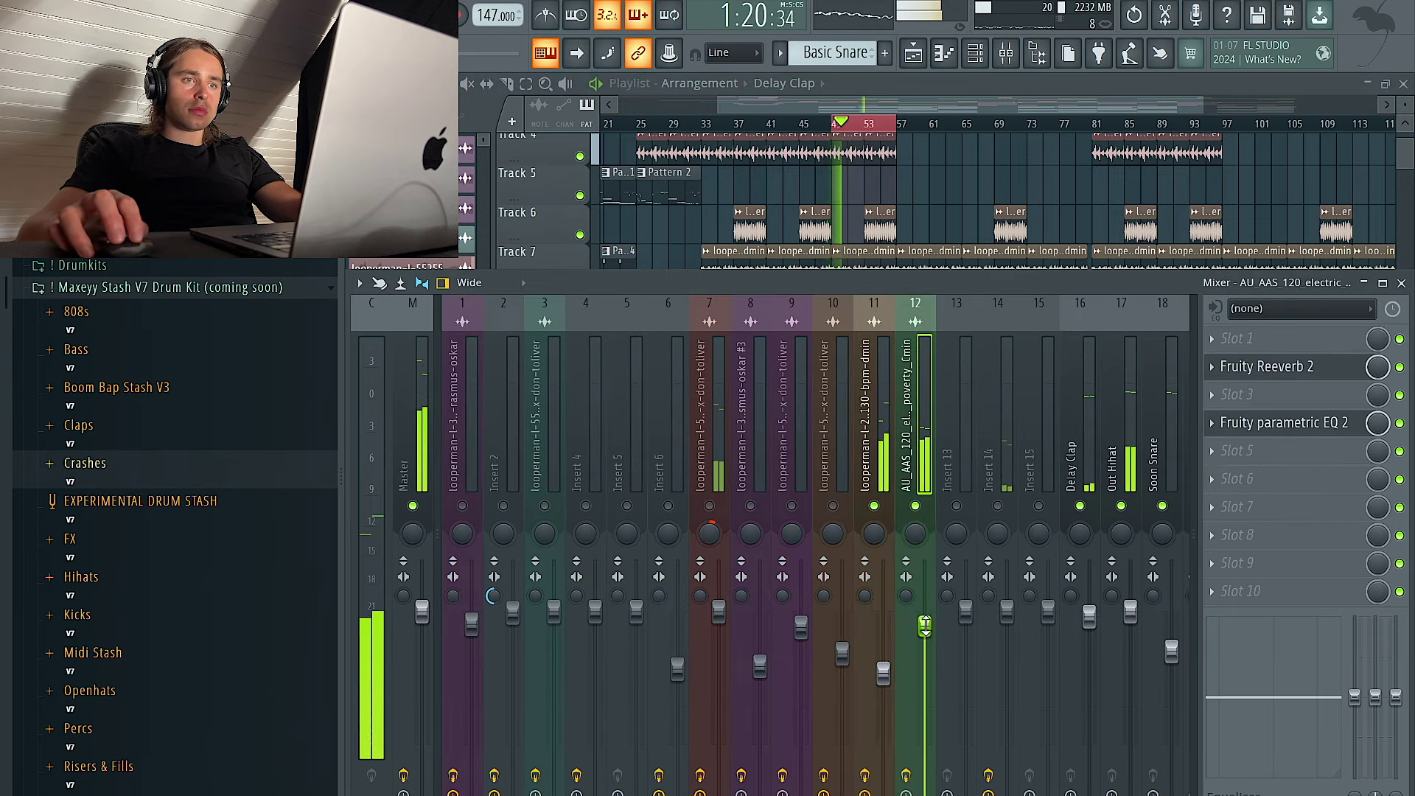
click(709, 507)
drag(720, 609, 720, 615)
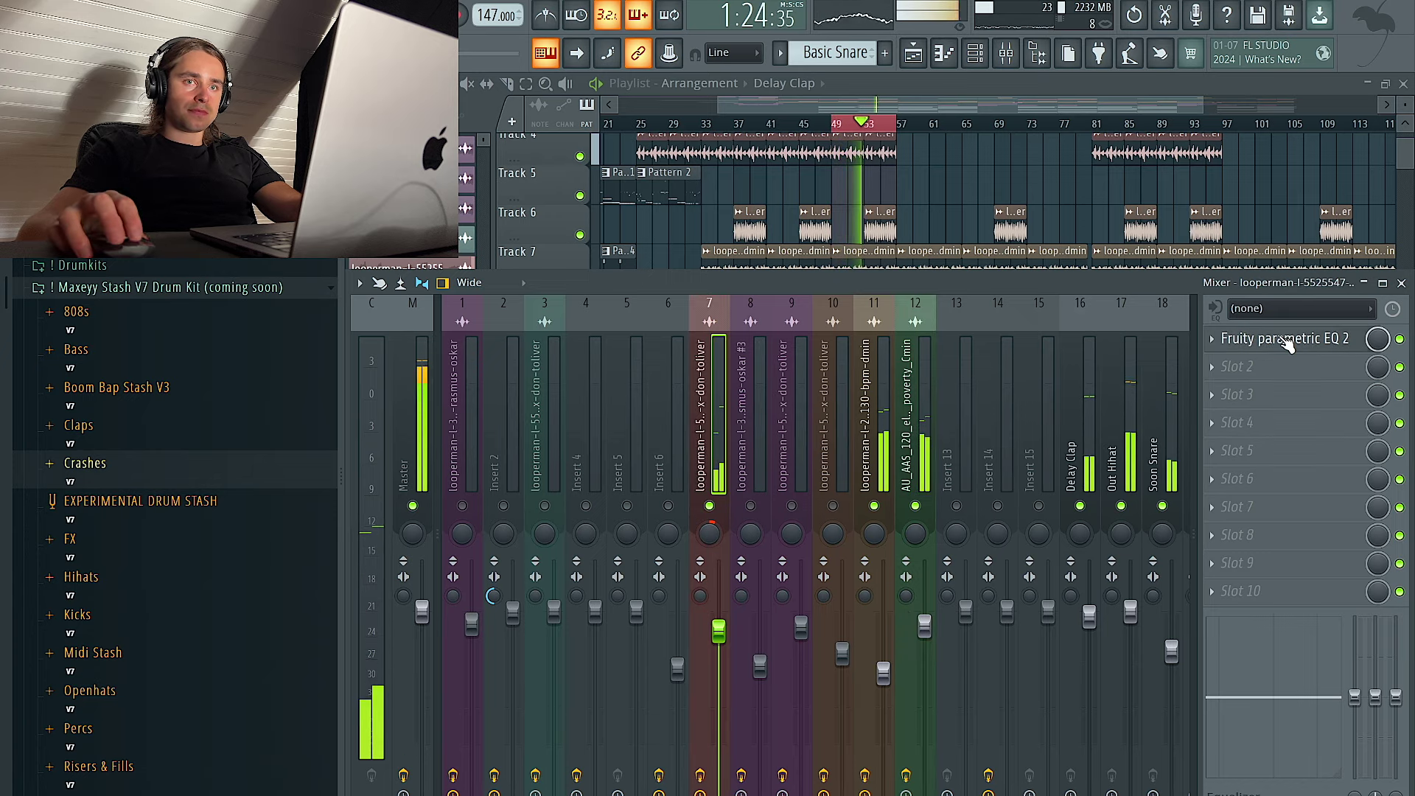
Load the 20Hz + 18kHz preset in insert 7's Fruity parametric EQ 2 and raise its low cut to between 200 and 500 Hz
click(1207, 341)
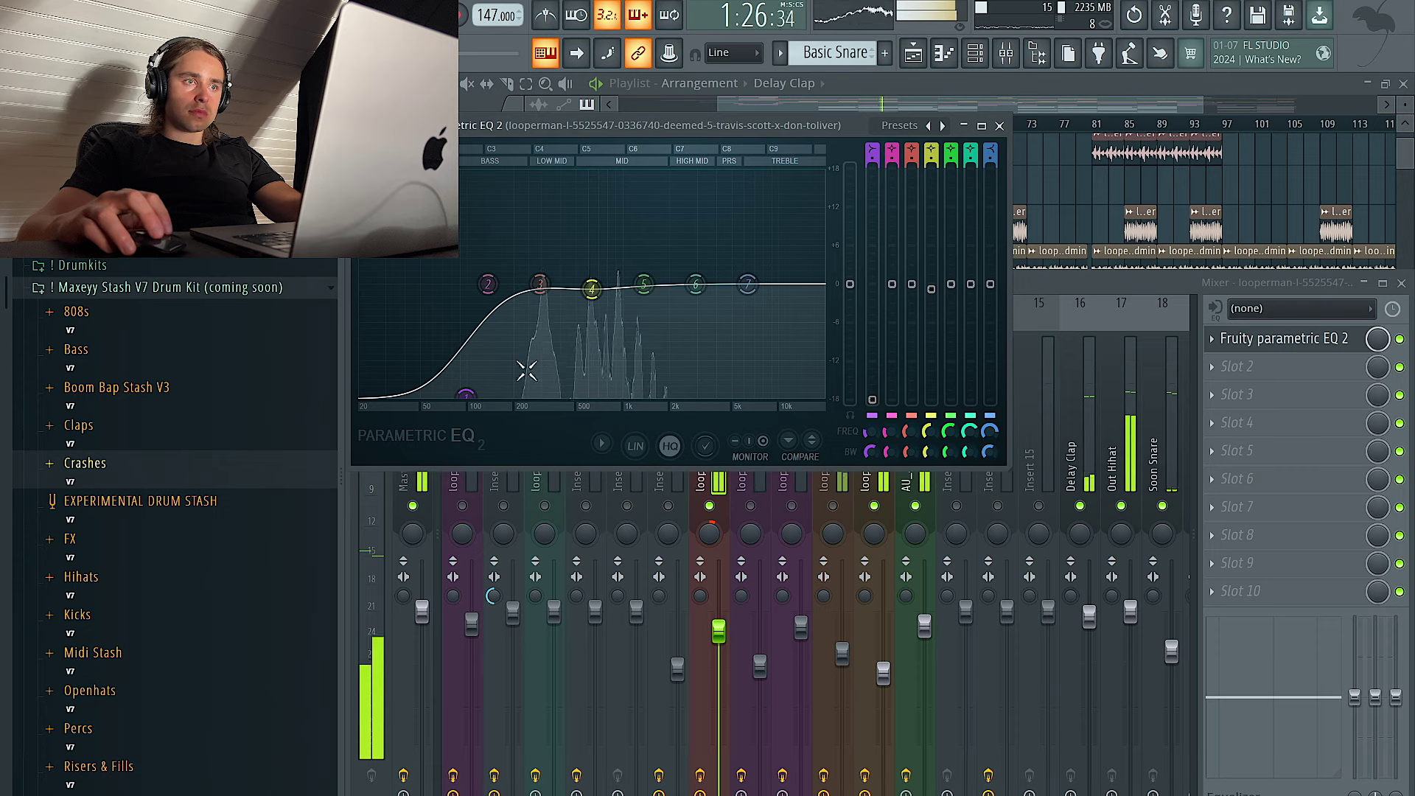
click(941, 125)
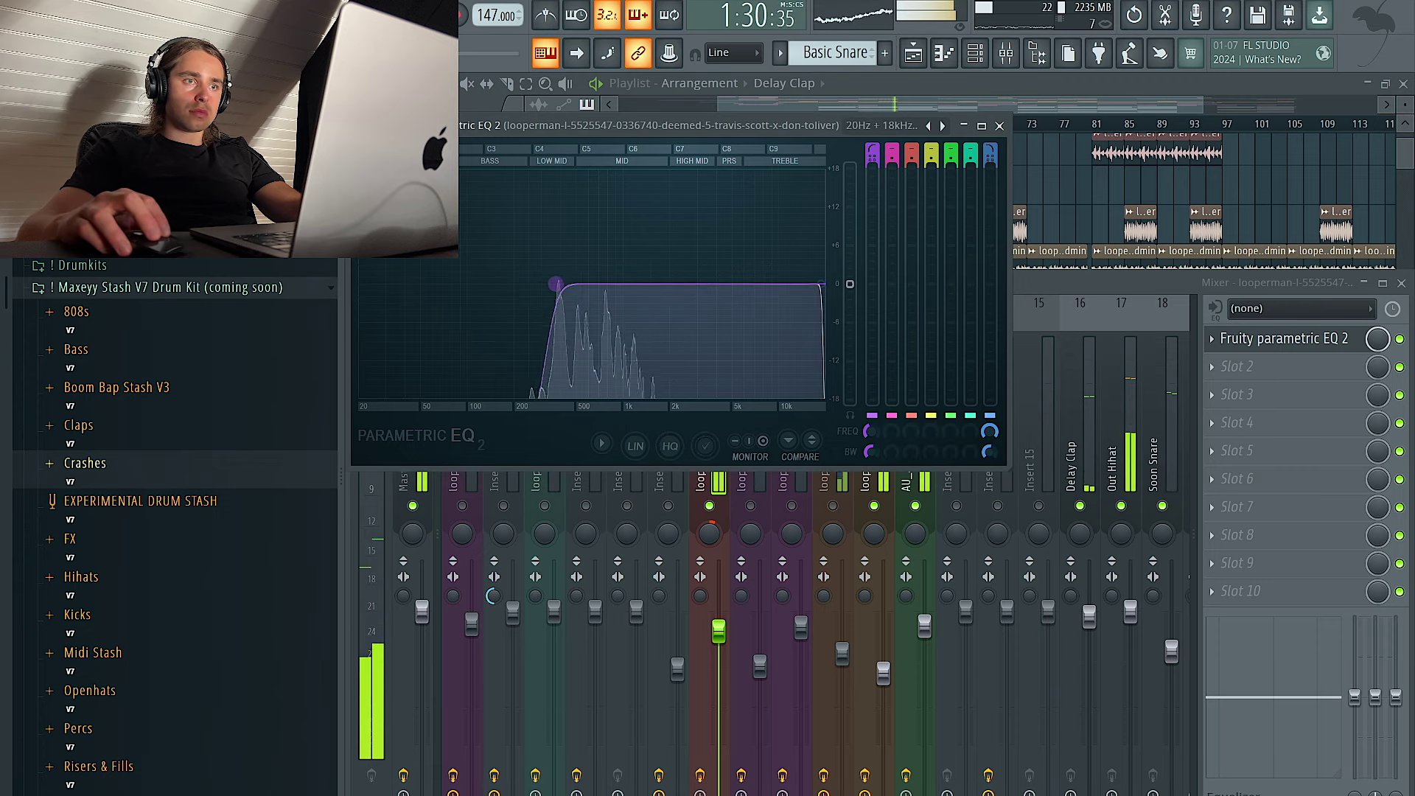
drag(709, 533, 709, 542)
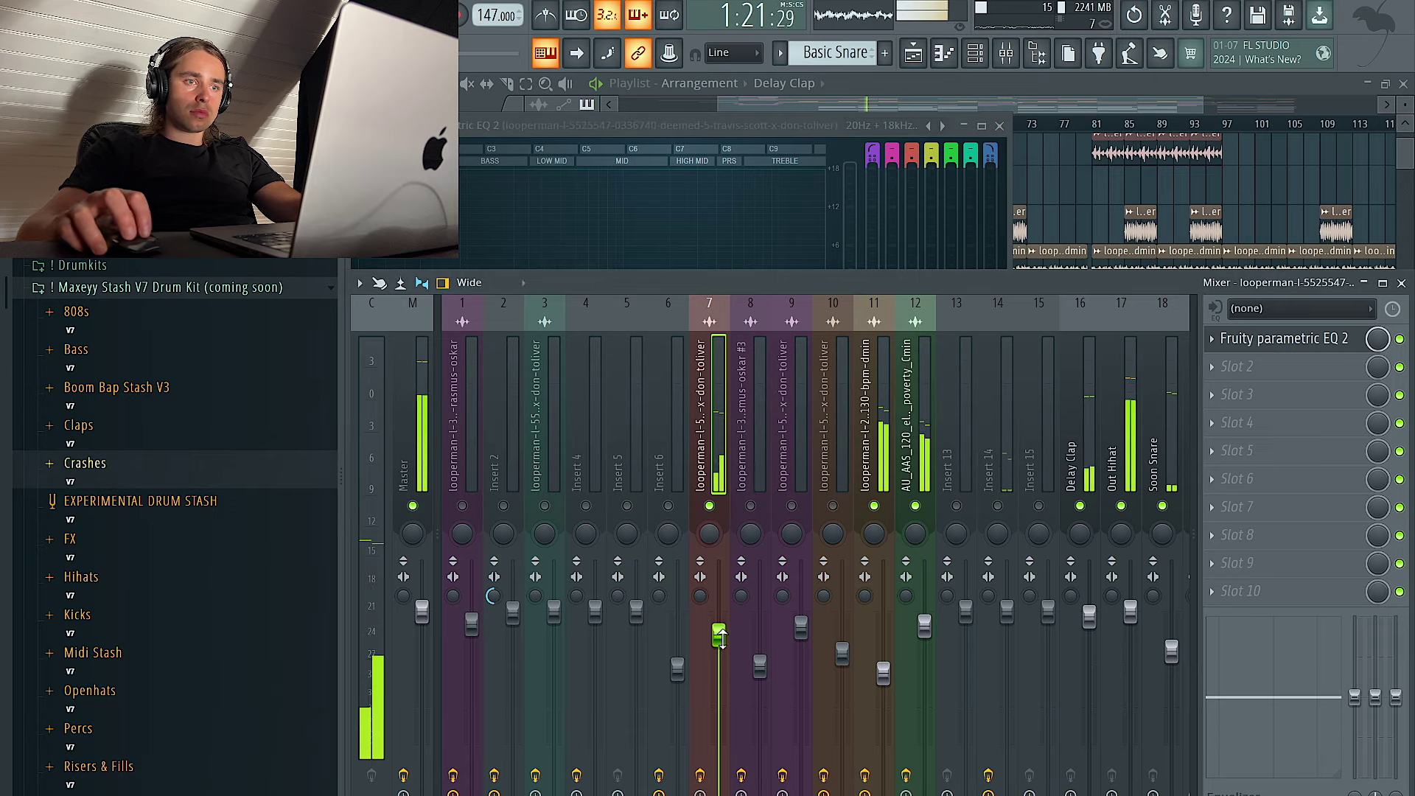
Delete the Delay Crash on Track 11 at bar 81 and the Twice Openhat clips on Track 17 at bars 49, 65, 89 and 105
key(F5)
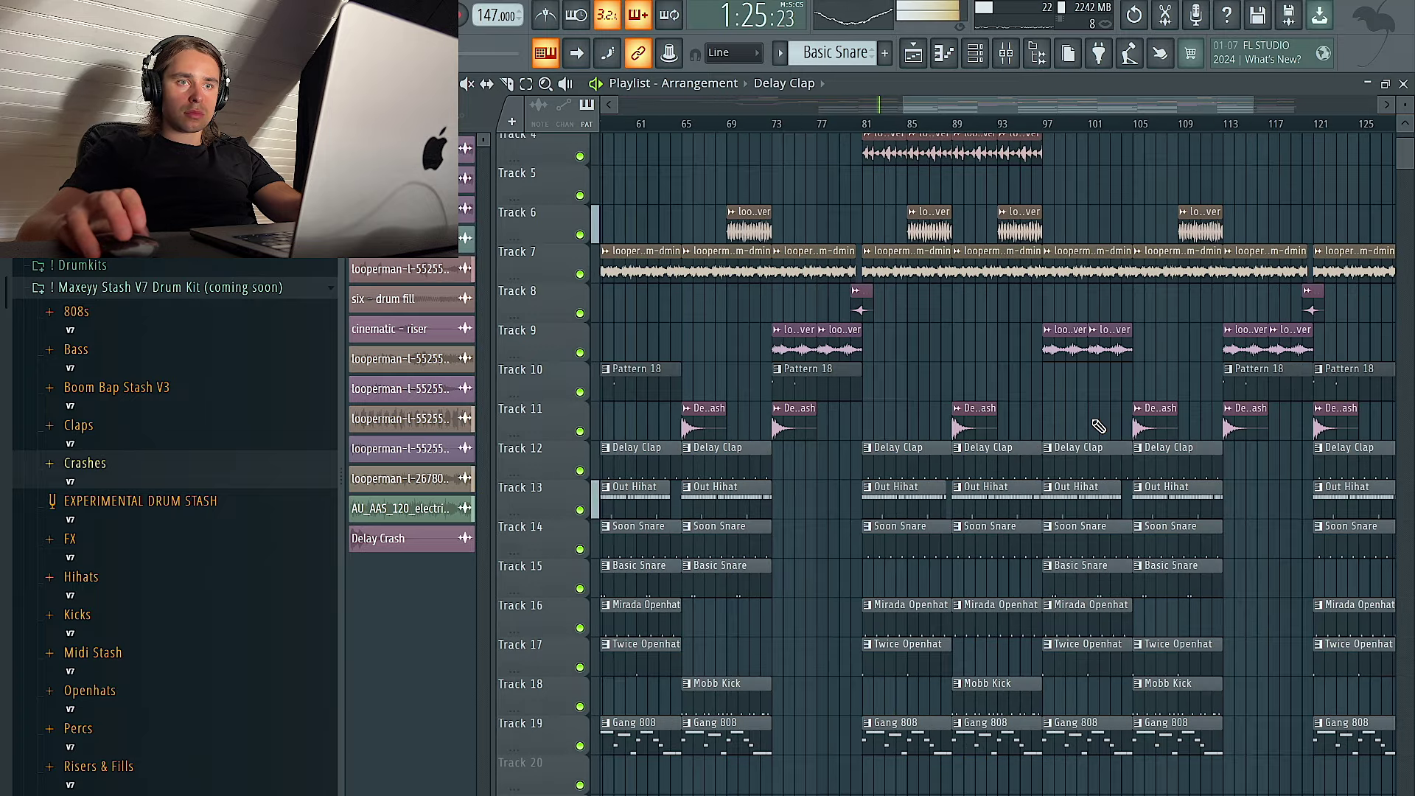
scroll(1085, 544, down, 4)
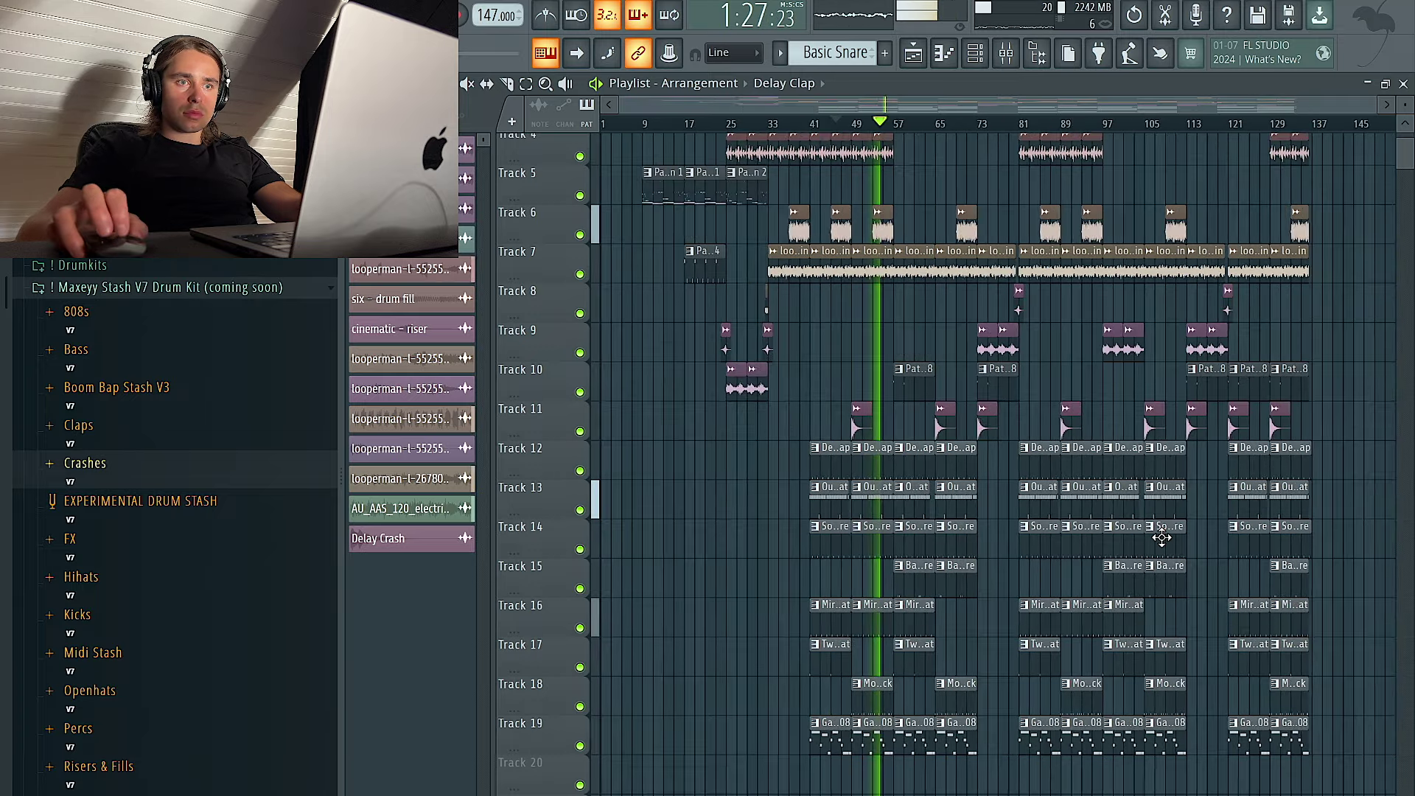
scroll(1161, 537, up, 3)
scroll(1173, 649, down, 4)
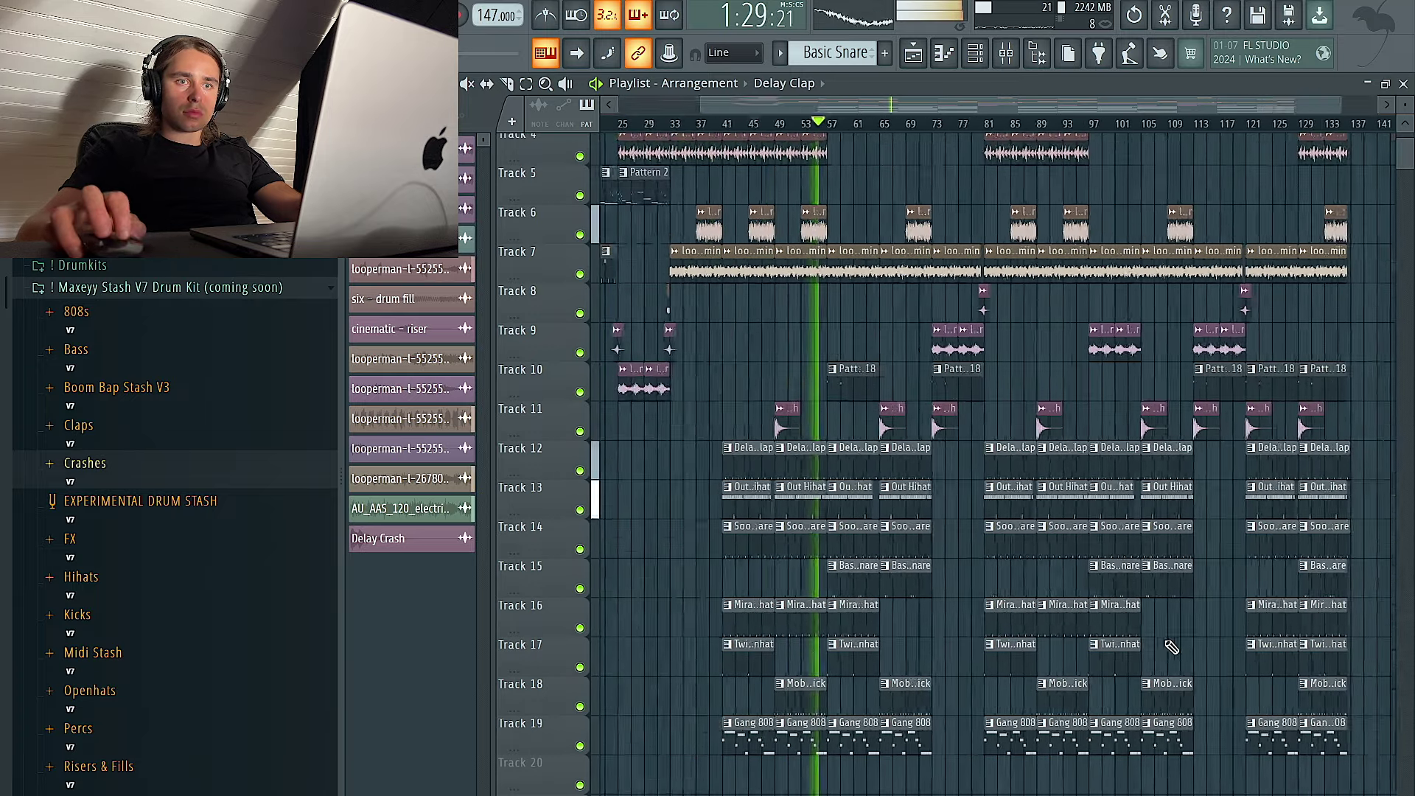
scroll(1245, 619, up, 4)
scroll(1201, 441, right, 2)
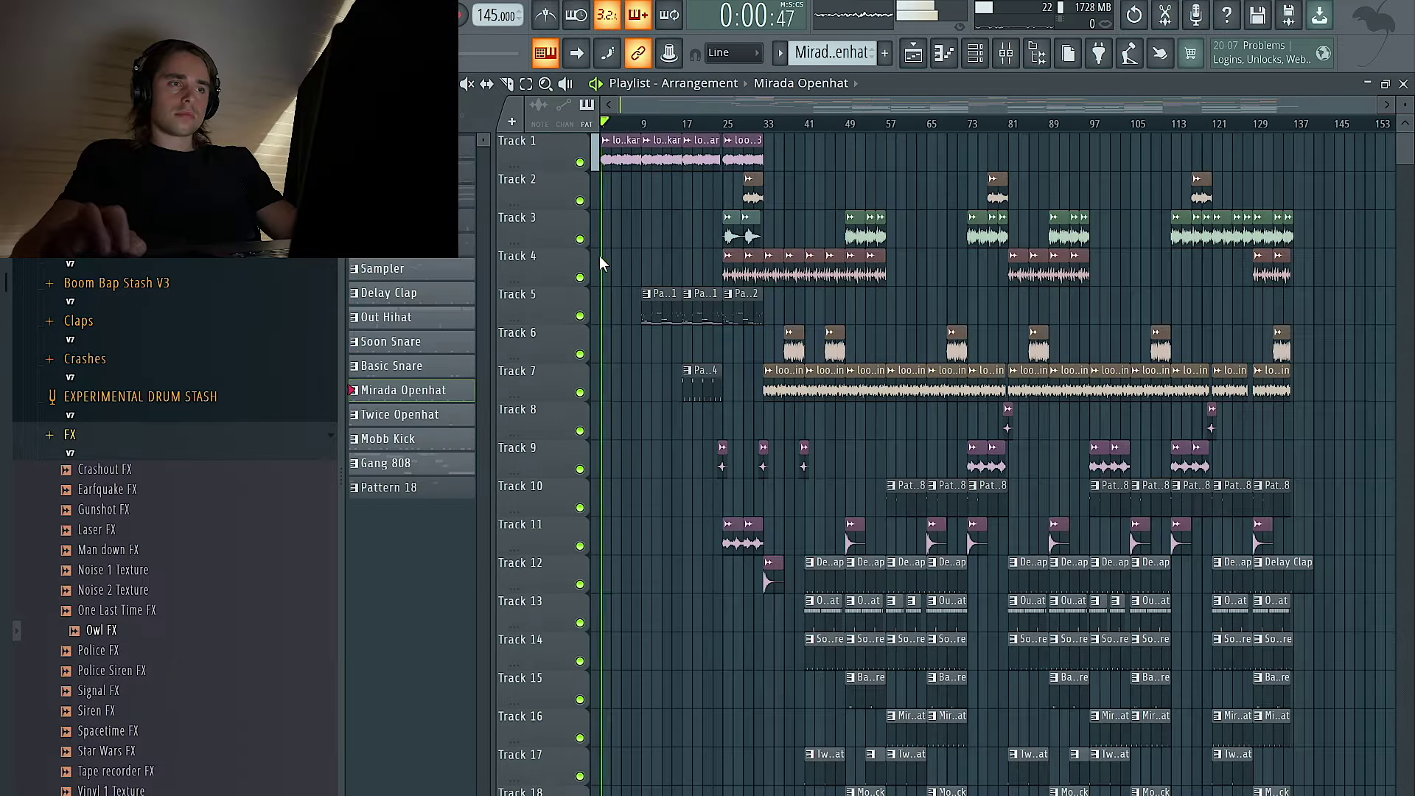
scroll(626, 228, up, 3)
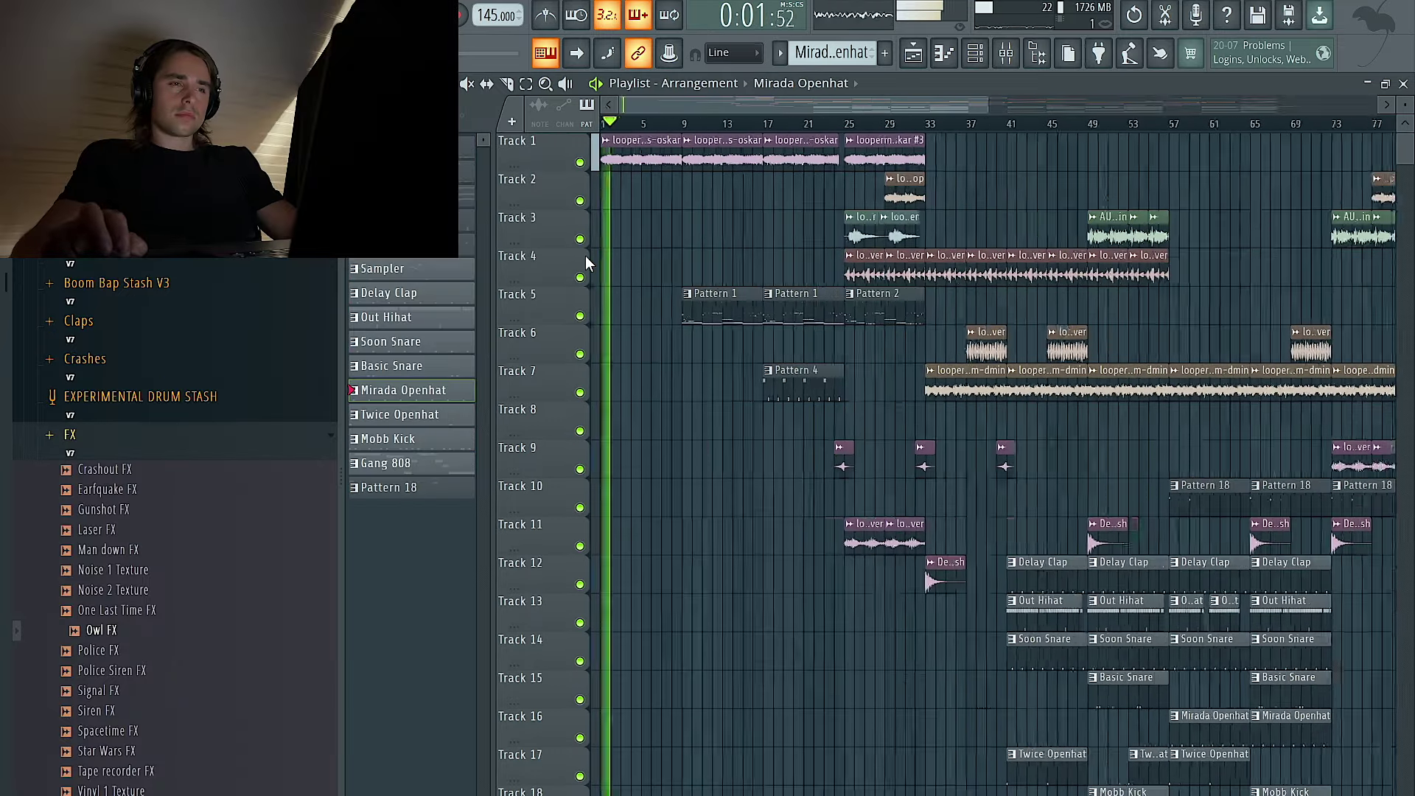
scroll(630, 220, down, 3)
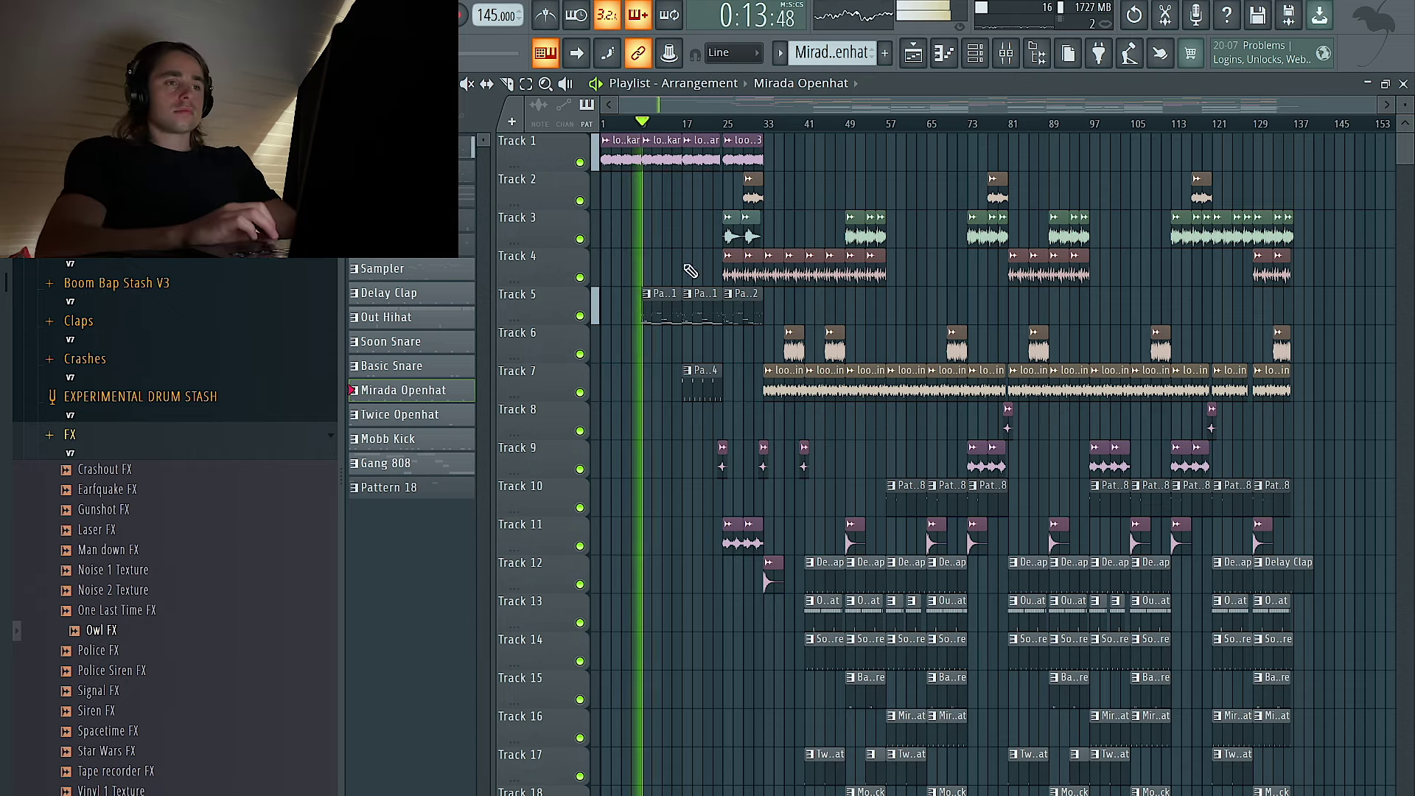
scroll(642, 255, up, 4)
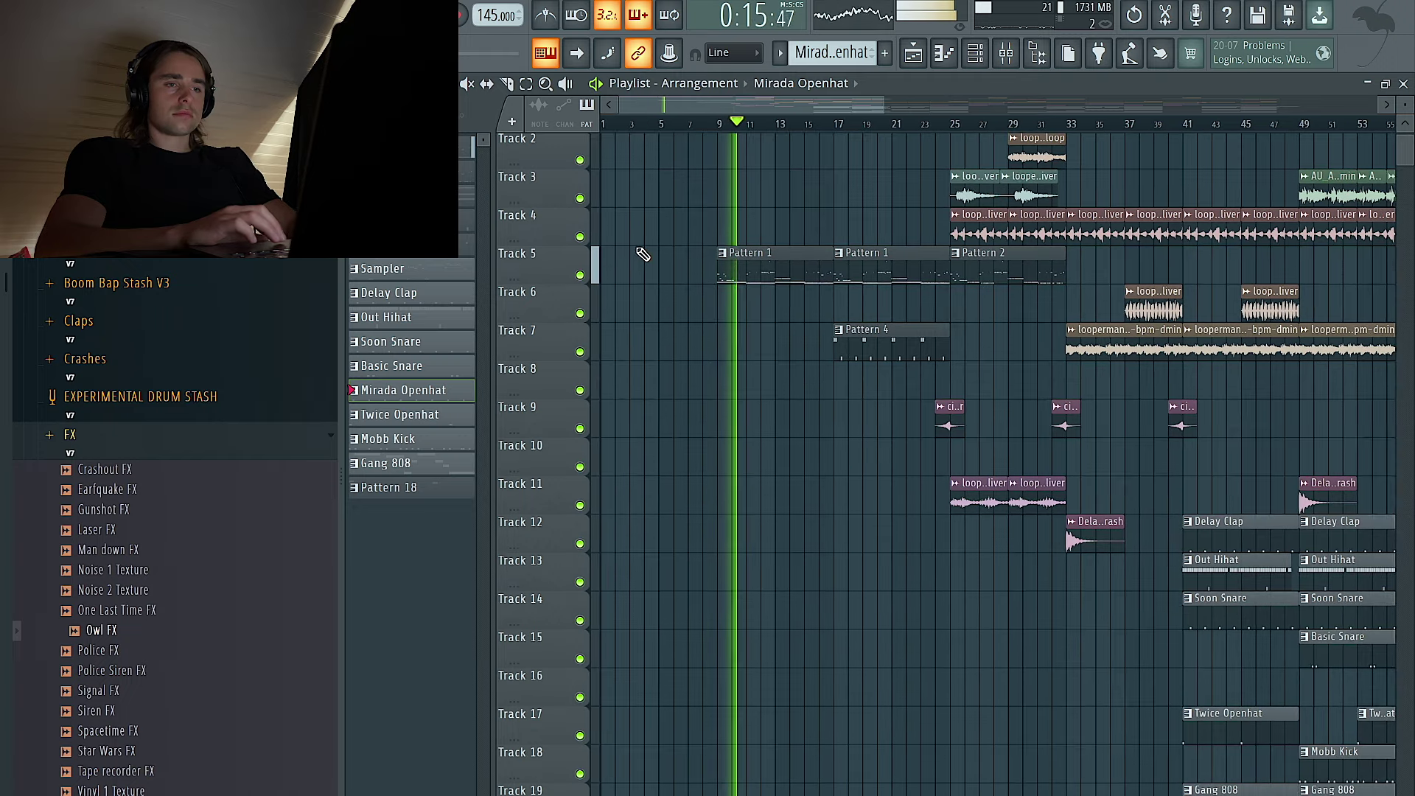
Review the intro's loop and pattern clips across the tracks during playback from about bar 9 to bar 27
scroll(642, 254, up, 1)
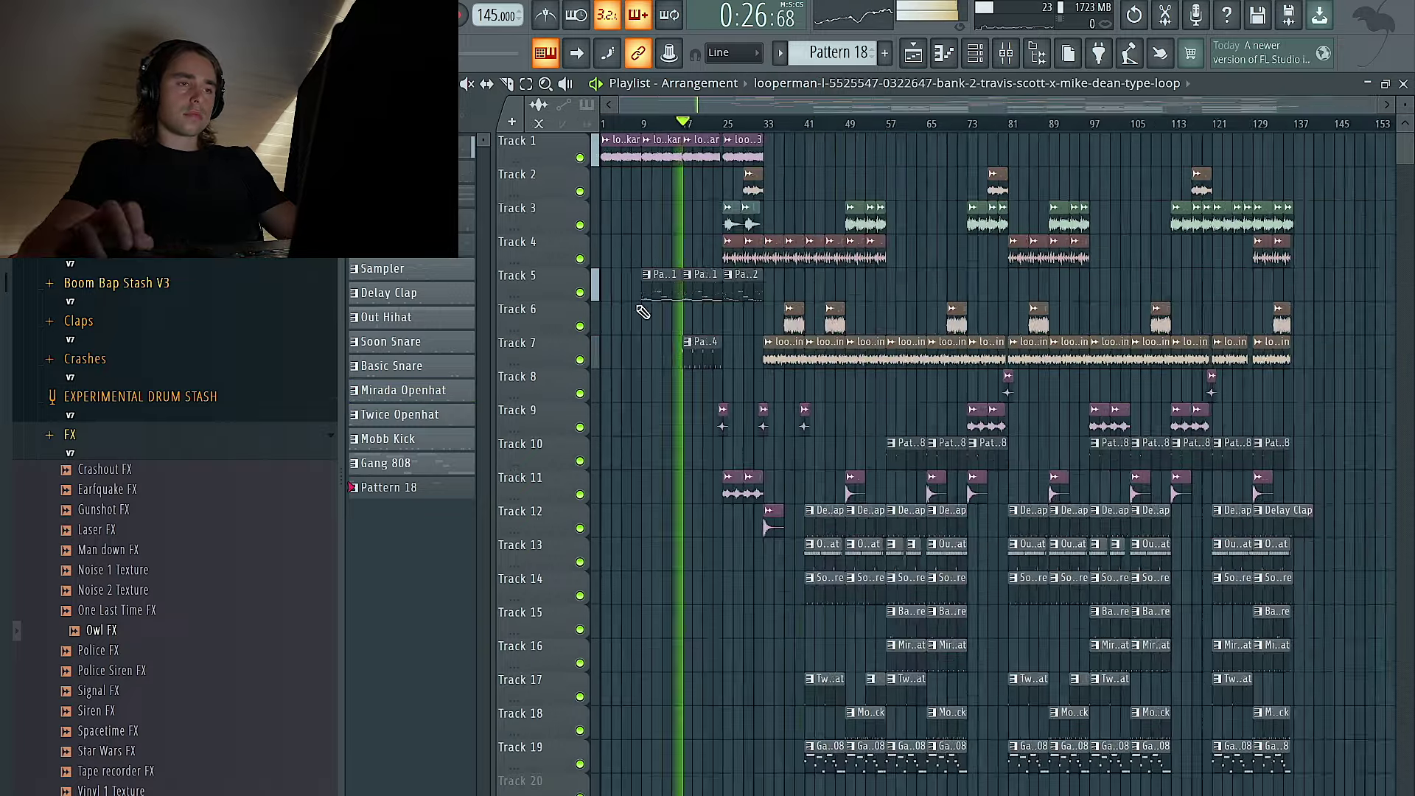
scroll(641, 309, up, 4)
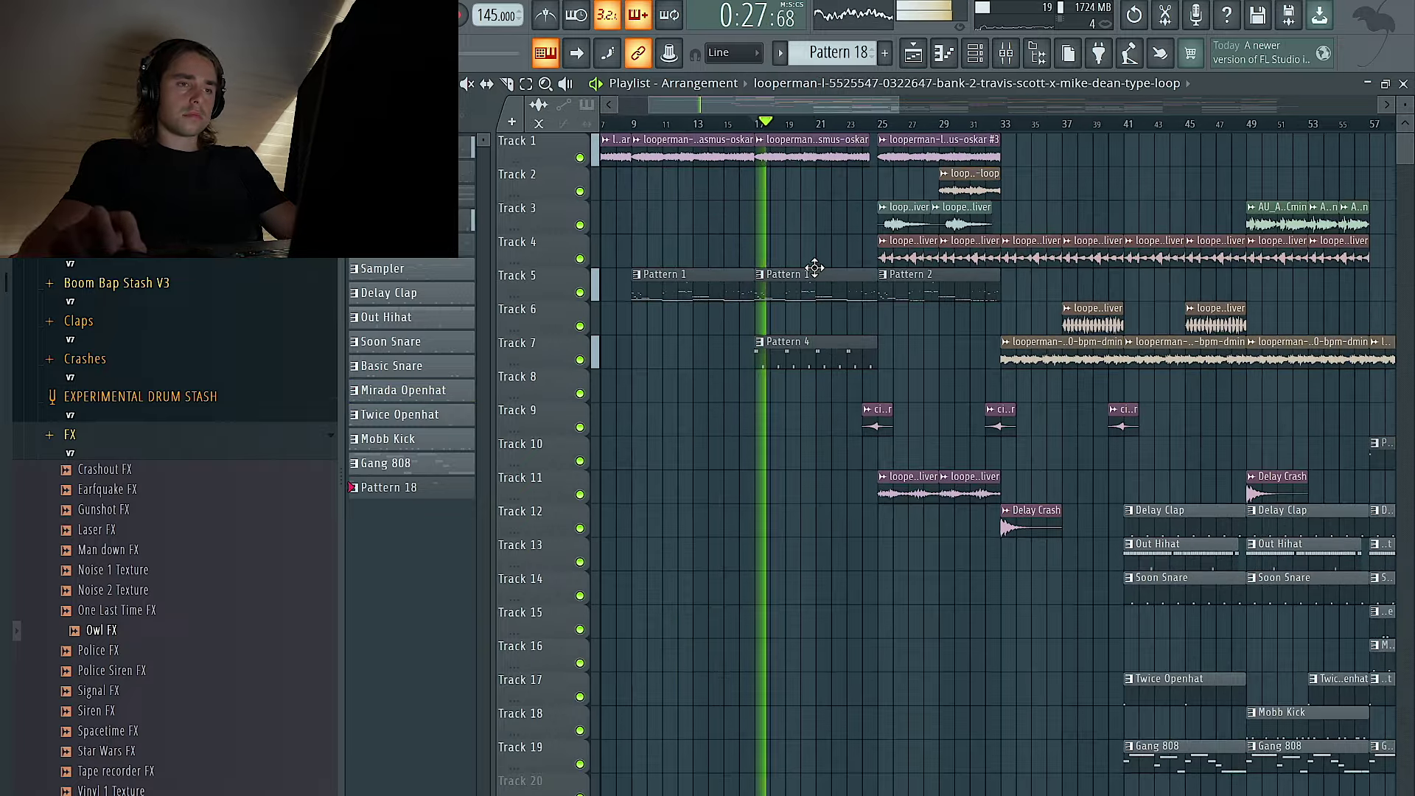
scroll(821, 291, down, 5)
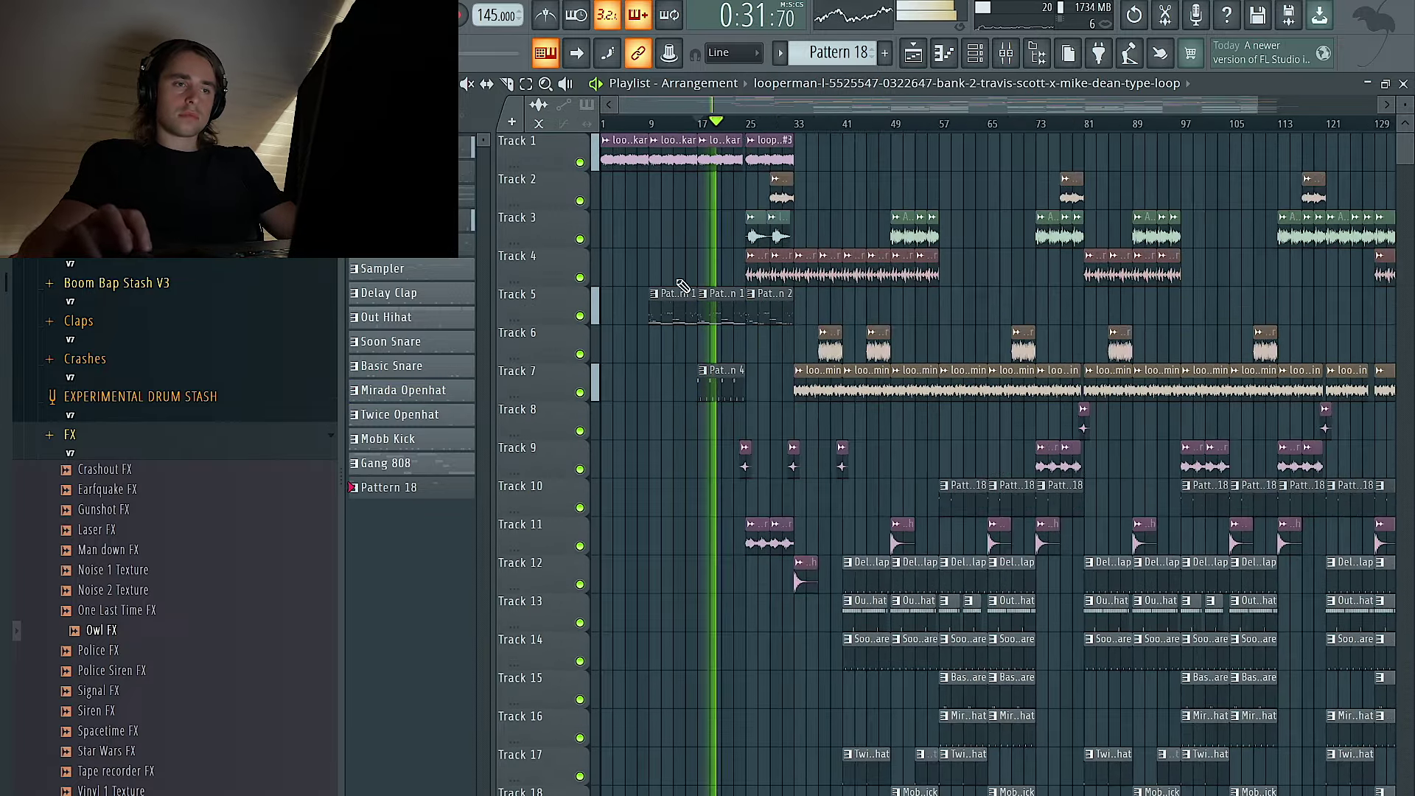
scroll(689, 280, up, 2)
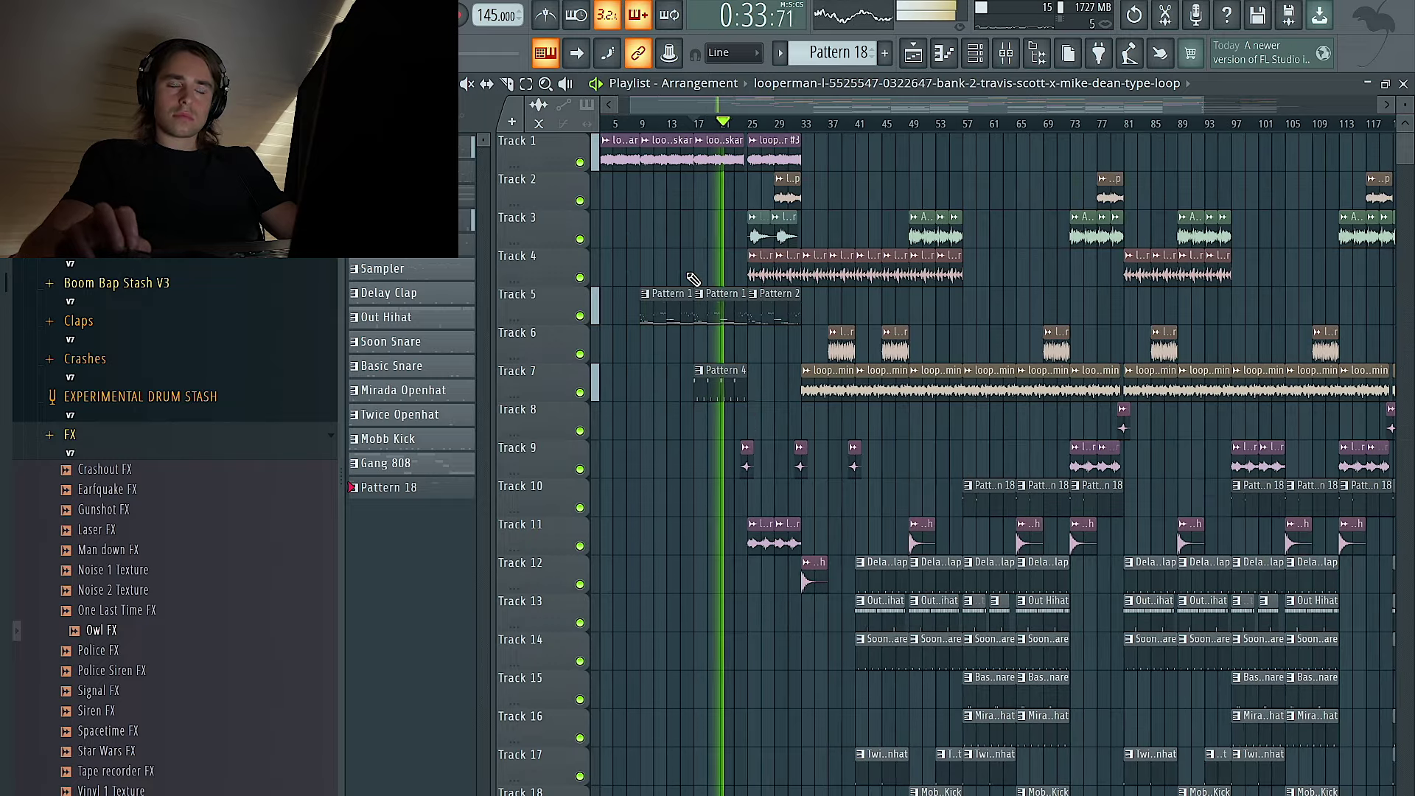
scroll(709, 274, up, 3)
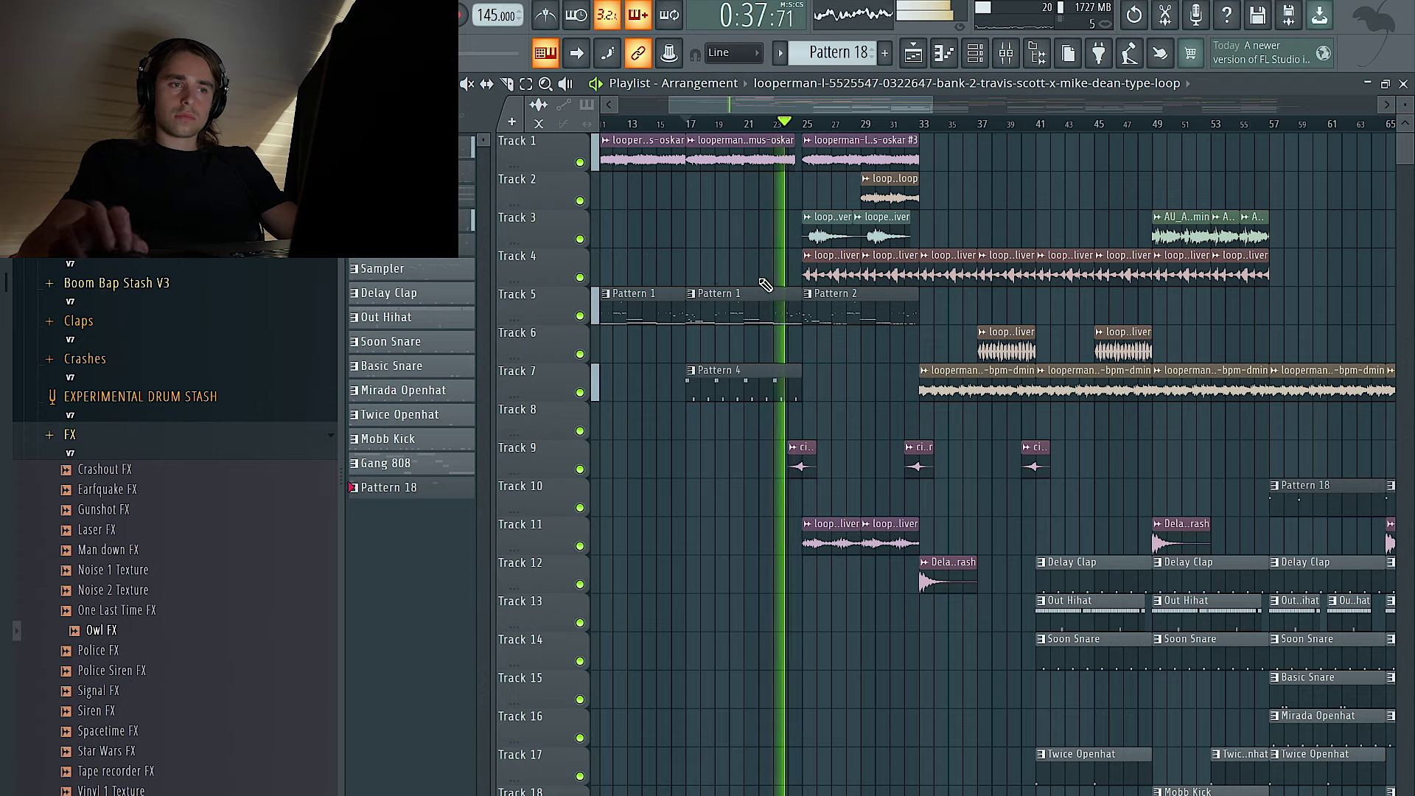
scroll(759, 278, up, 1)
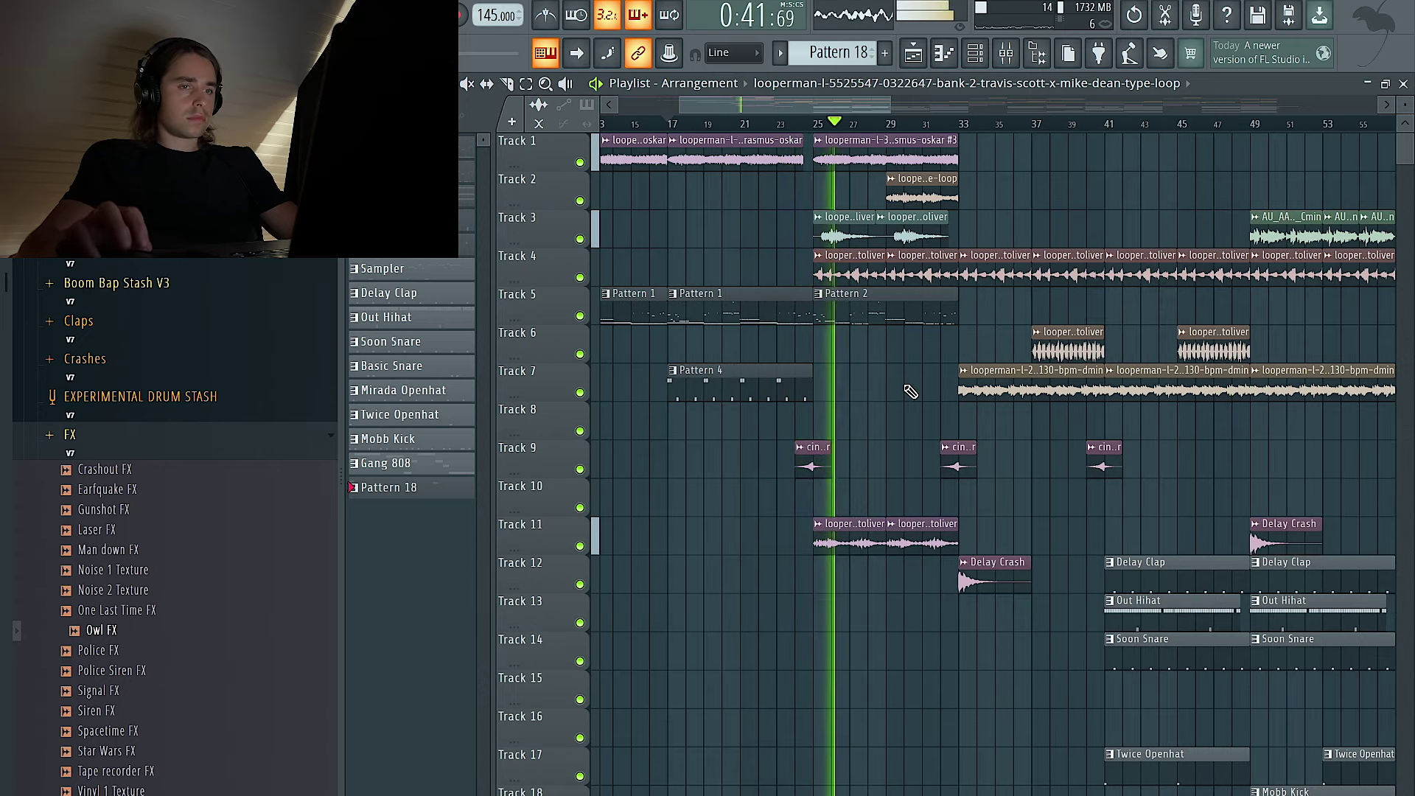
scroll(906, 391, down, 3)
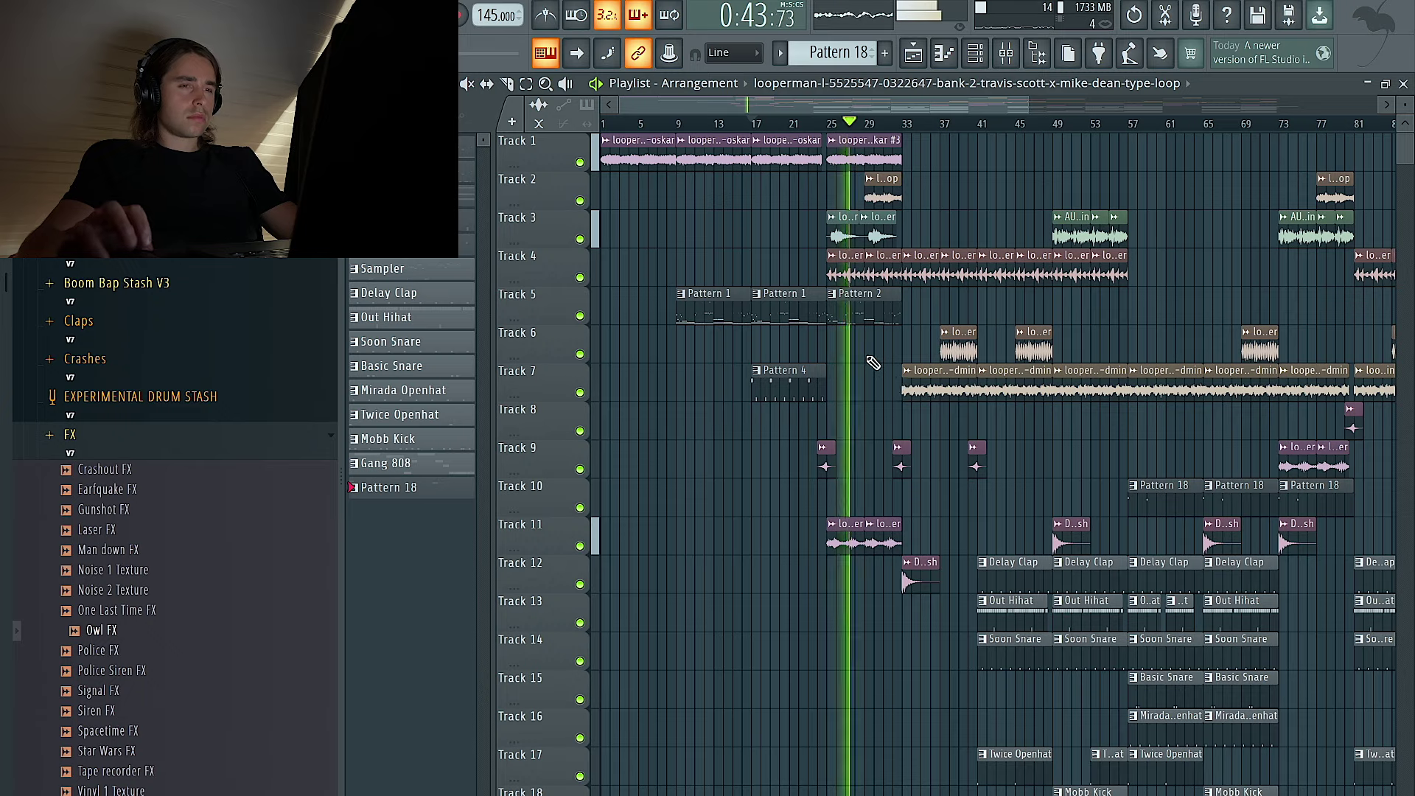
scroll(881, 331, up, 3)
Inspect the audio clip settings of the deemed-5-travis-scott-x-don-toliver loop on Track 4 and close them
double_click(907, 271)
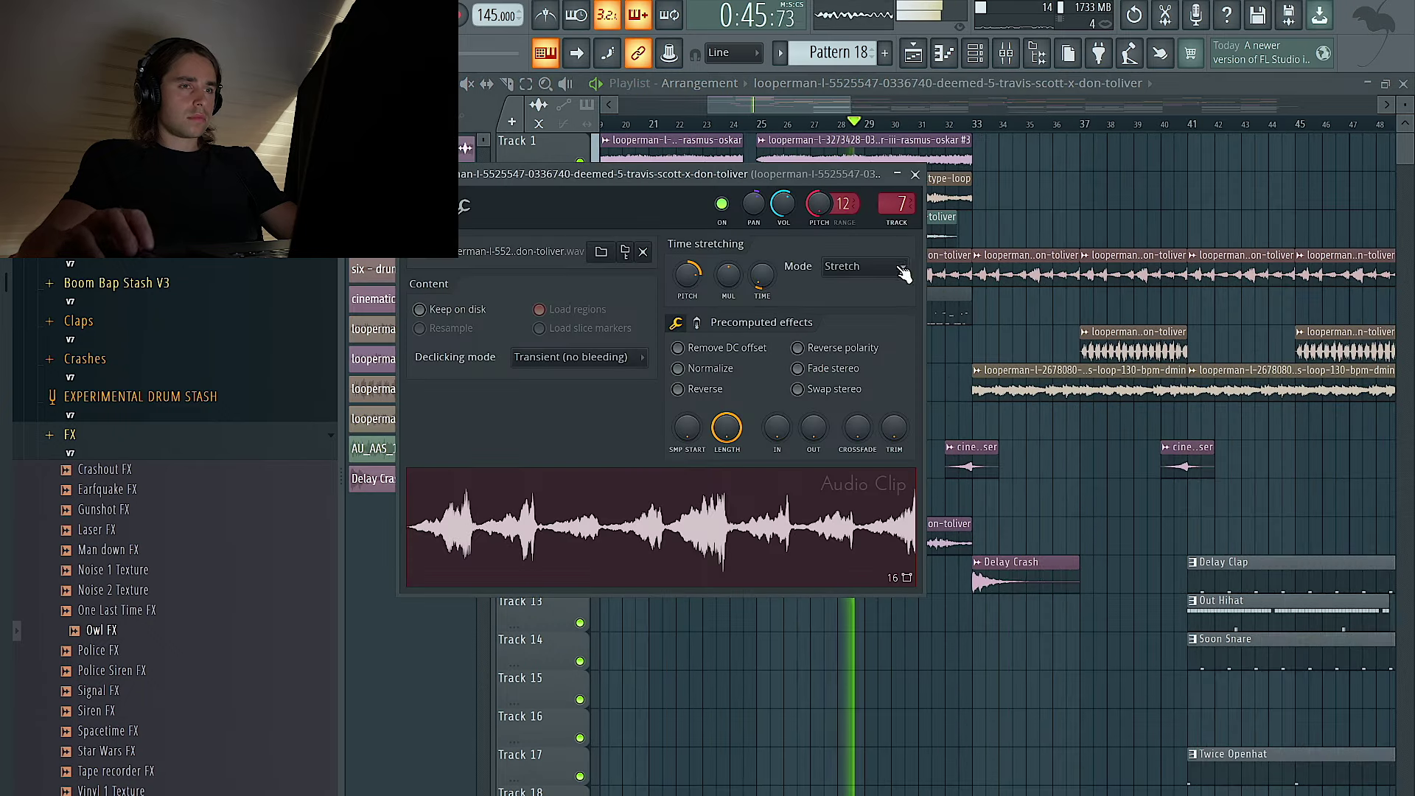
key(Escape)
double_click(958, 278)
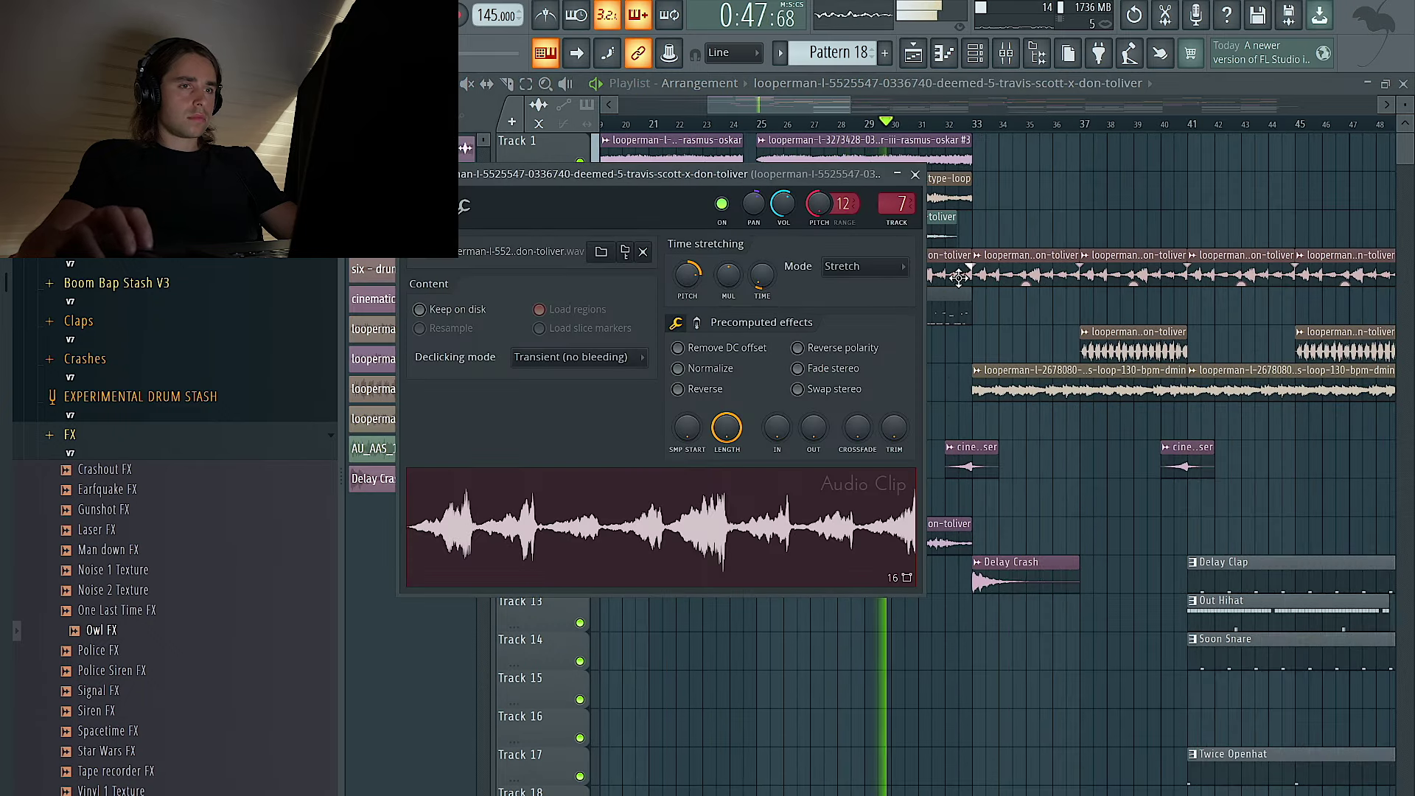
key(Escape)
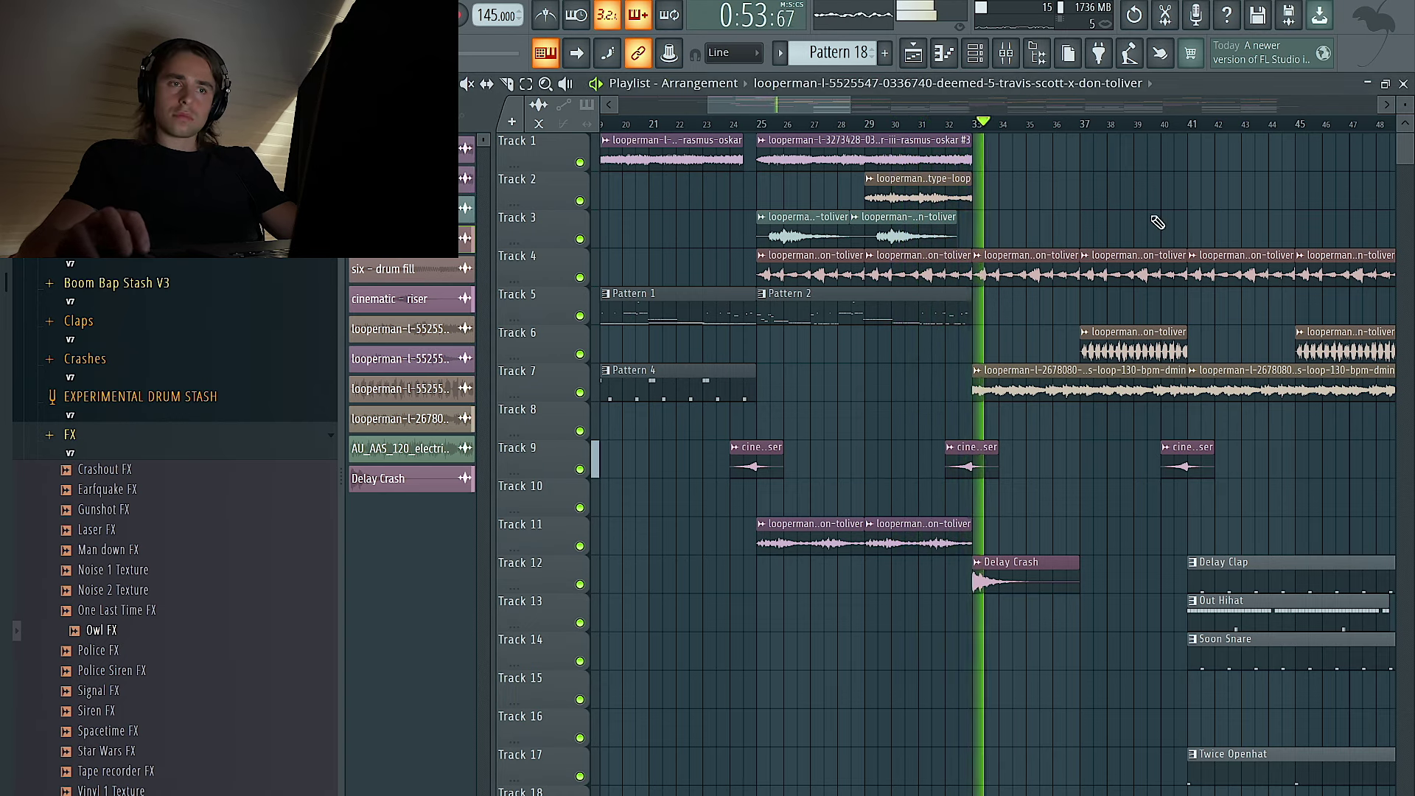
Examine how the loops and drum patterns are layered during playback from about bar 33 to bar 47
scroll(1139, 234, down, 2)
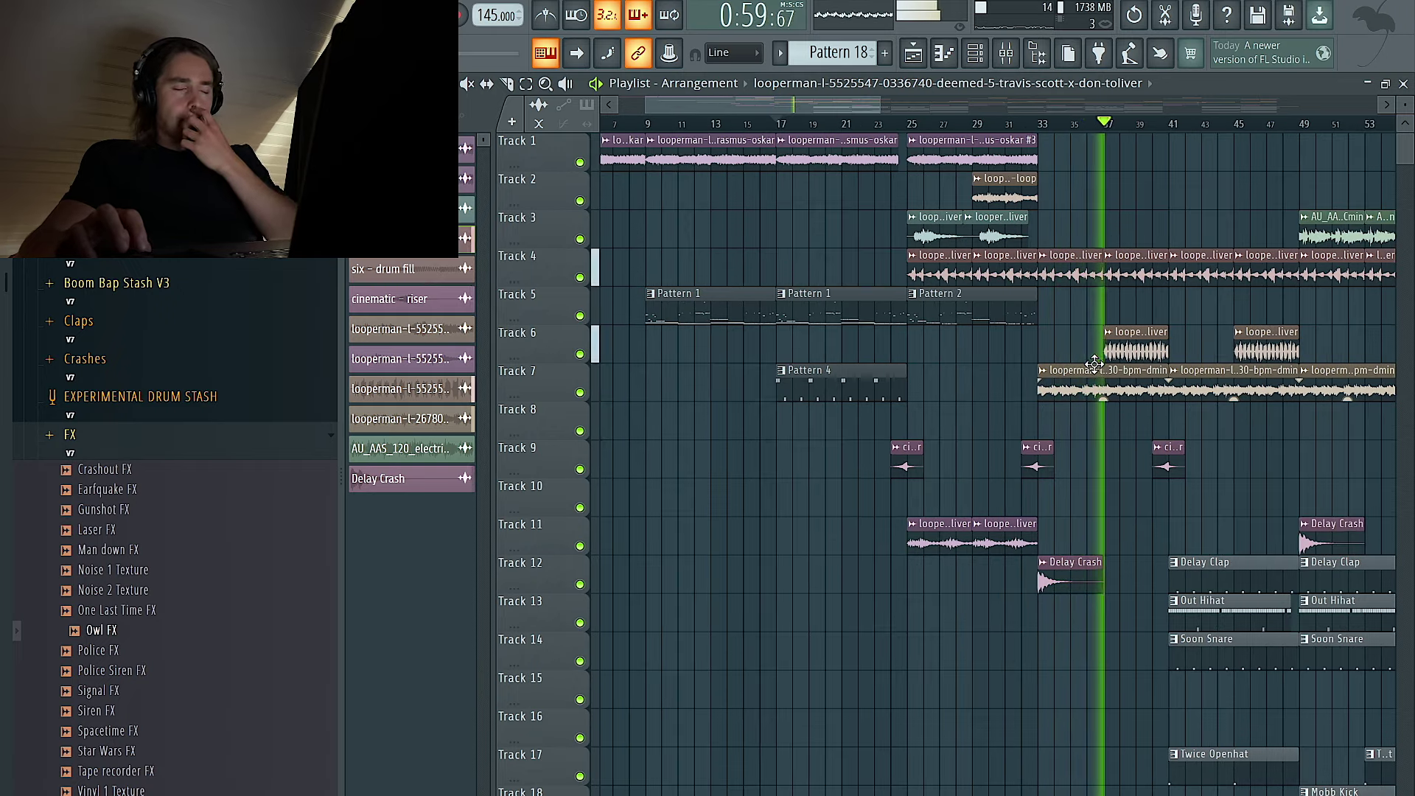
scroll(1095, 364, right, 5)
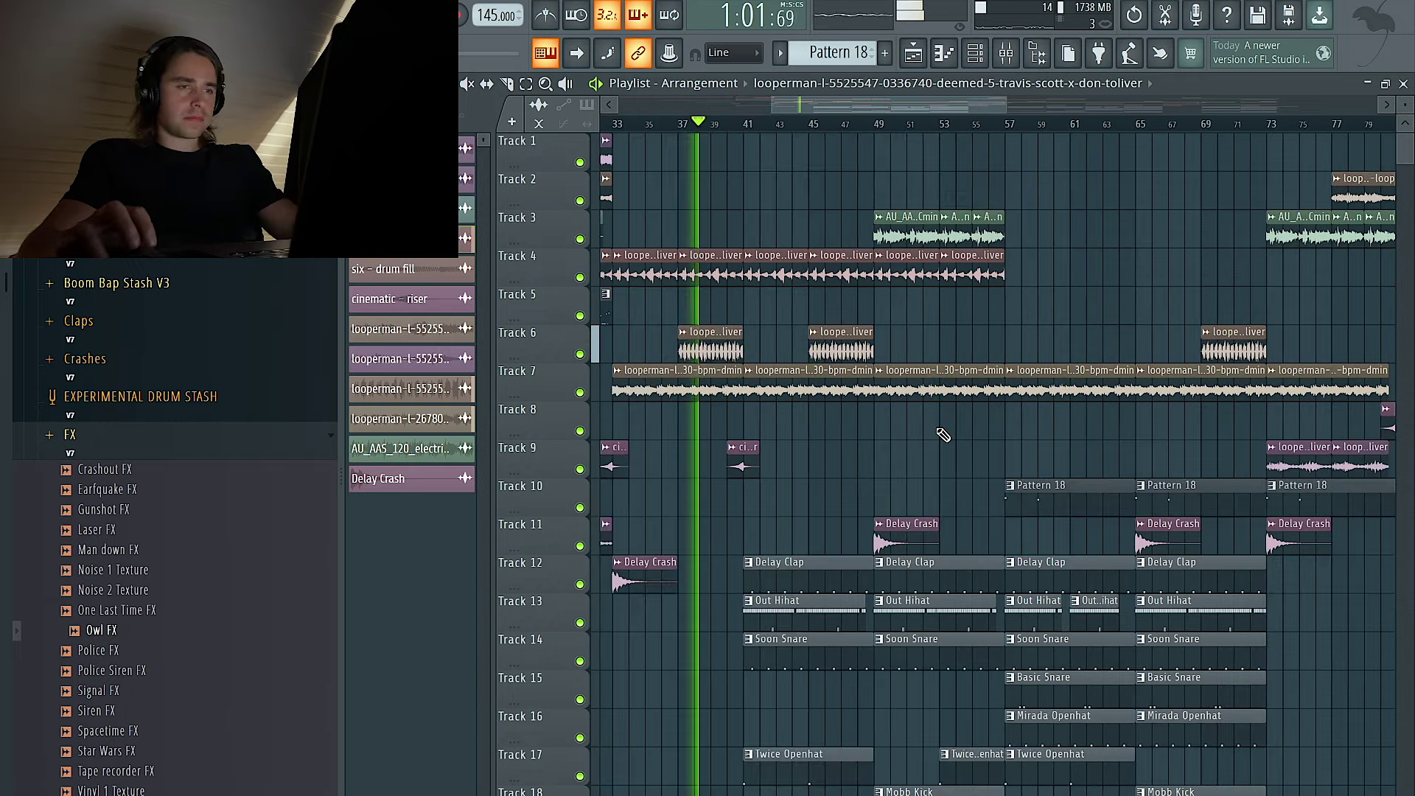
scroll(939, 430, down, 2)
scroll(943, 433, down, 2)
scroll(877, 464, down, 3)
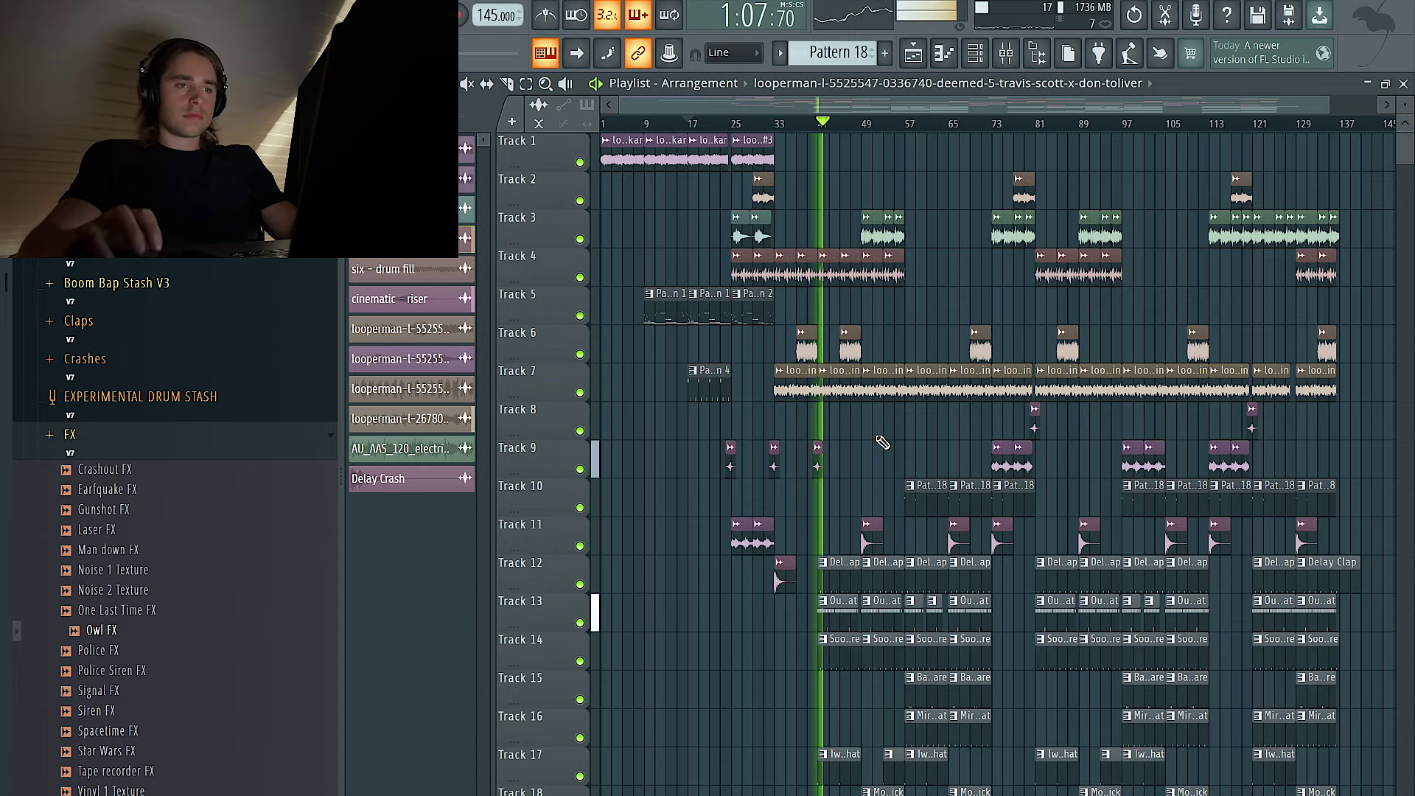
scroll(884, 439, up, 1)
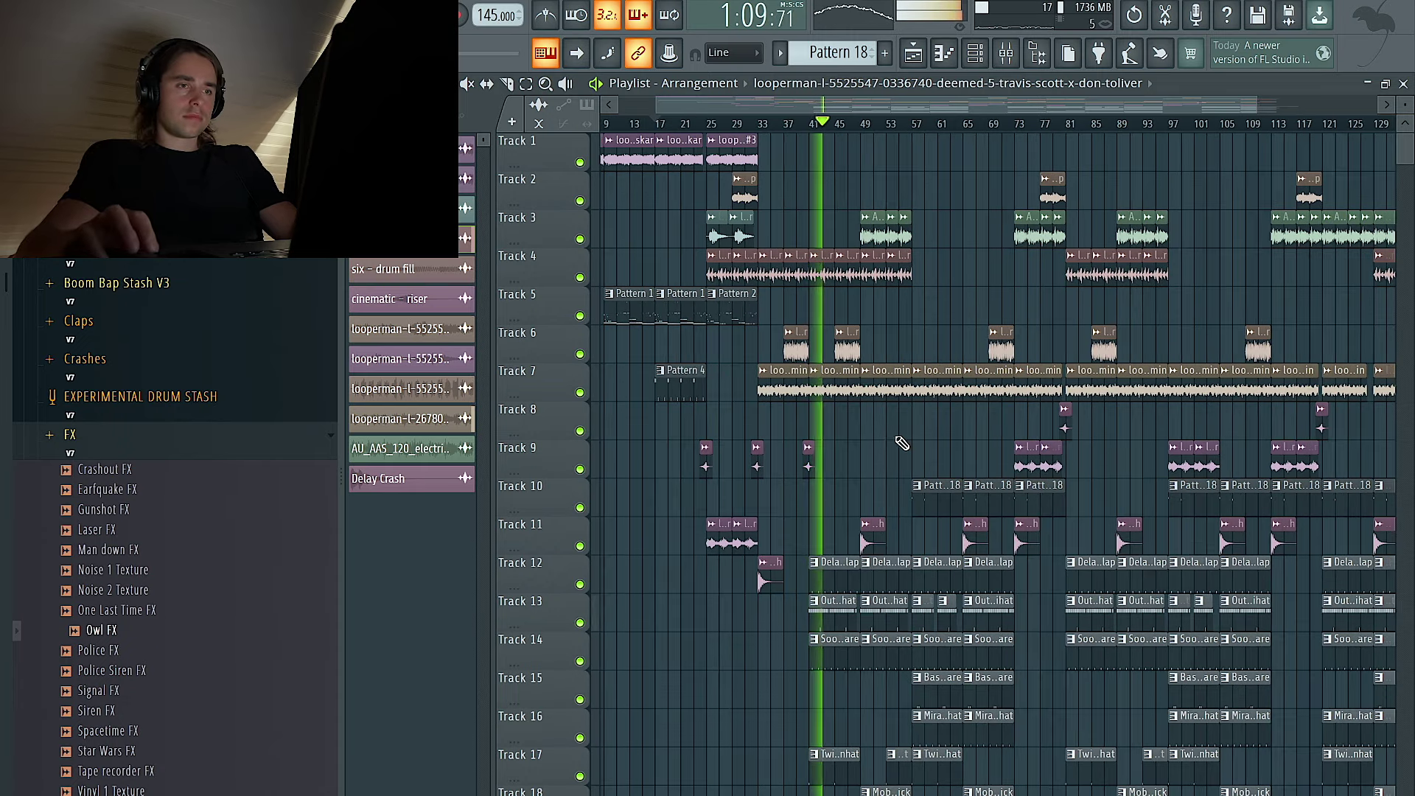
scroll(810, 409, up, 2)
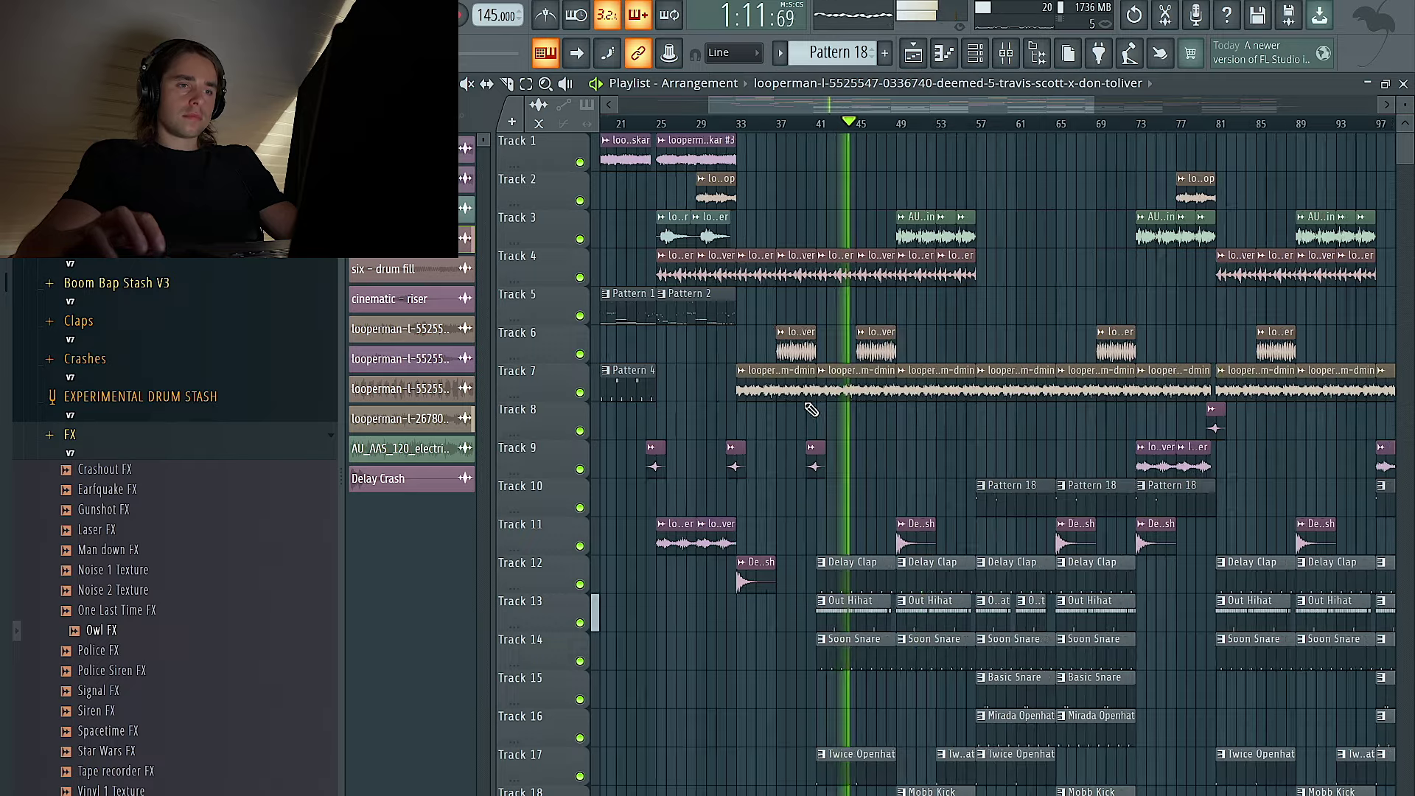
scroll(859, 451, down, 2)
scroll(840, 443, up, 3)
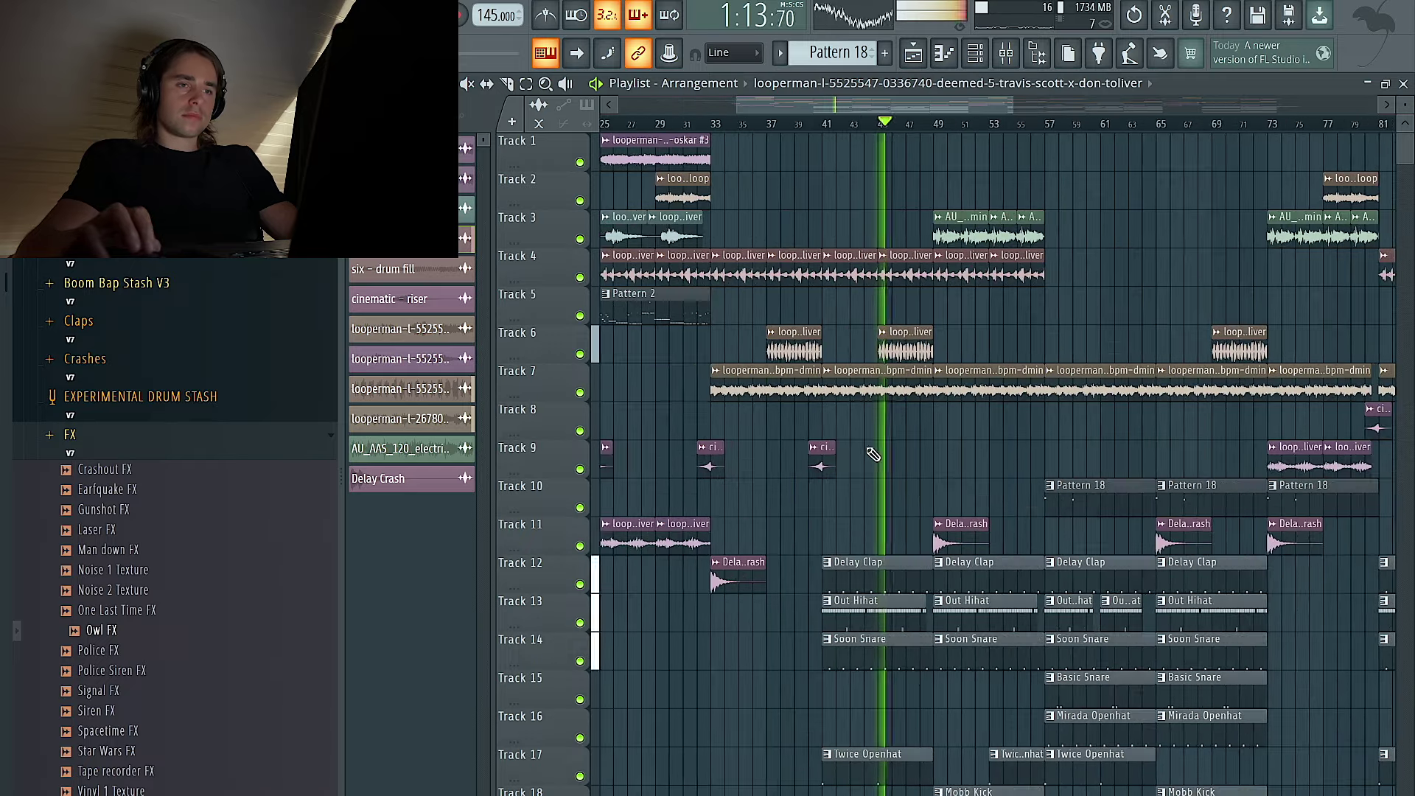
scroll(875, 446, down, 2)
scroll(885, 415, up, 3)
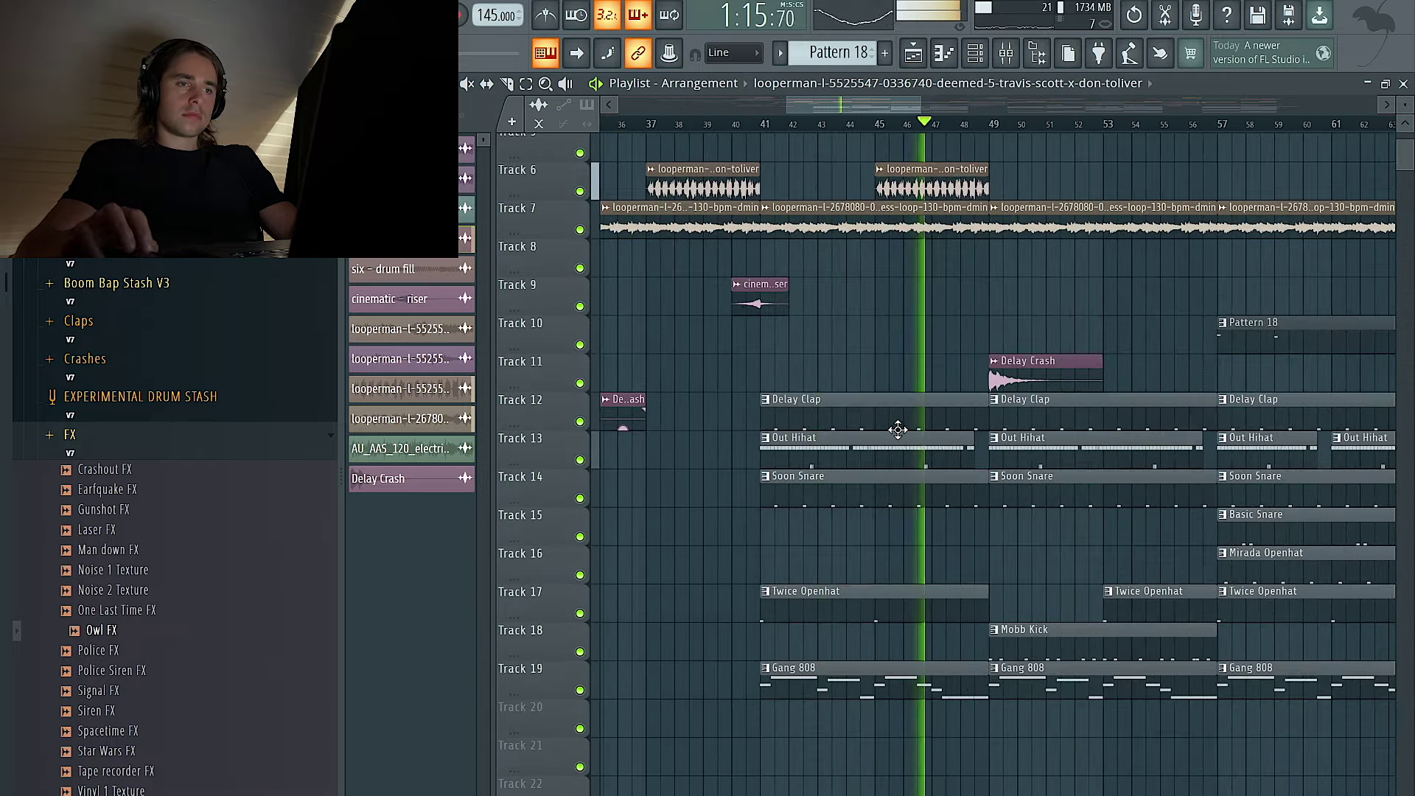
Place a Basic Snare clip on Track 15 at bar 49 and delete the one at bar 57
scroll(899, 414, down, 2)
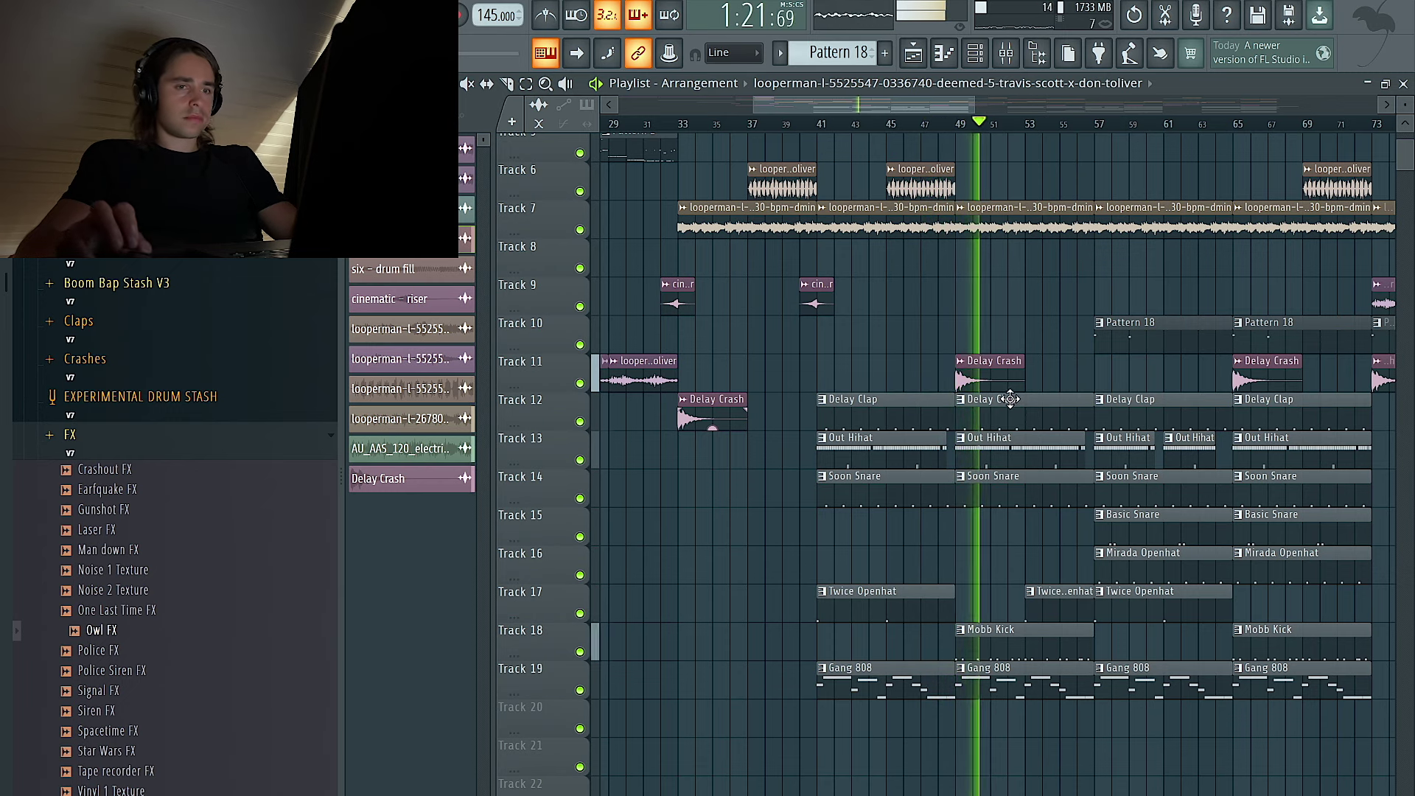
click(1155, 568)
click(1127, 524)
click(991, 528)
scroll(991, 527, right, 5)
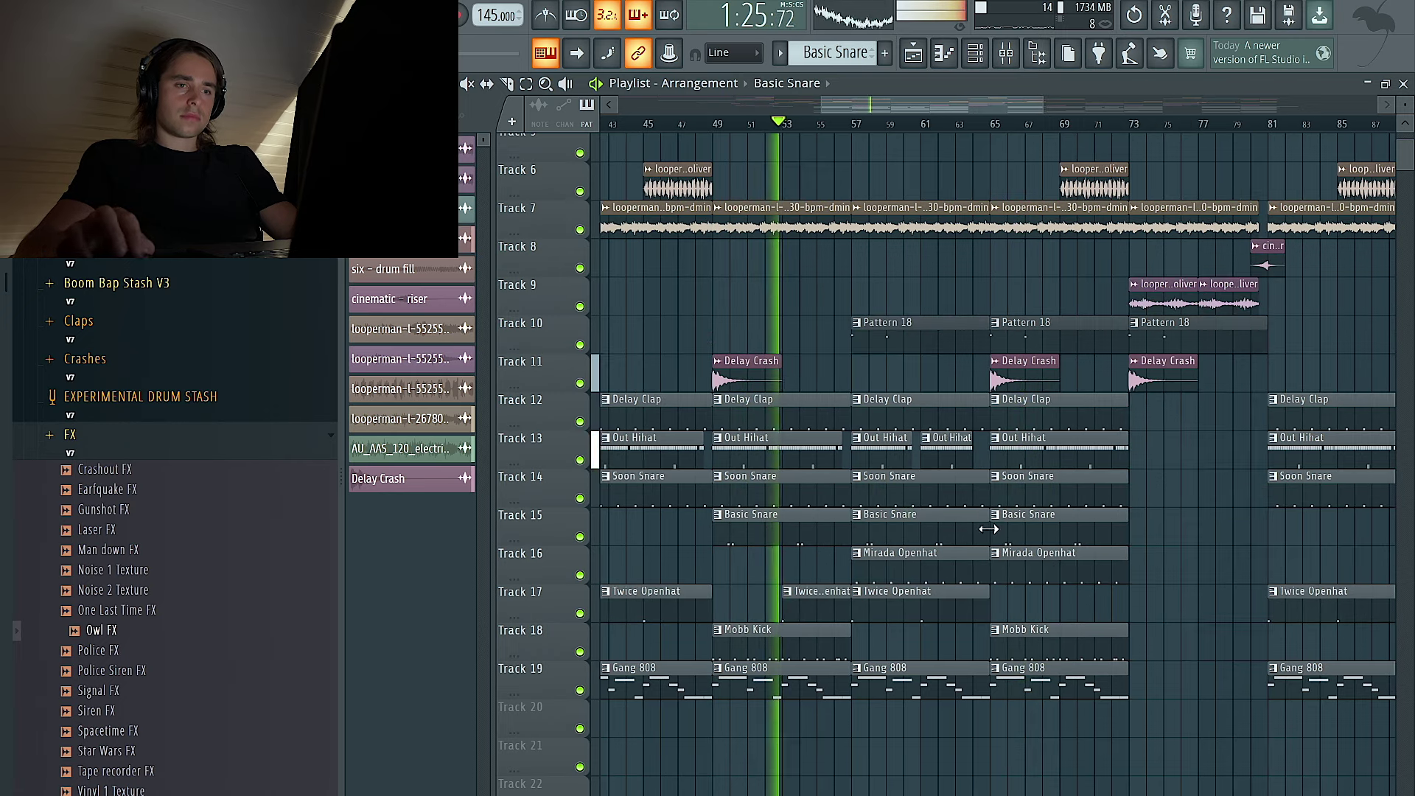
right_click(906, 530)
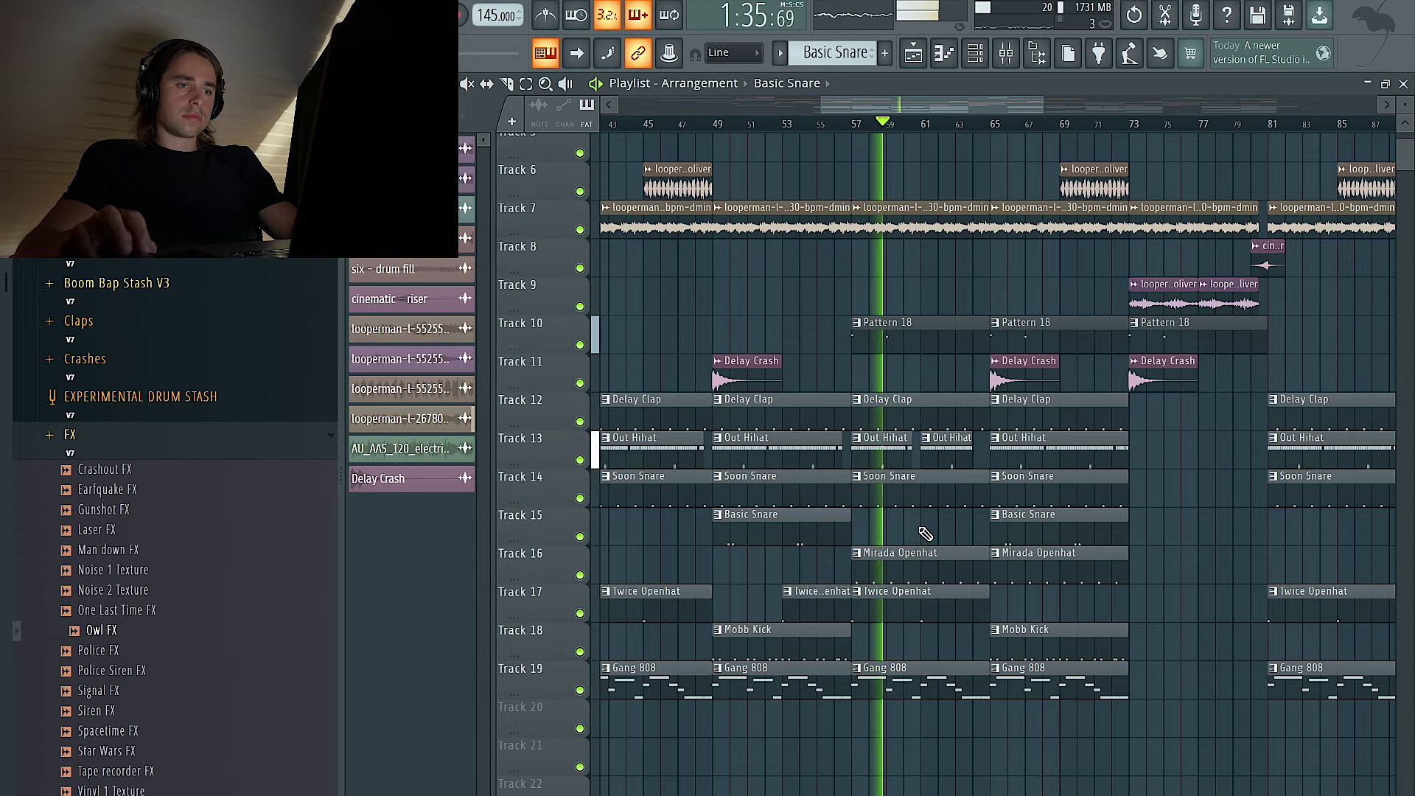
Place a Basic Snare clip on Track 15 at bar 89 and delete the one at bar 97
scroll(923, 532, down, 2)
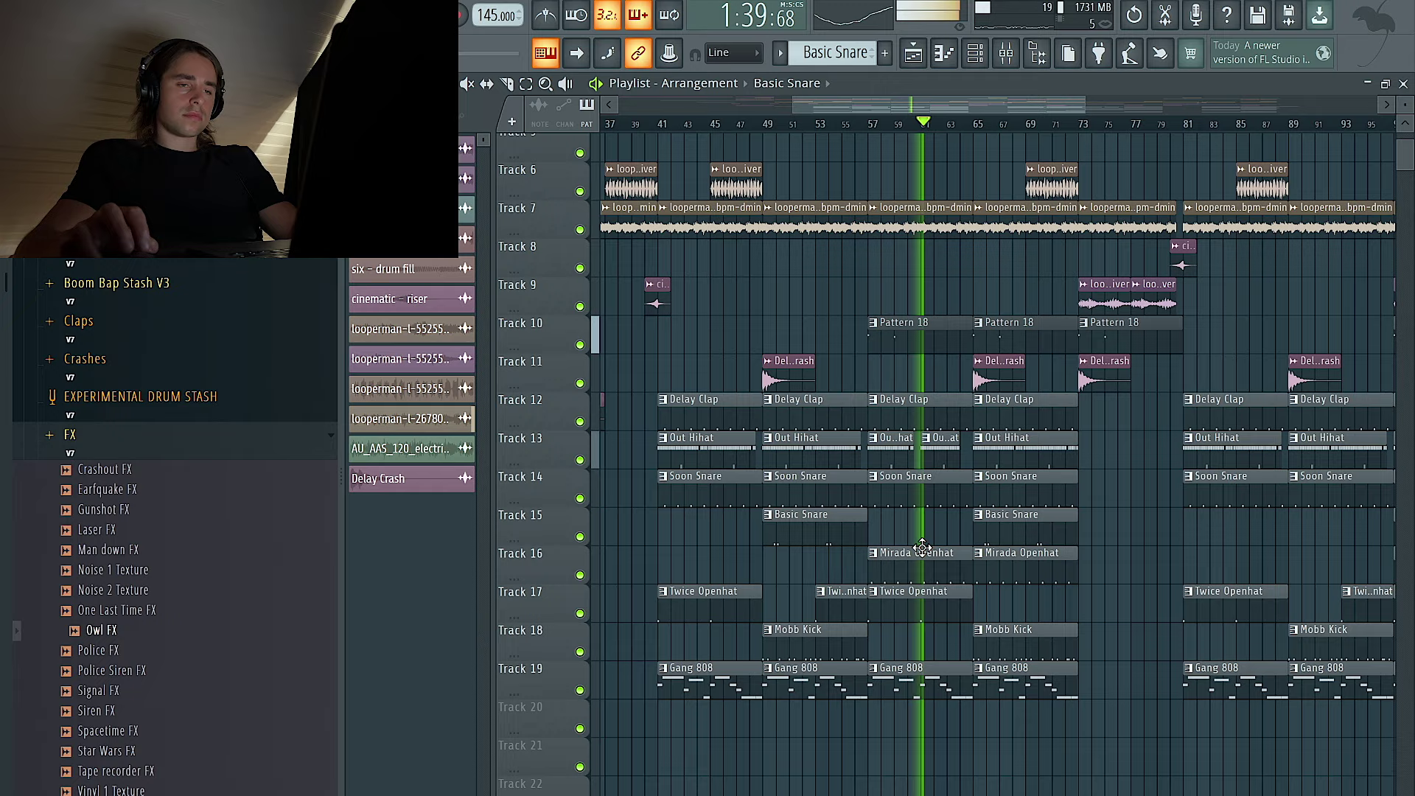
scroll(927, 546, up, 2)
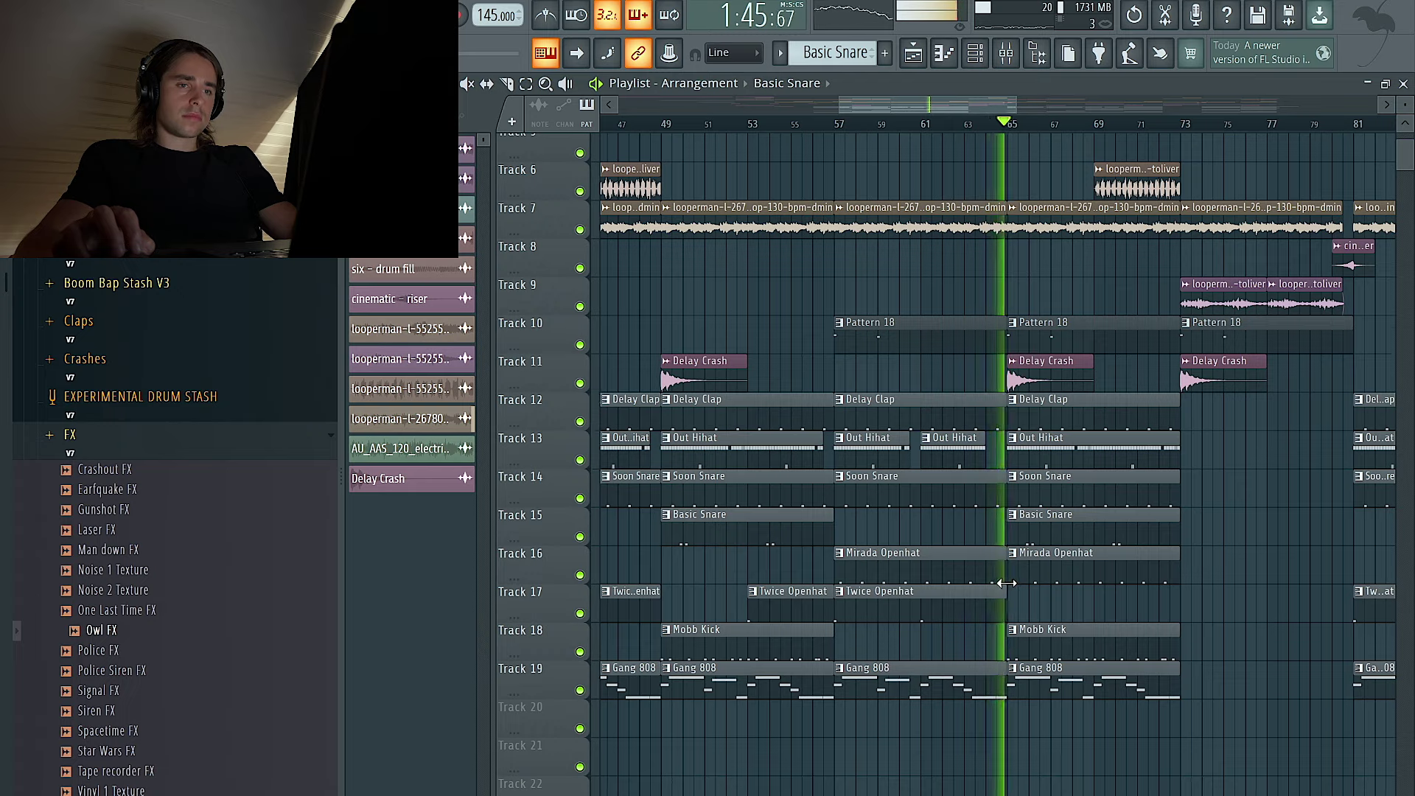
scroll(1018, 572, down, 1)
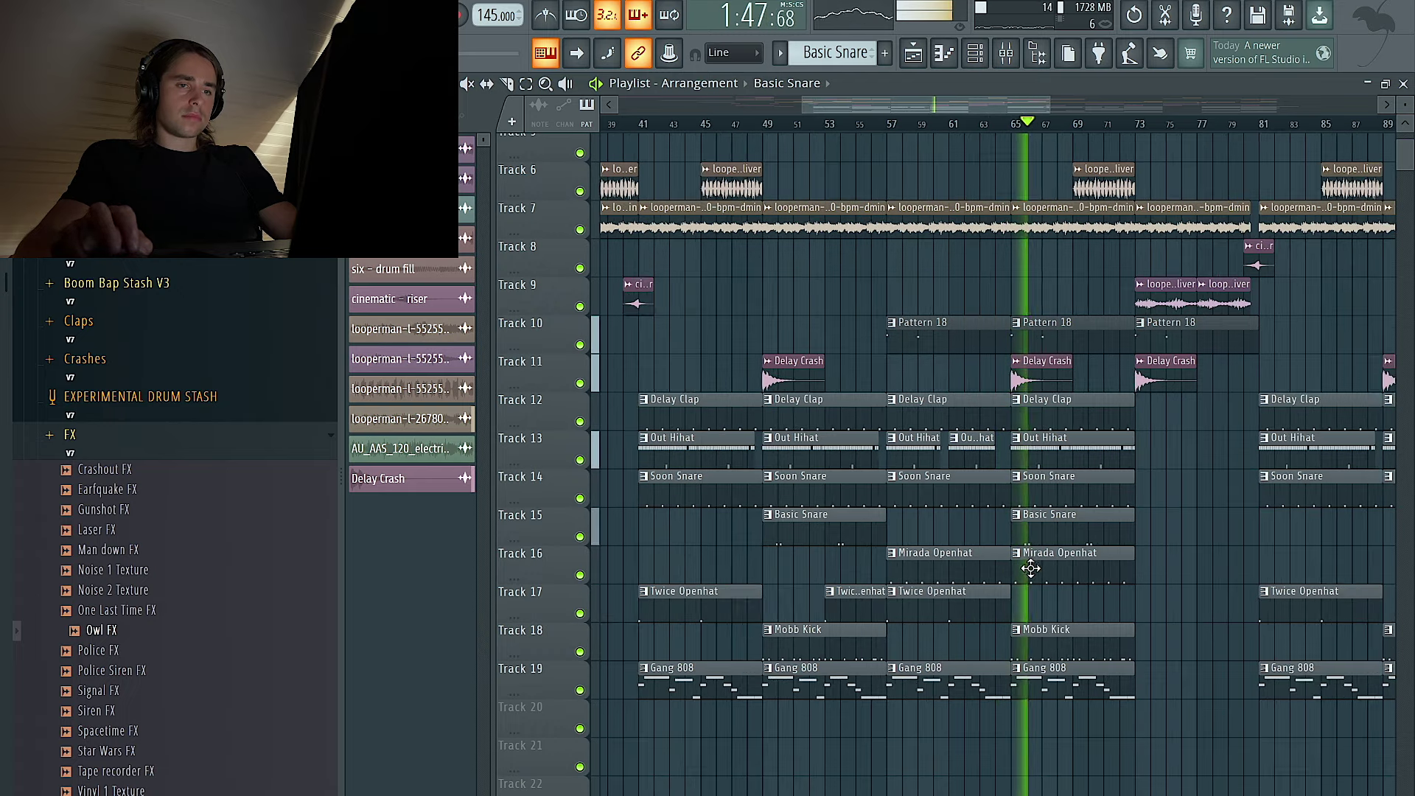
scroll(1018, 569, down, 2)
scroll(1019, 564, right, 2)
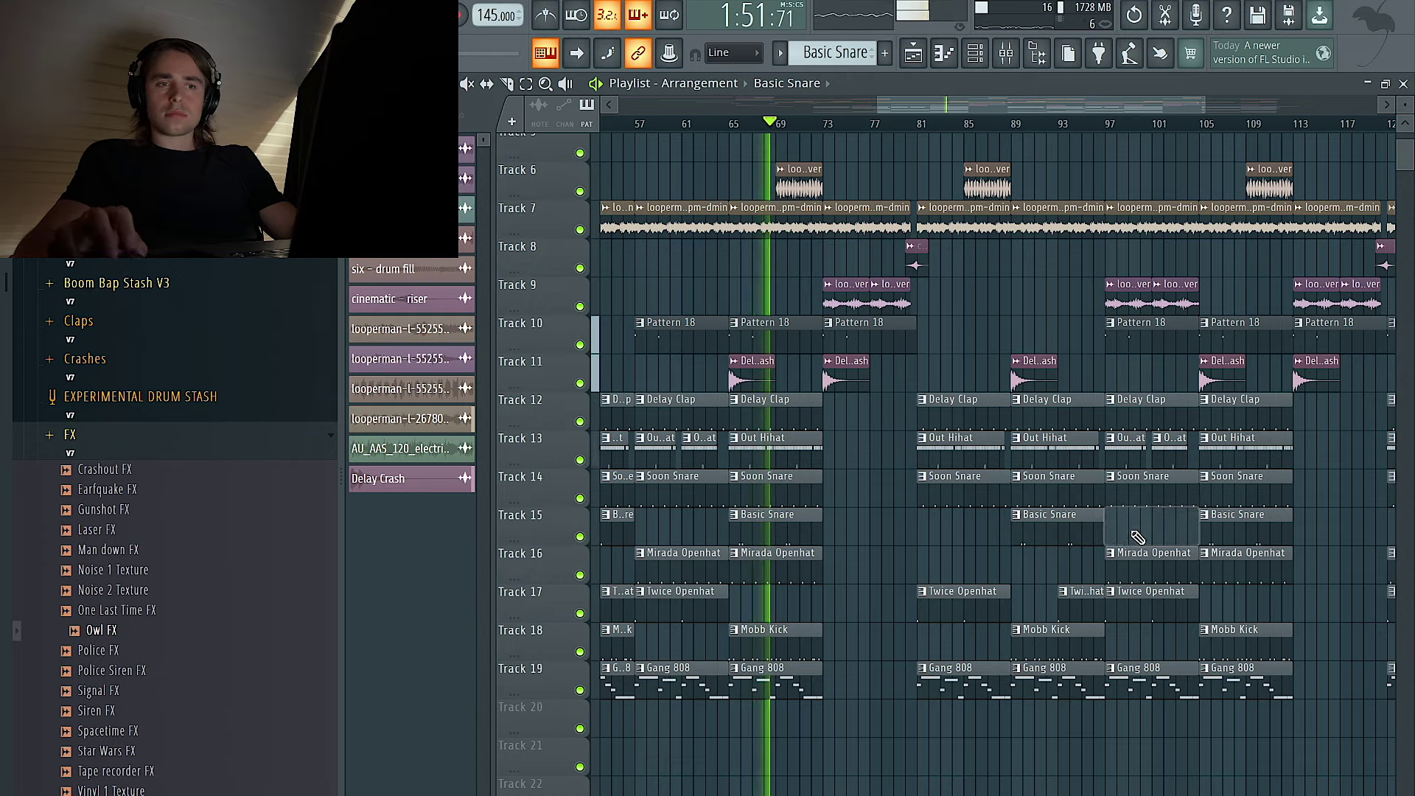
Review the breakdown and second drum section across all tracks during playback from about bar 71 to bar 98
scroll(1123, 530, down, 3)
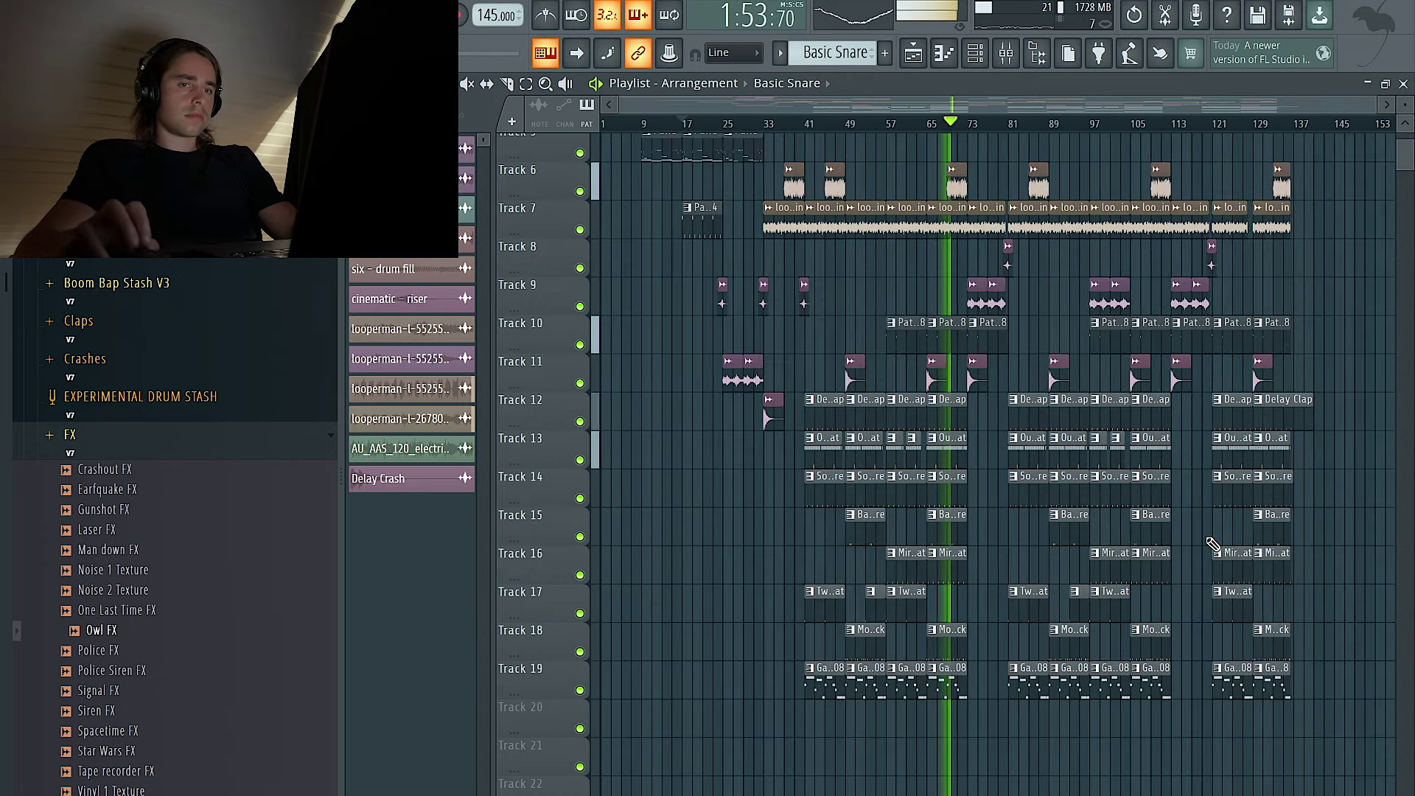
scroll(1212, 544, up, 2)
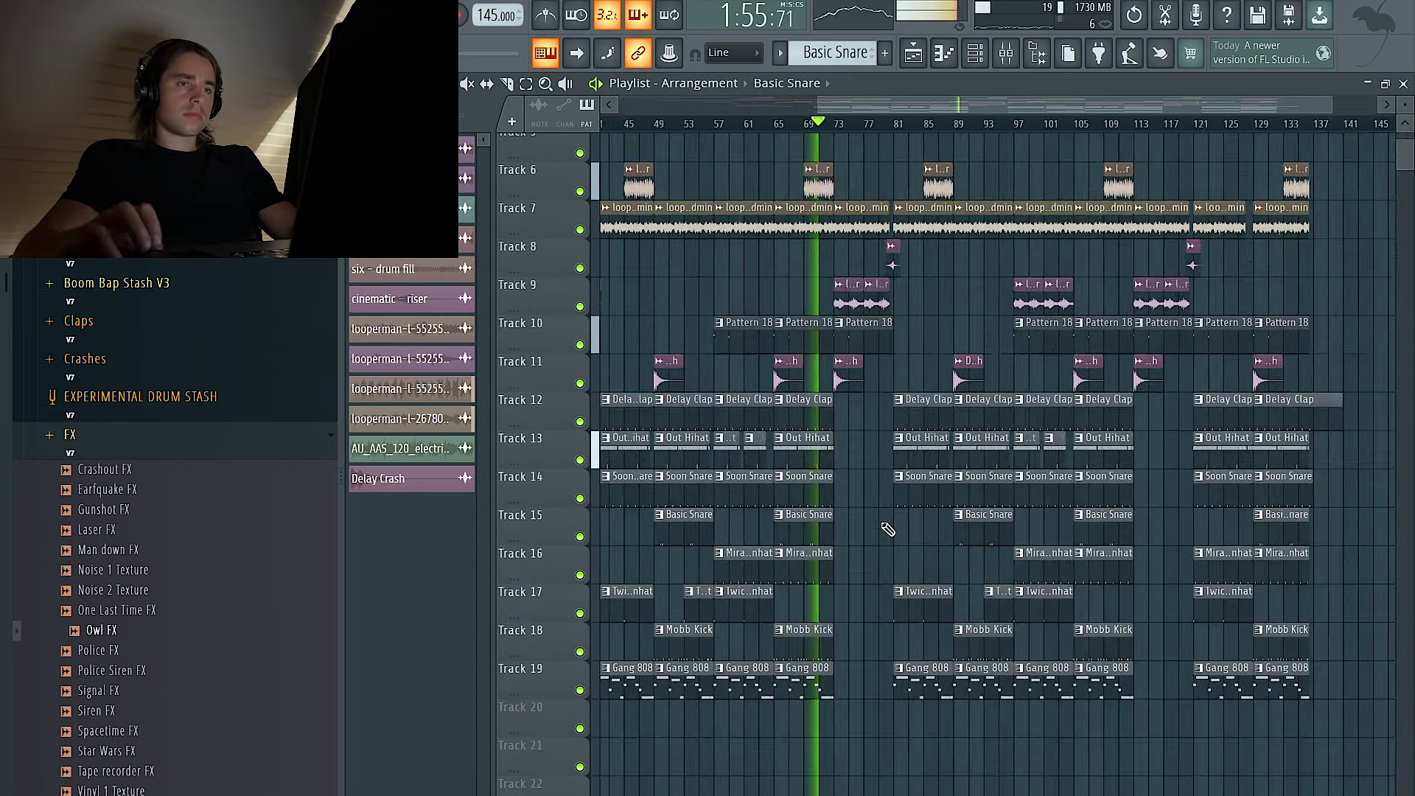
scroll(853, 545, up, 4)
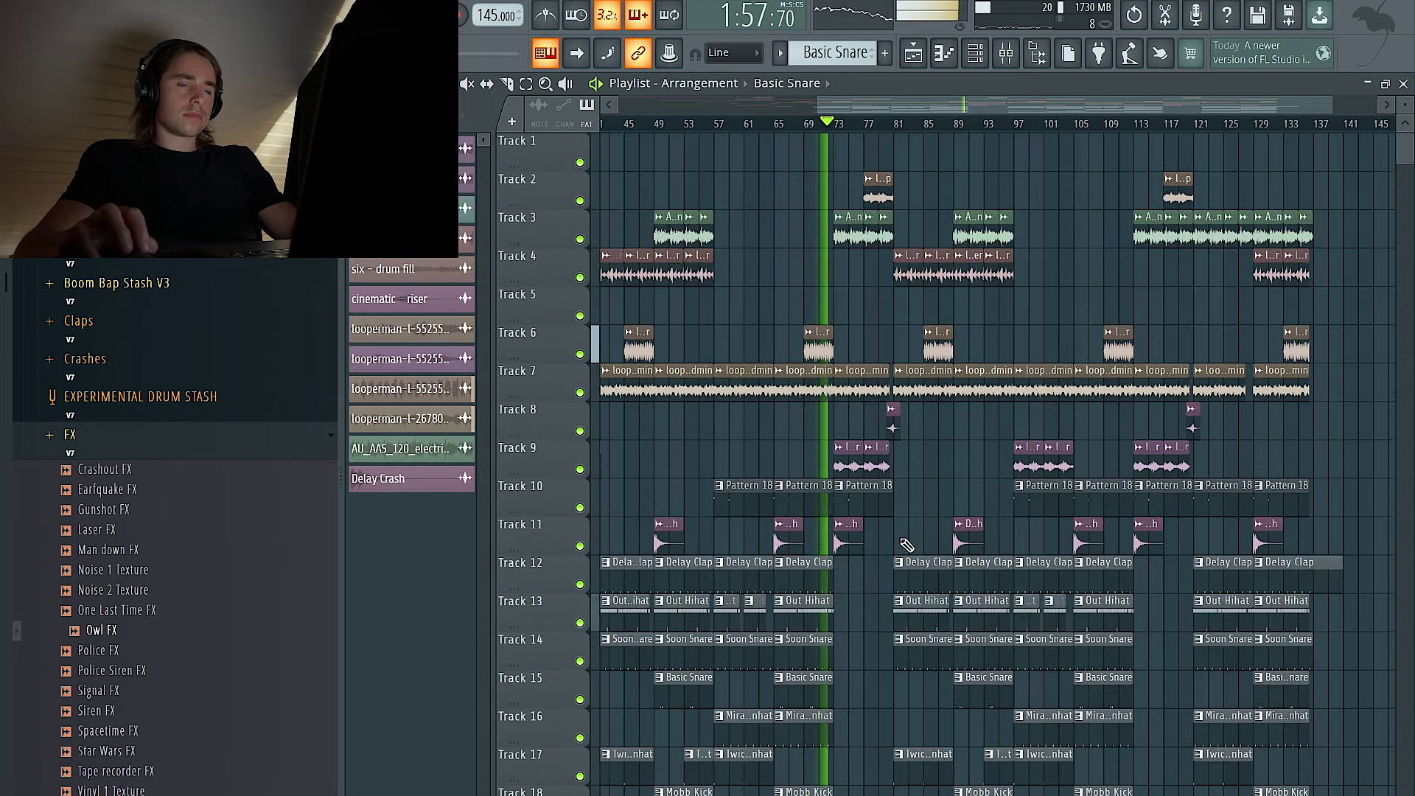
scroll(895, 563, down, 3)
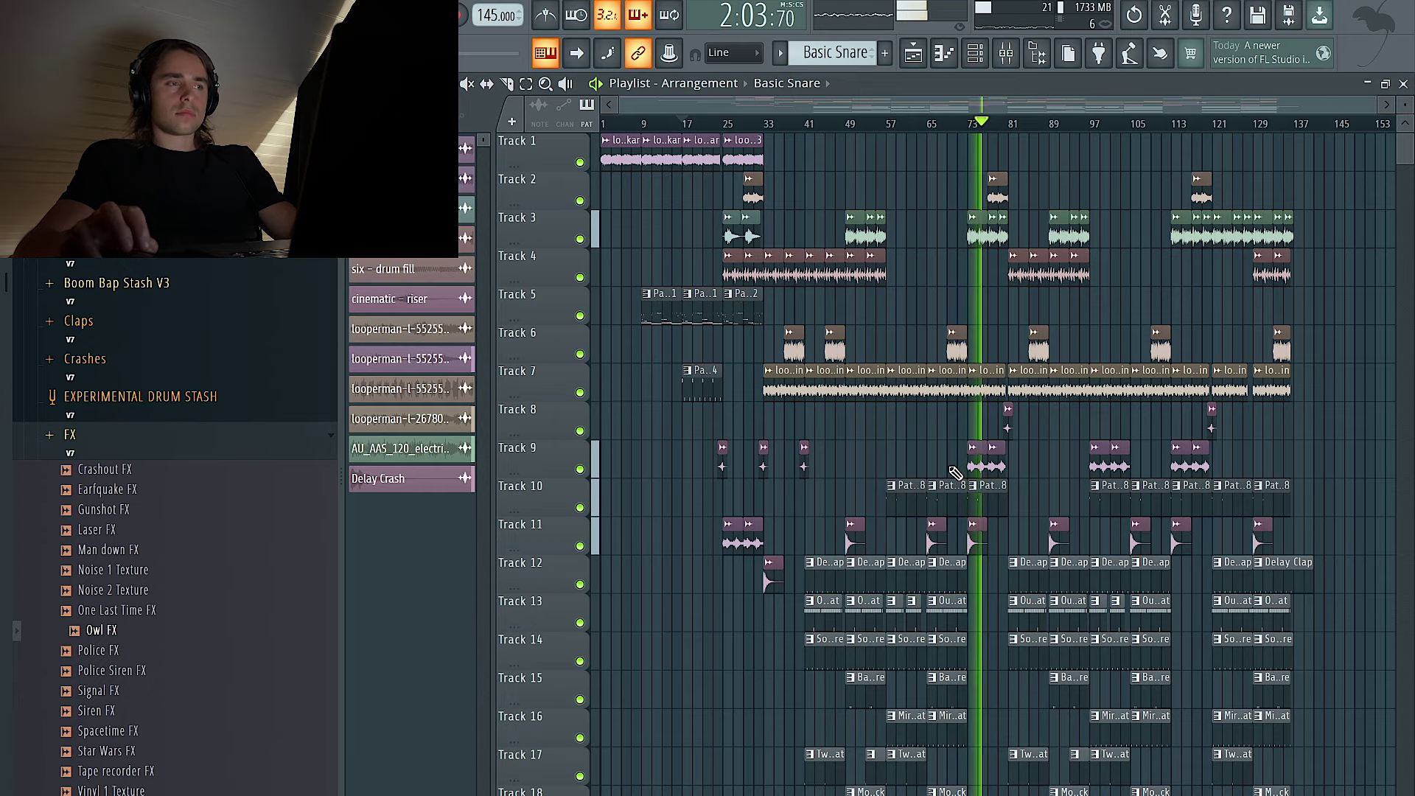
scroll(1051, 491, up, 4)
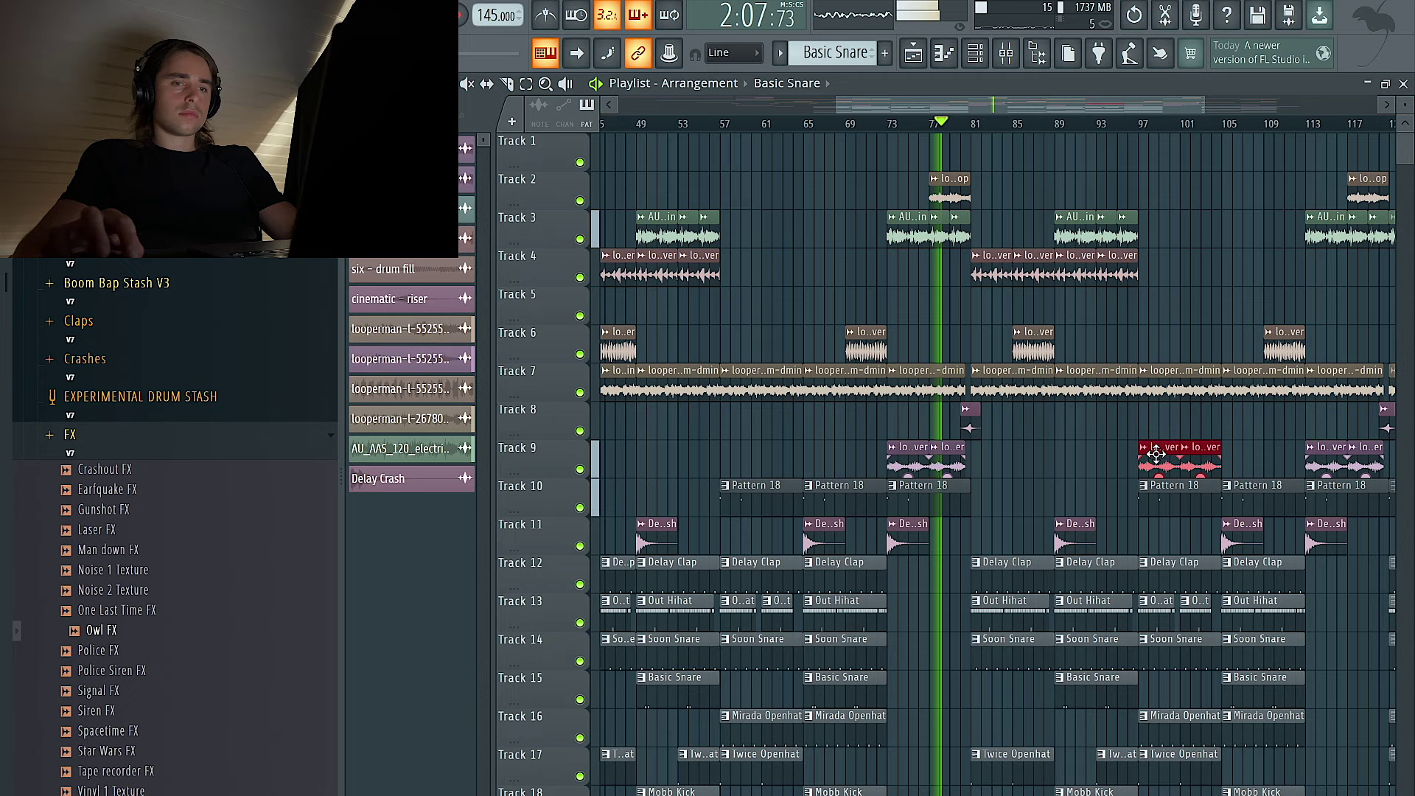
scroll(1041, 479, down, 2)
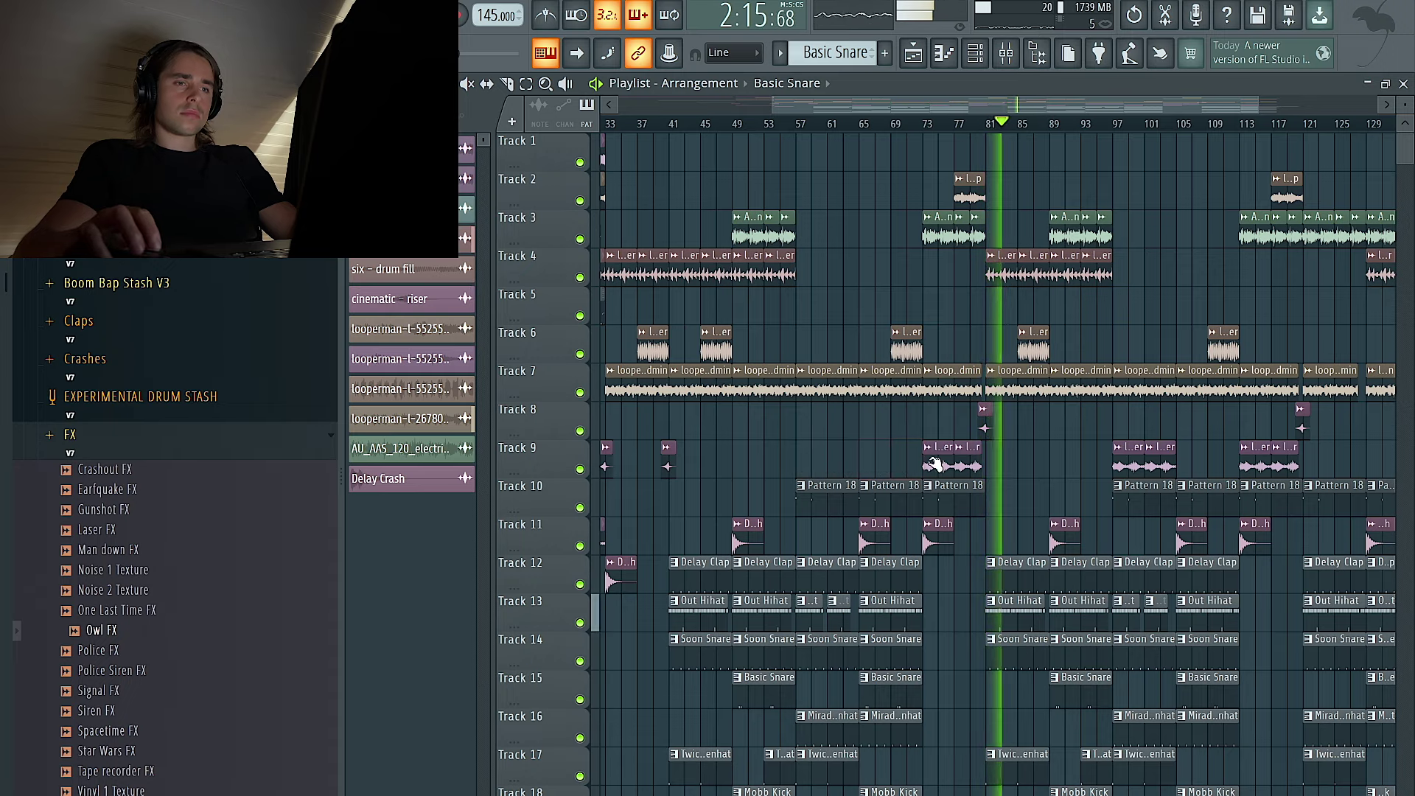
scroll(1065, 486, down, 5)
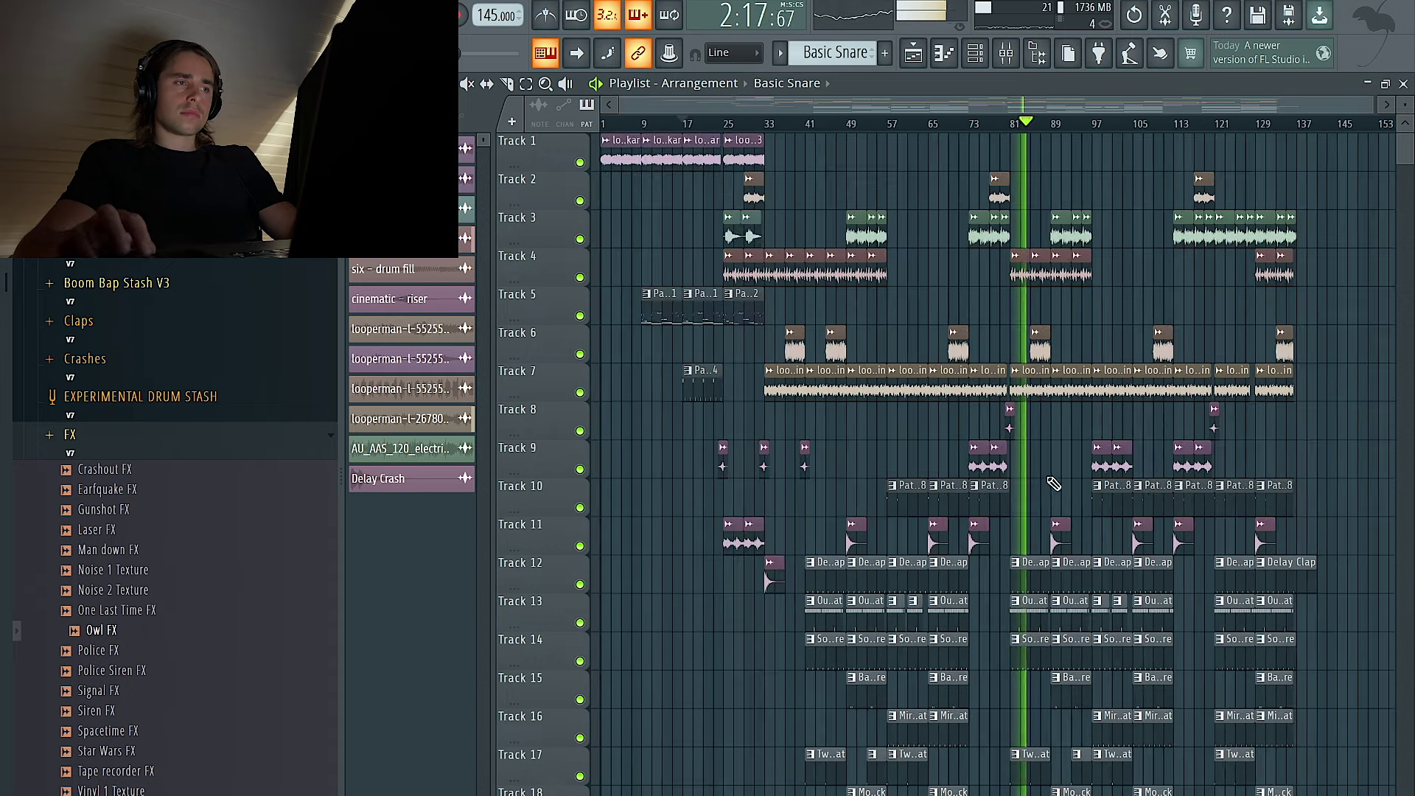
scroll(1055, 501, down, 5)
scroll(1046, 516, up, 5)
scroll(1020, 505, up, 6)
scroll(1061, 509, down, 6)
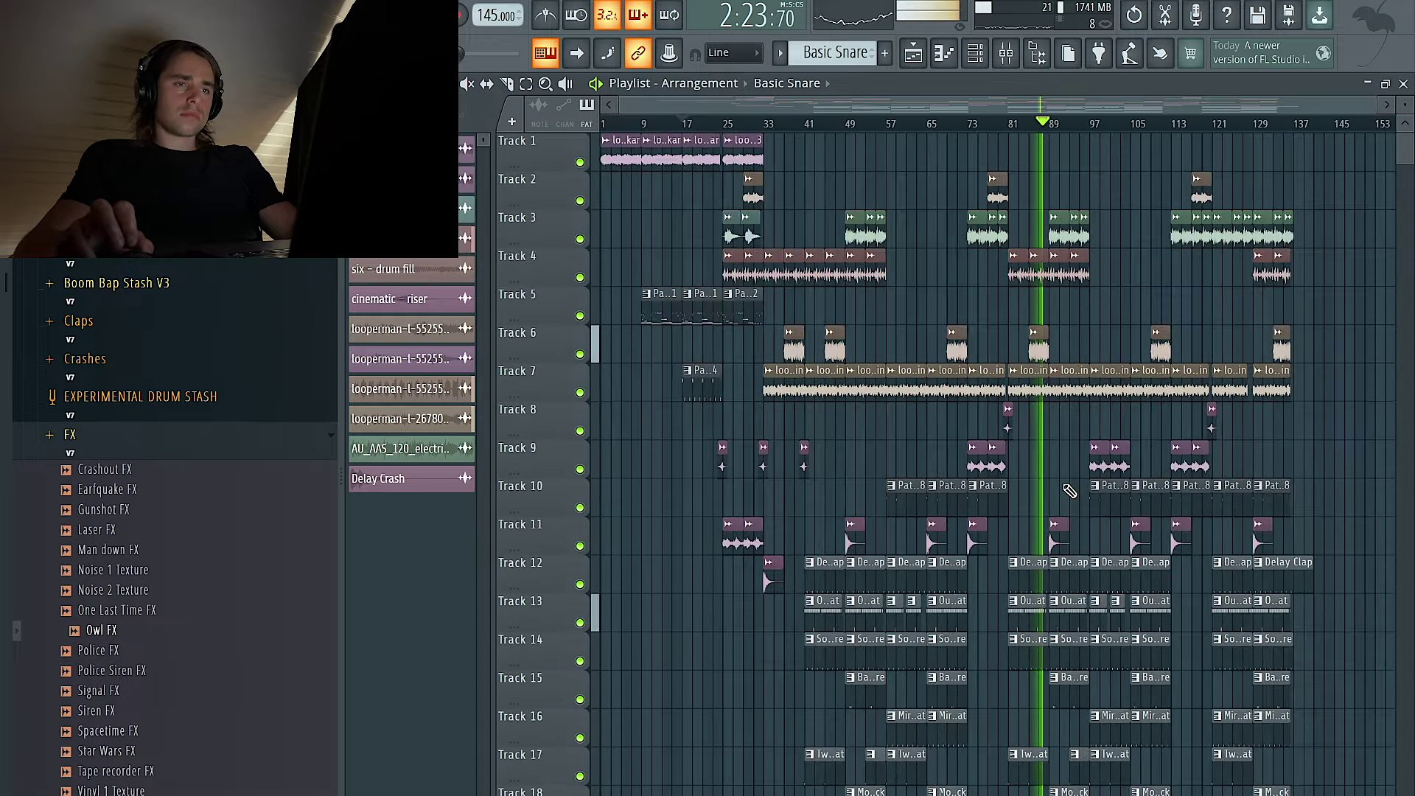
scroll(1068, 491, up, 4)
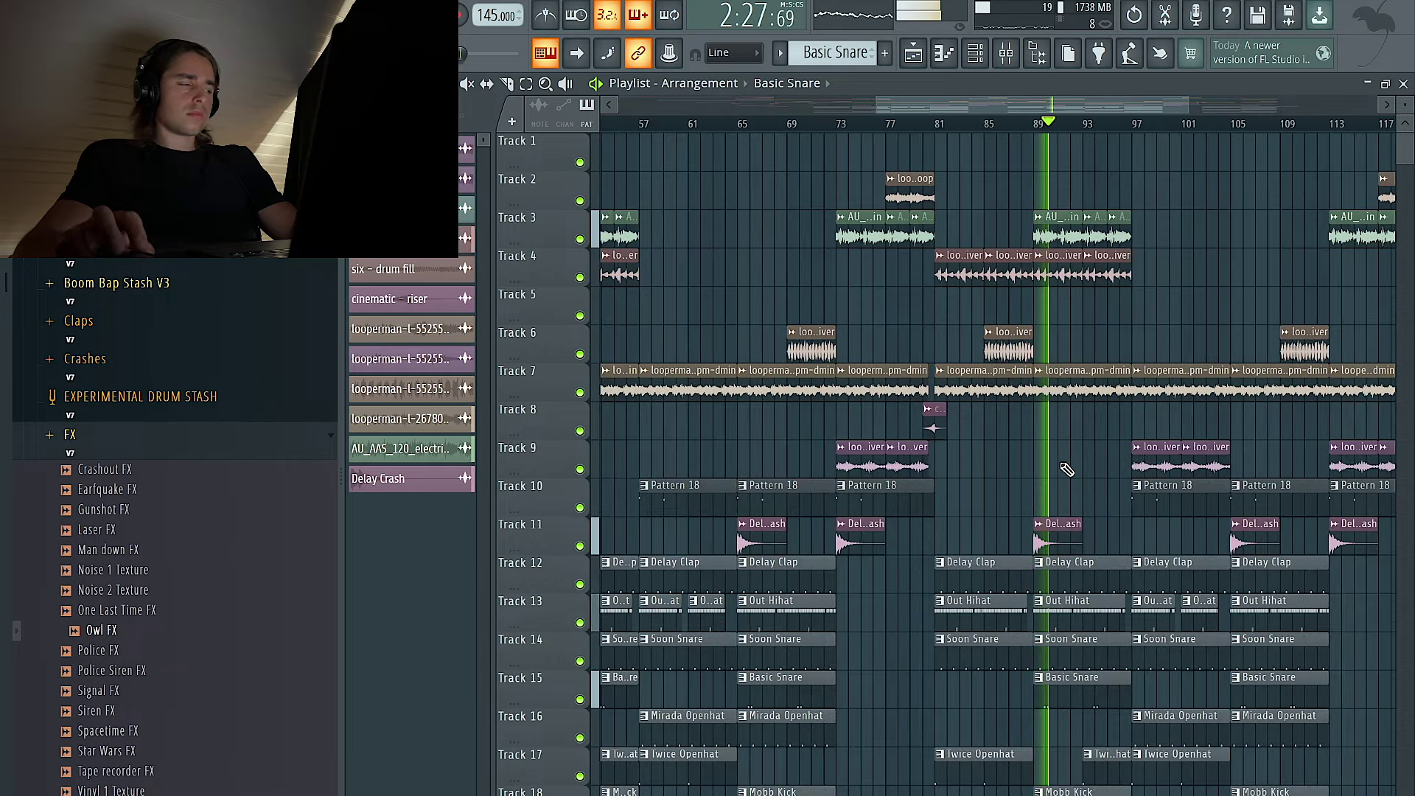
scroll(1044, 491, down, 5)
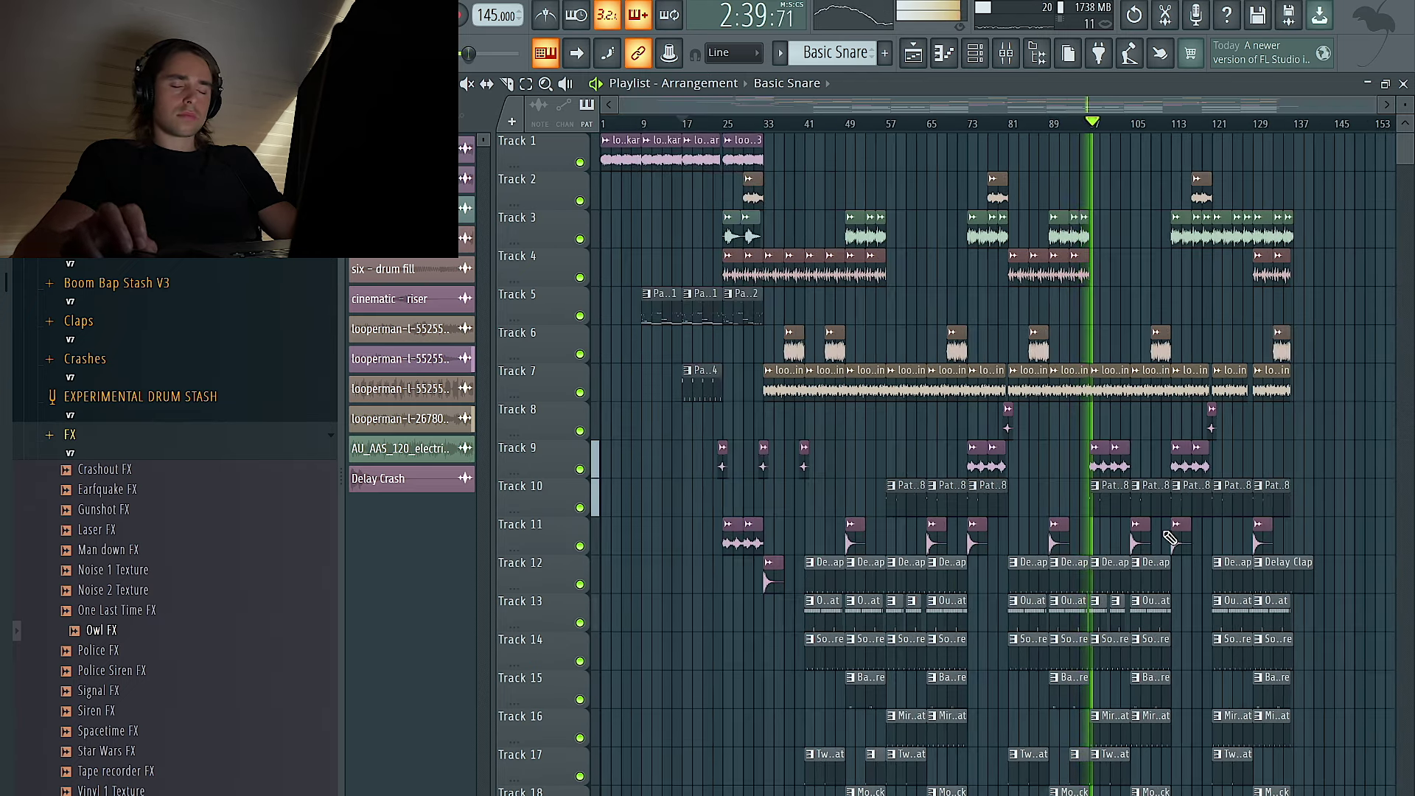
scroll(1123, 582, up, 5)
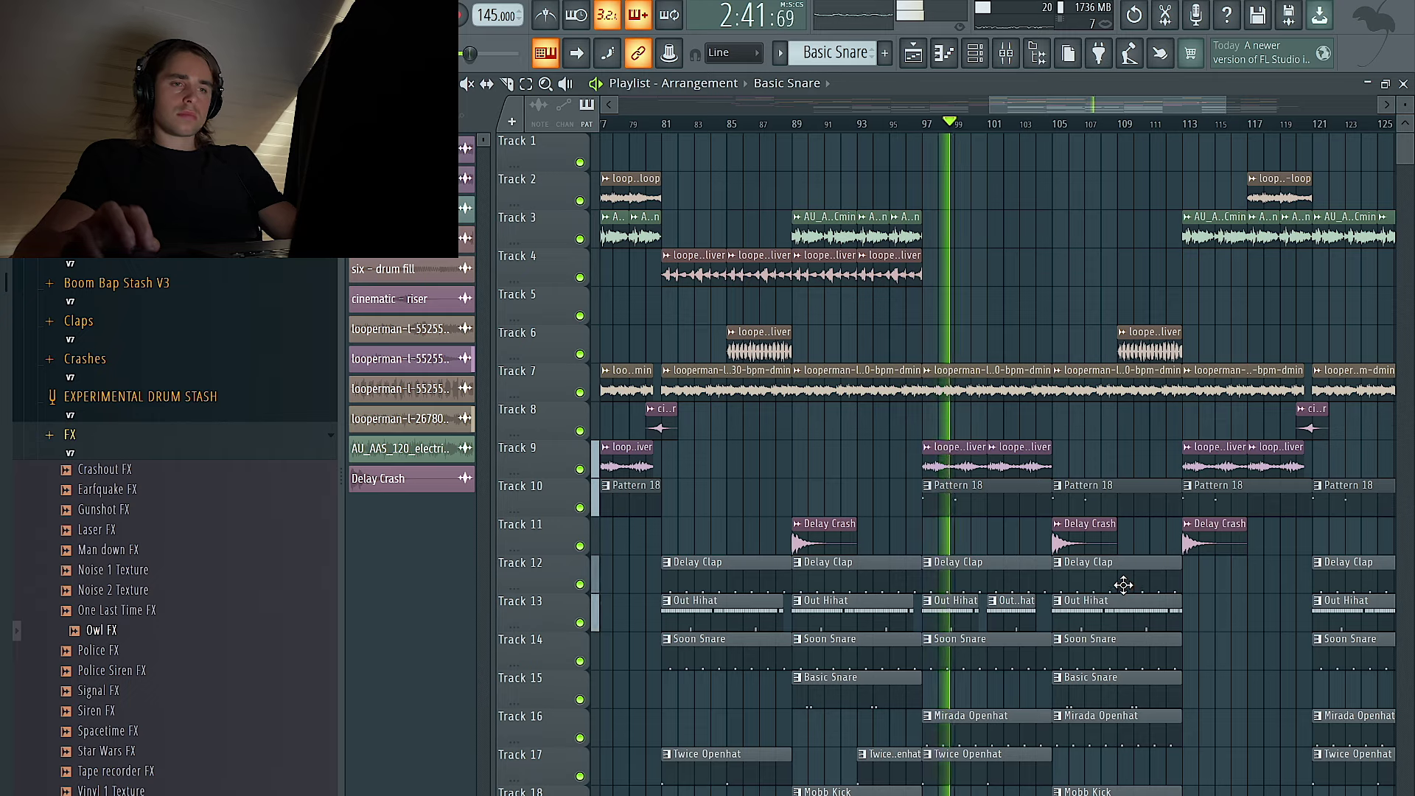
Try repeating the two Track 9 loops from bar 97 at bar 105, and delete the copies
scroll(1028, 574, down, 4)
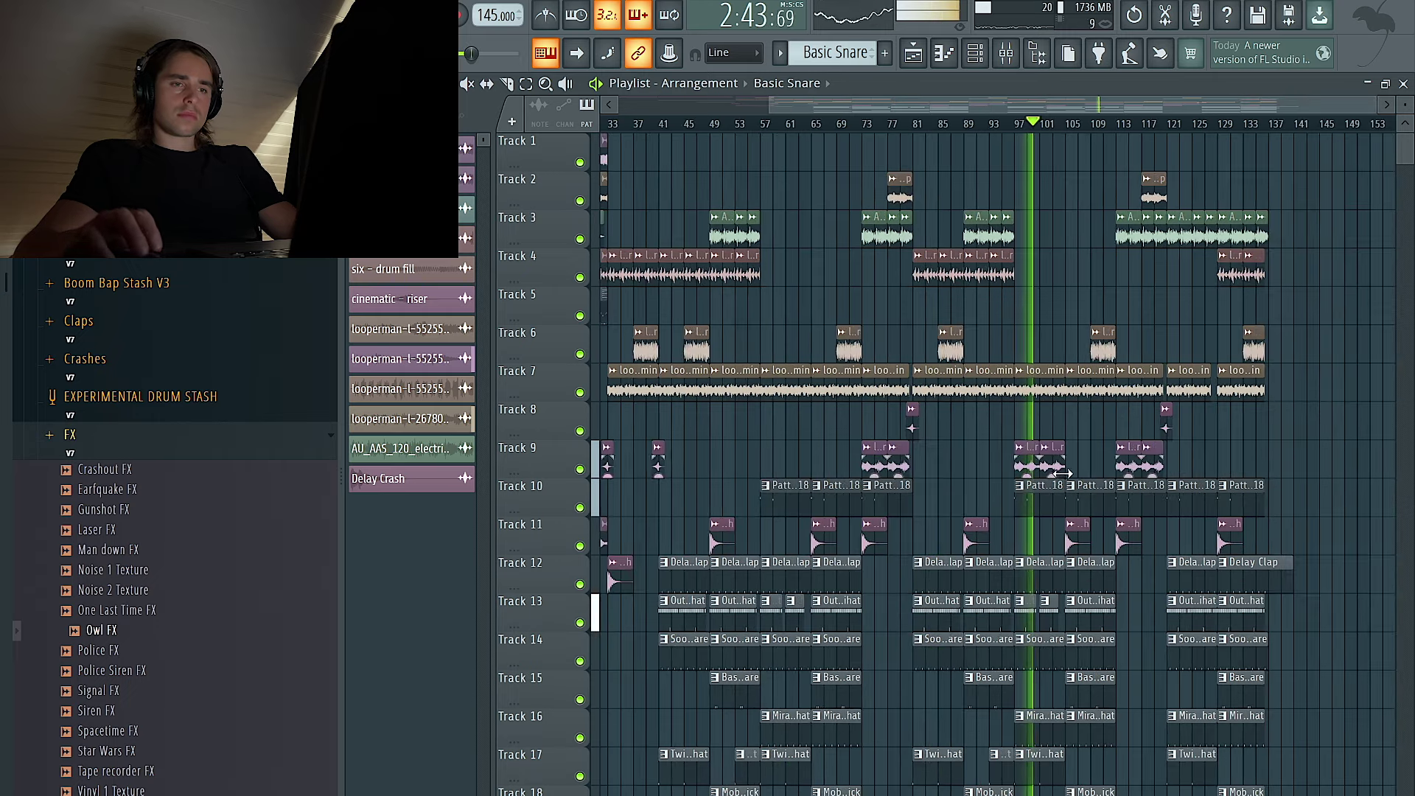
key(ctrl+b)
scroll(1036, 482, up, 4)
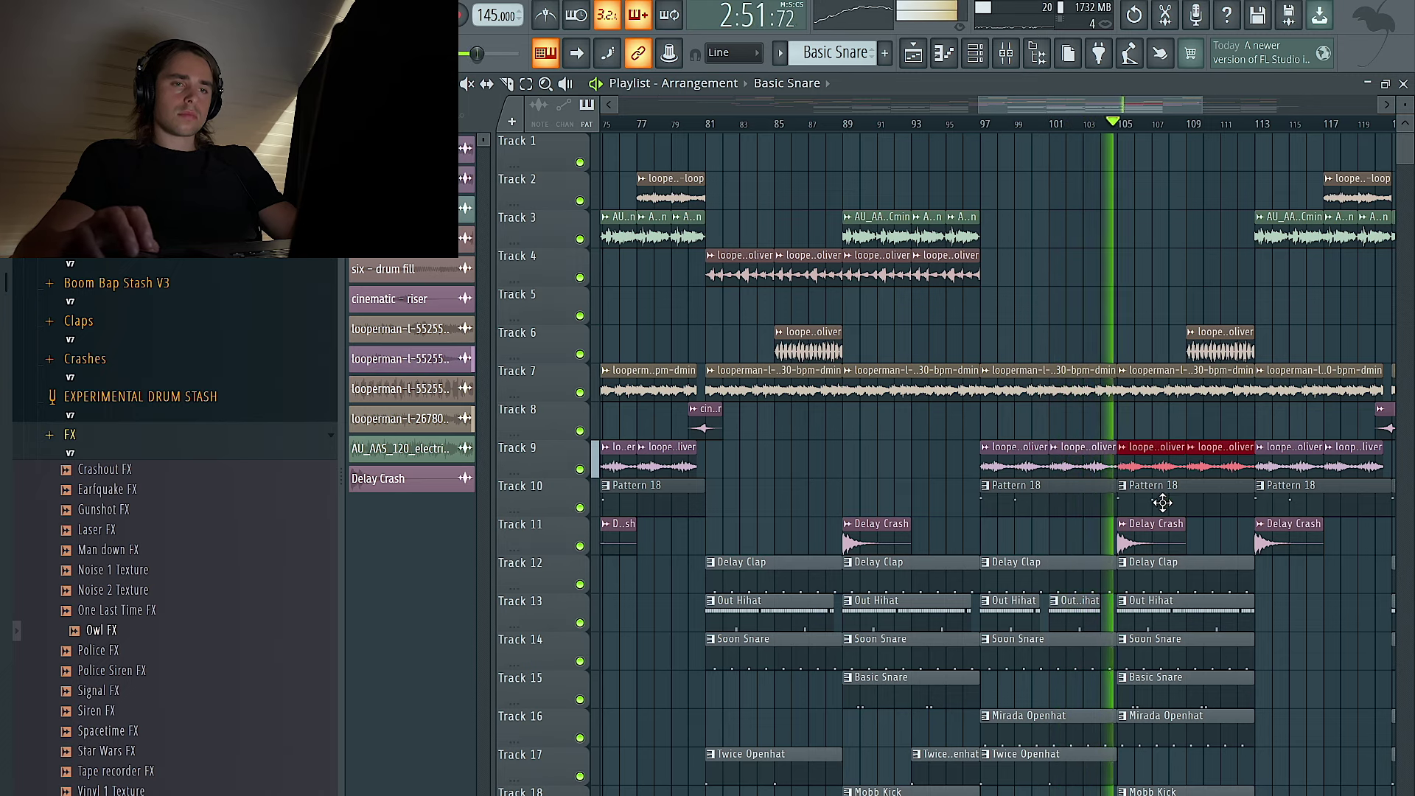
scroll(1175, 479, down, 5)
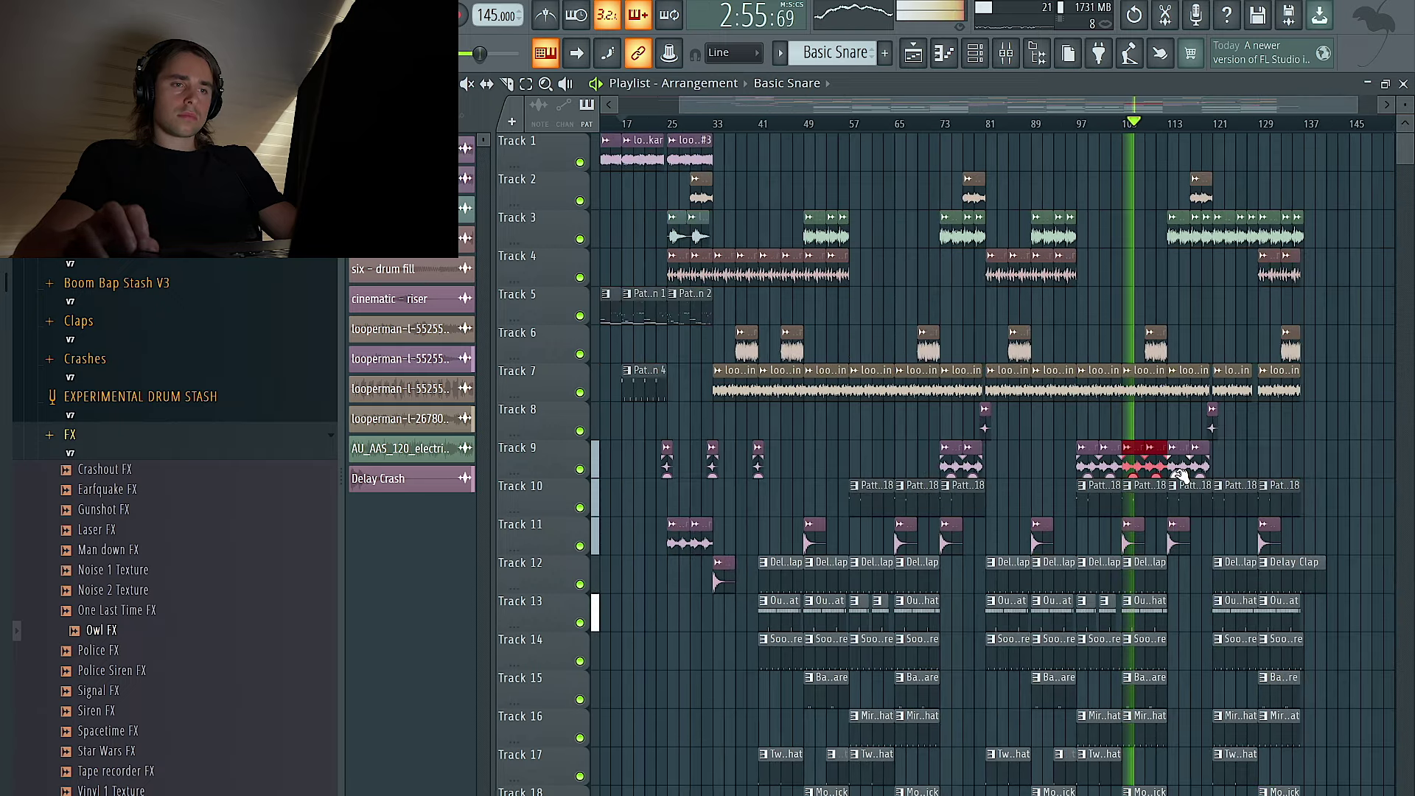
scroll(1179, 475, up, 5)
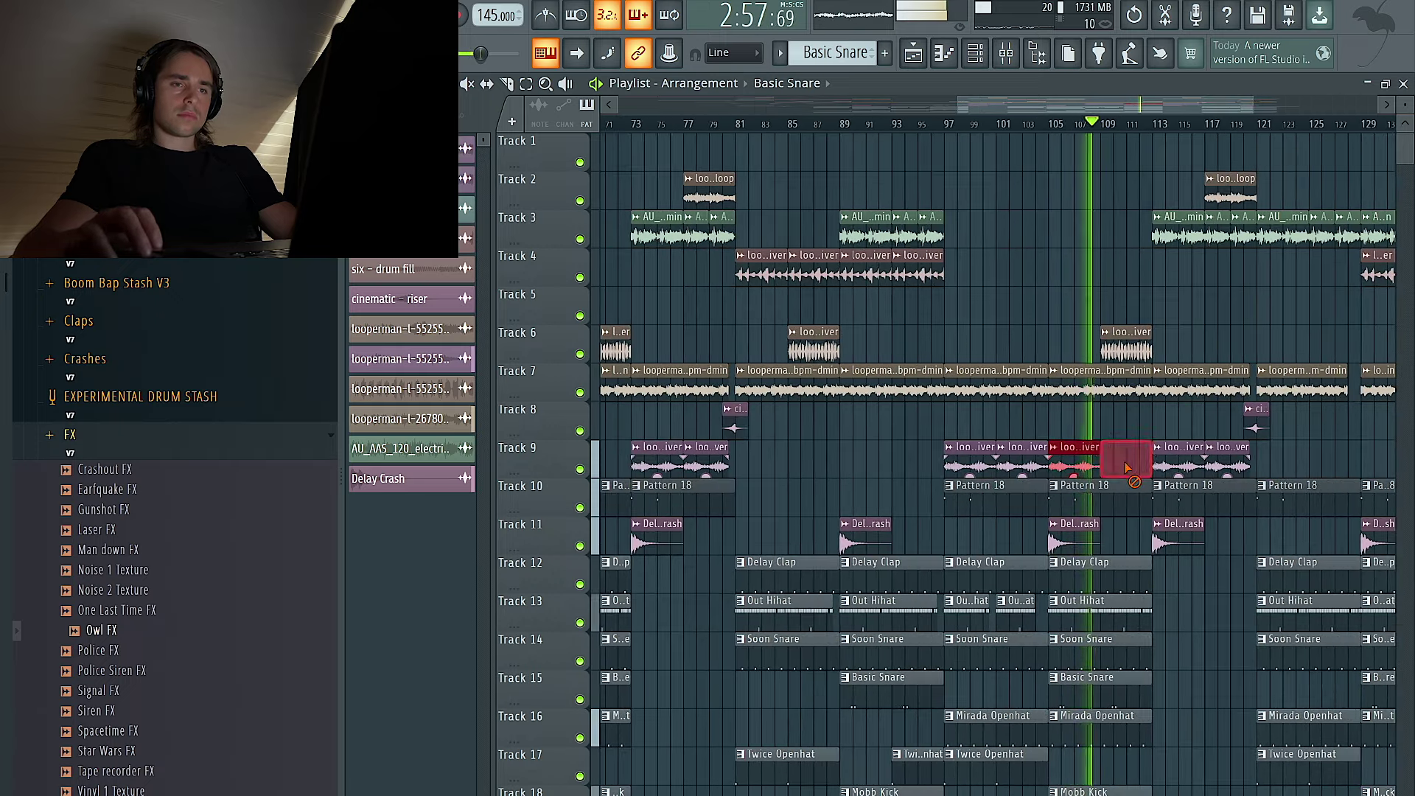
scroll(1106, 464, down, 5)
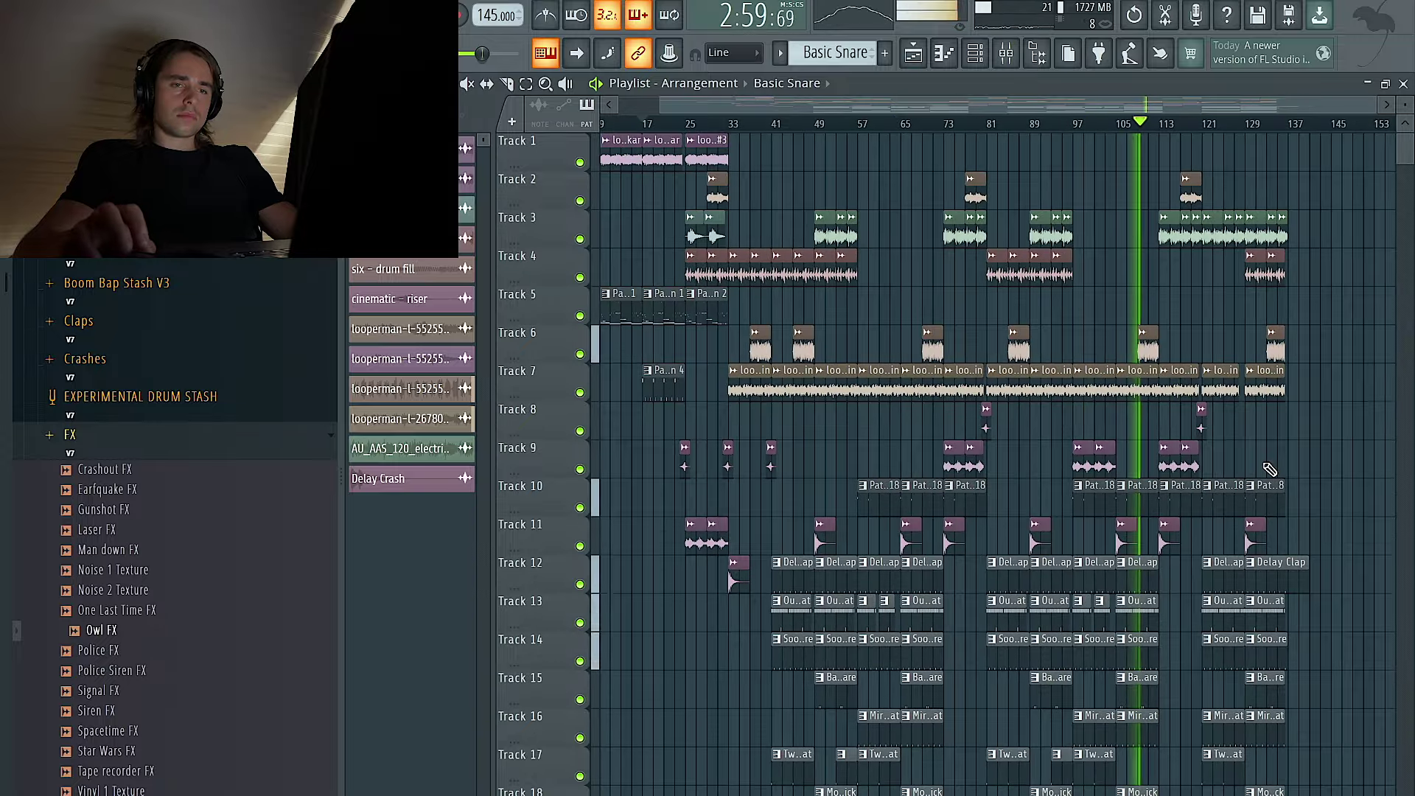
Review the end of the second drum section and the following breakdown during playback, from about bar 109 to bar 121
scroll(1267, 467, up, 5)
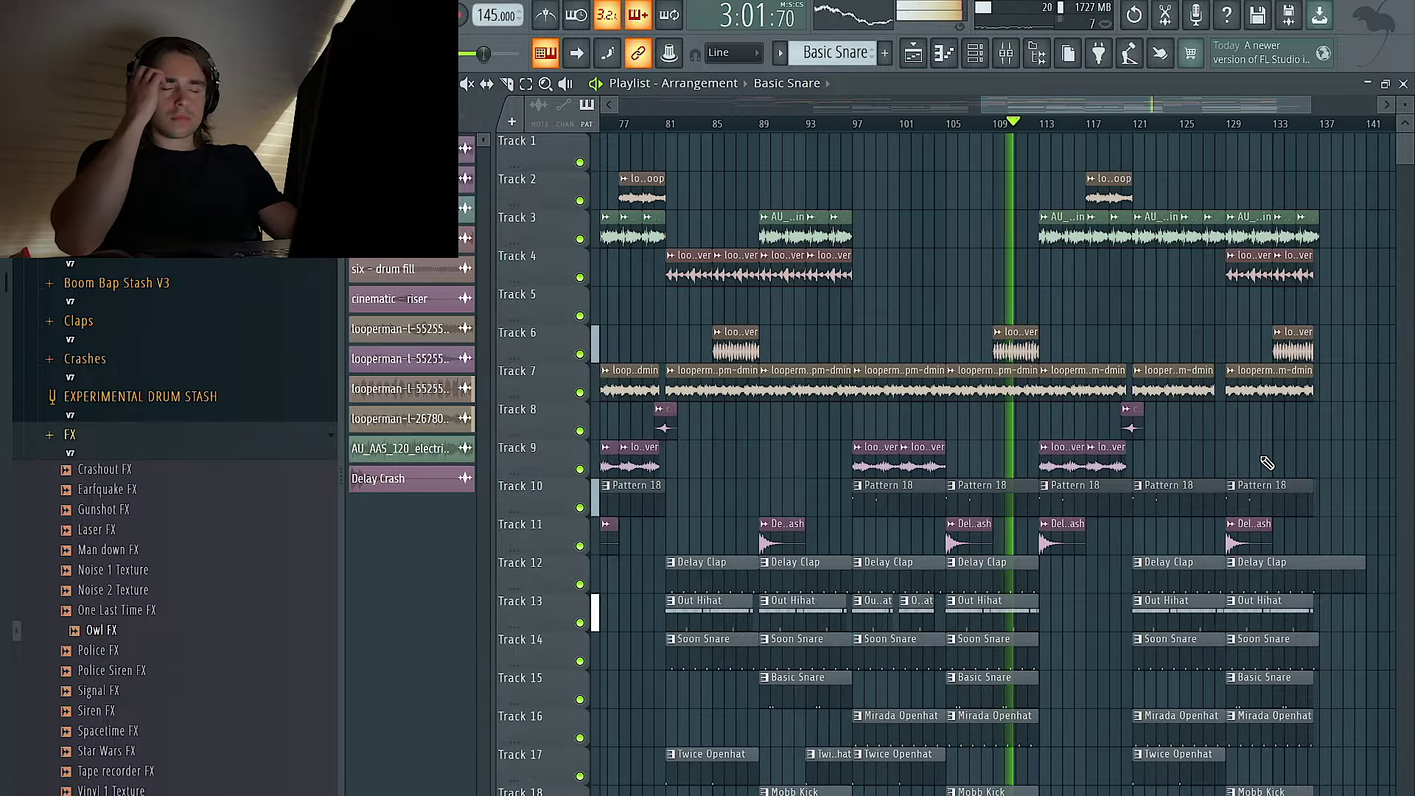
scroll(1266, 463, down, 5)
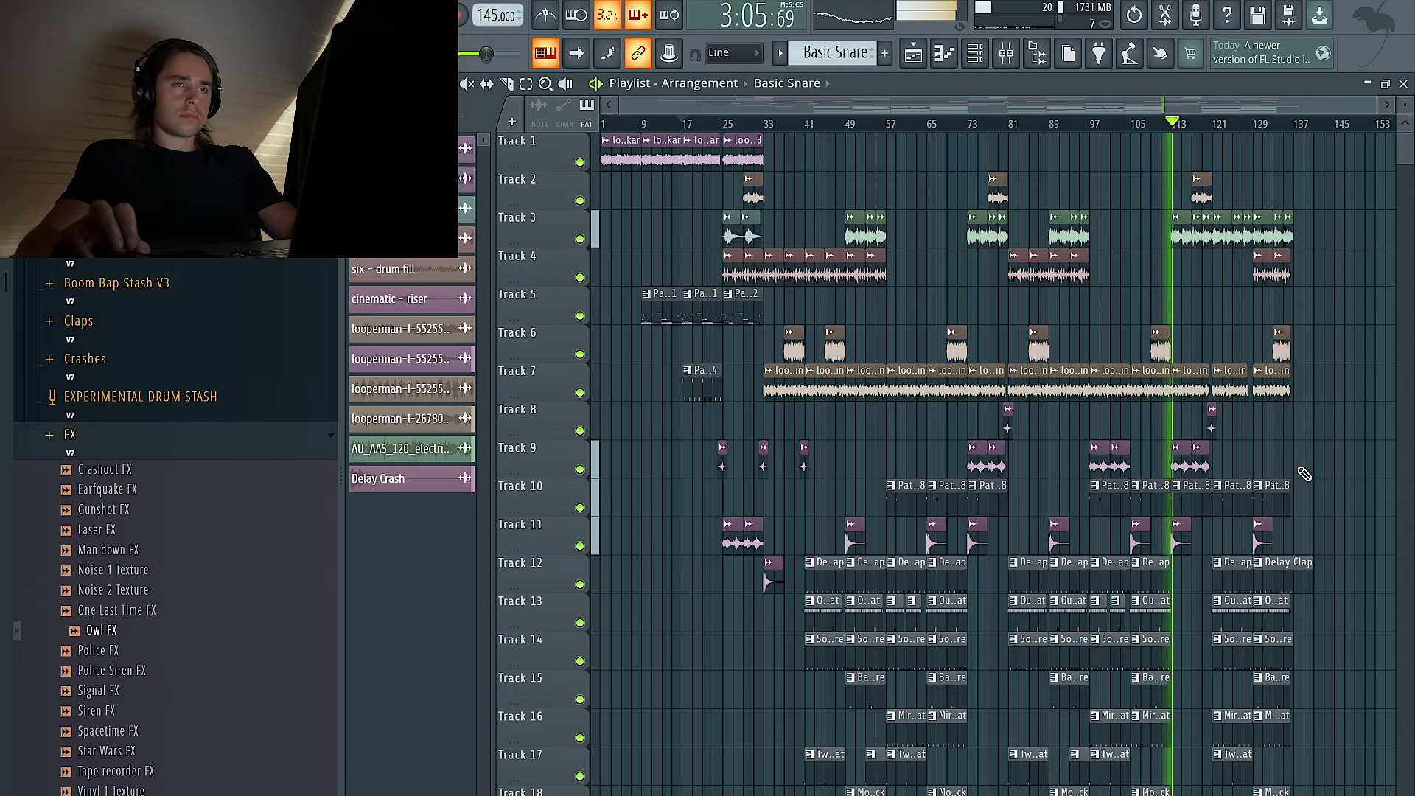
scroll(1301, 486, up, 5)
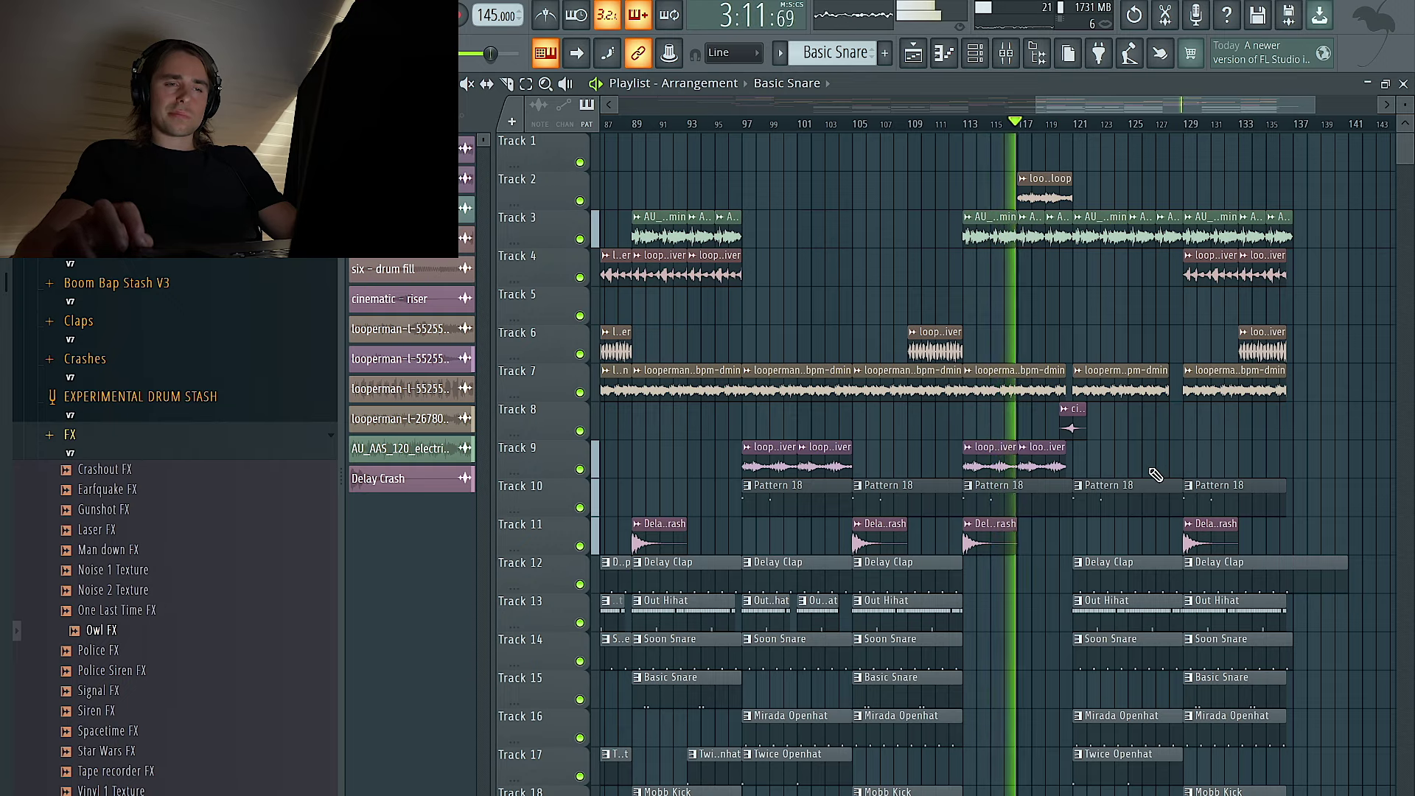
scroll(1154, 471, up, 3)
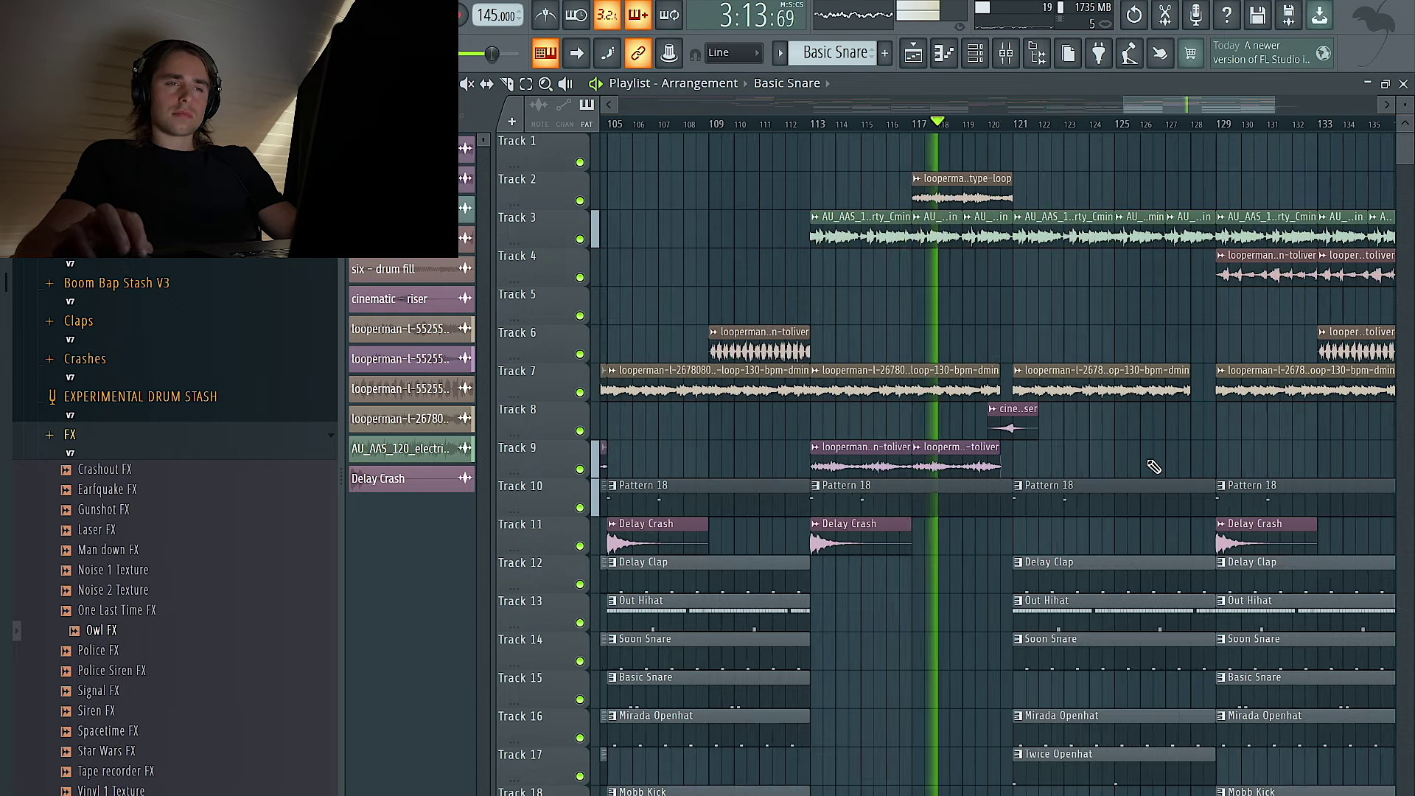
scroll(1151, 469, down, 4)
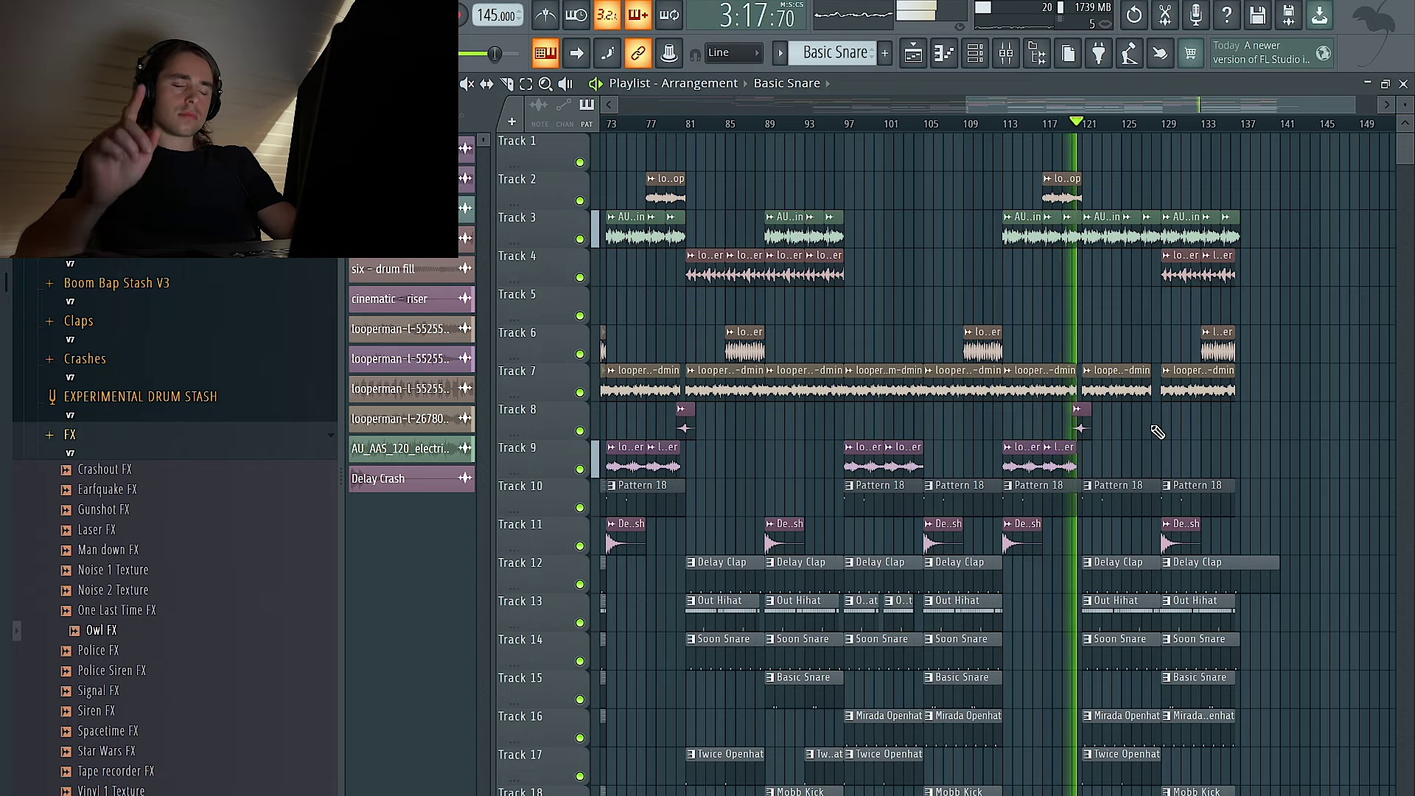
Shorten the Out Hihat clip starting at bar 121 on Track 13 so it ends just after bar 128
scroll(1157, 432, up, 5)
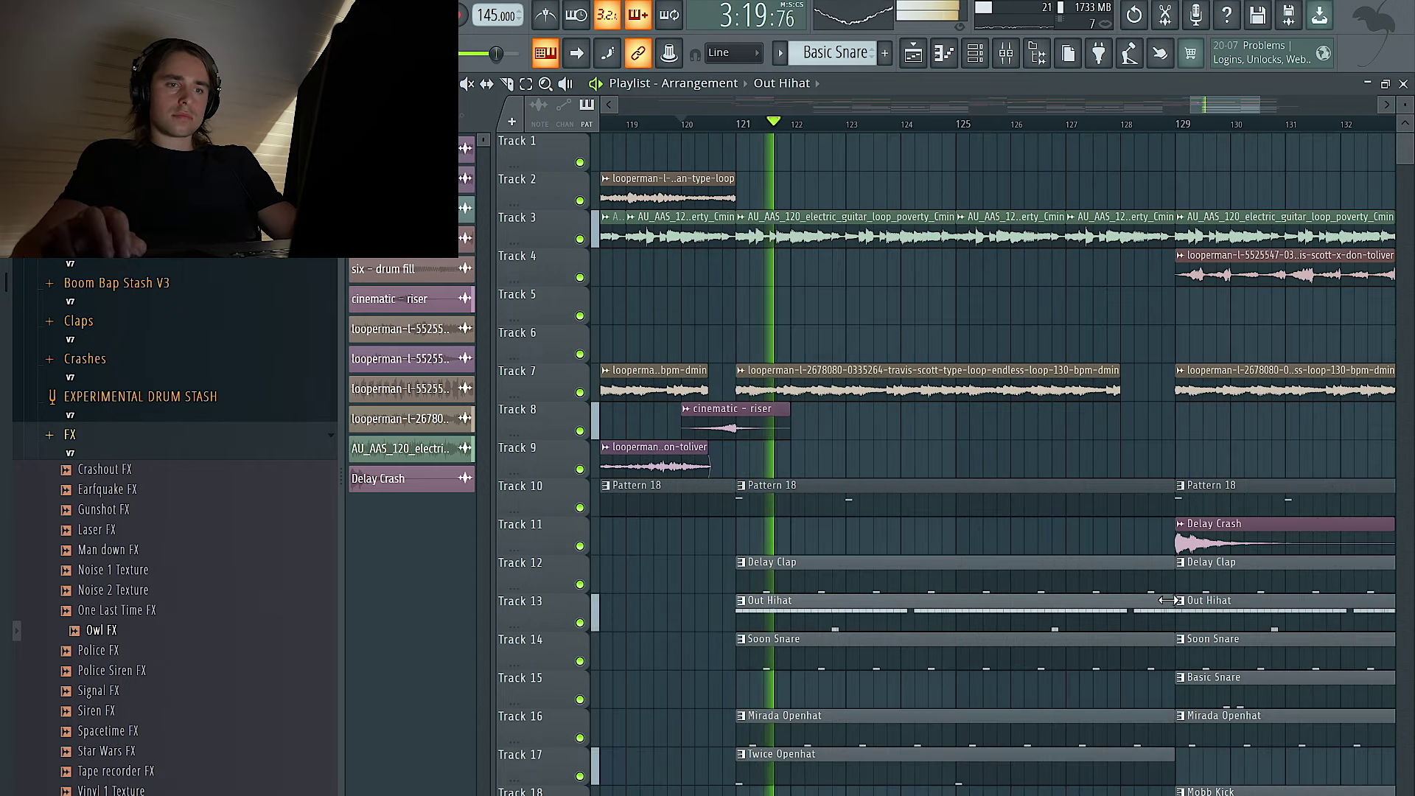
scroll(1143, 598, up, 3)
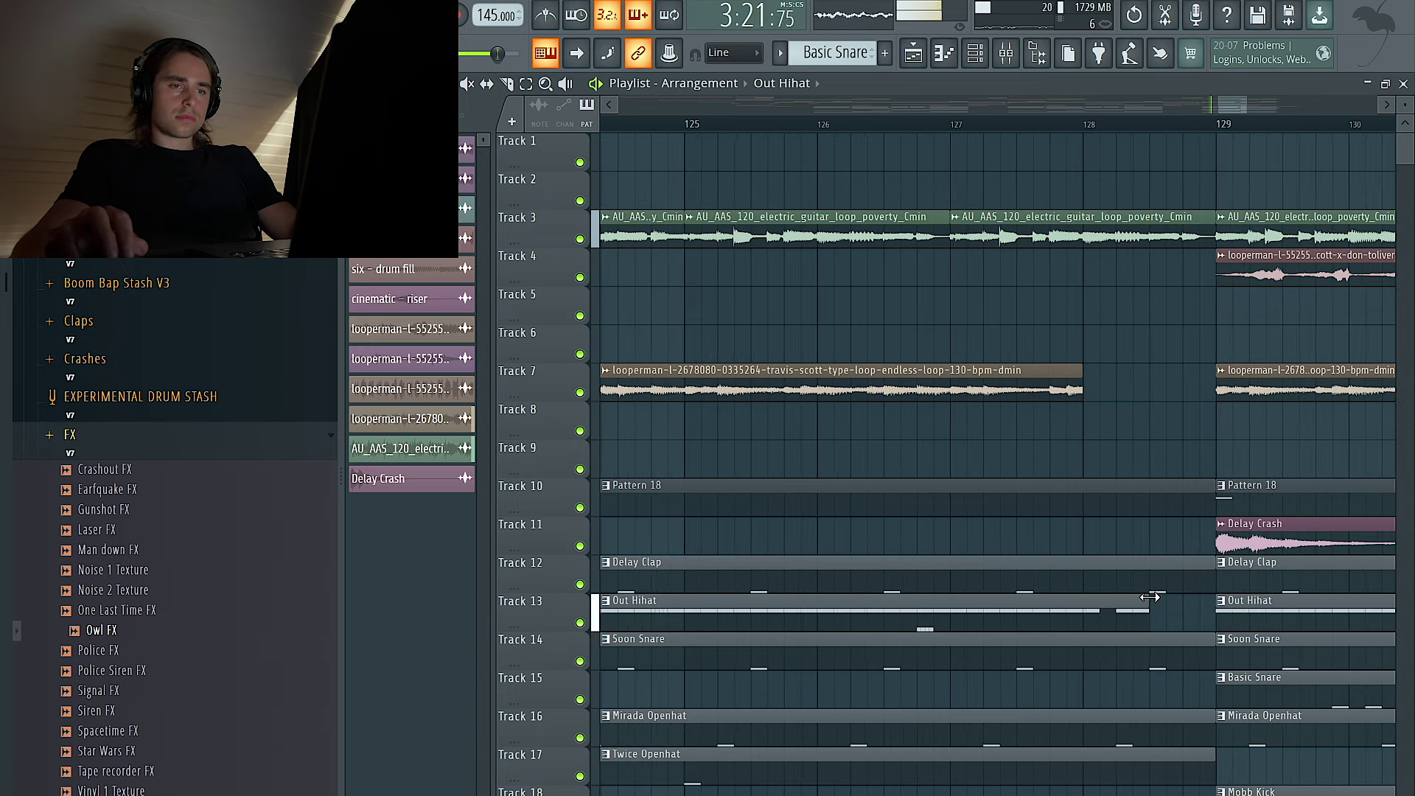
drag(1150, 599, 1103, 599)
scroll(1128, 579, down, 5)
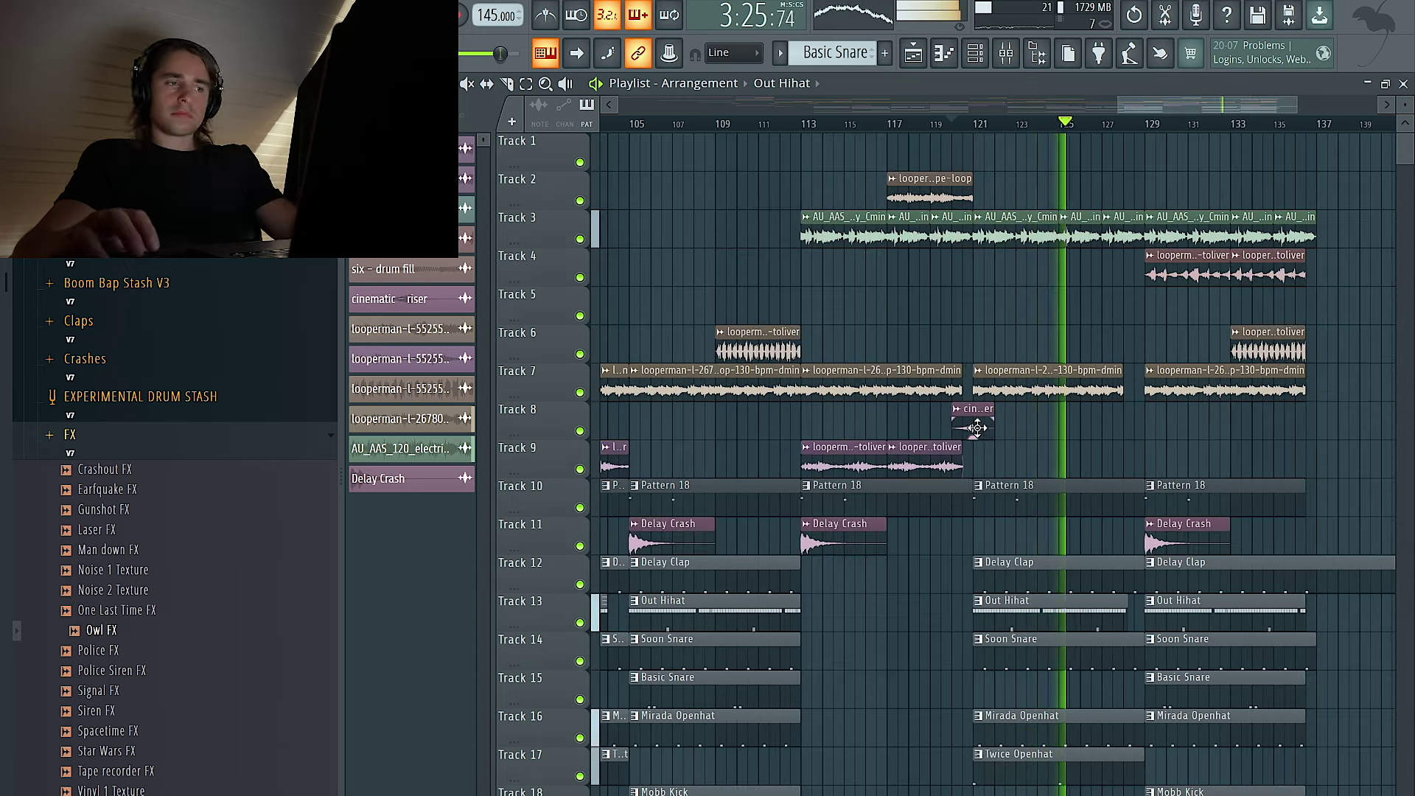
Try removing the Mirada Openhat clip at bar 121 on Track 16, and undo the removal
scroll(1167, 469, up, 3)
scroll(1167, 469, down, 3)
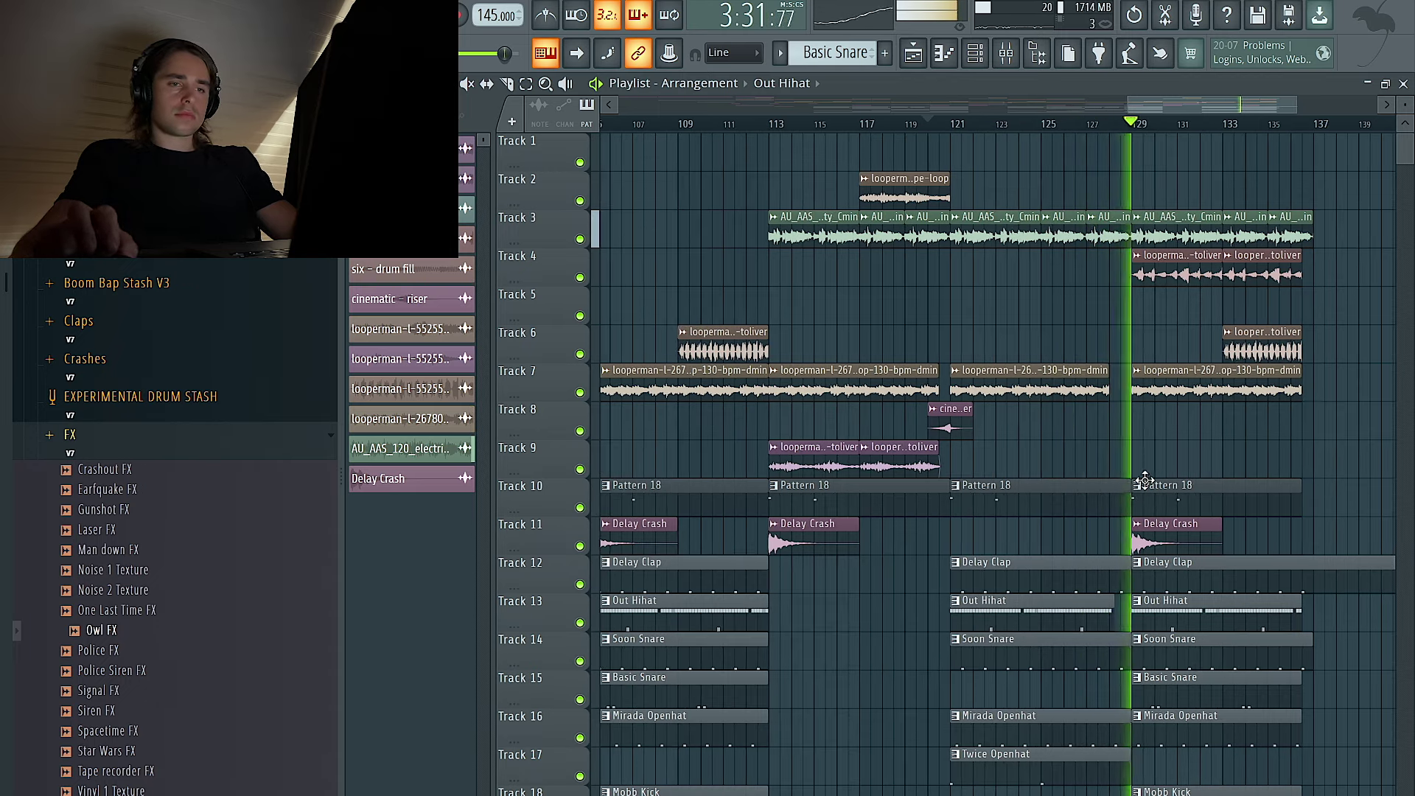
right_click(1062, 719)
key(ctrl+z)
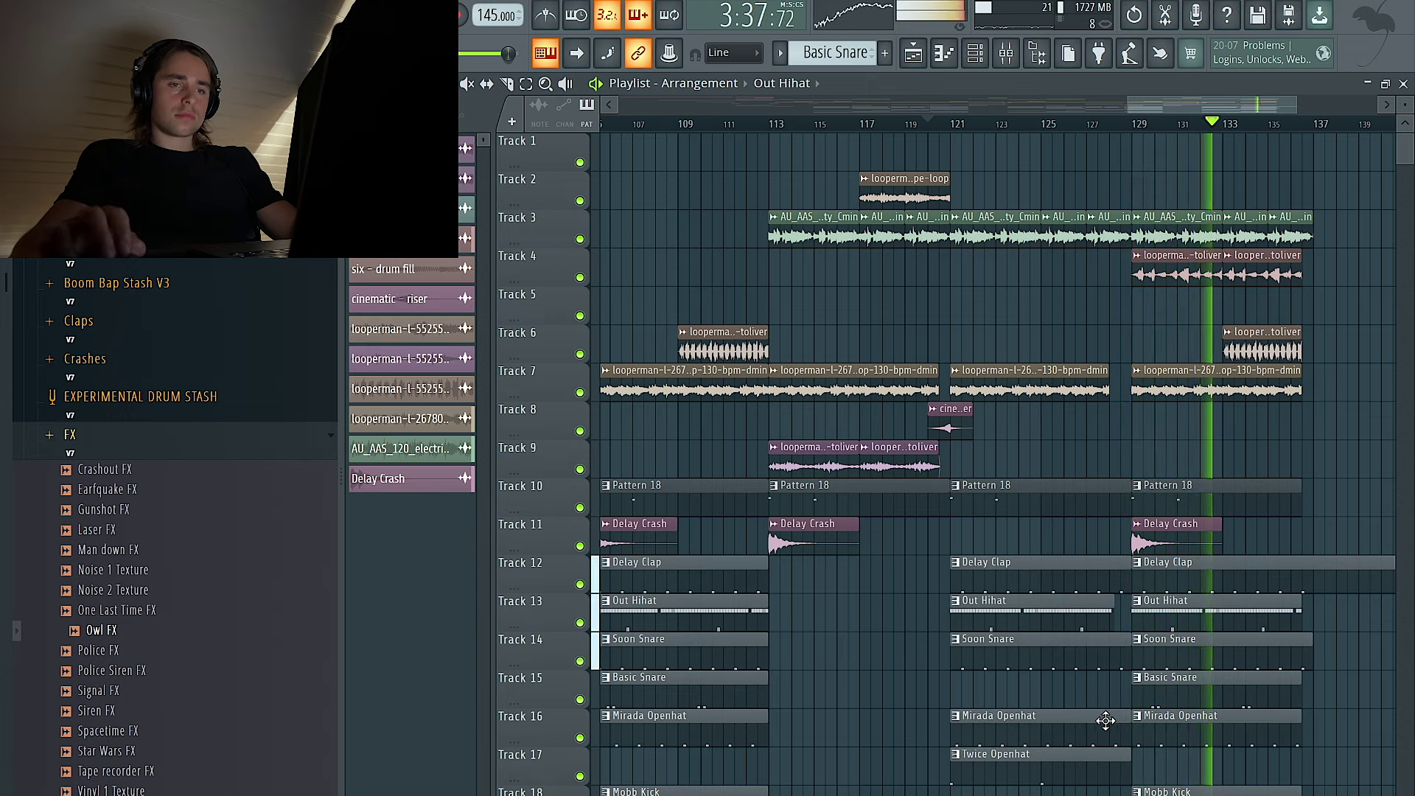
Inspect the Mirada Openhat notes in the piano roll, then return to the playlist and view the whole arrangement
double_click(1179, 719)
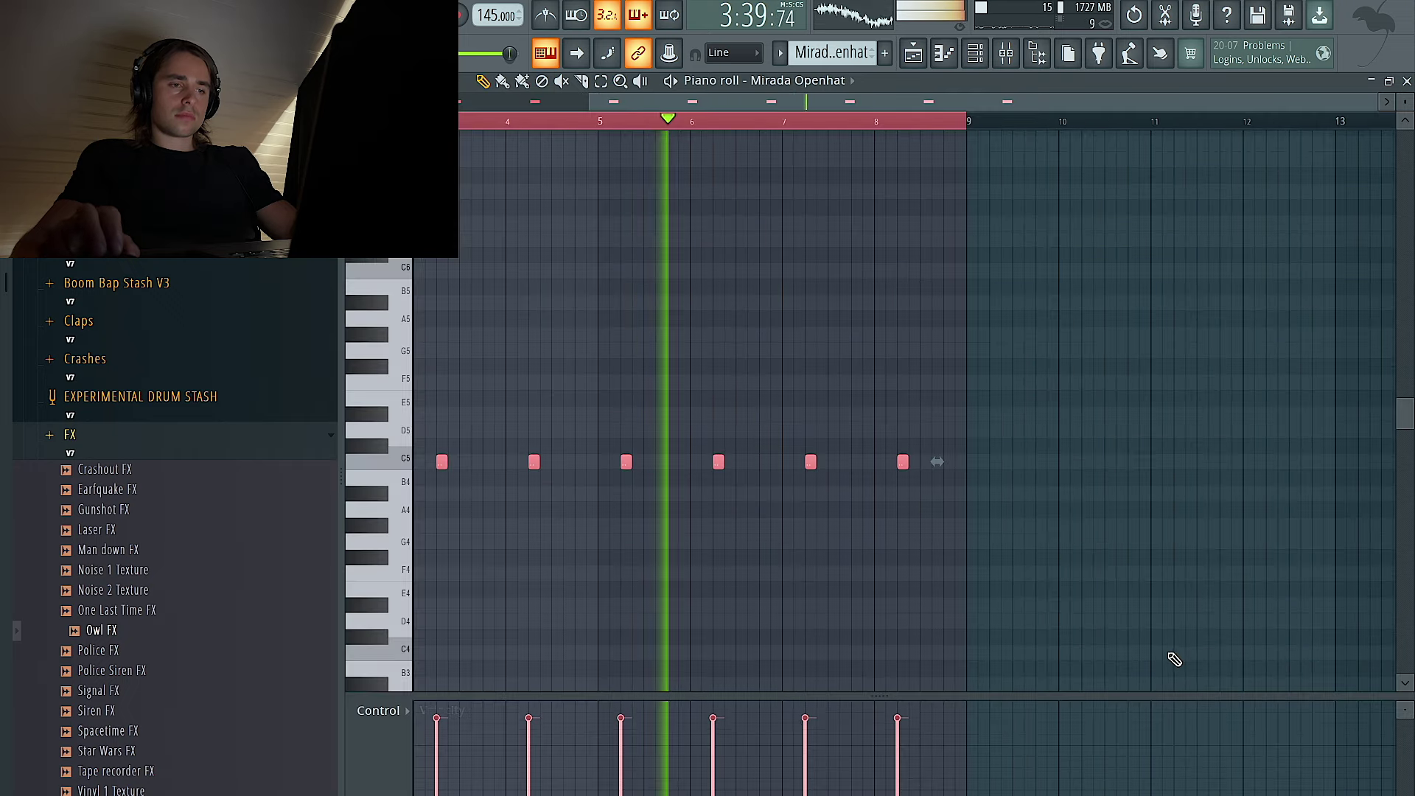
click(915, 59)
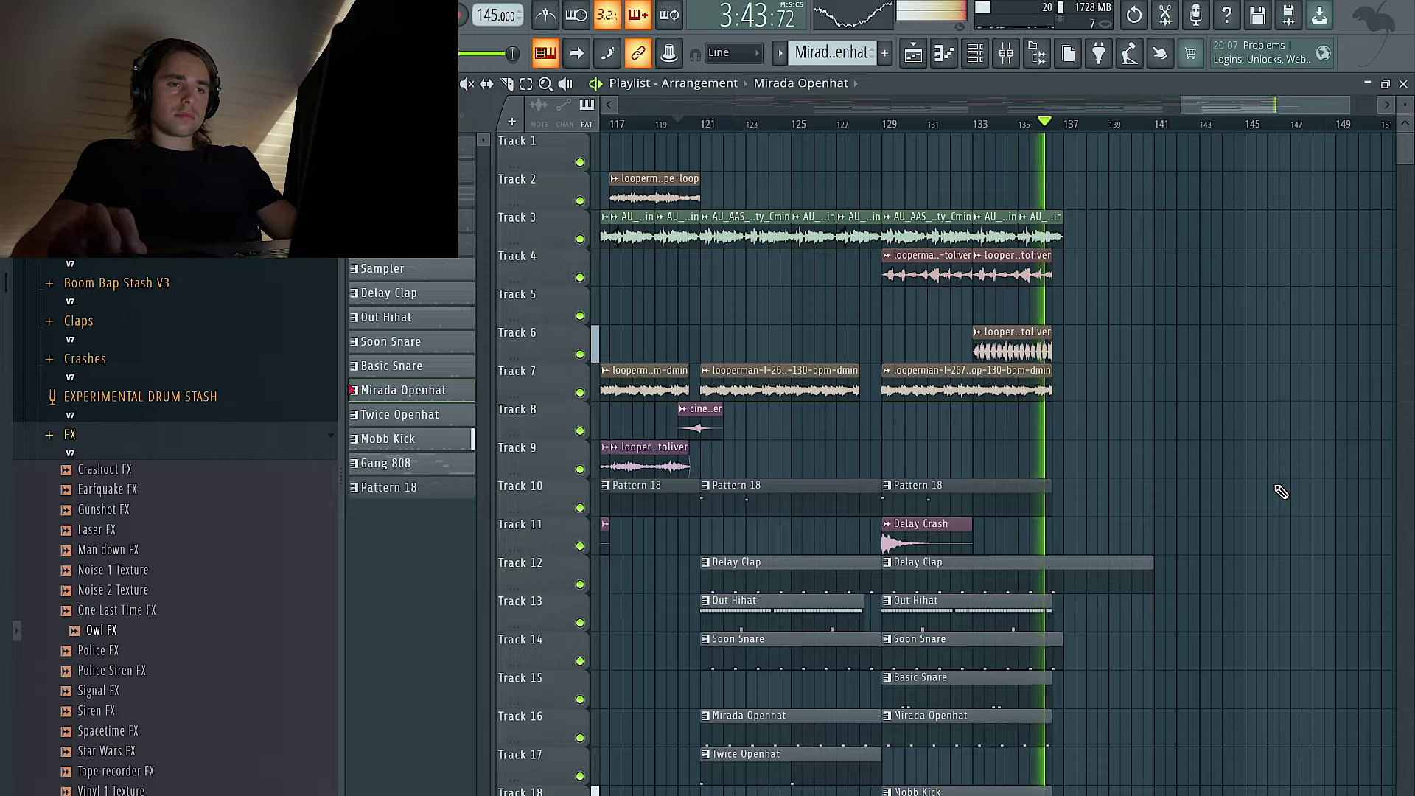
scroll(1280, 491, down, 6)
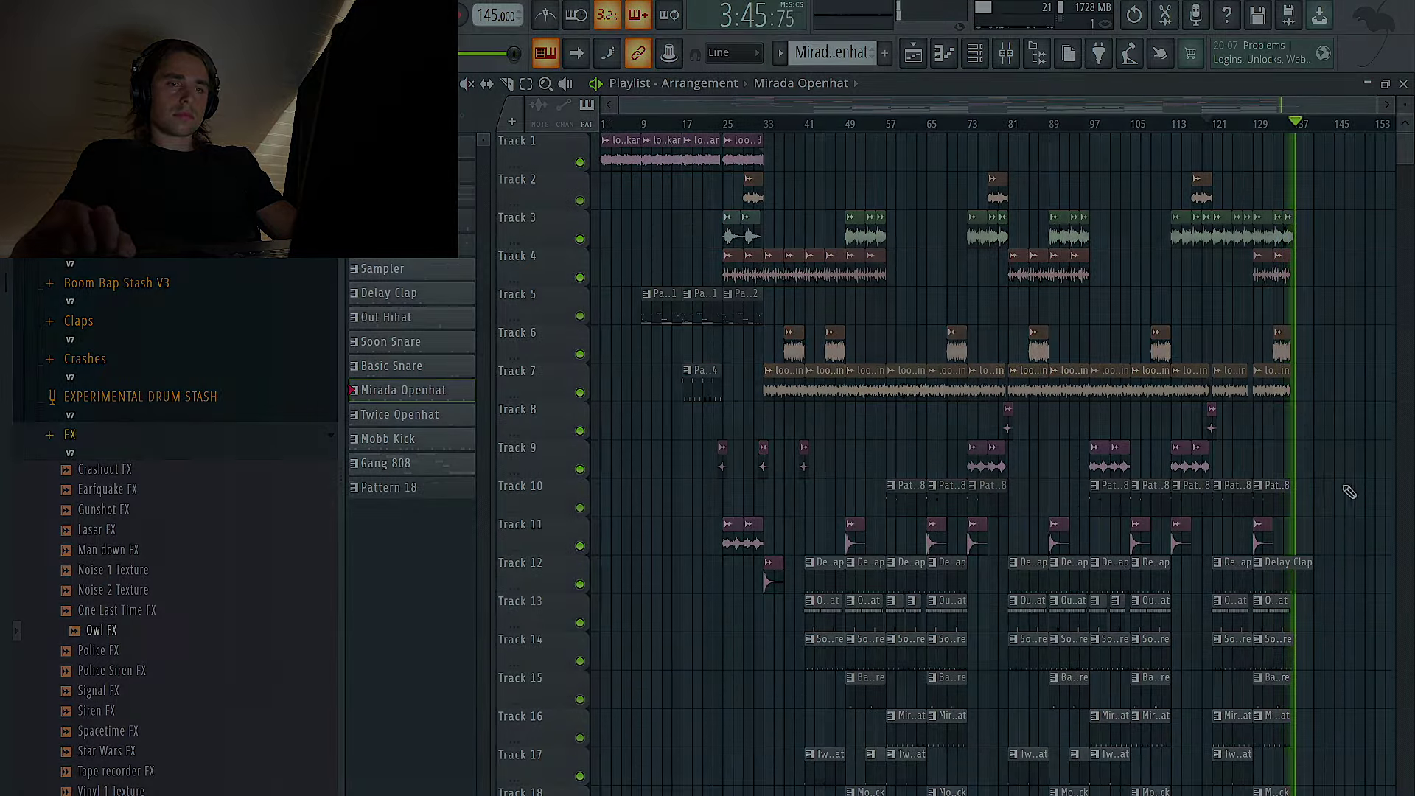